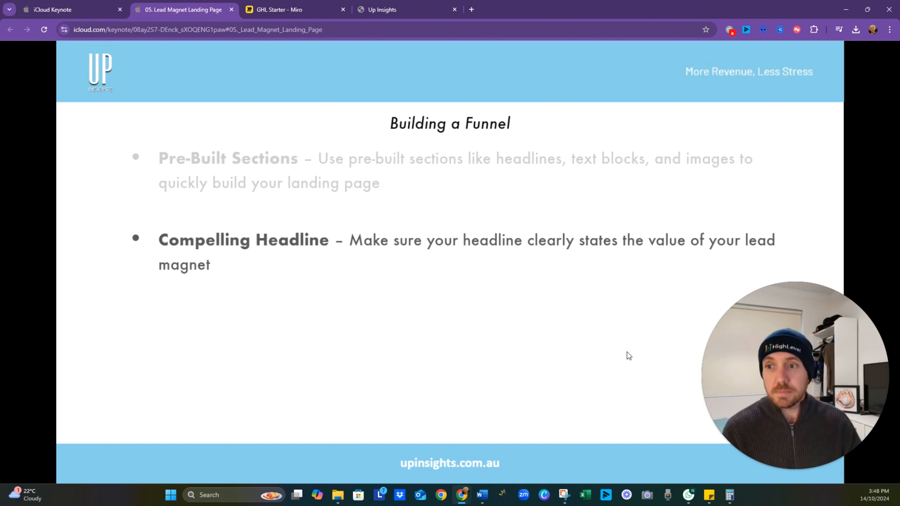
# - Advance the Building a Funnel slide through the Thank You Page and Mobile Optimisation points
pyautogui.press('Right')
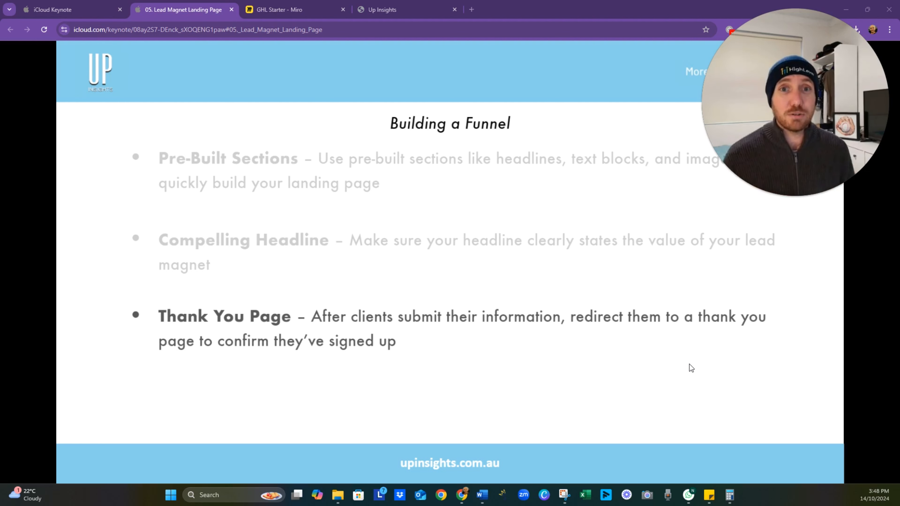
pyautogui.click(690, 365)
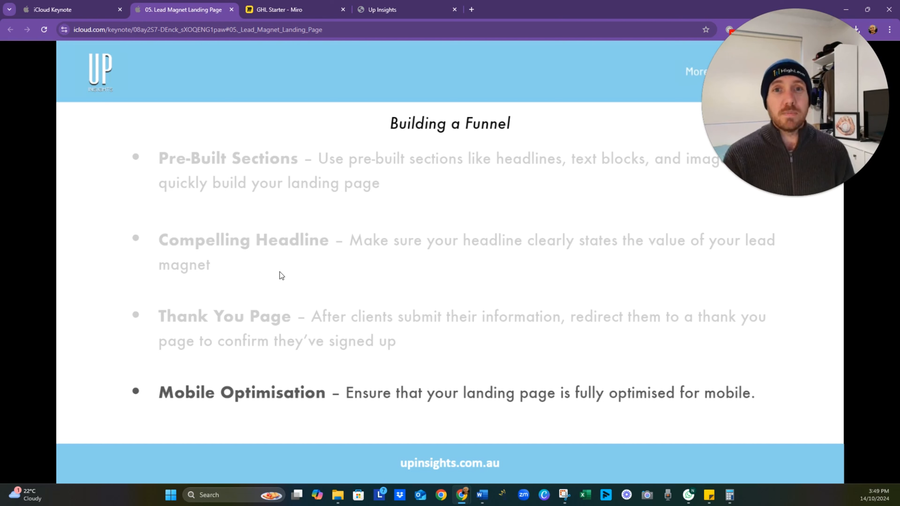
# - Switch to the GHL Starter board in Miro and review the GHL Starter Simplified and Pipeline frames
pyautogui.click(291, 14)
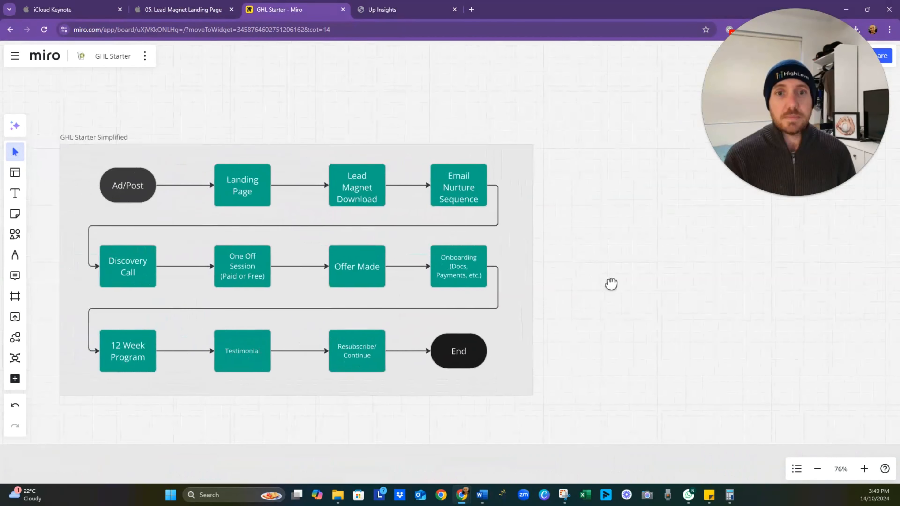
pyautogui.moveTo(639, 288); pyautogui.dragTo(667, 293)
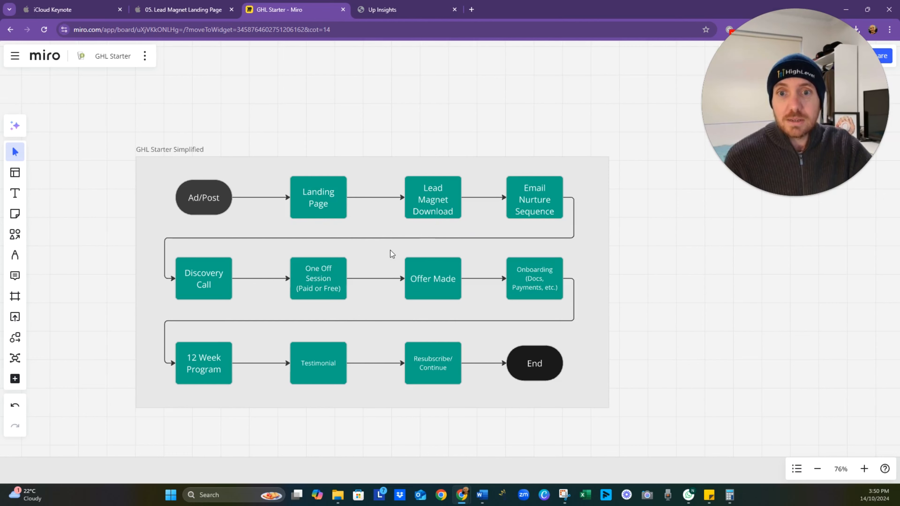
pyautogui.moveTo(364, 372); pyautogui.dragTo(446, 164)
pyautogui.moveTo(361, 309); pyautogui.dragTo(478, 241)
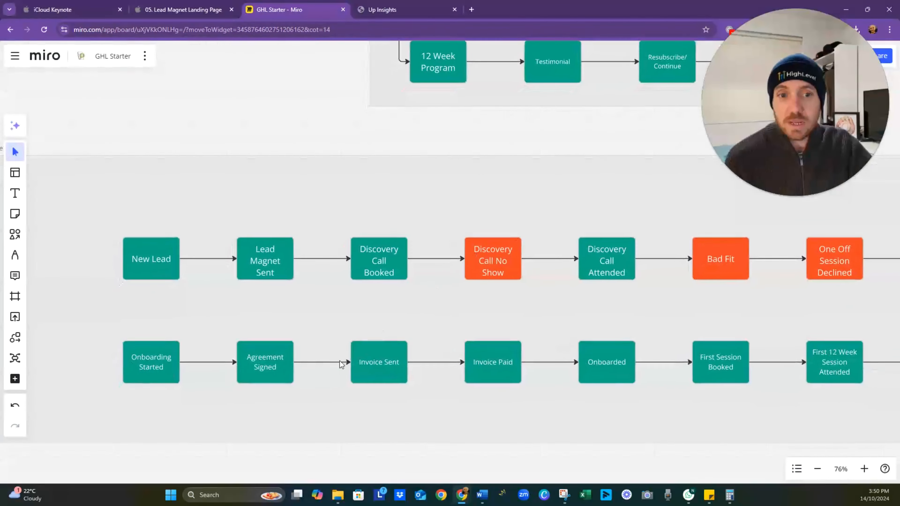
pyautogui.moveTo(146, 299); pyautogui.dragTo(211, 307)
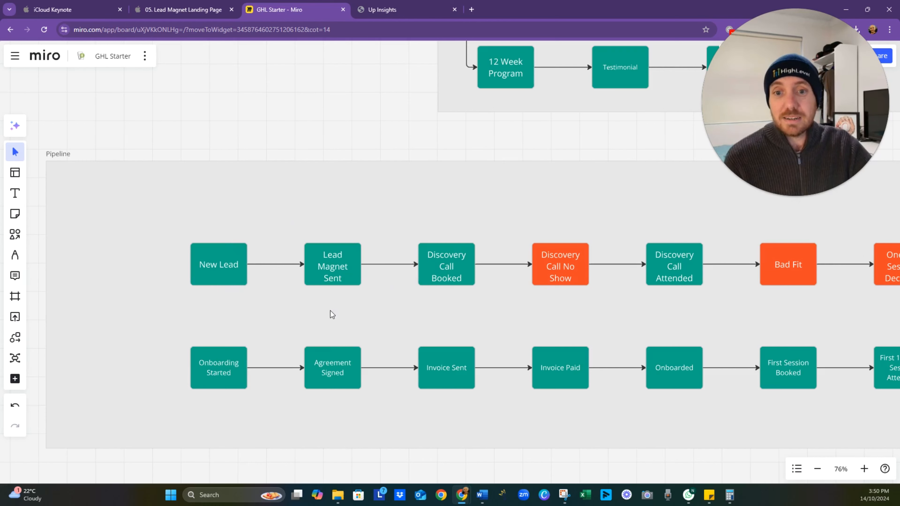
# - Examine the client journey flow on the board from the LinkedIn post through the New Lead stage
pyautogui.scroll(-15, 334, 324)
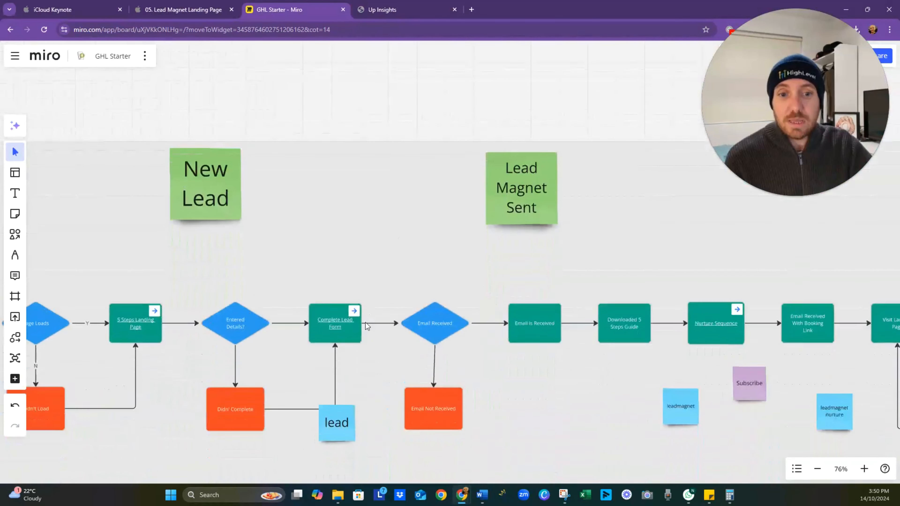
pyautogui.hscroll(-3, 453, 317)
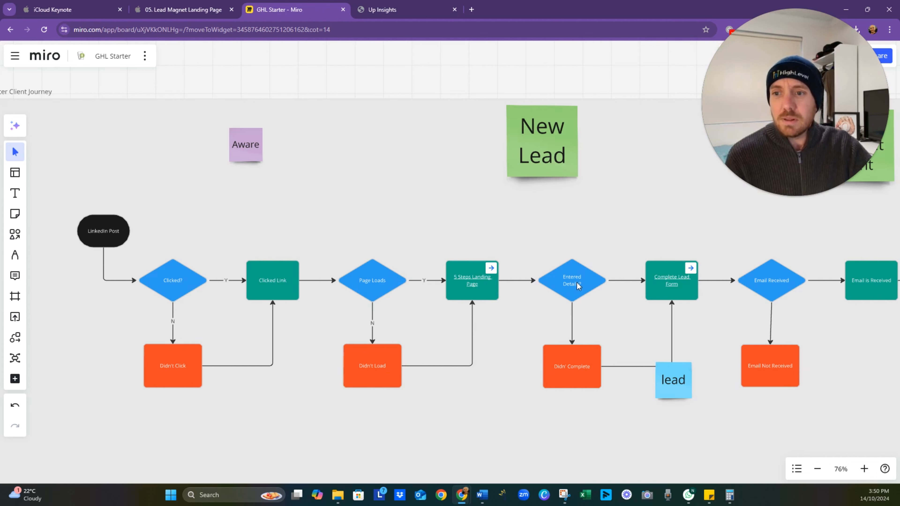
pyautogui.moveTo(705, 312); pyautogui.dragTo(578, 310)
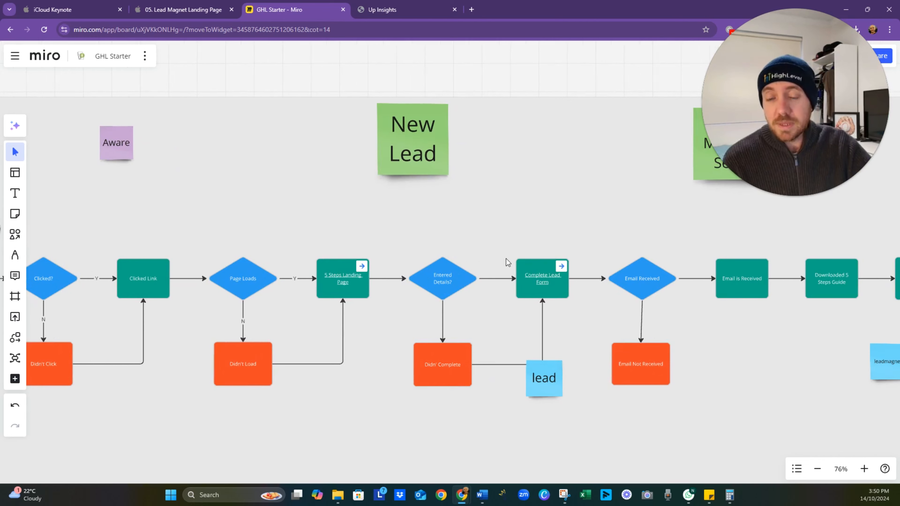
pyautogui.hscroll(-2, 403, 246)
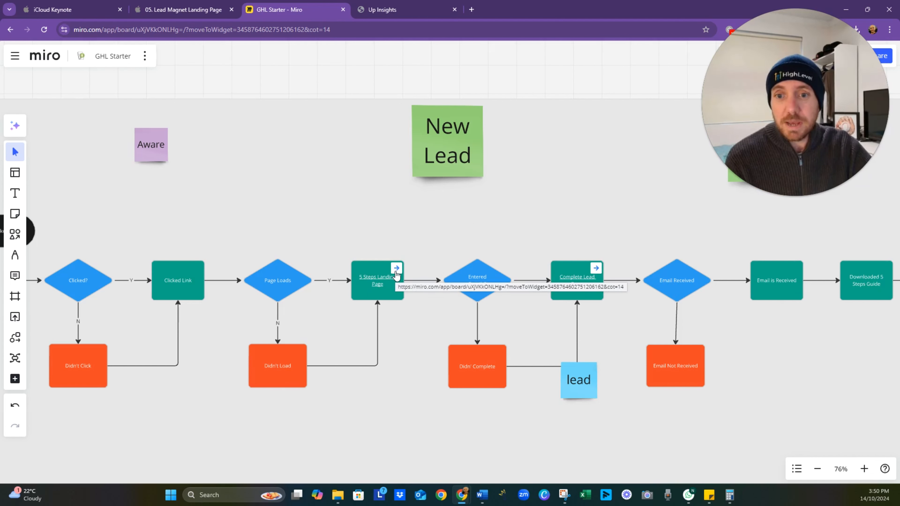
# - Follow the link on the 5 Steps Landing Page block and examine the upper notes in the Landing Page Design frame
pyautogui.click(396, 271)
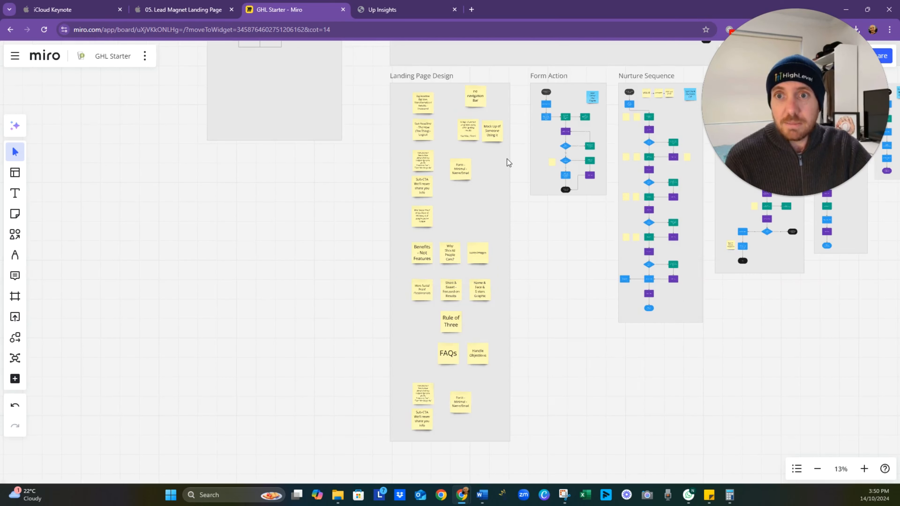
pyautogui.scroll(5, 507, 159)
pyautogui.scroll(2, 503, 157)
pyautogui.moveTo(459, 153); pyautogui.dragTo(356, 270)
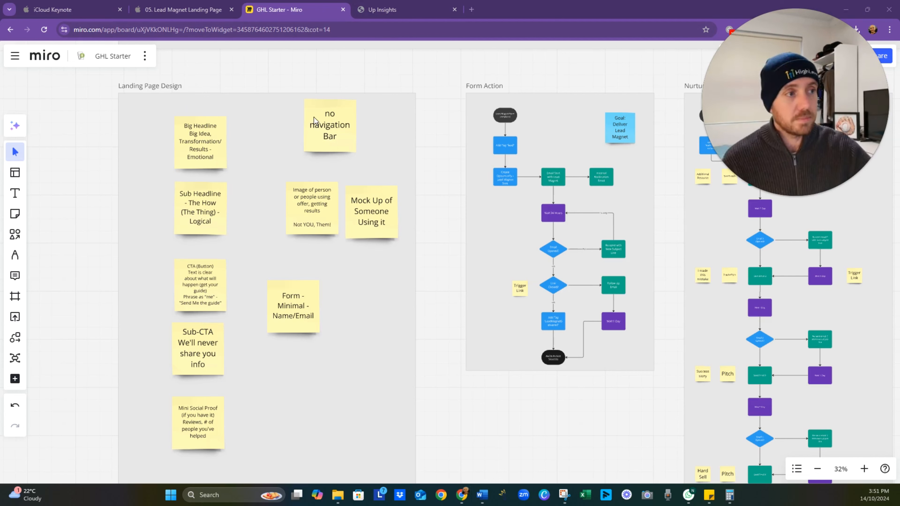
# - Switch to HighLevel and go through the dashboard to the Funnels list under Sites
pyautogui.click(401, 13)
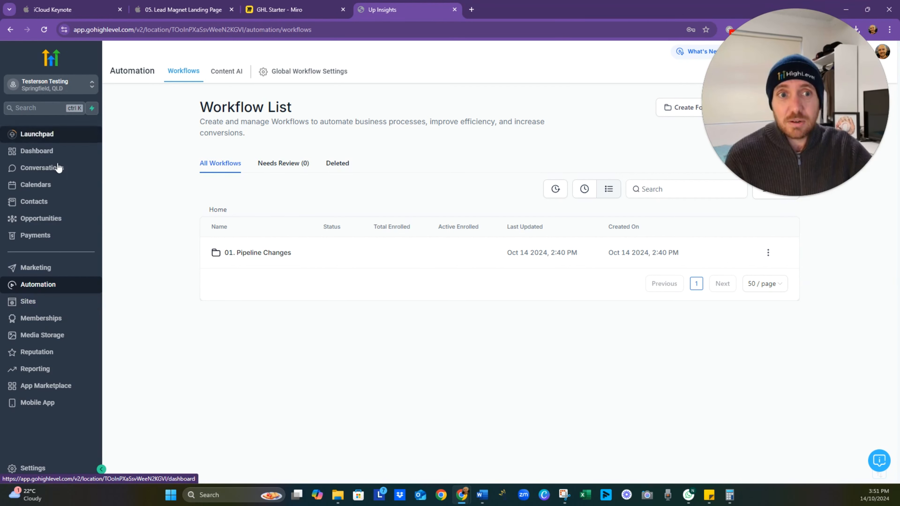
pyautogui.click(63, 151)
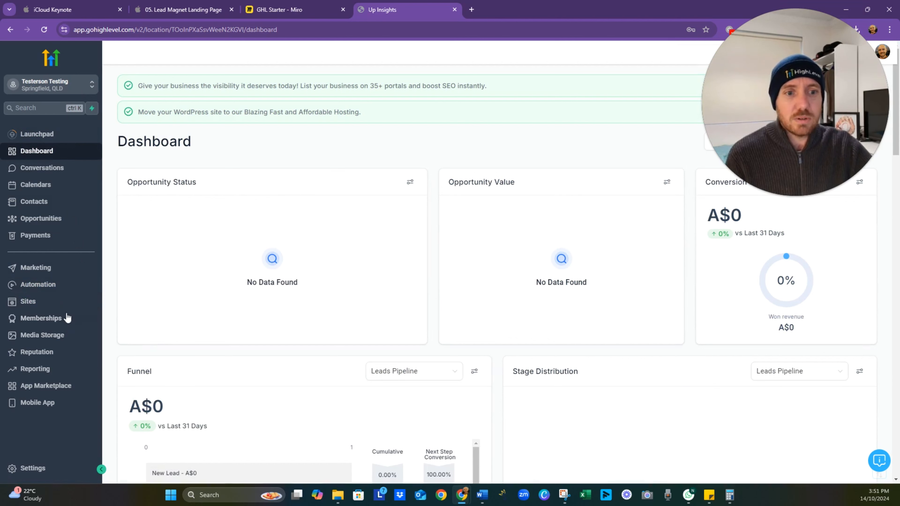
pyautogui.click(60, 302)
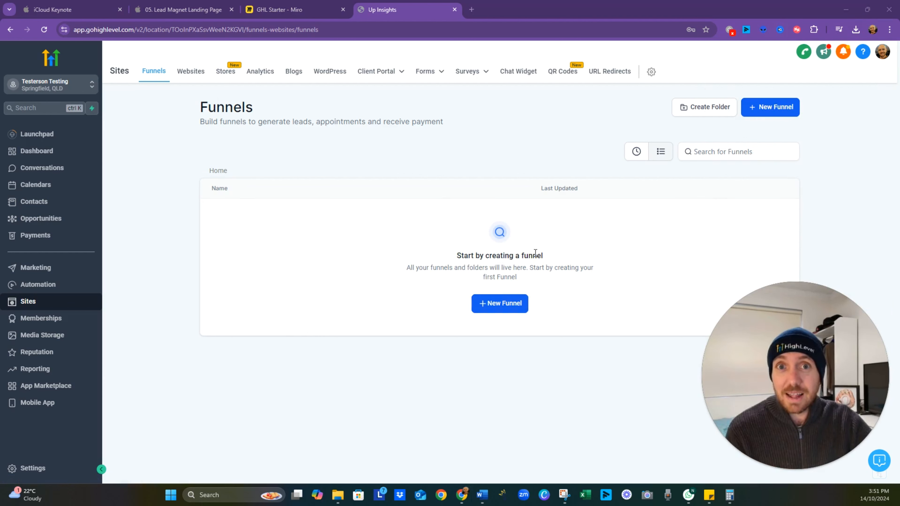
# - Start a new funnel from templates and browse the template library, loading more templates and looking through the filter types and tags
pyautogui.click(500, 313)
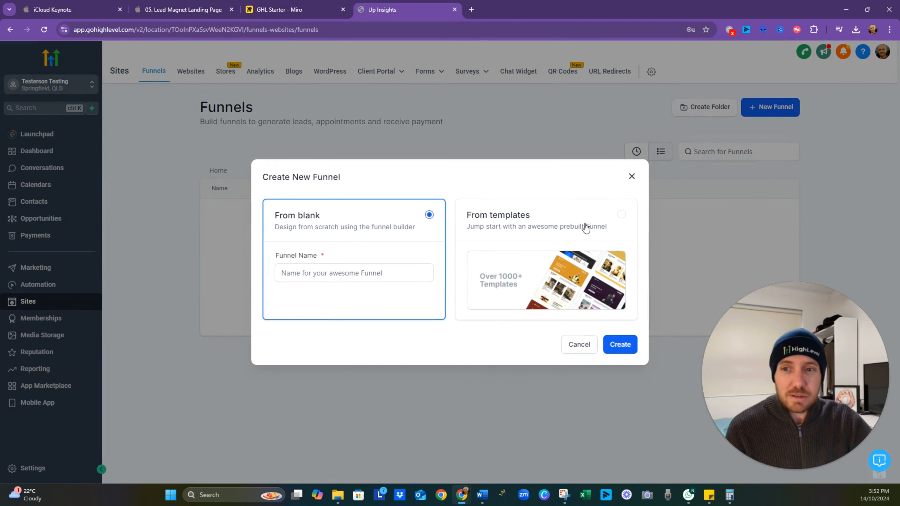
pyautogui.click(563, 221)
pyautogui.click(611, 347)
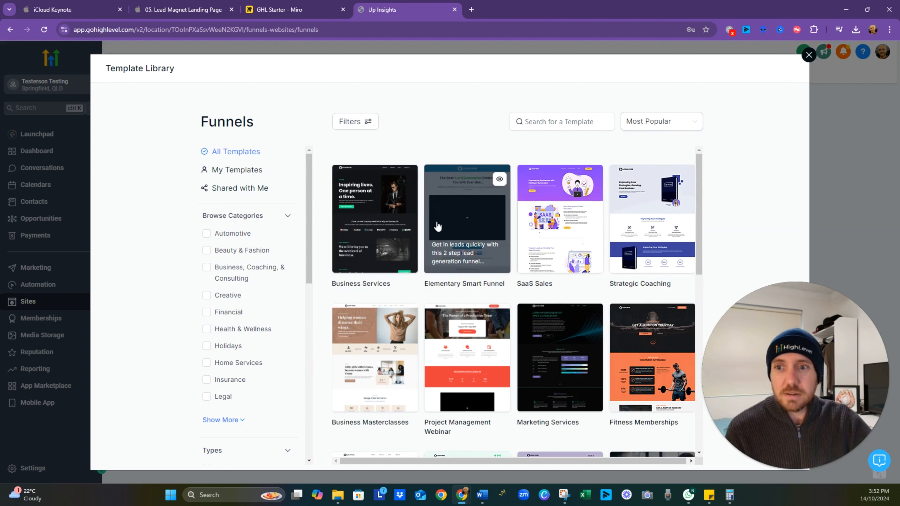
pyautogui.moveTo(388, 222)
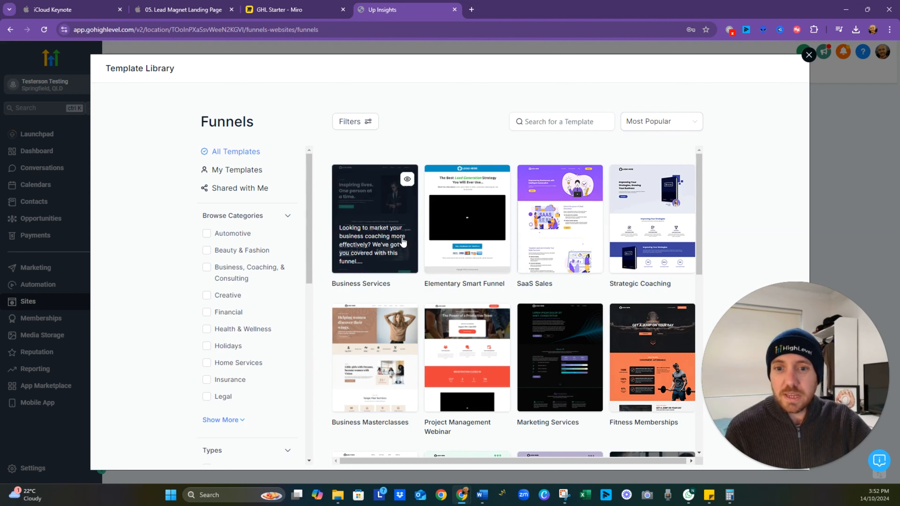
pyautogui.scroll(-1, 400, 242)
pyautogui.scroll(-10, 400, 245)
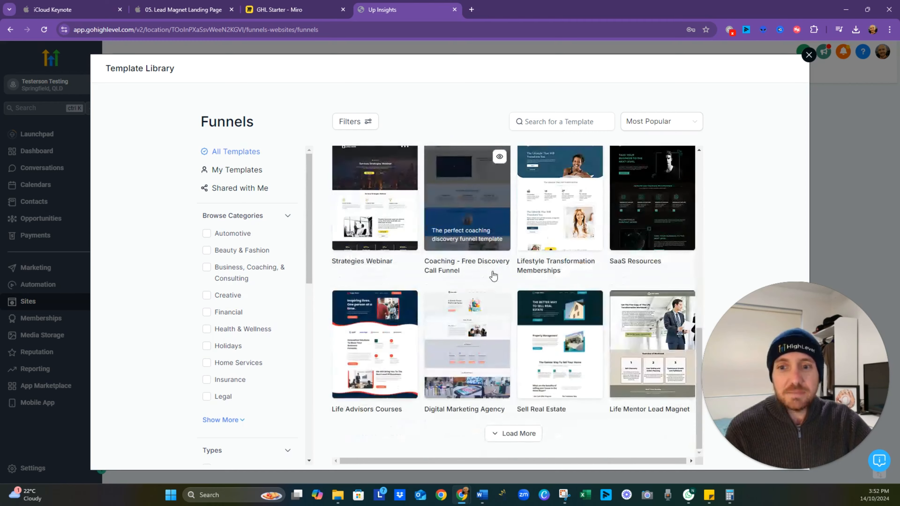
pyautogui.click(506, 434)
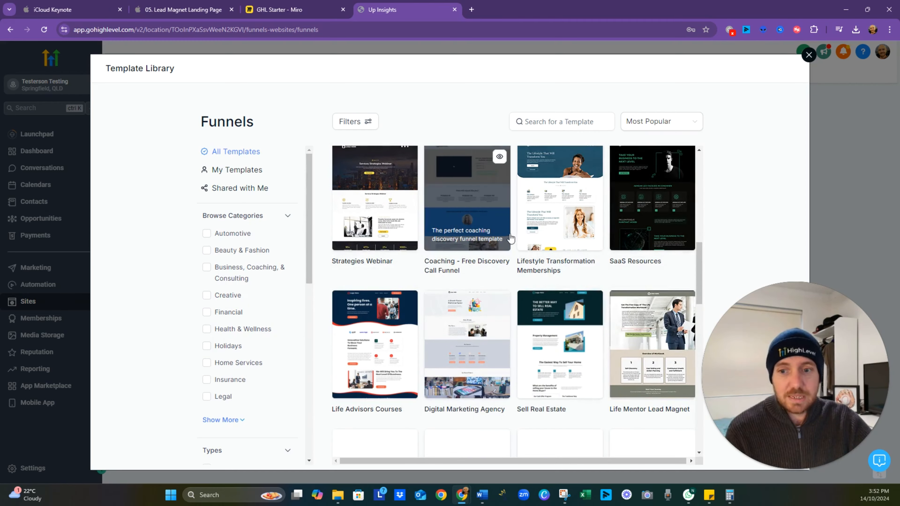
pyautogui.scroll(-2, 502, 225)
pyautogui.scroll(-12, 502, 225)
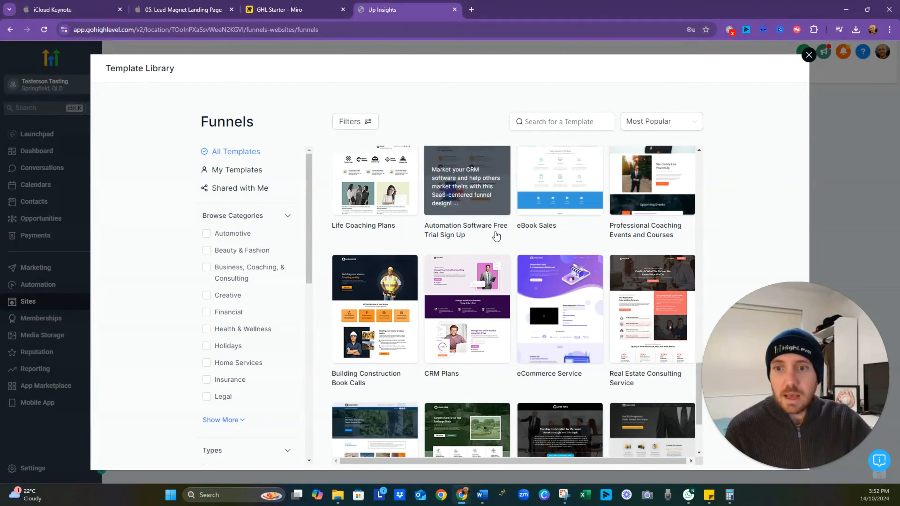
pyautogui.scroll(-10, 282, 341)
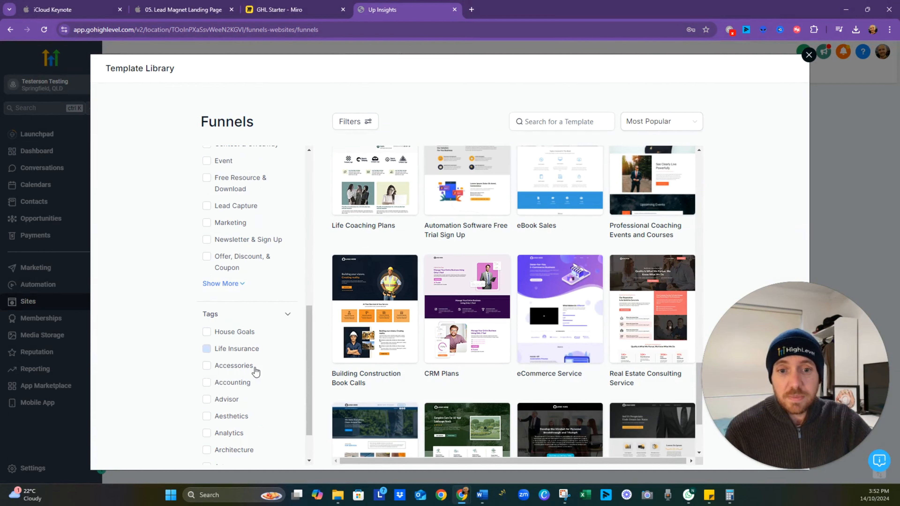
pyautogui.scroll(3, 231, 251)
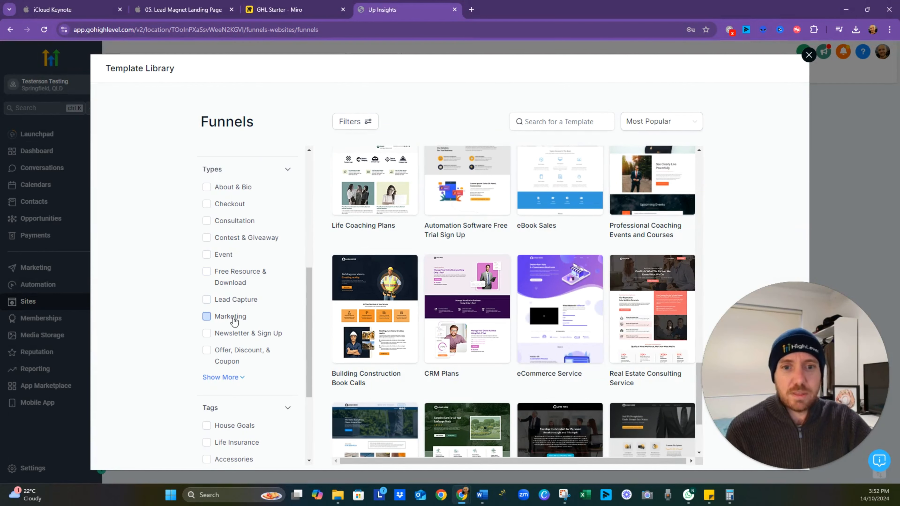
# - Filter the funnel templates by the Lead Capture and Free Resource & Download types, look through them, and close the library
pyautogui.click(206, 300)
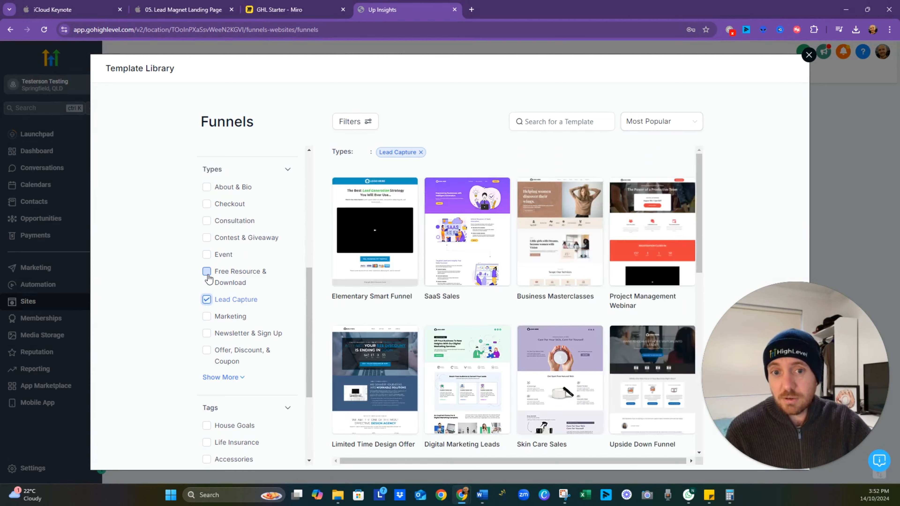
pyautogui.click(207, 272)
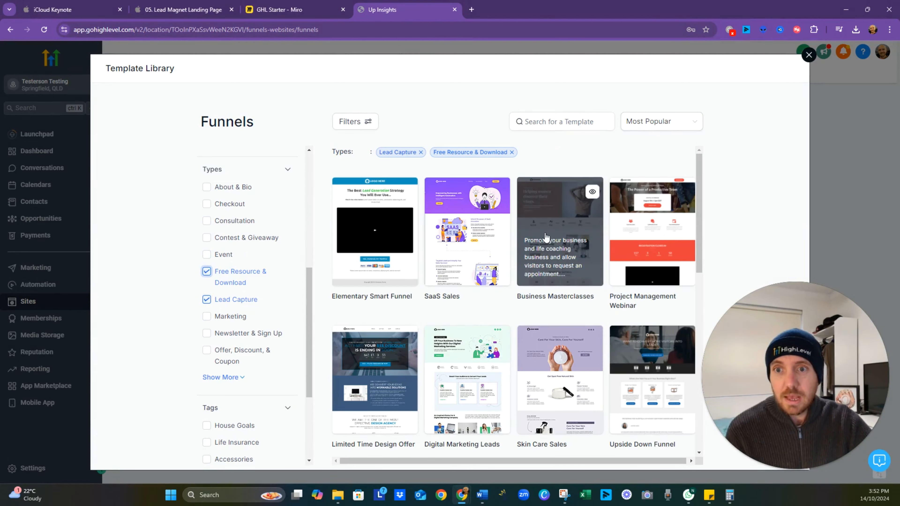
pyautogui.scroll(-6, 609, 258)
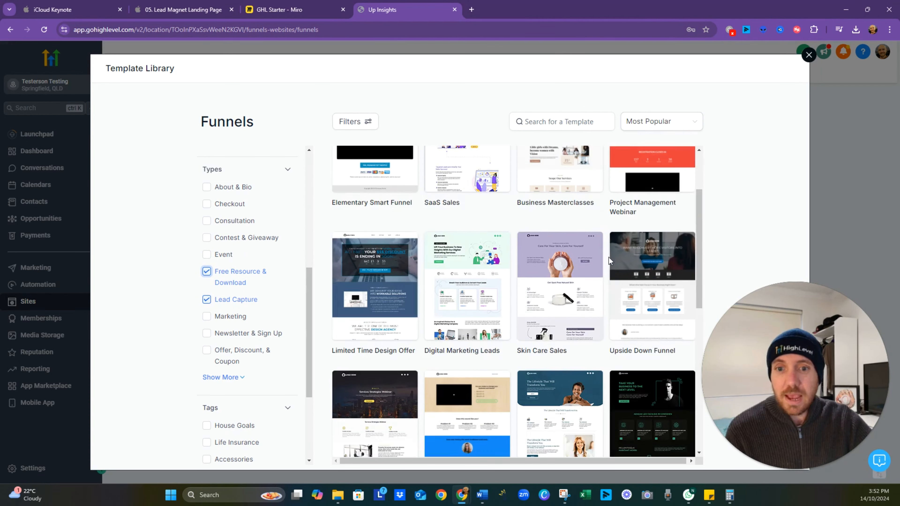
pyautogui.scroll(-3, 609, 257)
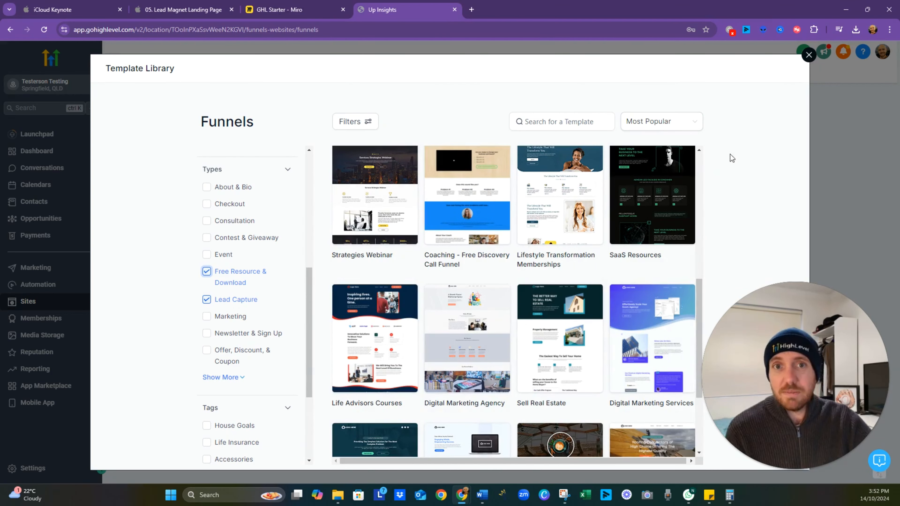
pyautogui.click(808, 56)
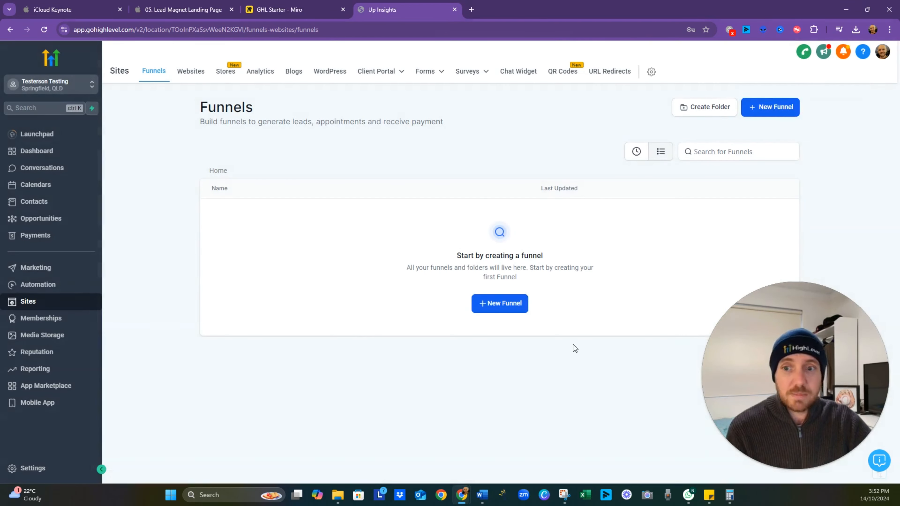
# - Create a new blank funnel named "Lead Magnet"
pyautogui.click(498, 304)
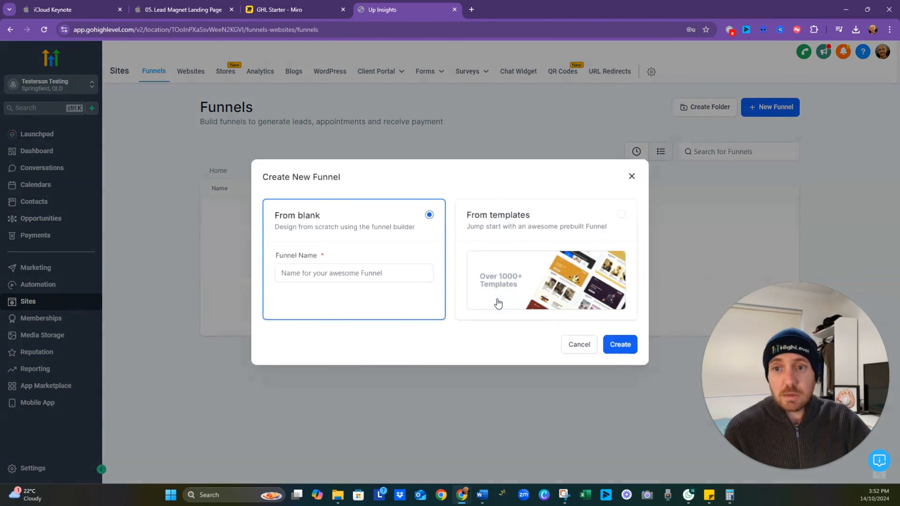
pyautogui.click(346, 275)
pyautogui.write('Lead')
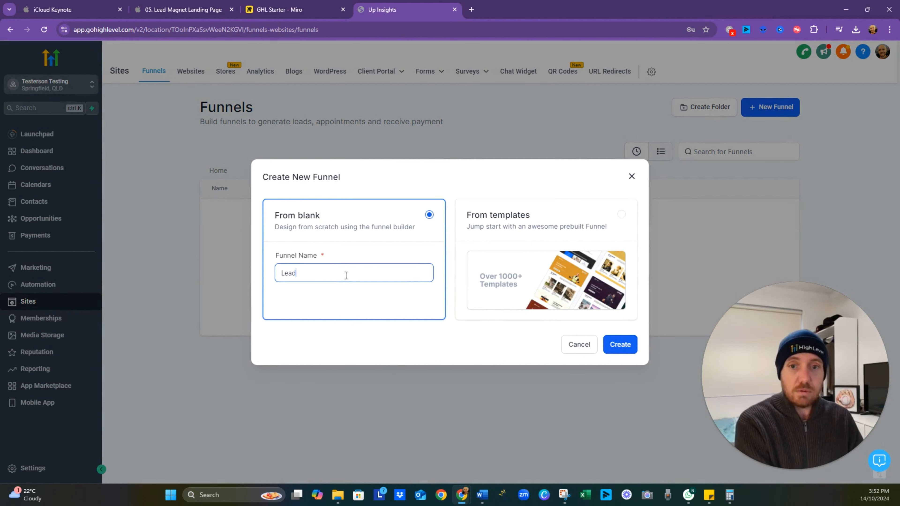
pyautogui.write(' Magnet')
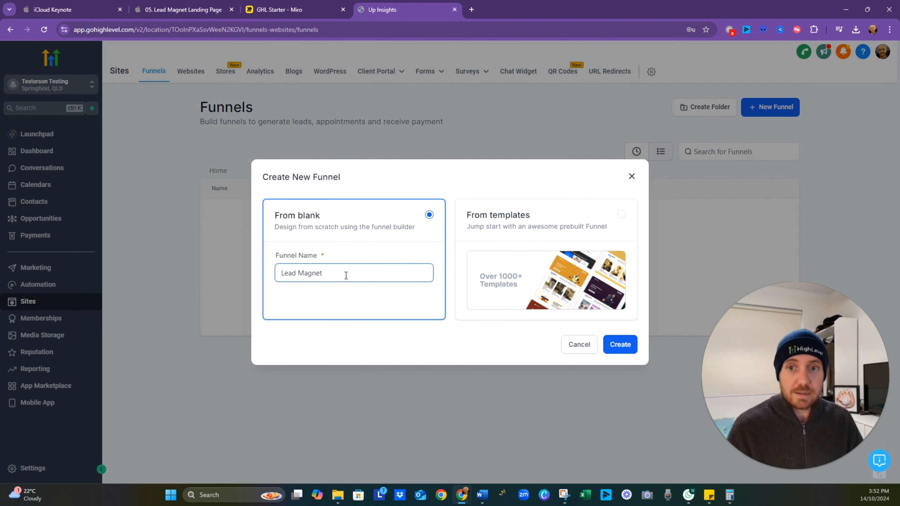
pyautogui.click(621, 344)
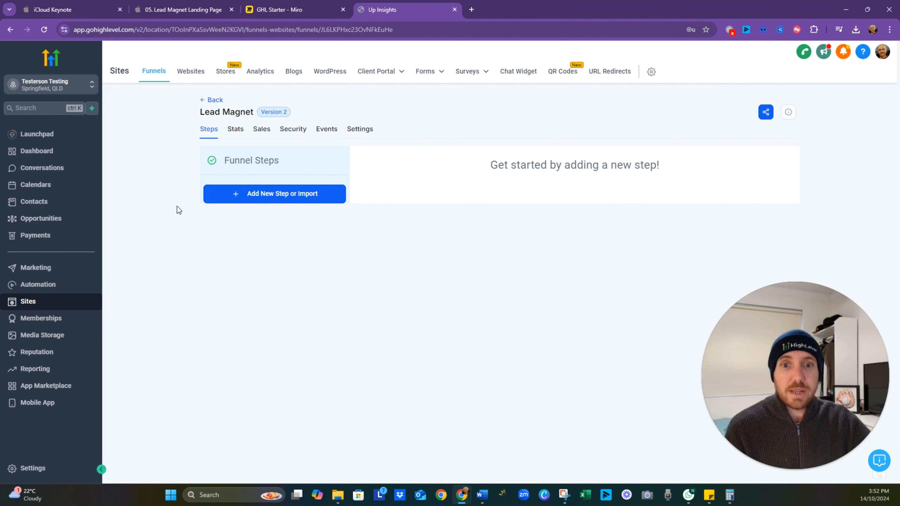
# - Review the Stats, Sales and Security pages of the Lead Magnet funnel
pyautogui.click(234, 135)
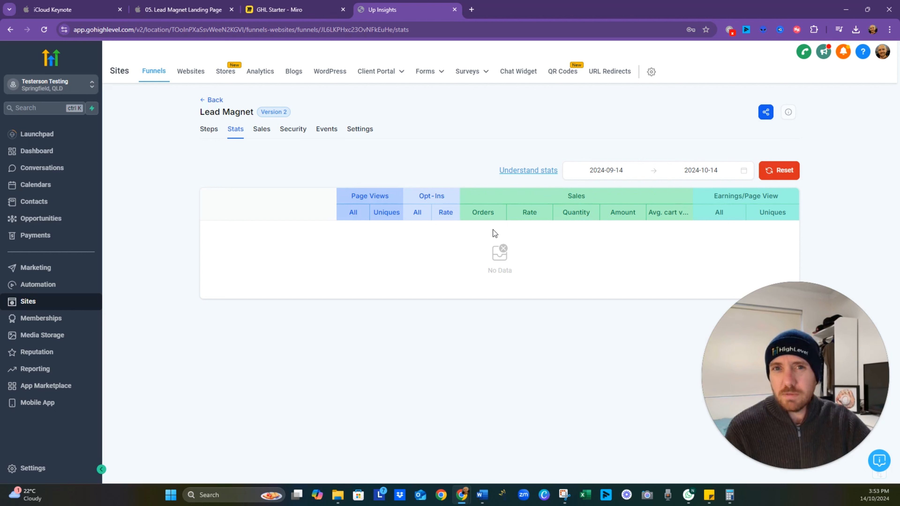
pyautogui.click(268, 132)
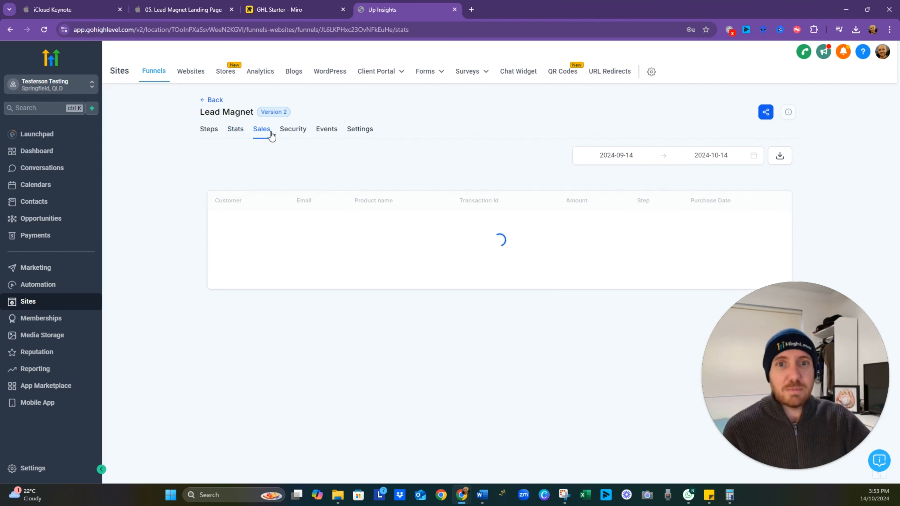
pyautogui.click(300, 132)
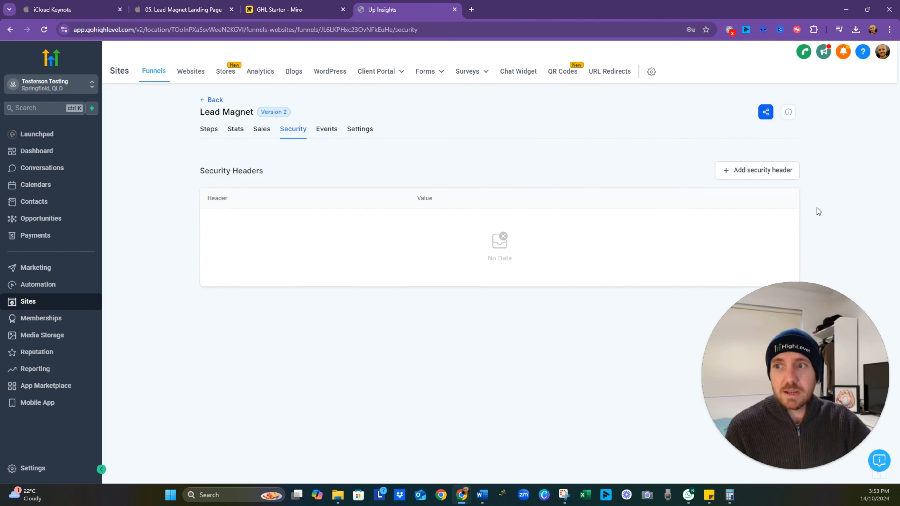
# - Review the Events and Settings pages of the Lead Magnet funnel, including its name and path
pyautogui.click(331, 134)
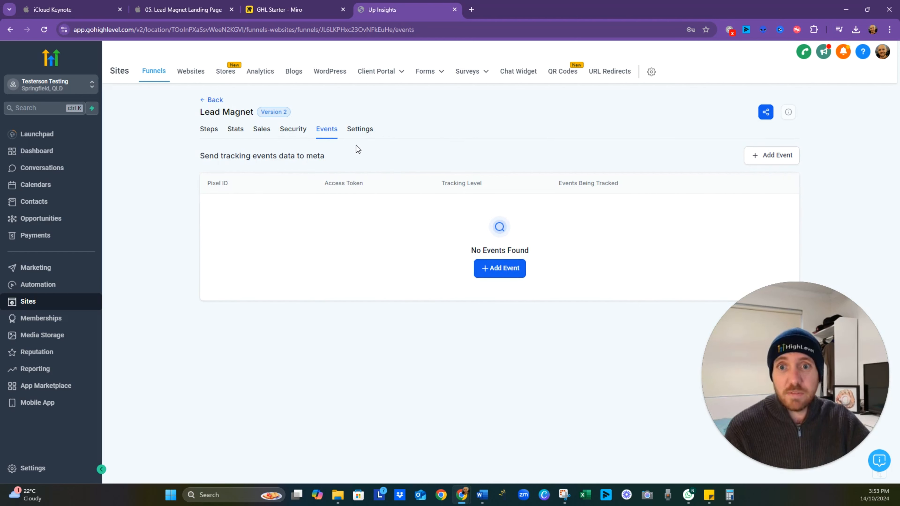
pyautogui.click(360, 130)
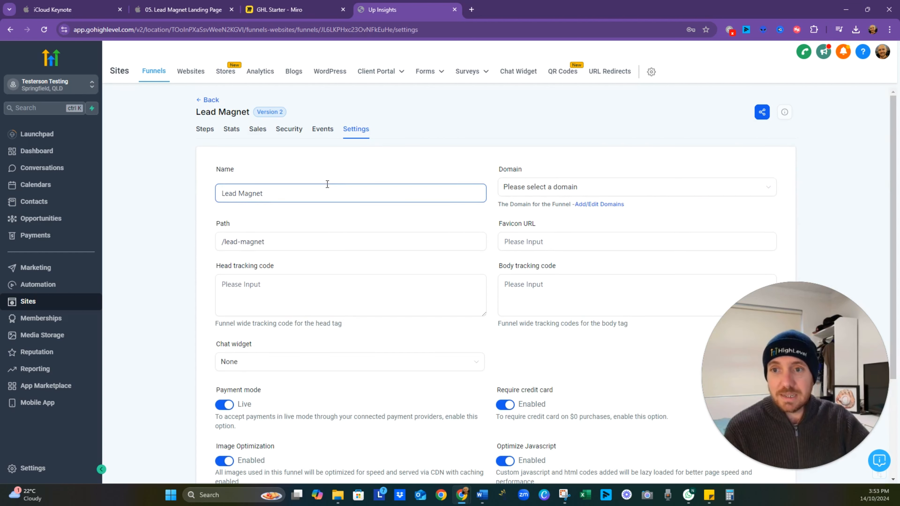
pyautogui.click(285, 240)
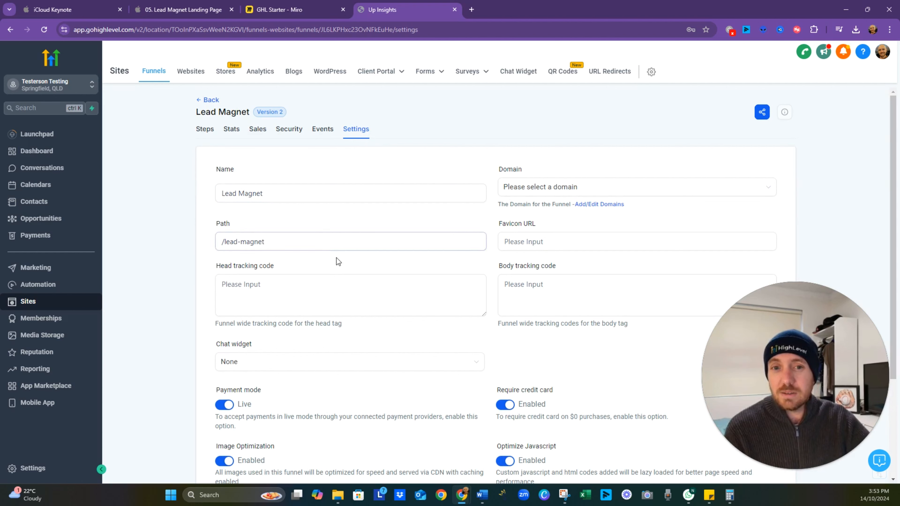
# - Add a new step named "Landing" to the Lead Magnet funnel
pyautogui.click(206, 132)
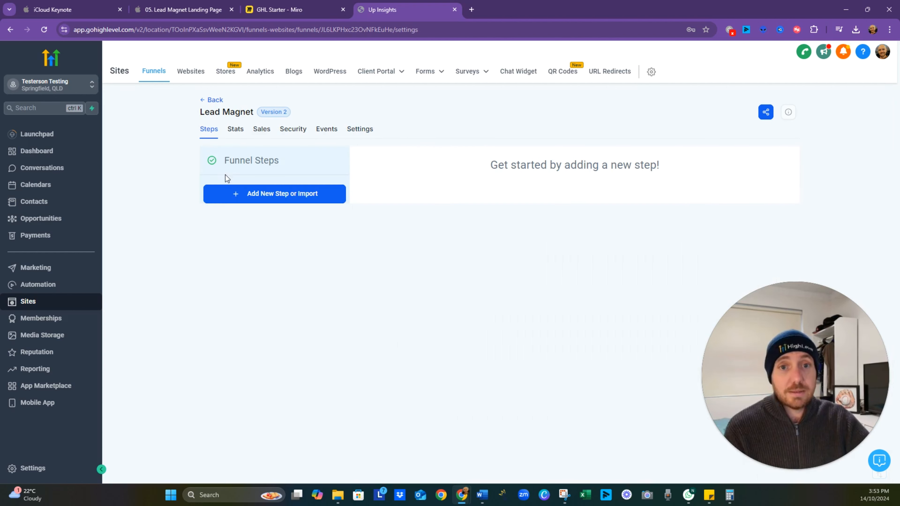
pyautogui.click(280, 196)
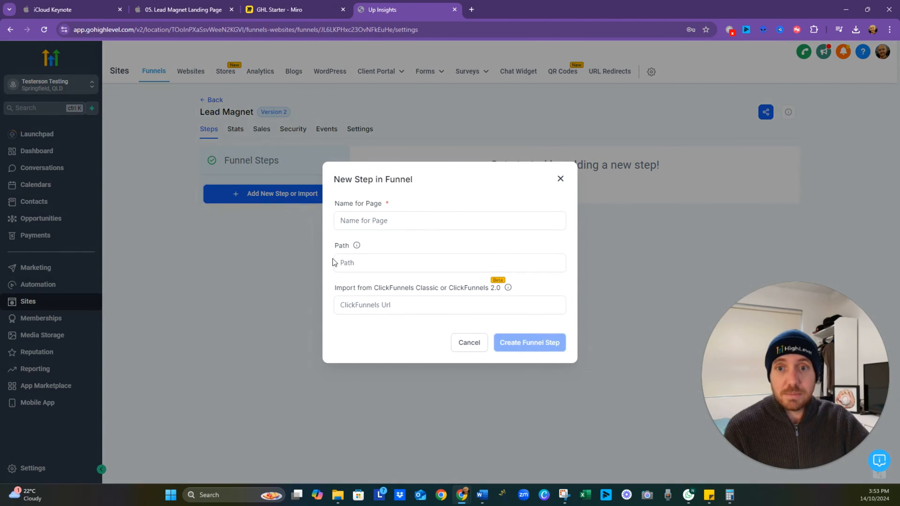
pyautogui.click(392, 214)
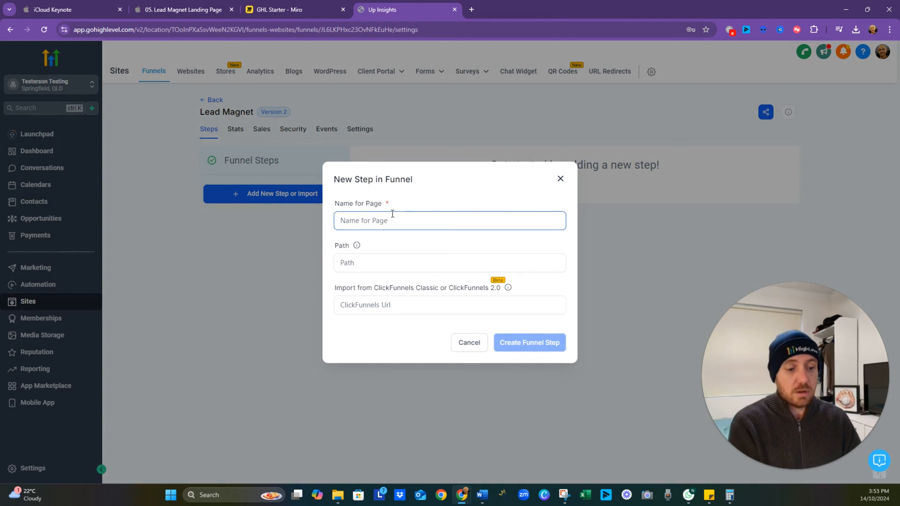
pyautogui.write('Landing')
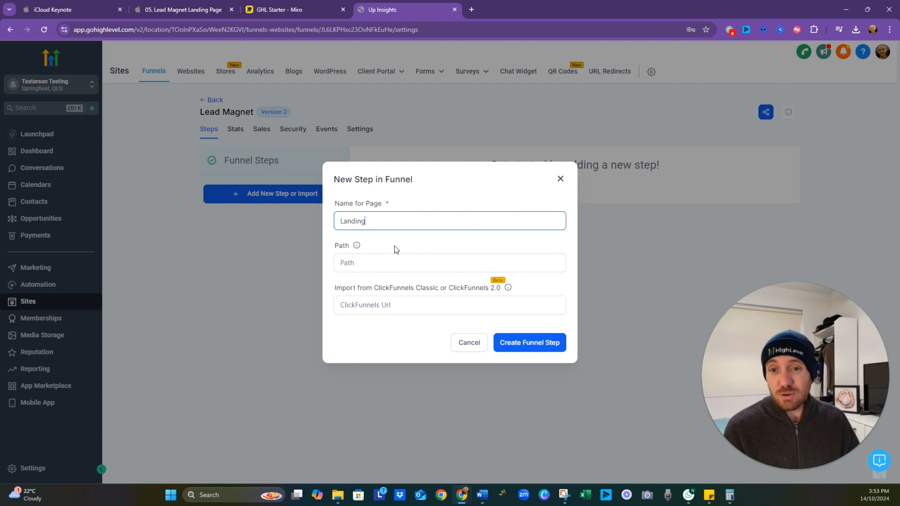
pyautogui.click(342, 309)
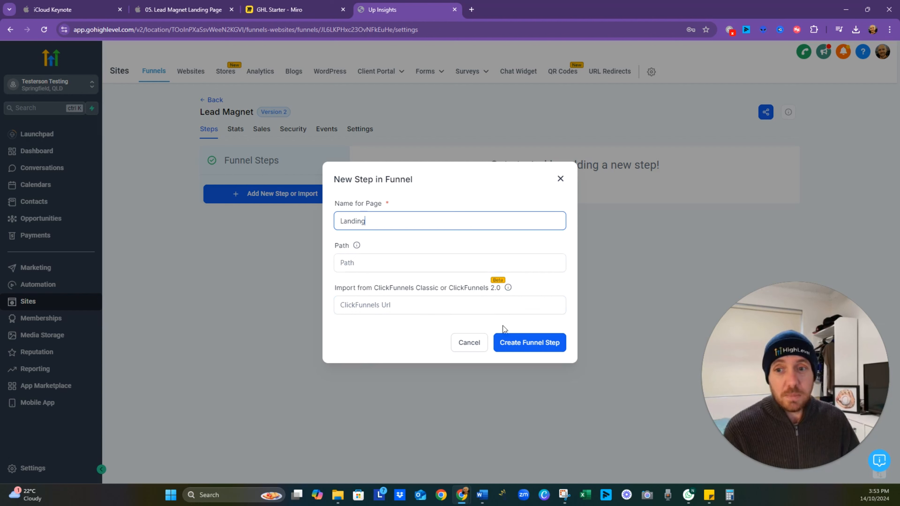
pyautogui.click(515, 349)
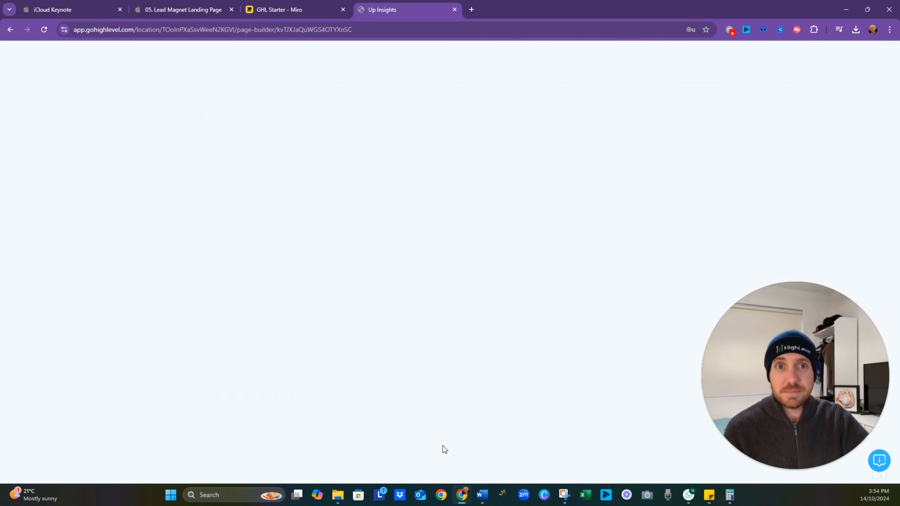
# - Switch to the GHL Starter board in Miro, review the Landing Page Design notes, and return to the HighLevel page builder
pyautogui.click(290, 14)
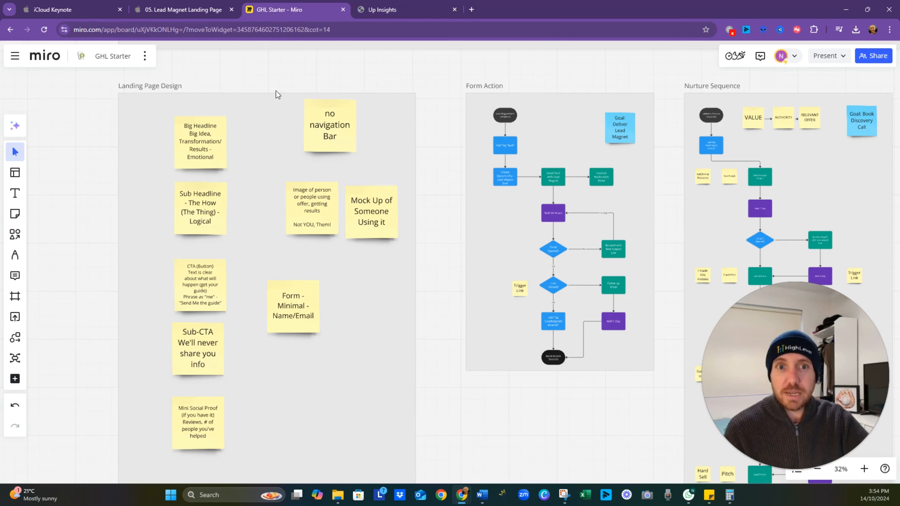
pyautogui.moveTo(269, 147); pyautogui.dragTo(281, 154)
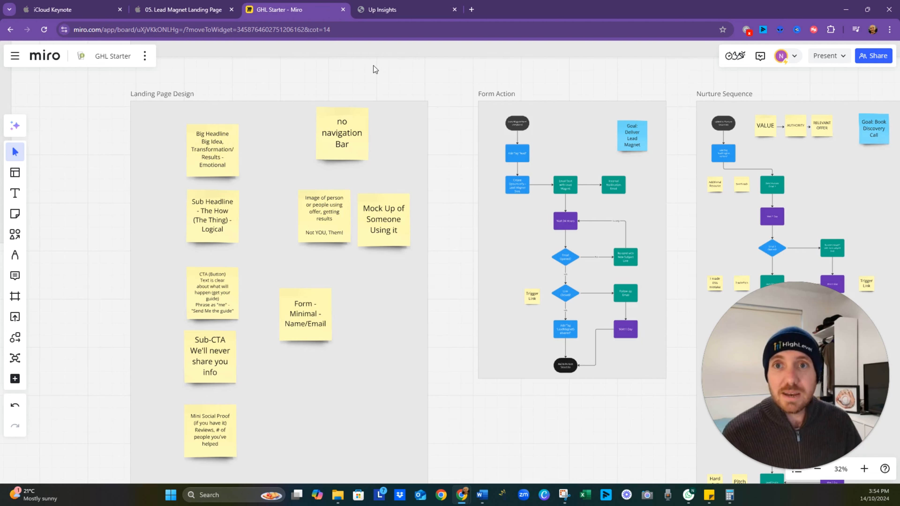
pyautogui.click(387, 10)
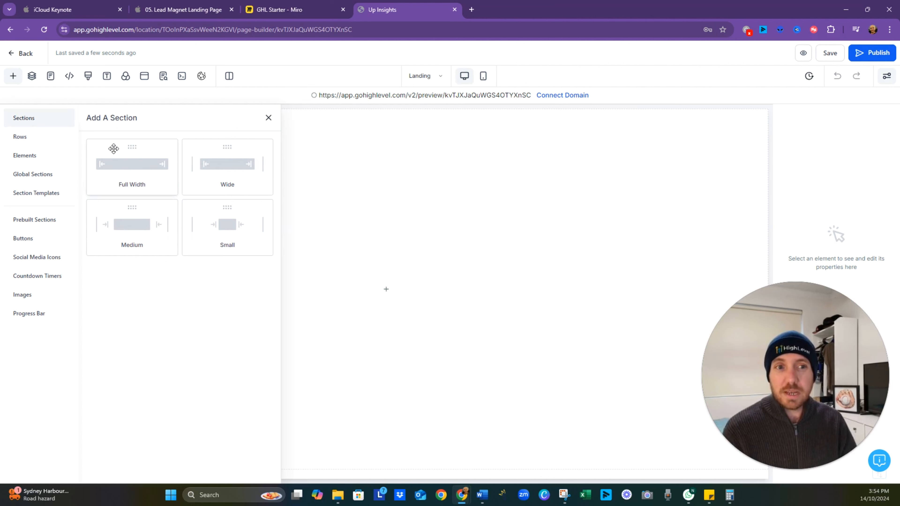
# - Browse the prebuilt page sections, looking through categories such as About, Plan Selection, Product, Partners, For Who and Call To Action
pyautogui.click(48, 220)
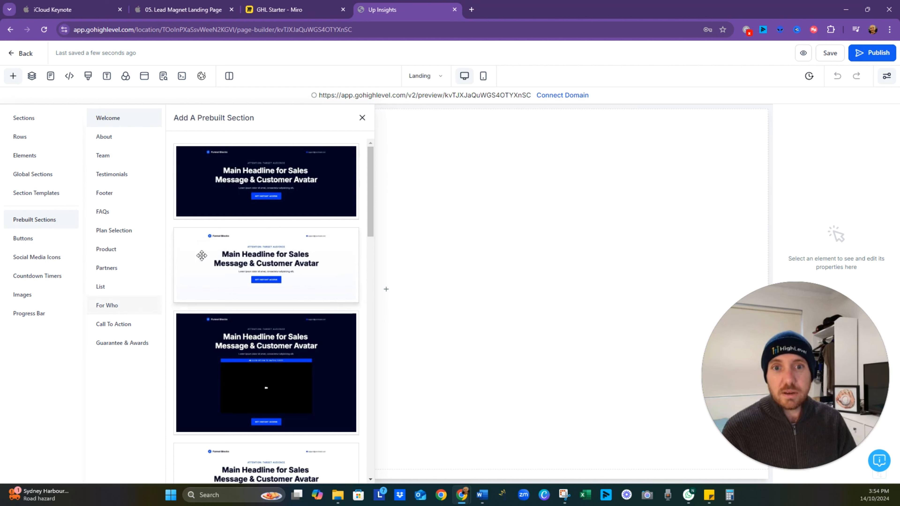
pyautogui.click(107, 143)
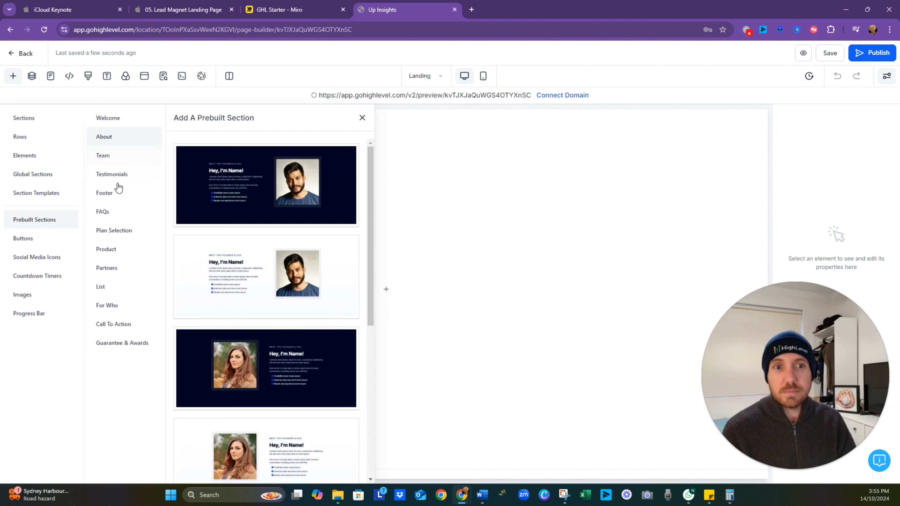
pyautogui.click(137, 234)
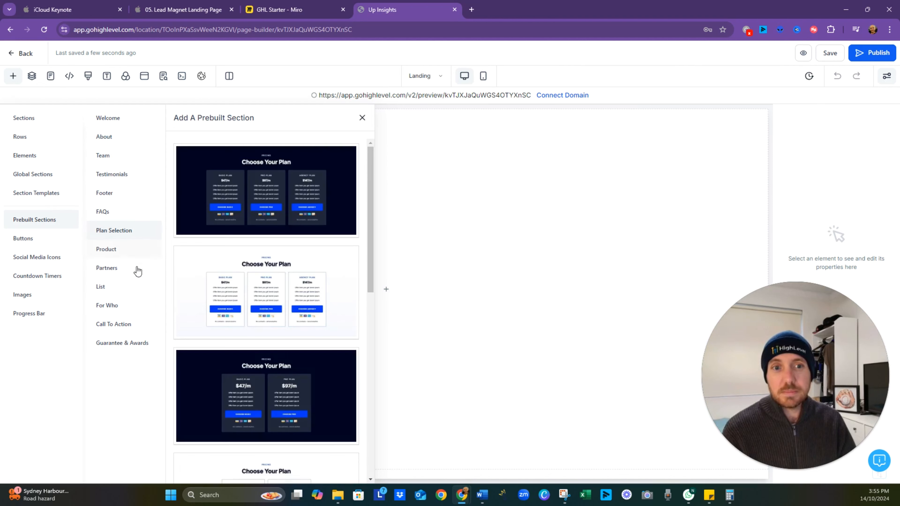
pyautogui.click(132, 253)
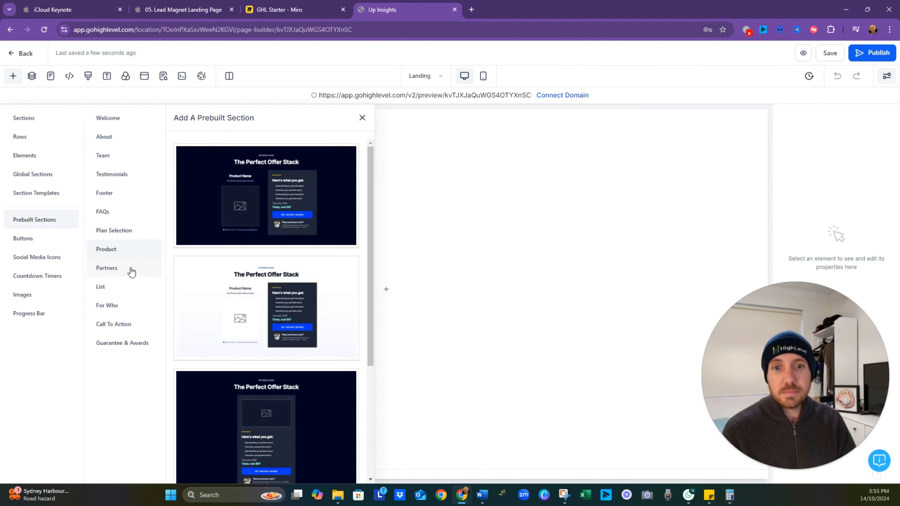
pyautogui.click(132, 272)
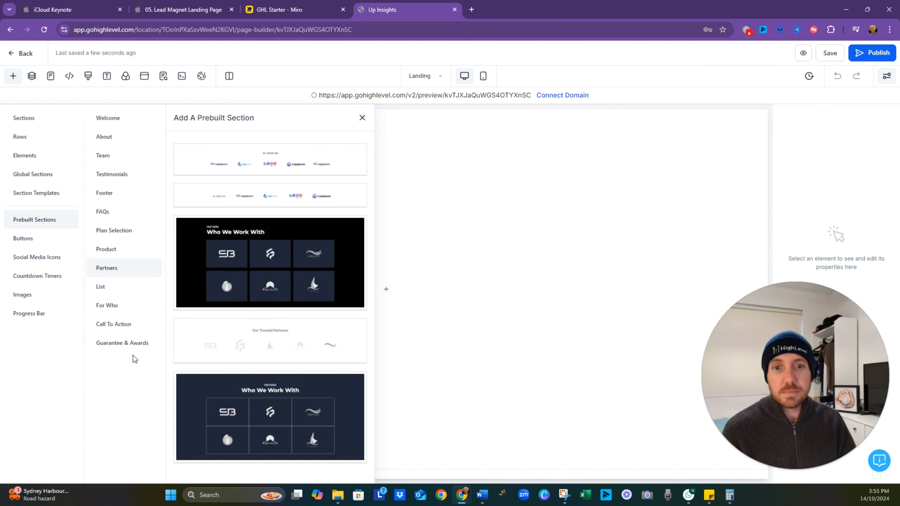
pyautogui.click(134, 308)
pyautogui.click(132, 330)
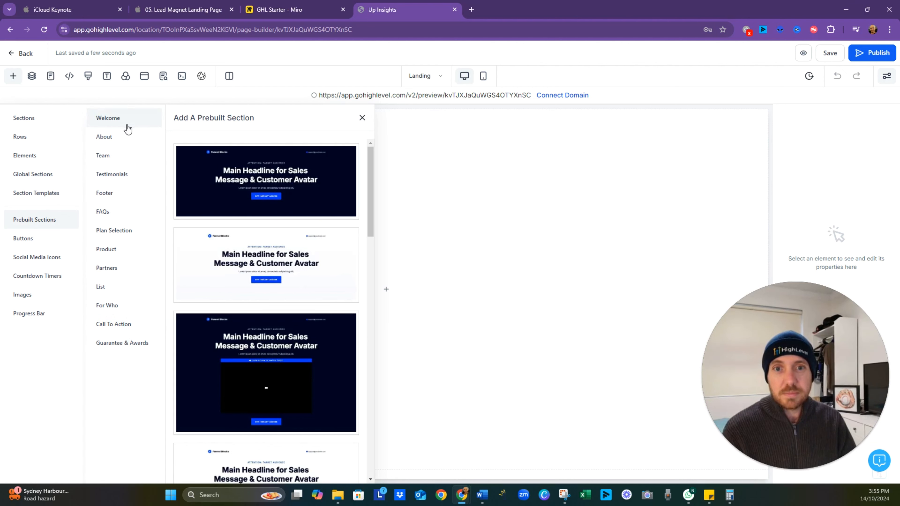
# - Add the light prebuilt Welcome section with the headline on the left and an image on the right to the page
pyautogui.scroll(-5, 337, 255)
pyautogui.scroll(-3, 338, 255)
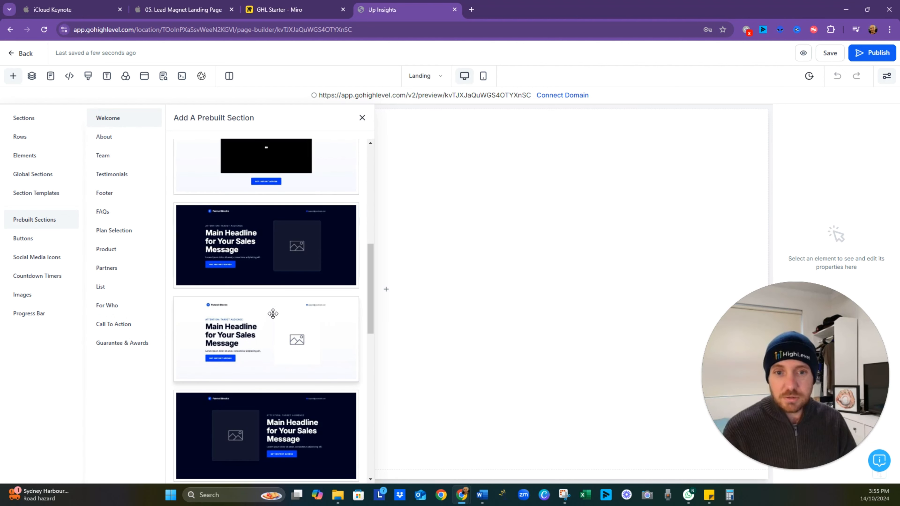
pyautogui.moveTo(262, 320); pyautogui.dragTo(405, 116)
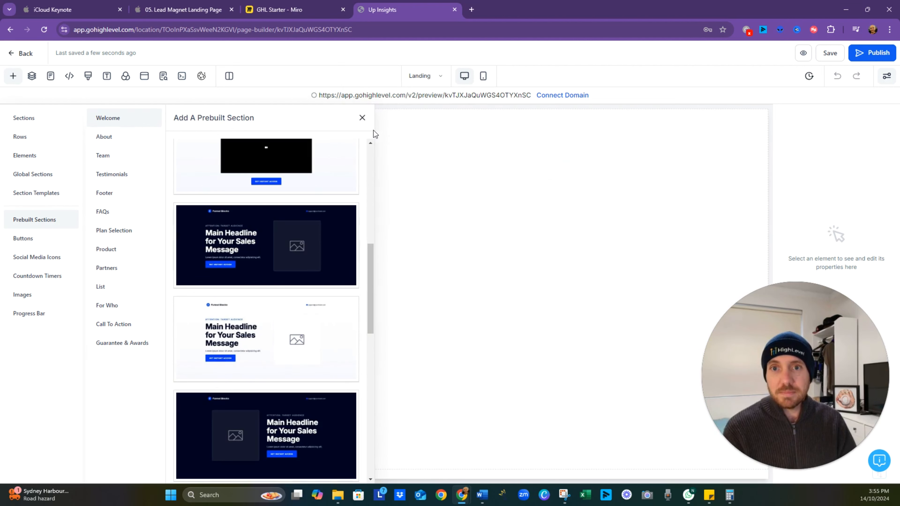
pyautogui.click(362, 118)
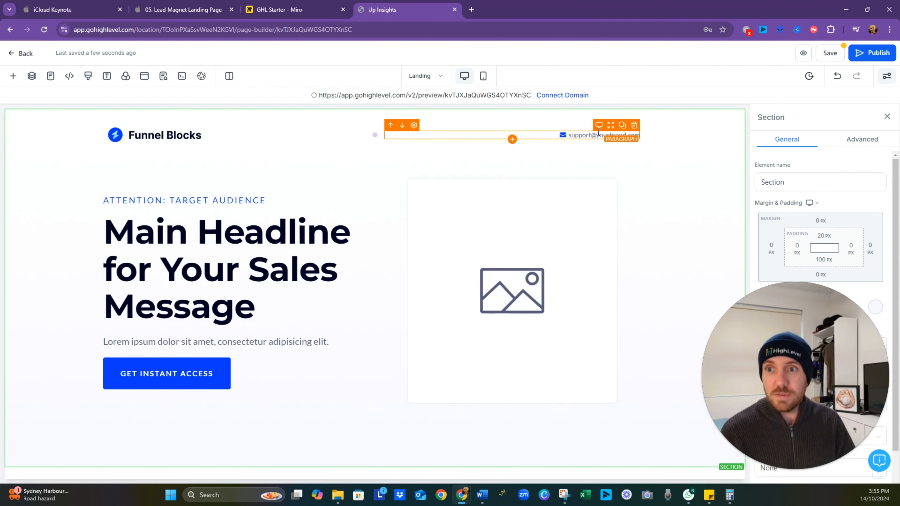
# - Delete the support email paragraph and the "Attention: Target Audience" sub-headline from the Welcome section
pyautogui.click(634, 126)
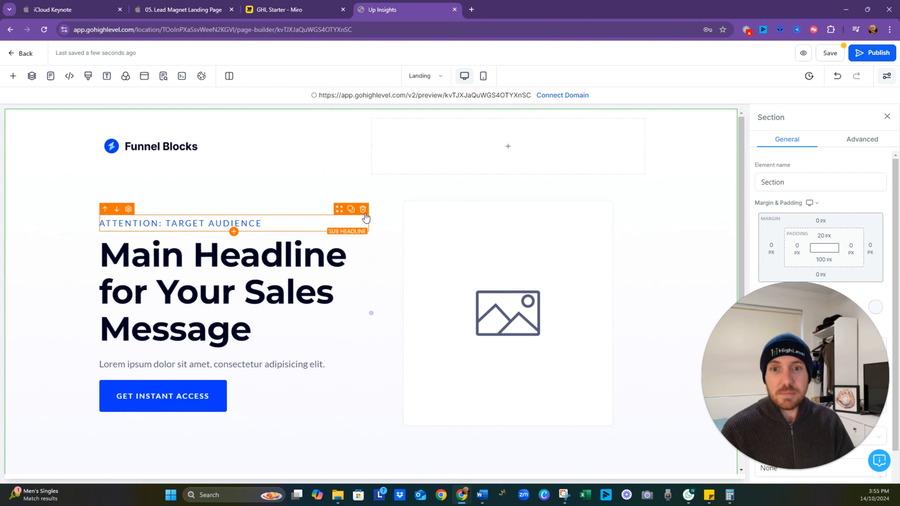
pyautogui.click(363, 209)
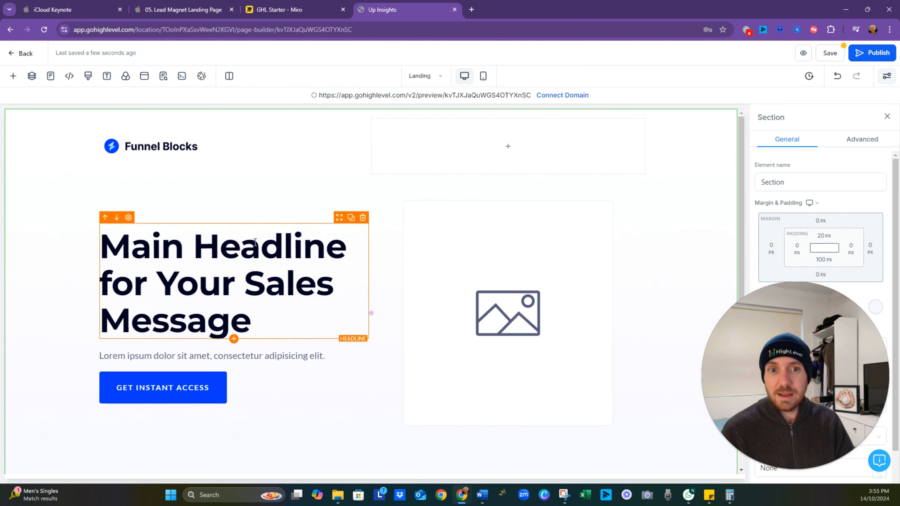
pyautogui.click(257, 323)
pyautogui.moveTo(258, 311); pyautogui.dragTo(102, 244)
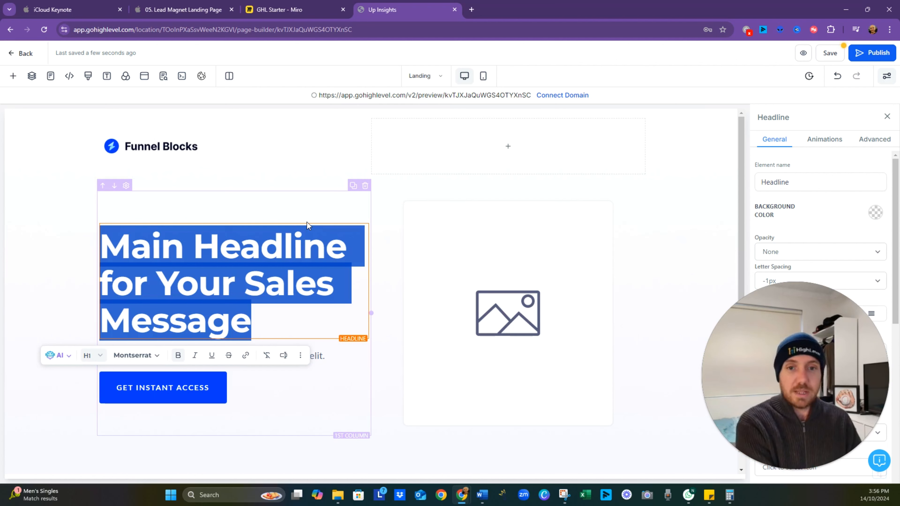
pyautogui.write('Save ')
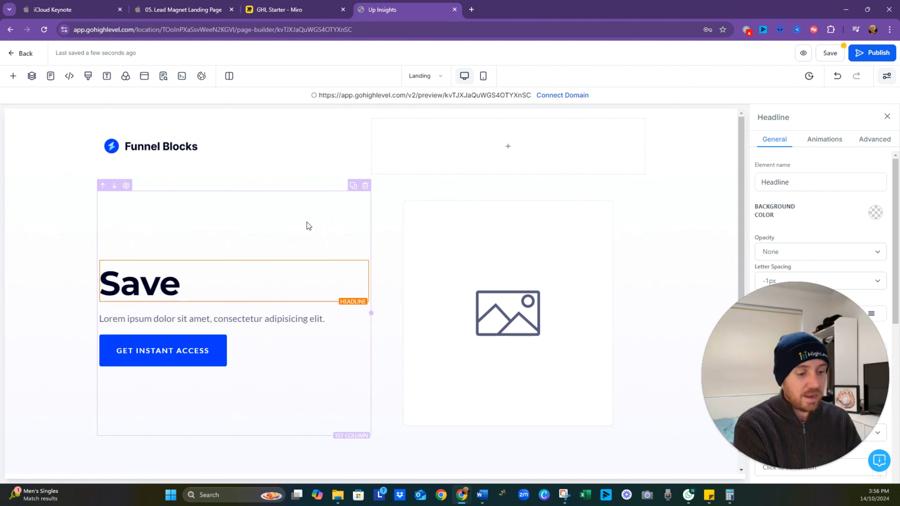
pyautogui.write('^')
pyautogui.press('BackSpace')
pyautogui.press('BackSpace')
pyautogui.write('6 ')
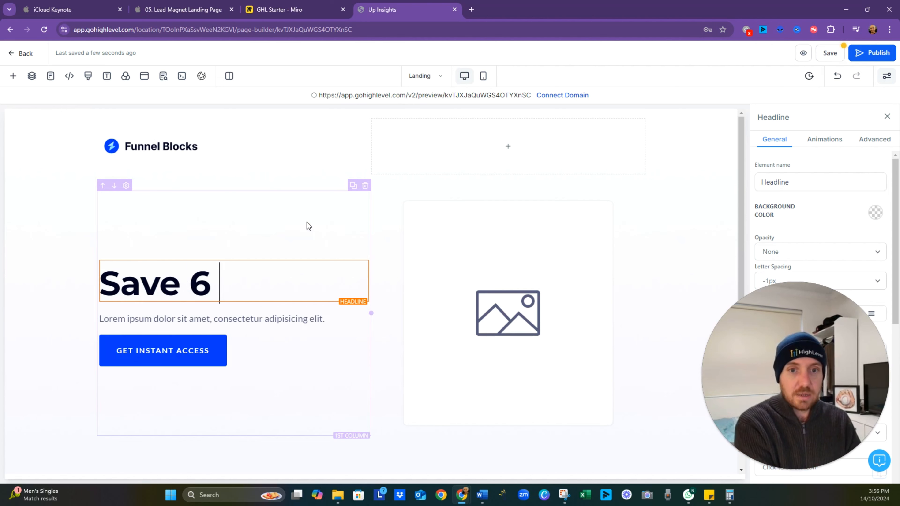
pyautogui.write('hours a wekk')
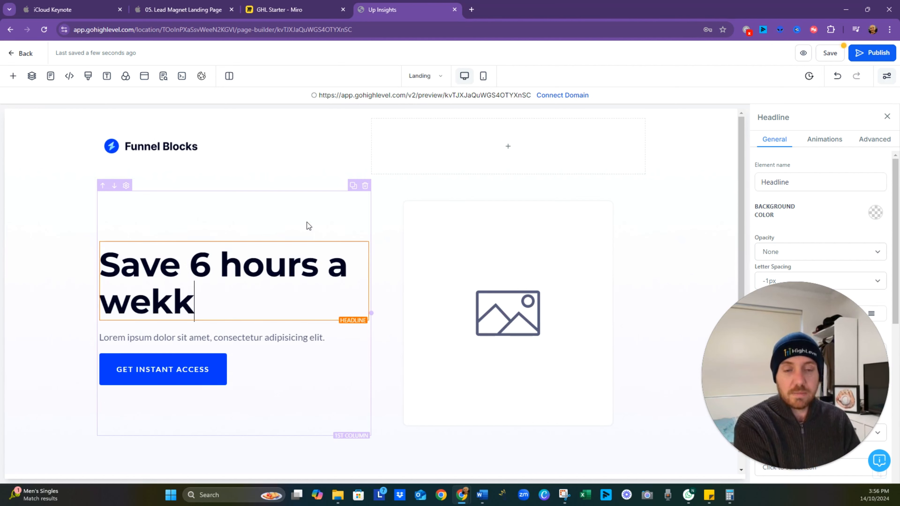
pyautogui.press('BackSpace')
pyautogui.press('BackSpace')
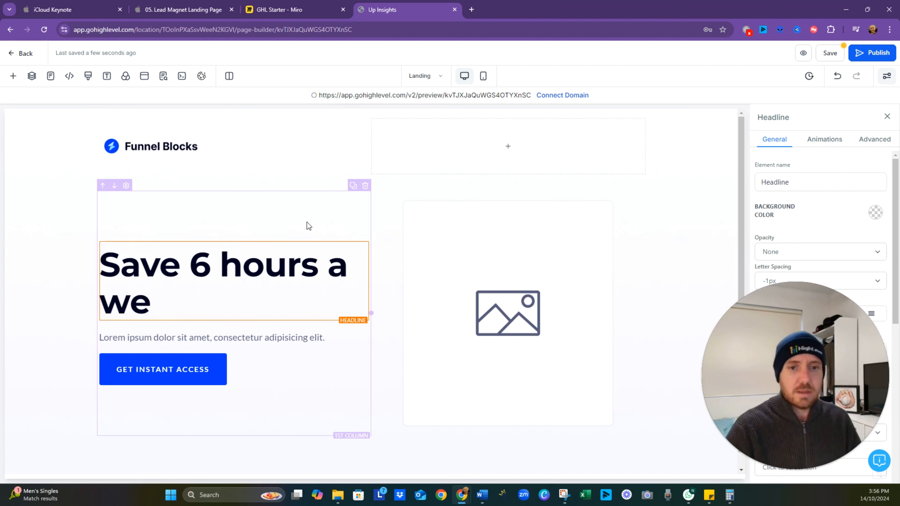
# - Replace the main headline text with "Spend more time with your family and less time working"
pyautogui.moveTo(237, 288); pyautogui.dragTo(30, 239)
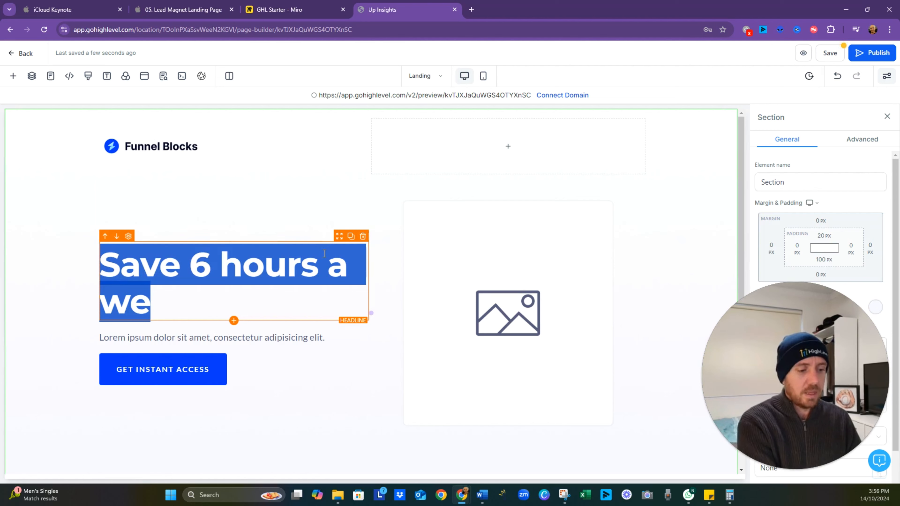
pyautogui.write('Spend more ti')
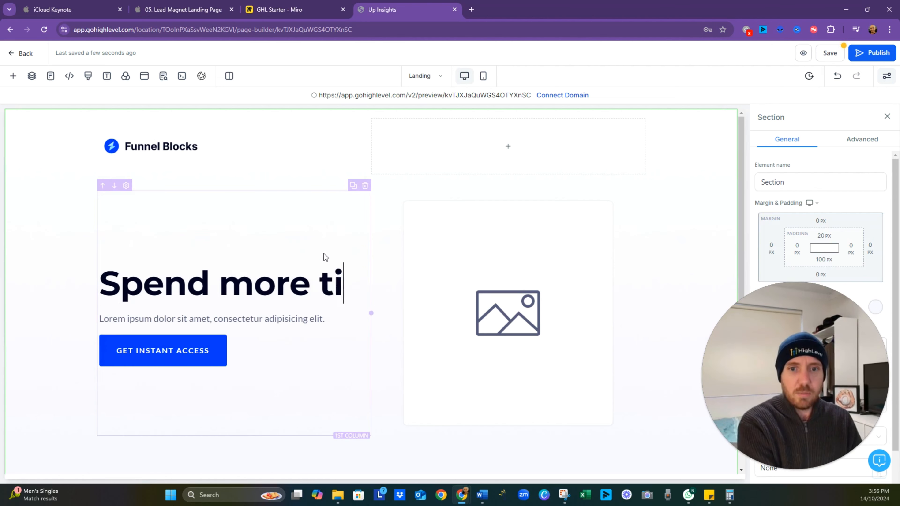
pyautogui.write('me with ')
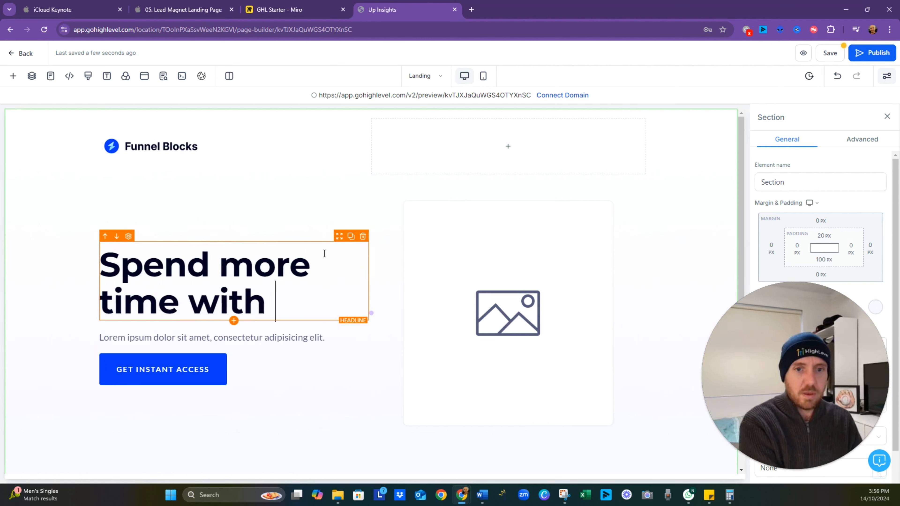
pyautogui.write('your familyt')
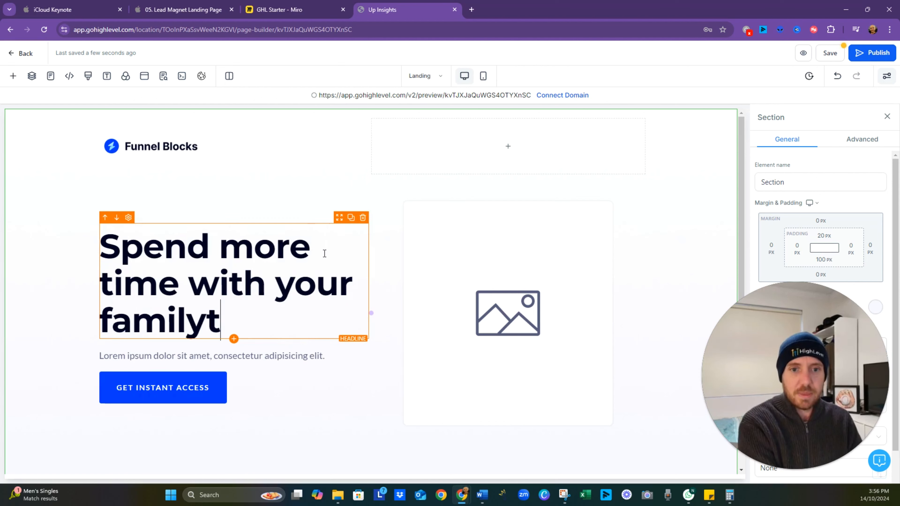
pyautogui.press('BackSpace')
pyautogui.write('and less time')
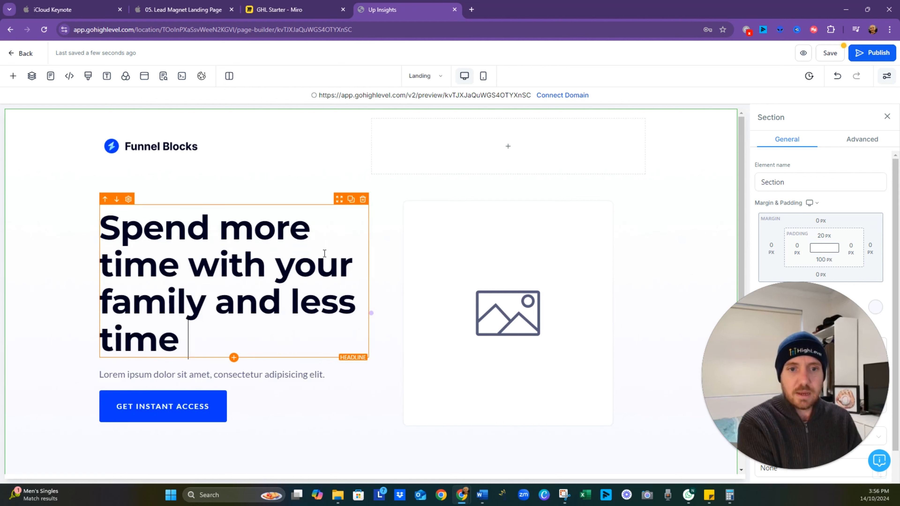
pyautogui.write(' working')
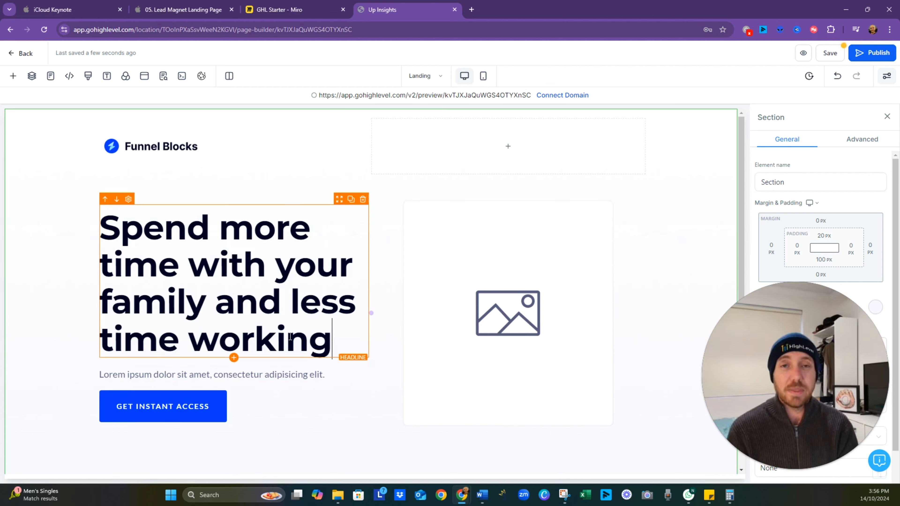
# - Check the Sub Headline note in Miro and replace the paragraph under the headline with "Automate Your Coaching Business with these Zapier Templates"
pyautogui.click(280, 10)
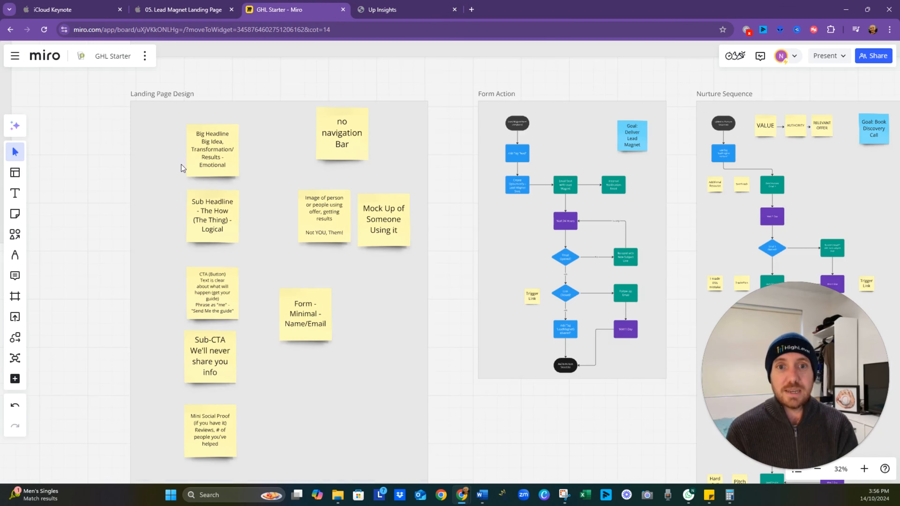
pyautogui.click(401, 11)
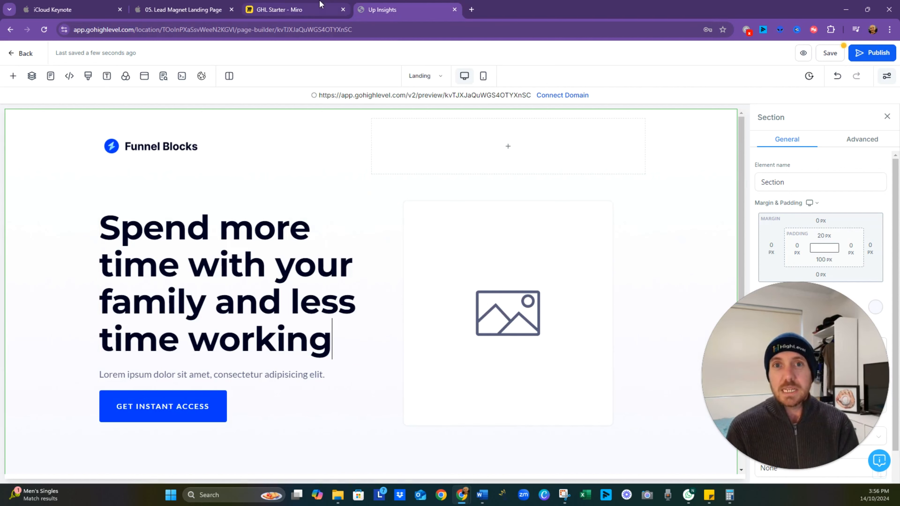
pyautogui.click(280, 10)
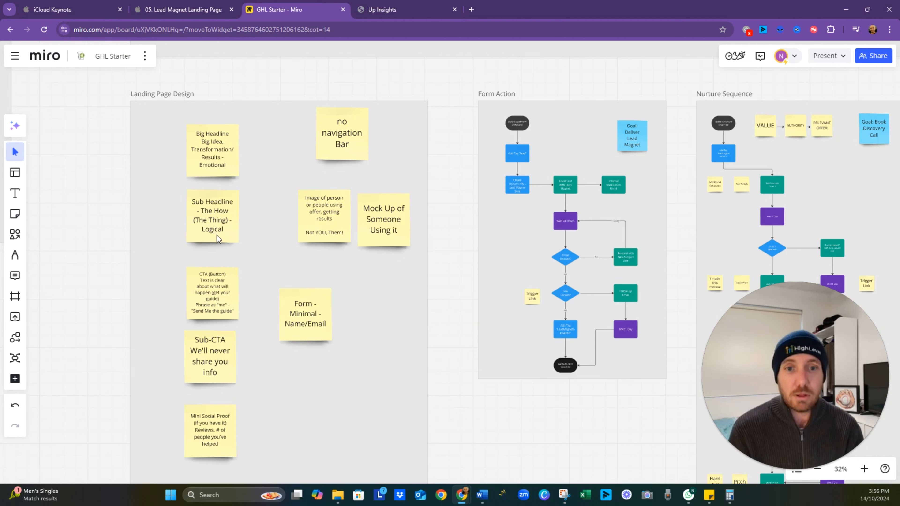
pyautogui.click(393, 11)
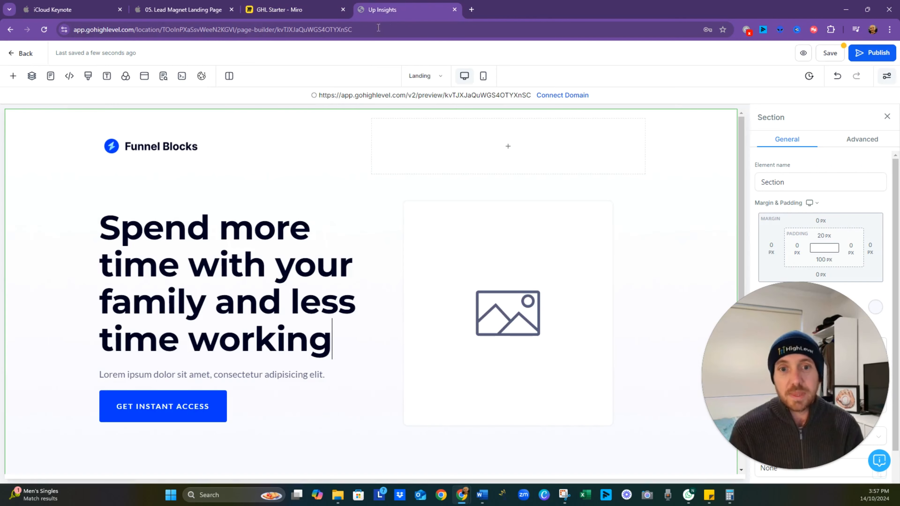
pyautogui.tripleClick(244, 375)
pyautogui.write('Aut')
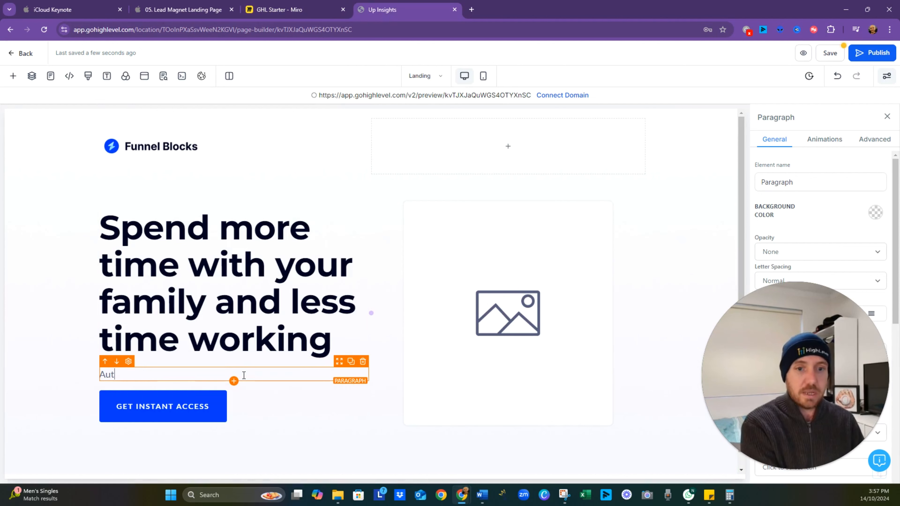
pyautogui.write('omate Y')
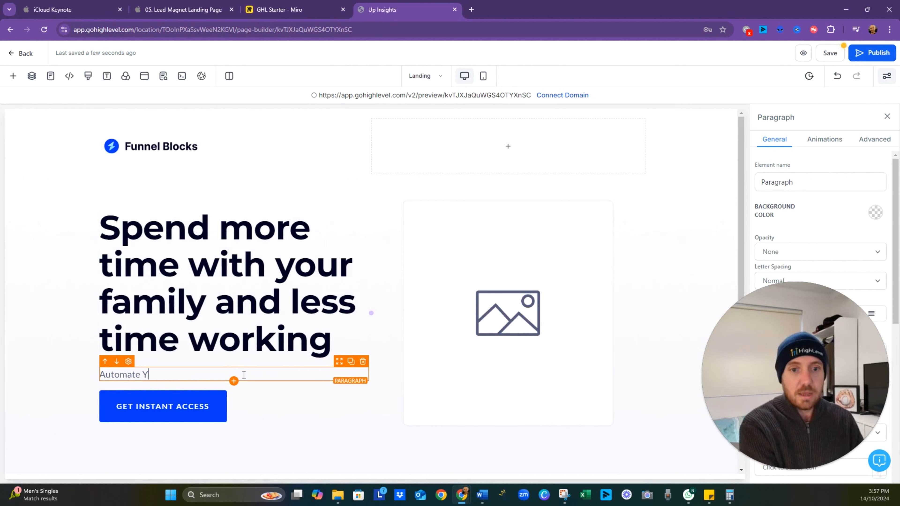
pyautogui.write('our Caoching')
pyautogui.press('BackSpace')
pyautogui.press('BackSpace')
pyautogui.press('BackSpace')
pyautogui.press('BackSpace')
pyautogui.press('BackSpace')
pyautogui.press('BackSpace')
pyautogui.press('BackSpace')
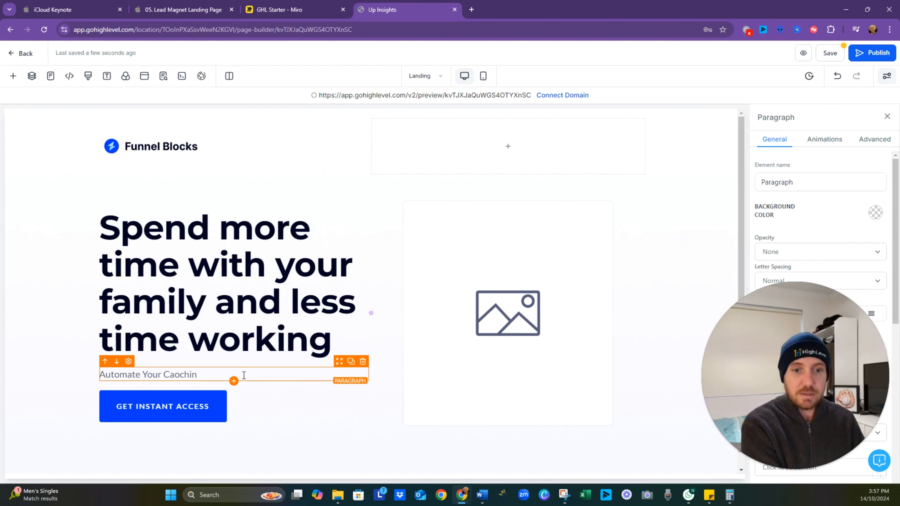
pyautogui.write('oachi')
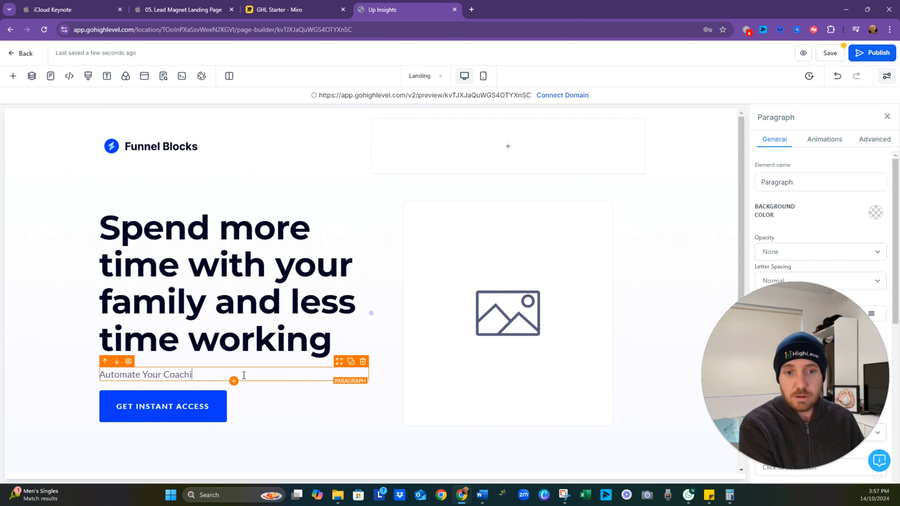
pyautogui.write('ng Busiess')
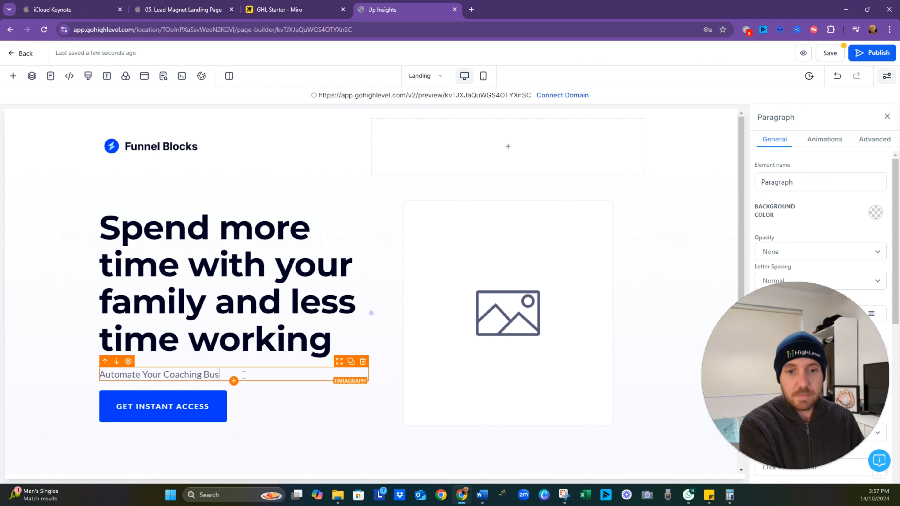
pyautogui.press('BackSpace')
pyautogui.press('BackSpace')
pyautogui.press('BackSpace')
pyautogui.write('ne')
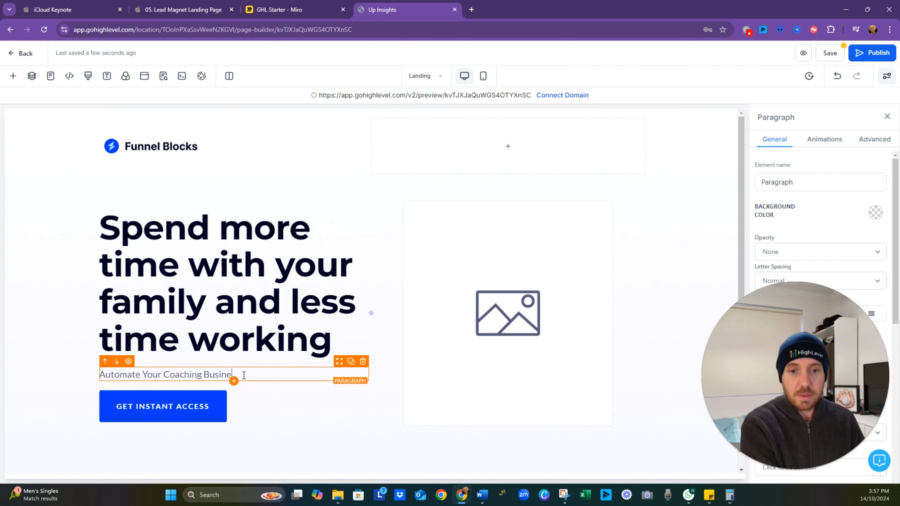
pyautogui.write('ss with thes')
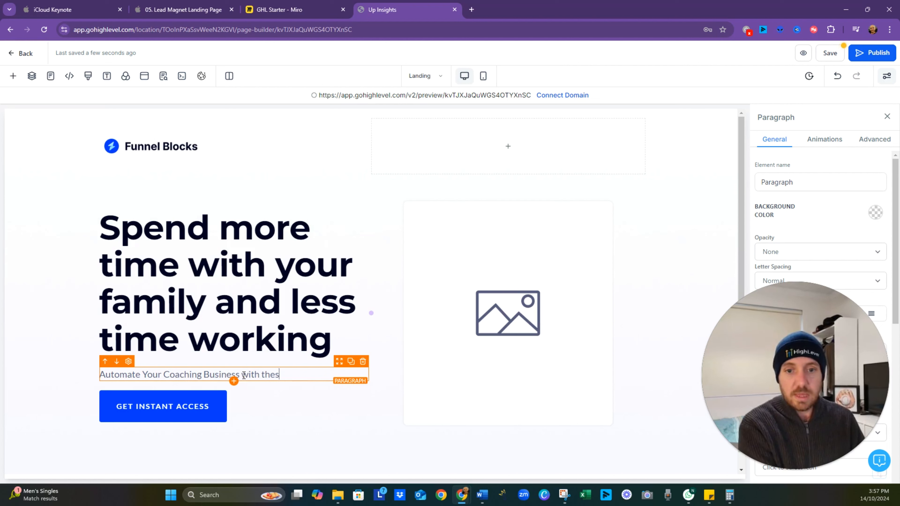
pyautogui.write('e Zapier')
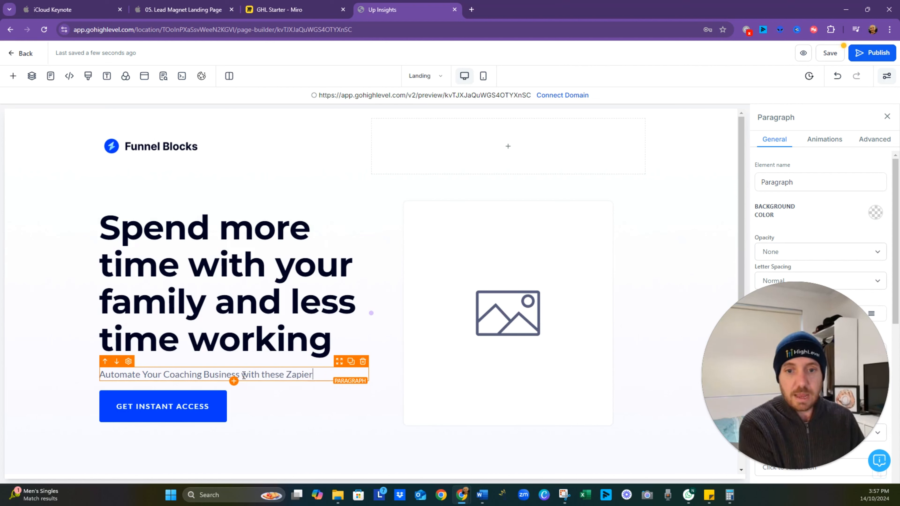
pyautogui.write(' Templates')
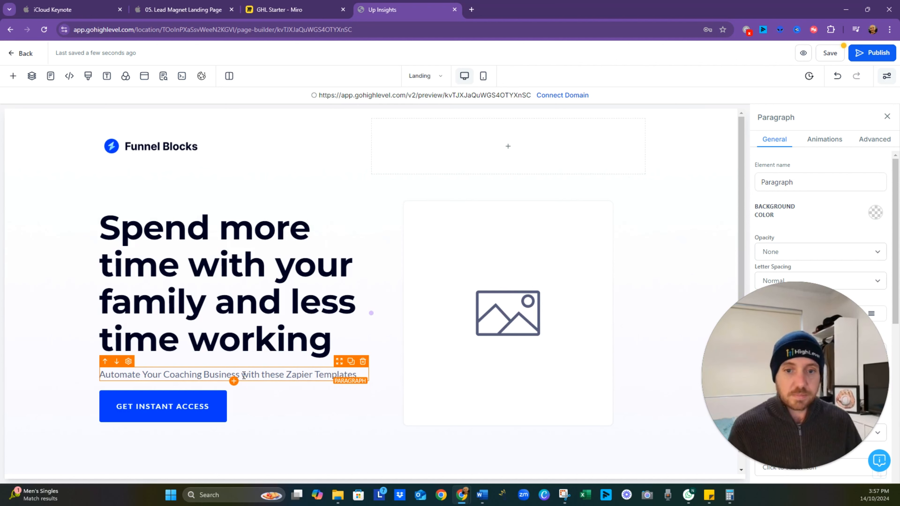
pyautogui.click(81, 344)
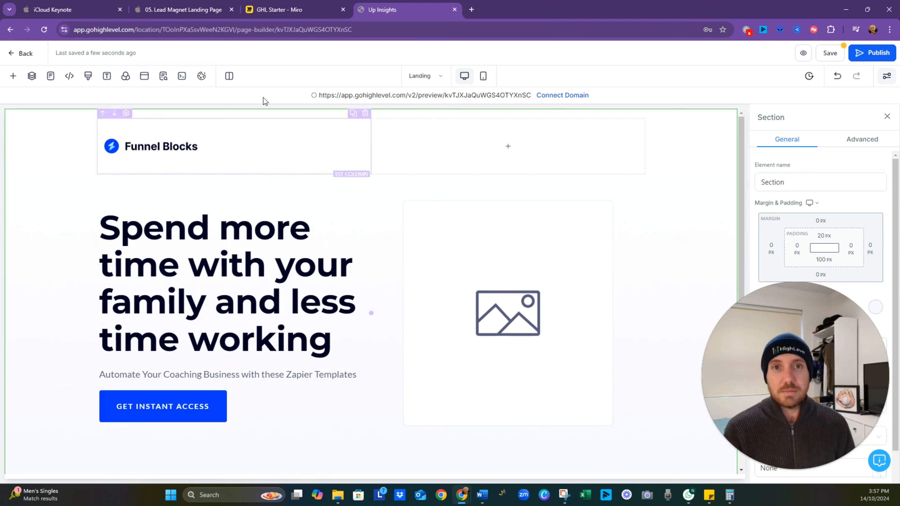
# - Review the Landing Page Design notes in Miro, and bring up the image options of the placeholder image in the page builder
pyautogui.click(280, 10)
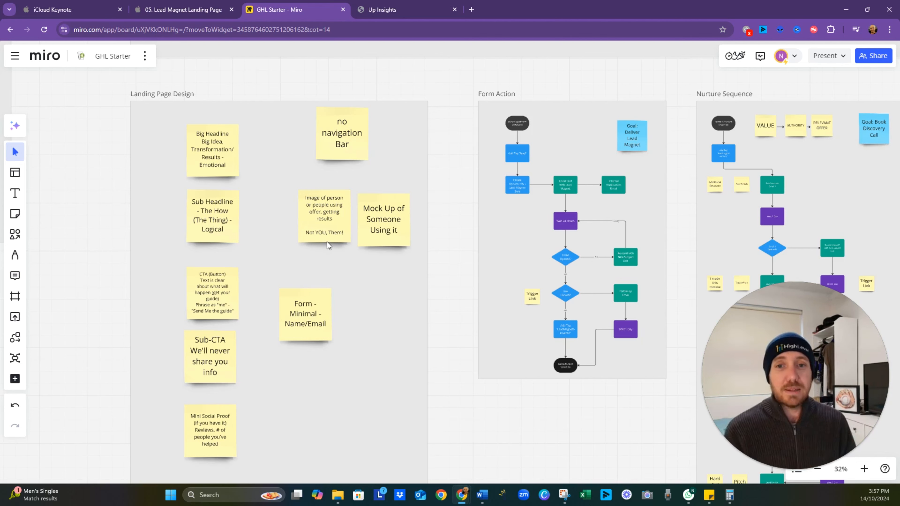
pyautogui.click(392, 10)
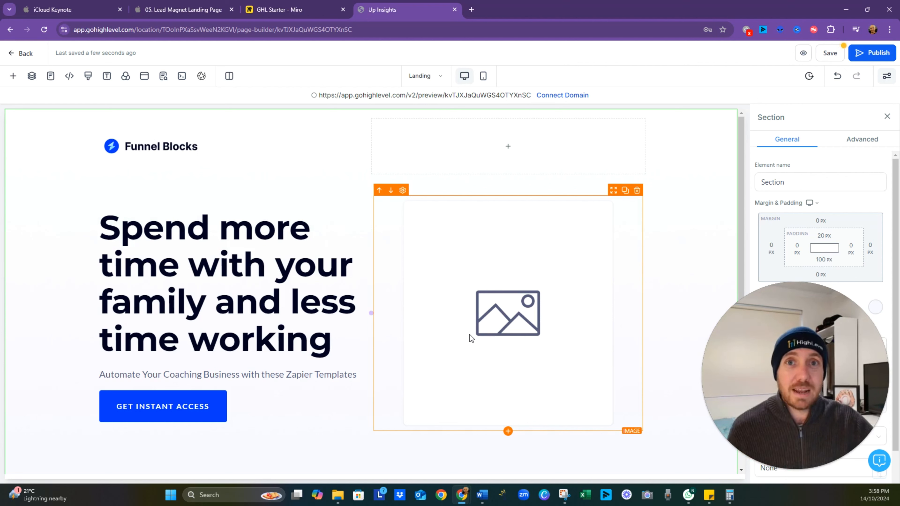
pyautogui.click(502, 280)
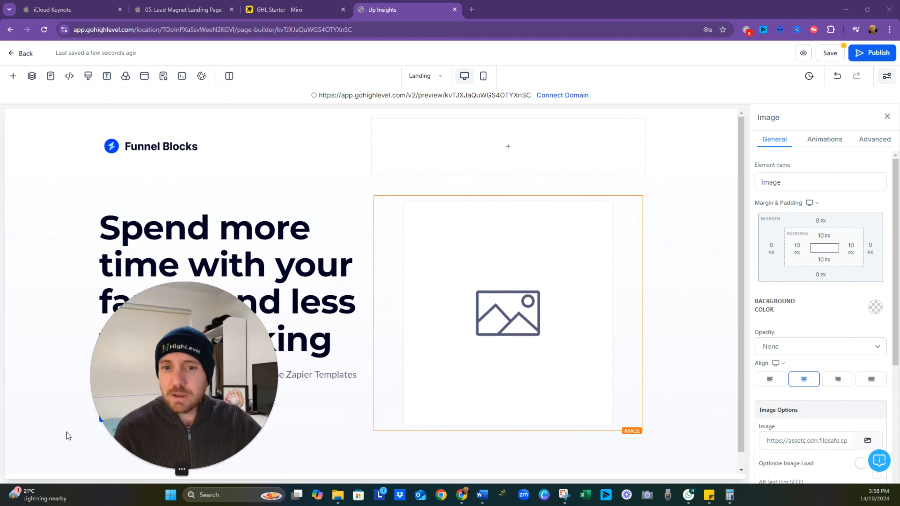
pyautogui.scroll(-2, 866, 351)
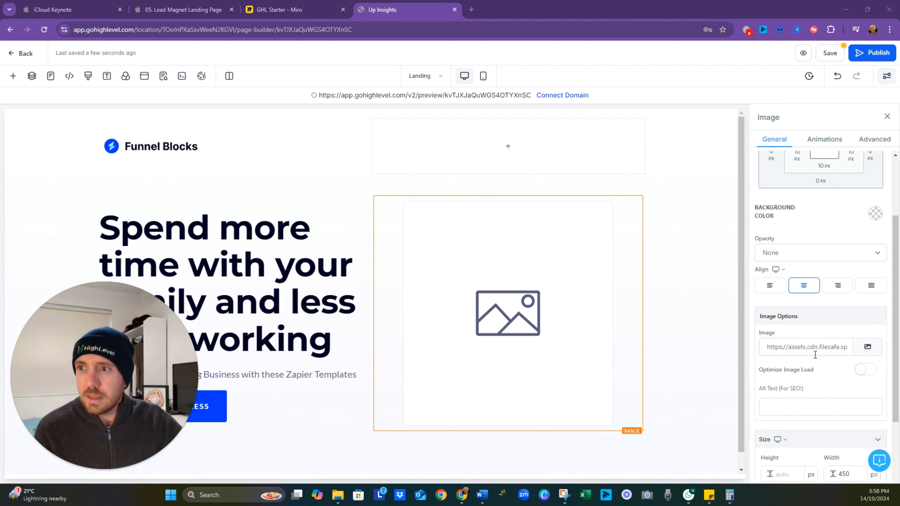
# - Try the Flip, Flip in X and Fade In entrance animations on the main headline
pyautogui.click(312, 276)
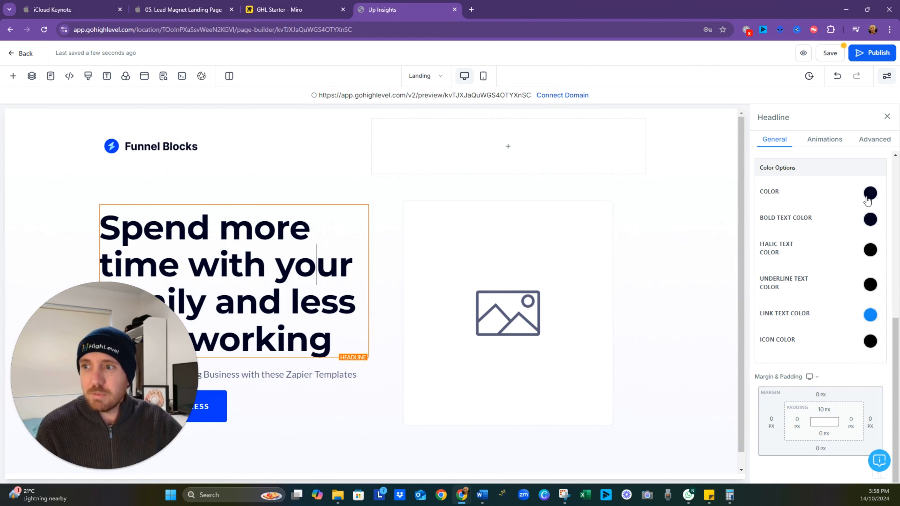
pyautogui.click(828, 141)
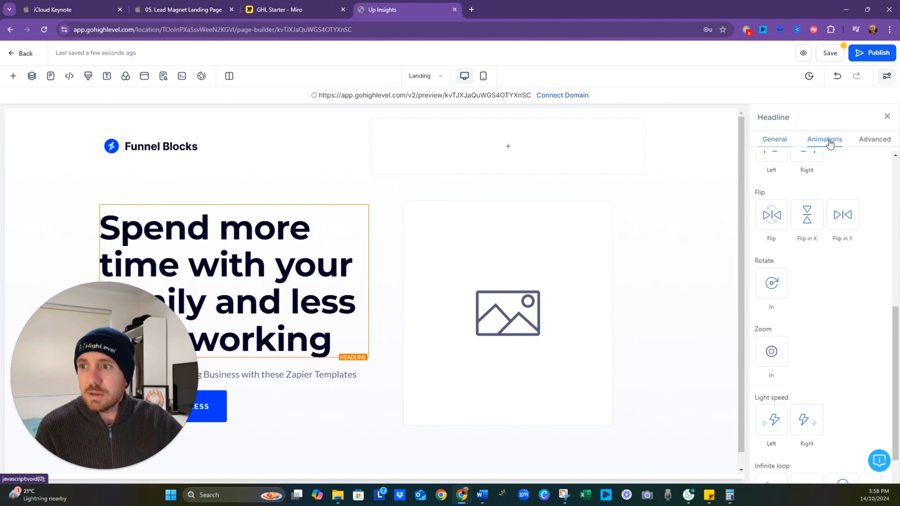
pyautogui.click(779, 215)
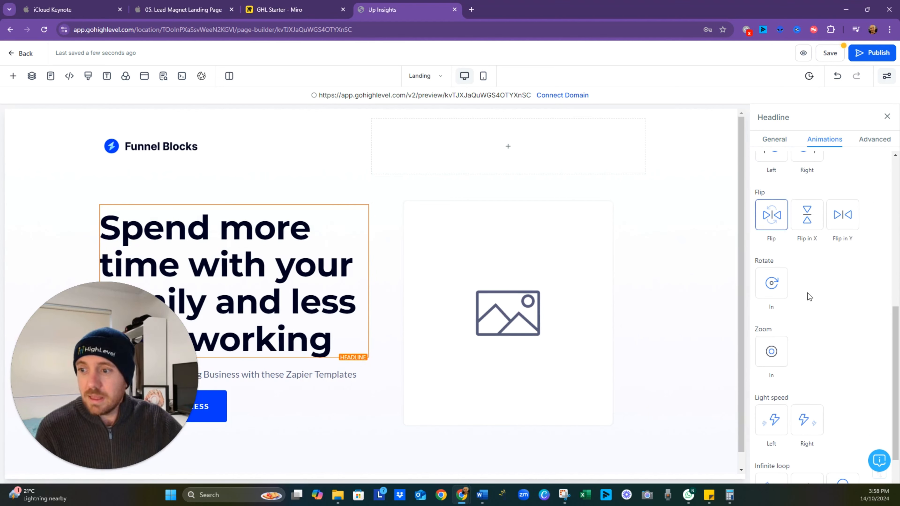
pyautogui.click(814, 215)
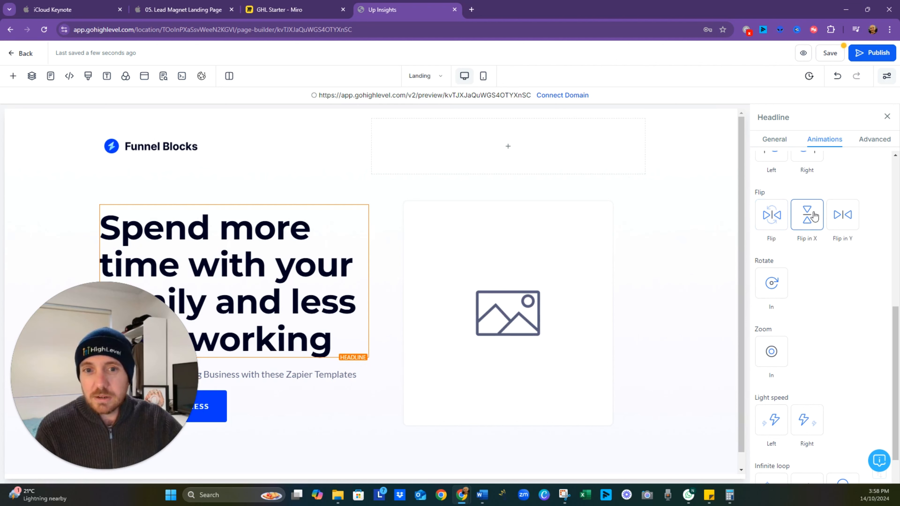
pyautogui.click(774, 217)
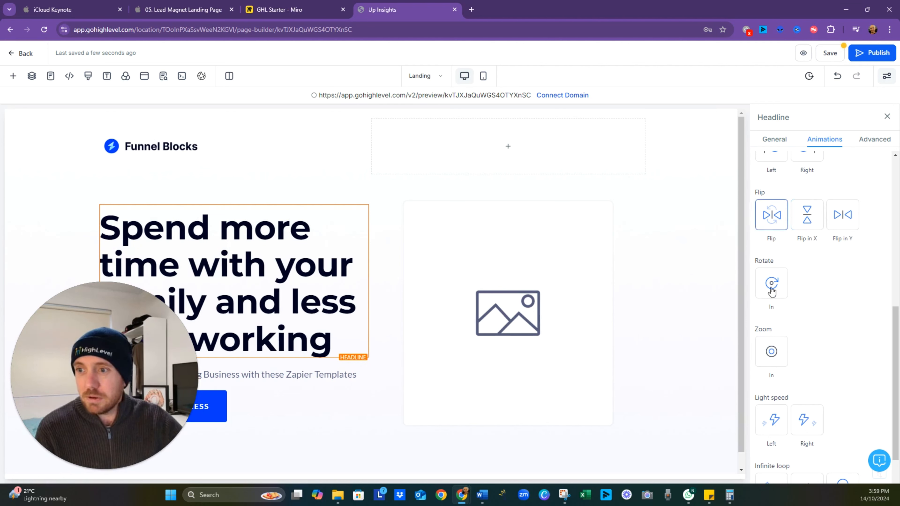
pyautogui.scroll(4, 780, 285)
pyautogui.scroll(5, 791, 283)
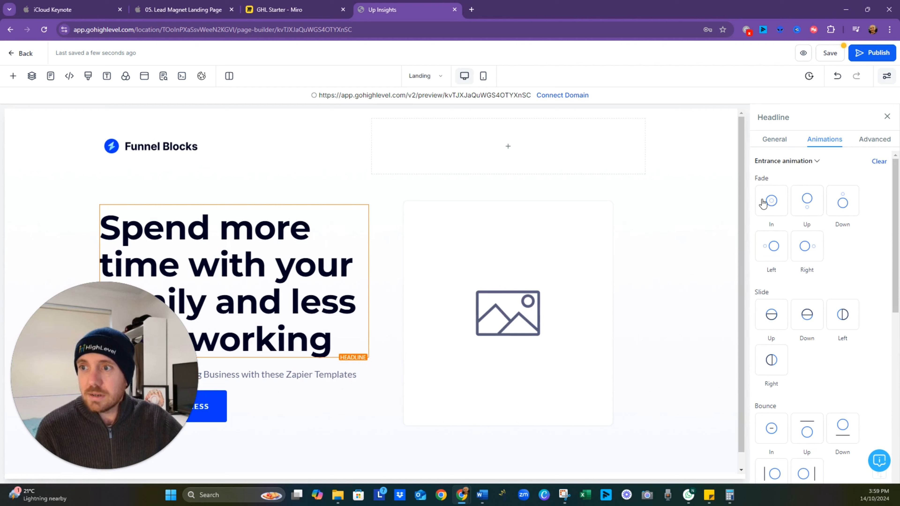
pyautogui.click(778, 212)
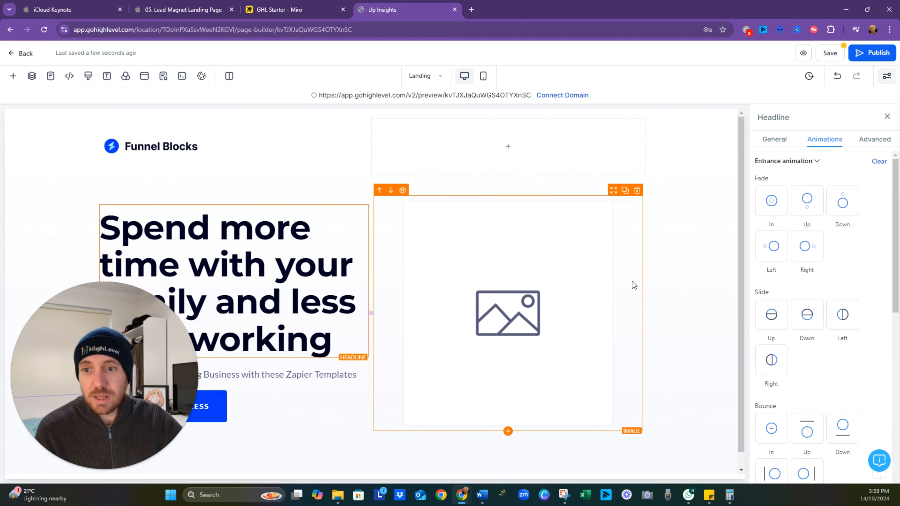
# - Look through the headline's shadow, border and line height options and add an outer box shadow to it
pyautogui.click(866, 144)
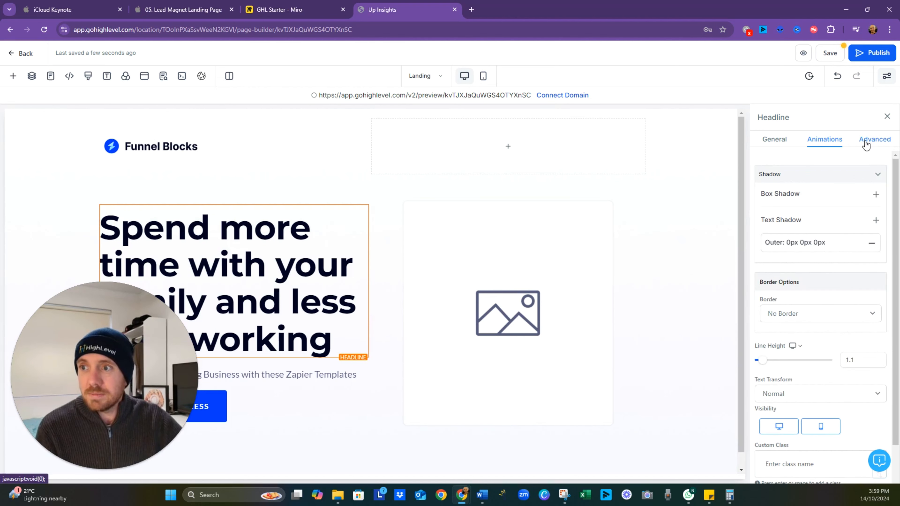
pyautogui.scroll(-1, 789, 307)
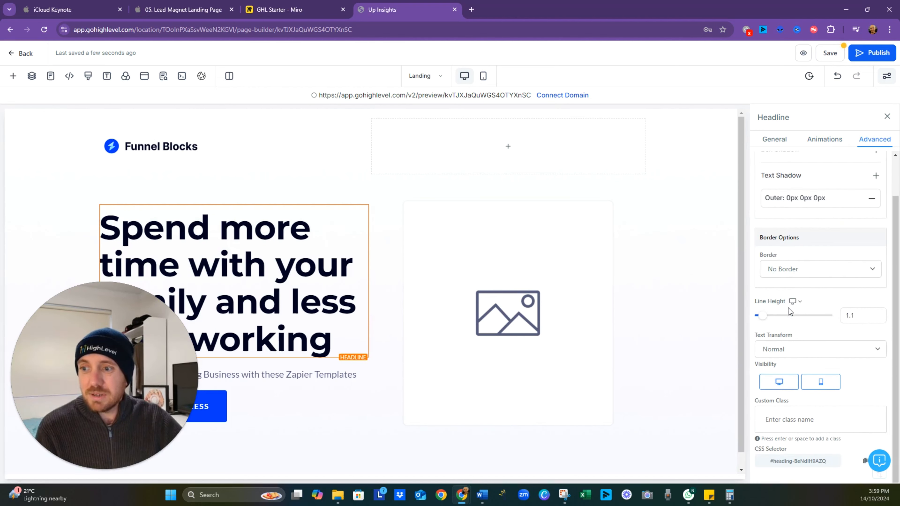
pyautogui.scroll(1, 788, 309)
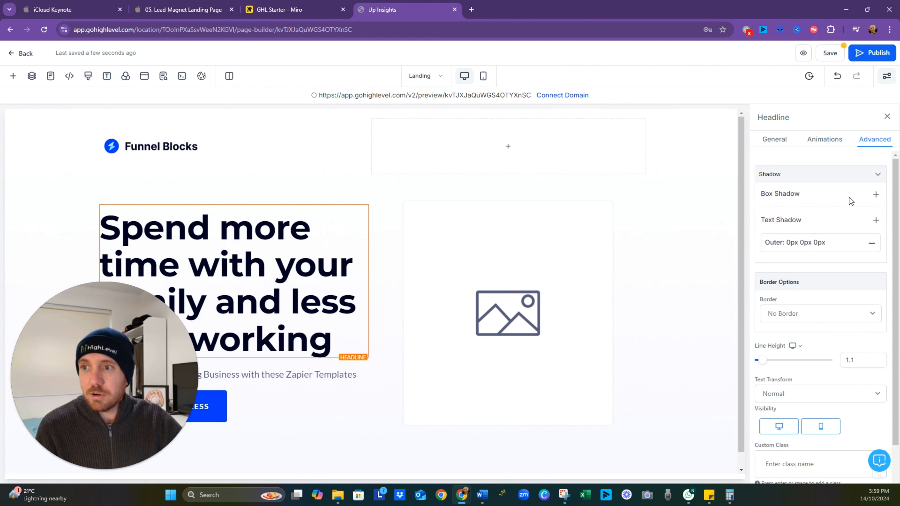
pyautogui.click(877, 195)
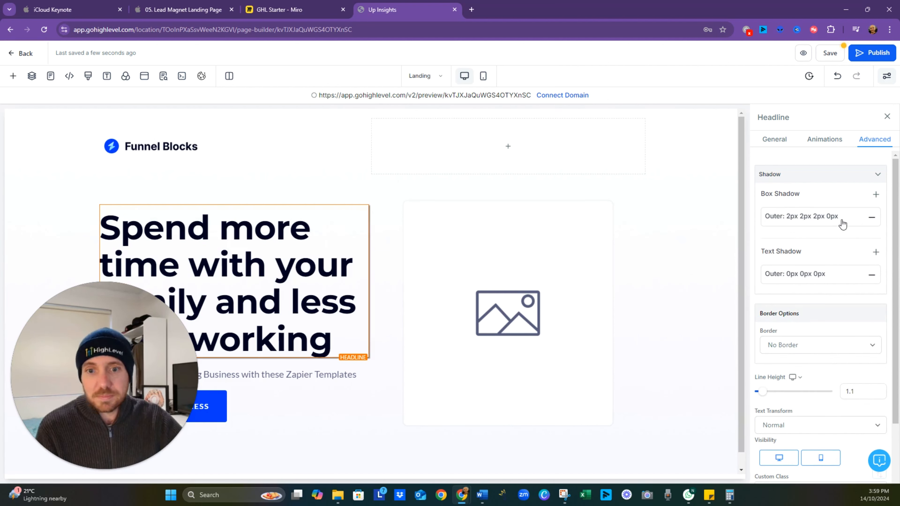
pyautogui.click(508, 297)
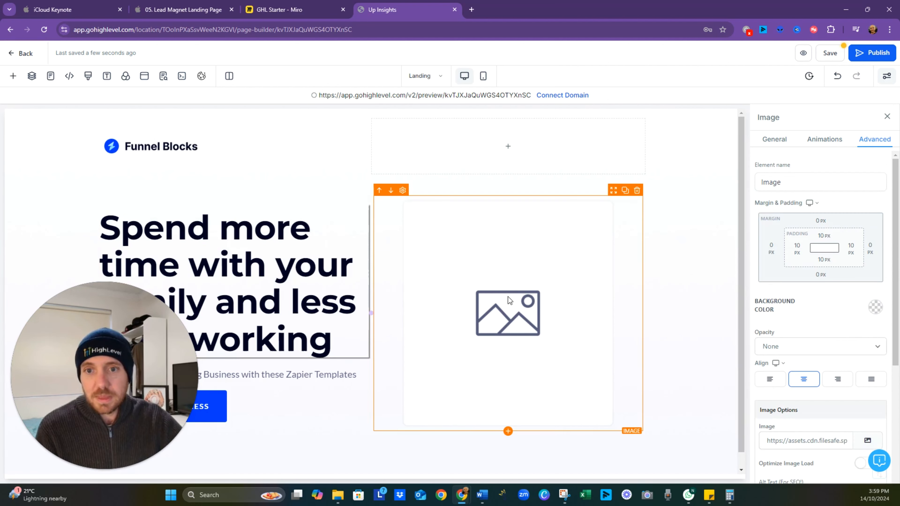
# - Remove the box shadow from the main headline and return to its general settings
pyautogui.click(348, 276)
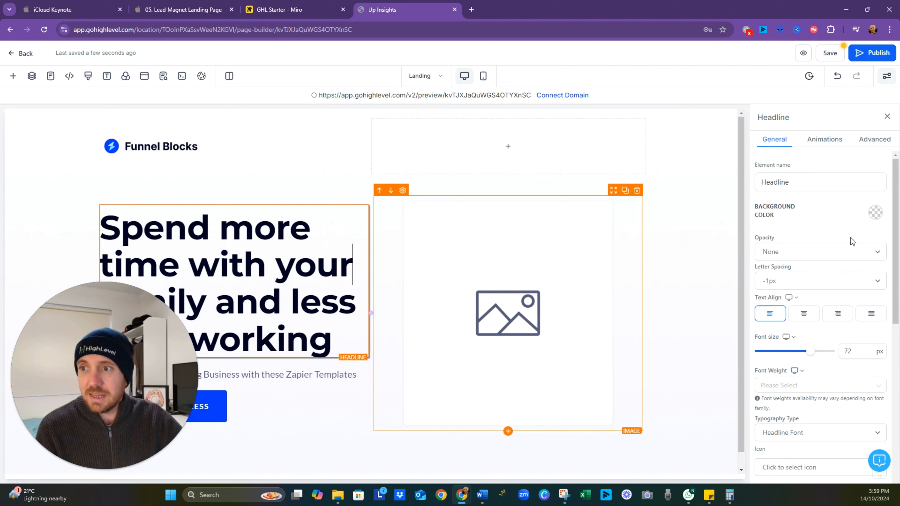
pyautogui.click(870, 140)
pyautogui.click(871, 217)
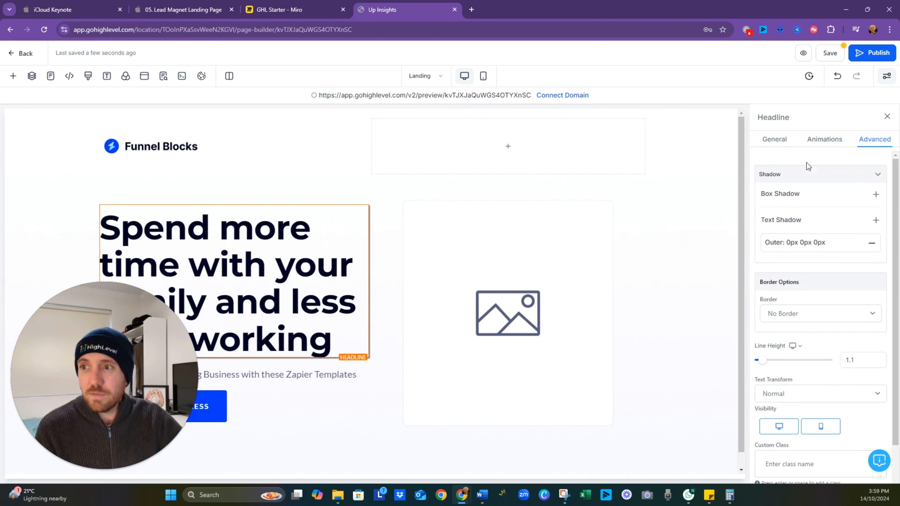
pyautogui.click(780, 144)
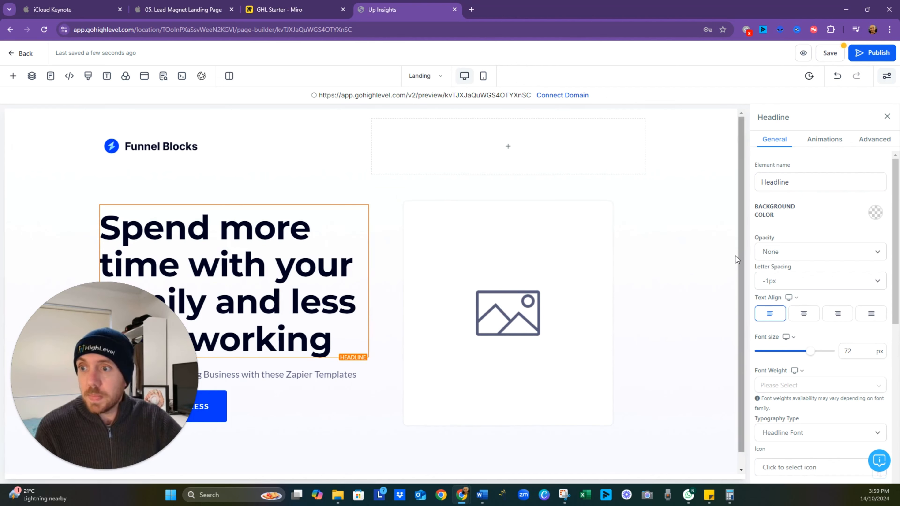
# - Open the media storage for the hero section's placeholder image and start creating an image using AI
pyautogui.click(451, 253)
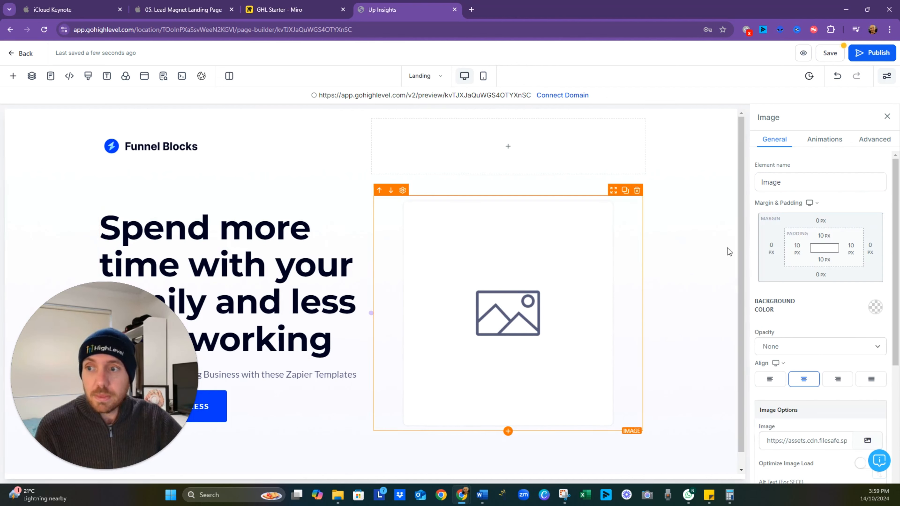
pyautogui.scroll(-4, 828, 175)
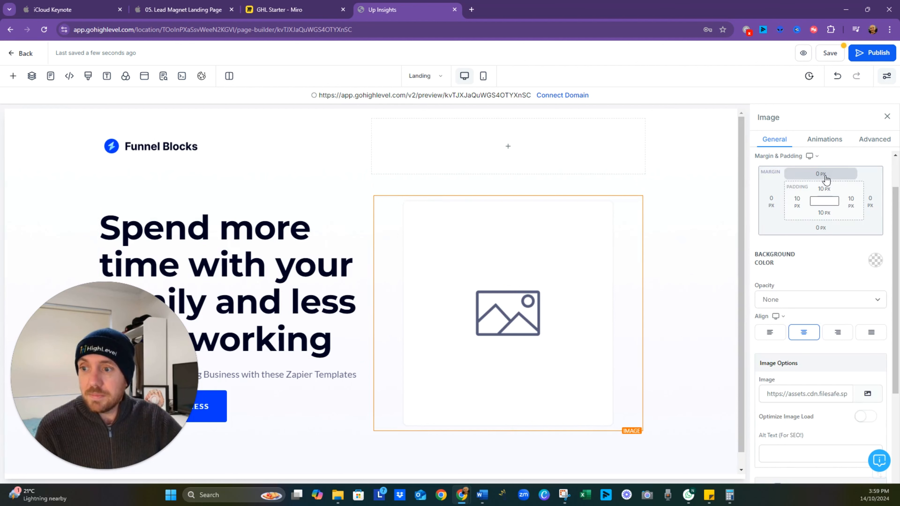
pyautogui.click(831, 301)
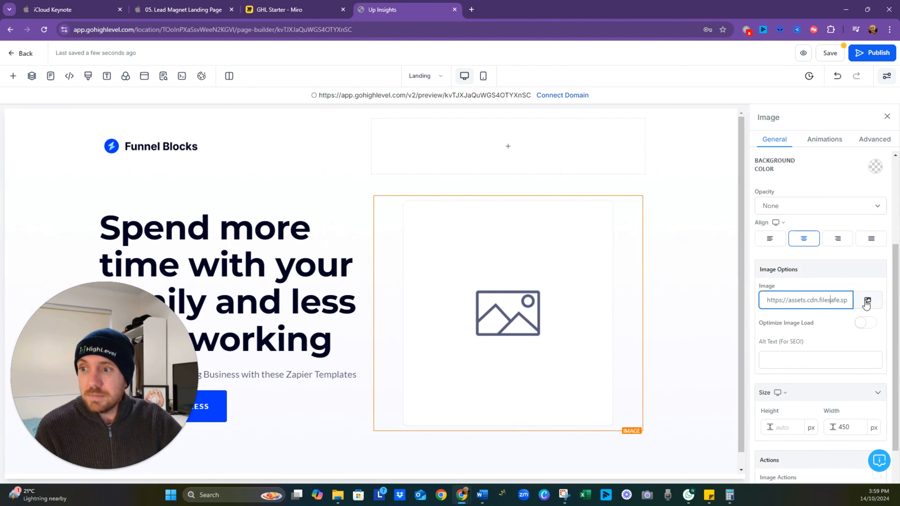
pyautogui.click(867, 301)
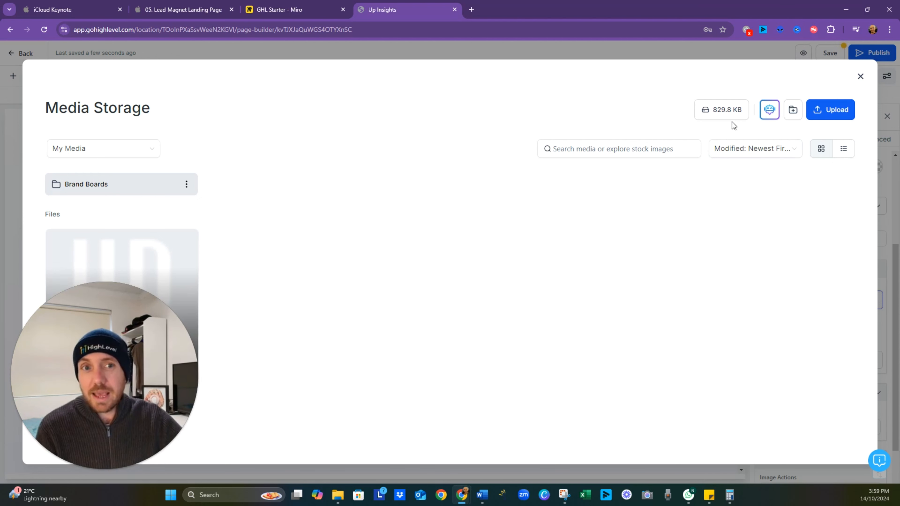
pyautogui.click(769, 111)
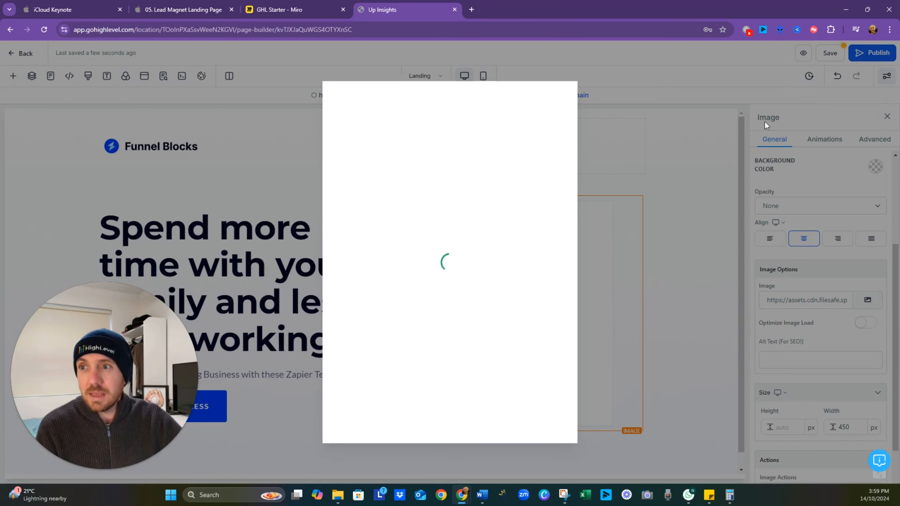
# - Describe the AI image as "A coach using automation to save time"
pyautogui.click(397, 189)
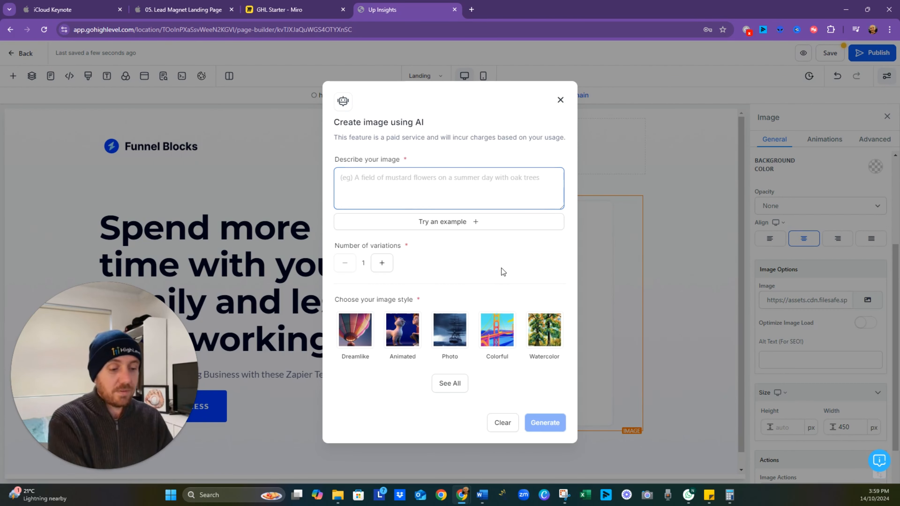
pyautogui.write('A coac')
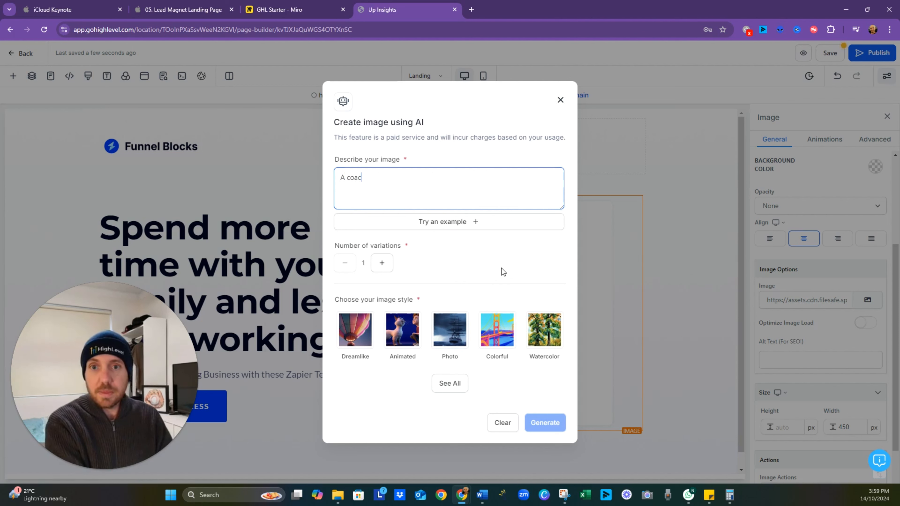
pyautogui.write('h using an ua')
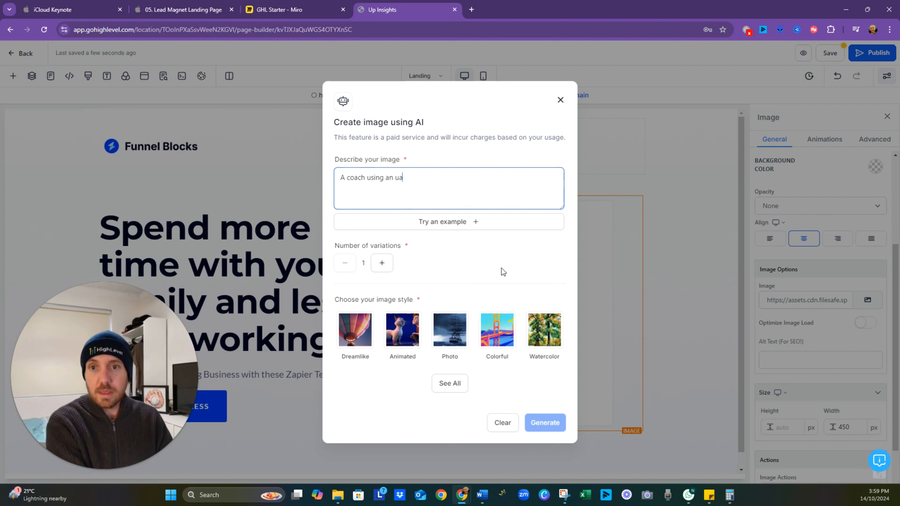
pyautogui.press('BackSpace')
pyautogui.press('BackSpace')
pyautogui.press('BackSpace')
pyautogui.press('BackSpace')
pyautogui.press('BackSpace')
pyautogui.press('BackSpace')
pyautogui.press('BackSpace')
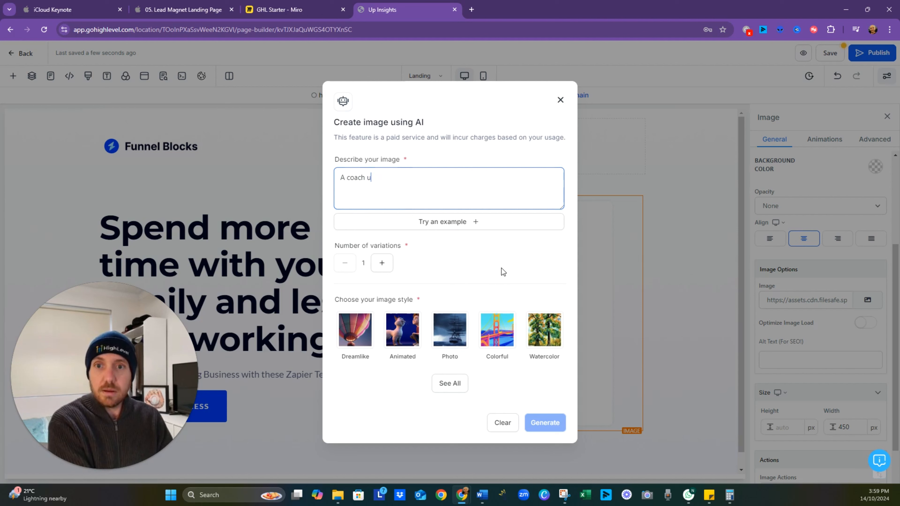
pyautogui.write('sing')
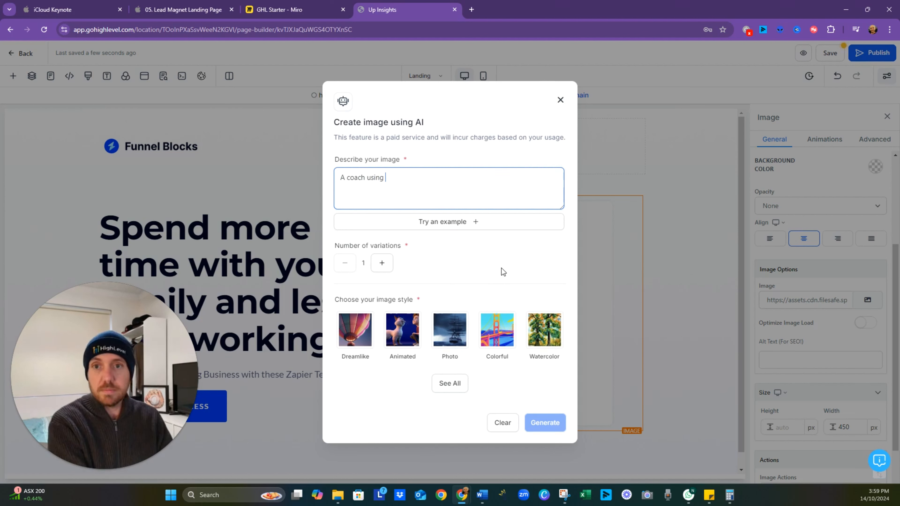
pyautogui.write(' automation to save time')
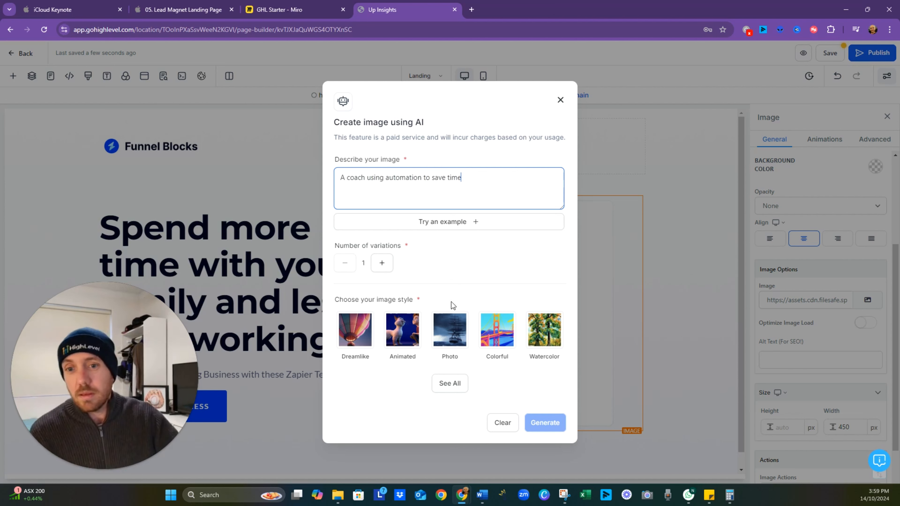
# - Set the number of variations to 4, choose the Animated style and generate the images
pyautogui.click(383, 265)
pyautogui.click(384, 267)
pyautogui.click(384, 264)
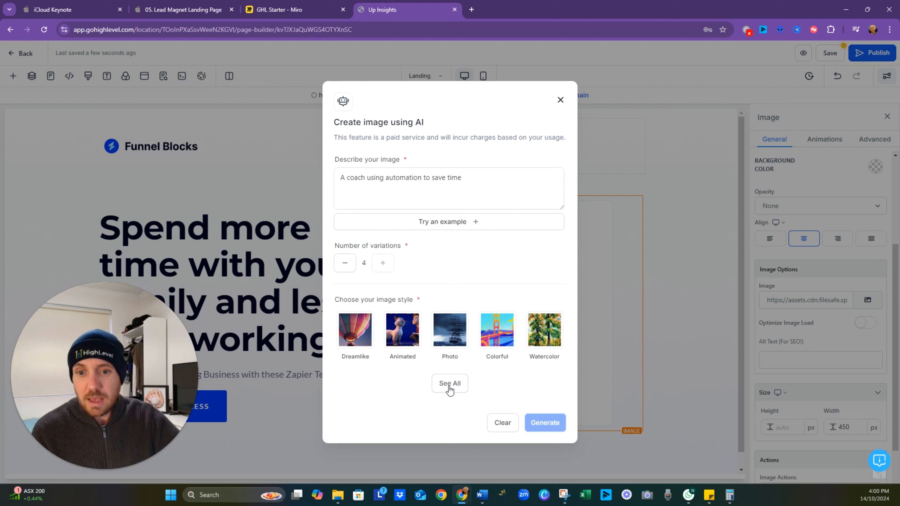
pyautogui.click(405, 333)
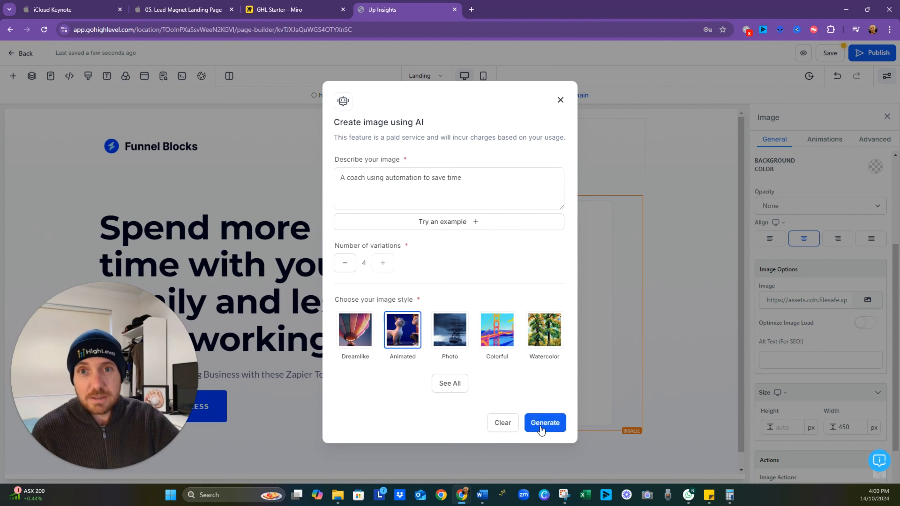
pyautogui.click(545, 427)
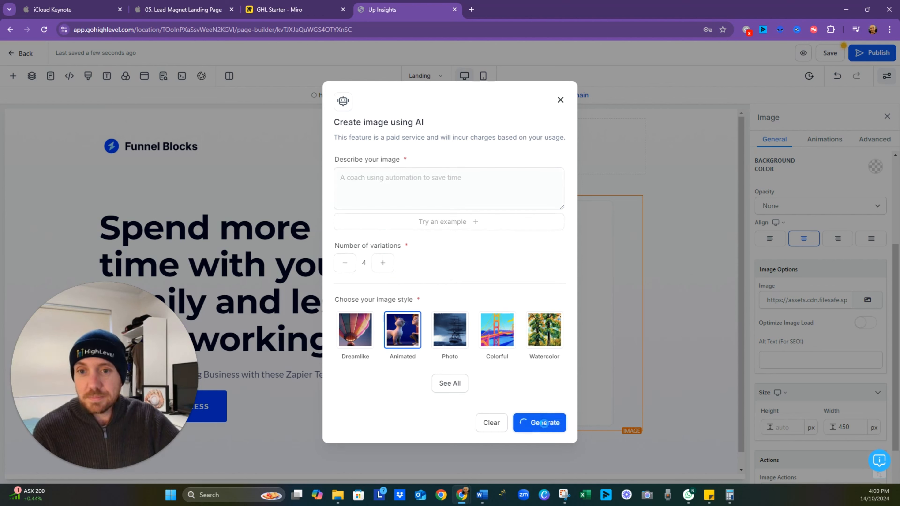
# - Look through all image styles and the generated variations, and keep variation V3
pyautogui.click(462, 386)
pyautogui.scroll(-5, 477, 367)
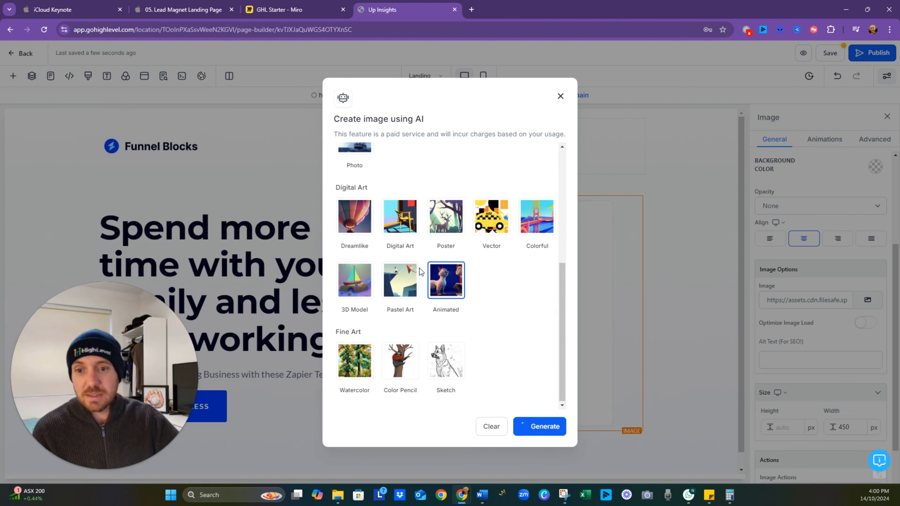
pyautogui.scroll(6, 421, 270)
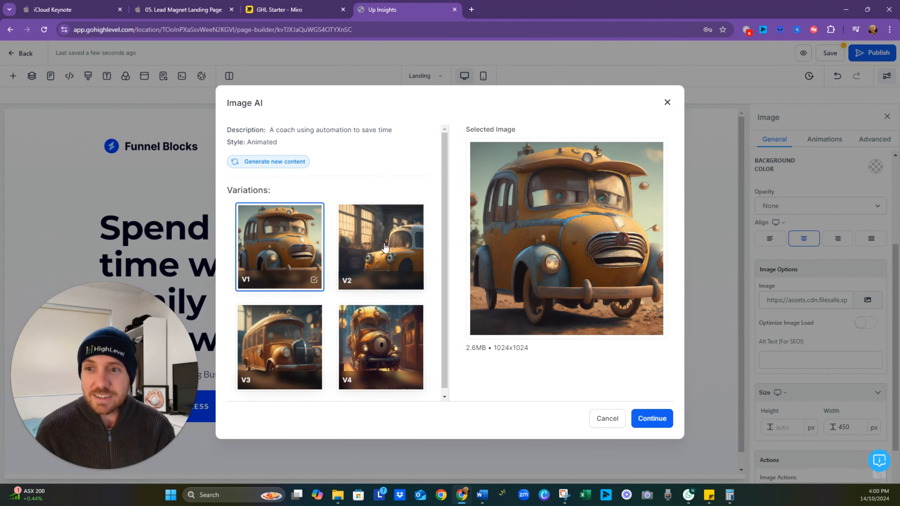
pyautogui.scroll(-1, 384, 287)
pyautogui.scroll(1, 384, 287)
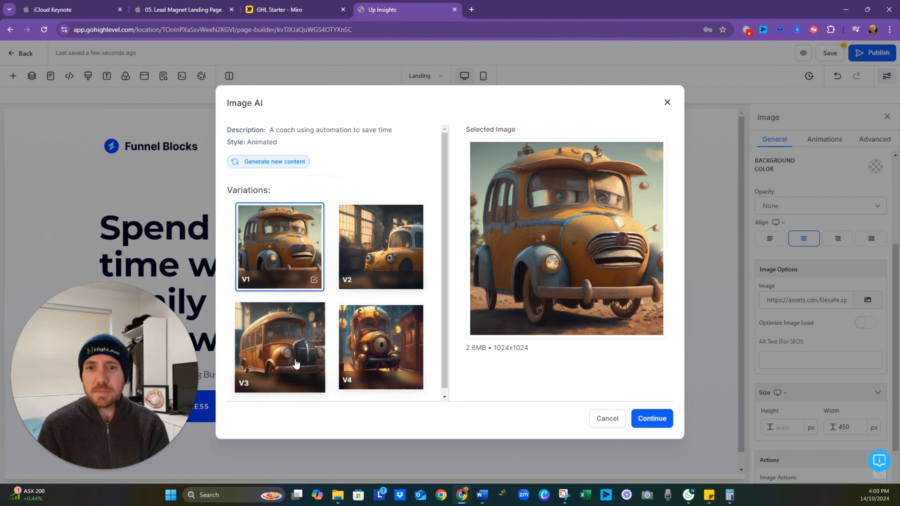
pyautogui.click(280, 346)
pyautogui.click(651, 420)
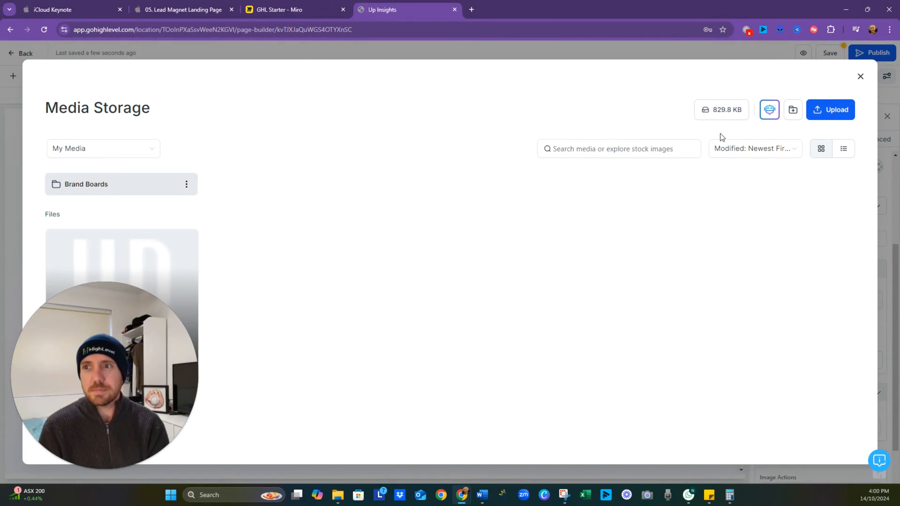
# - Start another AI image with the description "A happy person using a computer"
pyautogui.click(768, 117)
pyautogui.click(428, 175)
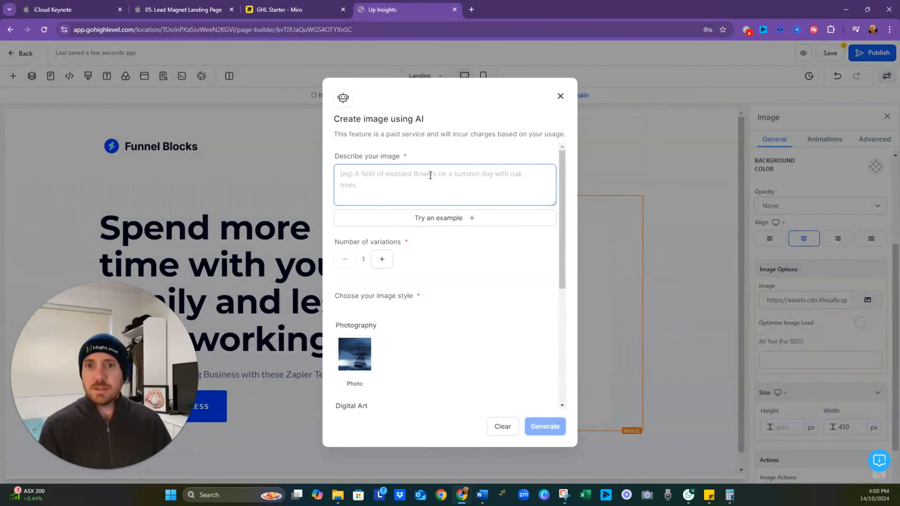
pyautogui.write('A per')
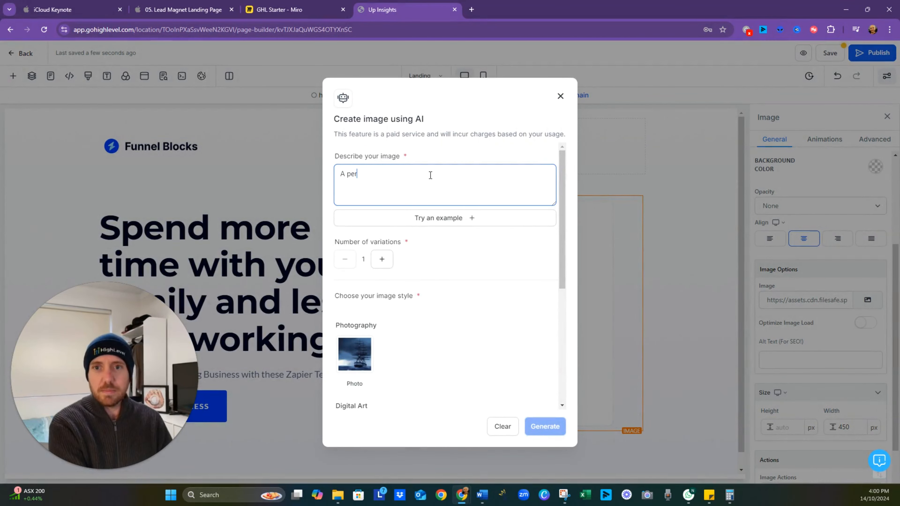
pyautogui.write('son using a computer')
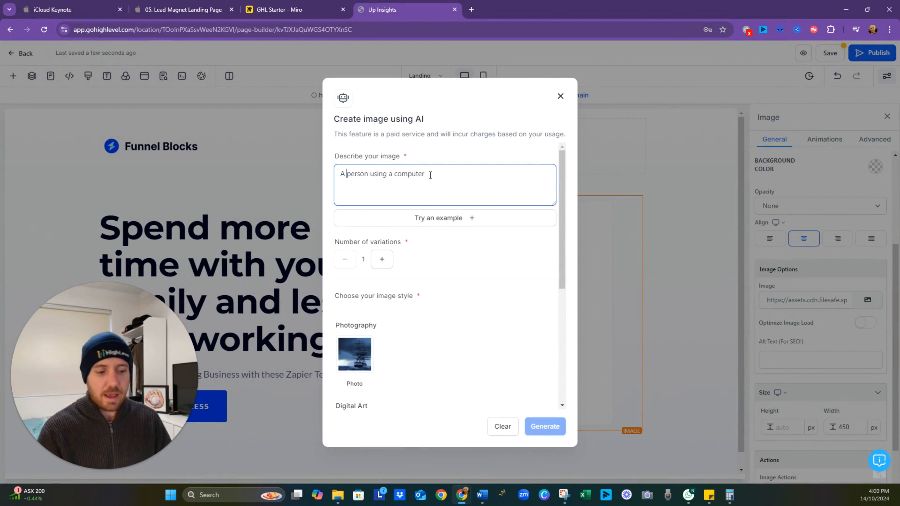
pyautogui.write('happy')
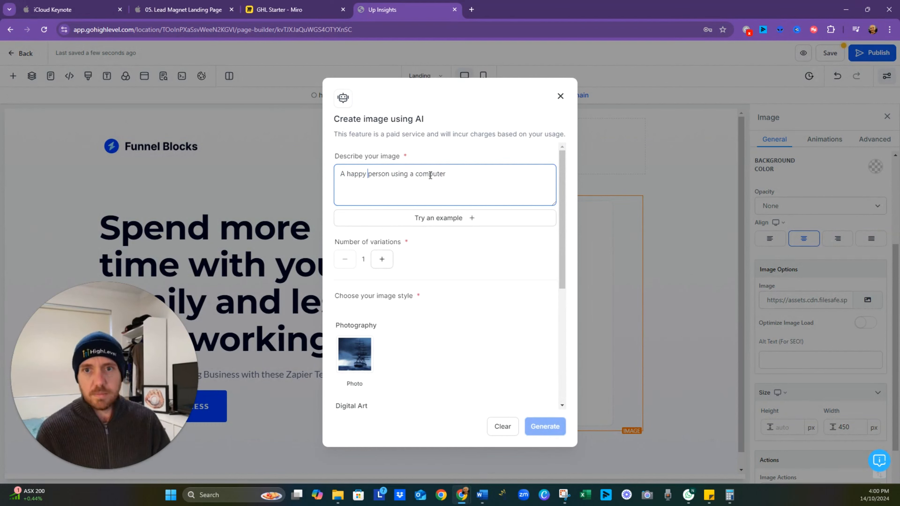
# - Request 4 variations of the happy person image in the Dreamlike style and generate them
pyautogui.scroll(-2, 443, 277)
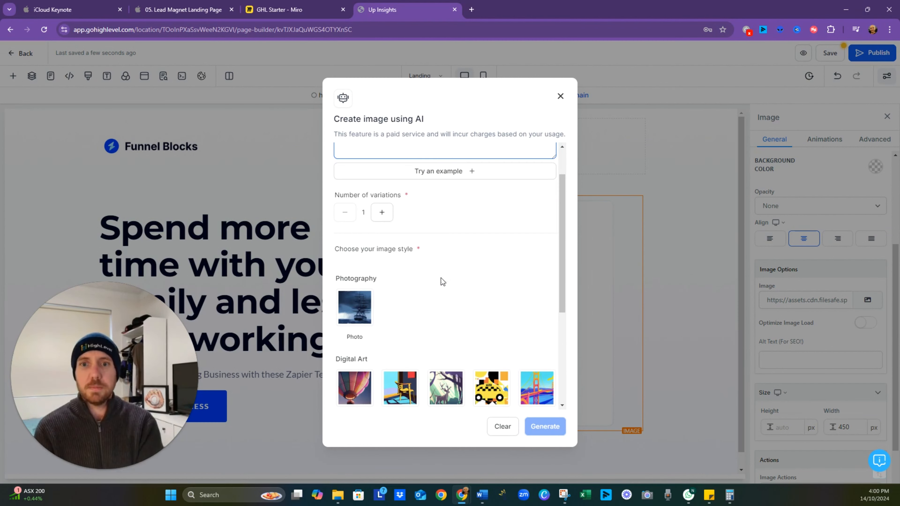
pyautogui.click(385, 214)
pyautogui.click(384, 214)
pyautogui.click(385, 214)
pyautogui.scroll(-4, 430, 300)
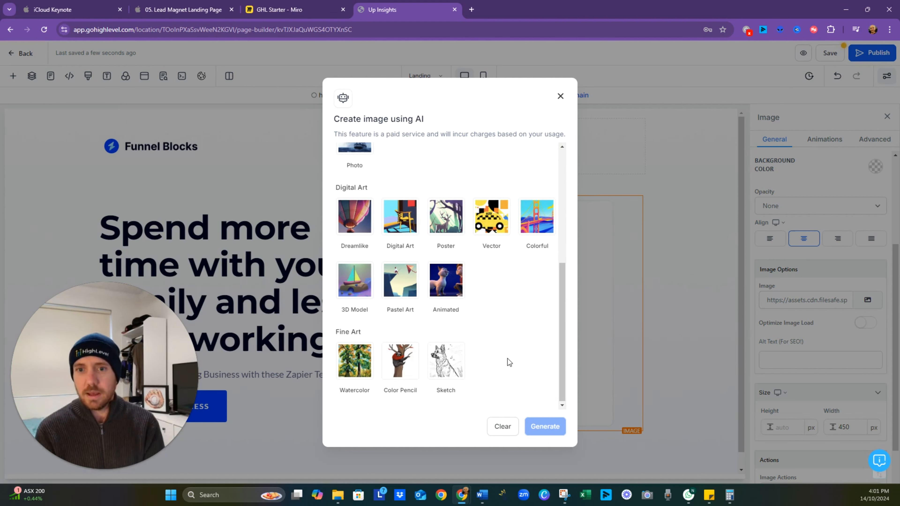
pyautogui.scroll(1, 508, 359)
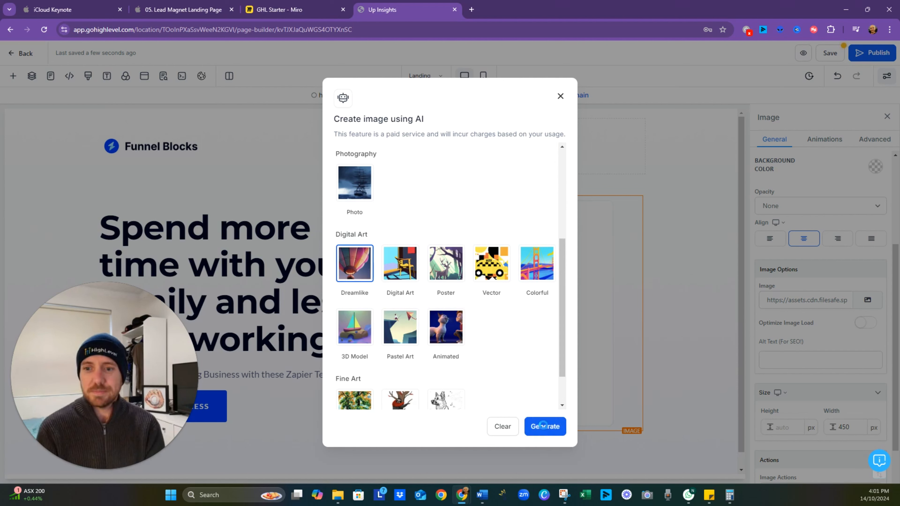
pyautogui.click(542, 427)
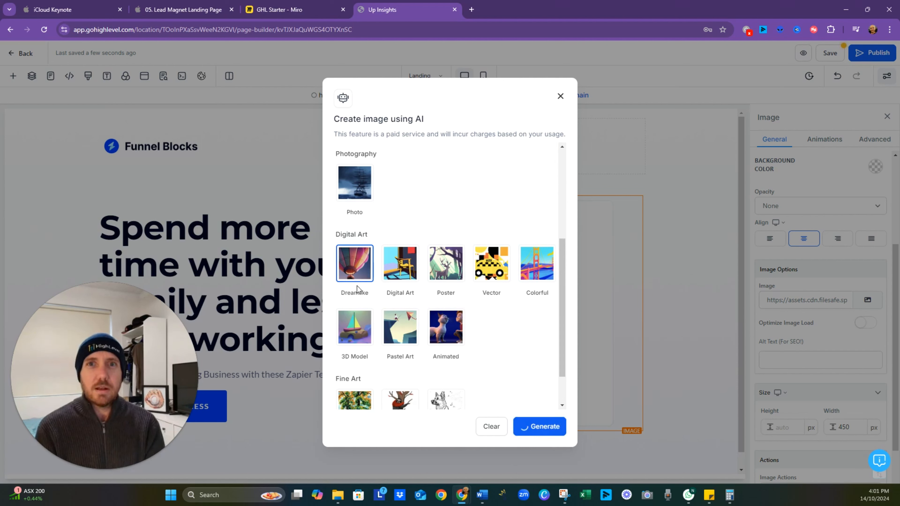
# - Compare the generated variations V4, V3 and V2 at full size and keep V2
pyautogui.scroll(4, 500, 248)
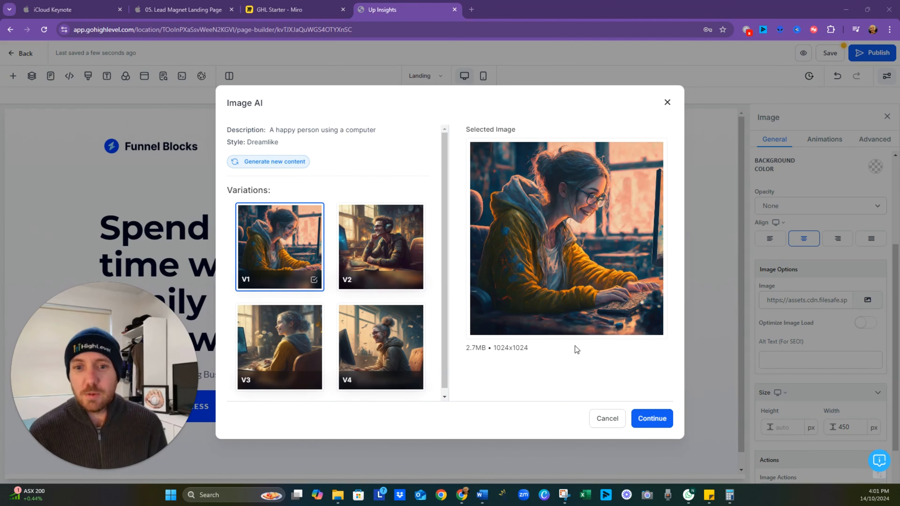
pyautogui.click(382, 252)
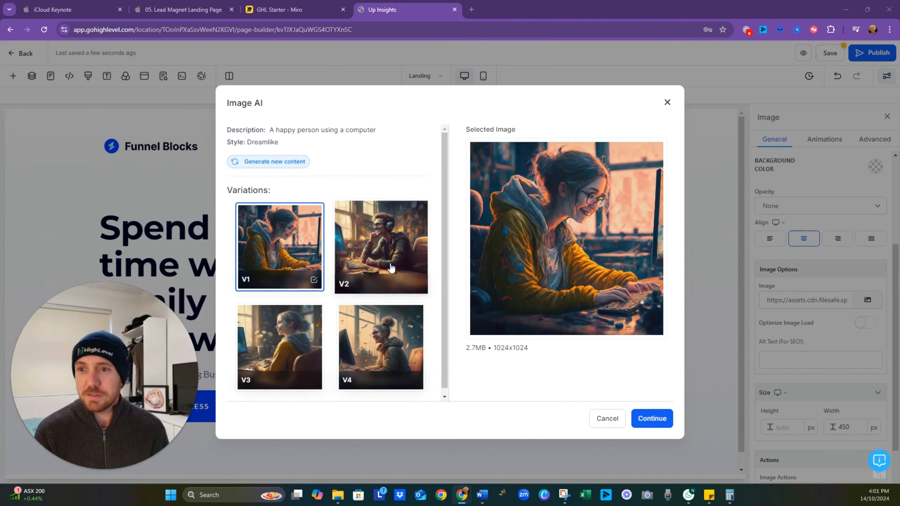
pyautogui.click(389, 346)
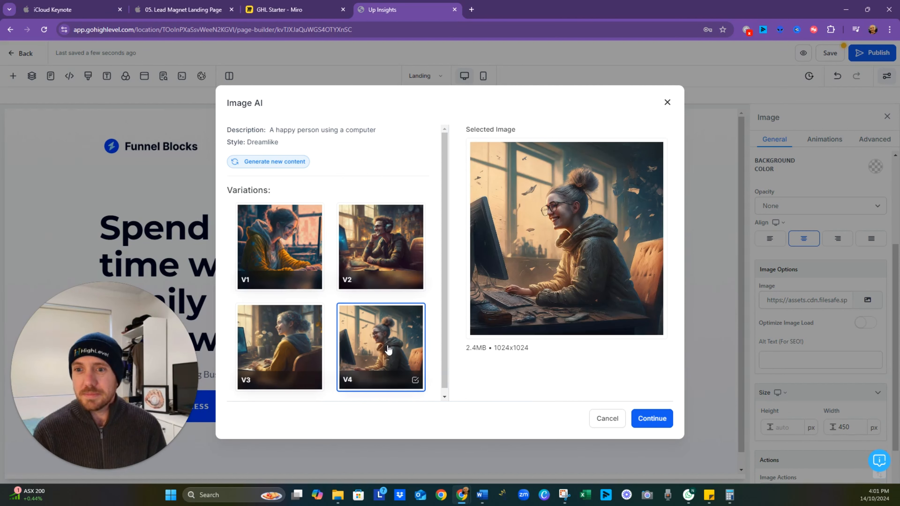
pyautogui.click(314, 349)
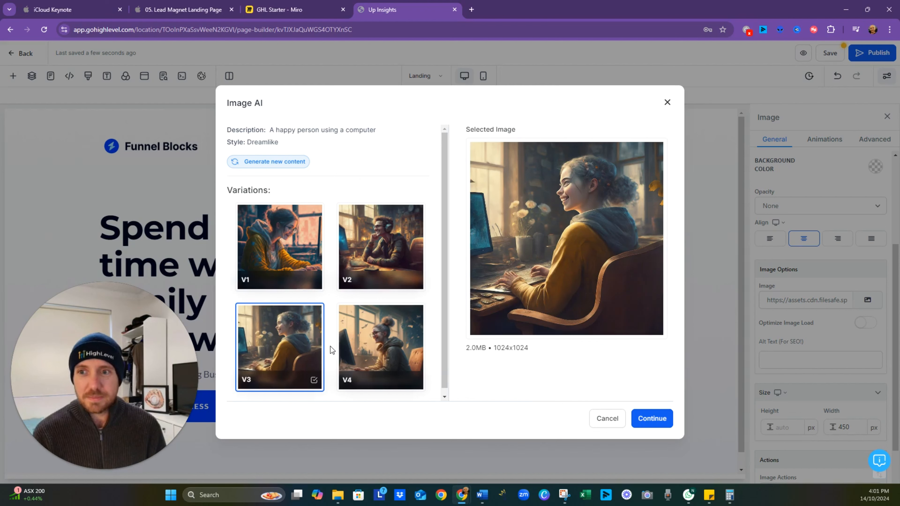
pyautogui.click(392, 244)
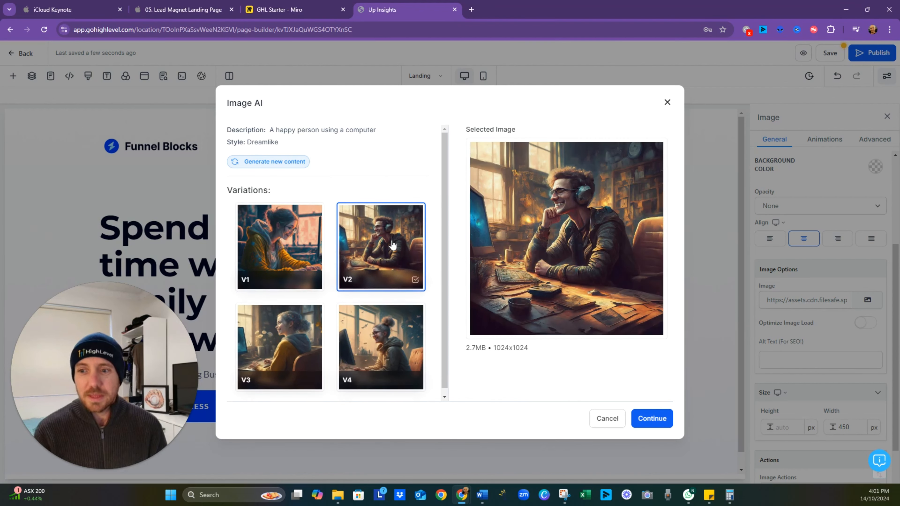
pyautogui.click(651, 418)
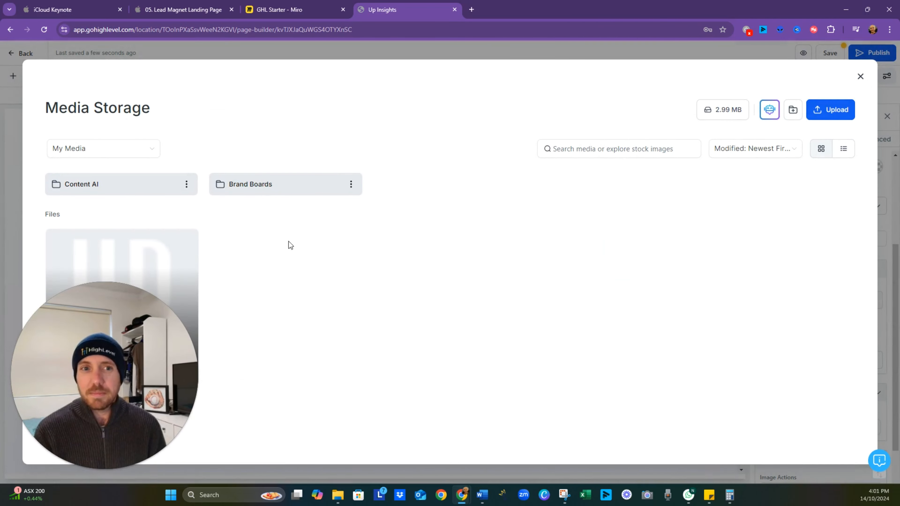
# - Replace the placeholder with the image of the man in headphones from the Content AI folder, and switch to the Keynote slides
pyautogui.click(106, 188)
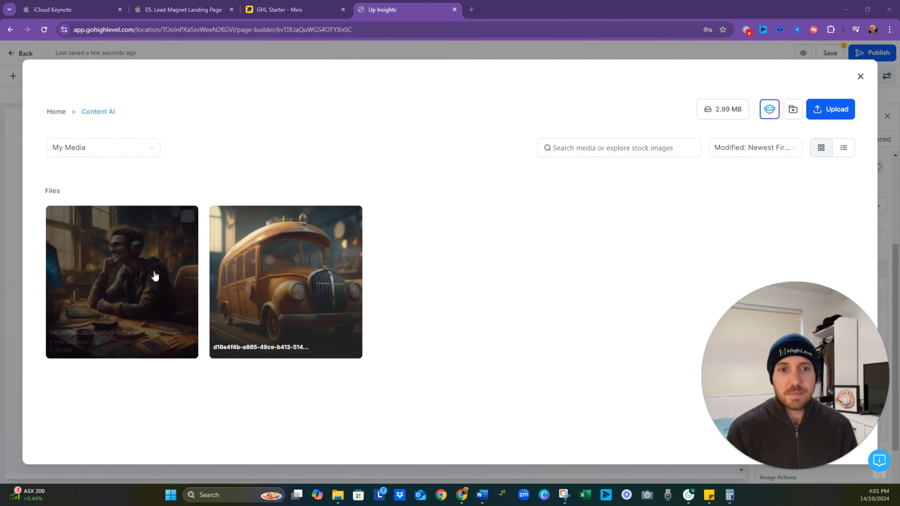
pyautogui.click(154, 269)
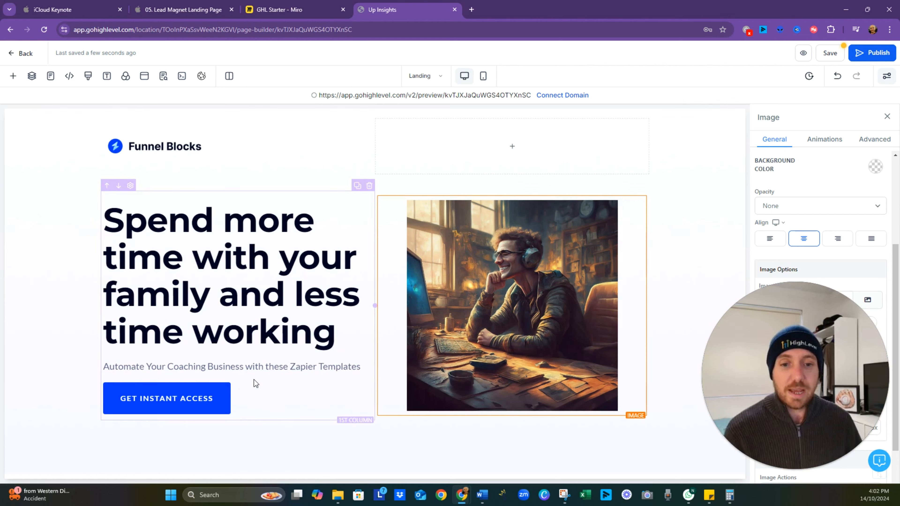
pyautogui.click(220, 14)
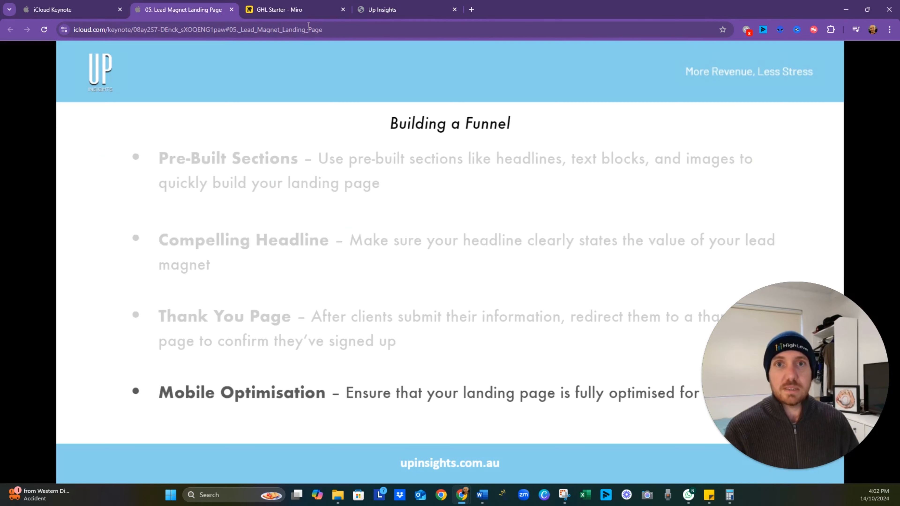
# - Review the CTA notes in the Landing Page Design frame of the Miro board, and return to the page builder
pyautogui.click(291, 9)
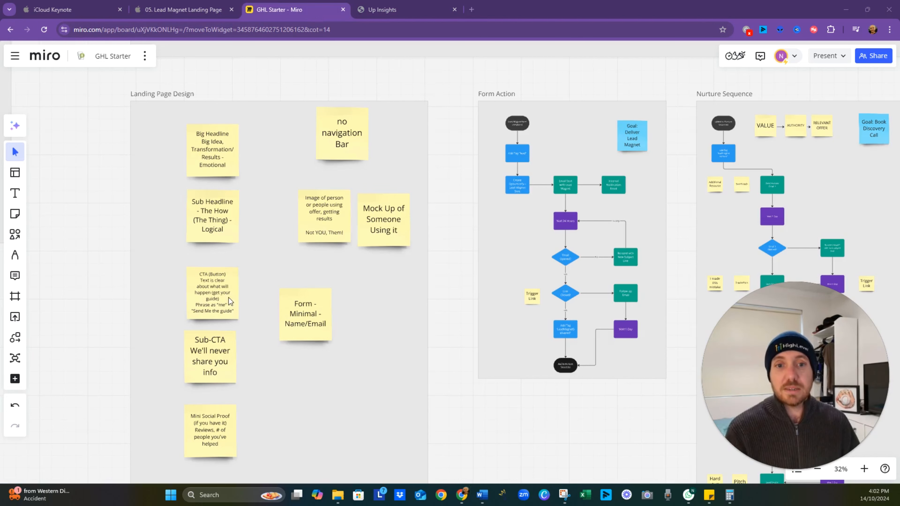
pyautogui.scroll(5, 221, 298)
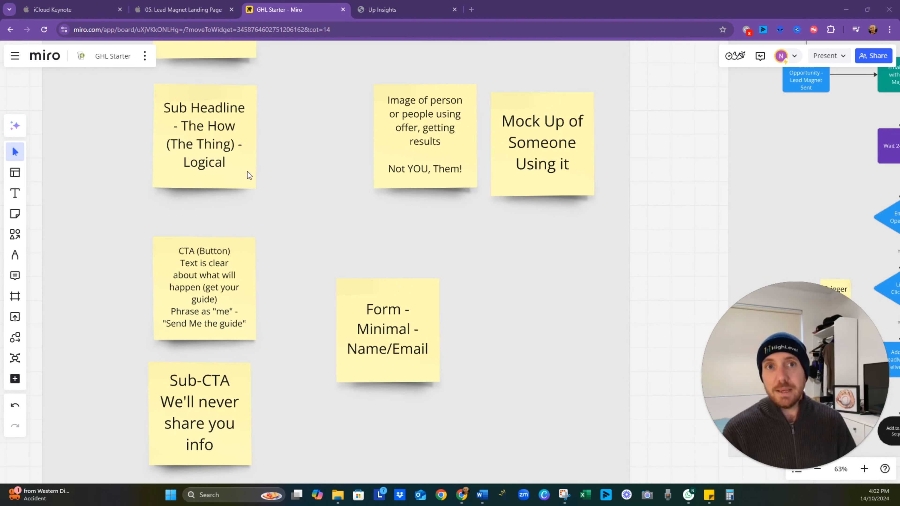
pyautogui.click(388, 4)
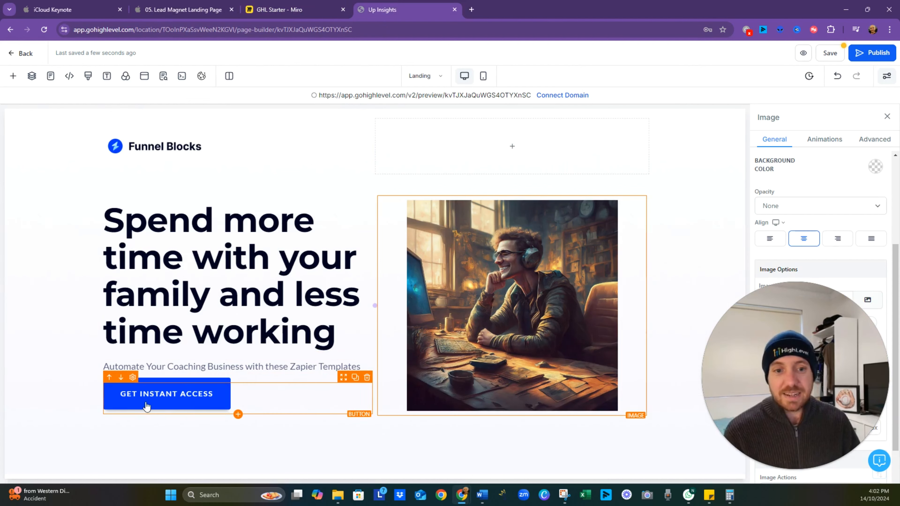
# - Replace the text of the button below the sub-headline with "Send me the templates"
pyautogui.click(196, 400)
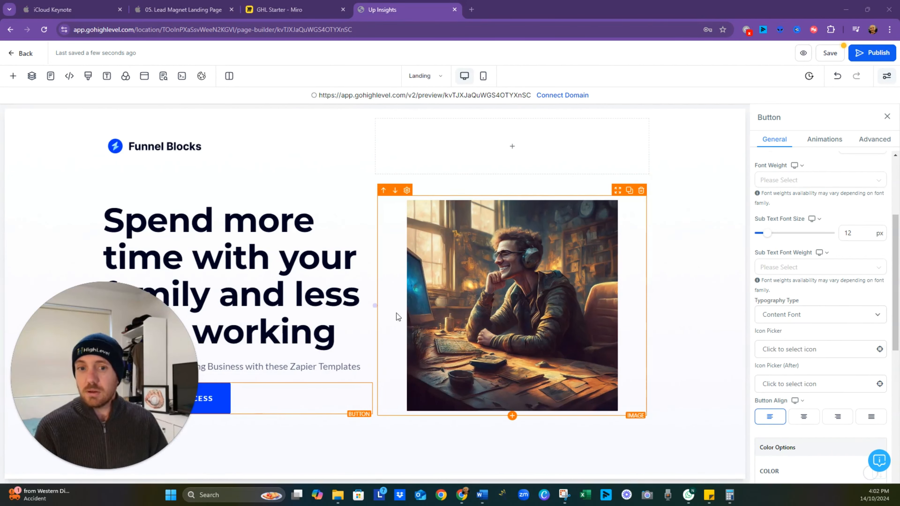
pyautogui.scroll(4, 820, 204)
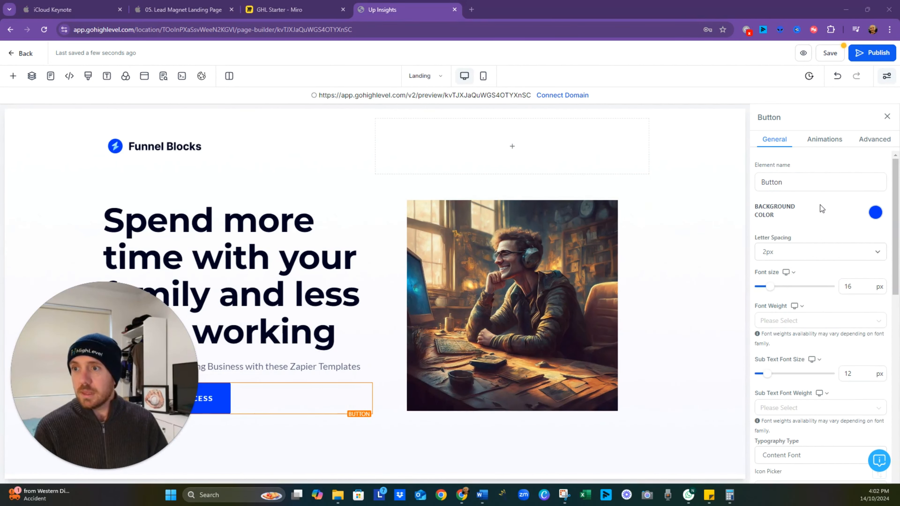
pyautogui.scroll(-12, 821, 208)
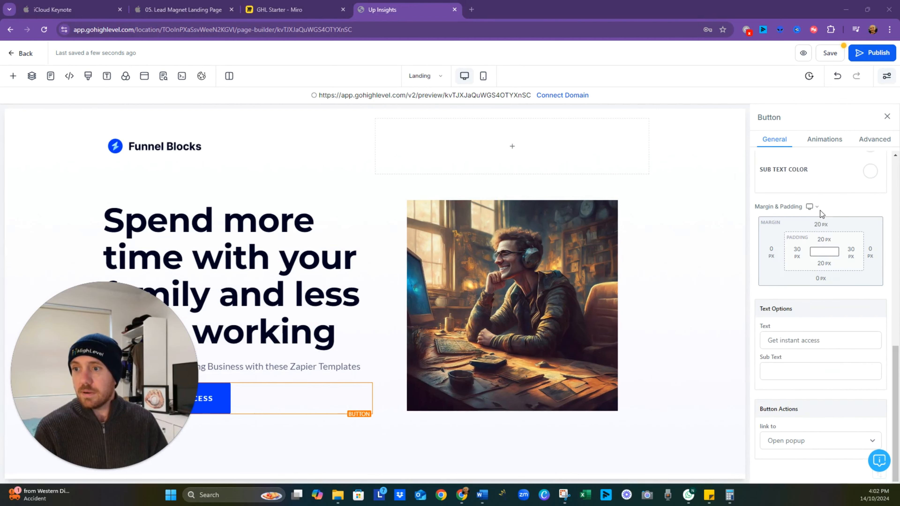
pyautogui.doubleClick(814, 340)
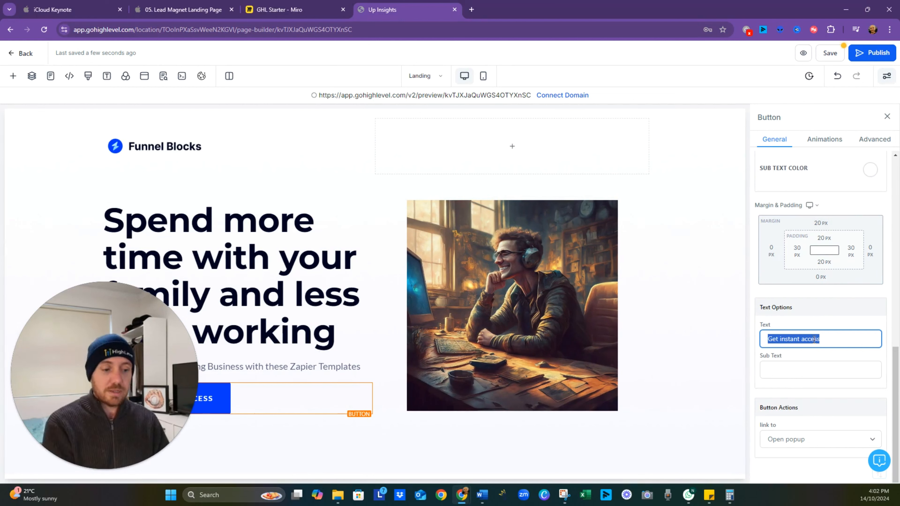
pyautogui.write('Send me the t')
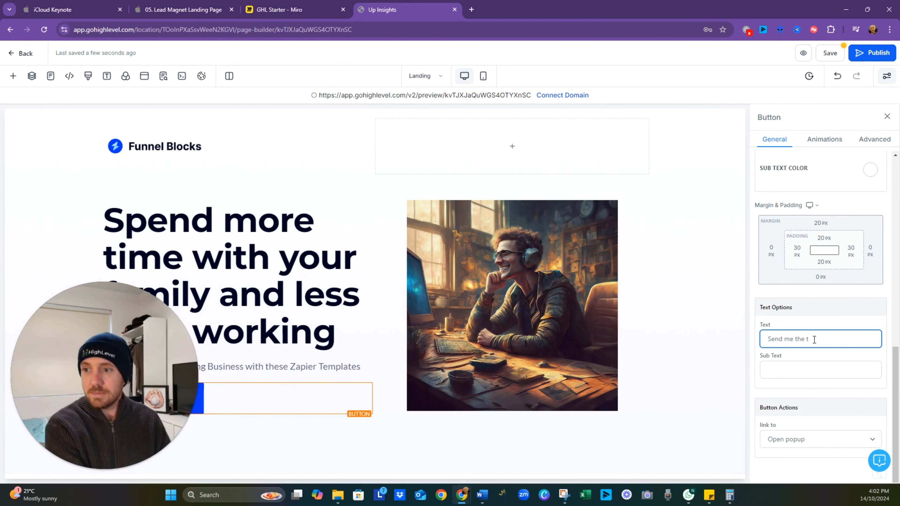
pyautogui.write('emplates')
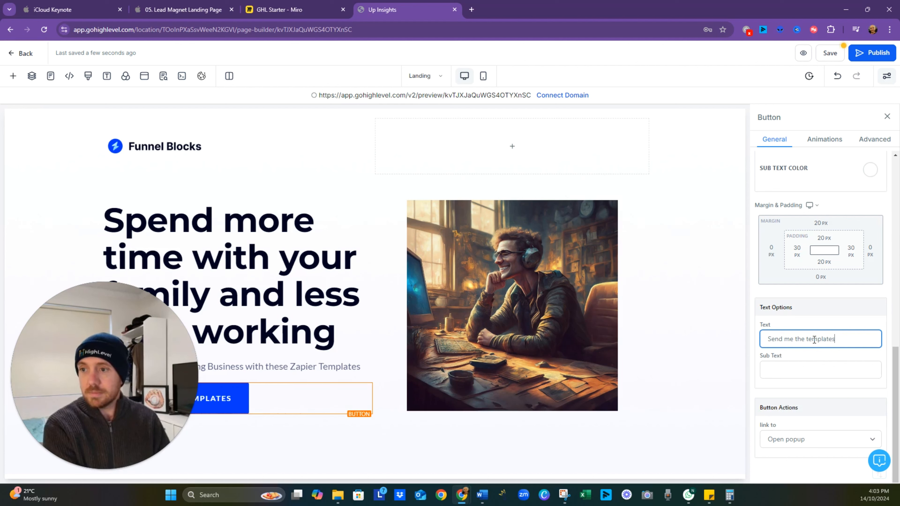
# - Capitalize the words in the button text so it reads "Send Me The Templates"
pyautogui.rightClick(809, 341)
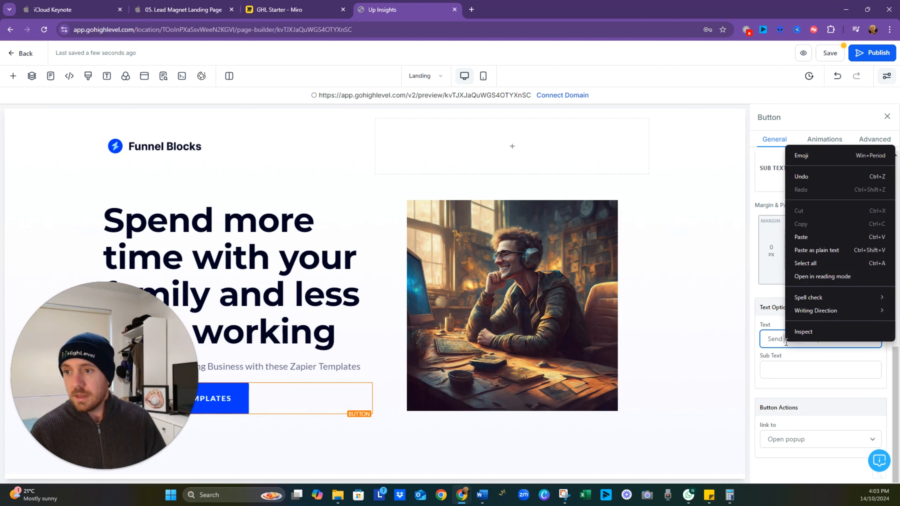
pyautogui.click(783, 340)
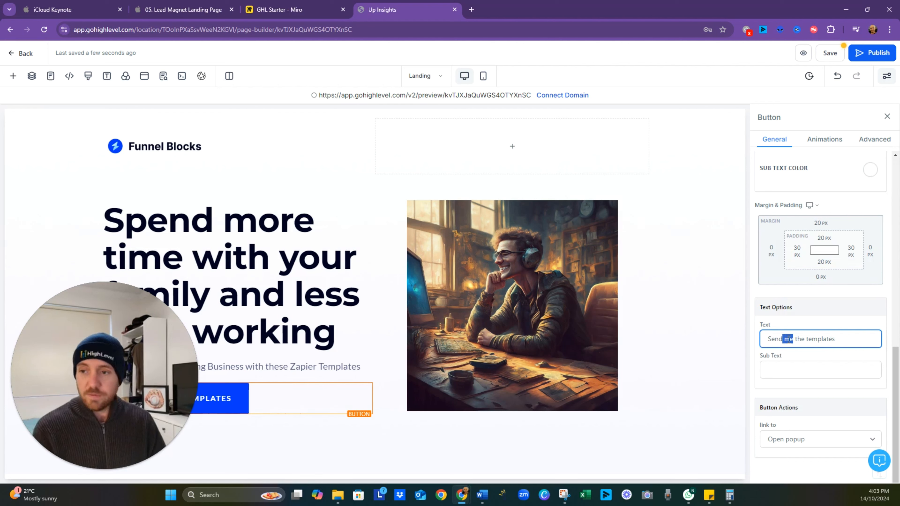
pyautogui.press('BackSpace')
pyautogui.write('Me')
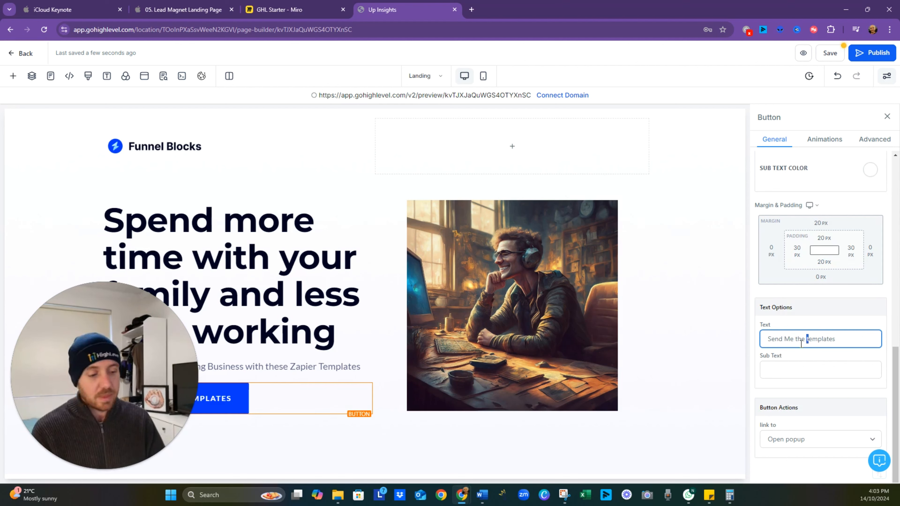
pyautogui.write('T')
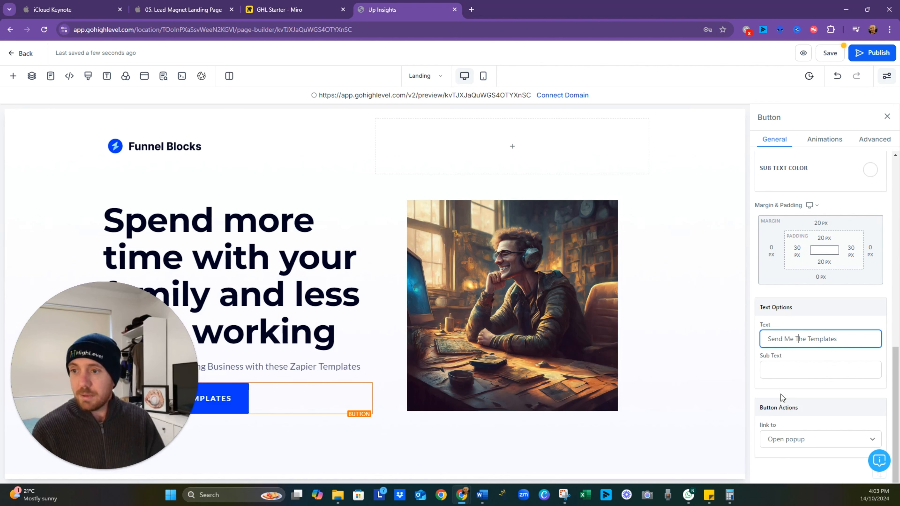
# - Copy "We'll never share you info" from the Sub-CTA note on the Miro board and paste it as the button's sub text
pyautogui.click(785, 371)
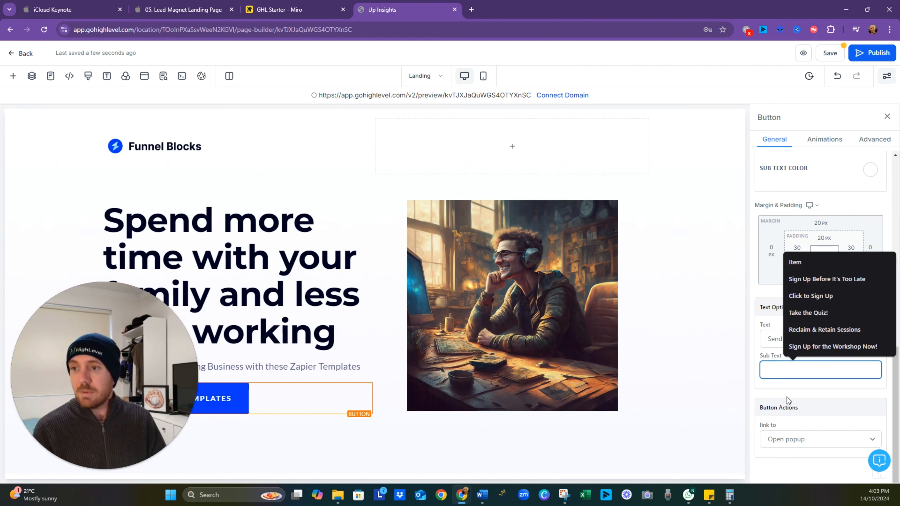
pyautogui.click(280, 10)
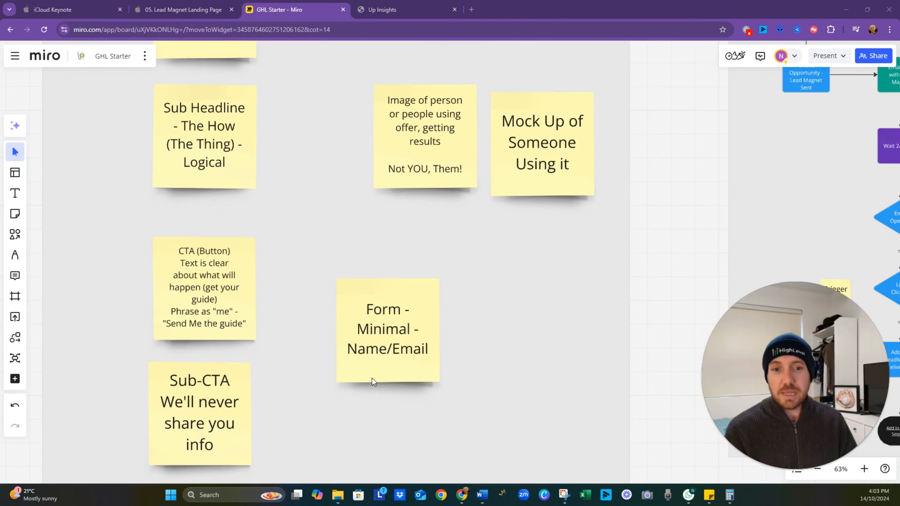
pyautogui.doubleClick(207, 406)
pyautogui.moveTo(165, 406); pyautogui.dragTo(231, 444)
pyautogui.hotkey('ctrl', 'c')
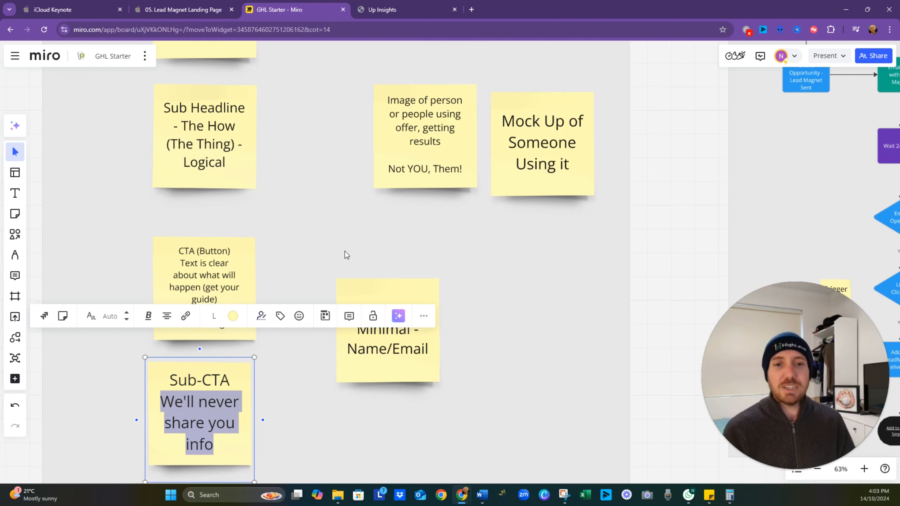
pyautogui.hotkey('ctrl', 'Tab')
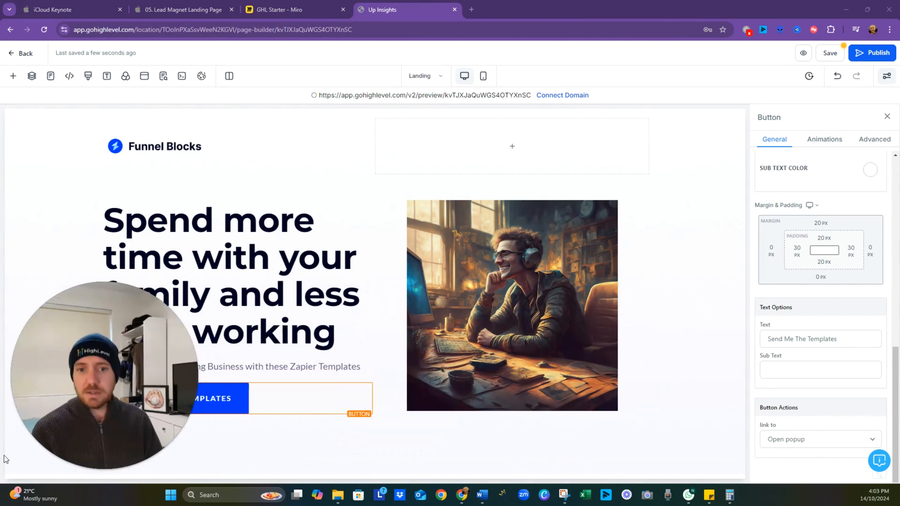
pyautogui.click(789, 369)
pyautogui.hotkey('ctrl', 'v')
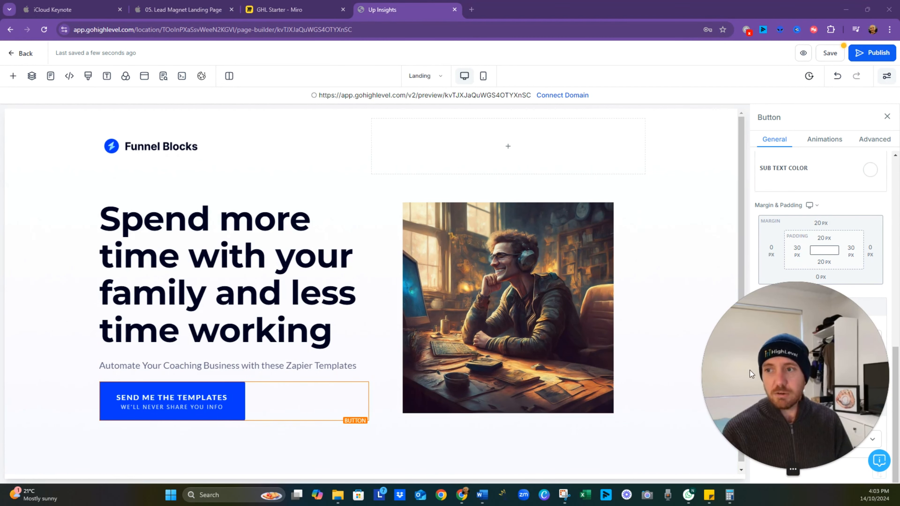
pyautogui.moveTo(748, 445); pyautogui.dragTo(620, 428)
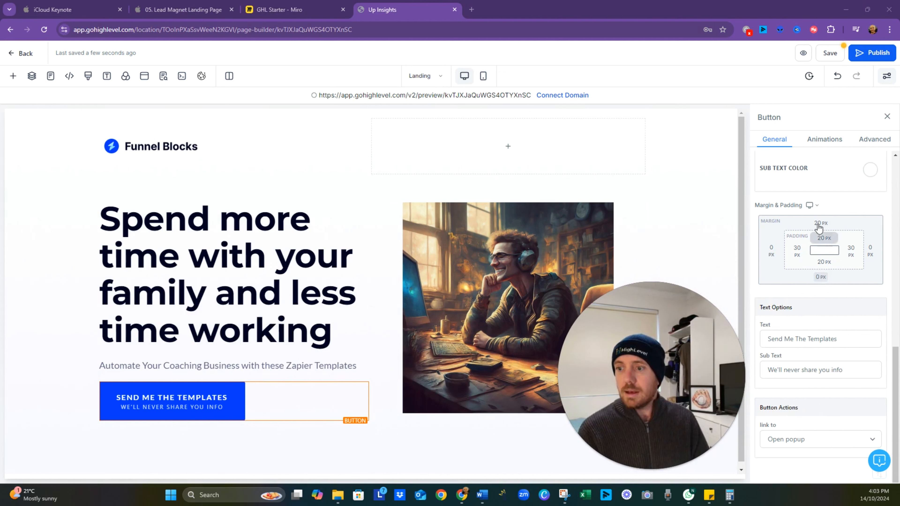
# - Set the button's background color to the preset green
pyautogui.scroll(6, 820, 239)
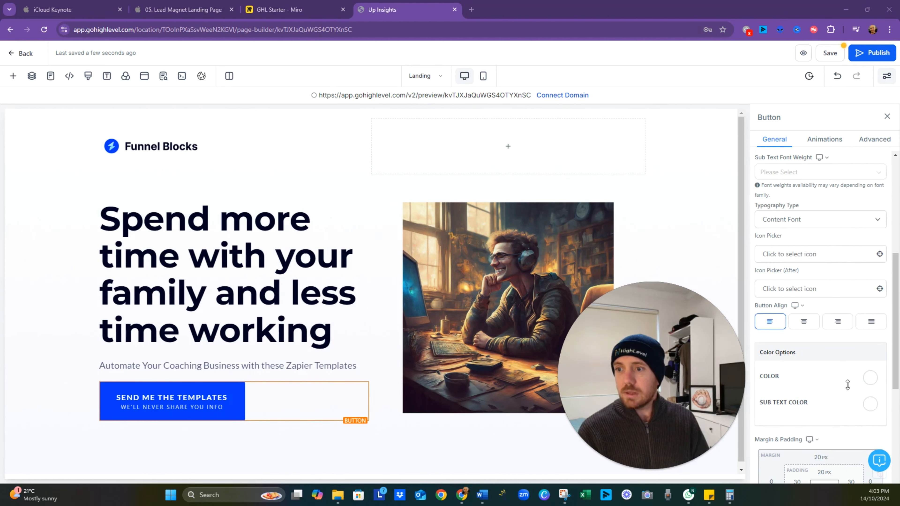
pyautogui.scroll(6, 871, 384)
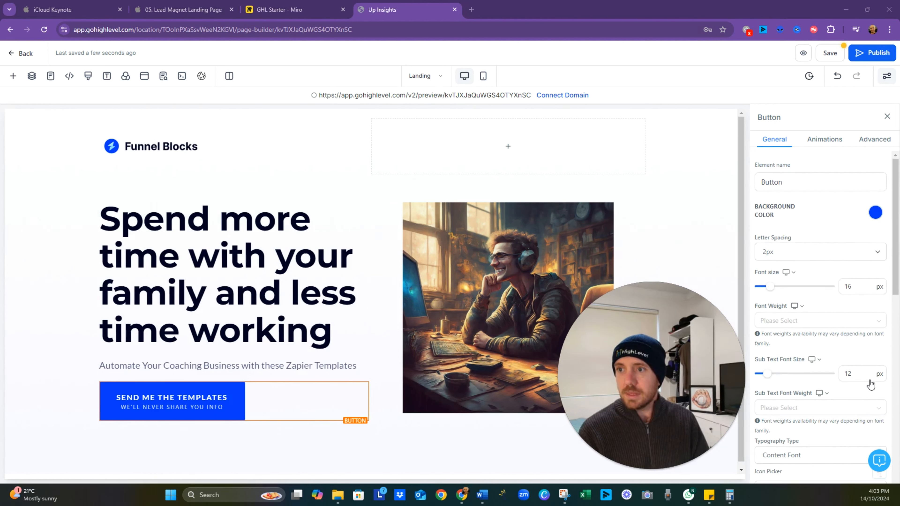
pyautogui.click(875, 212)
pyautogui.click(760, 238)
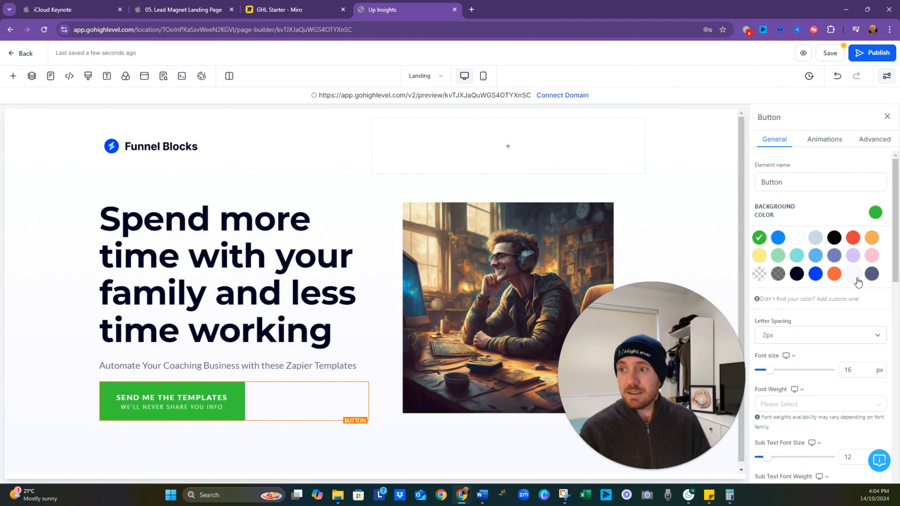
# - Try custom shades including purple #510E87, and add coral #F47365 as the custom background color for the button
pyautogui.click(784, 299)
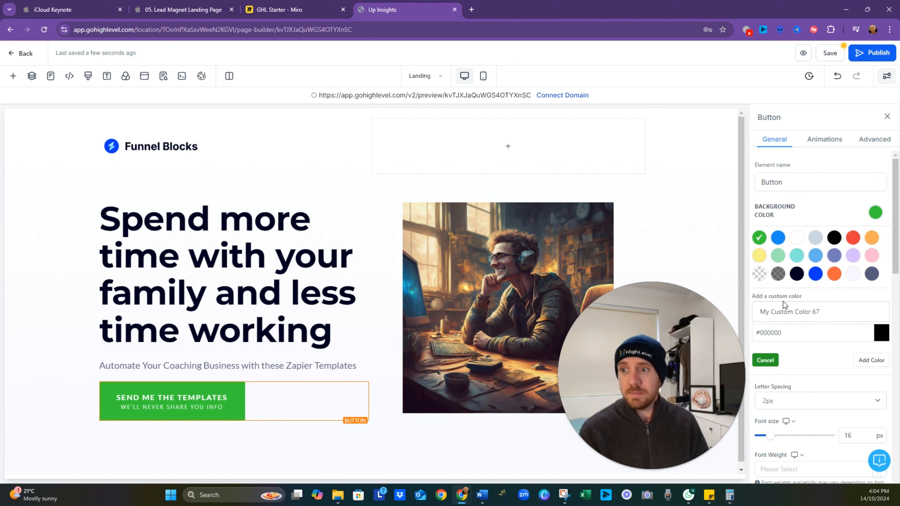
pyautogui.click(881, 334)
pyautogui.scroll(-3, 843, 387)
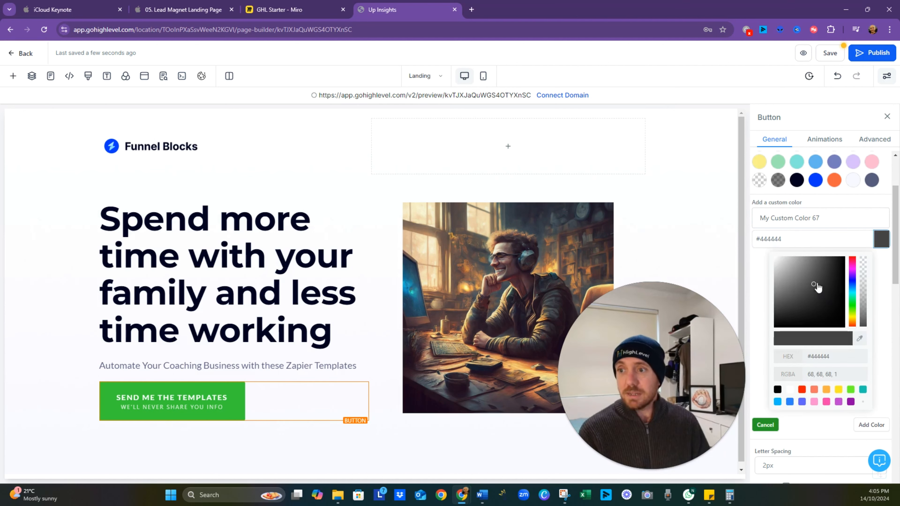
pyautogui.moveTo(818, 288); pyautogui.dragTo(811, 292)
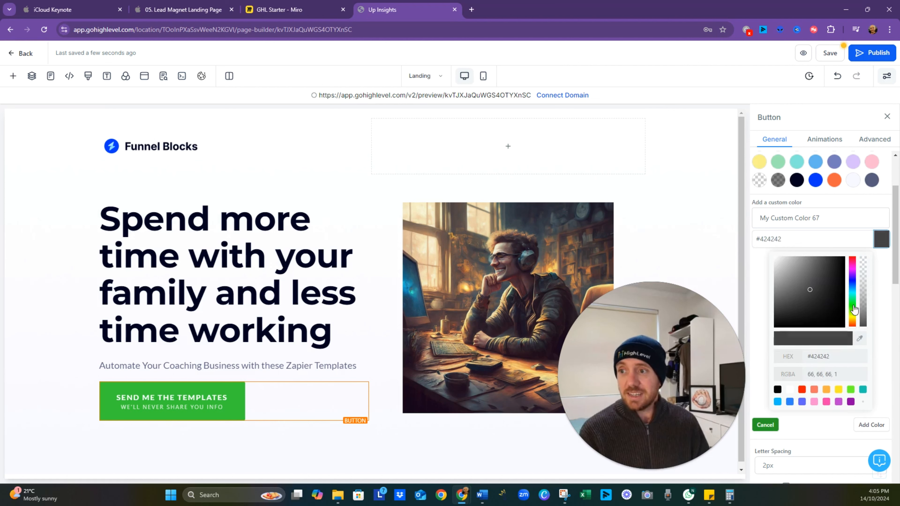
pyautogui.moveTo(852, 318); pyautogui.dragTo(837, 293)
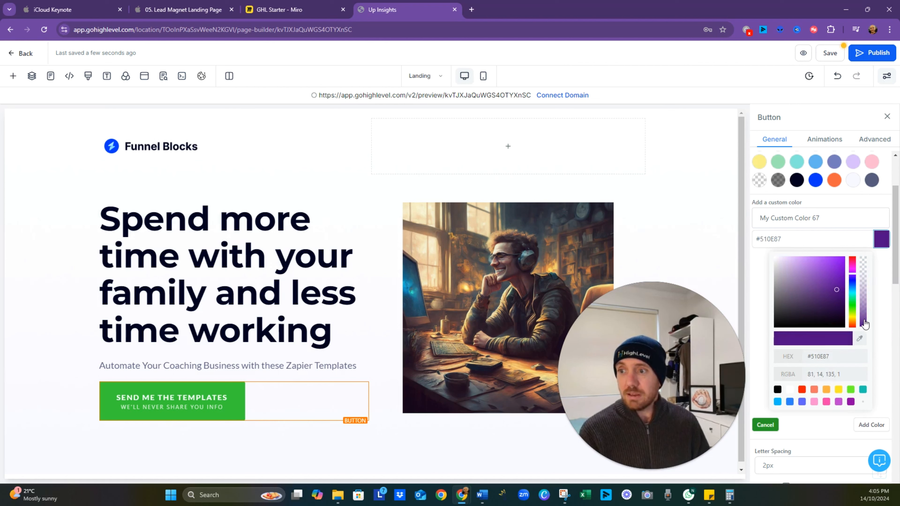
pyautogui.moveTo(865, 324); pyautogui.dragTo(870, 305)
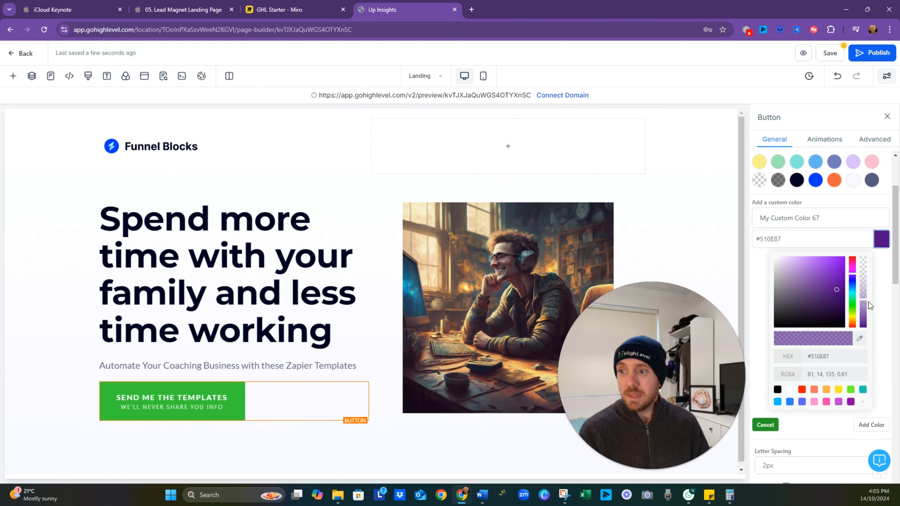
pyautogui.click(814, 391)
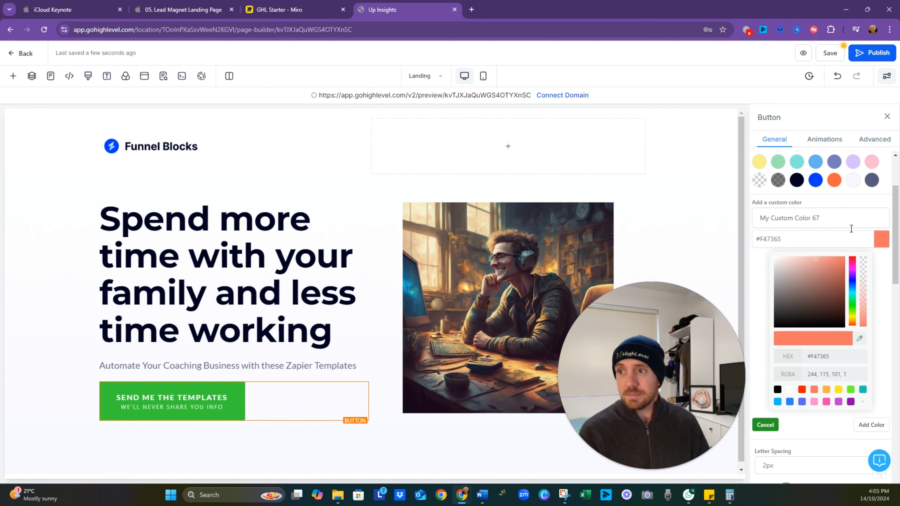
pyautogui.click(867, 425)
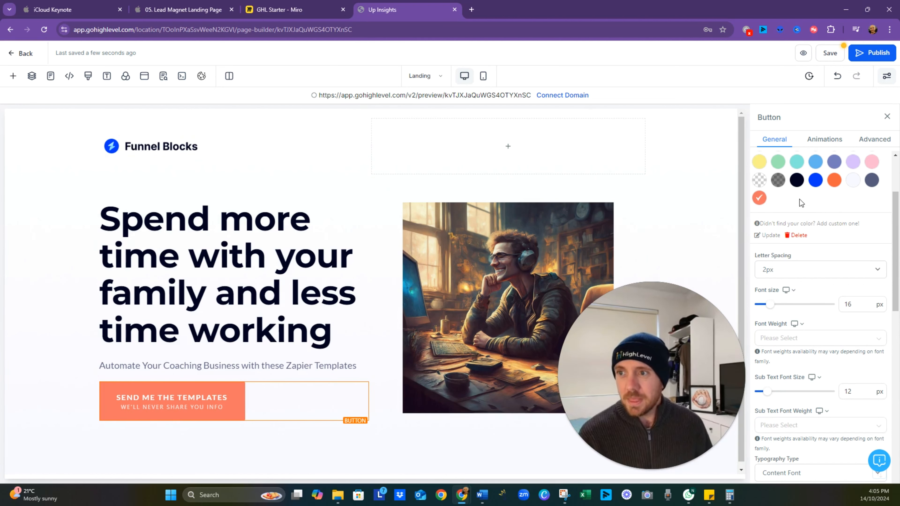
# - Set the button's background color to the bright blue preset beside green, and select the surrounding section
pyautogui.scroll(3, 800, 200)
pyautogui.click(779, 238)
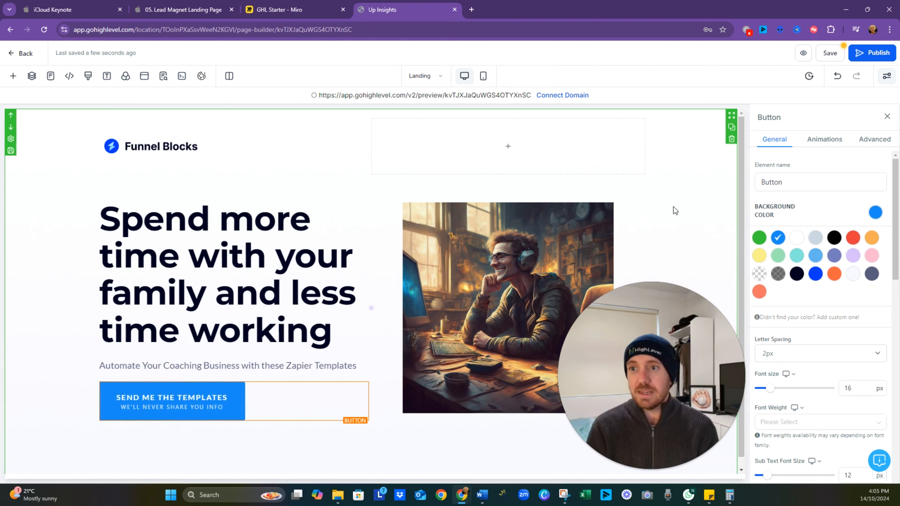
pyautogui.click(665, 226)
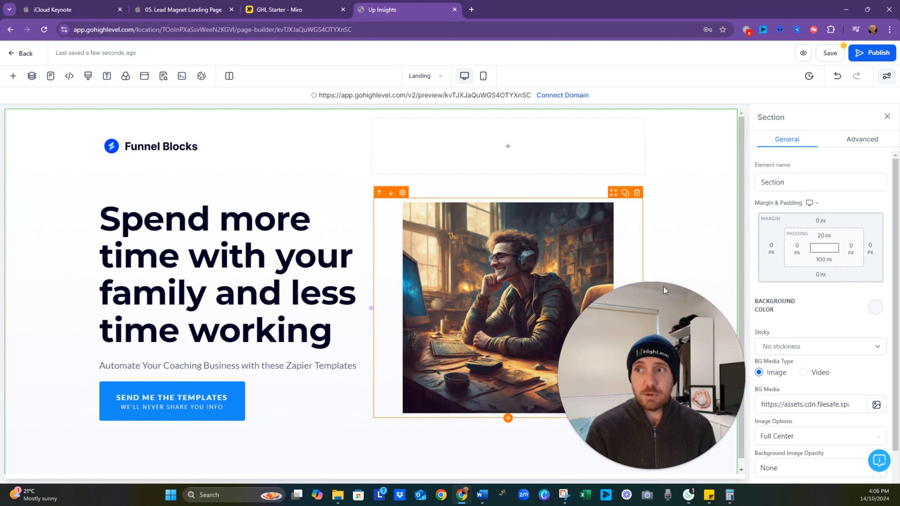
# - Save the landing page and update its SEO meta data with the existing entries
pyautogui.click(829, 52)
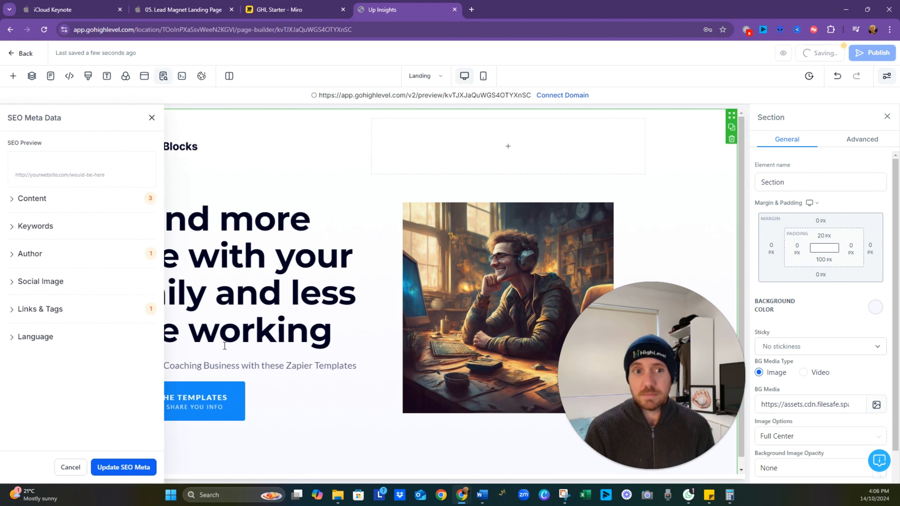
pyautogui.click(126, 467)
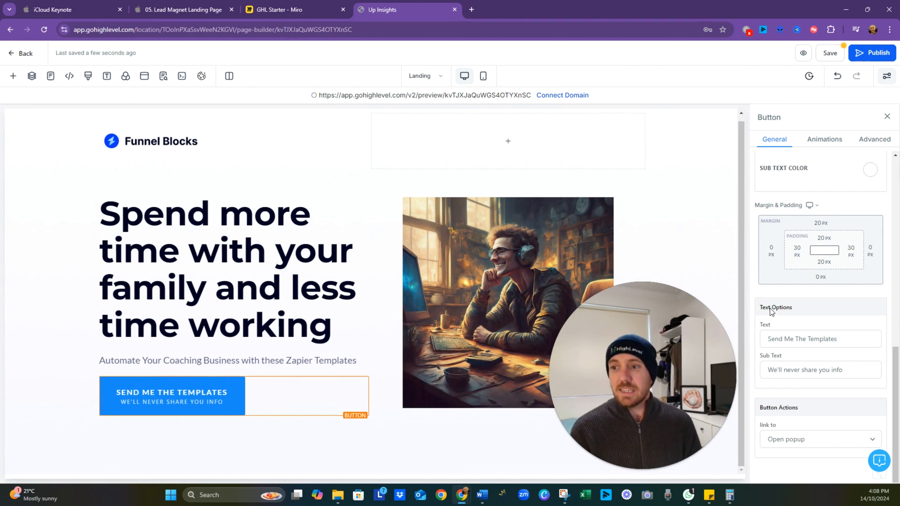
# - Set the link action of the "Send Me The Templates" button to Open popup
pyautogui.click(803, 443)
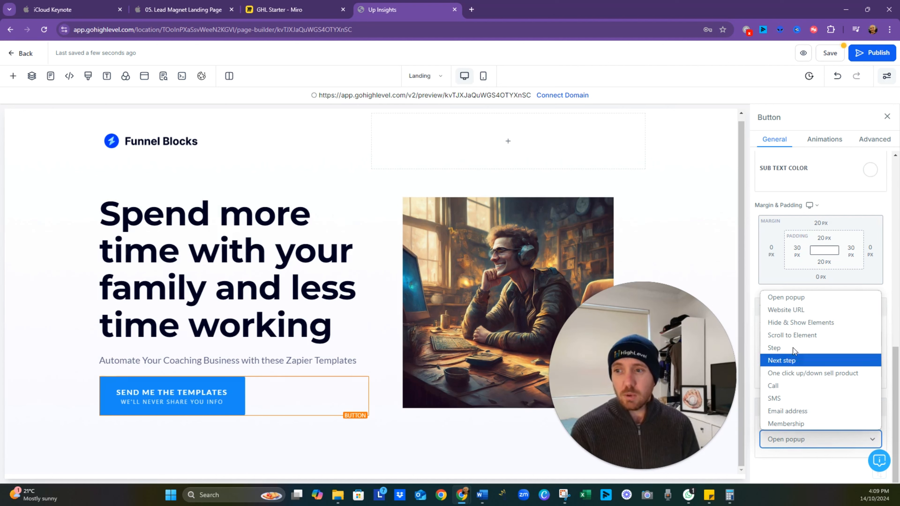
pyautogui.click(793, 300)
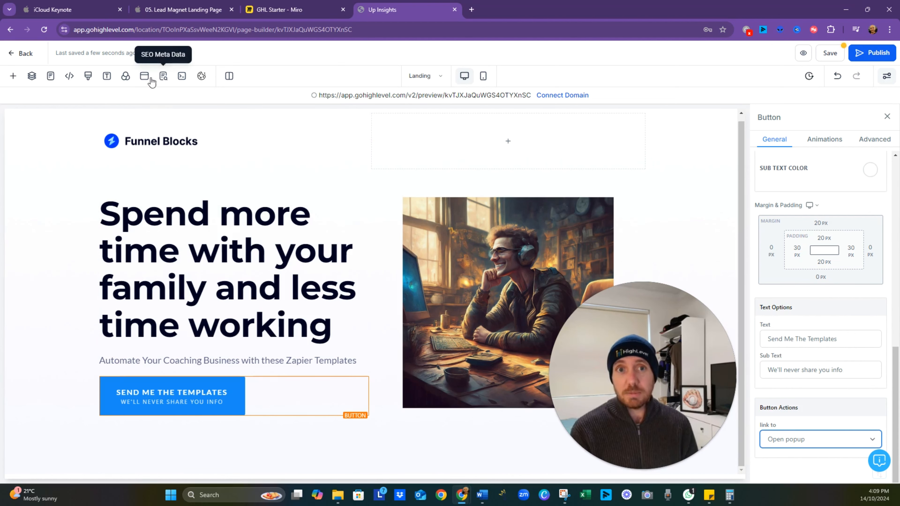
# - Look at the landing page's empty popup, and check the Miro board's notes below the CTA for the next element
pyautogui.click(145, 81)
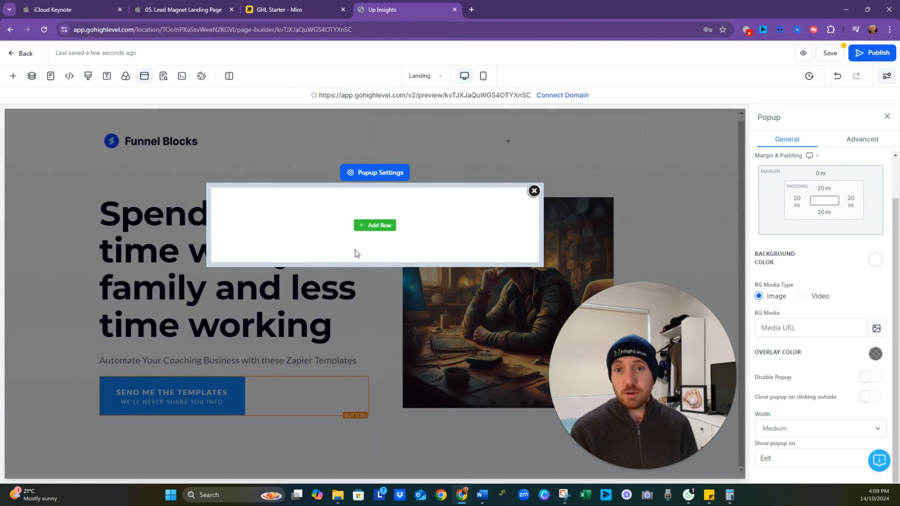
pyautogui.click(533, 192)
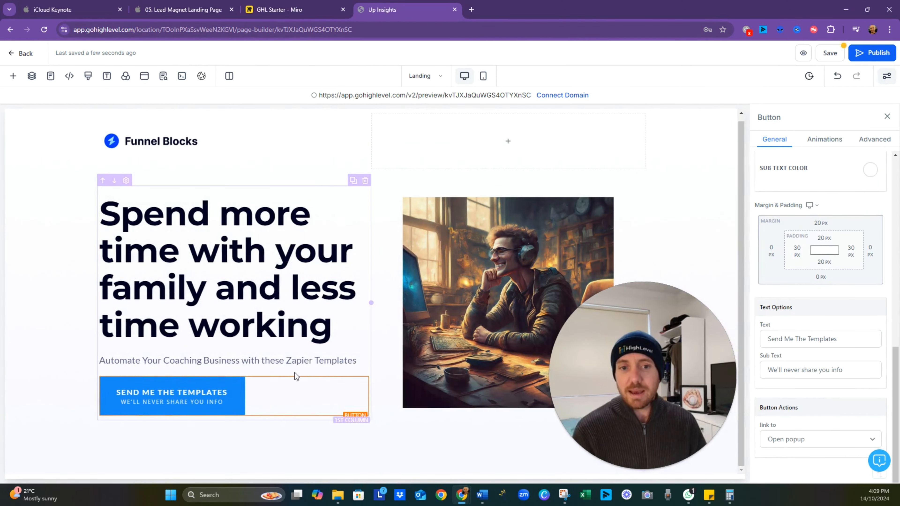
pyautogui.click(305, 10)
pyautogui.scroll(-4, 356, 171)
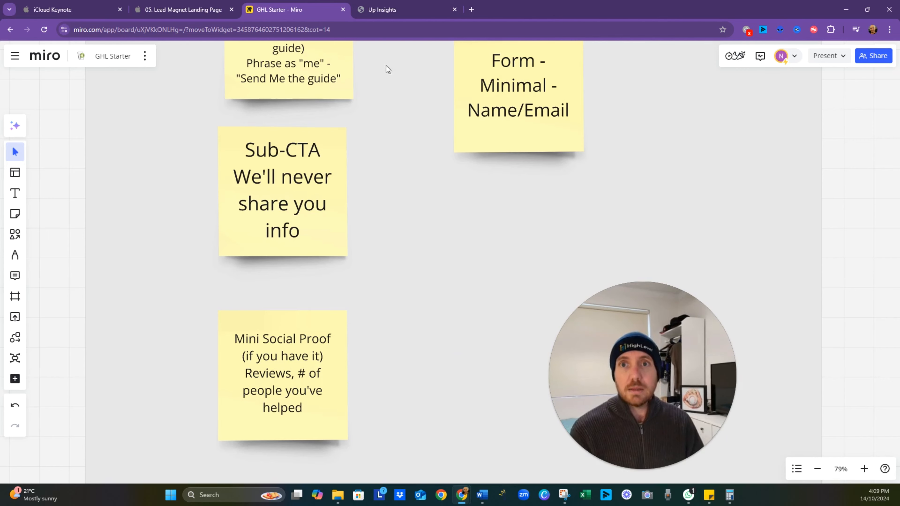
pyautogui.click(402, 12)
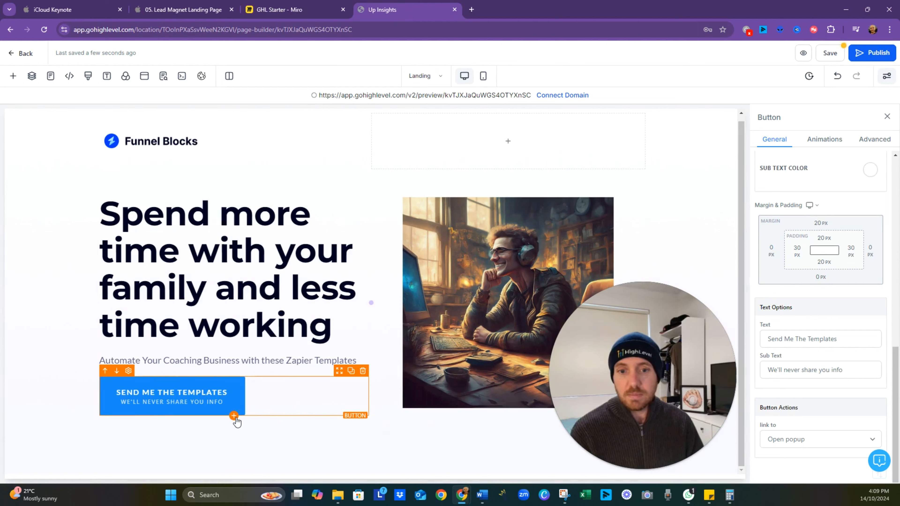
# - Add a paragraph element directly below the "Send Me The Templates" button
pyautogui.click(235, 417)
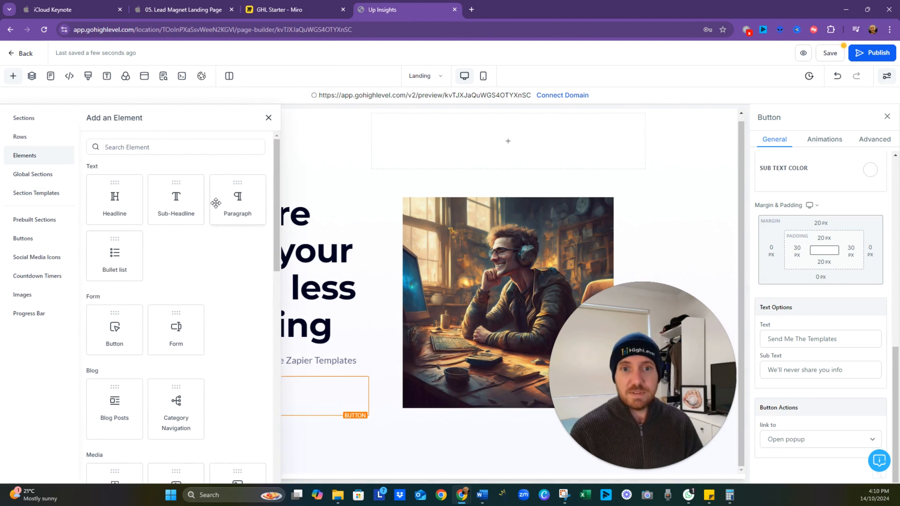
pyautogui.scroll(-1, 219, 225)
pyautogui.scroll(-6, 219, 225)
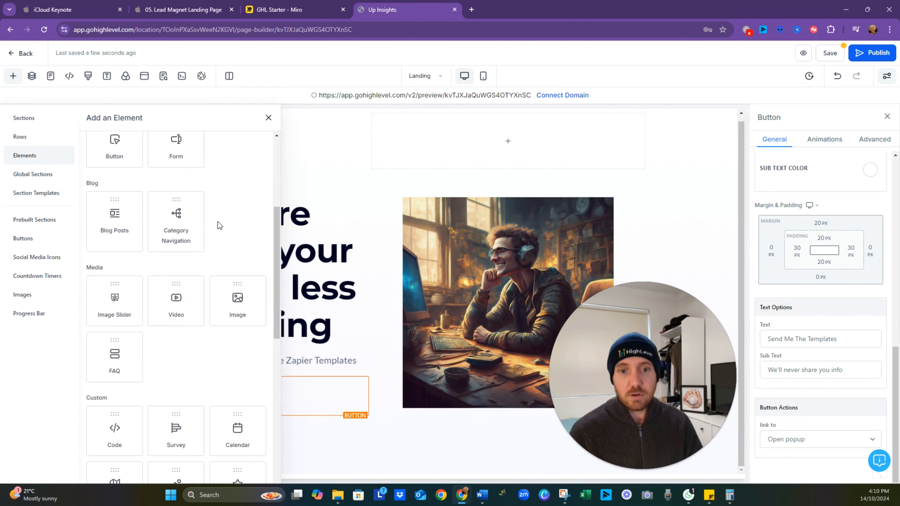
pyautogui.scroll(-1, 220, 231)
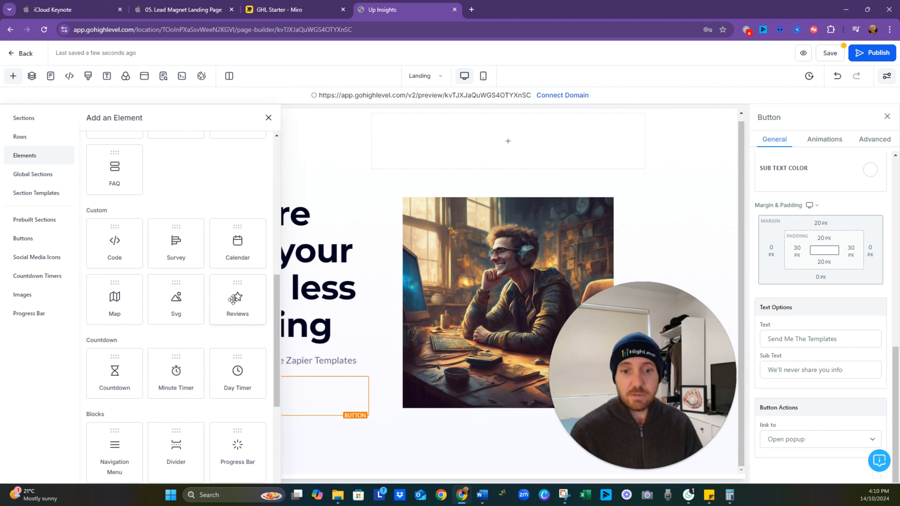
pyautogui.scroll(-5, 233, 299)
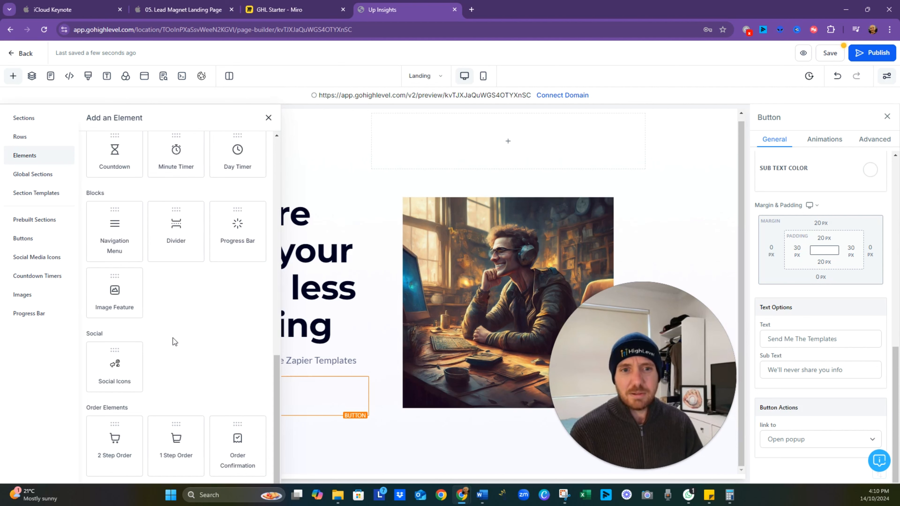
pyautogui.scroll(12, 166, 314)
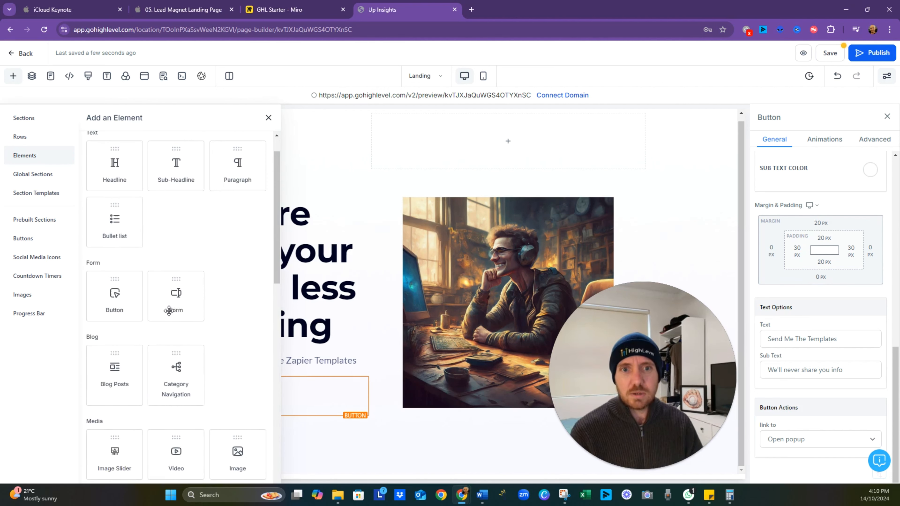
pyautogui.click(231, 200)
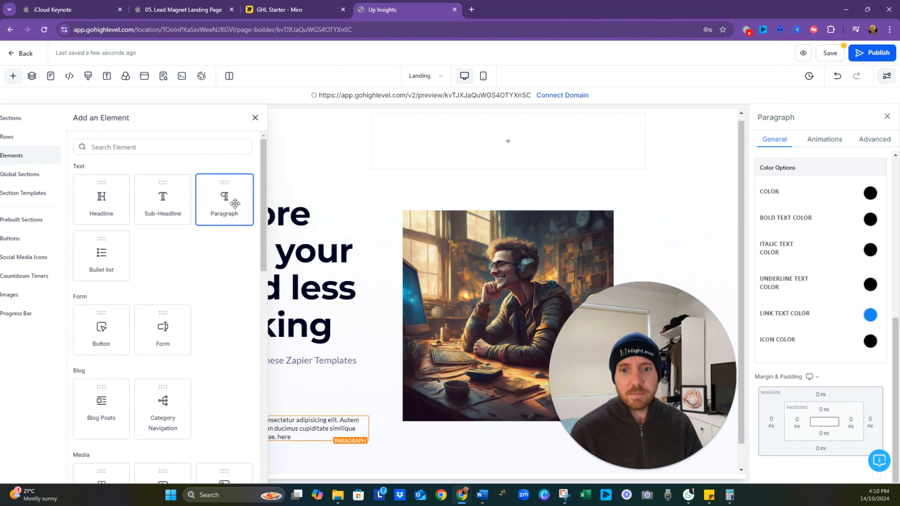
# - Replace the new paragraph's placeholder text with "Over 12 people helped"
pyautogui.tripleClick(259, 437)
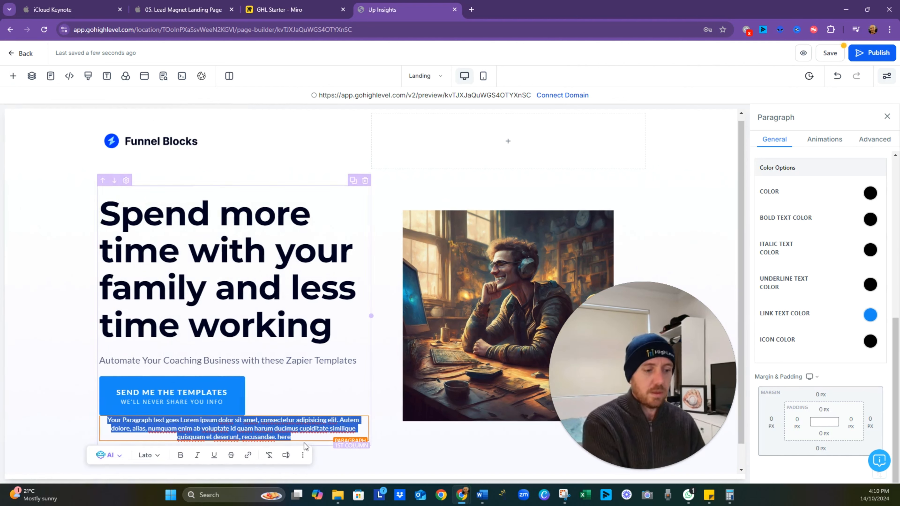
pyautogui.write('Over 12 p')
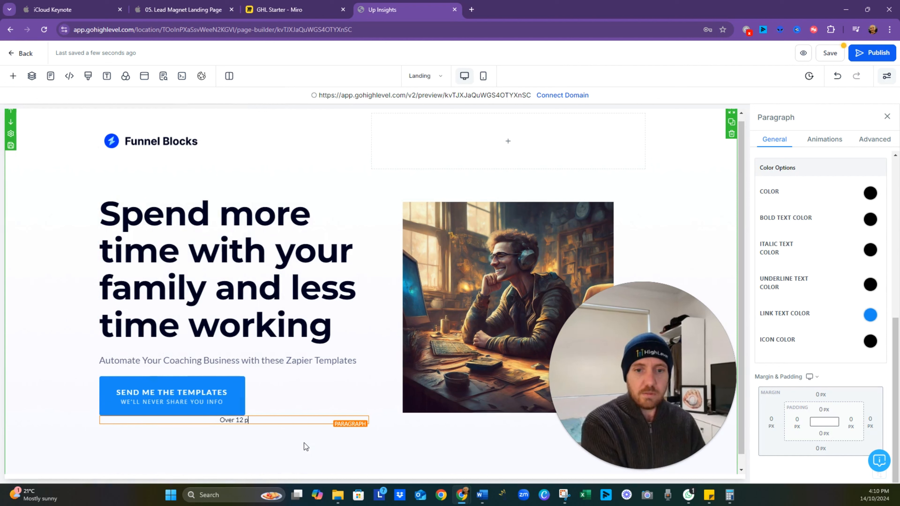
pyautogui.write('eople helped')
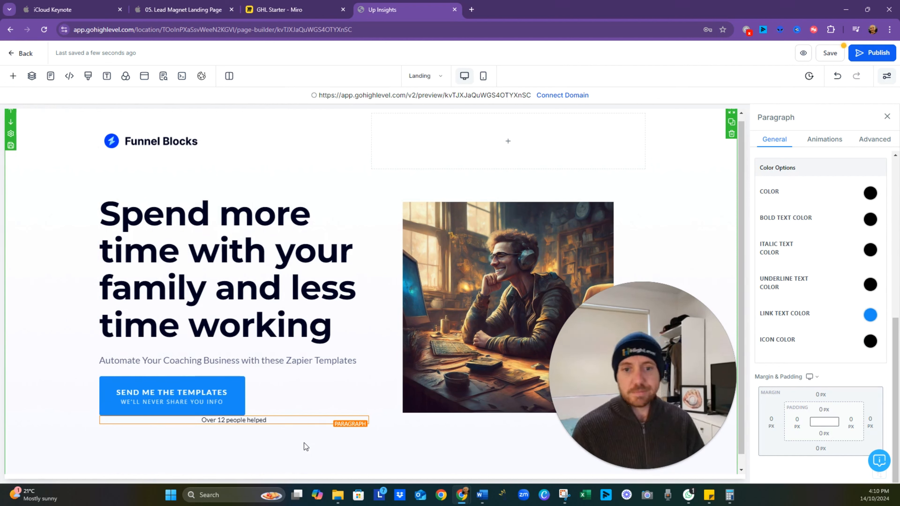
pyautogui.click(304, 444)
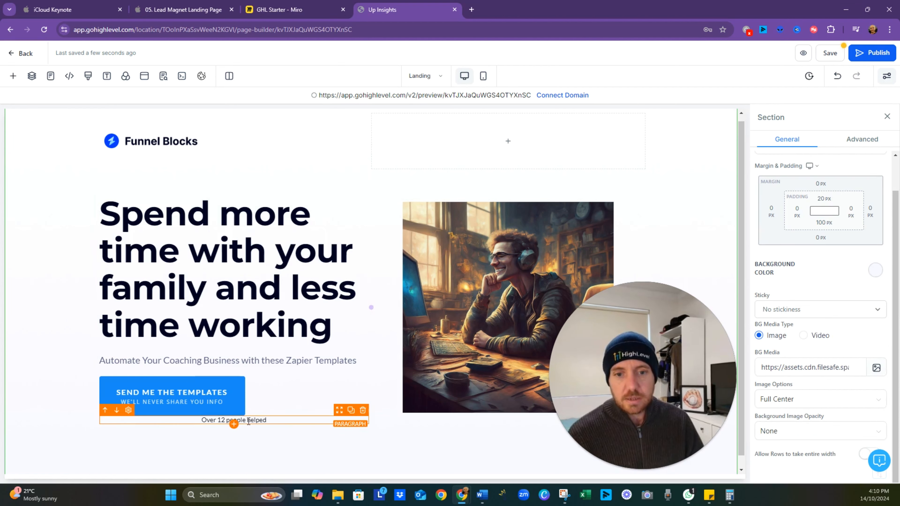
# - Center-align the "Send Me The Templates" button within its column
pyautogui.click(261, 396)
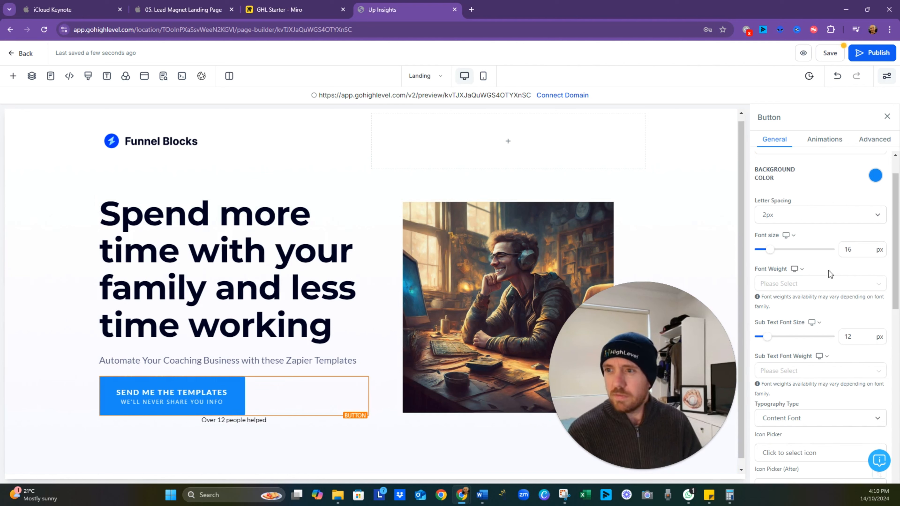
pyautogui.scroll(1, 833, 252)
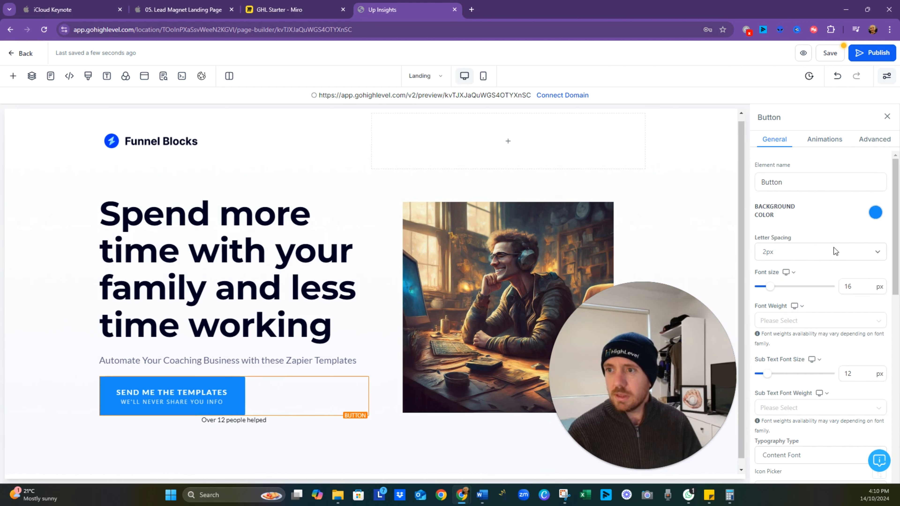
pyautogui.click(867, 146)
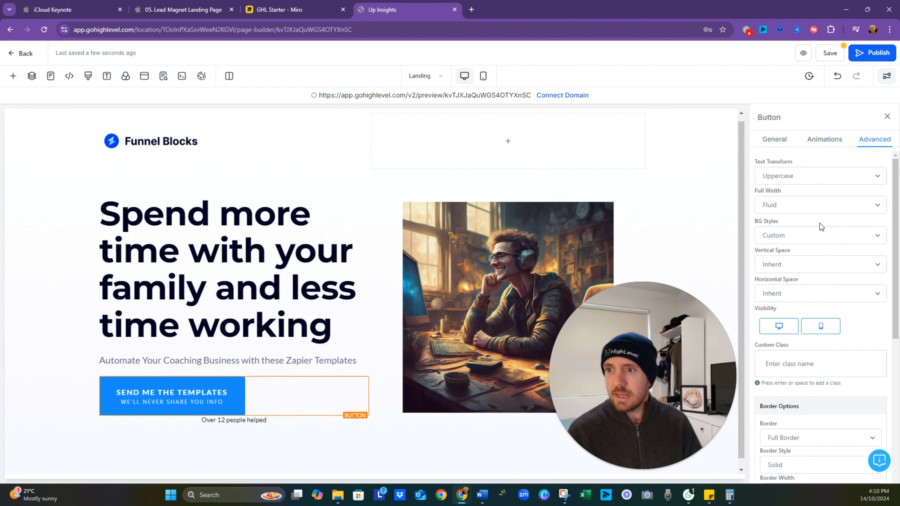
pyautogui.click(850, 297)
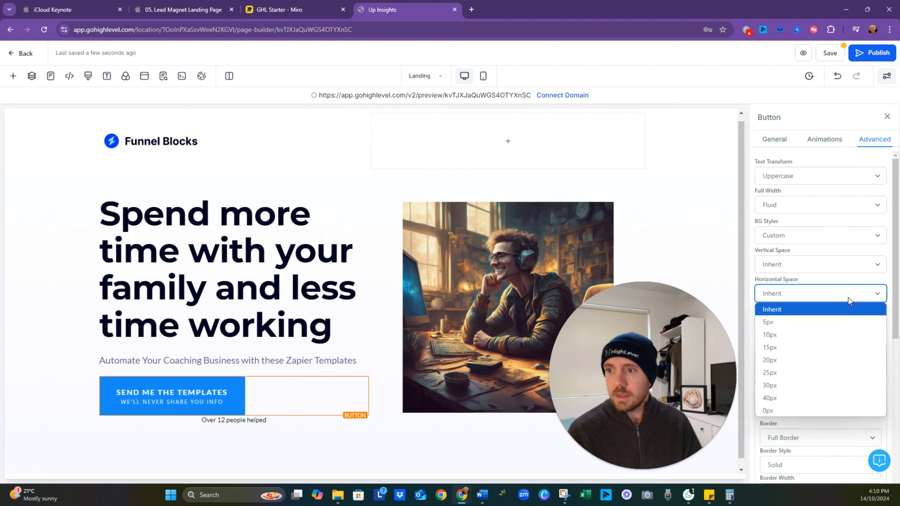
pyautogui.click(847, 299)
pyautogui.scroll(-6, 820, 356)
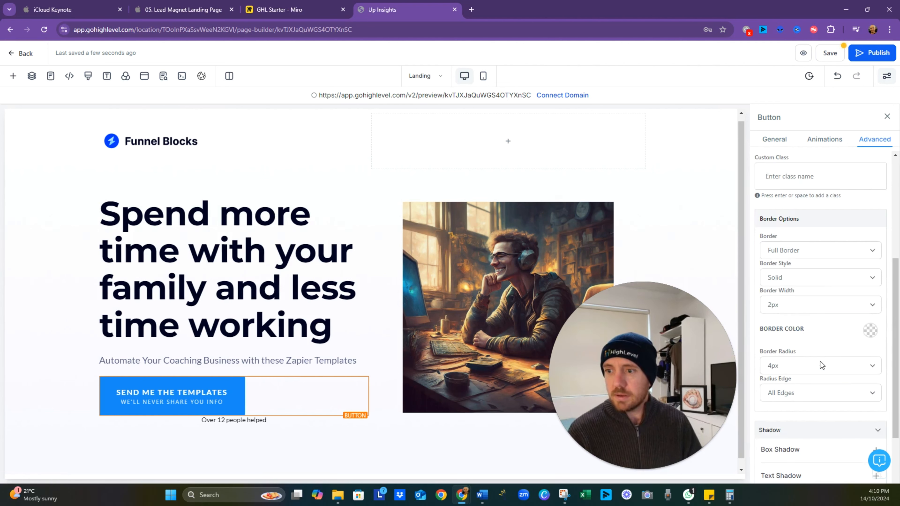
pyautogui.scroll(8, 821, 380)
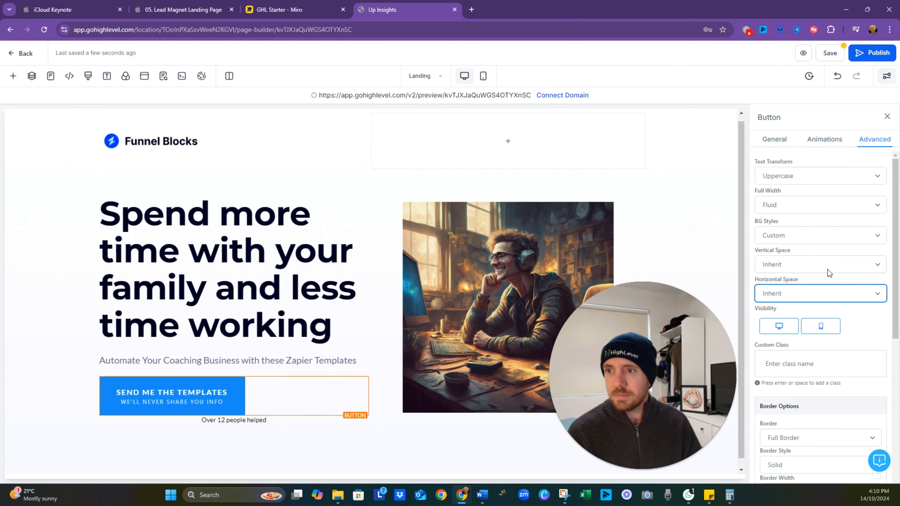
pyautogui.click(774, 139)
pyautogui.scroll(-3, 801, 322)
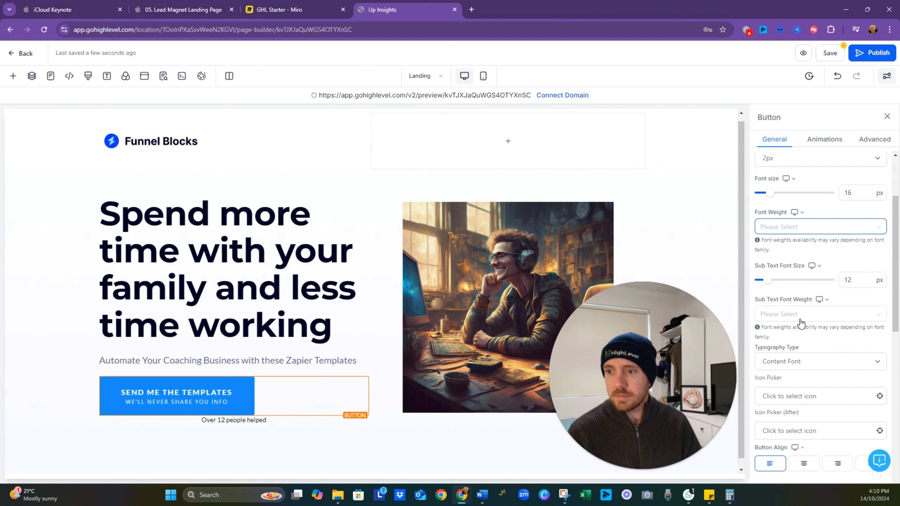
pyautogui.scroll(-4, 800, 325)
pyautogui.click(804, 323)
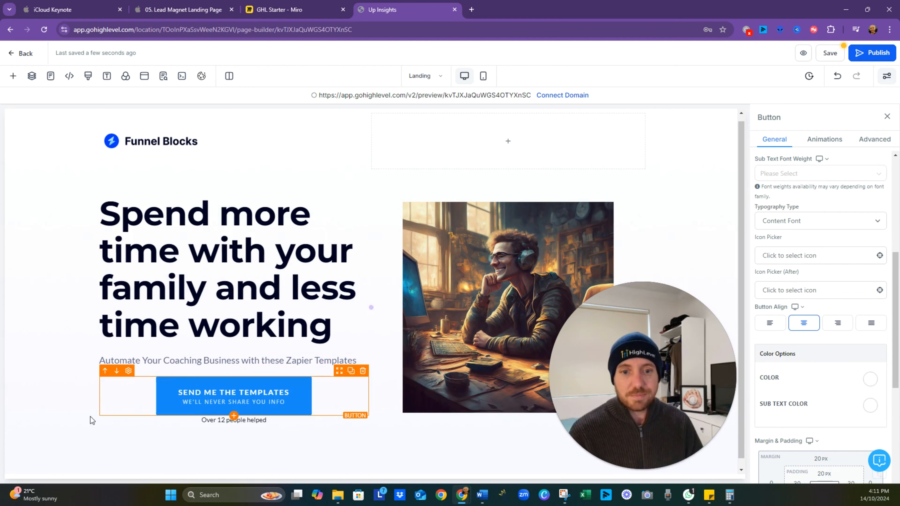
pyautogui.click(112, 431)
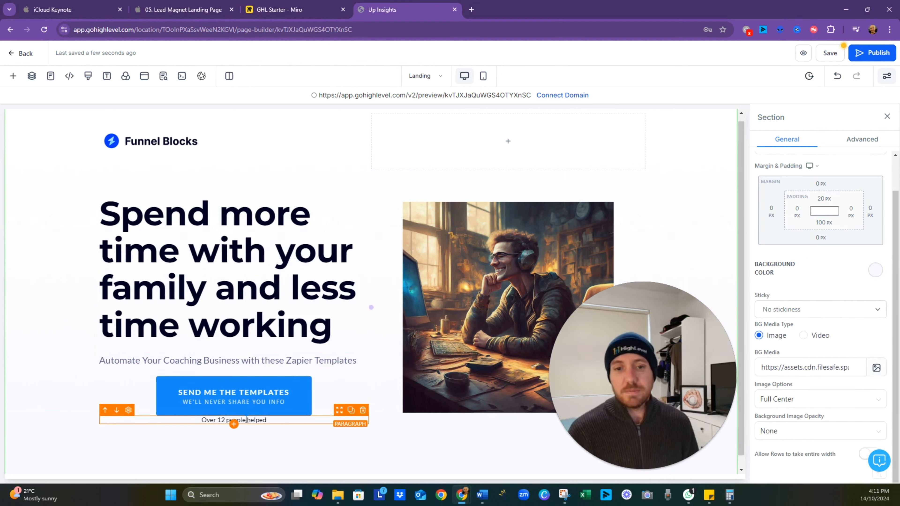
# - Try 40 px and 20 px of top padding on the "Over 12 people helped" paragraph, and set it to 10 px
pyautogui.click(263, 420)
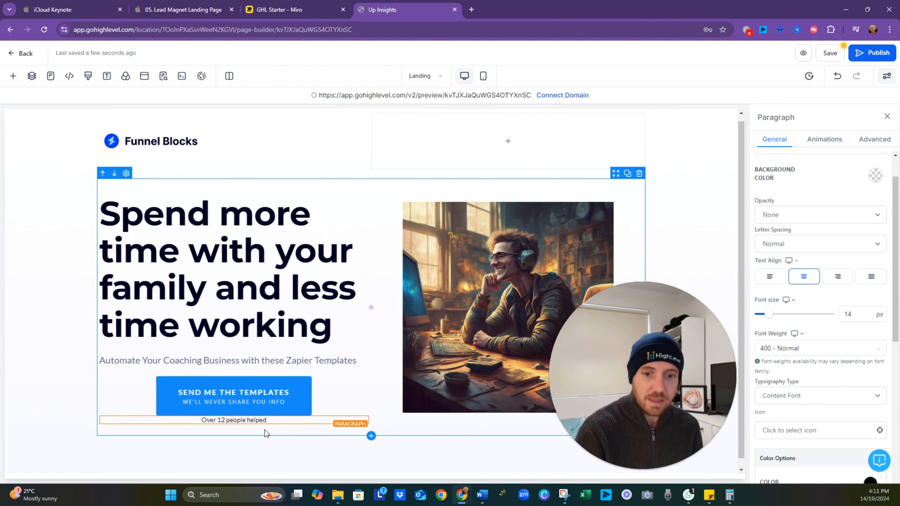
pyautogui.click(266, 453)
pyautogui.click(271, 421)
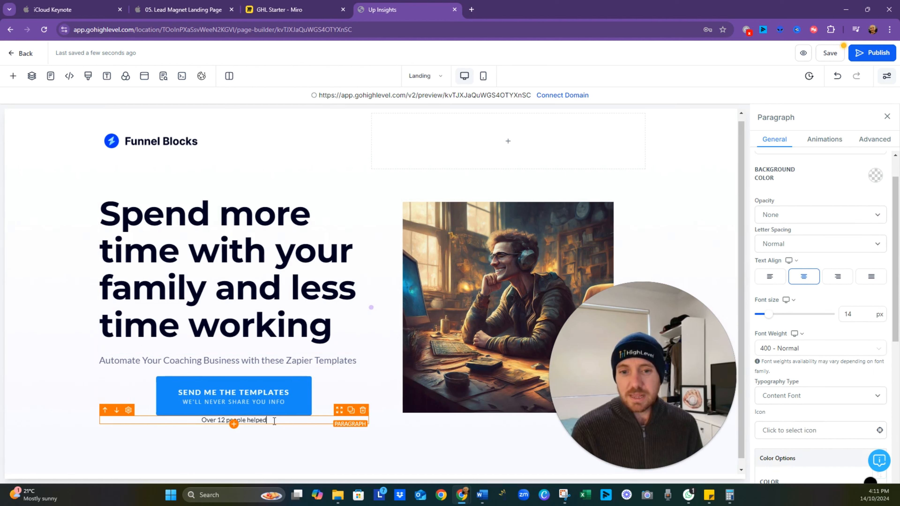
pyautogui.scroll(1, 836, 333)
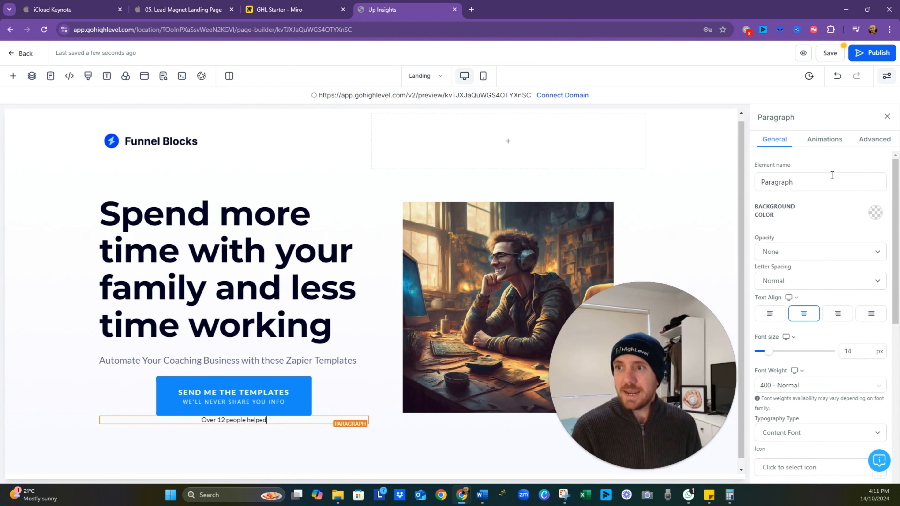
pyautogui.click(864, 140)
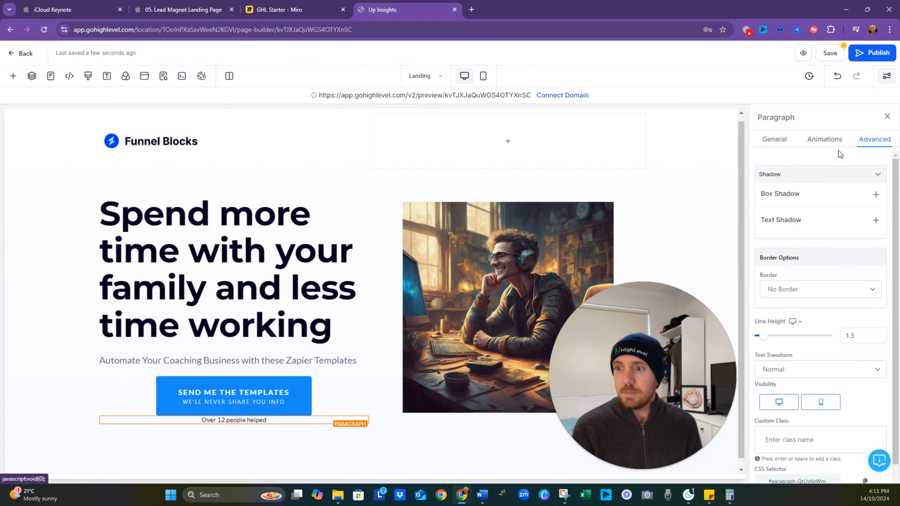
pyautogui.click(776, 140)
pyautogui.scroll(-8, 798, 277)
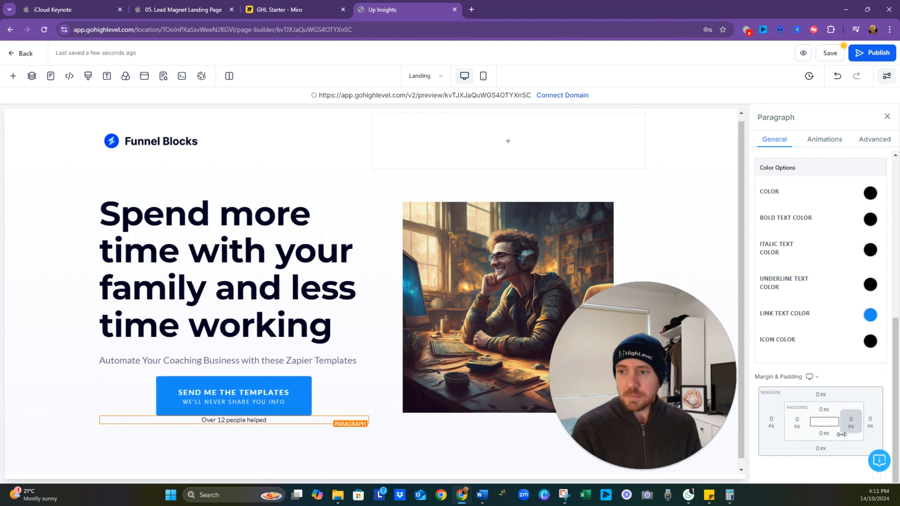
pyautogui.click(824, 411)
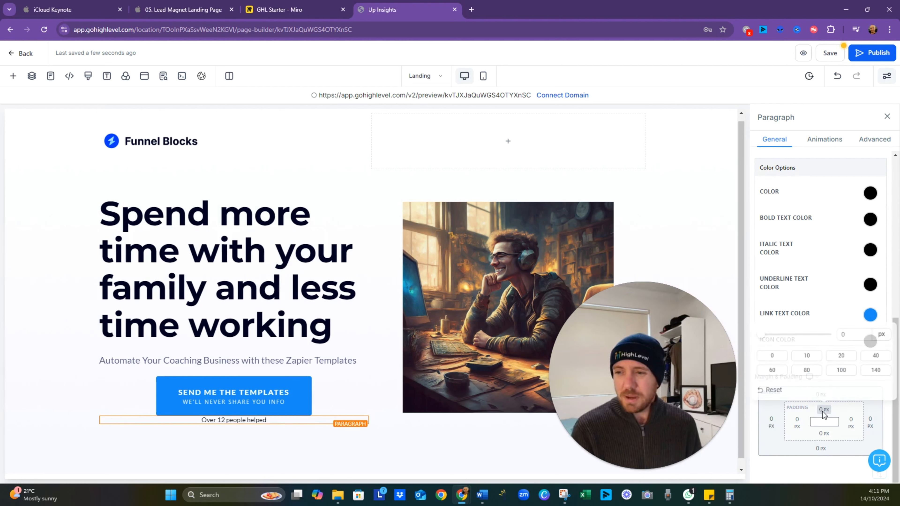
pyautogui.click(876, 355)
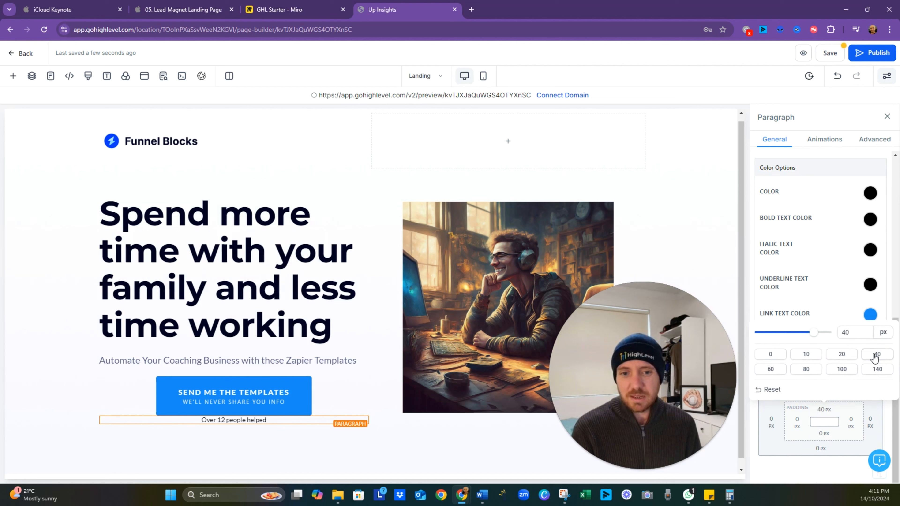
pyautogui.click(842, 356)
pyautogui.click(816, 358)
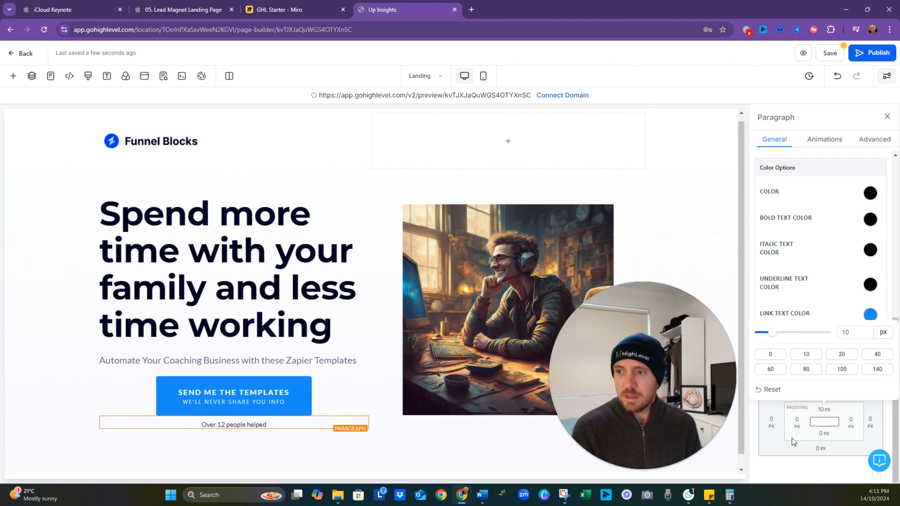
# - Set the paragraph's bottom padding to 10 px, and select the surrounding section
pyautogui.click(824, 434)
pyautogui.click(812, 381)
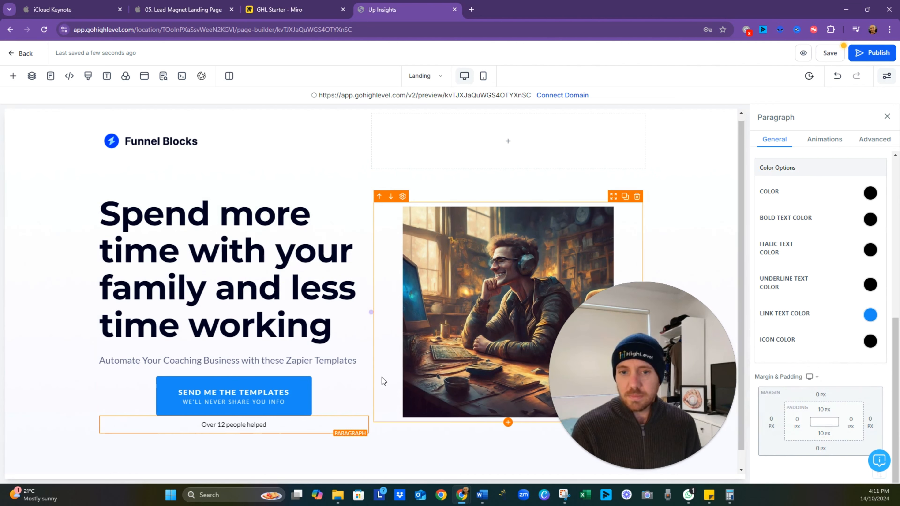
pyautogui.click(360, 377)
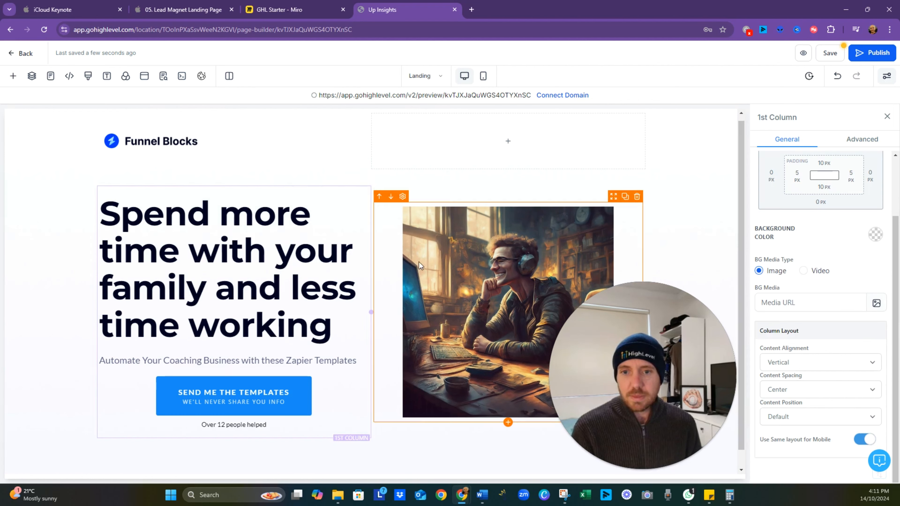
pyautogui.click(514, 173)
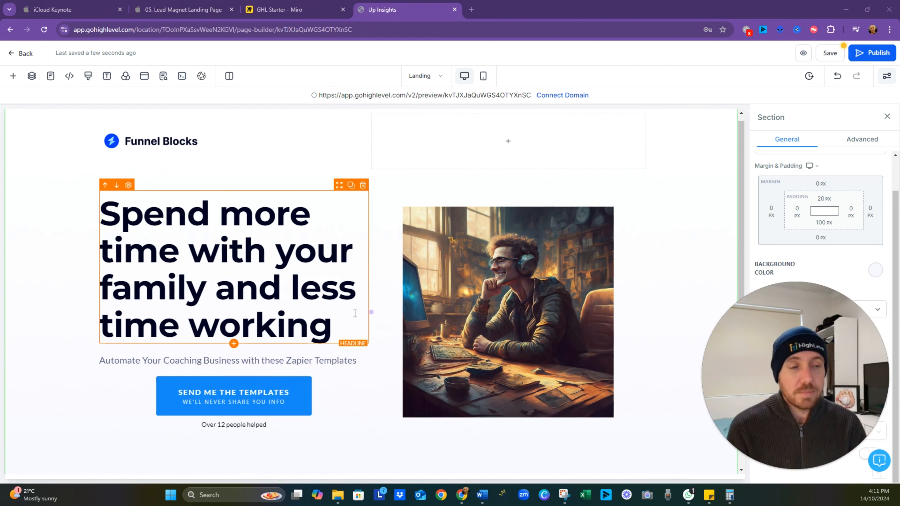
pyautogui.scroll(-1, 356, 313)
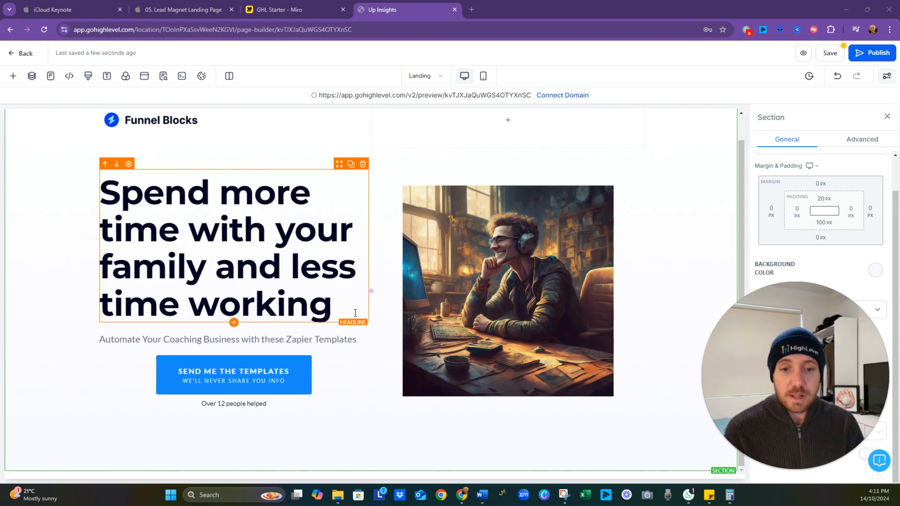
# - Review the Miro board's notes on the benefits section below the mini social proof note, and return to the page builder
pyautogui.click(284, 12)
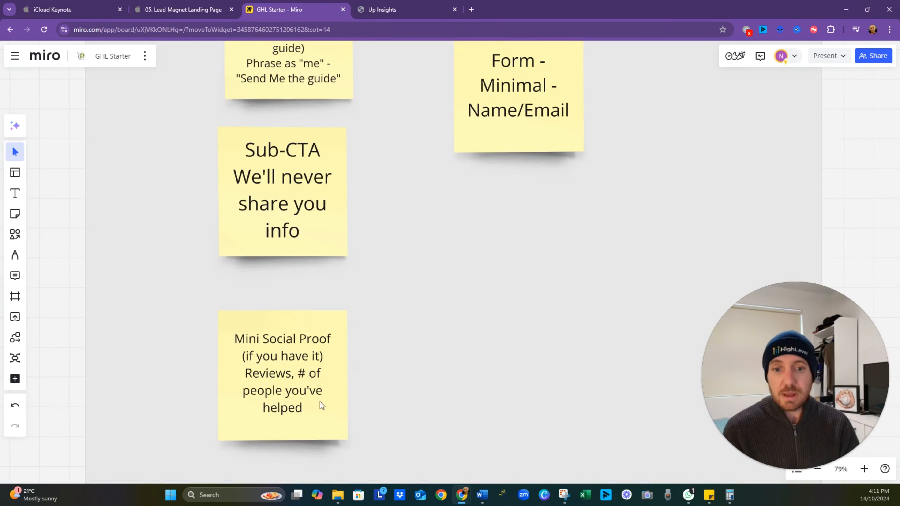
pyautogui.scroll(-8, 320, 402)
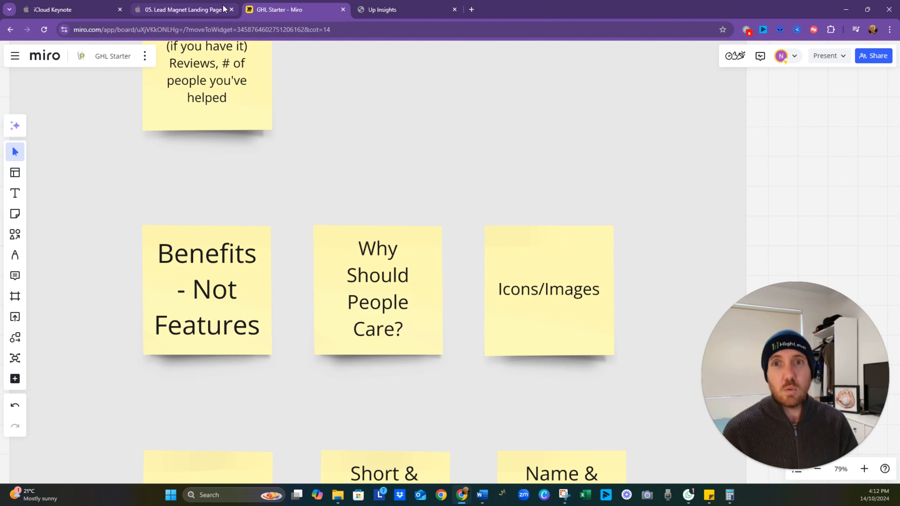
pyautogui.click(374, 10)
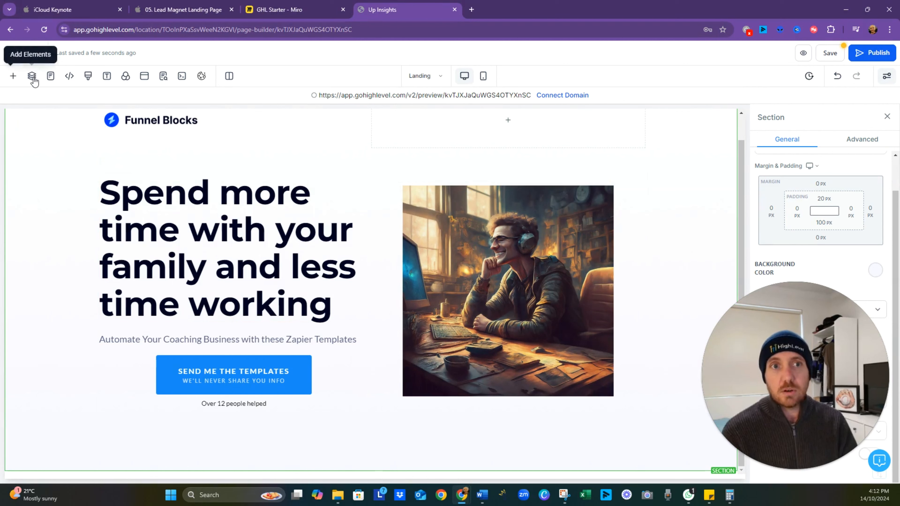
# - Add a full-width section below the Welcome section and place a three-column row in it
pyautogui.click(13, 79)
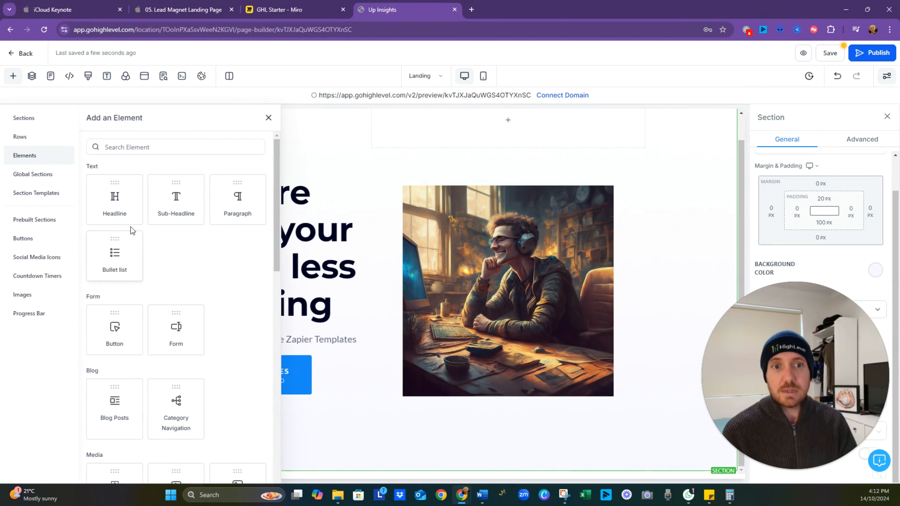
pyautogui.click(54, 123)
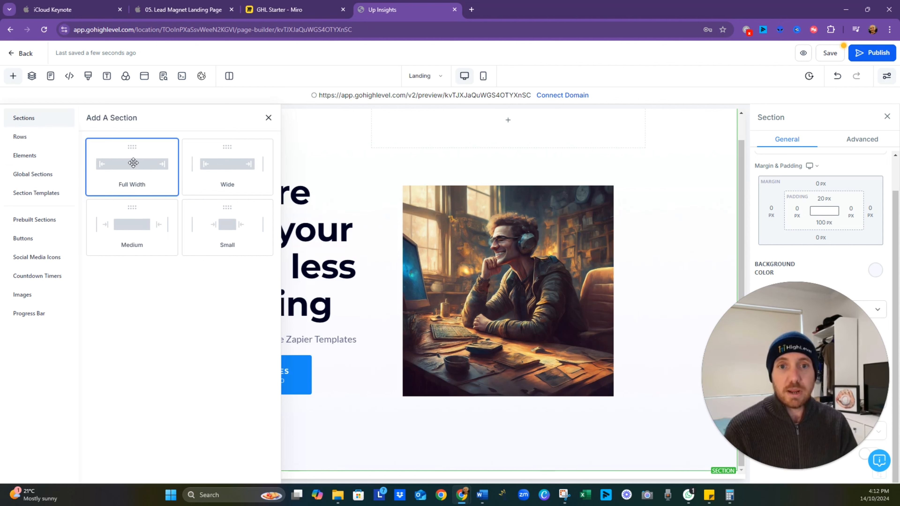
pyautogui.moveTo(133, 162); pyautogui.dragTo(403, 472)
pyautogui.scroll(-1, 412, 416)
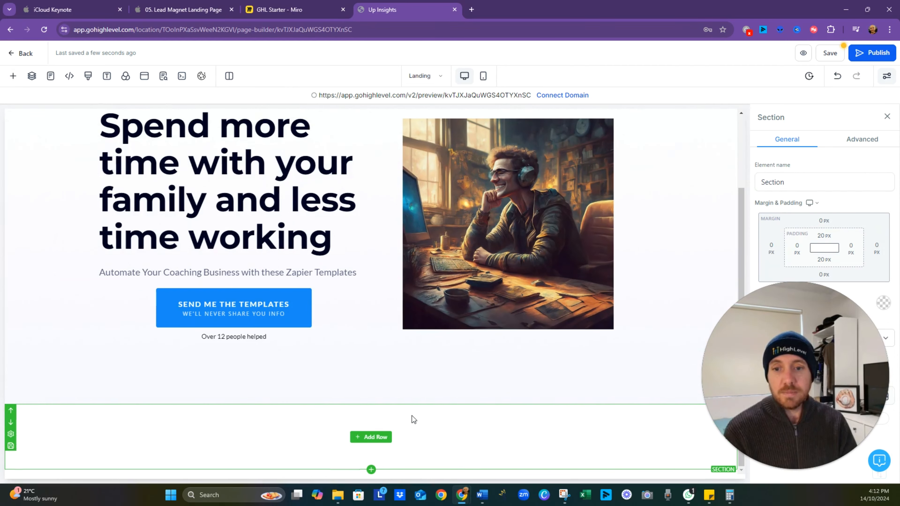
pyautogui.click(371, 437)
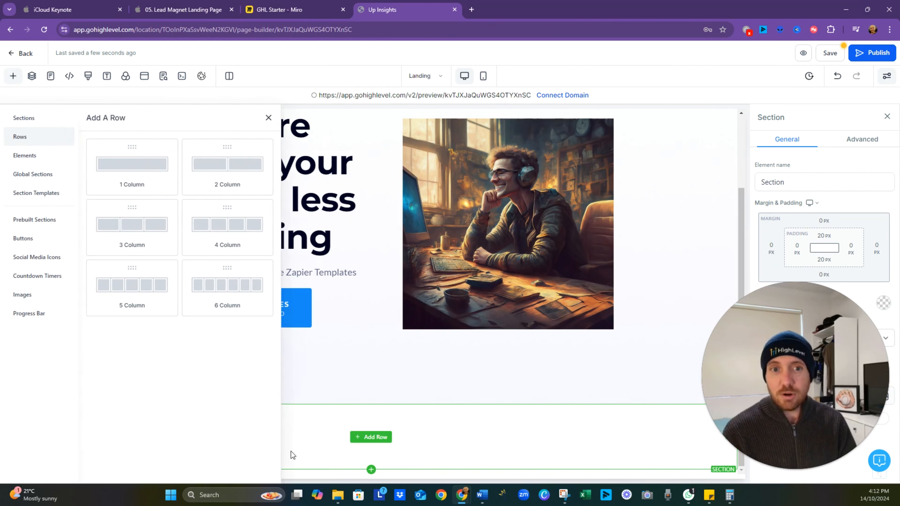
pyautogui.moveTo(159, 236); pyautogui.dragTo(382, 362)
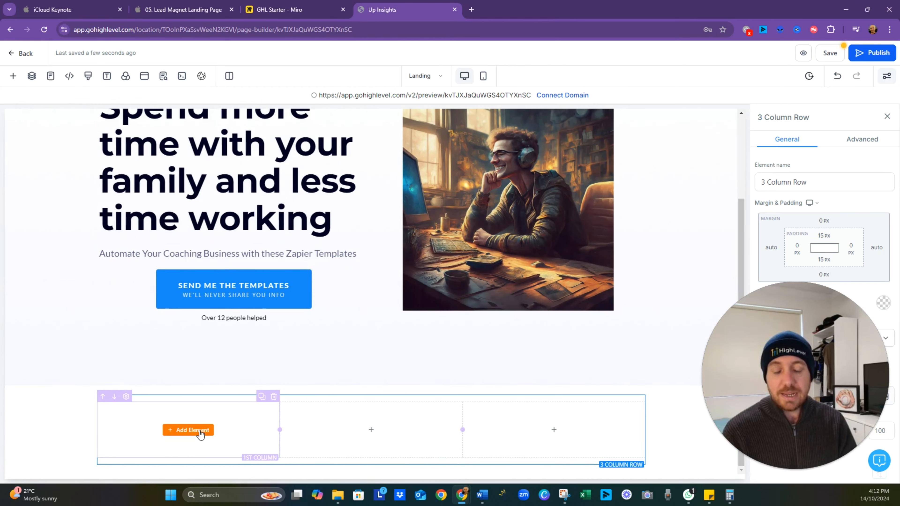
# - Add a headline to the new row's first column, with a bullet list beneath it
pyautogui.click(201, 432)
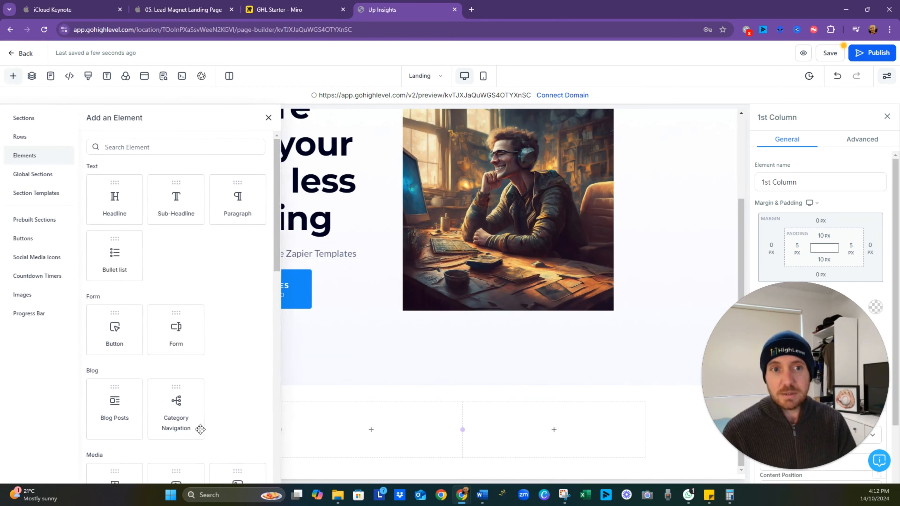
pyautogui.scroll(-2, 181, 266)
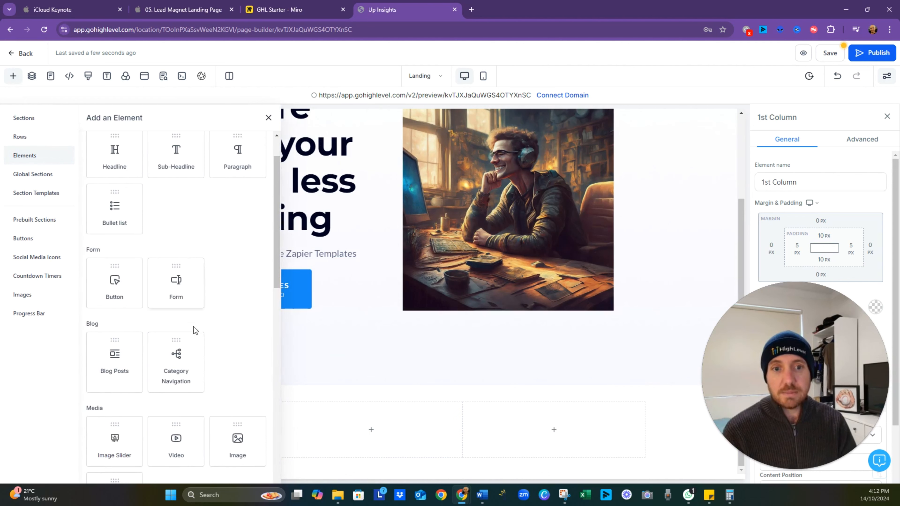
pyautogui.scroll(-2, 222, 340)
pyautogui.scroll(5, 222, 340)
pyautogui.click(120, 207)
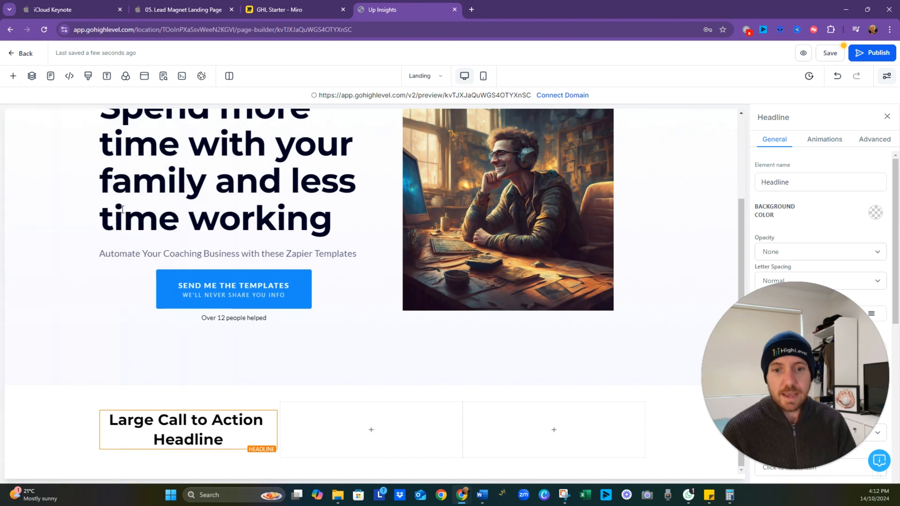
pyautogui.click(189, 450)
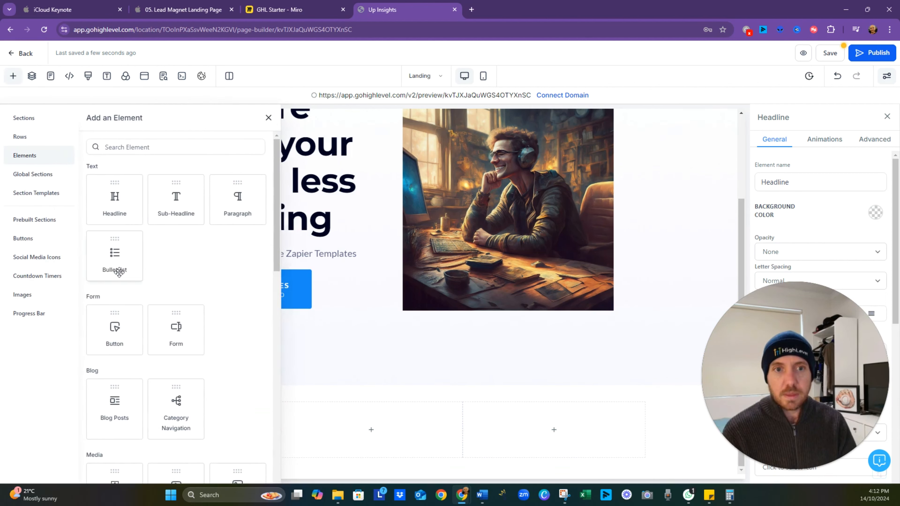
pyautogui.click(119, 272)
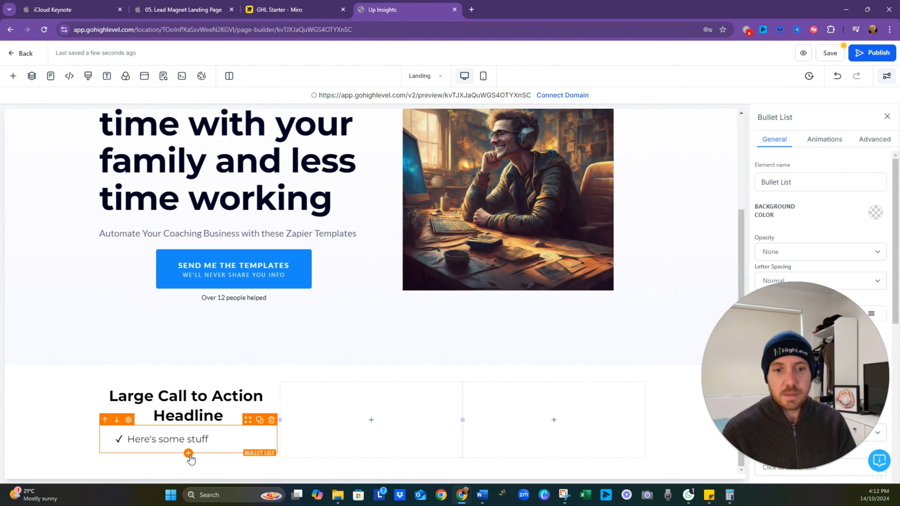
# - Insert an image element between the headline and the bullet list in the first column
pyautogui.click(189, 425)
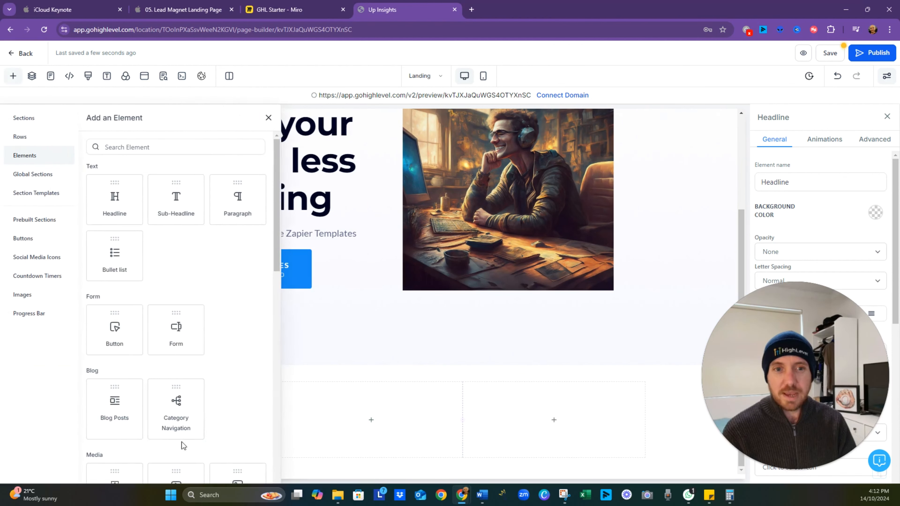
pyautogui.scroll(-1, 183, 317)
pyautogui.scroll(-3, 183, 317)
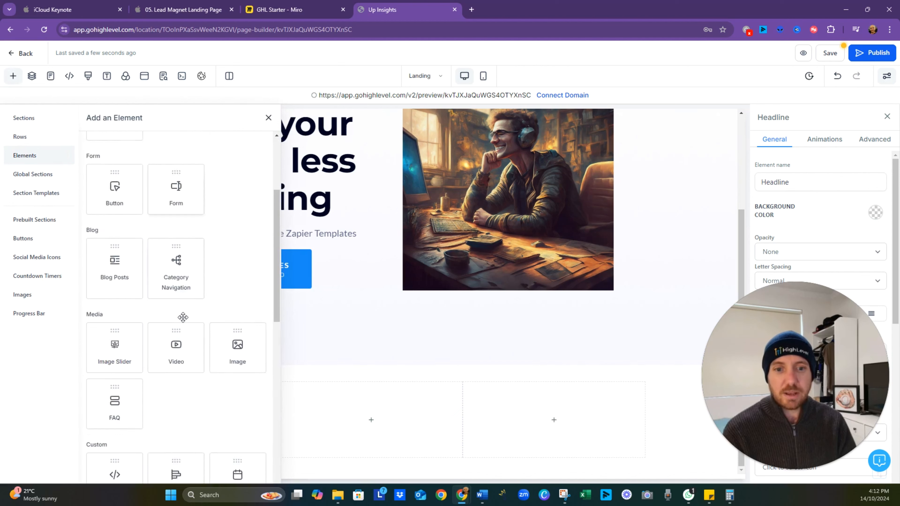
pyautogui.scroll(1, 183, 317)
pyautogui.scroll(-3, 183, 318)
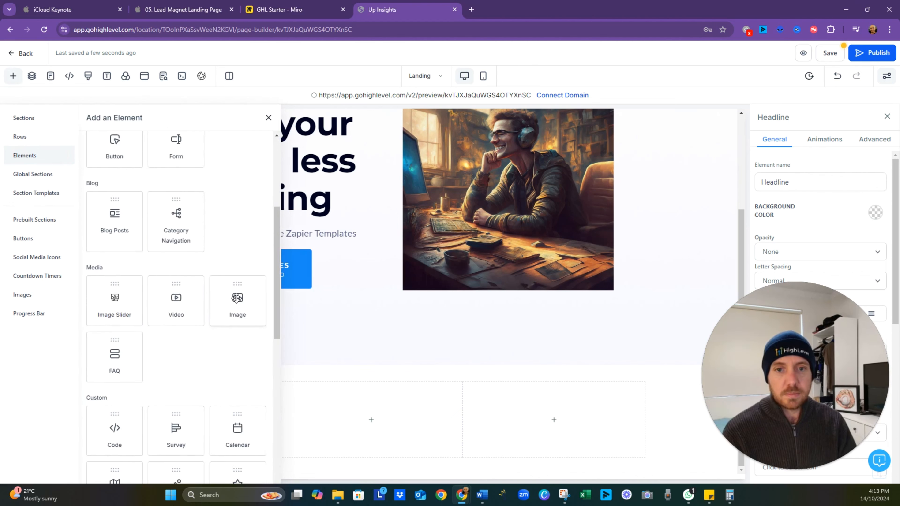
pyautogui.click(238, 298)
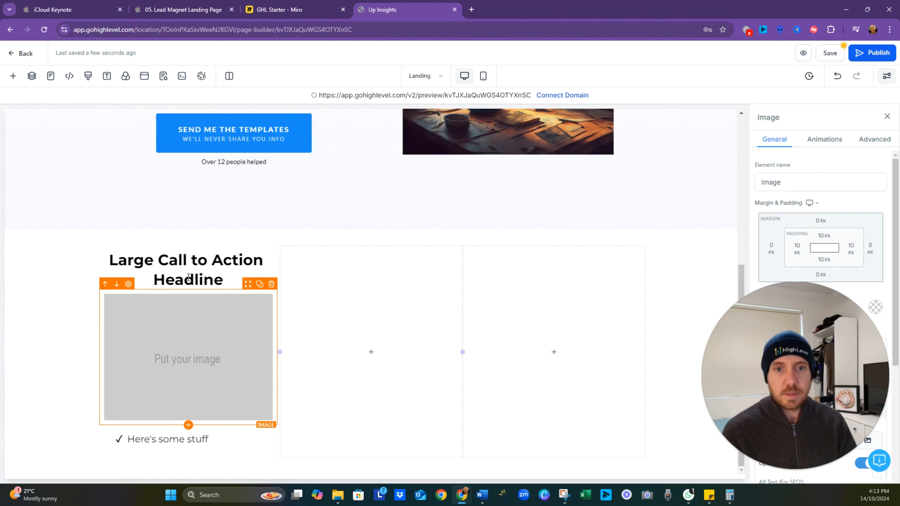
# - Move the first column's headline down one place so it sits below the placeholder image
pyautogui.click(189, 277)
pyautogui.moveTo(214, 389); pyautogui.dragTo(210, 283)
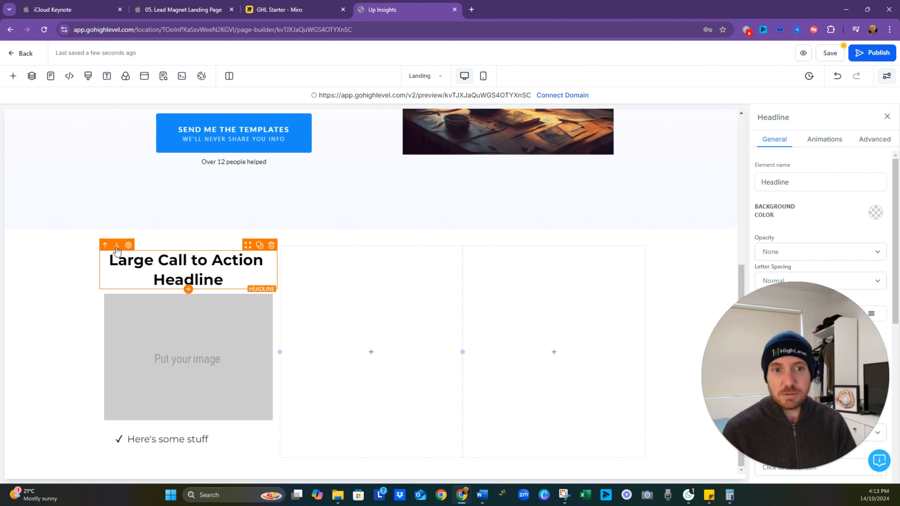
pyautogui.click(117, 245)
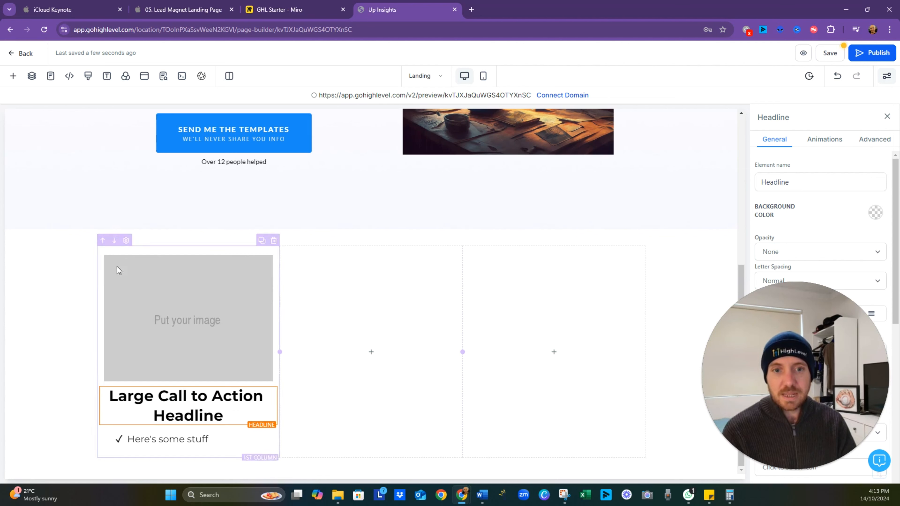
# - Try heights of 20 px and 200 px on the placeholder image, and set it to 100 px
pyautogui.click(199, 314)
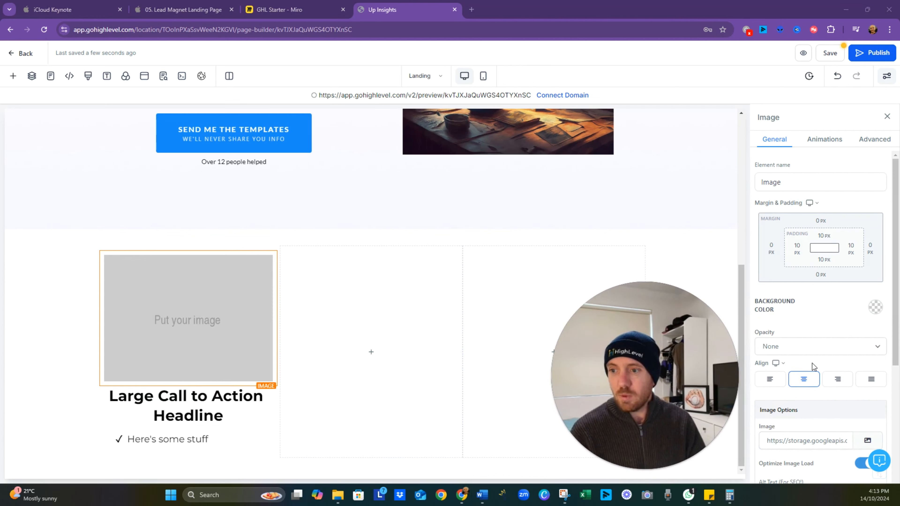
pyautogui.scroll(-5, 812, 363)
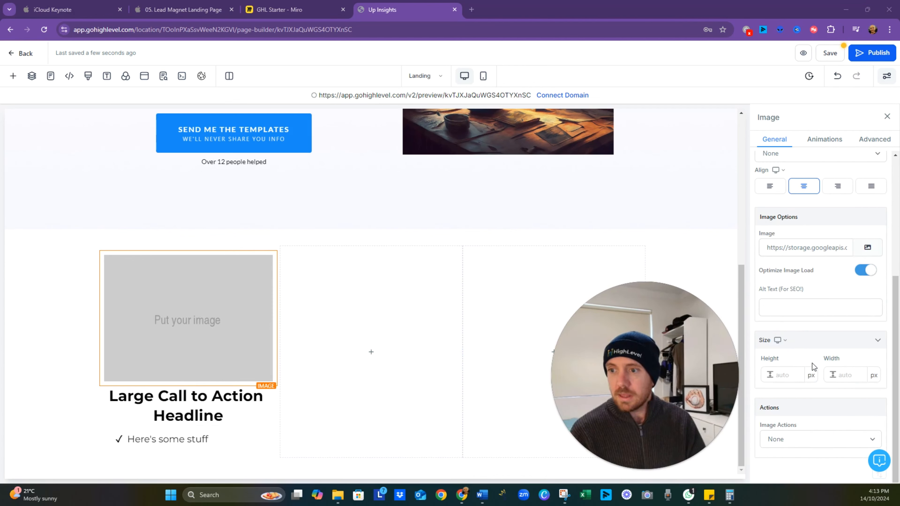
pyautogui.click(787, 373)
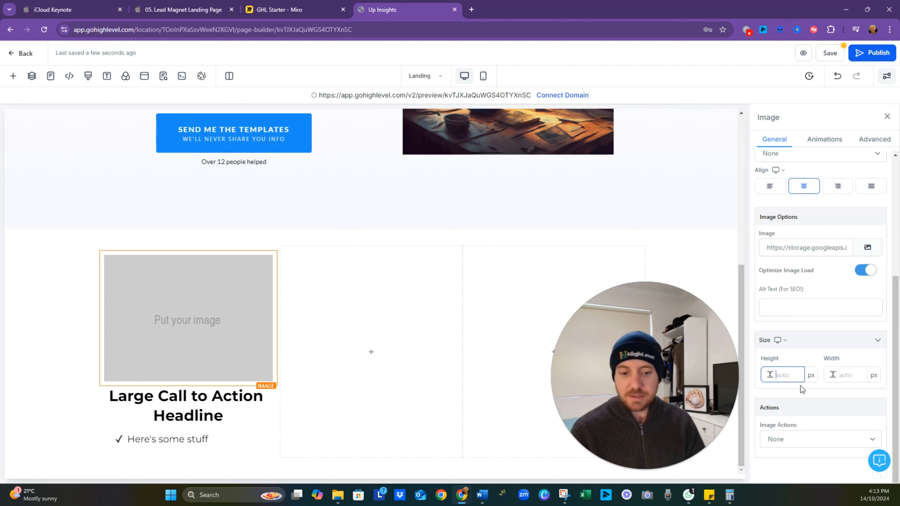
pyautogui.write('20')
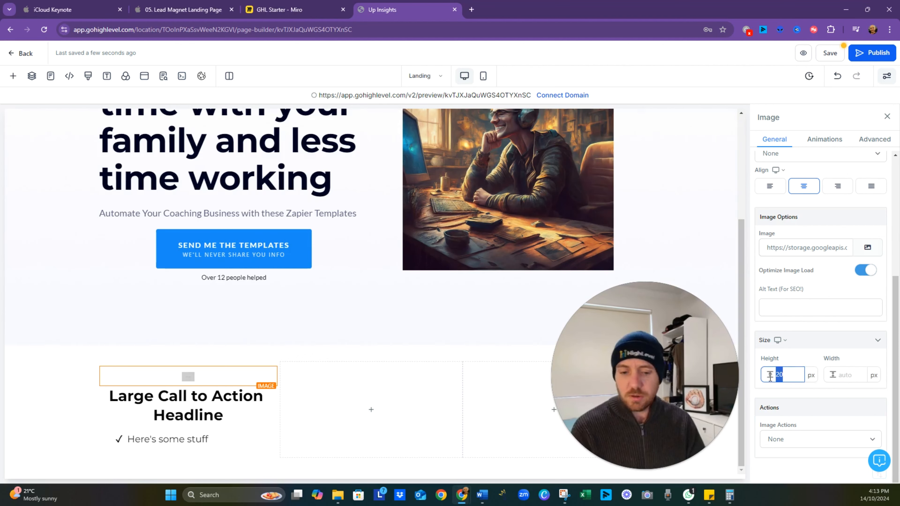
pyautogui.write('0')
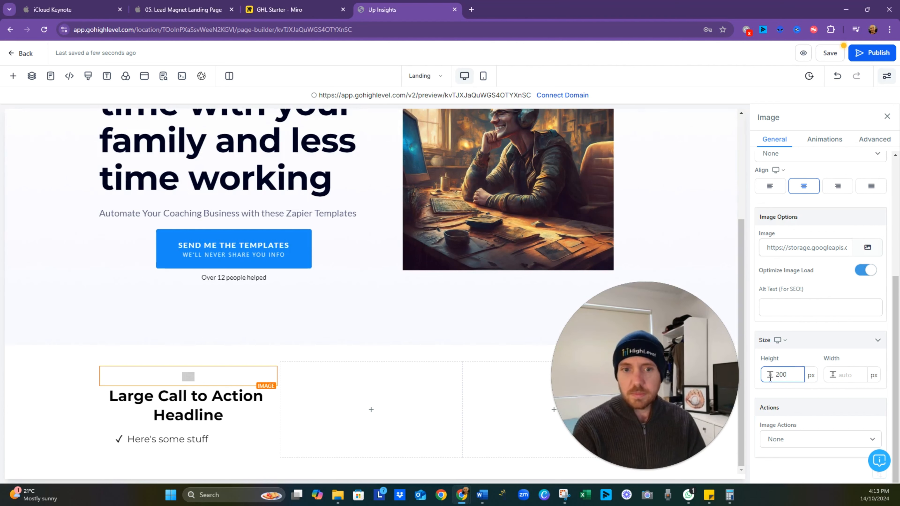
pyautogui.click(794, 413)
pyautogui.moveTo(790, 375); pyautogui.dragTo(764, 382)
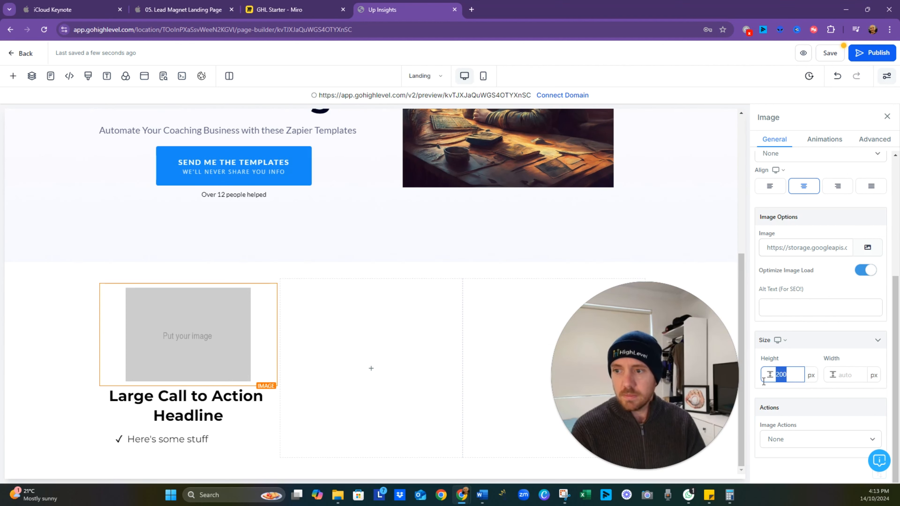
pyautogui.write('100')
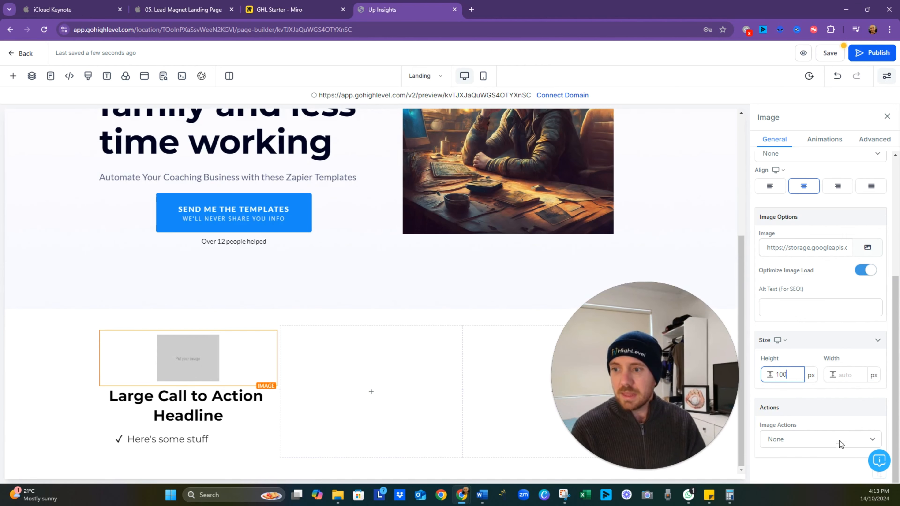
# - Open the media storage for the placeholder image and search Pixabay for "automation"
pyautogui.click(866, 249)
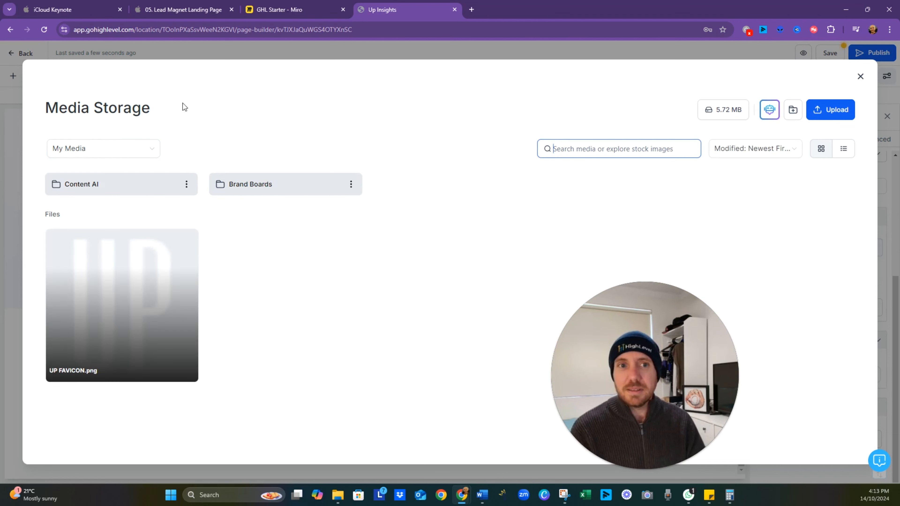
pyautogui.click(144, 152)
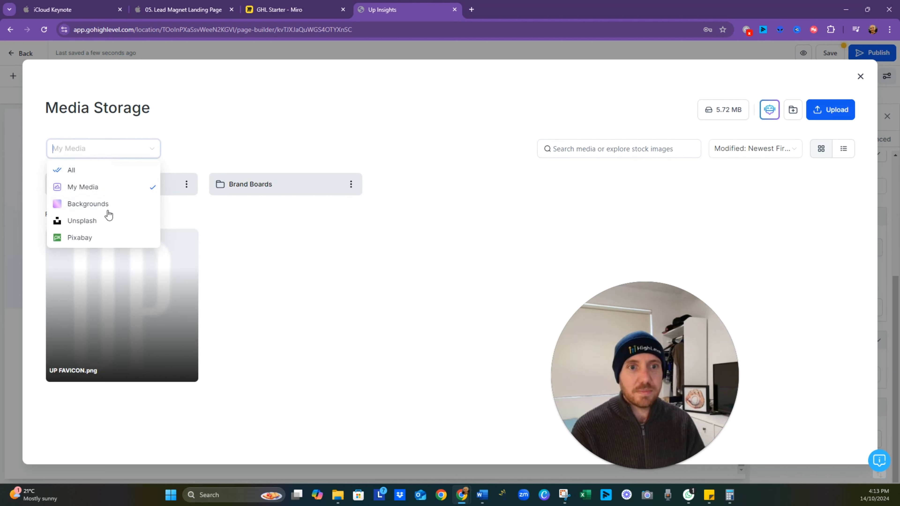
pyautogui.click(98, 243)
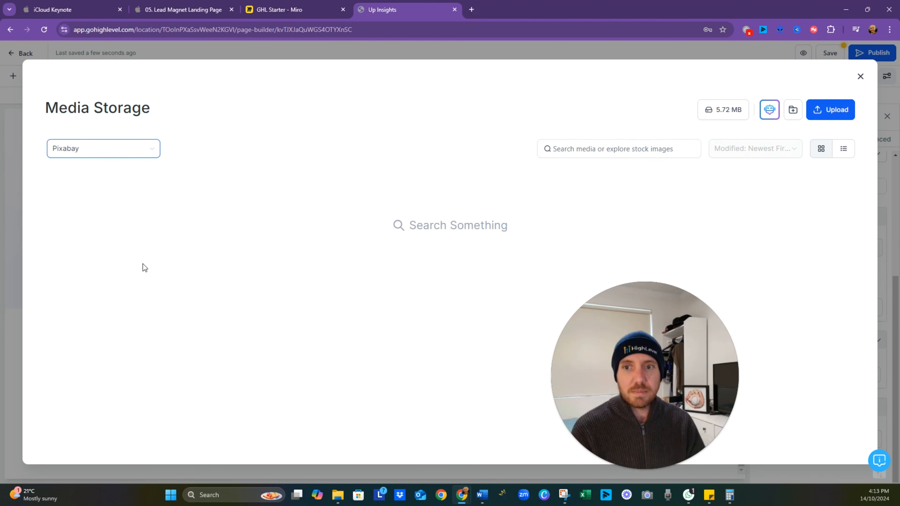
pyautogui.click(615, 148)
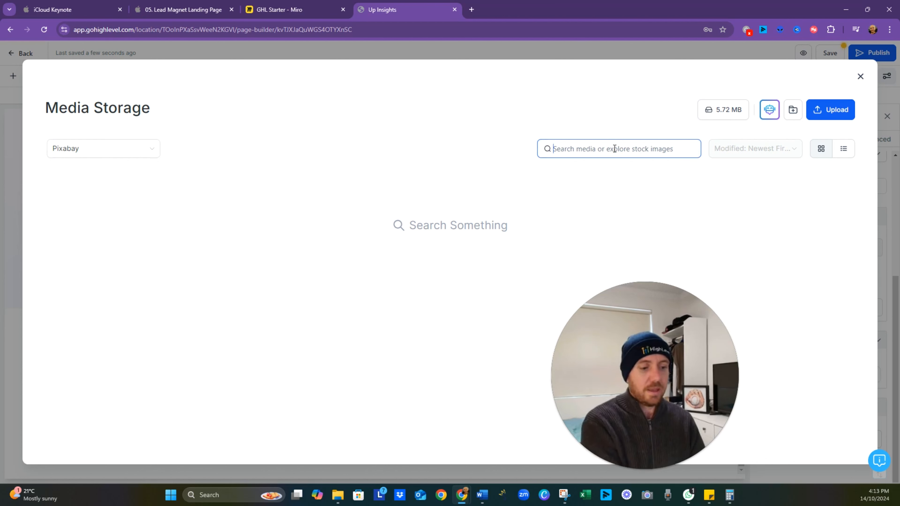
pyautogui.write('automation')
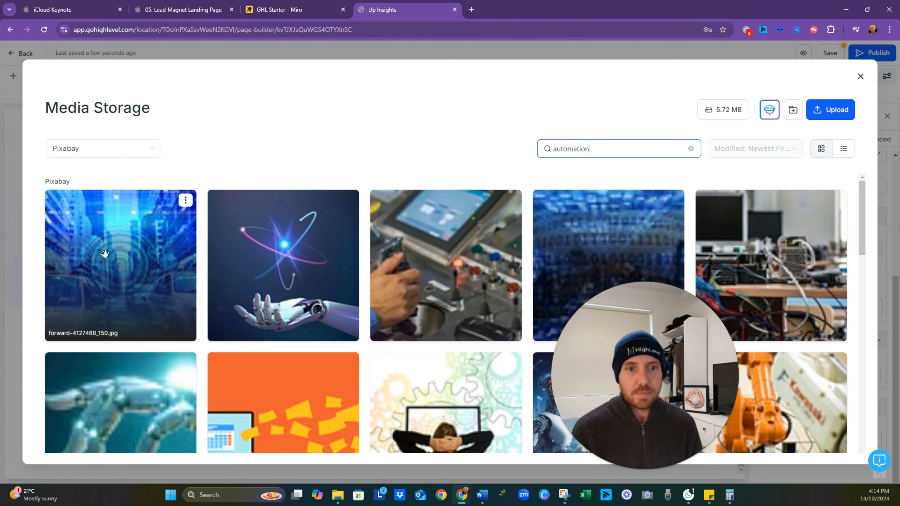
# - Import the Pixabay picture forward-4127468_150.jpg into the media library and insert it from My Media as the first column's image
pyautogui.click(127, 266)
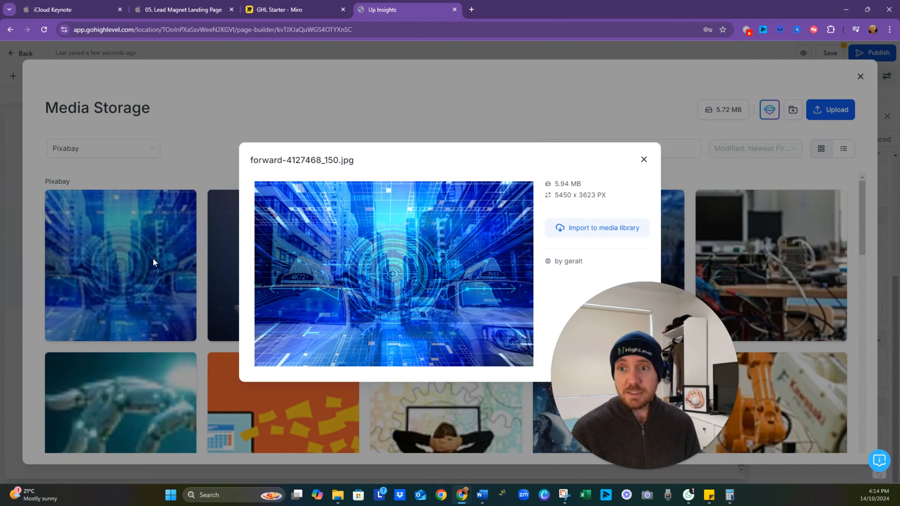
pyautogui.click(645, 160)
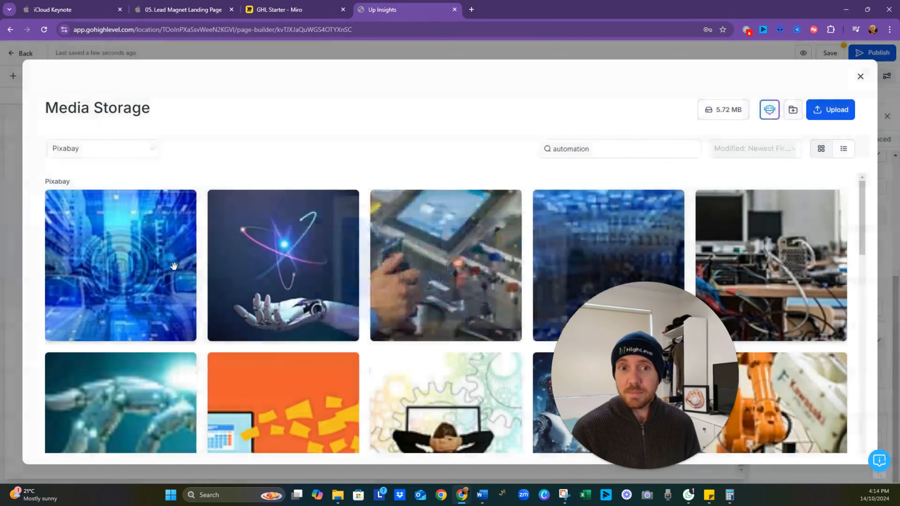
pyautogui.click(151, 151)
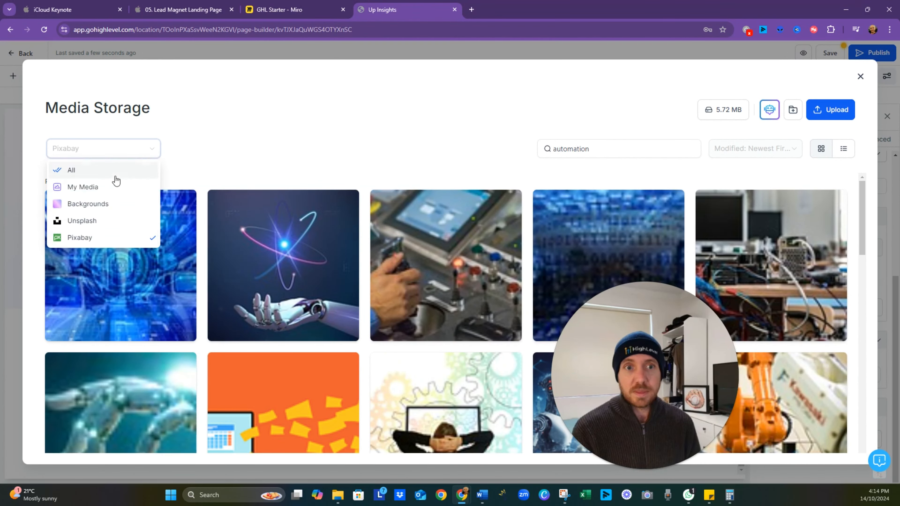
pyautogui.click(108, 172)
pyautogui.click(149, 153)
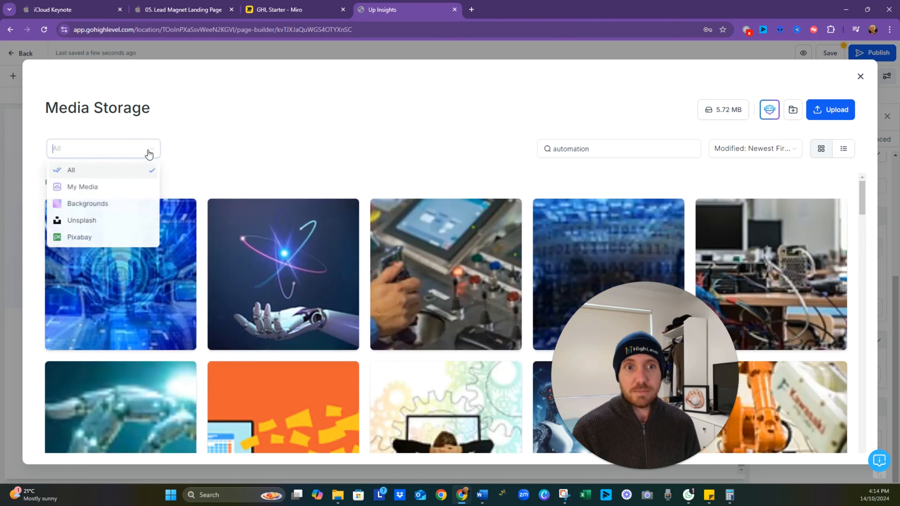
pyautogui.click(112, 187)
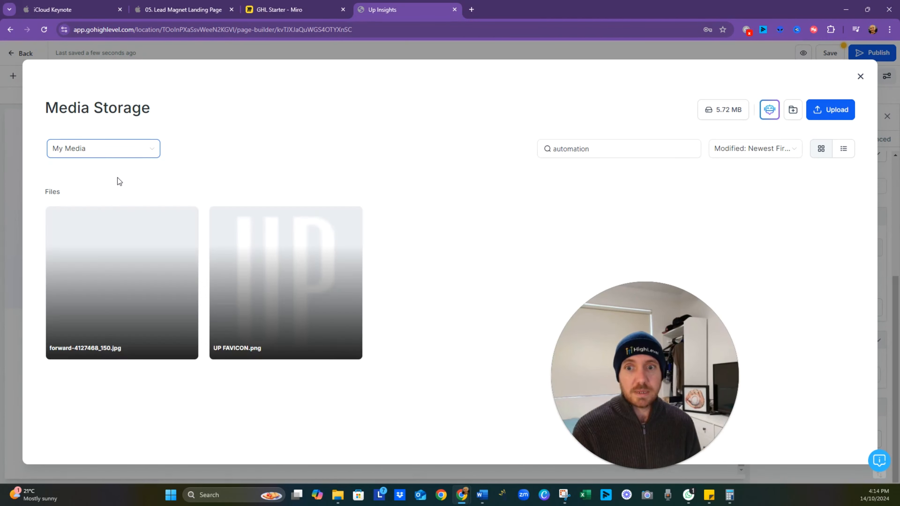
pyautogui.click(134, 297)
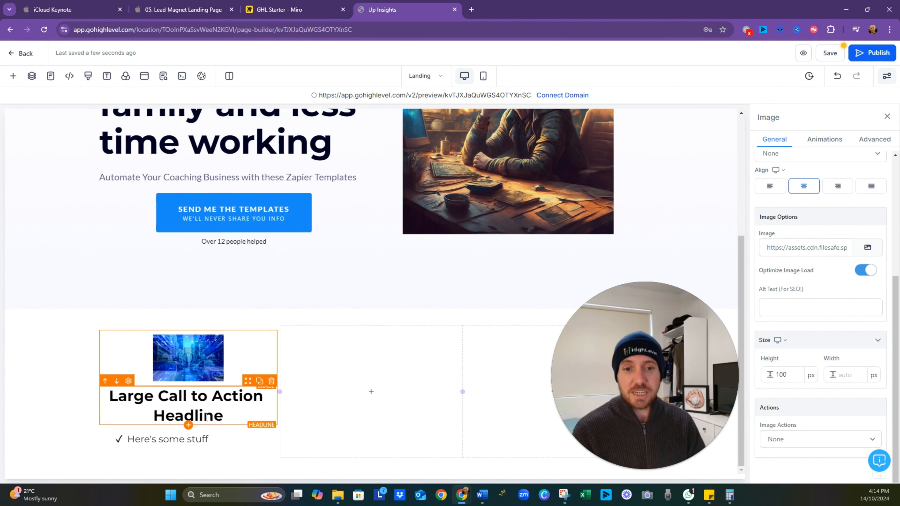
# - Add an empty second bullet below "Here's some stuff" in the first column's bullet list
pyautogui.moveTo(233, 413); pyautogui.dragTo(169, 396)
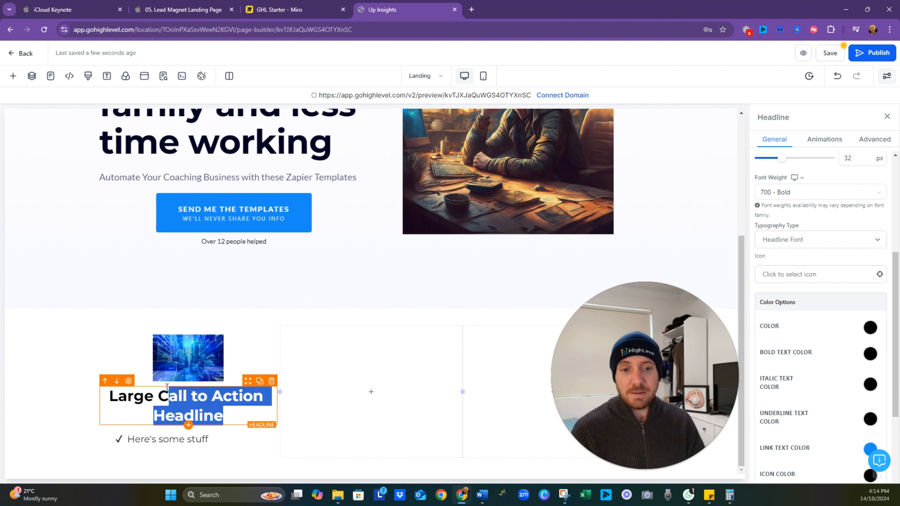
pyautogui.click(233, 418)
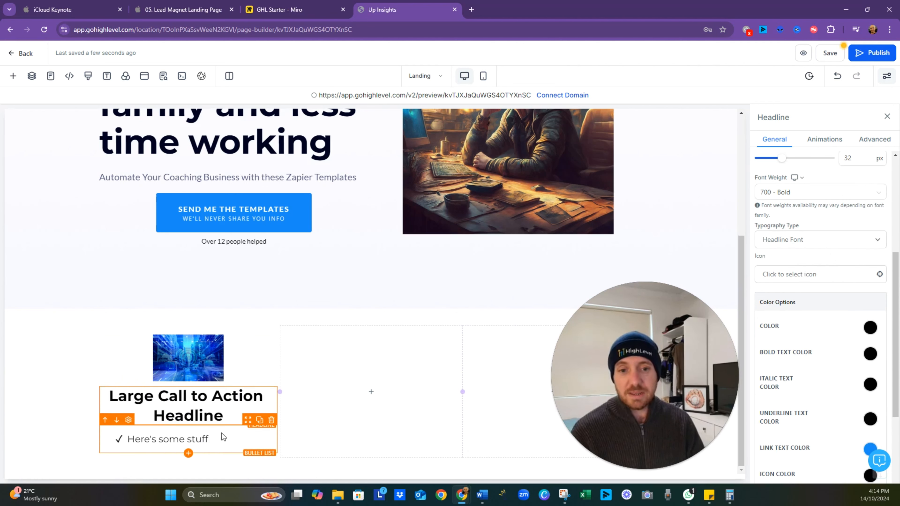
pyautogui.press('Return')
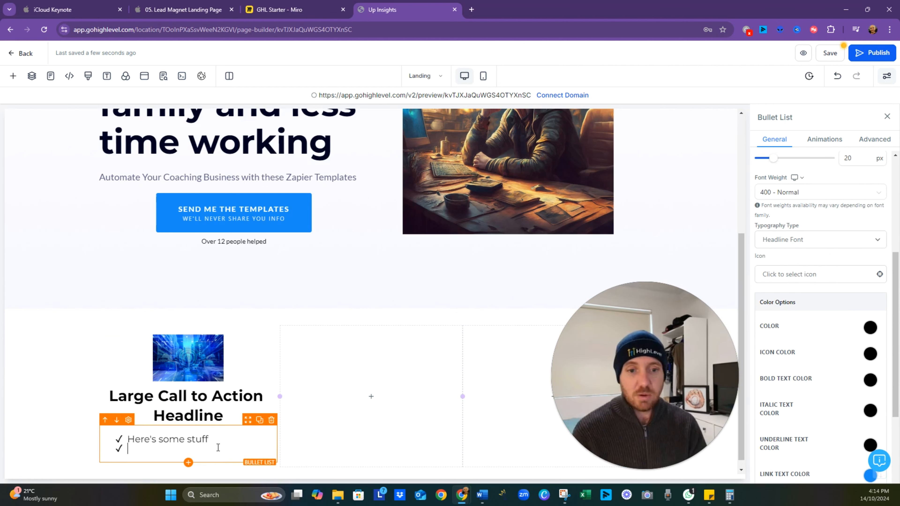
# - Replace the first column's headline text with "Save time!"
pyautogui.click(205, 406)
pyautogui.doubleClick(204, 406)
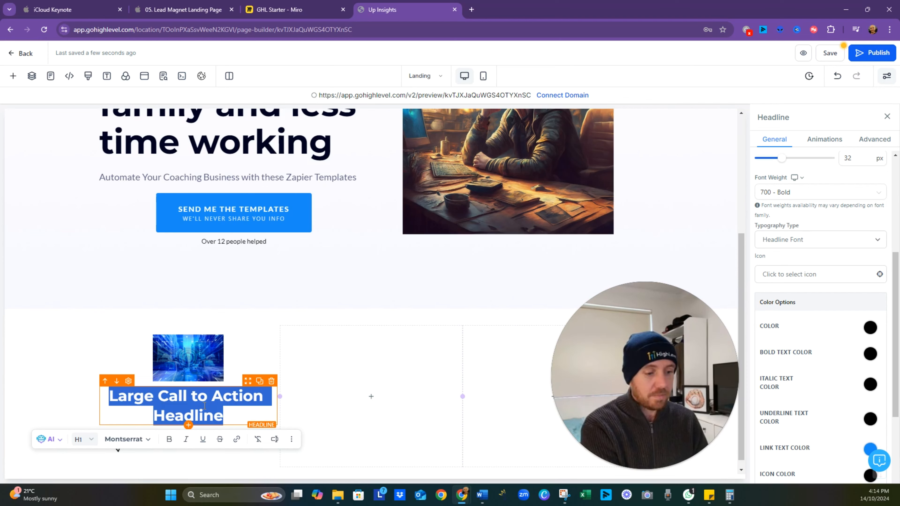
pyautogui.write('Aut')
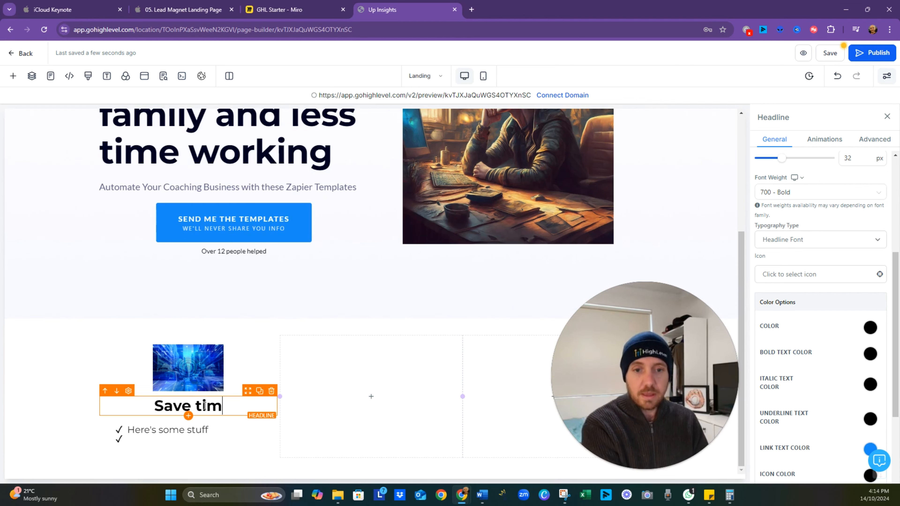
pyautogui.write('e!')
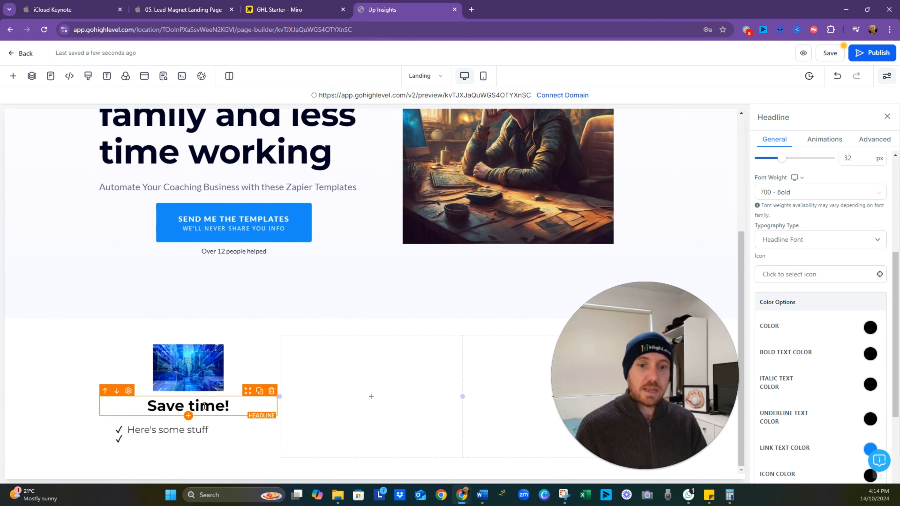
# - Replace the first bullet's text in the first column with "You can do other things instead"
pyautogui.tripleClick(196, 430)
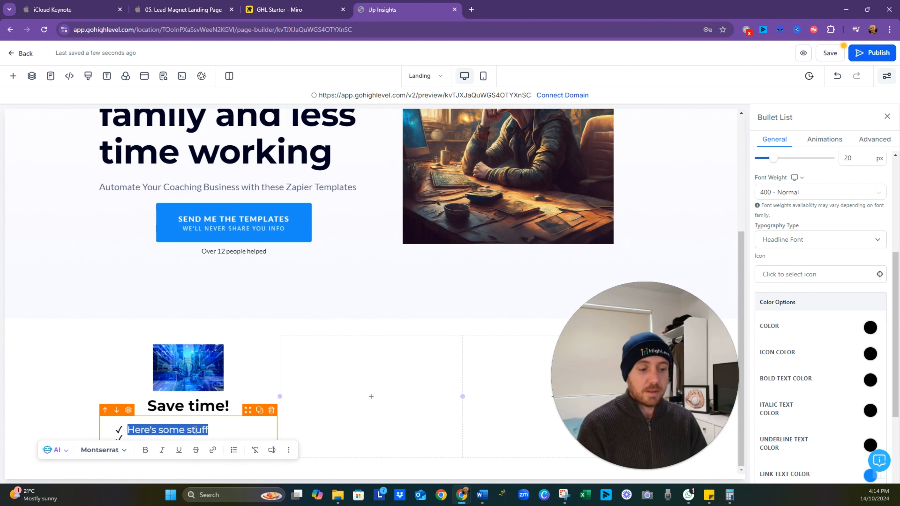
pyautogui.write('You can do o')
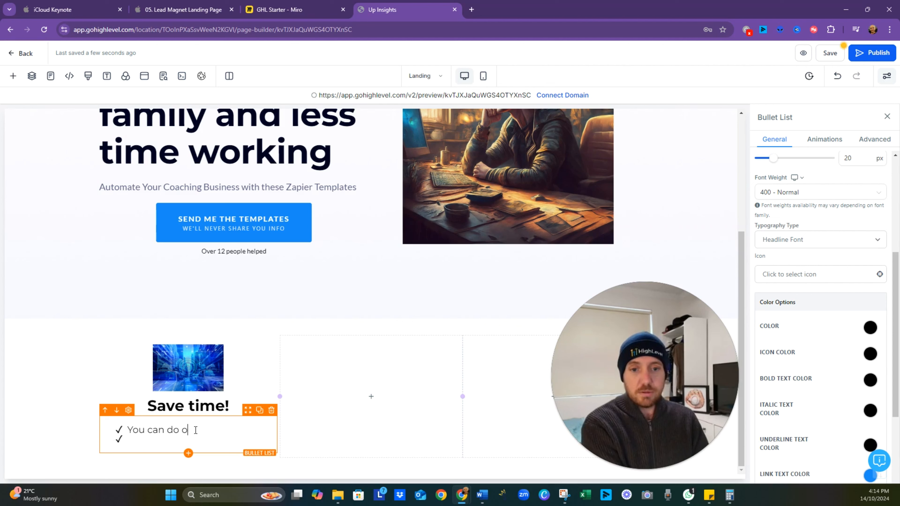
pyautogui.write('ther things instead!')
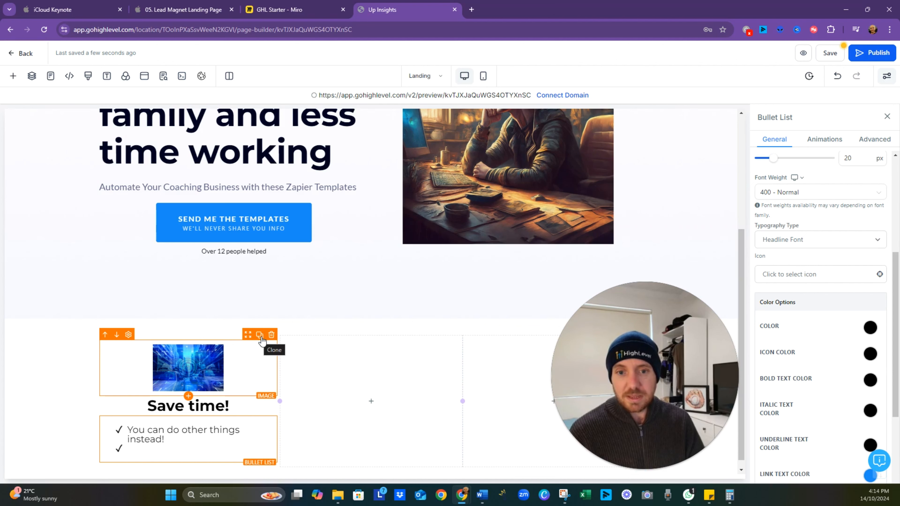
pyautogui.click(260, 335)
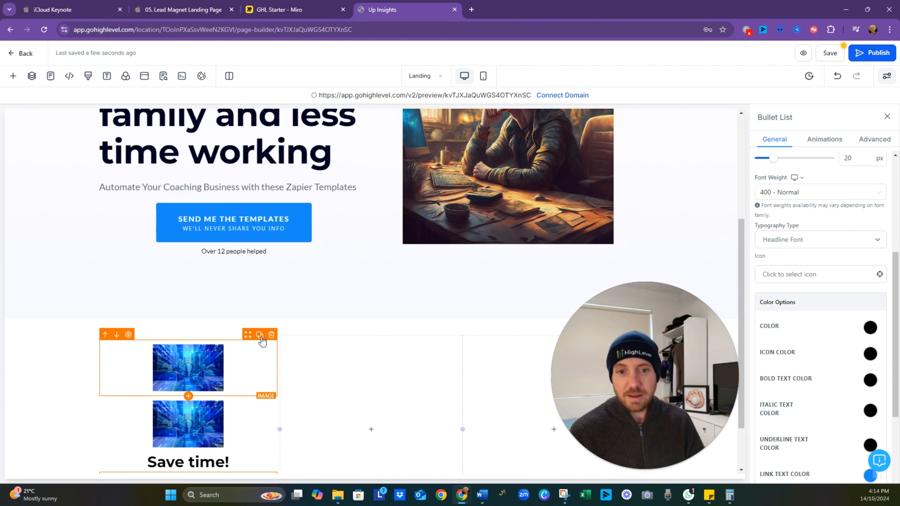
pyautogui.scroll(-1, 261, 342)
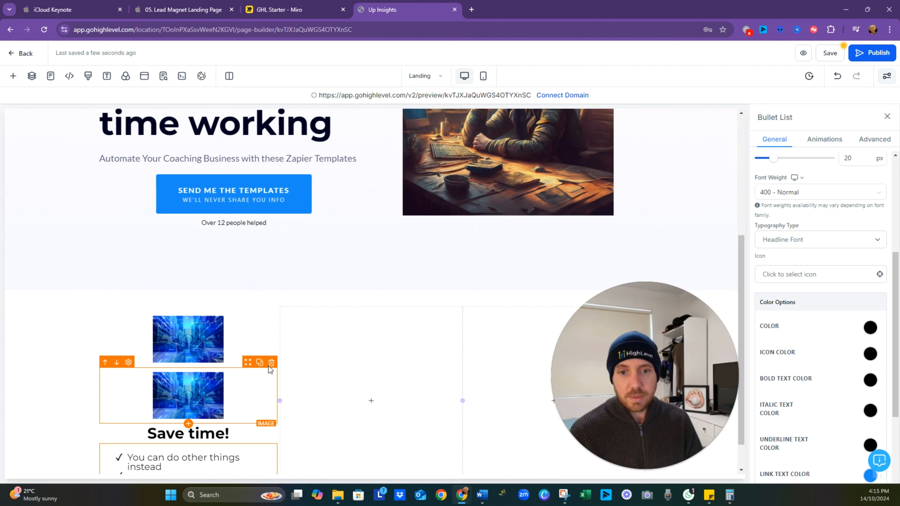
pyautogui.click(270, 364)
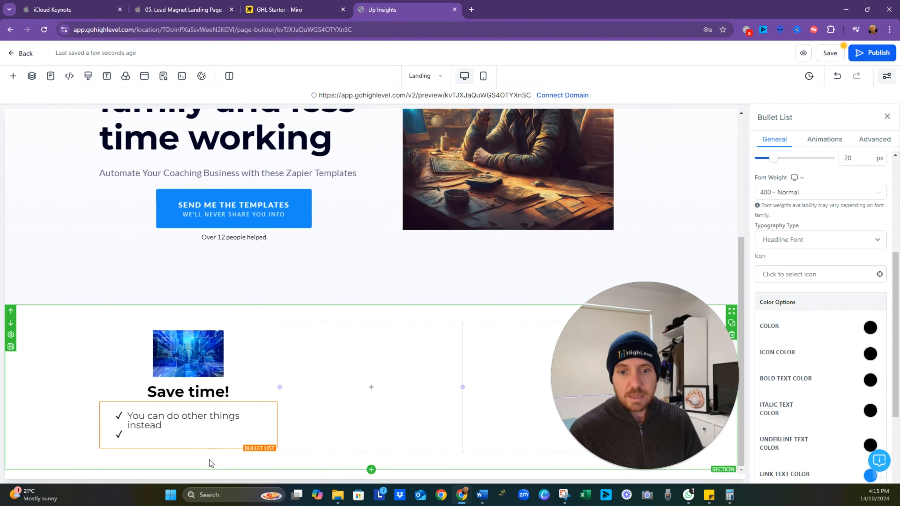
# - Clone the completed first column twice and delete the two empty columns, keeping a three-column row
pyautogui.click(216, 457)
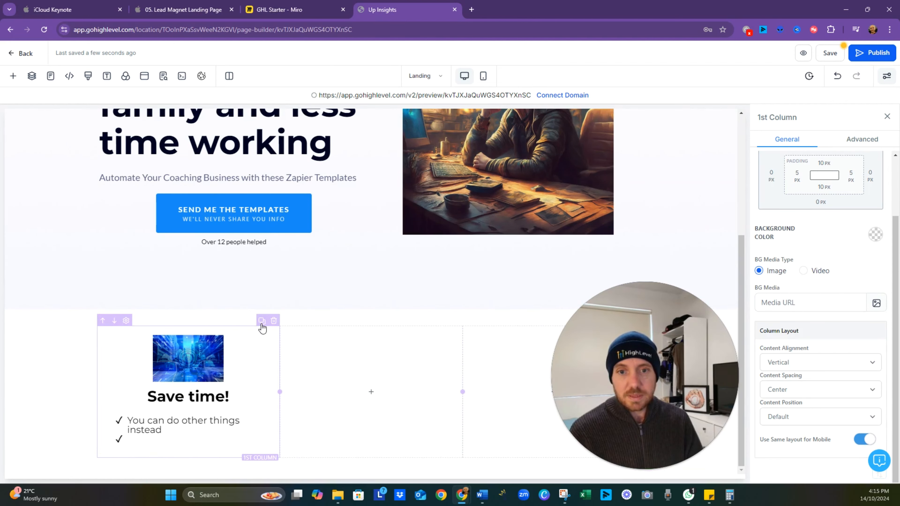
pyautogui.click(262, 320)
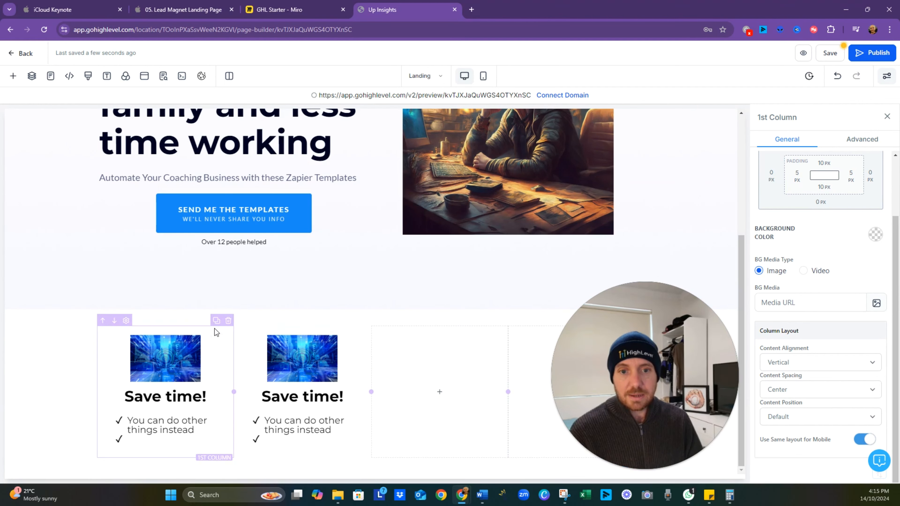
pyautogui.click(216, 320)
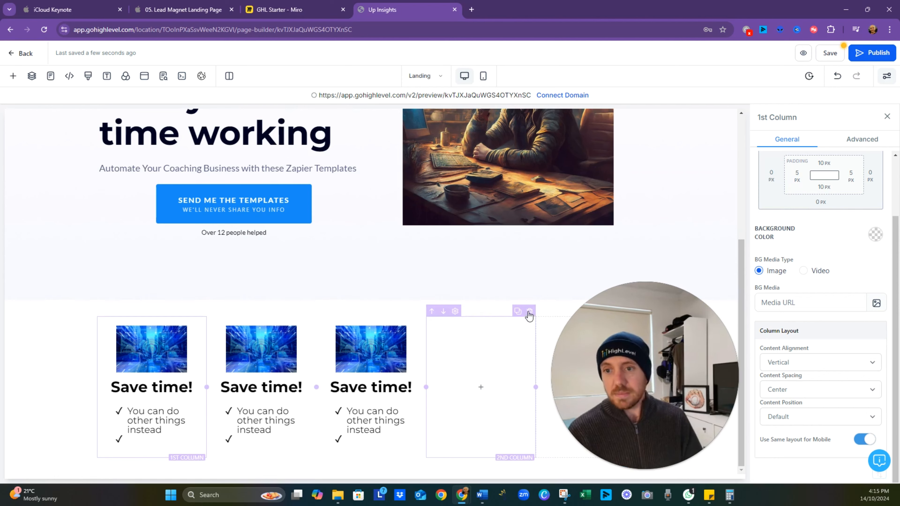
pyautogui.click(530, 311)
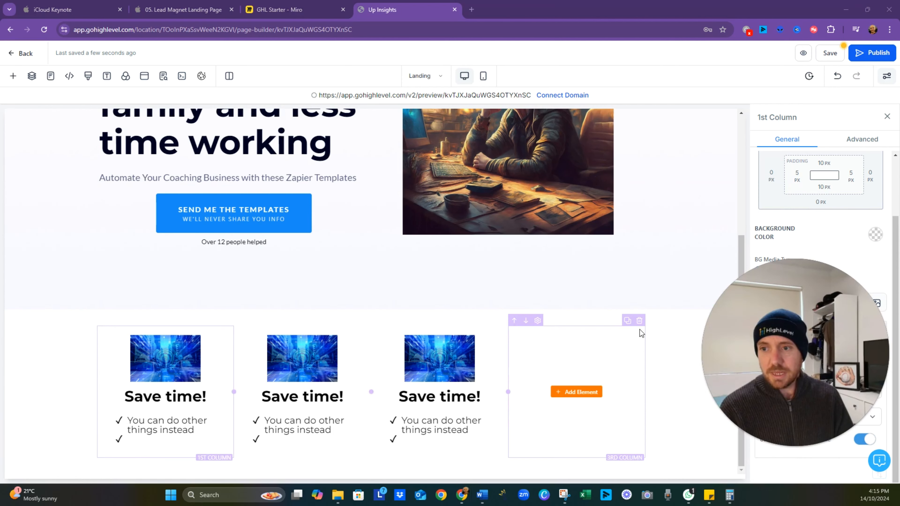
pyautogui.click(640, 321)
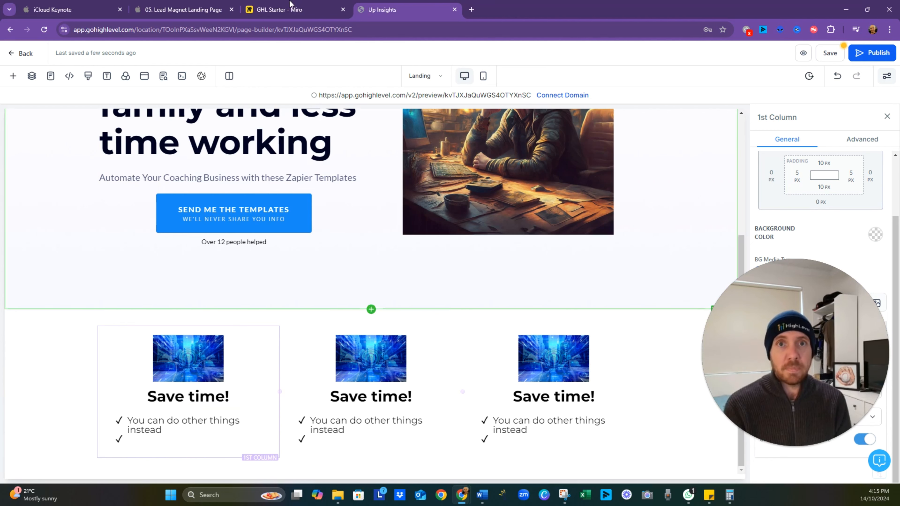
# - Switch to the GHL Starter board in Miro and review its notes on the benefits and testimonials sections
pyautogui.click(283, 10)
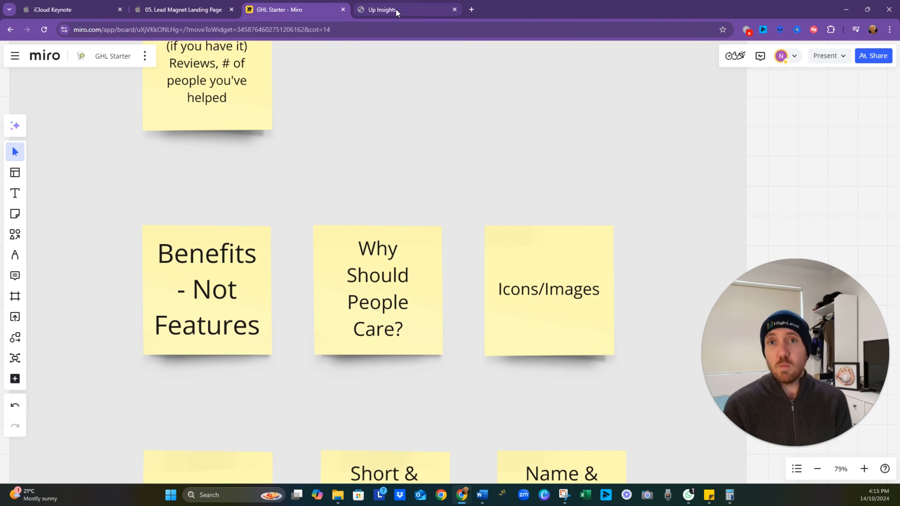
pyautogui.scroll(-3, 418, 353)
pyautogui.moveTo(418, 409); pyautogui.dragTo(387, 254)
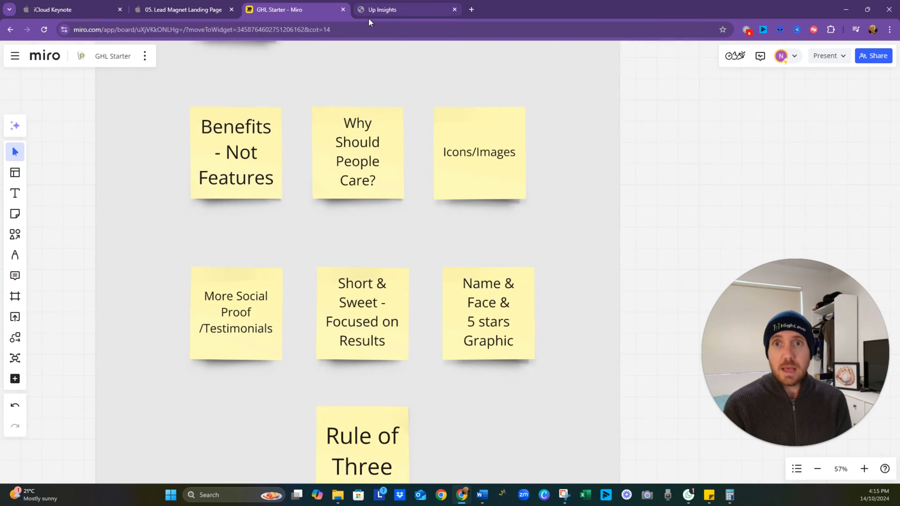
pyautogui.click(375, 11)
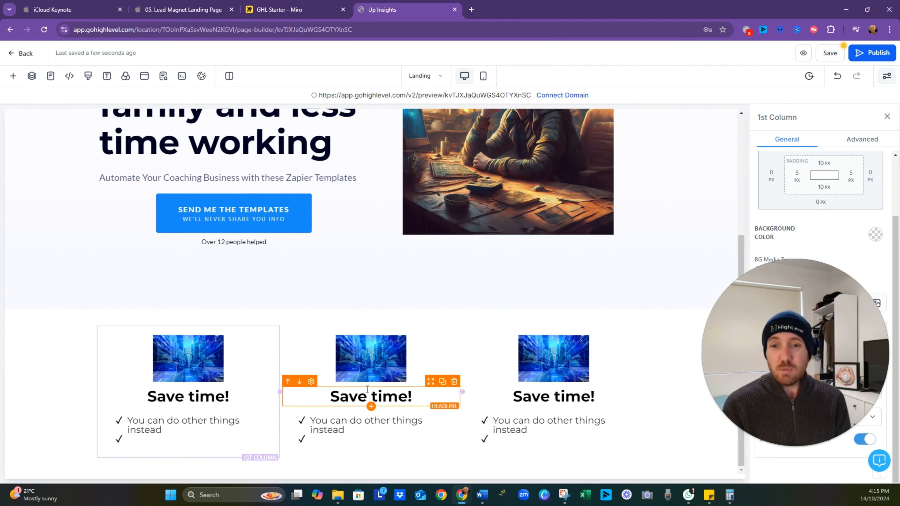
# - Clone the whole three-column benefits section so a second copy sits directly below the first
pyautogui.click(352, 320)
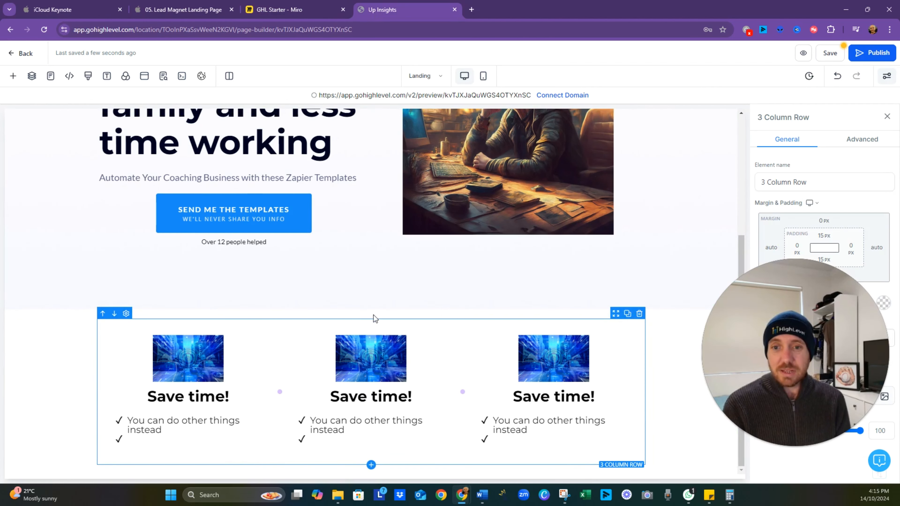
pyautogui.click(687, 383)
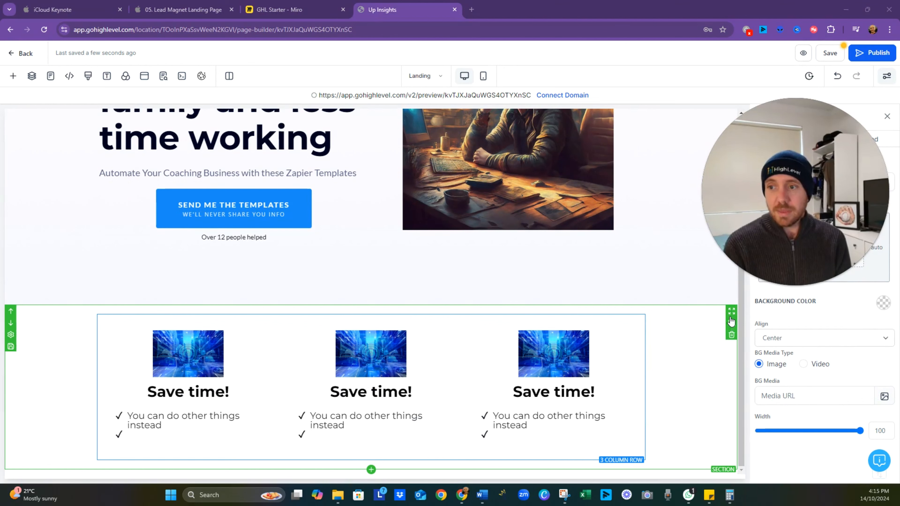
pyautogui.scroll(-1, 726, 341)
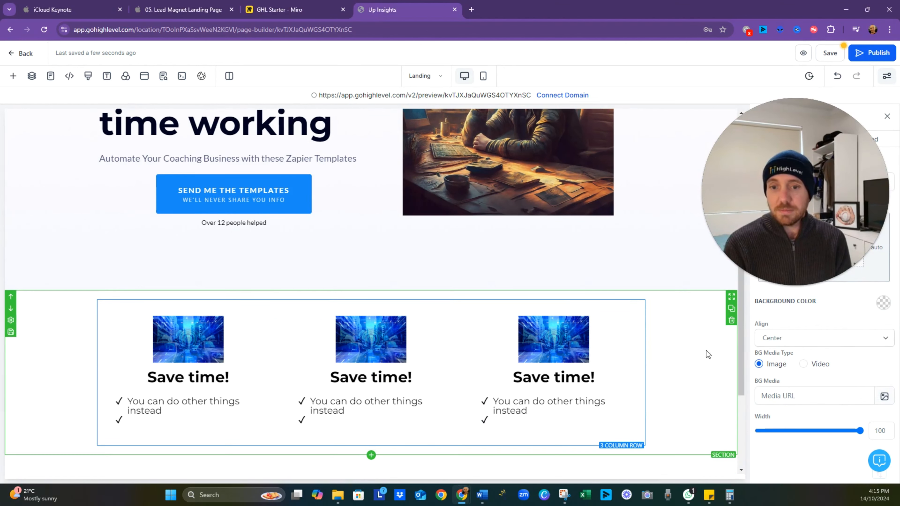
pyautogui.scroll(-5, 378, 453)
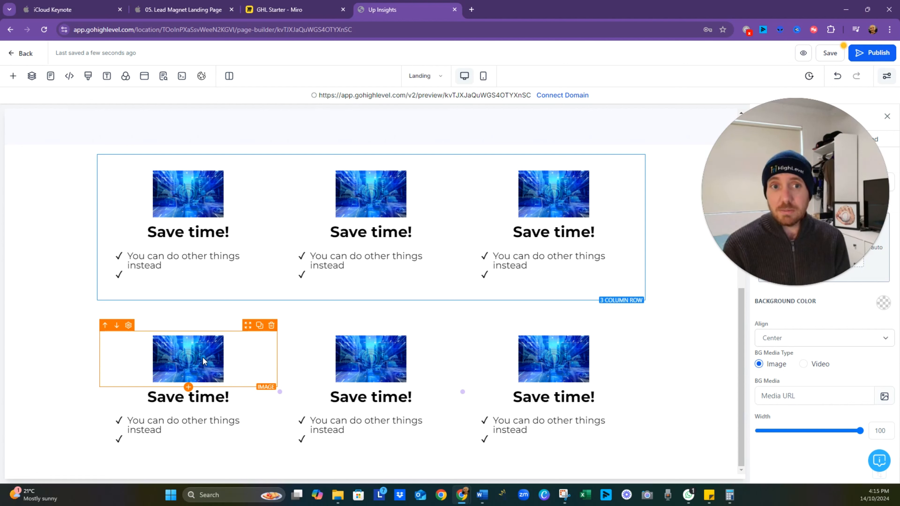
# - Add the light prebuilt Testimonials section "What others are saying" with three testimonials below the benefits content
pyautogui.click(13, 77)
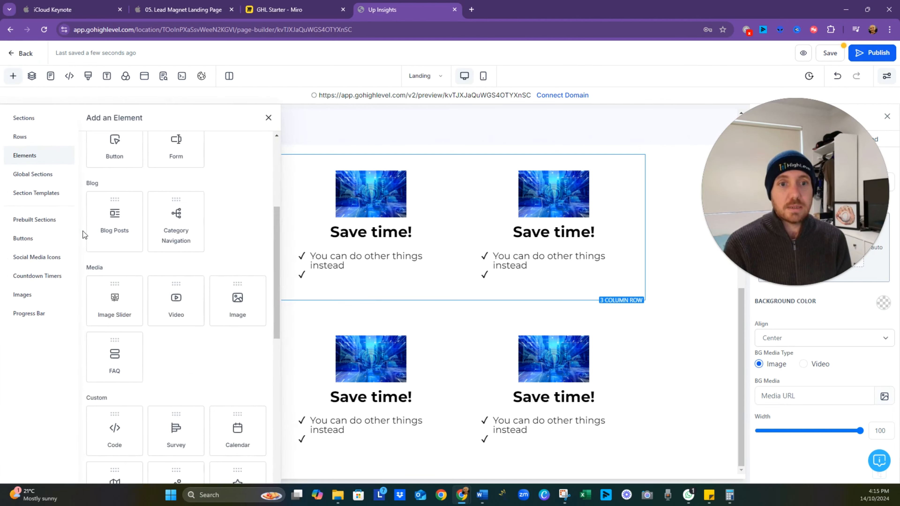
pyautogui.click(55, 222)
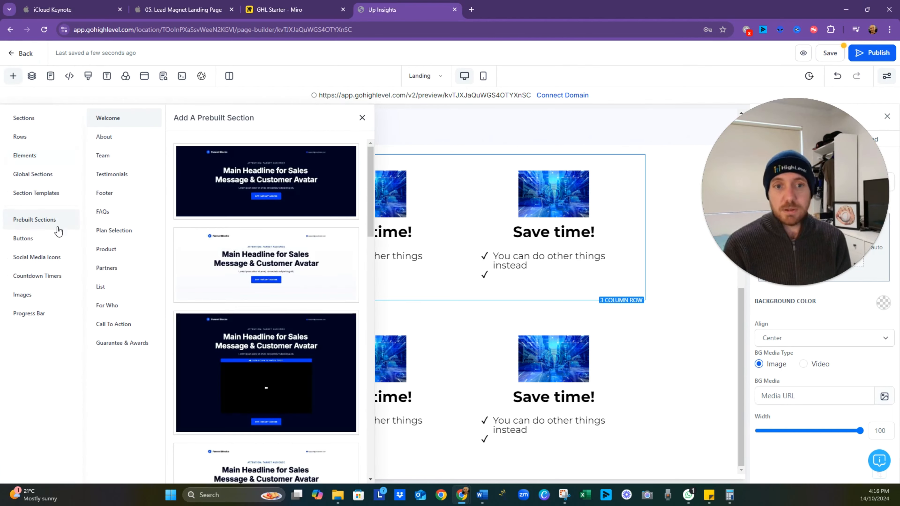
pyautogui.click(120, 175)
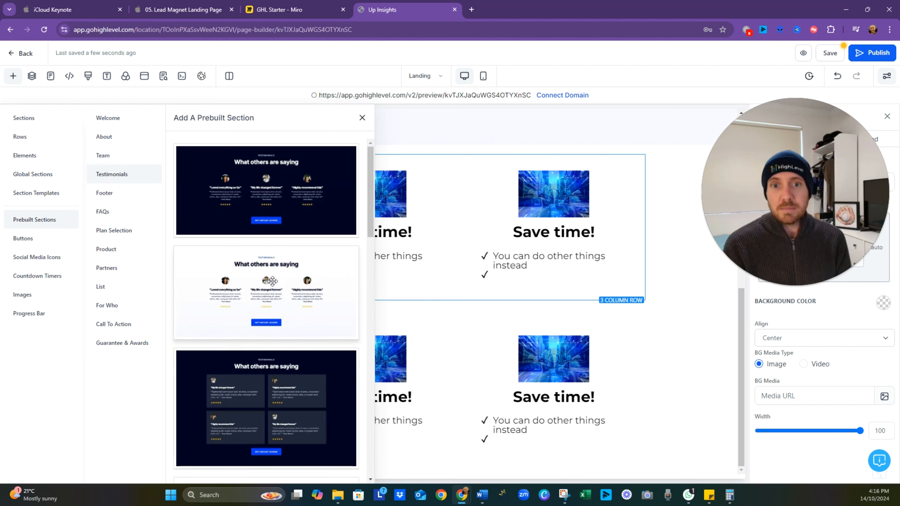
pyautogui.moveTo(265, 280); pyautogui.dragTo(425, 358)
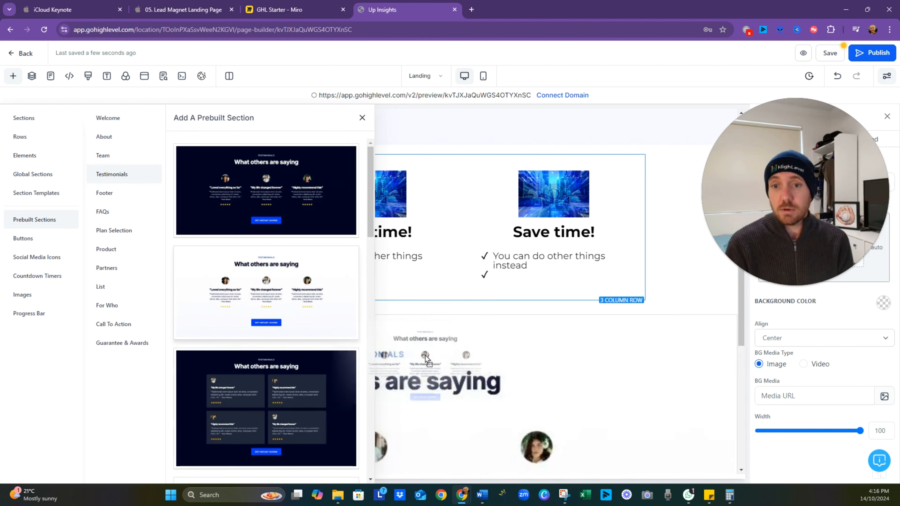
pyautogui.click(312, 244)
pyautogui.click(362, 118)
pyautogui.scroll(-4, 375, 367)
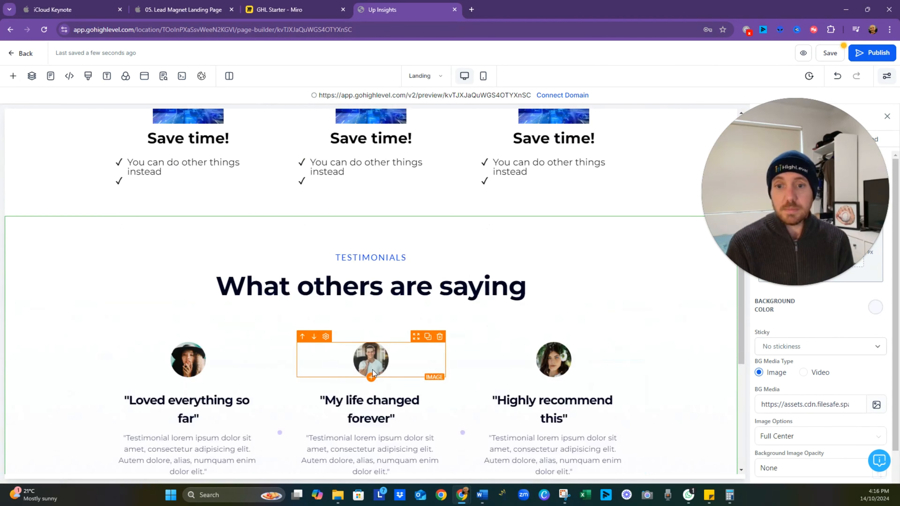
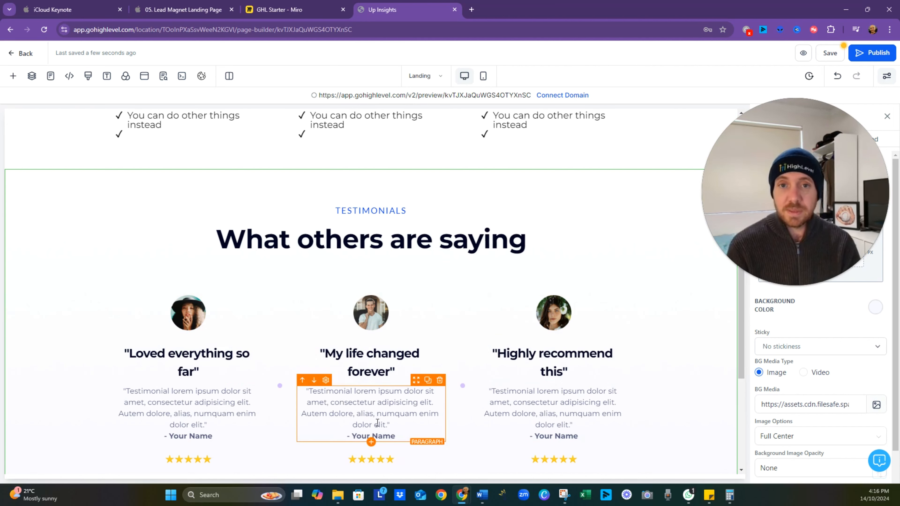
# - Delete the duplicate three-column "Save time!" benefits section below the testimonials section
pyautogui.scroll(-8, 399, 315)
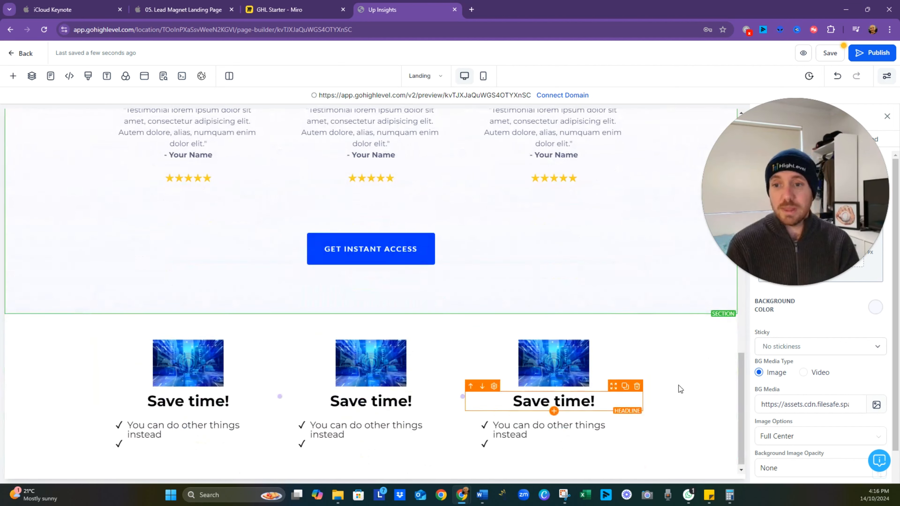
pyautogui.click(731, 346)
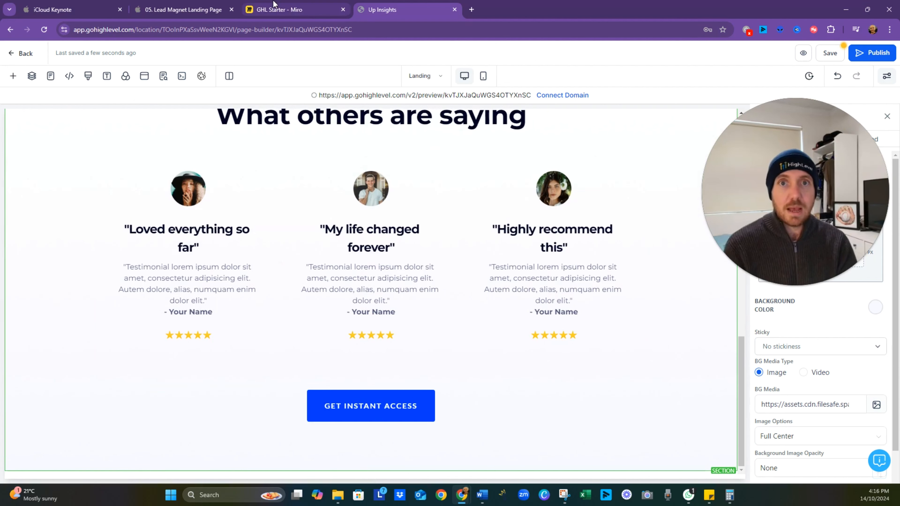
# - Compare the Miro board's testimonial and Rule of Three notes with the landing page's benefits and testimonials sections
pyautogui.click(282, 10)
pyautogui.scroll(-3, 393, 298)
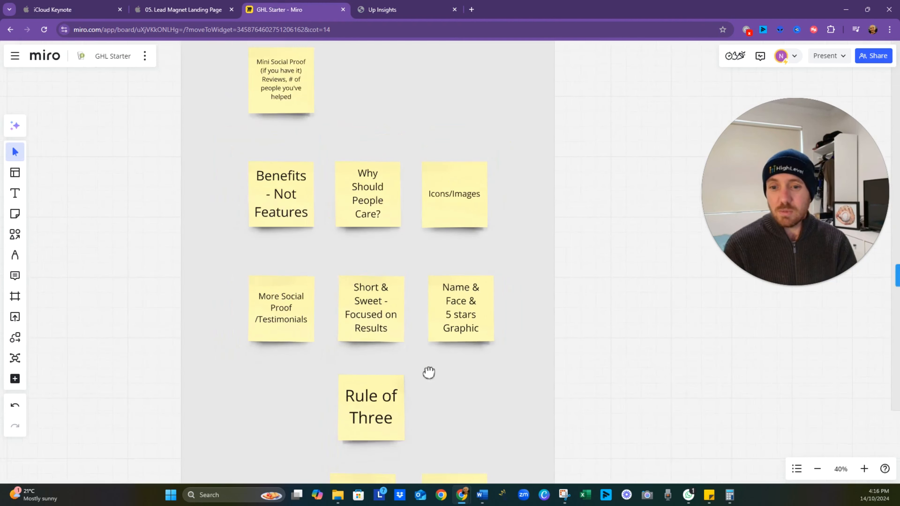
pyautogui.moveTo(428, 372); pyautogui.dragTo(406, 221)
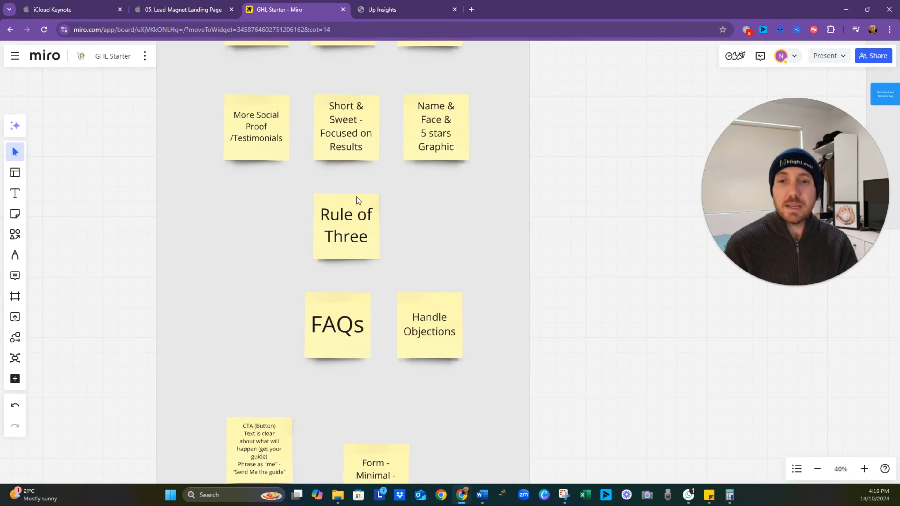
pyautogui.click(376, 9)
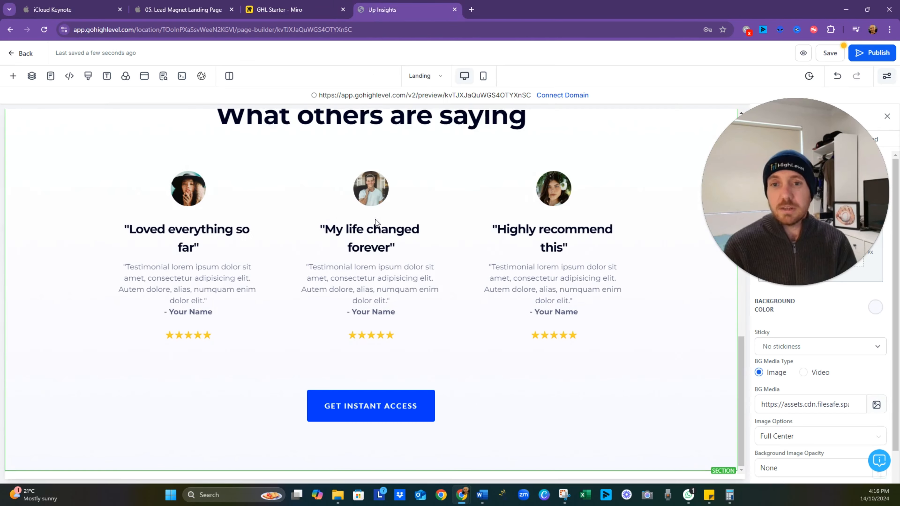
pyautogui.scroll(9, 365, 262)
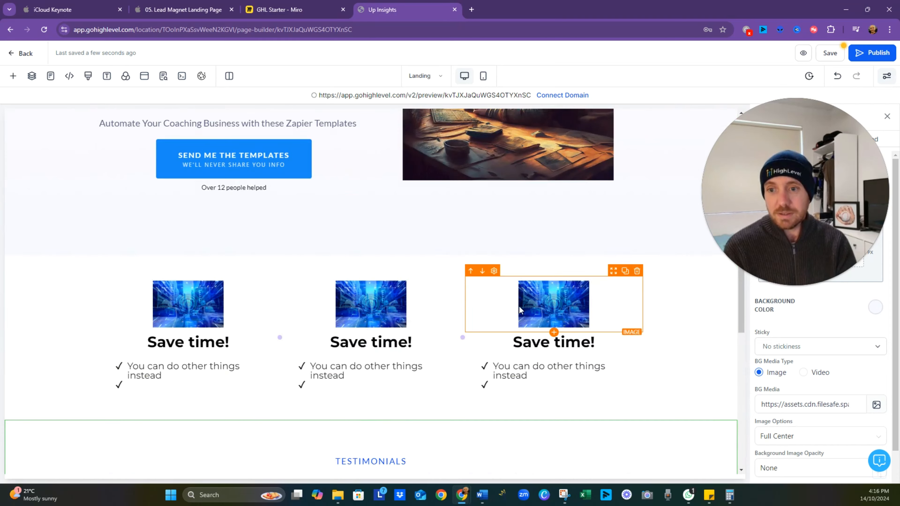
pyautogui.scroll(-6, 528, 371)
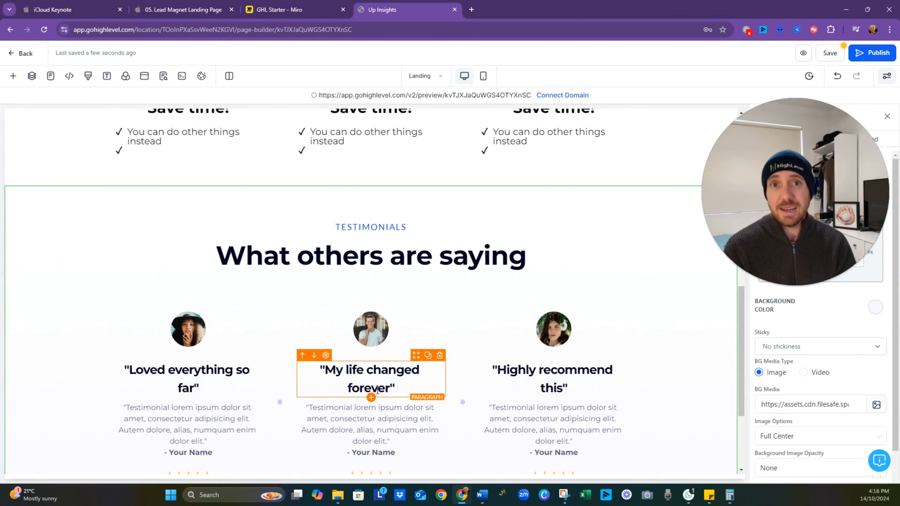
pyautogui.scroll(-4, 369, 294)
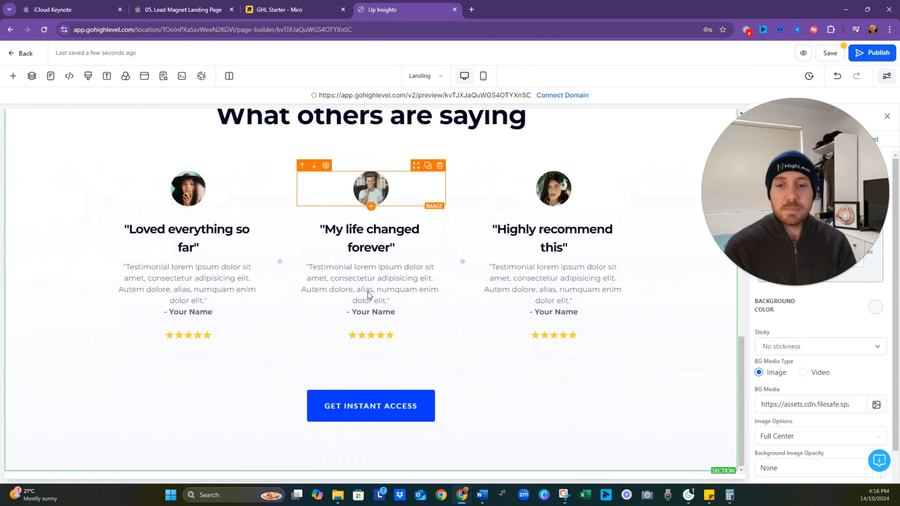
# - Switch to the GHL Starter board in Miro and examine the FAQs and Handle Objections notes
pyautogui.click(301, 10)
pyautogui.scroll(-1, 327, 334)
pyautogui.moveTo(365, 408); pyautogui.dragTo(364, 337)
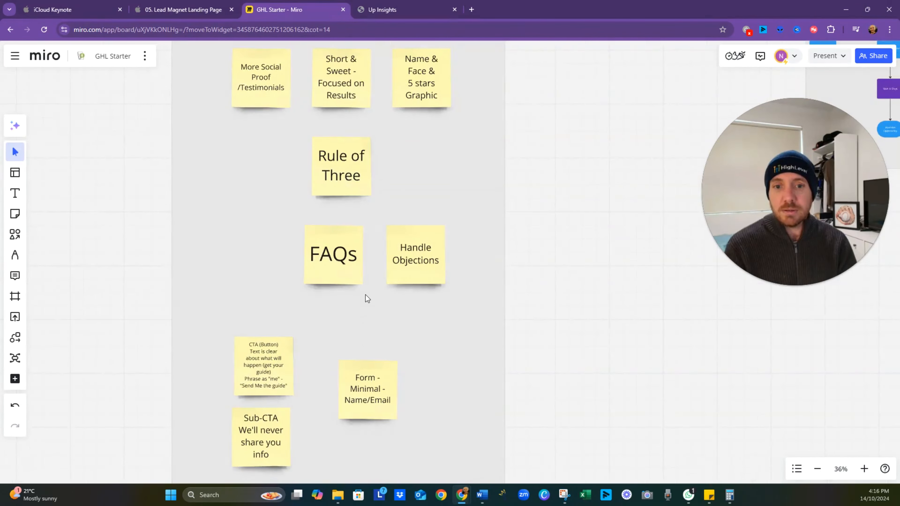
pyautogui.scroll(3, 366, 295)
pyautogui.scroll(2, 366, 294)
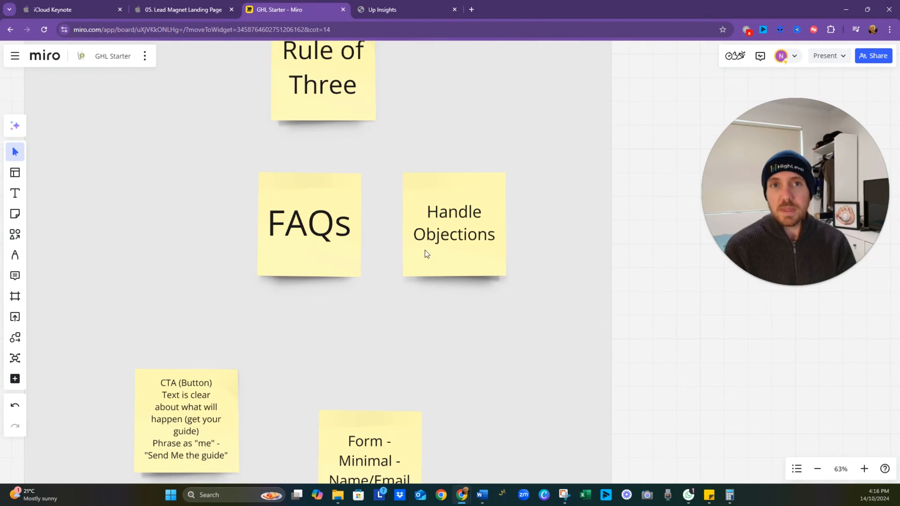
# - Switch back to the HighLevel page builder and add the dark prebuilt Frequently Asked Questions section below the testimonials
pyautogui.click(389, 10)
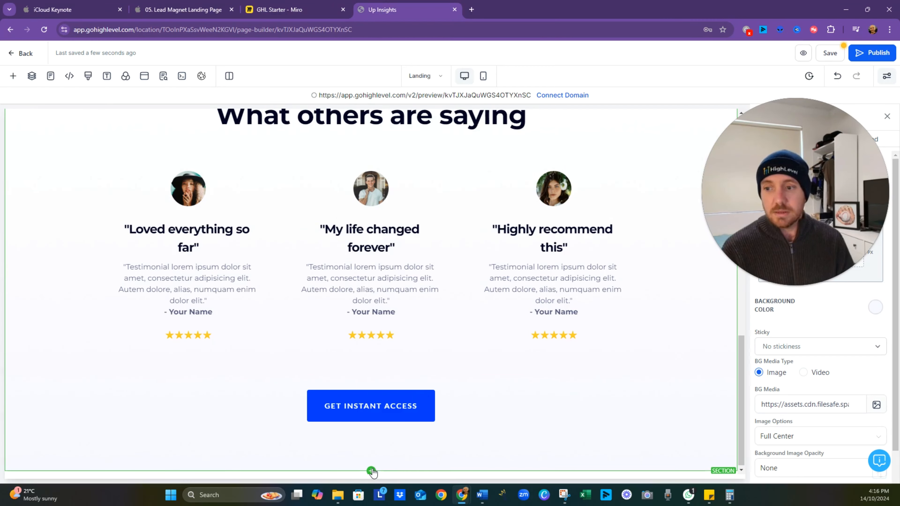
pyautogui.click(13, 76)
pyautogui.click(104, 213)
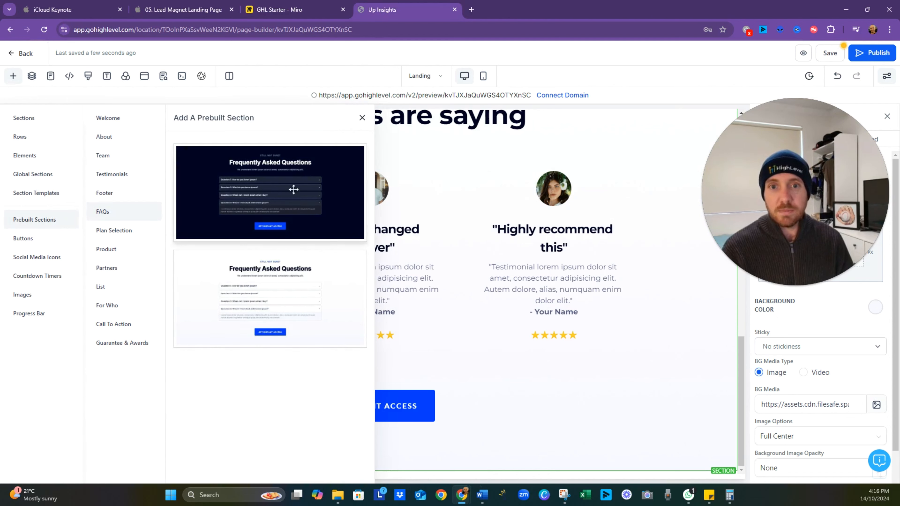
pyautogui.moveTo(354, 241); pyautogui.dragTo(466, 477)
pyautogui.click(362, 118)
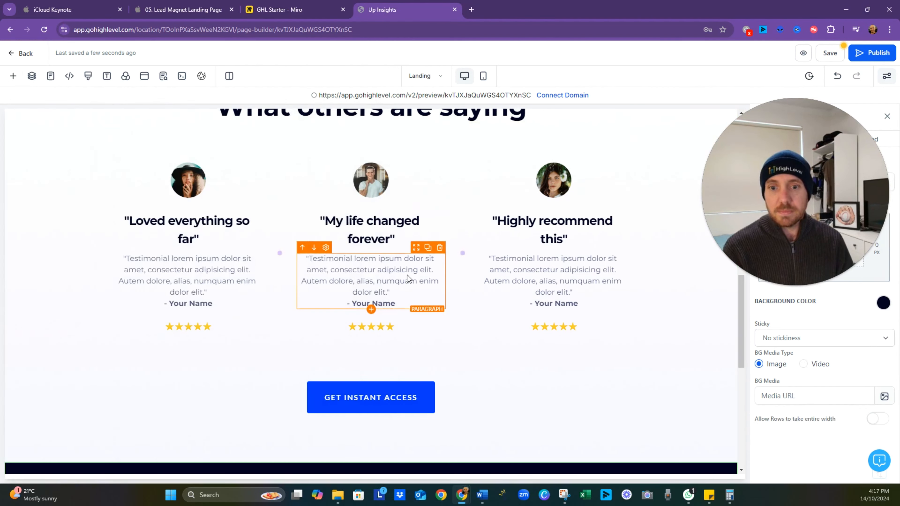
pyautogui.scroll(-5, 410, 325)
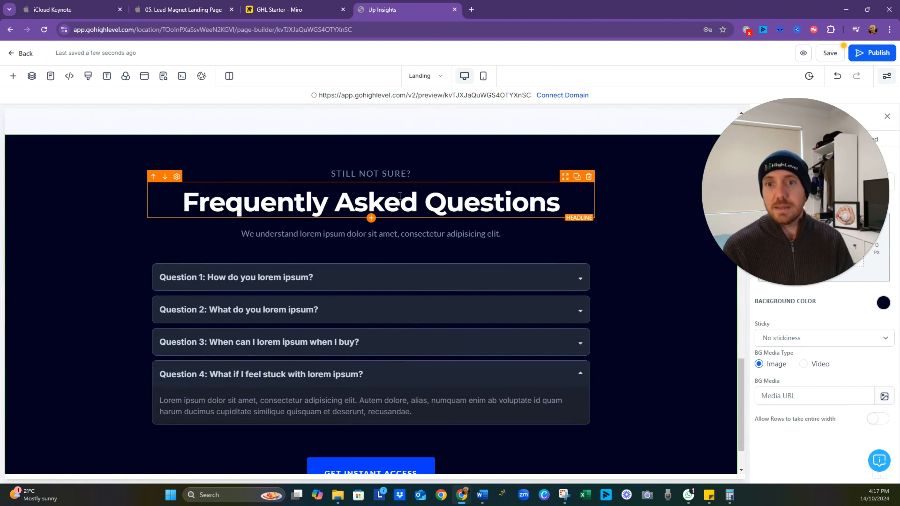
# - Open the FAQ element's settings and expand list items 1, 2 and 3 in turn
pyautogui.click(412, 271)
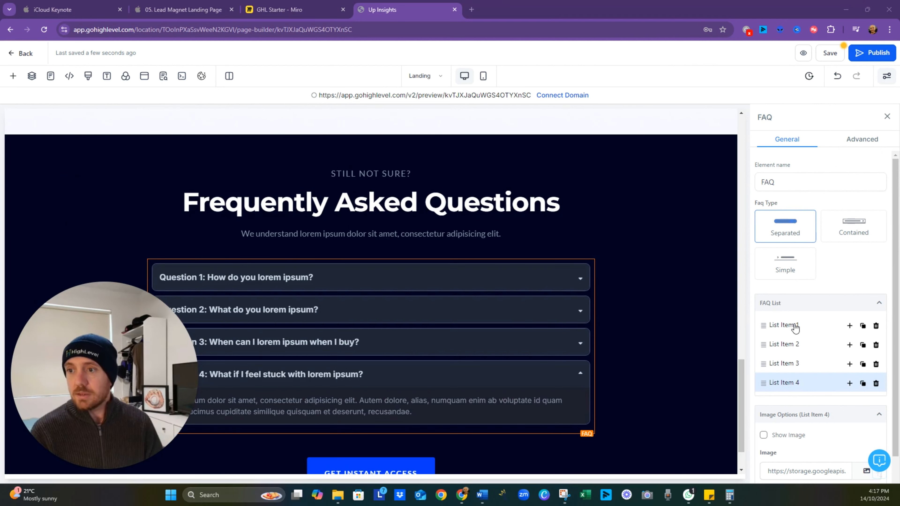
pyautogui.click(794, 327)
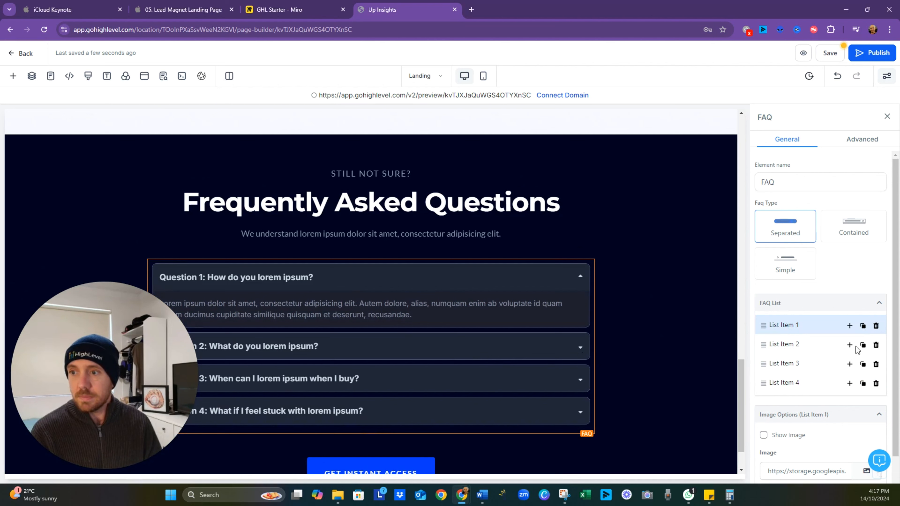
pyautogui.click(788, 347)
pyautogui.click(790, 365)
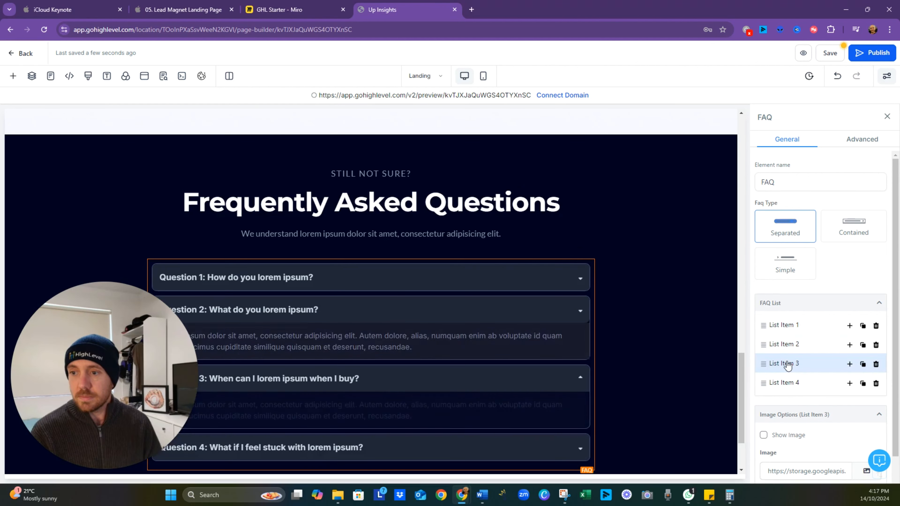
pyautogui.scroll(-1, 789, 365)
pyautogui.scroll(1, 788, 365)
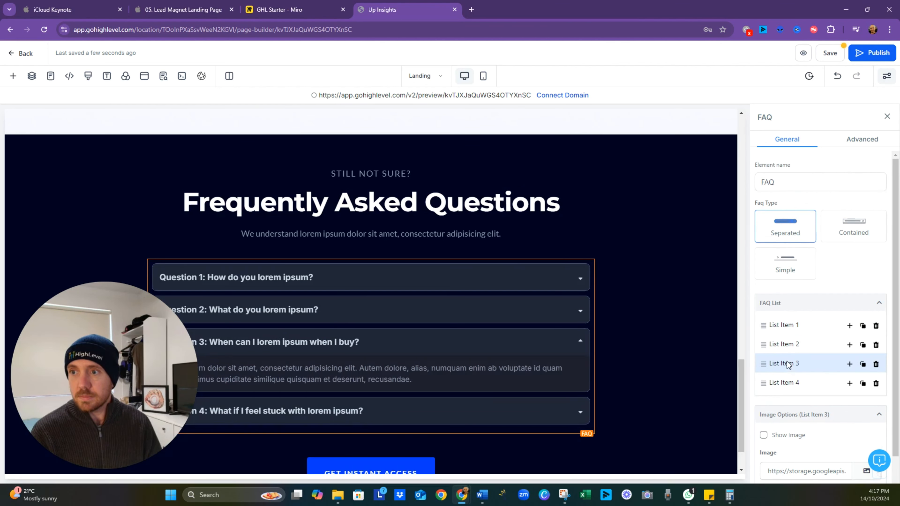
# - Try the Contained and Simple FAQ types and return the element to Separated
pyautogui.click(850, 233)
pyautogui.click(794, 274)
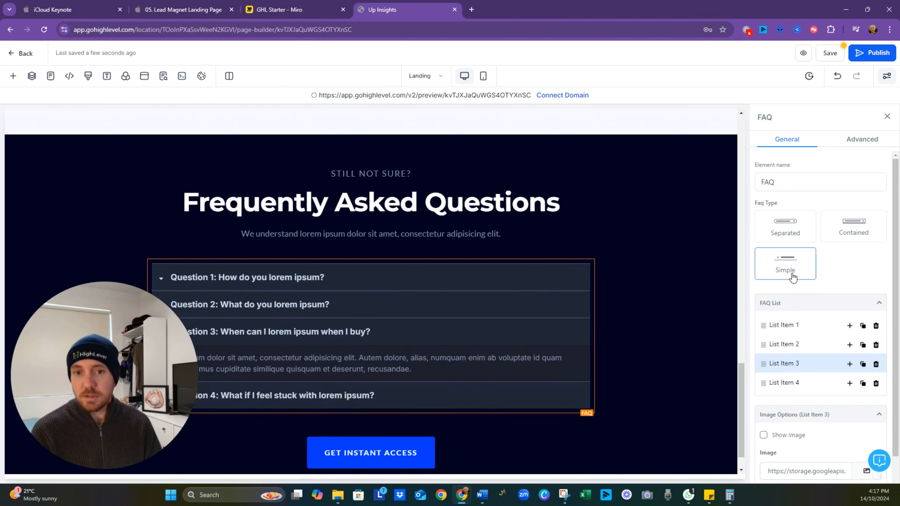
pyautogui.click(794, 229)
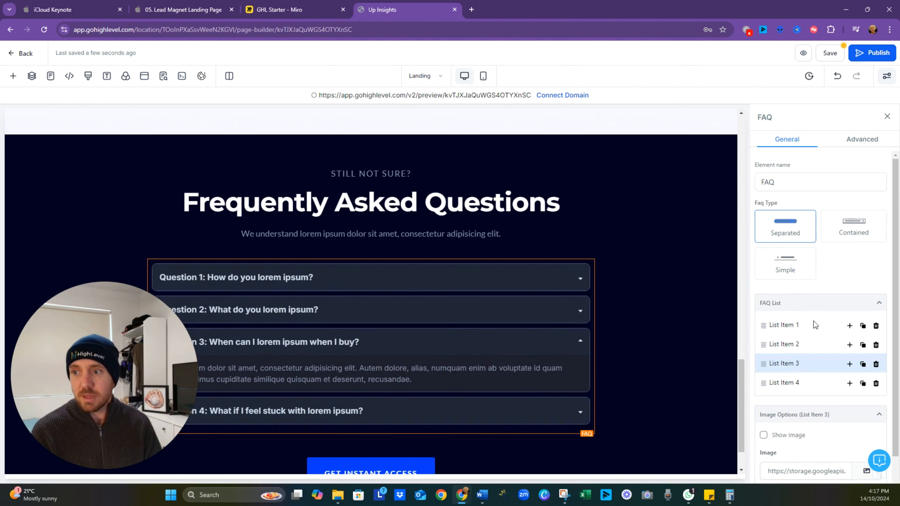
# - Insert an extra FAQ item after list item 1 and delete it again
pyautogui.click(850, 326)
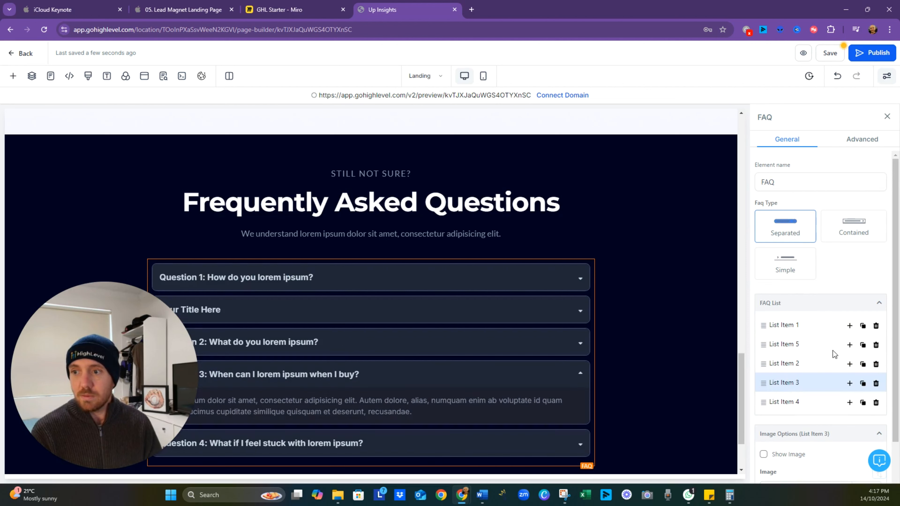
pyautogui.click(876, 347)
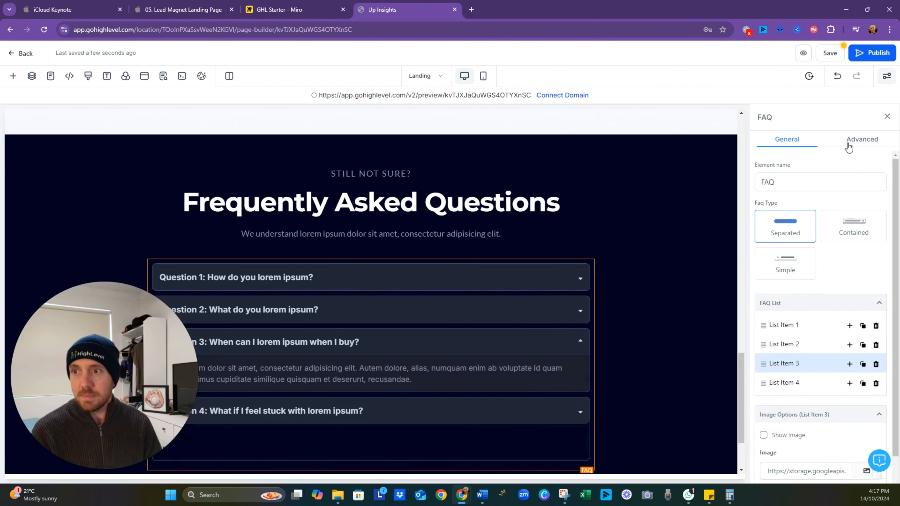
# - Replace the placeholder answer under Question 3 with "Yes you can"
pyautogui.click(863, 140)
pyautogui.scroll(-10, 824, 264)
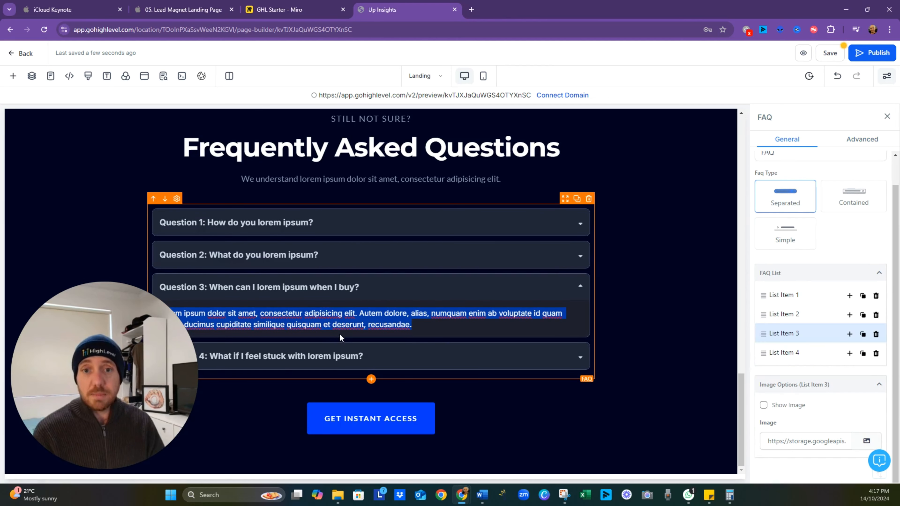
pyautogui.click(344, 290)
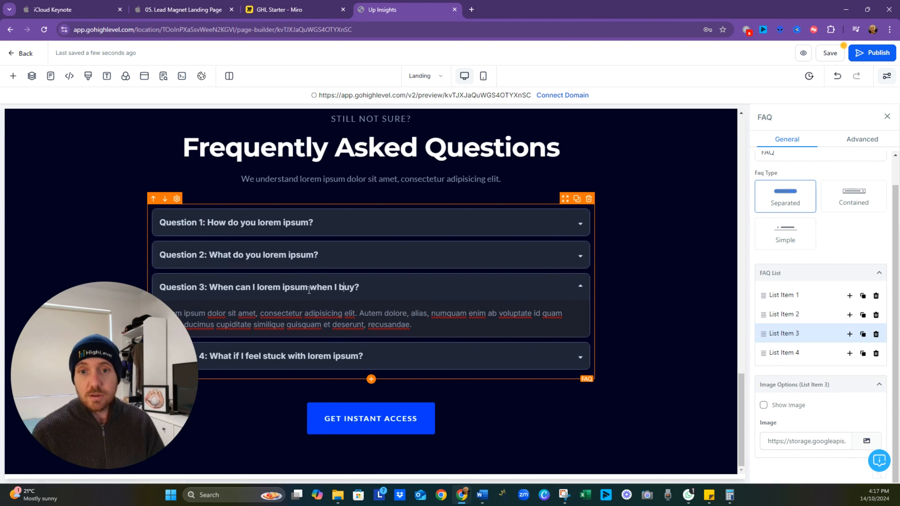
pyautogui.tripleClick(295, 322)
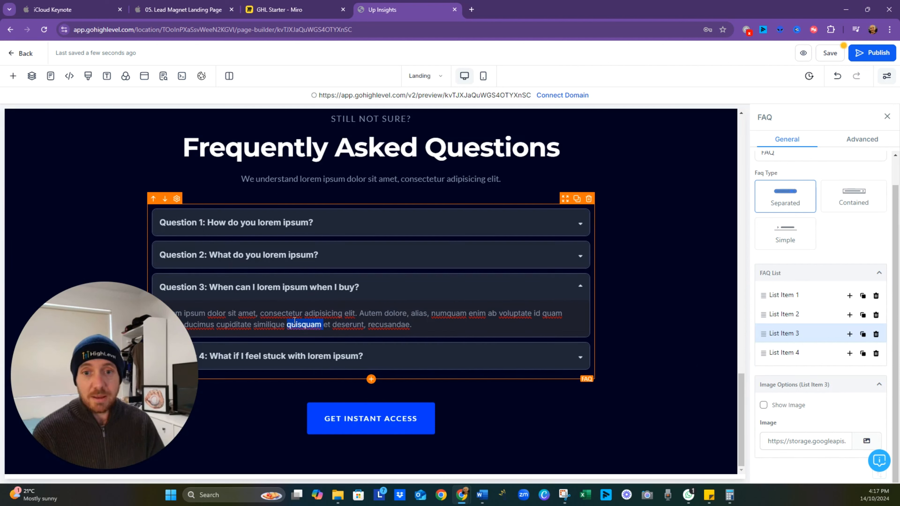
pyautogui.write('You can')
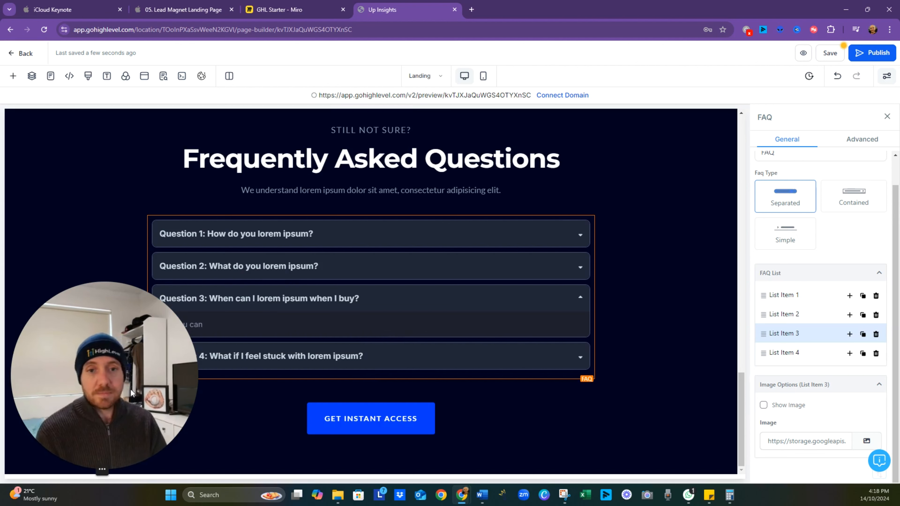
# - Replace "lorem ipsum" in the third FAQ question so it reads "Question 3: When can I get results when I buy?"
pyautogui.doubleClick(306, 298)
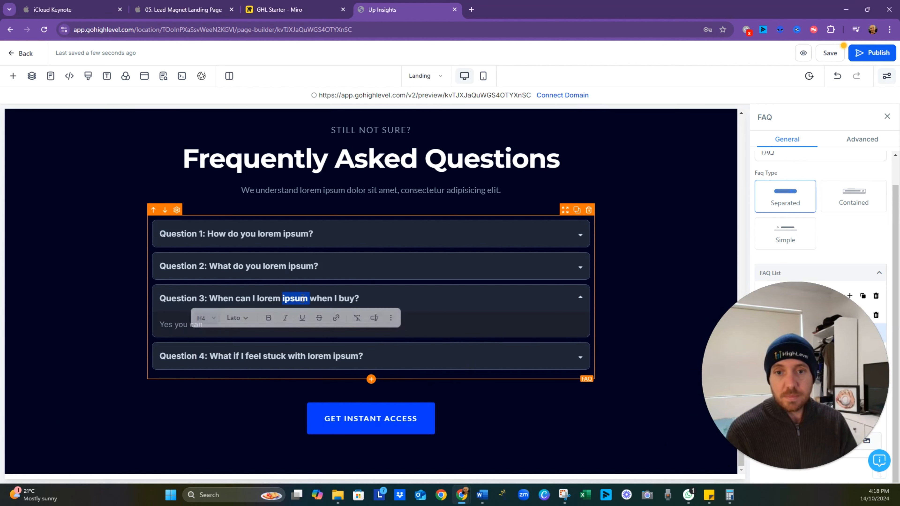
pyautogui.click(310, 298)
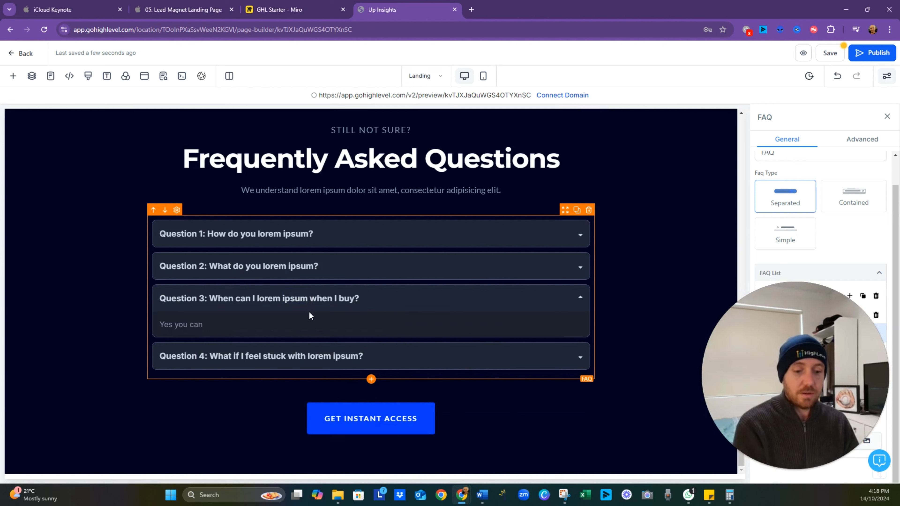
pyautogui.hotkey('ctrl', 'shift', 'Left')
pyautogui.hotkey('ctrl', 'shift', 'Left')
pyautogui.write('get rsults')
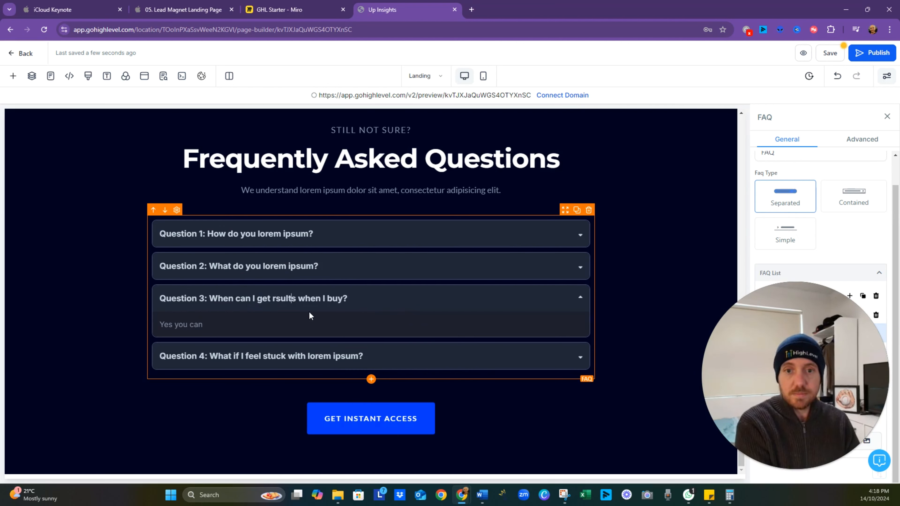
pyautogui.press('Left')
pyautogui.press('Left')
pyautogui.press('Left')
pyautogui.press('Left')
pyautogui.press('Left')
pyautogui.write('e')
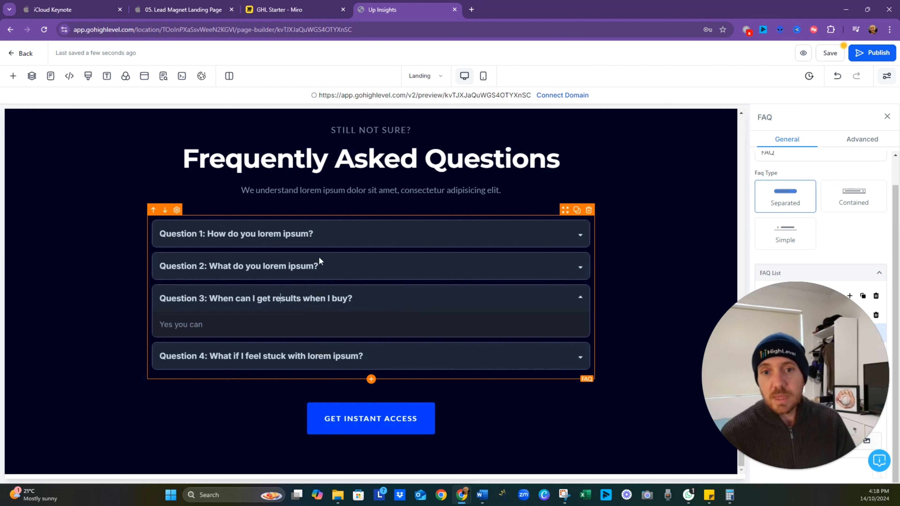
# - Replace the second FAQ question's title with the sample text "adasdasd"
pyautogui.tripleClick(312, 266)
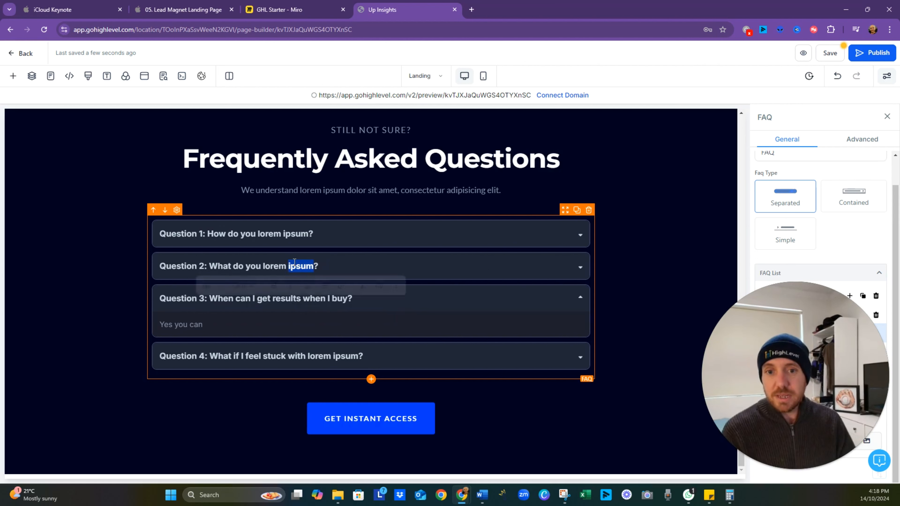
pyautogui.write('adasdasd')
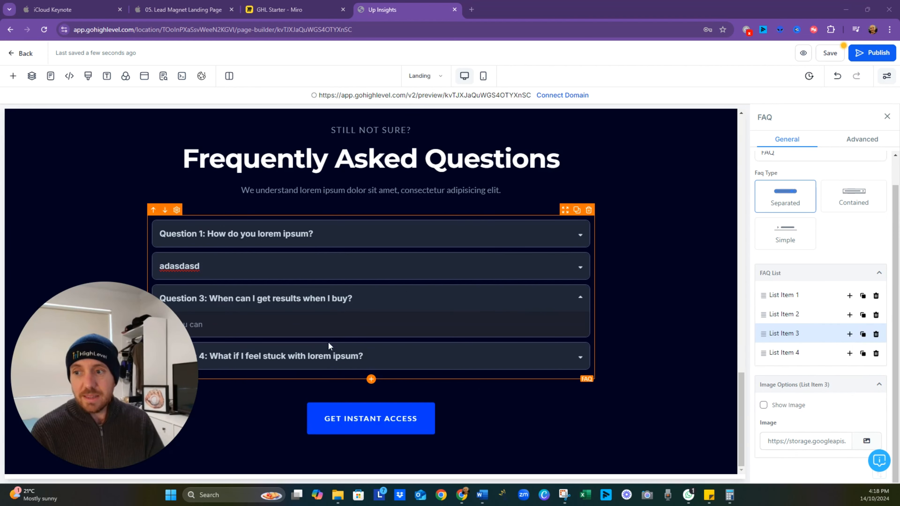
# - Expand list item 2, try replacing its answer with the sample text "asdadsd", and undo that replacement
pyautogui.click(789, 315)
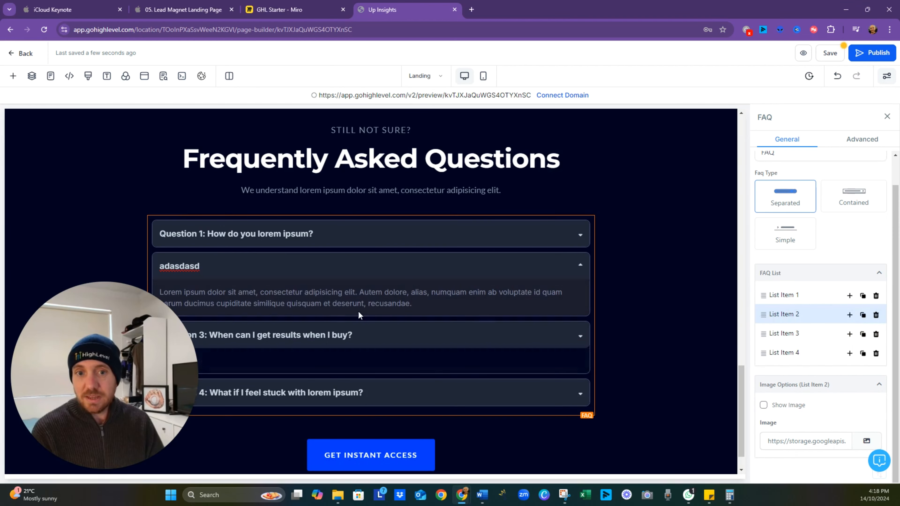
pyautogui.doubleClick(305, 295)
pyautogui.hotkey('ctrl', 'a')
pyautogui.write('asd')
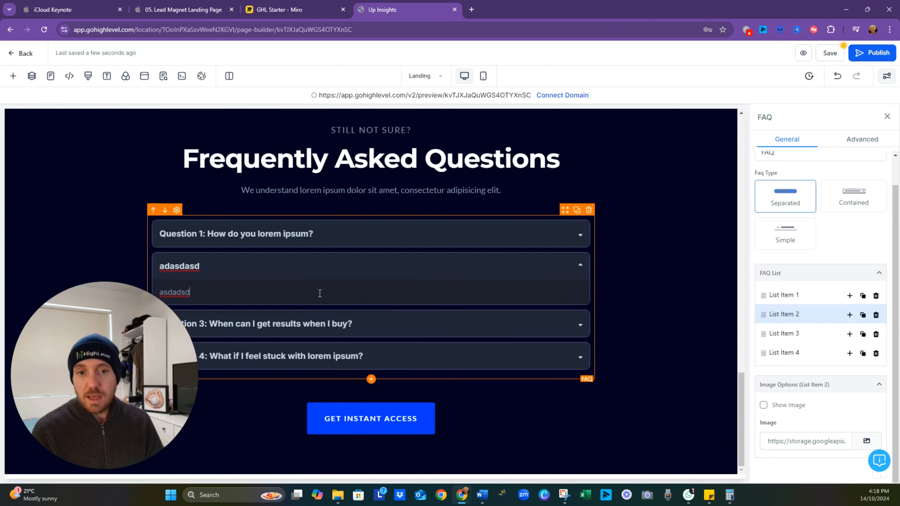
pyautogui.hotkey('ctrl', 'z')
pyautogui.click(295, 265)
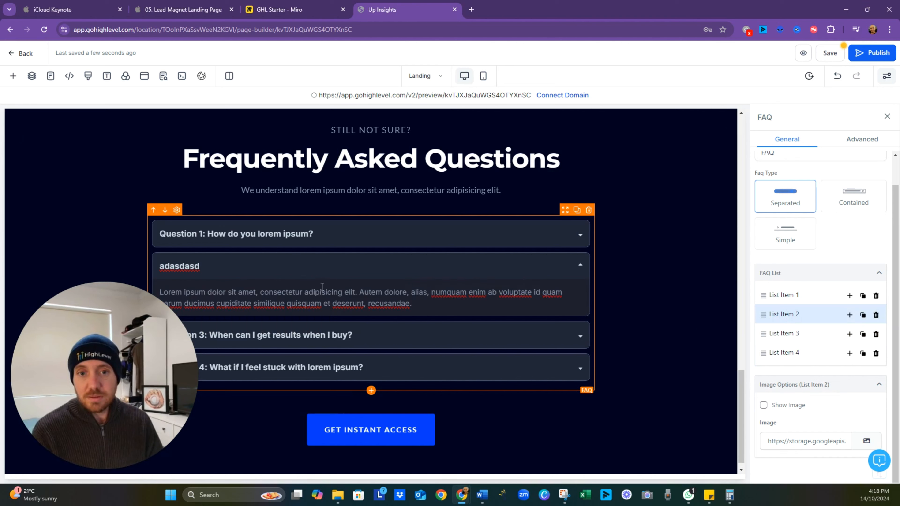
# - Replace the second FAQ title with a copy of the first question's title, renumbered to read "Question 2: How do you lorem ipsum?"
pyautogui.tripleClick(196, 265)
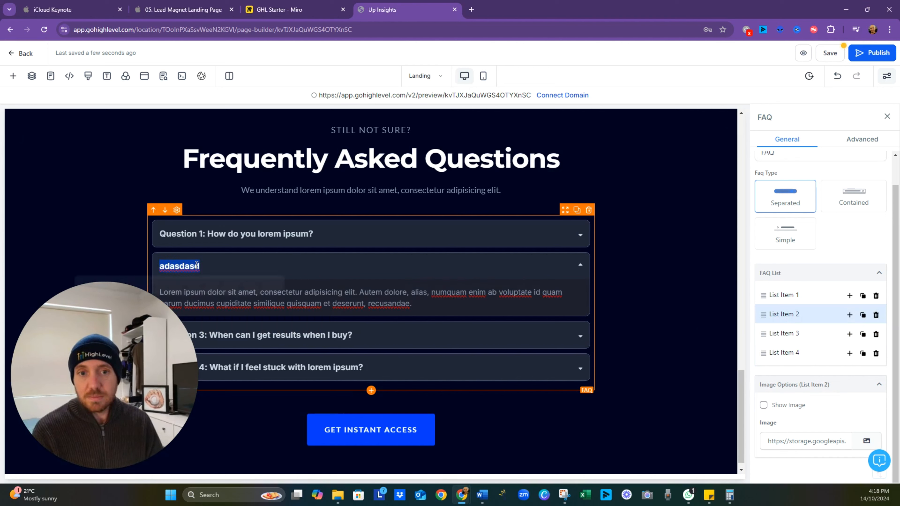
pyautogui.tripleClick(267, 233)
pyautogui.hotkey('ctrl', 'c')
pyautogui.doubleClick(199, 266)
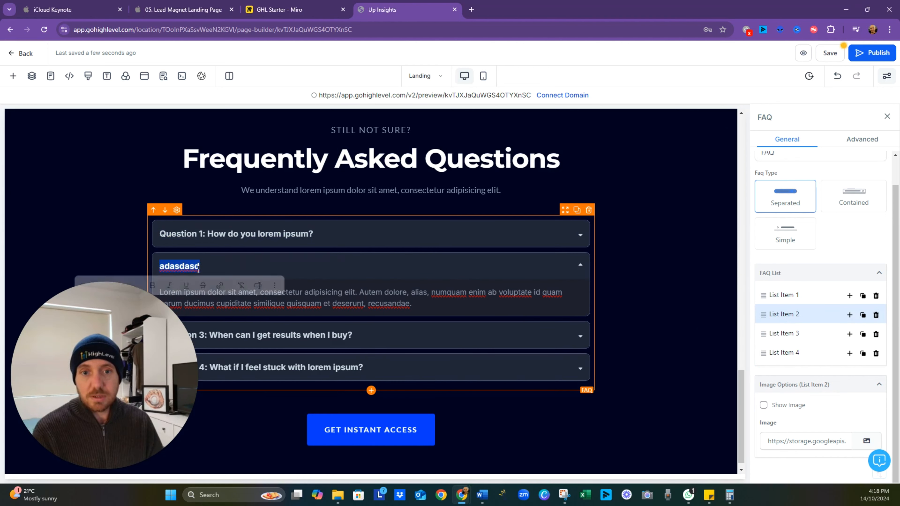
pyautogui.hotkey('ctrl', 'v')
pyautogui.doubleClick(201, 266)
pyautogui.write('2')
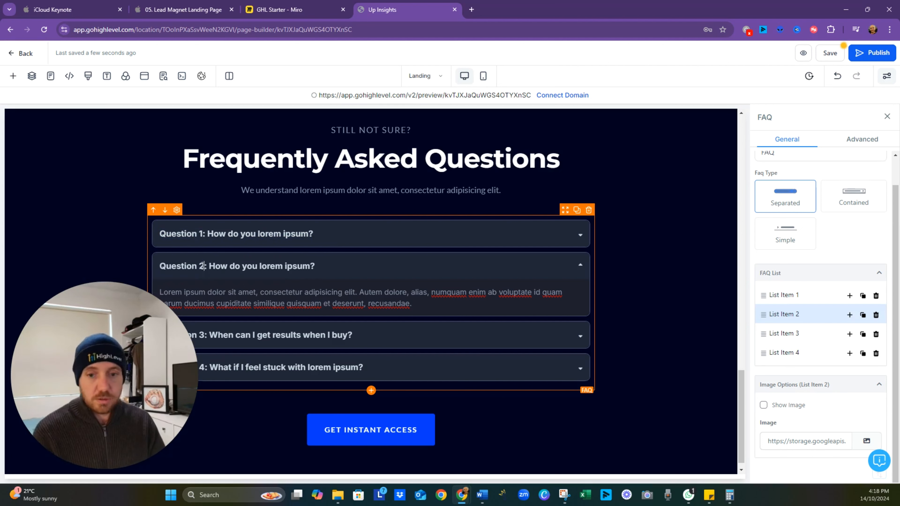
pyautogui.click(628, 276)
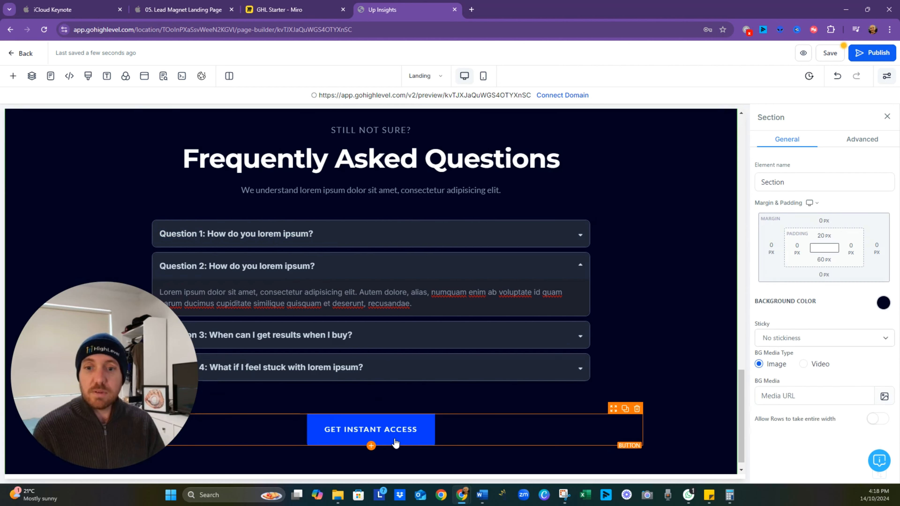
# - Delete the "Get Instant Access" button below the testimonials, along with the empty column it leaves behind
pyautogui.scroll(3, 361, 232)
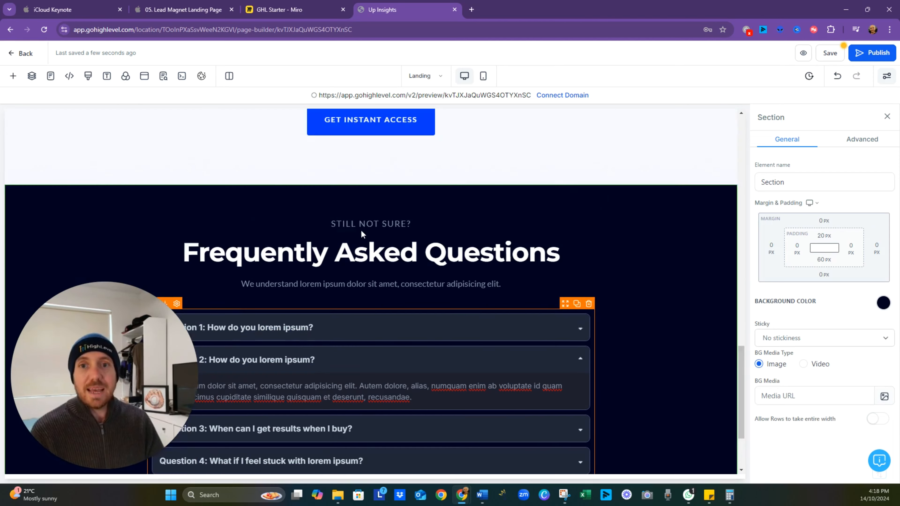
pyautogui.click(638, 146)
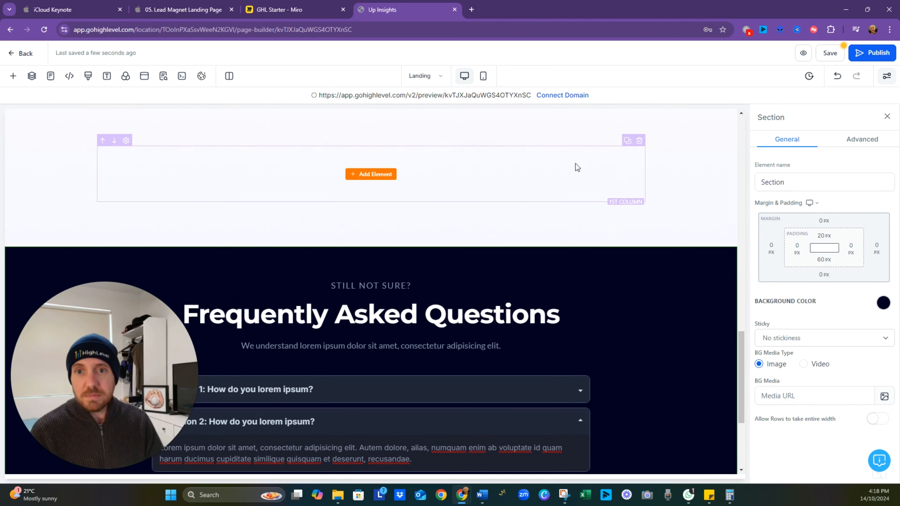
pyautogui.click(640, 141)
pyautogui.scroll(3, 420, 272)
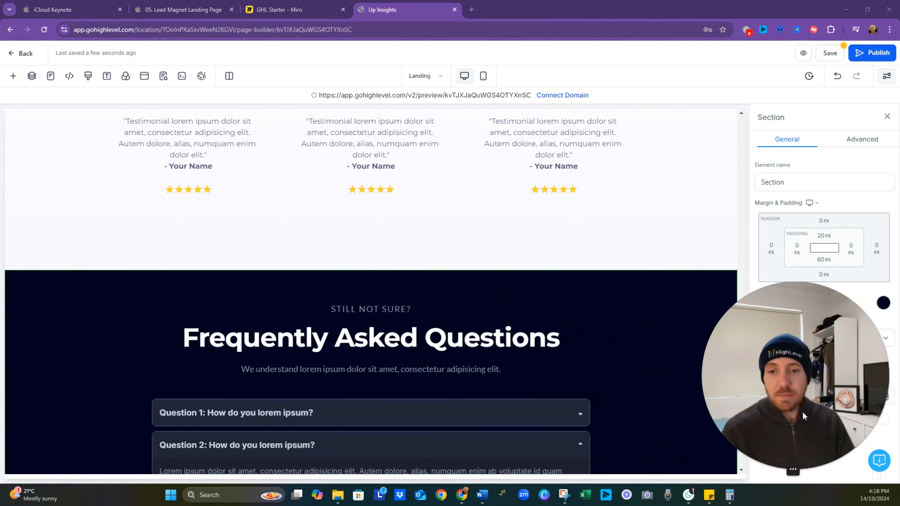
# - Check the CTA and form notes on the Miro board, and duplicate the "Send Me the Templates" button in the landing page's hero section
pyautogui.scroll(-5, 411, 358)
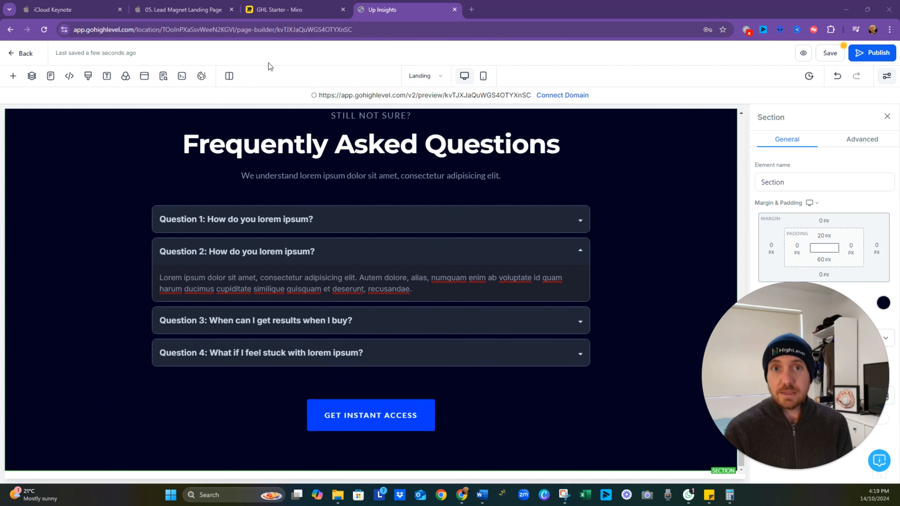
pyautogui.click(299, 8)
pyautogui.scroll(-2, 291, 281)
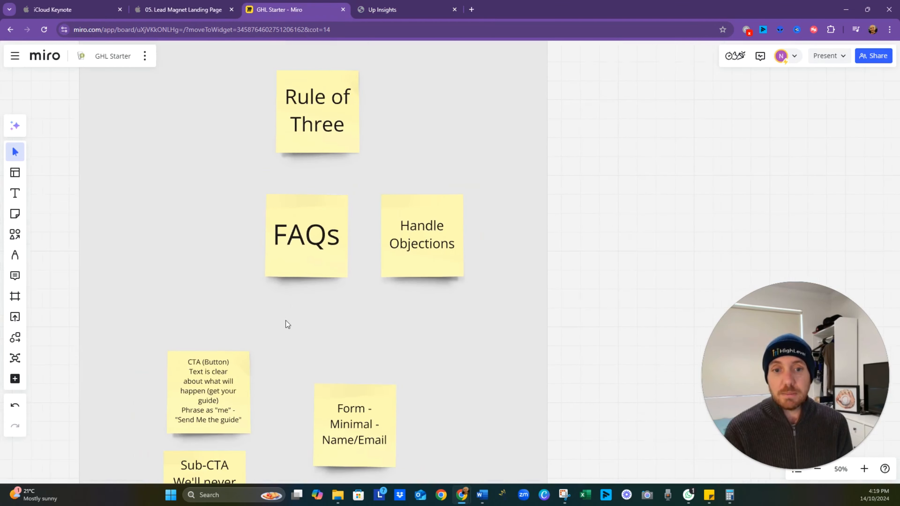
pyautogui.moveTo(295, 377); pyautogui.dragTo(353, 292)
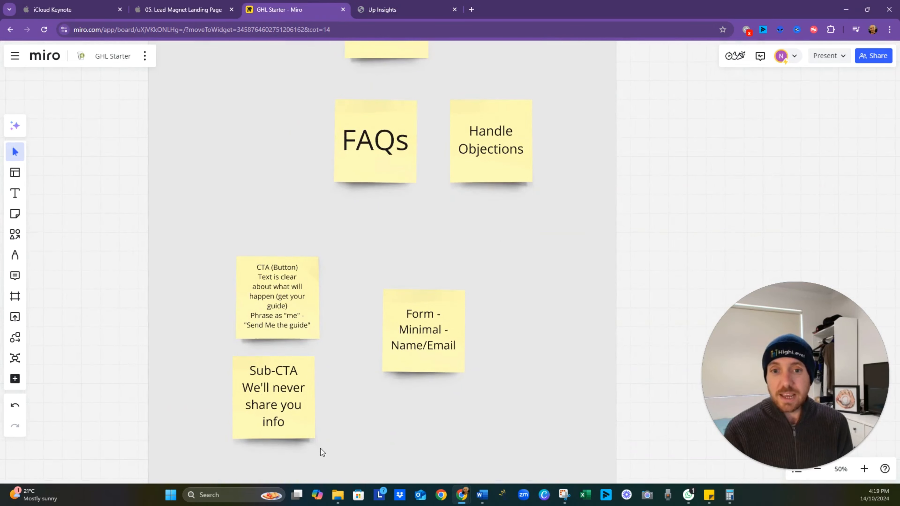
pyautogui.click(381, 10)
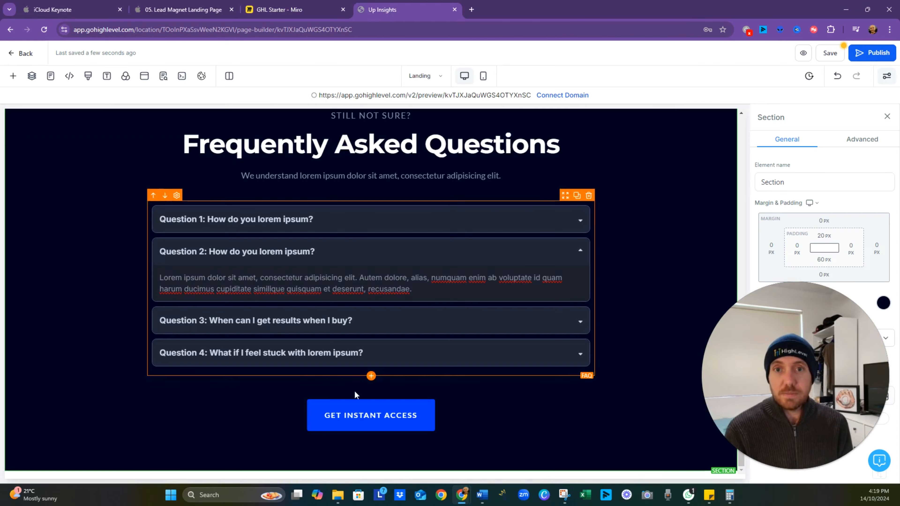
pyautogui.scroll(5, 355, 397)
pyautogui.scroll(10, 337, 383)
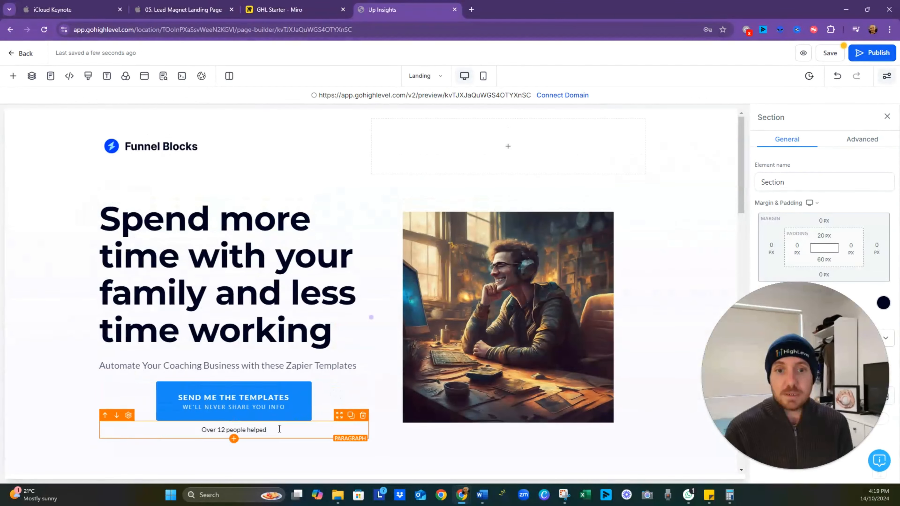
pyautogui.click(331, 400)
pyautogui.click(351, 377)
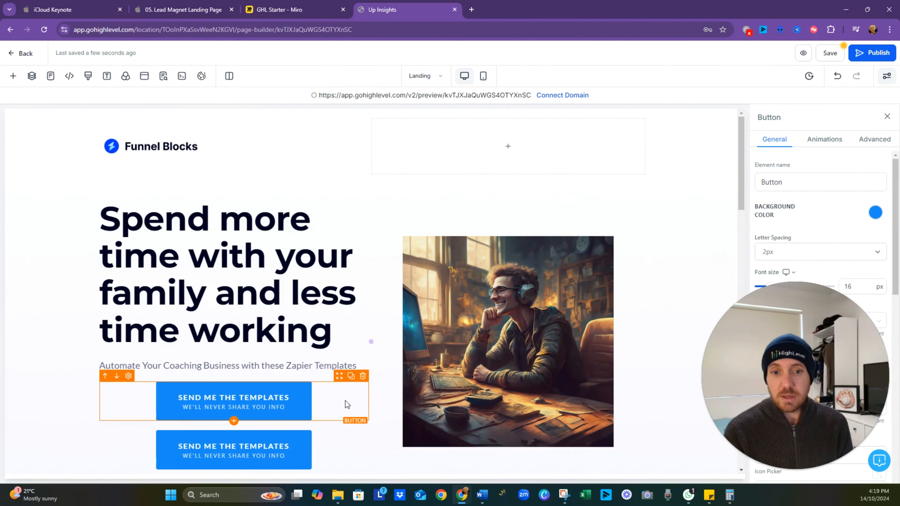
# - Move the duplicated "Send Me the Templates" button out of the hero section to the top of the third benefit column
pyautogui.scroll(-3, 346, 401)
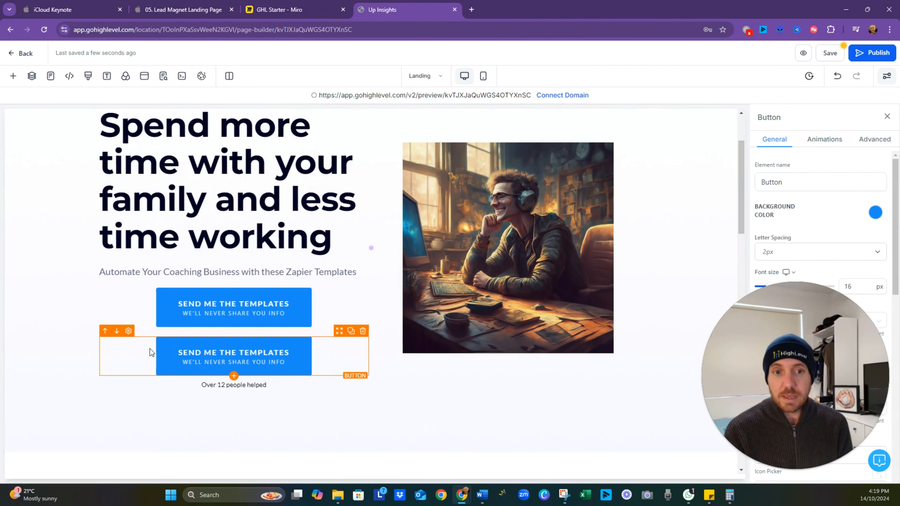
pyautogui.click(301, 429)
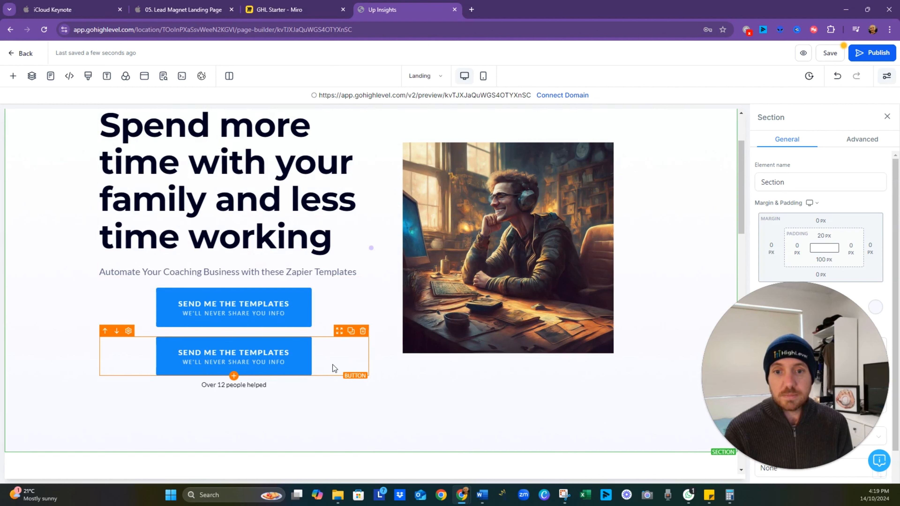
pyautogui.moveTo(347, 399); pyautogui.dragTo(345, 358)
pyautogui.click(345, 358)
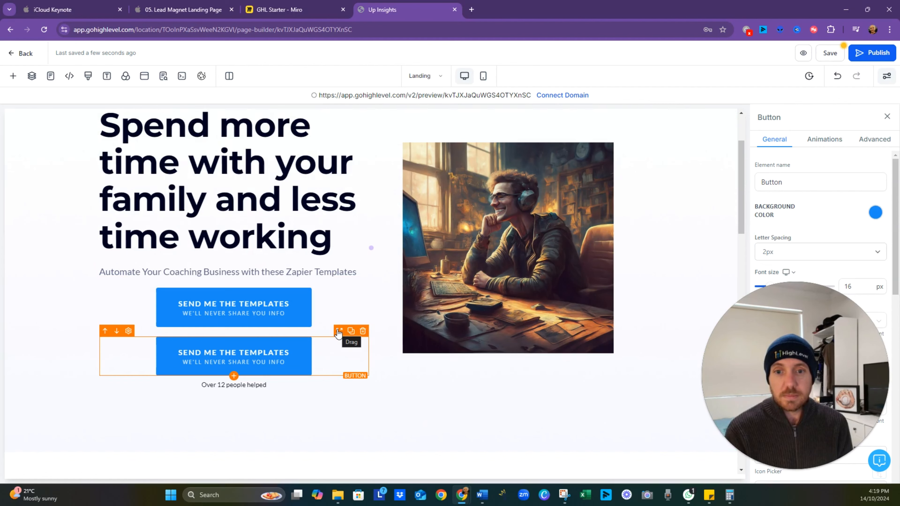
pyautogui.moveTo(338, 332); pyautogui.dragTo(636, 435)
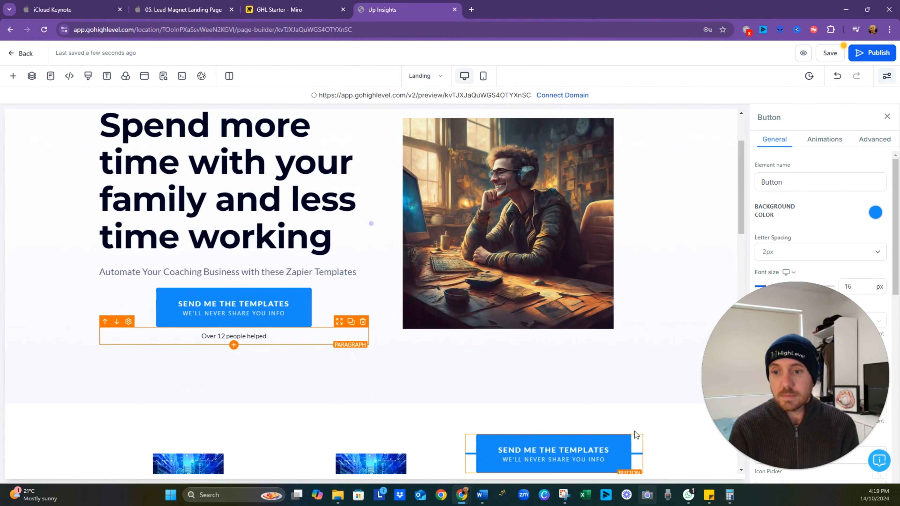
# - Move the duplicated button from the benefits down into the testimonials section, placing it below the middle testimonial's stars
pyautogui.scroll(-7, 572, 352)
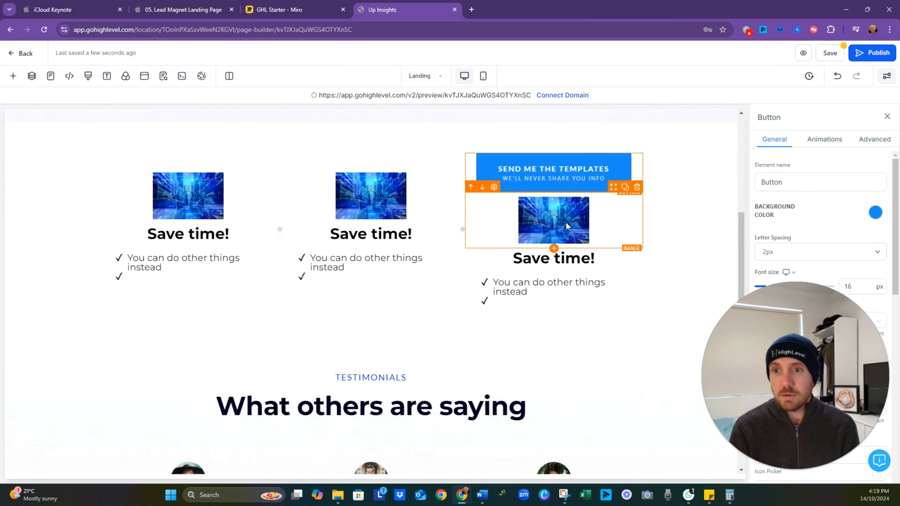
pyautogui.scroll(-2, 571, 264)
pyautogui.scroll(2, 571, 264)
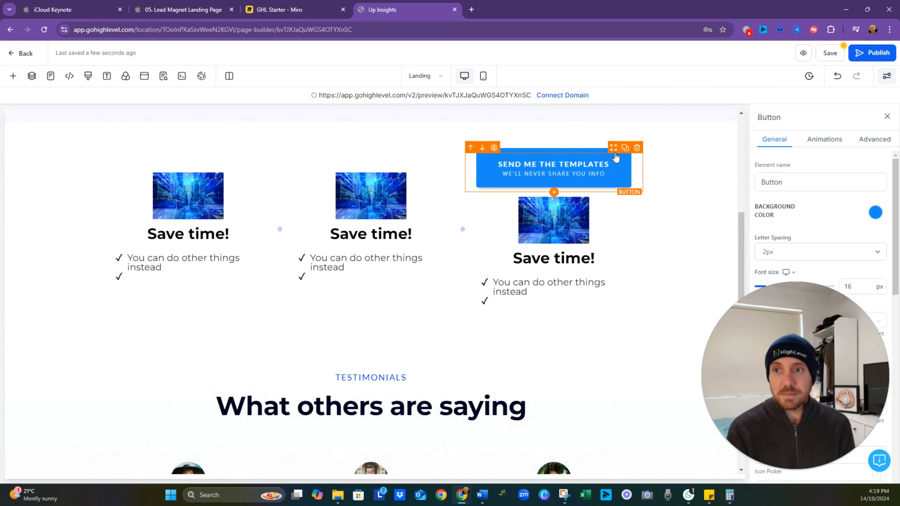
pyautogui.moveTo(614, 149); pyautogui.dragTo(485, 499)
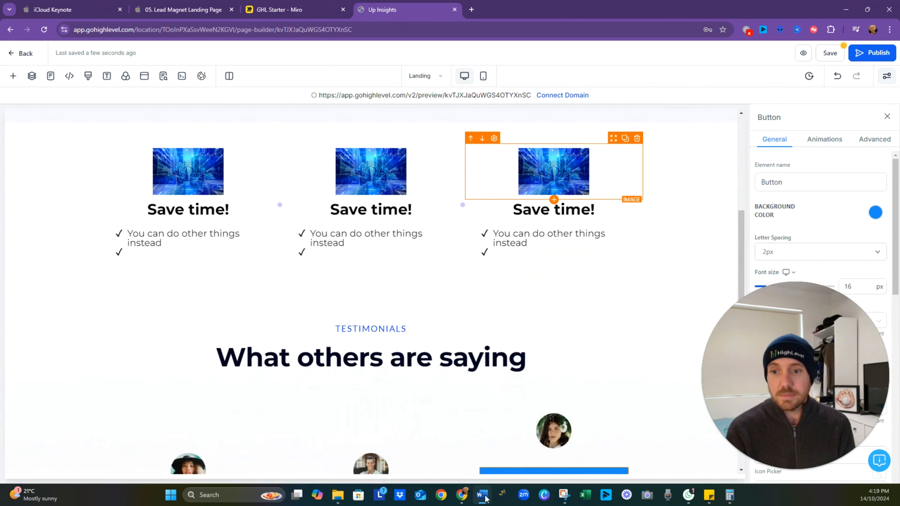
pyautogui.scroll(-5, 582, 317)
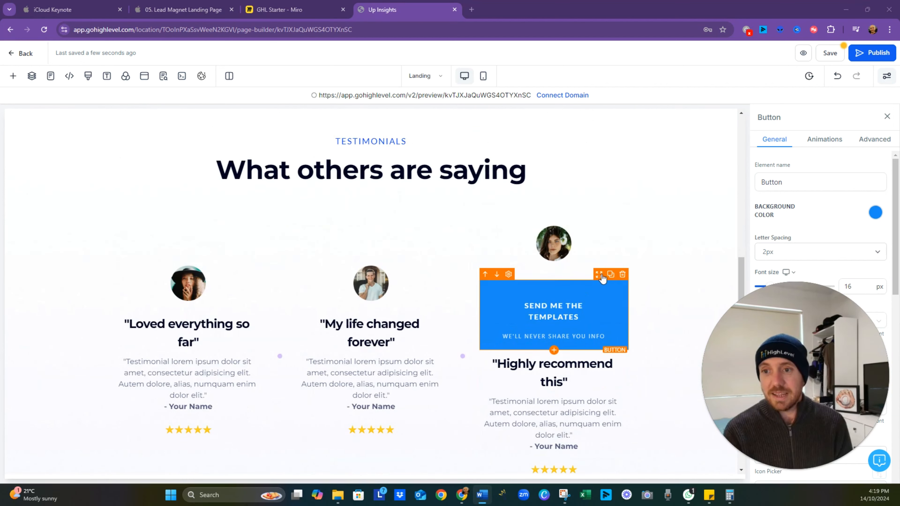
pyautogui.moveTo(600, 279); pyautogui.dragTo(408, 415)
pyautogui.scroll(-8, 398, 306)
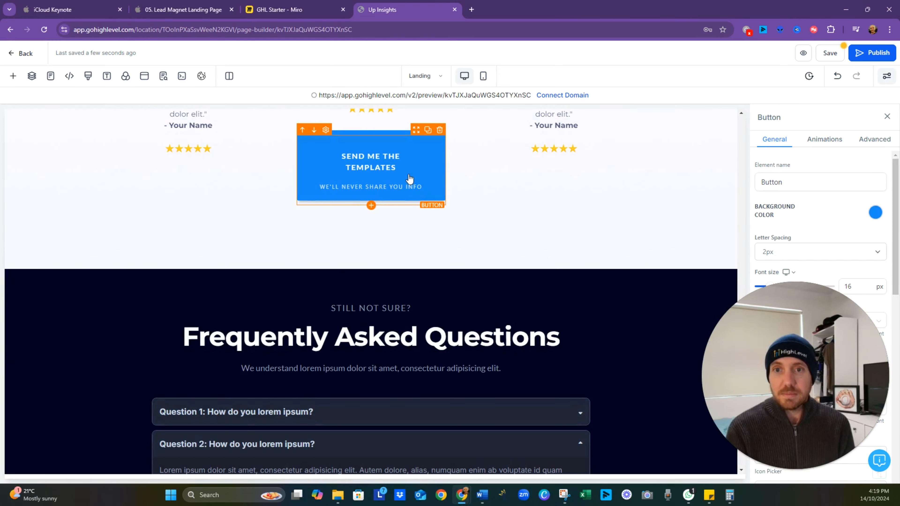
# - Move the duplicated button to the end of the FAQ section and delete the "Get Instant Access" button there
pyautogui.hotkey('ctrl', '-')
pyautogui.hotkey('ctrl', '-')
pyautogui.hotkey('ctrl', '-')
pyautogui.hotkey('ctrl', '-')
pyautogui.hotkey('ctrl', '-')
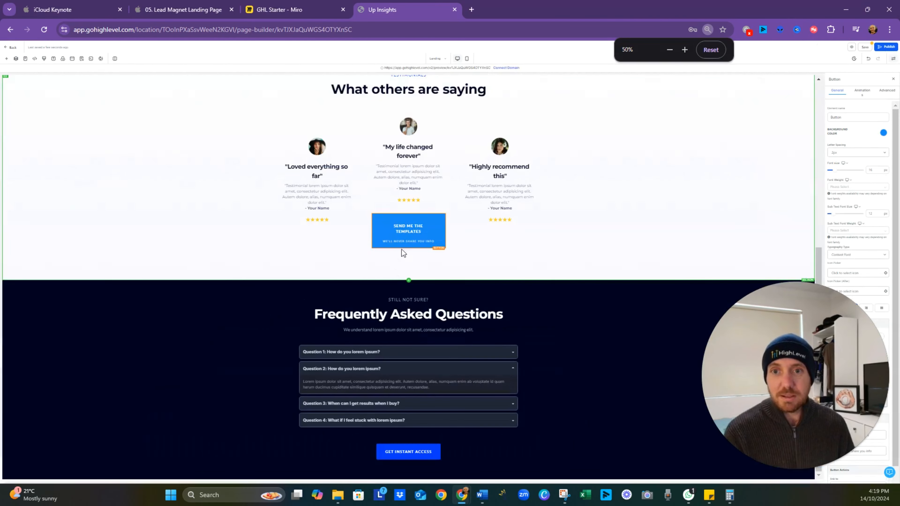
pyautogui.moveTo(429, 452); pyautogui.dragTo(428, 451)
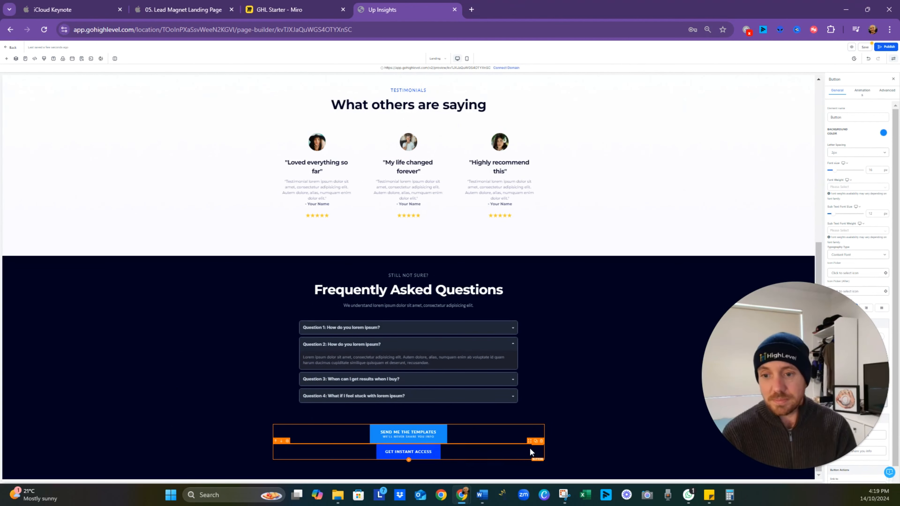
pyautogui.click(540, 441)
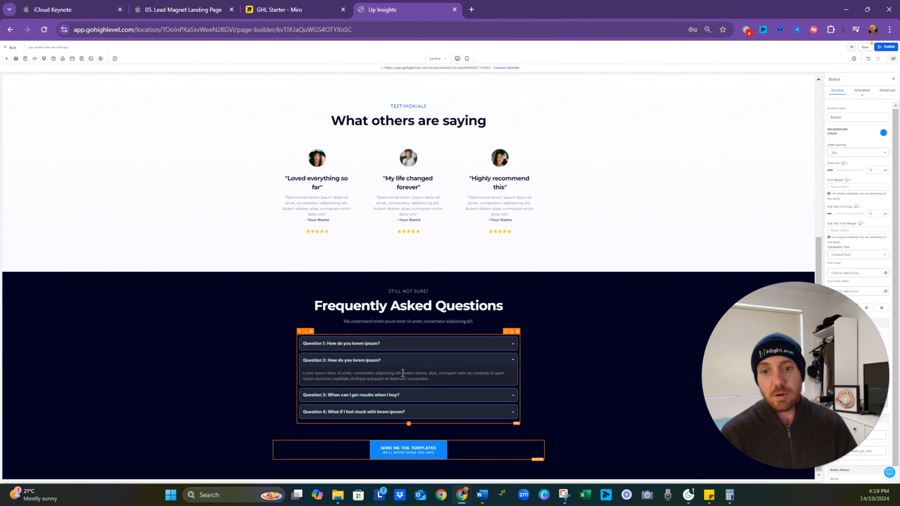
# - Return to the hero section at normal zoom and switch the page editor to the mobile layout
pyautogui.scroll(7, 472, 345)
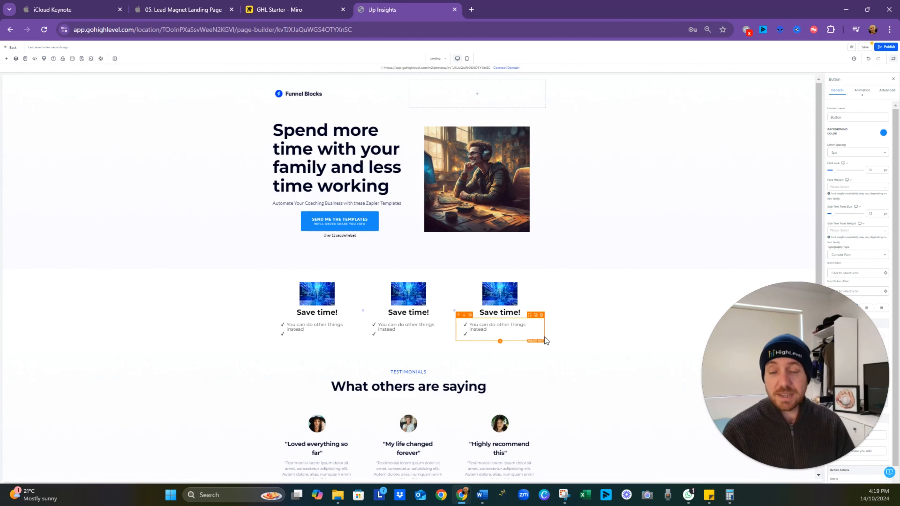
pyautogui.hotkey('ctrl', '+')
pyautogui.hotkey('ctrl', '+')
pyautogui.hotkey('ctrl', '+')
pyautogui.hotkey('ctrl', '+')
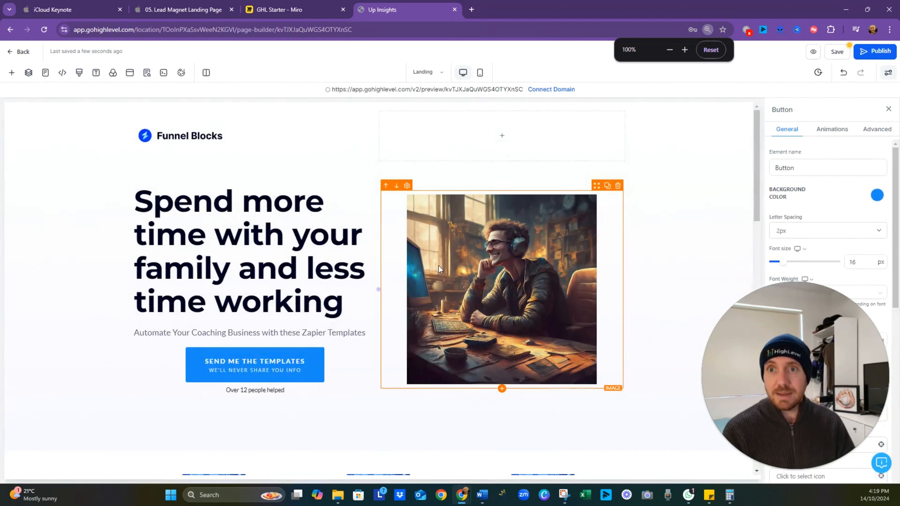
pyautogui.hotkey('ctrl', '+')
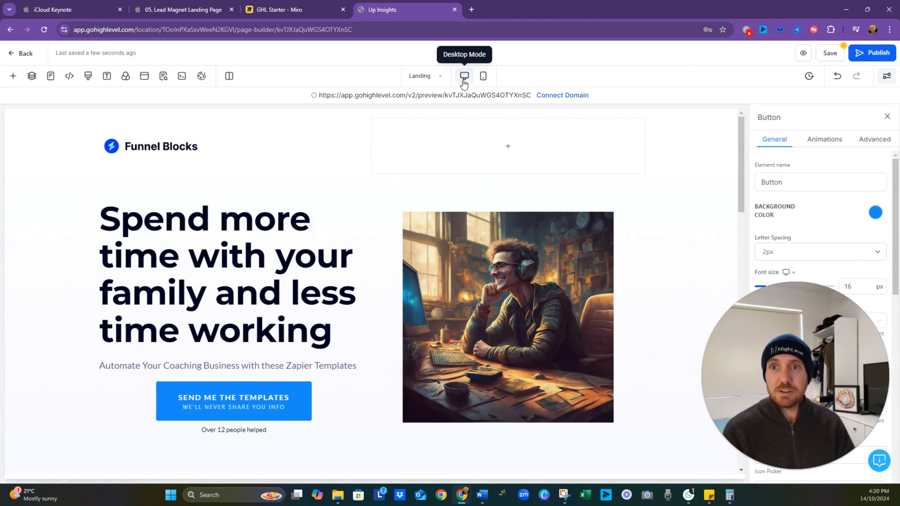
pyautogui.click(485, 83)
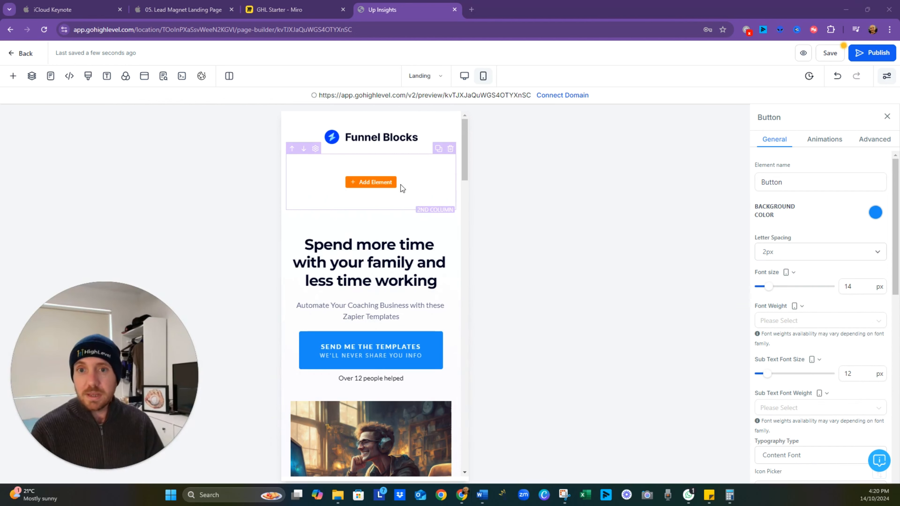
# - Hide the empty second column under the Funnel Blocks logo on mobile only, and compare the desktop and mobile layouts
pyautogui.click(418, 183)
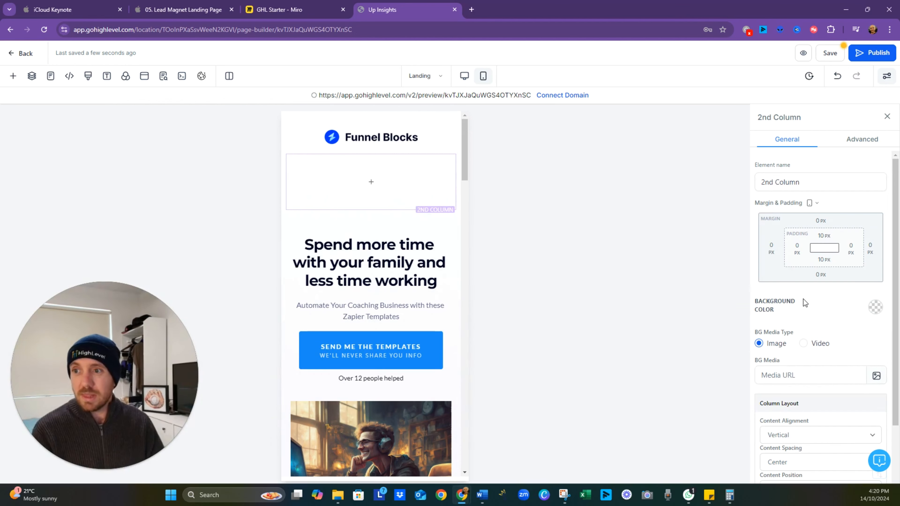
pyautogui.scroll(-2, 790, 286)
pyautogui.click(791, 294)
pyautogui.scroll(2, 793, 294)
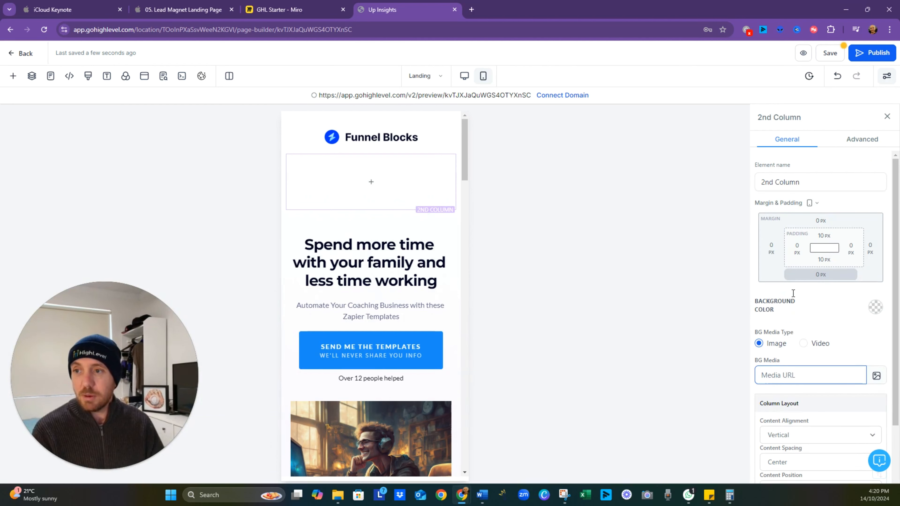
pyautogui.click(855, 144)
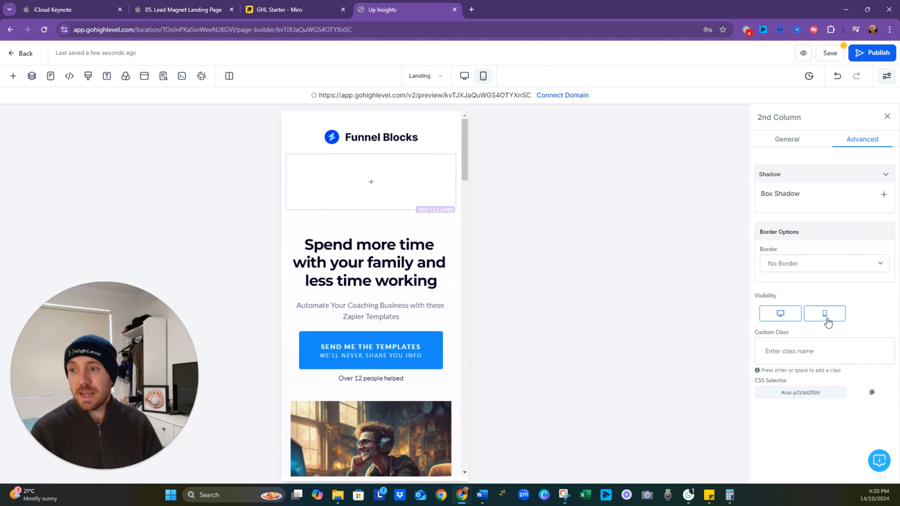
pyautogui.click(827, 320)
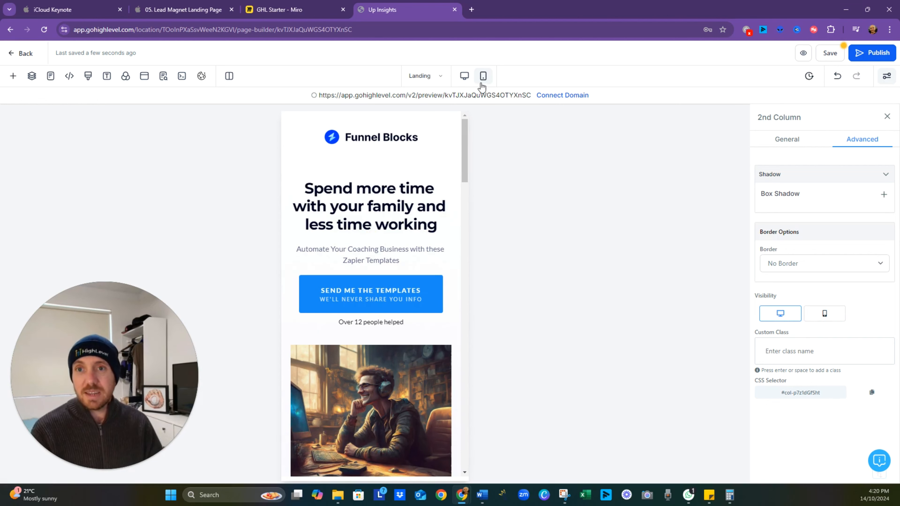
pyautogui.click(464, 76)
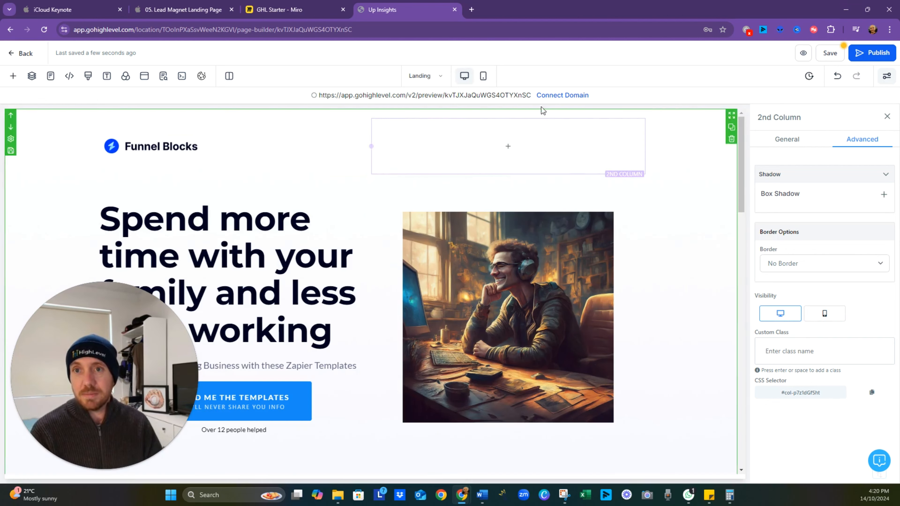
pyautogui.click(483, 76)
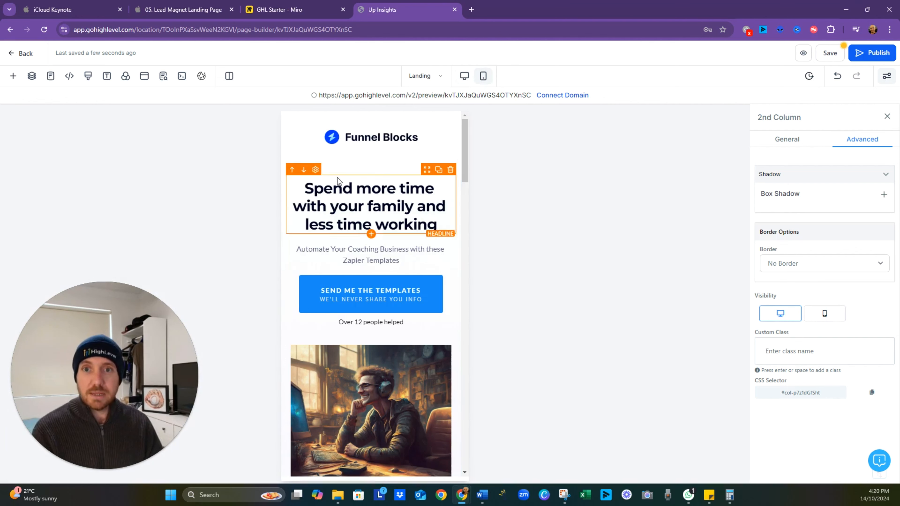
# - Set the bottom padding of the hero section below the image to 0 px in the mobile layout
pyautogui.scroll(-7, 377, 201)
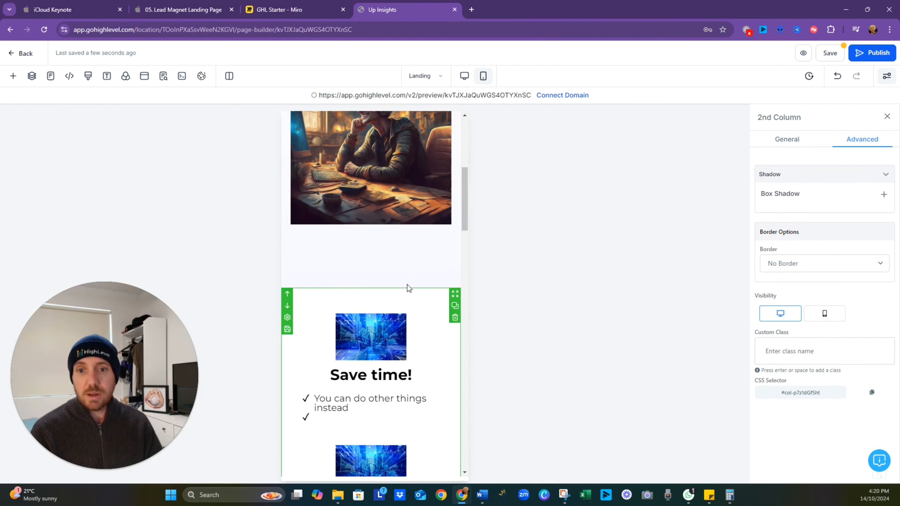
pyautogui.click(398, 252)
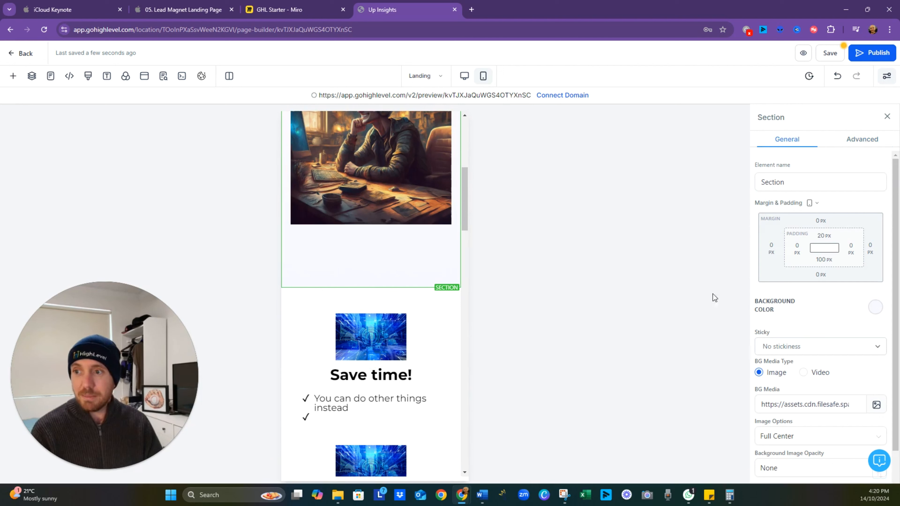
pyautogui.click(823, 262)
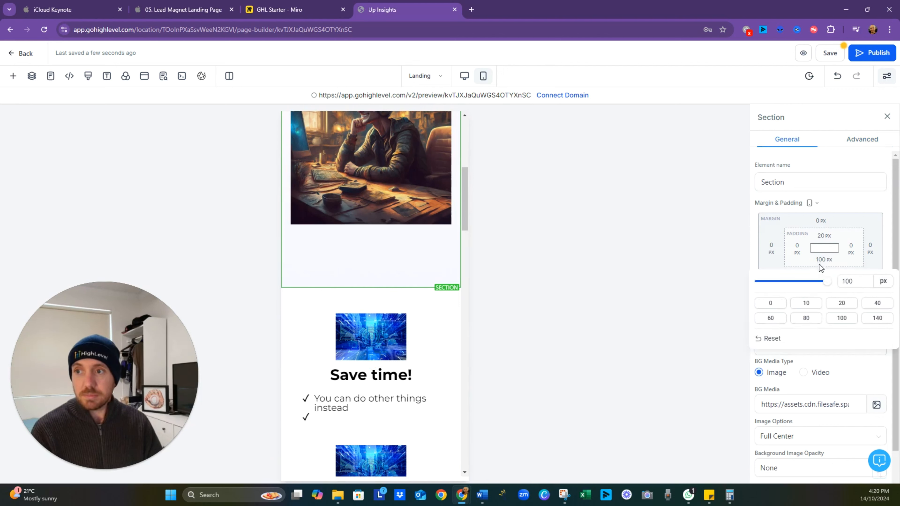
pyautogui.click(770, 304)
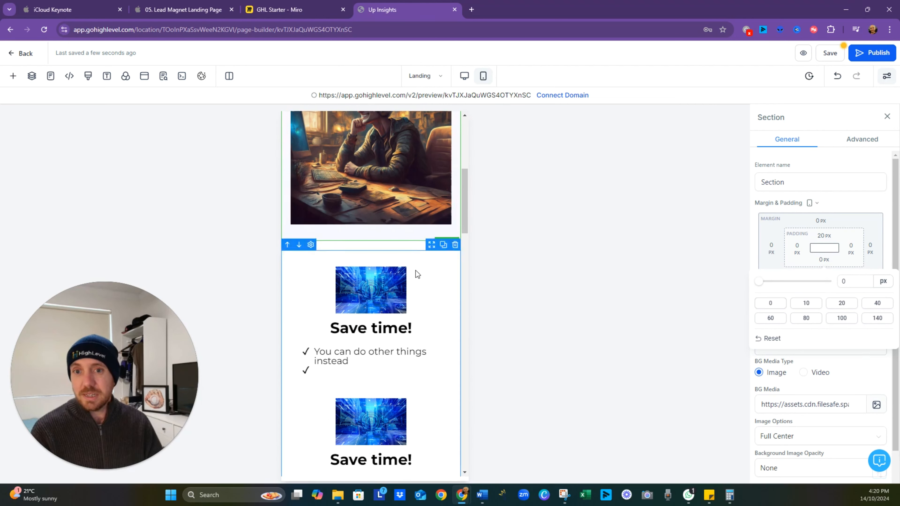
pyautogui.click(860, 204)
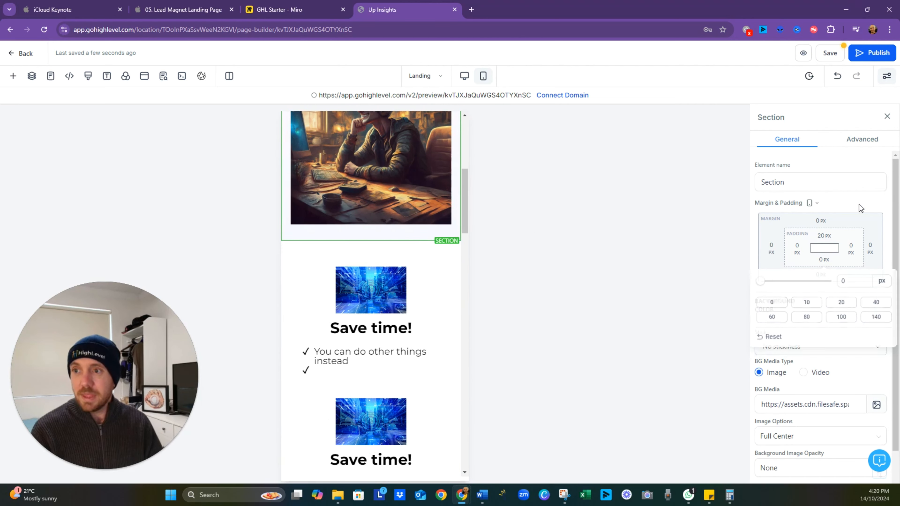
# - Check the hero section's margin and padding for desktop, and return to the mobile layout
pyautogui.click(813, 203)
pyautogui.click(812, 173)
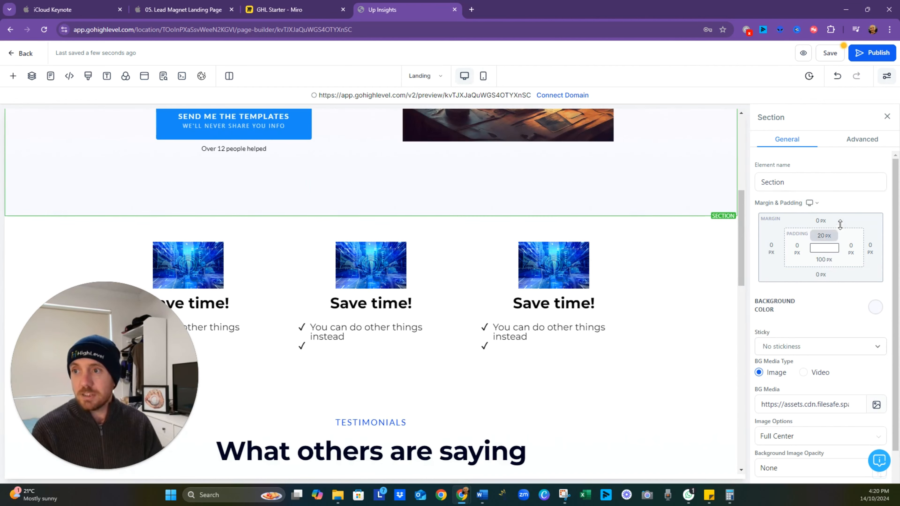
pyautogui.click(484, 76)
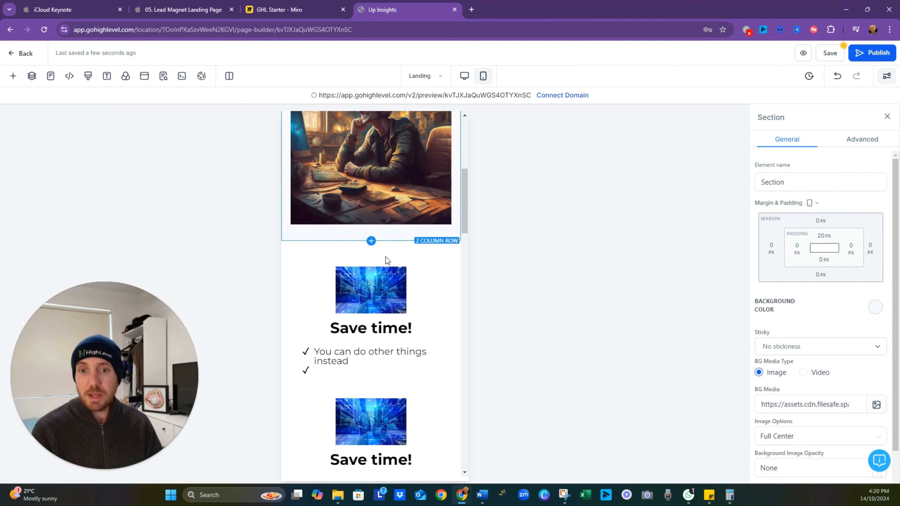
# - Review the mobile layout from the benefits down to the final FAQ button, and switch the editor to the desktop layout
pyautogui.scroll(-4, 379, 264)
pyautogui.scroll(-8, 382, 271)
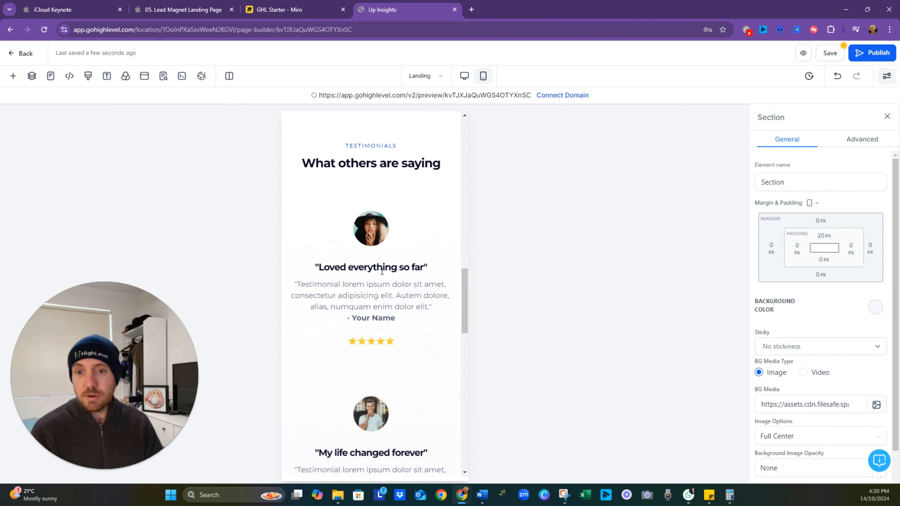
pyautogui.scroll(-10, 387, 300)
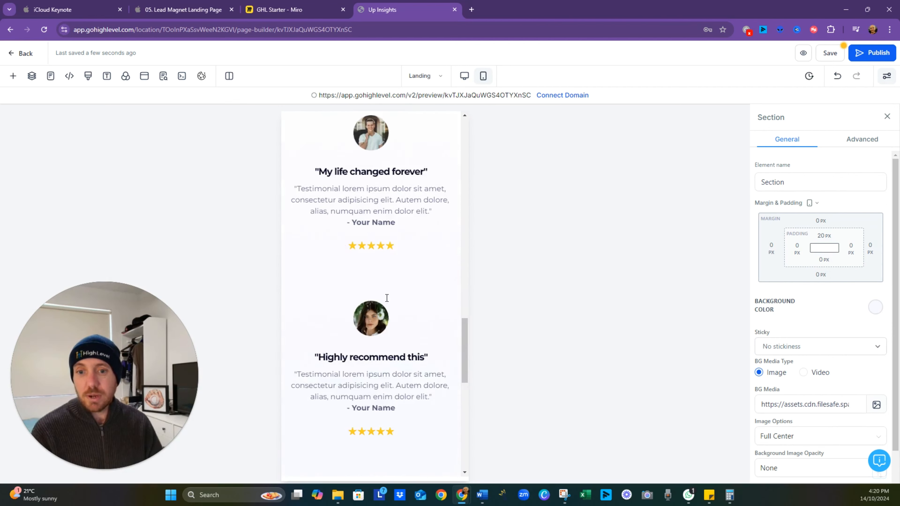
pyautogui.scroll(-5, 386, 298)
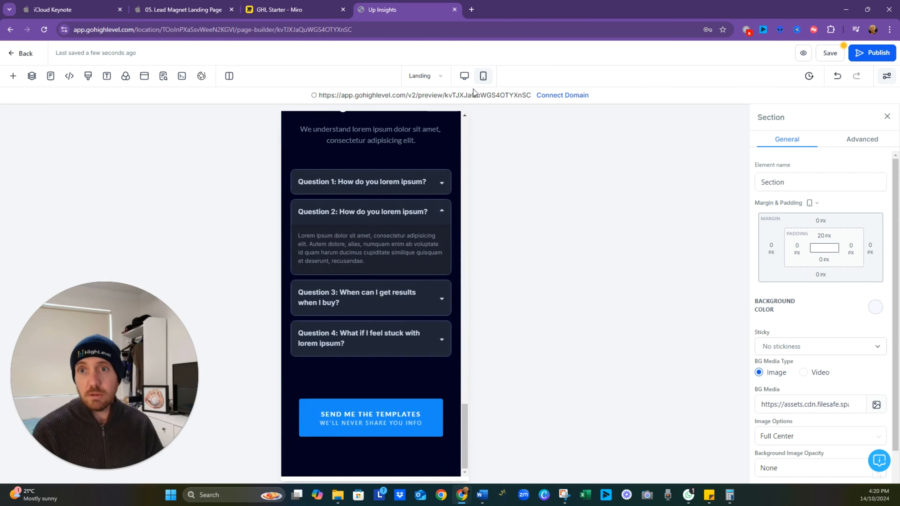
pyautogui.click(464, 79)
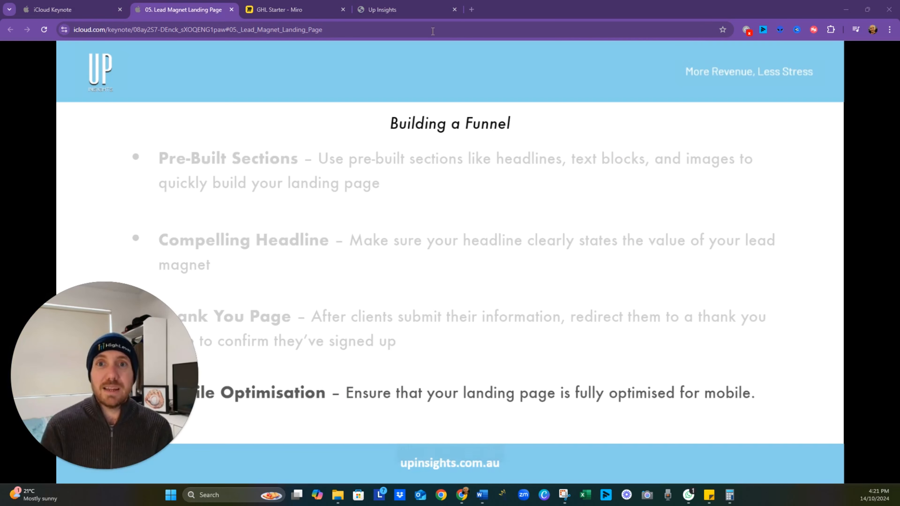
# - Return to the HighLevel page editor, save the landing page and open its preview link
pyautogui.click(404, 10)
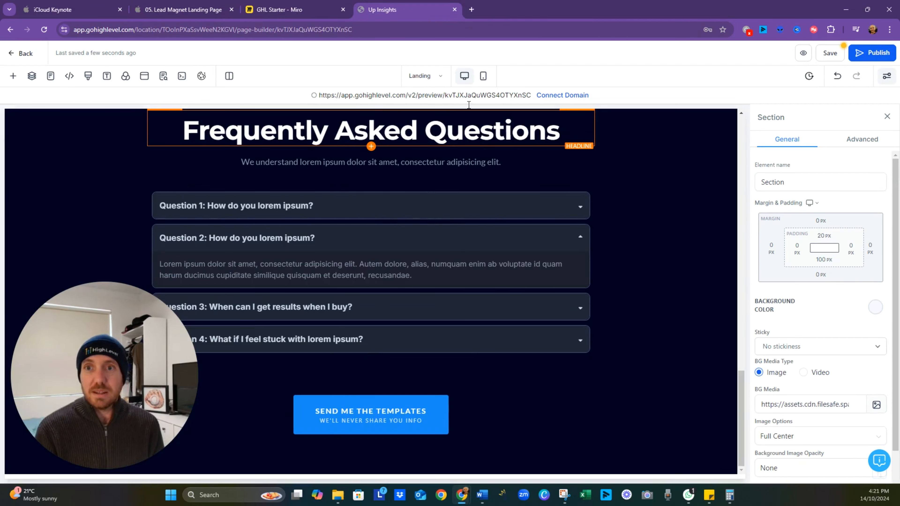
pyautogui.click(831, 57)
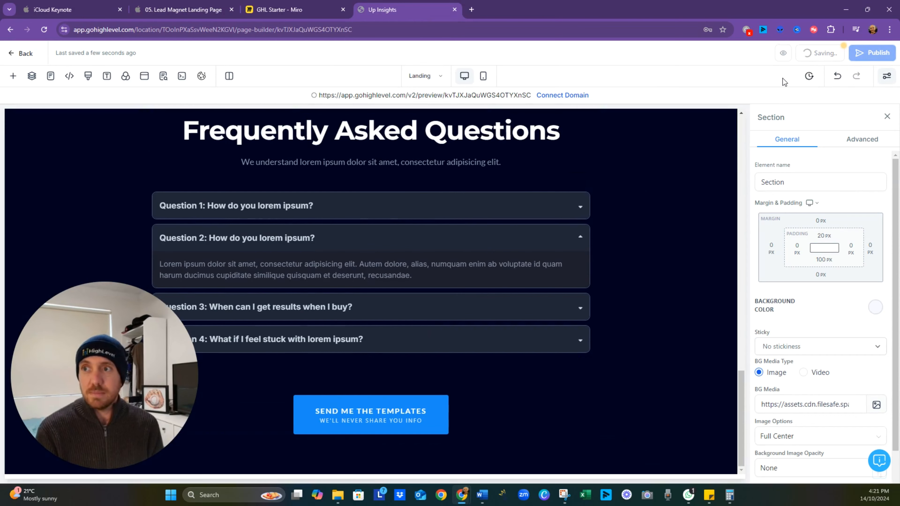
pyautogui.click(412, 96)
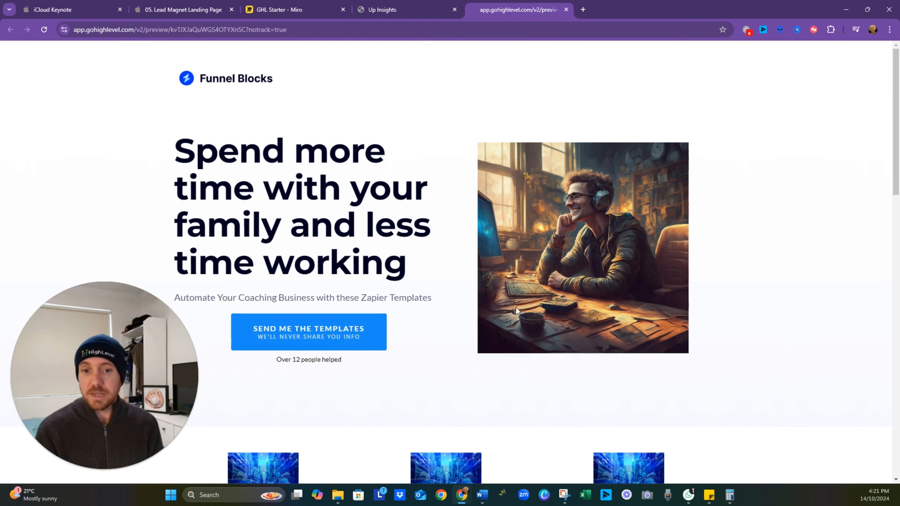
# - Review the previewed landing page from the hero through the benefits and testimonials to the FAQ section
pyautogui.scroll(-5, 517, 308)
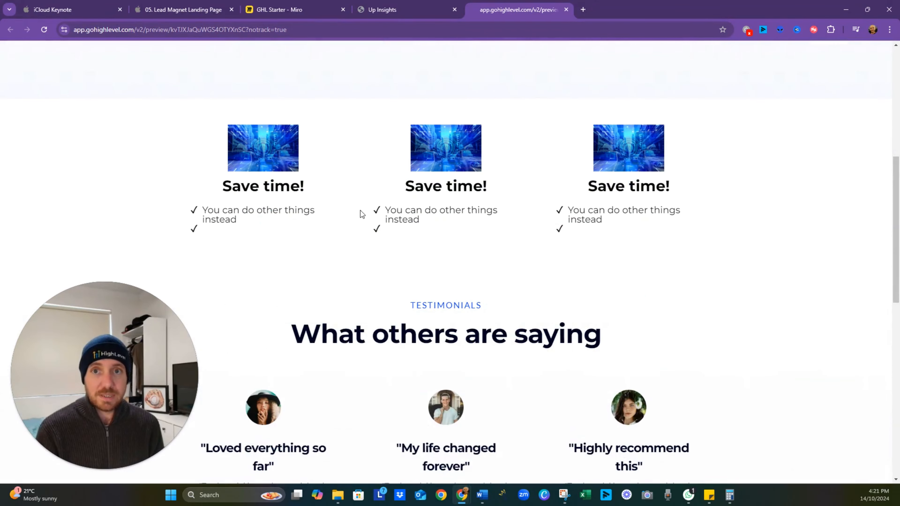
pyautogui.scroll(-2, 436, 204)
pyautogui.scroll(-7, 436, 207)
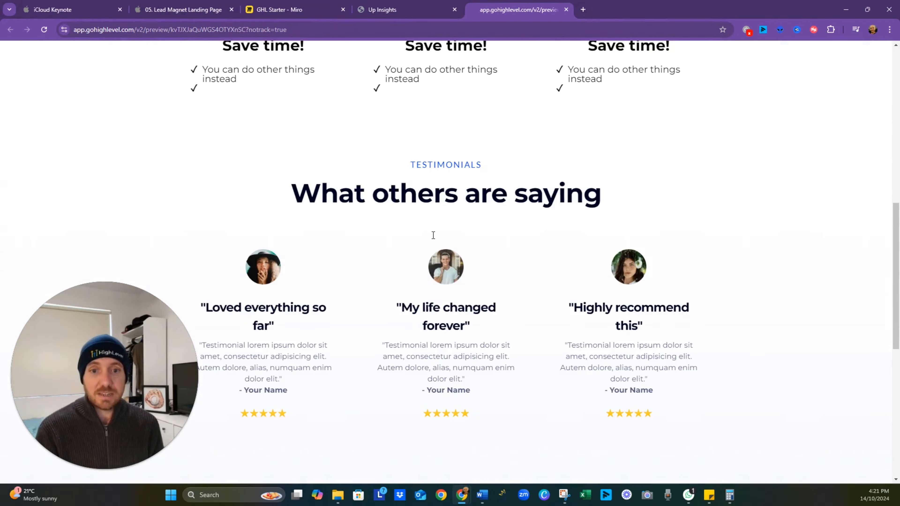
pyautogui.scroll(-2, 431, 248)
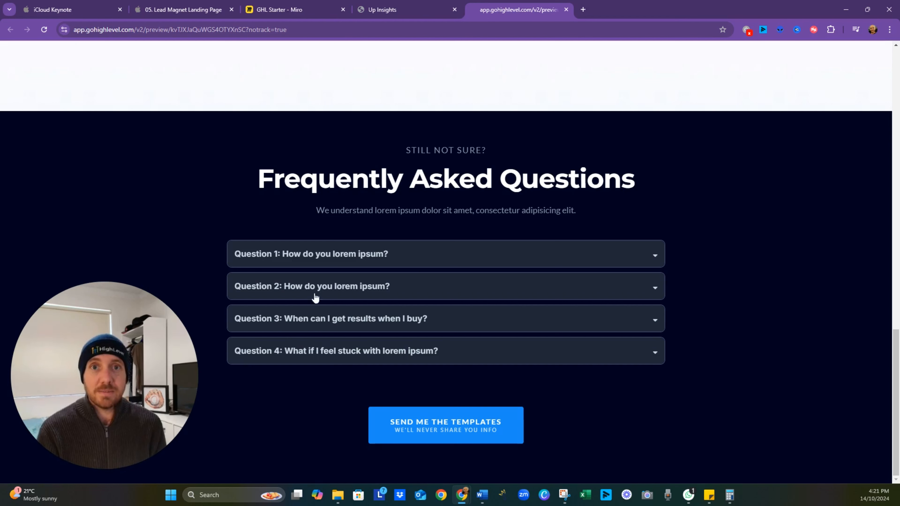
# - Switch to the Keynote lead magnet presentation and advance past the title to the Form Setup content slide
pyautogui.click(169, 9)
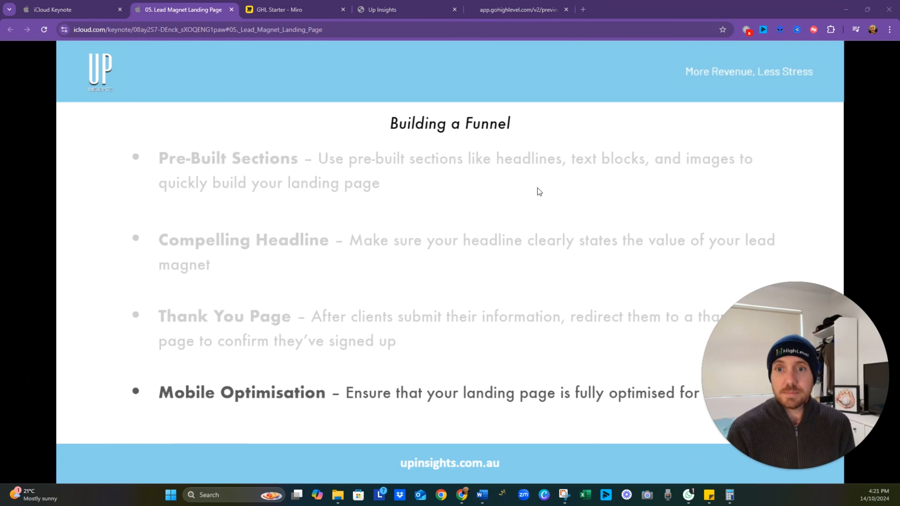
pyautogui.press('Right')
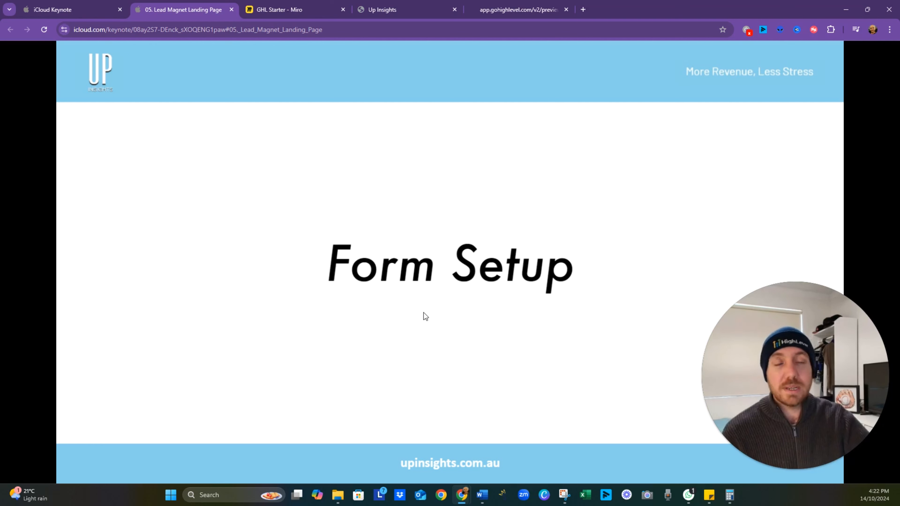
pyautogui.press('Right')
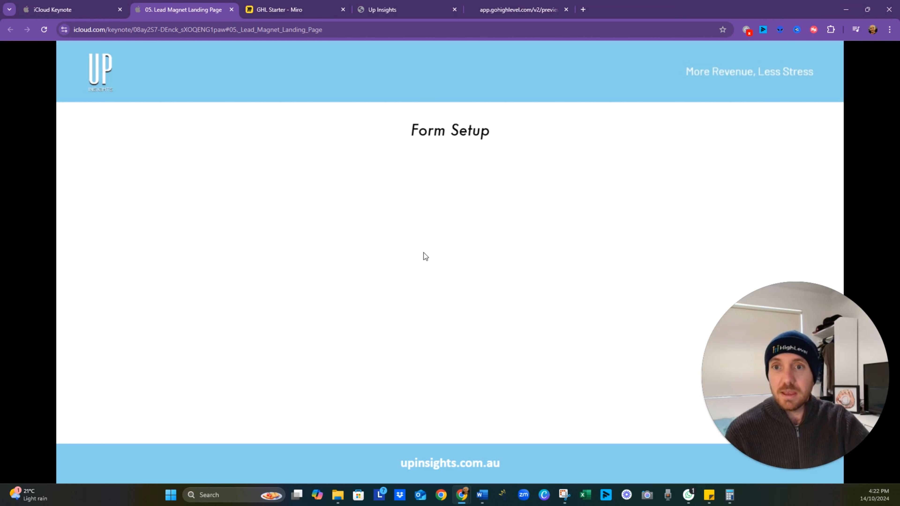
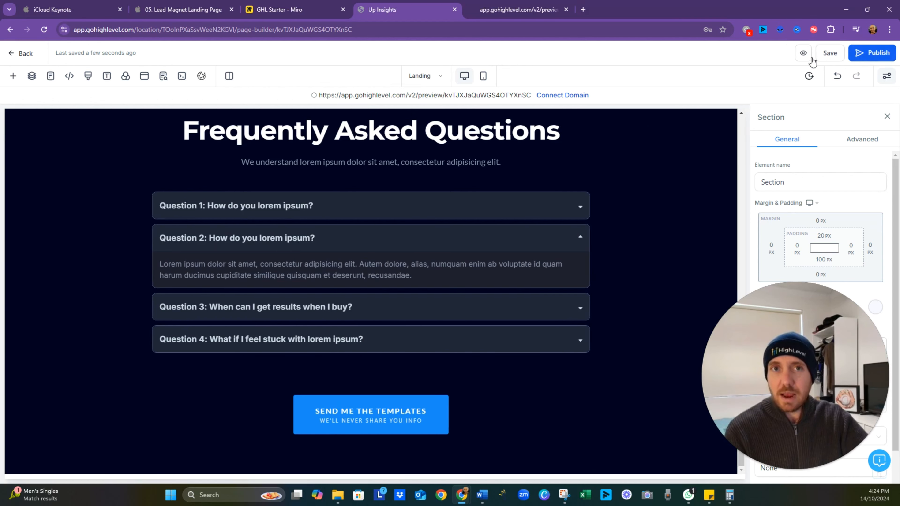
# - Leave the landing page editor and open a new form in the form builder
pyautogui.click(24, 54)
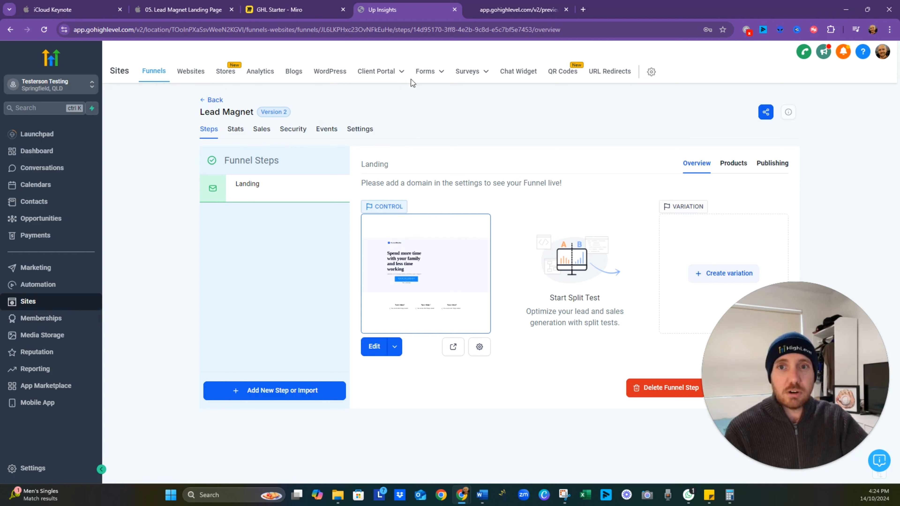
pyautogui.moveTo(436, 76)
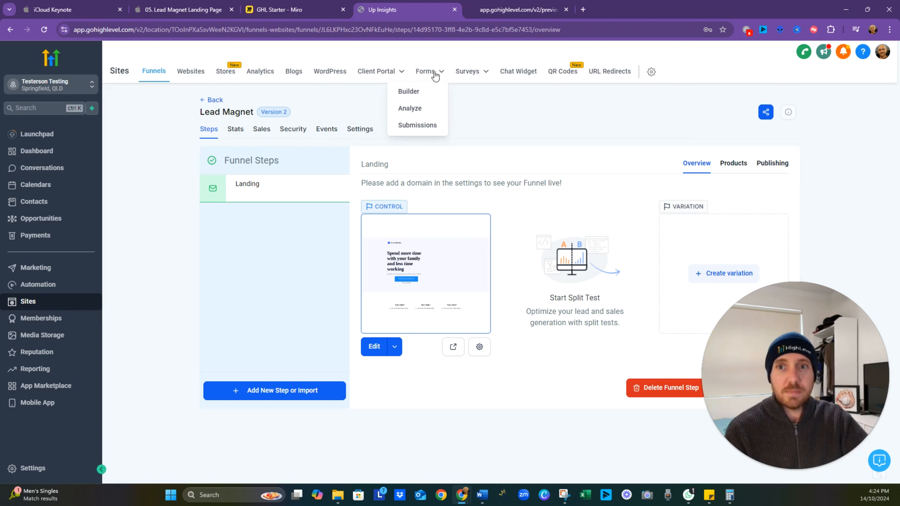
pyautogui.click(429, 95)
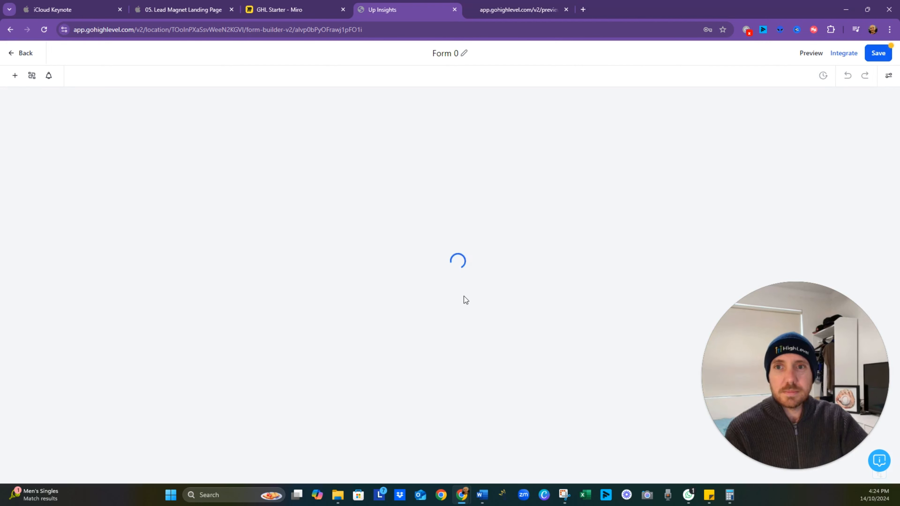
# - Rename the new form as "Lead Magnet Form"
pyautogui.doubleClick(448, 55)
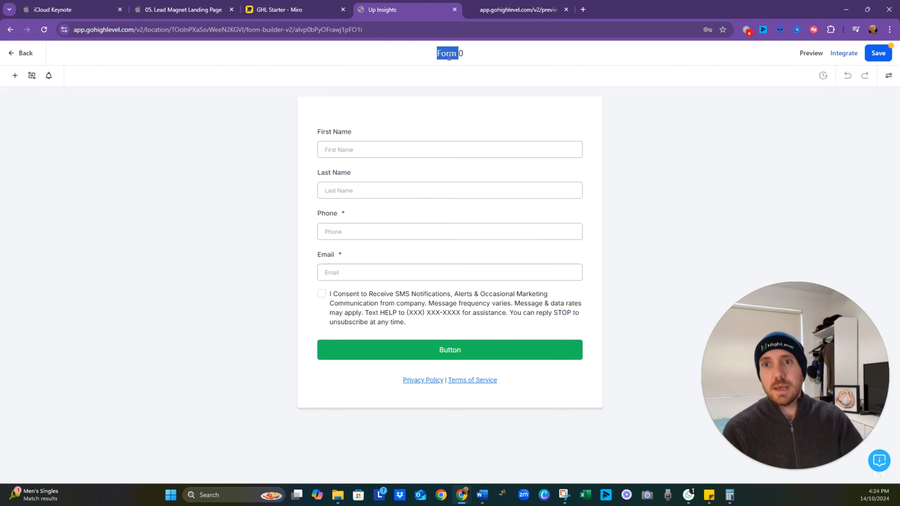
pyautogui.press('End')
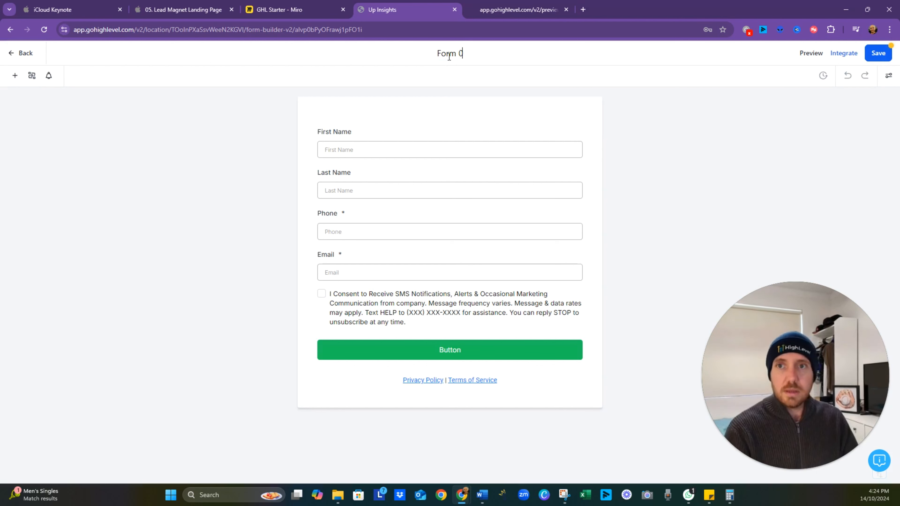
pyautogui.hotkey('ctrl', 'a')
pyautogui.write('Lead Magen')
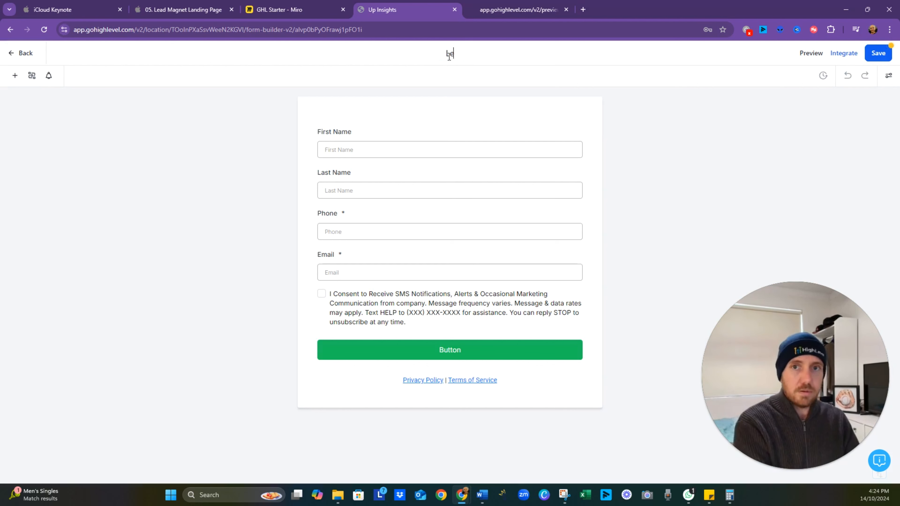
pyautogui.press('BackSpace')
pyautogui.press('BackSpace')
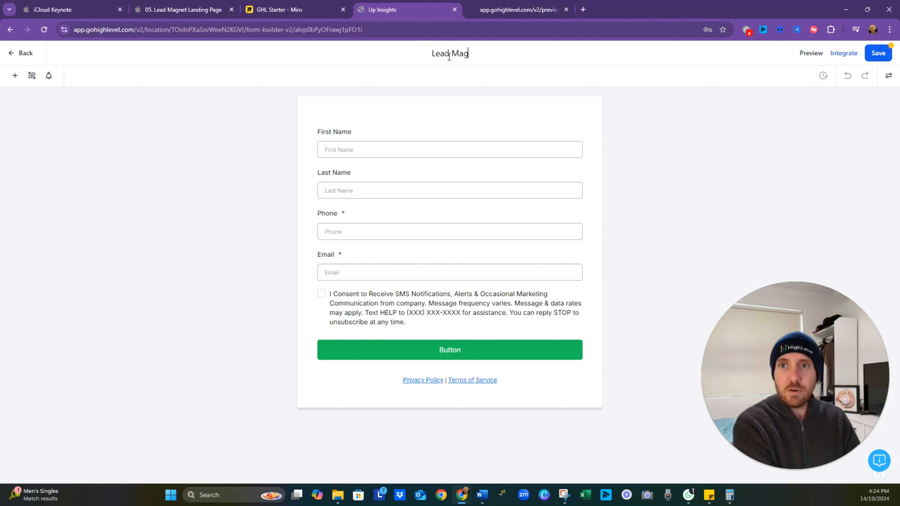
pyautogui.write('net Form')
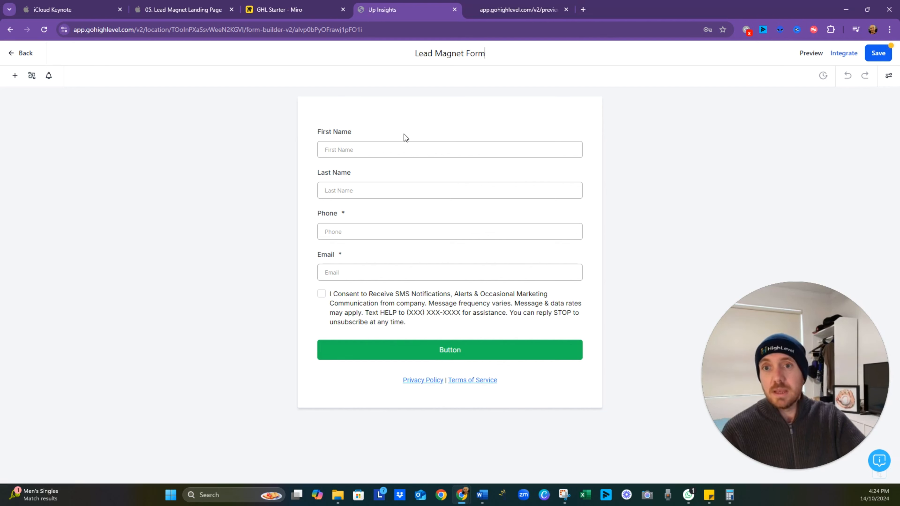
pyautogui.click(469, 176)
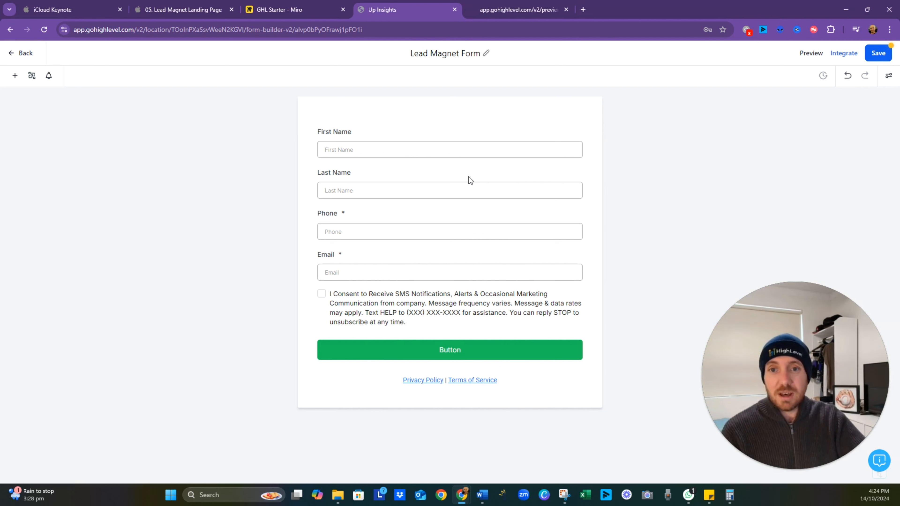
# - Remove the Last Name and Phone fields from the form
pyautogui.click(469, 176)
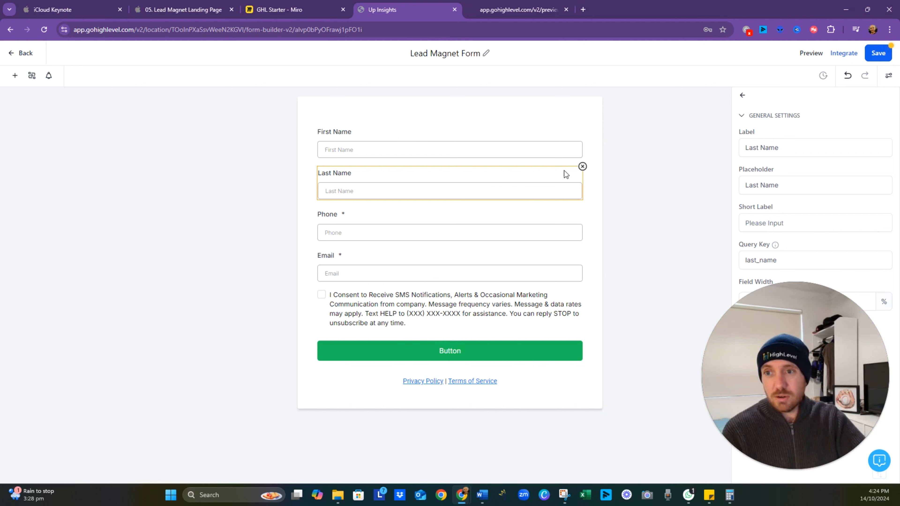
pyautogui.click(583, 167)
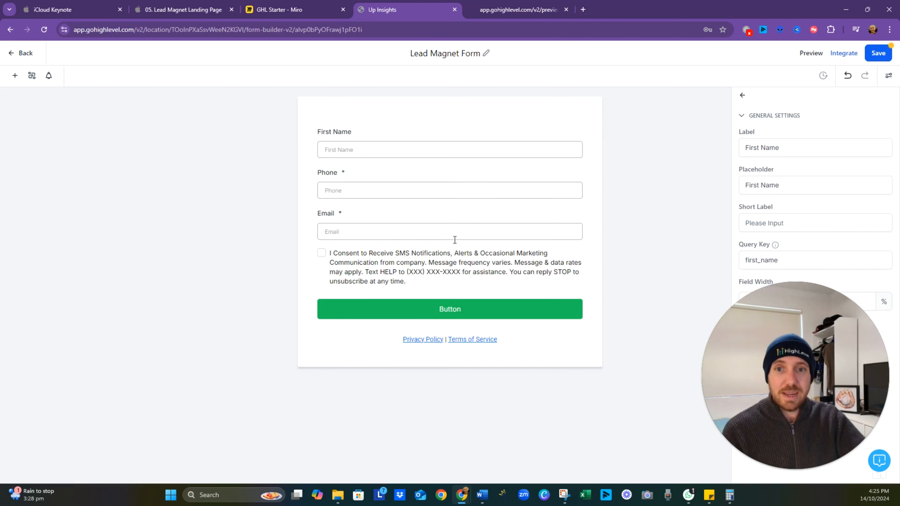
pyautogui.click(419, 183)
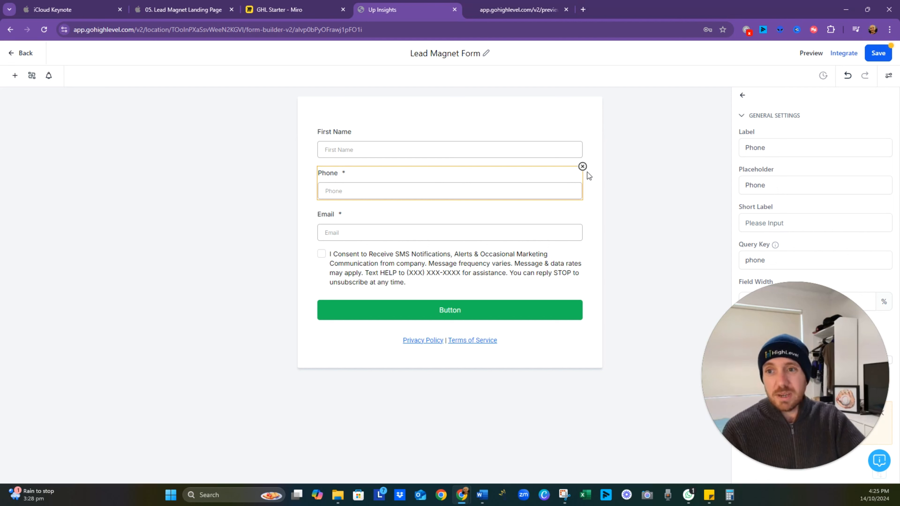
pyautogui.click(582, 167)
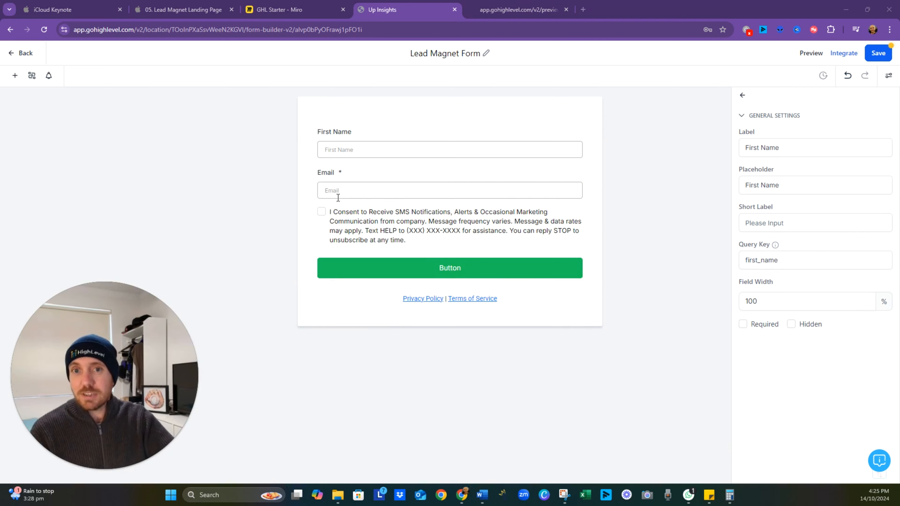
# - Make the First Name field required
pyautogui.click(361, 137)
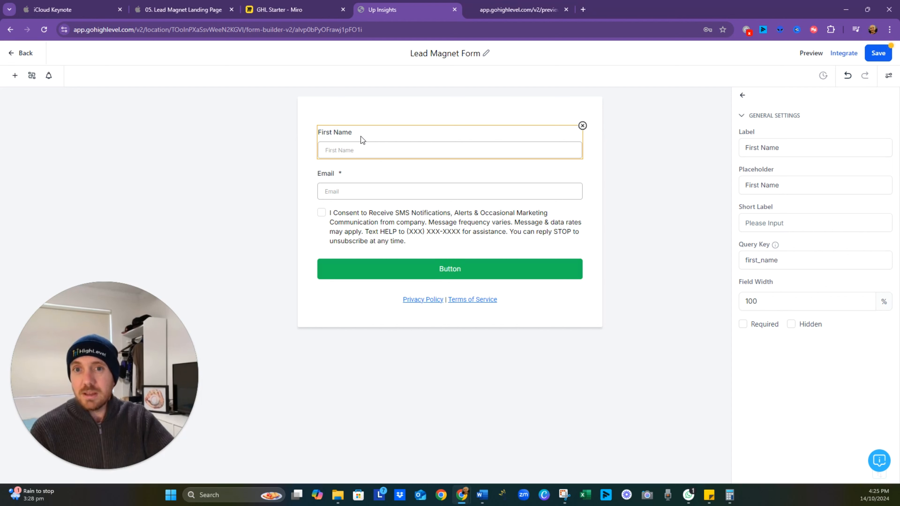
pyautogui.click(746, 328)
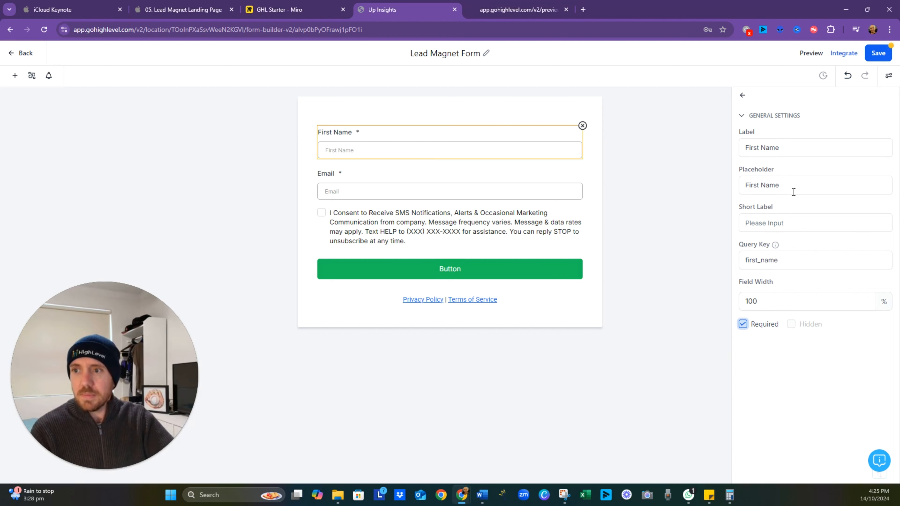
pyautogui.click(792, 147)
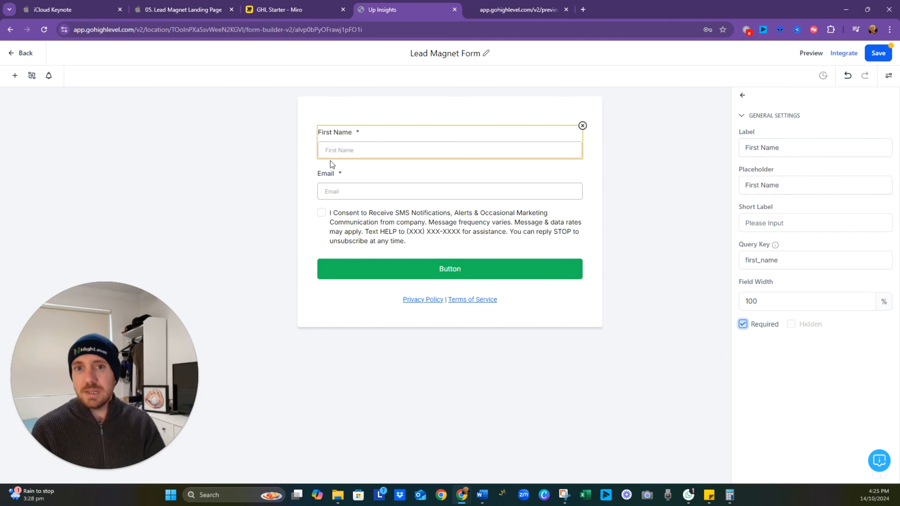
# - Set the First Name field's placeholder to a sample first name and its short label to "Your First Name!"
pyautogui.moveTo(800, 185); pyautogui.dragTo(655, 204)
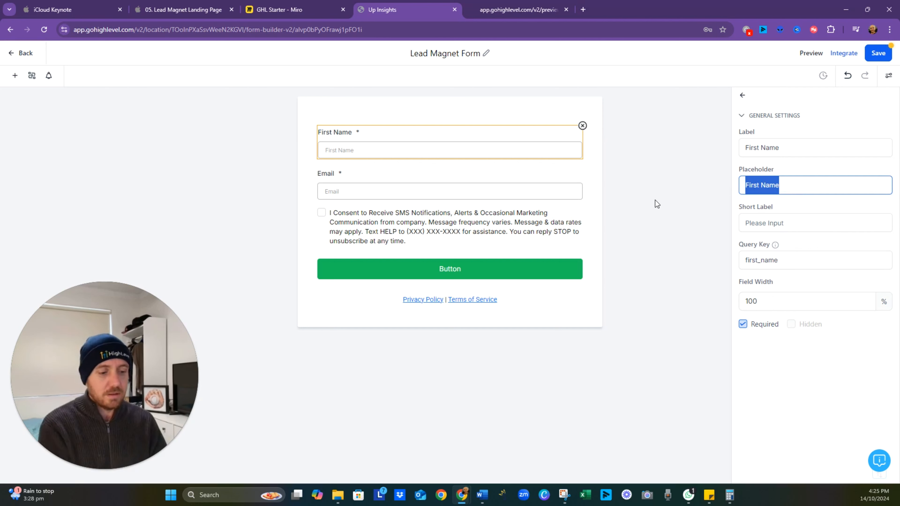
pyautogui.write('John')
pyautogui.press('Tab')
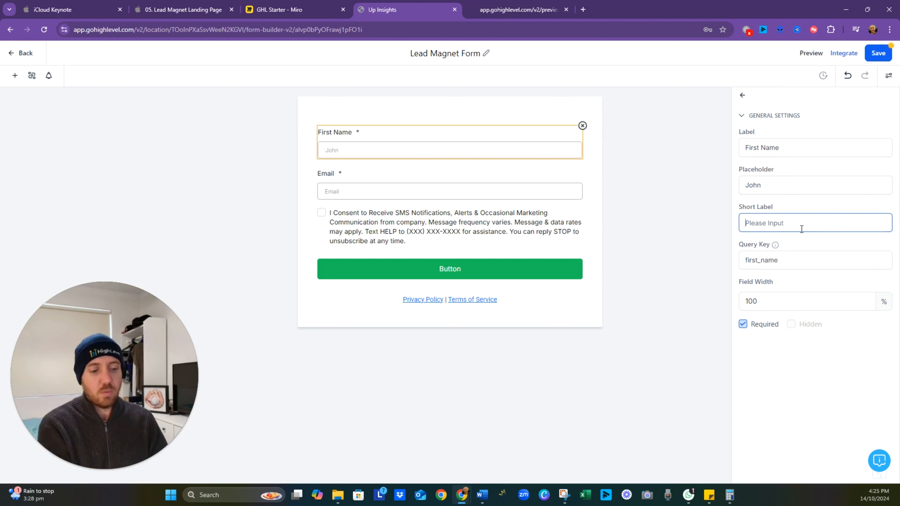
pyautogui.write('Your Fi')
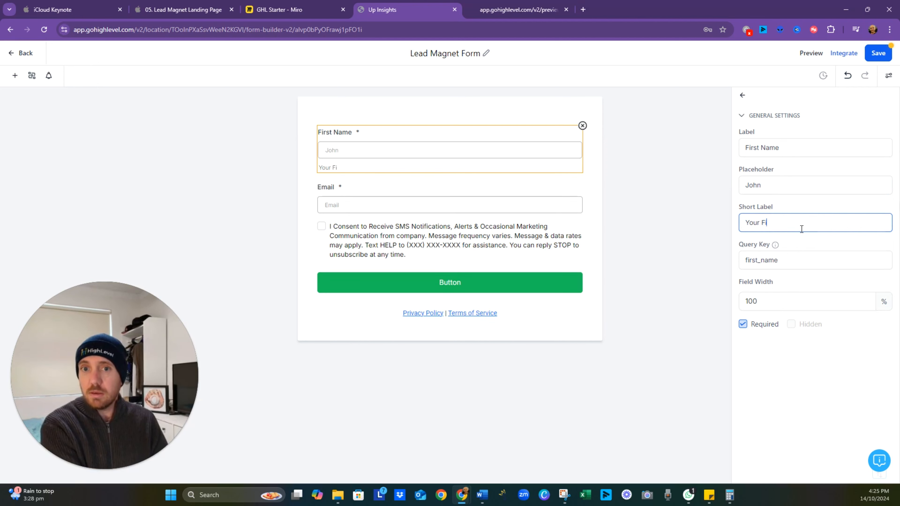
pyautogui.write('rst Name!')
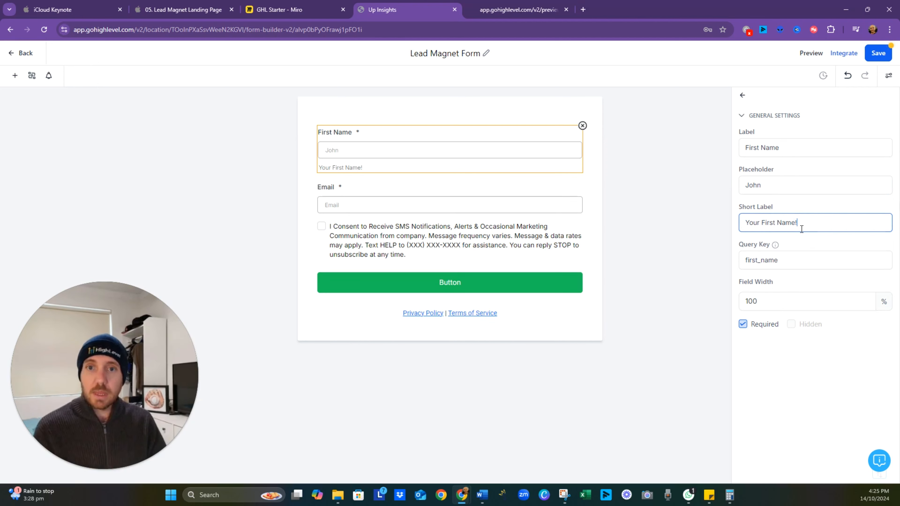
pyautogui.click(697, 292)
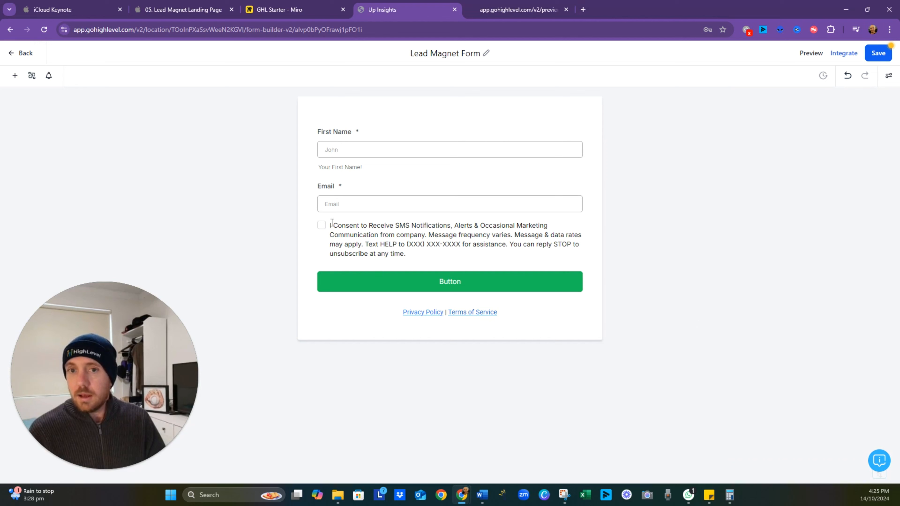
# - Set the Email field's placeholder to a sample e-mail address and its short label to "Your Email address"
pyautogui.click(358, 193)
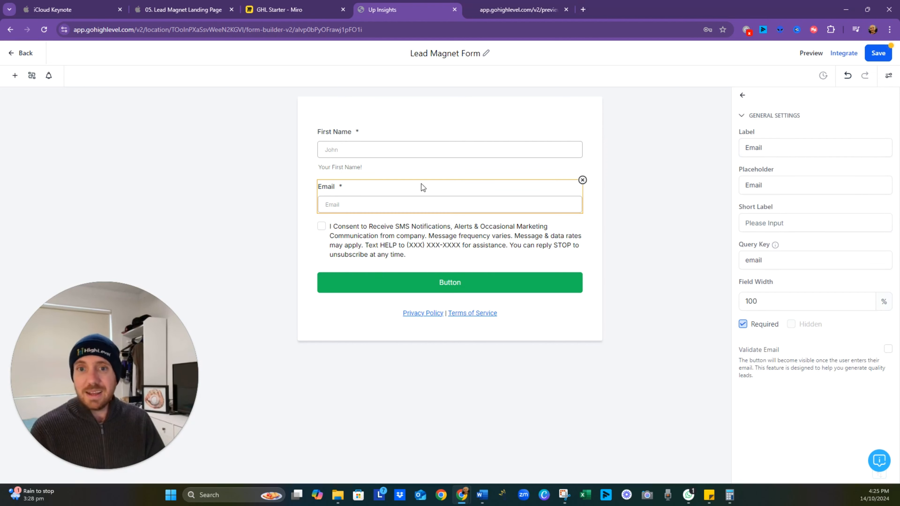
pyautogui.moveTo(766, 185); pyautogui.dragTo(727, 187)
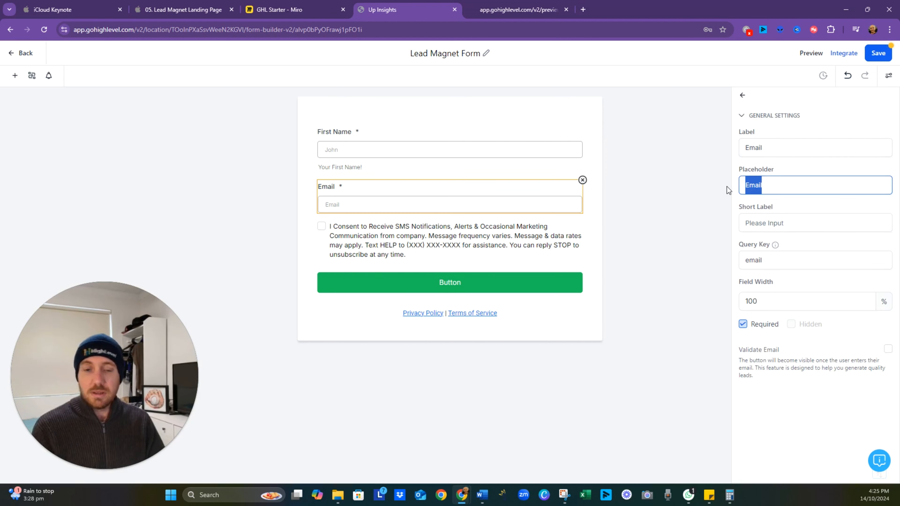
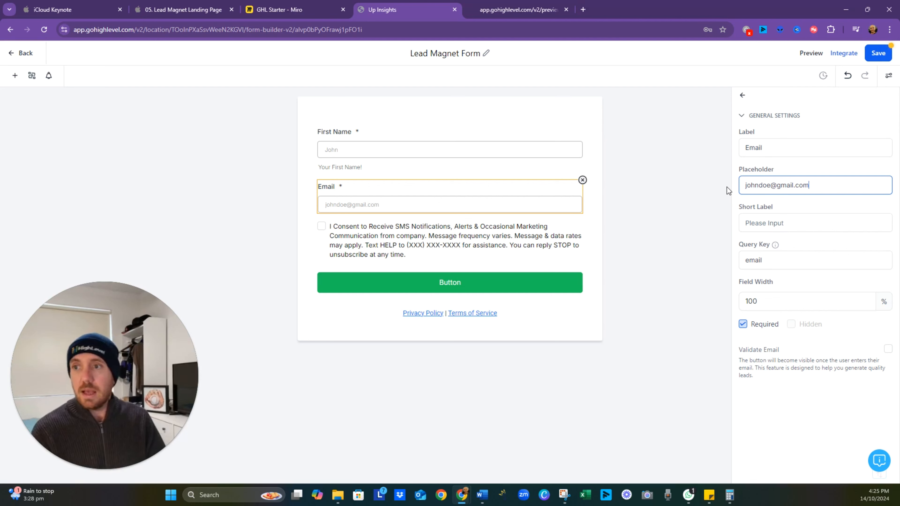
pyautogui.click(785, 223)
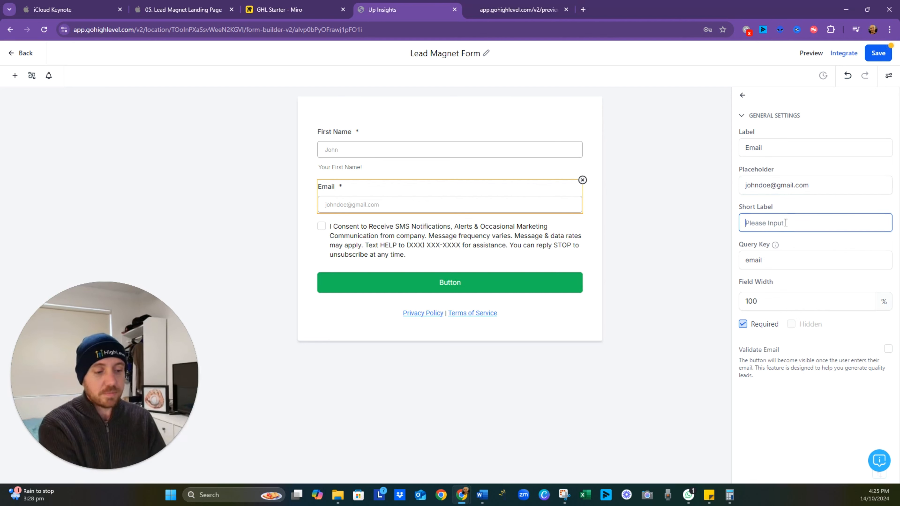
pyautogui.write('Your ')
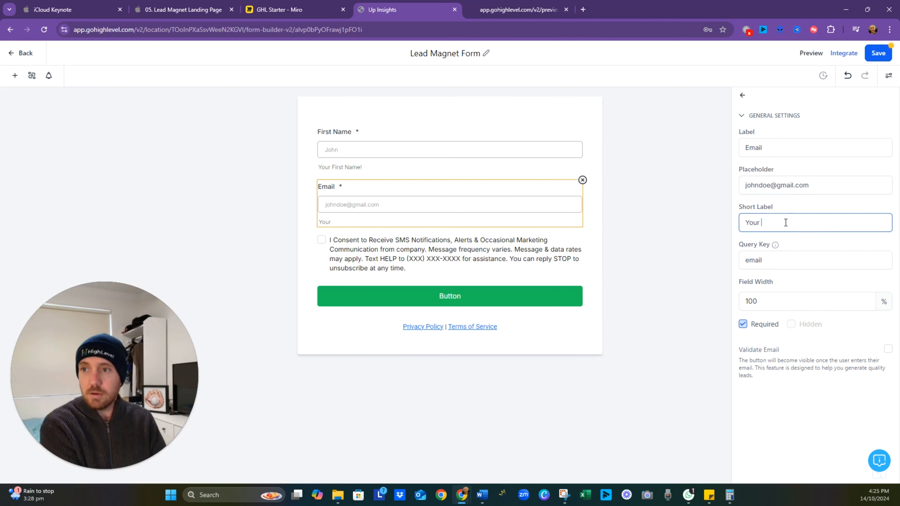
pyautogui.write('Email address')
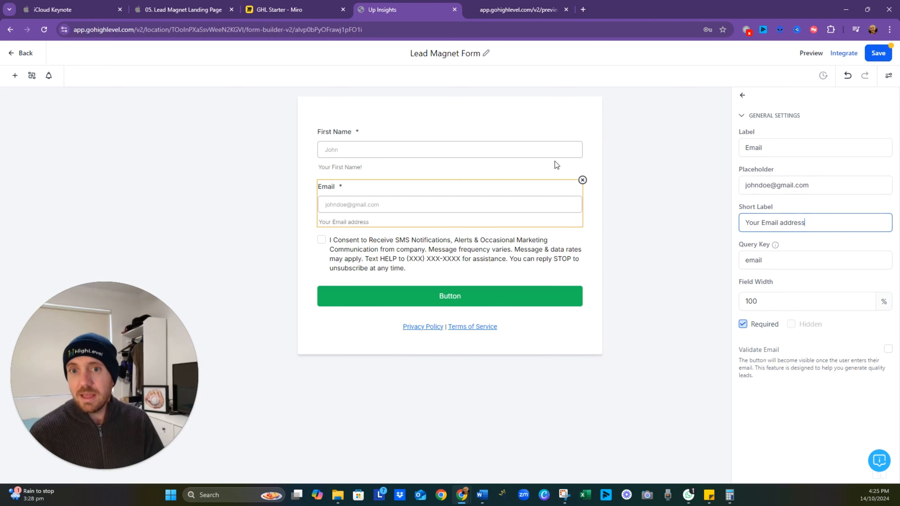
pyautogui.click(613, 140)
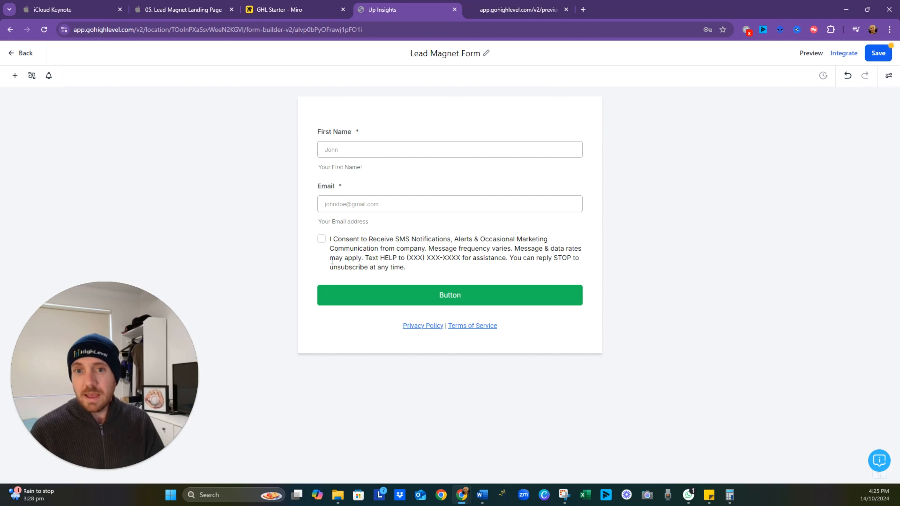
# - Shorten the consent checkbox text to "I Consent to the terms & Conditions"
pyautogui.click(454, 262)
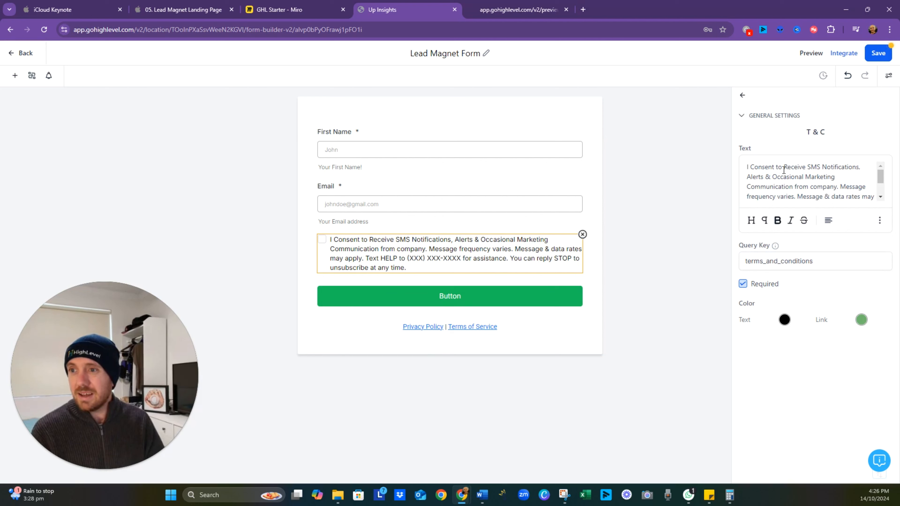
pyautogui.moveTo(784, 170); pyautogui.dragTo(897, 237)
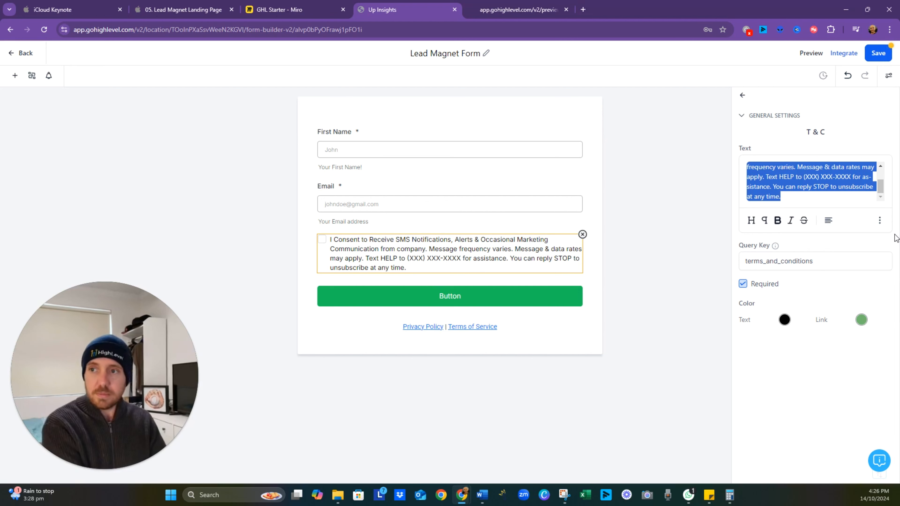
pyautogui.write('the terms')
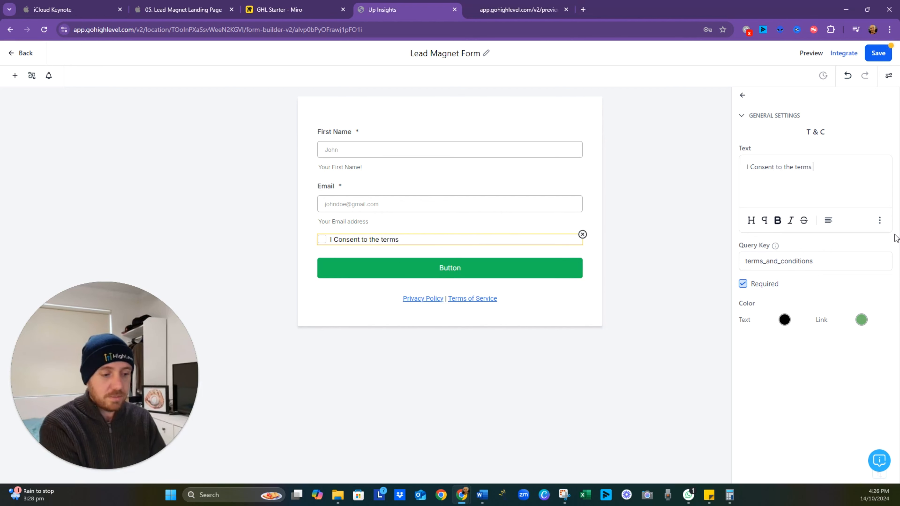
pyautogui.write(' & Condit')
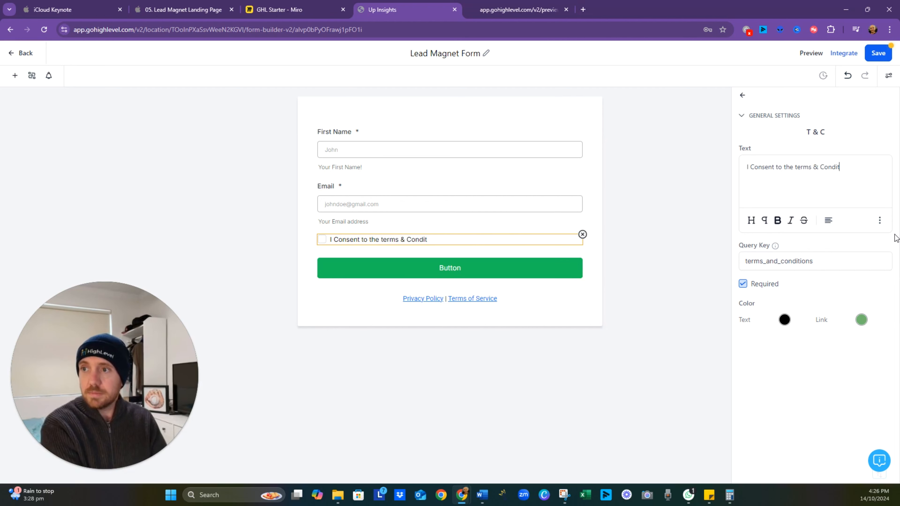
pyautogui.write('ions')
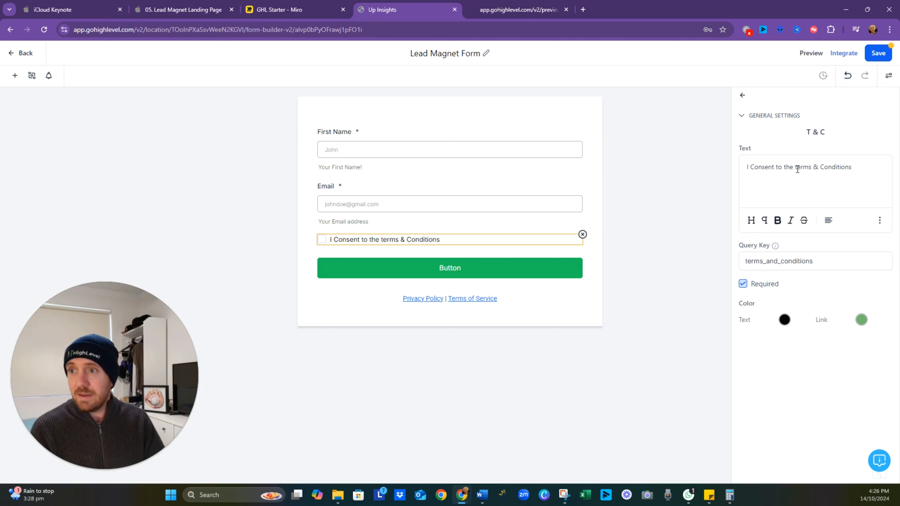
pyautogui.moveTo(798, 170); pyautogui.dragTo(795, 169)
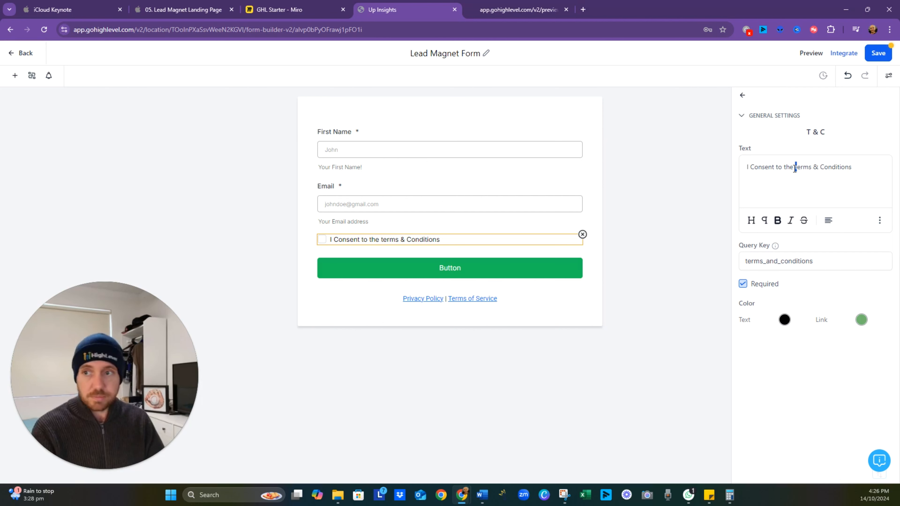
pyautogui.write('T')
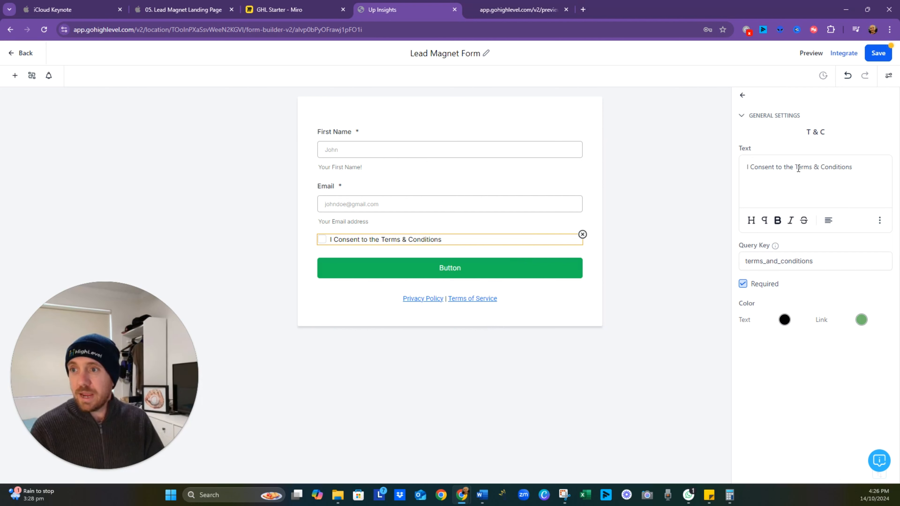
pyautogui.moveTo(795, 169); pyautogui.dragTo(867, 169)
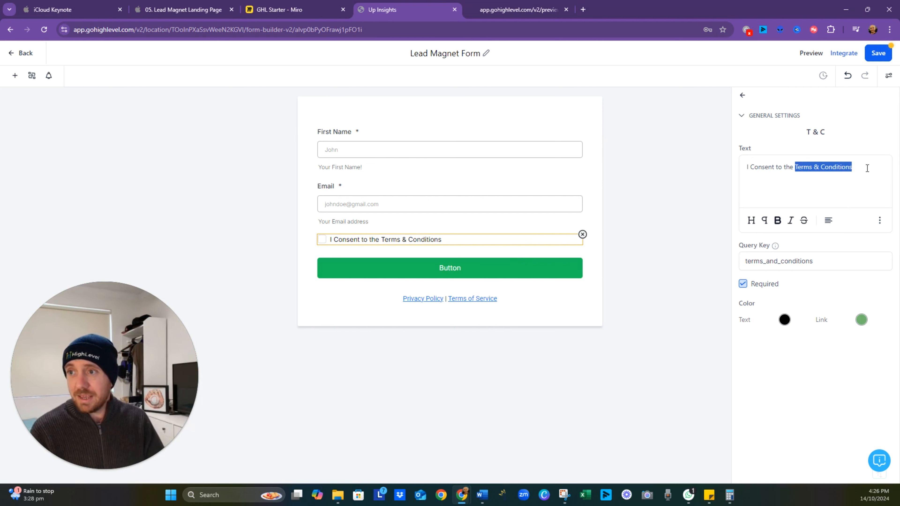
pyautogui.tripleClick(832, 166)
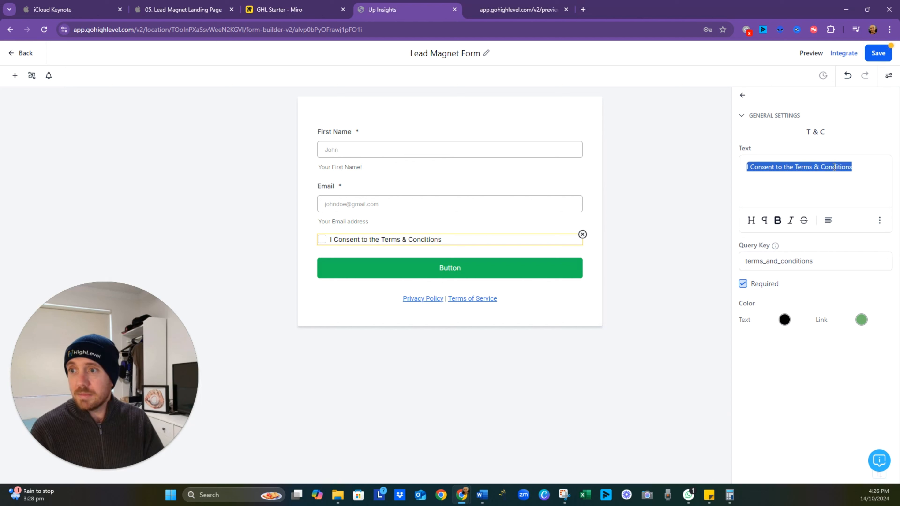
pyautogui.moveTo(858, 168); pyautogui.dragTo(796, 169)
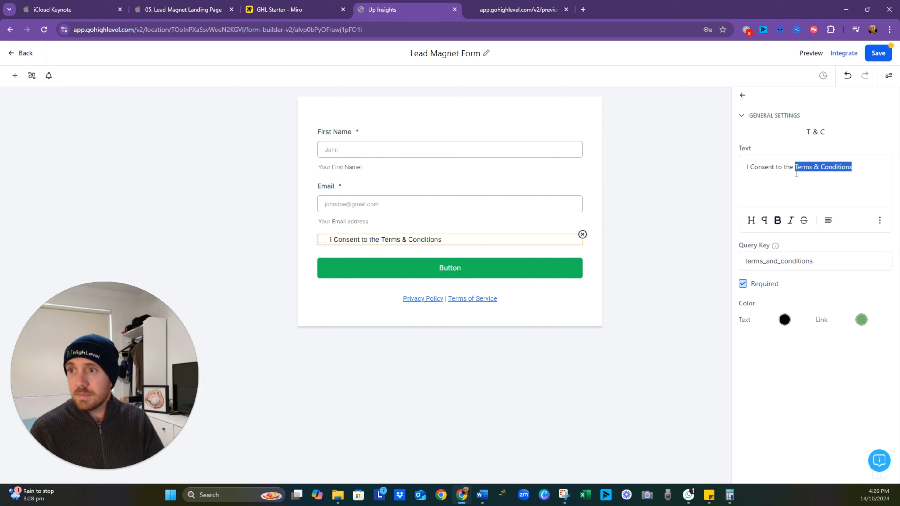
pyautogui.click(880, 221)
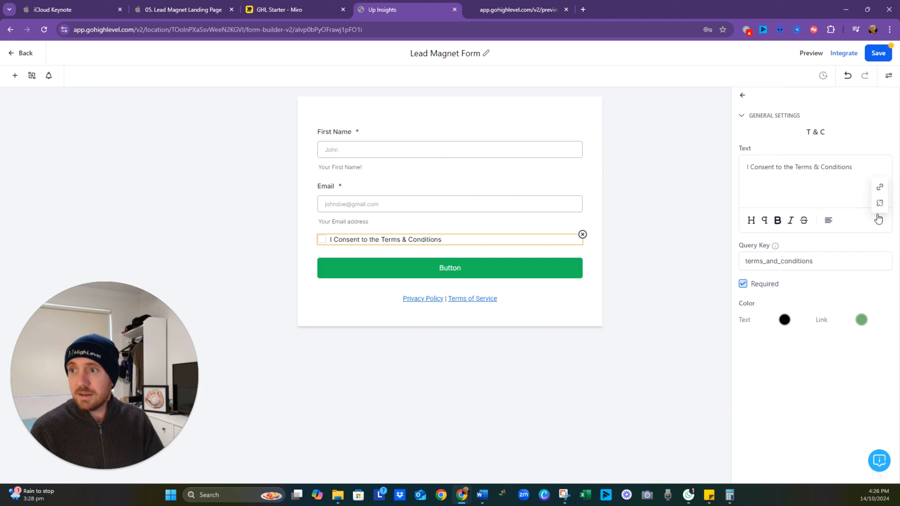
pyautogui.click(880, 192)
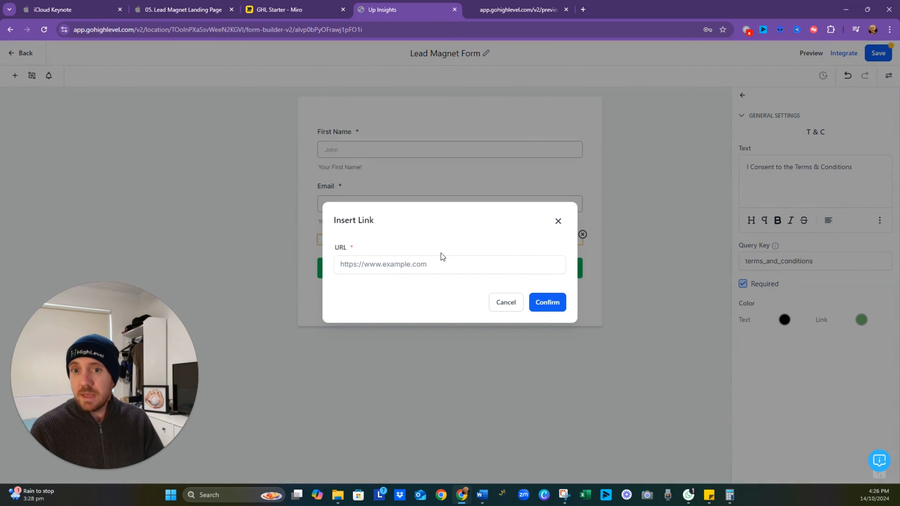
pyautogui.click(442, 260)
pyautogui.write('w')
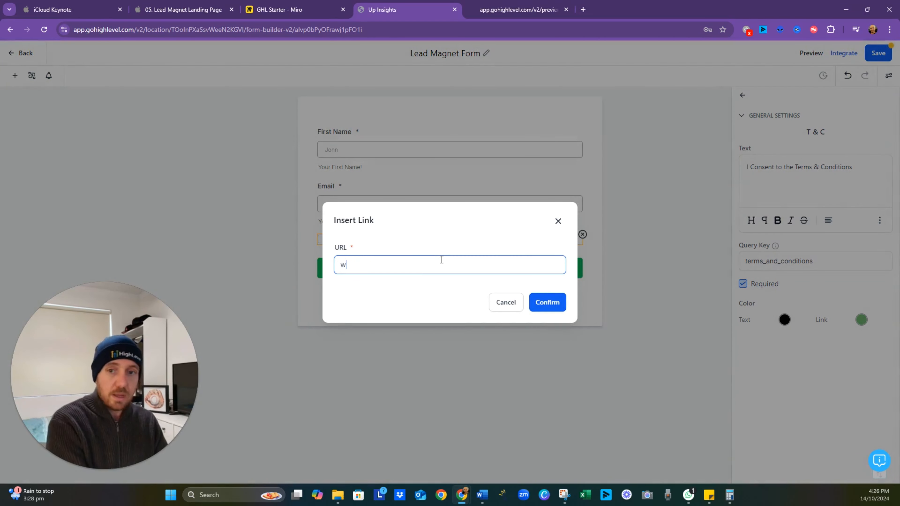
pyautogui.write('ww.yourwebsite')
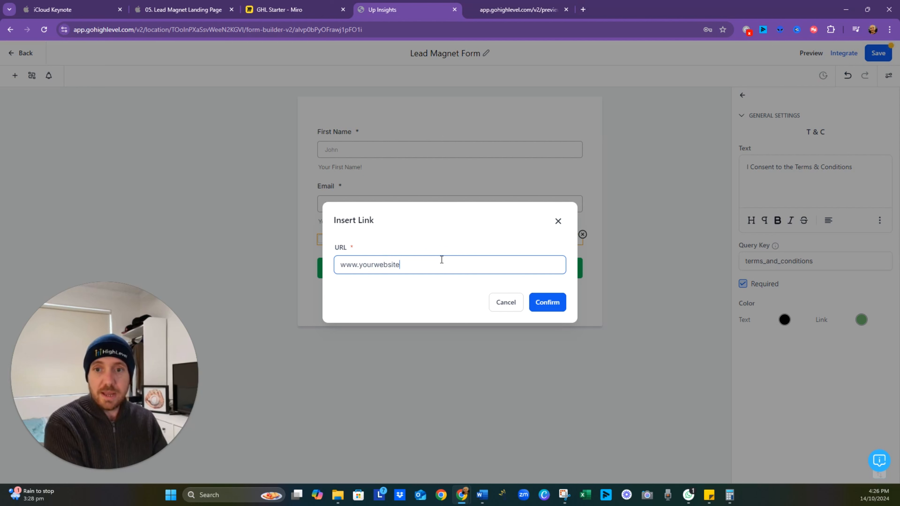
pyautogui.write('.com/')
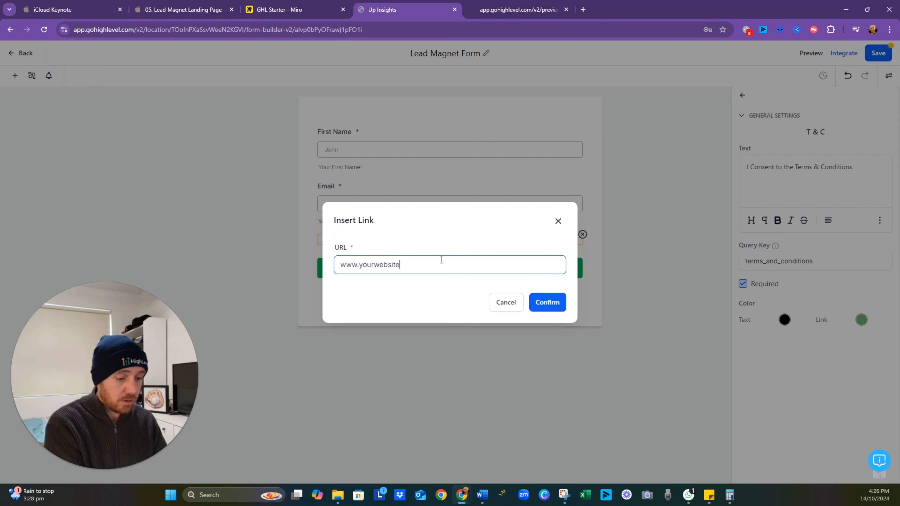
pyautogui.press('BackSpace')
pyautogui.write('.com/')
pyautogui.press('BackSpace')
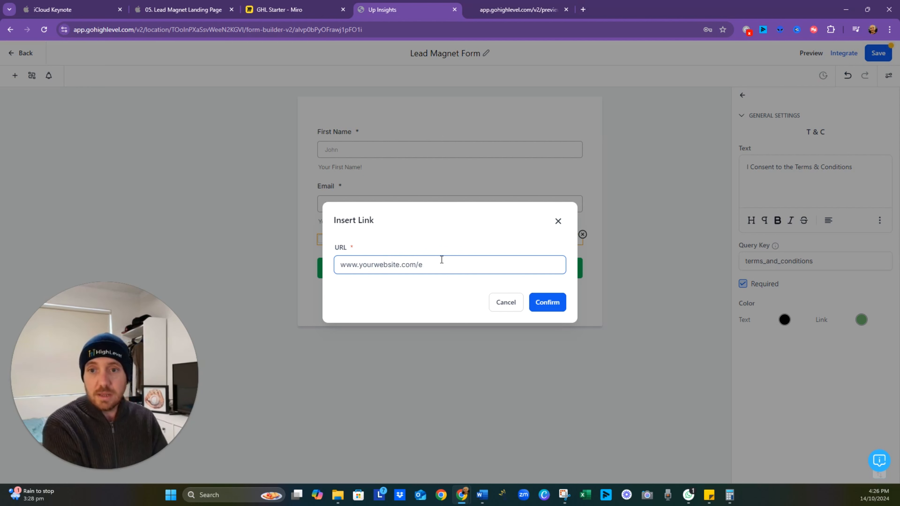
pyautogui.write('ts&cs')
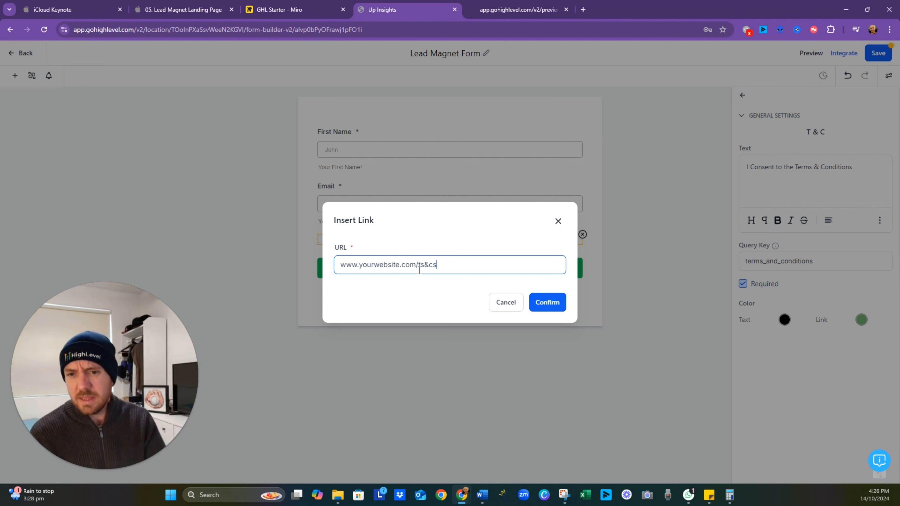
pyautogui.press('Delete')
pyautogui.click(460, 266)
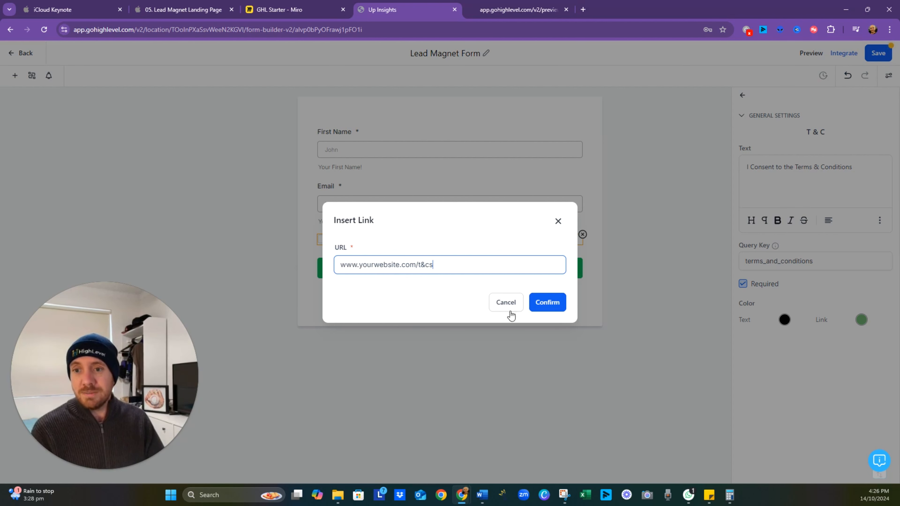
pyautogui.click(555, 308)
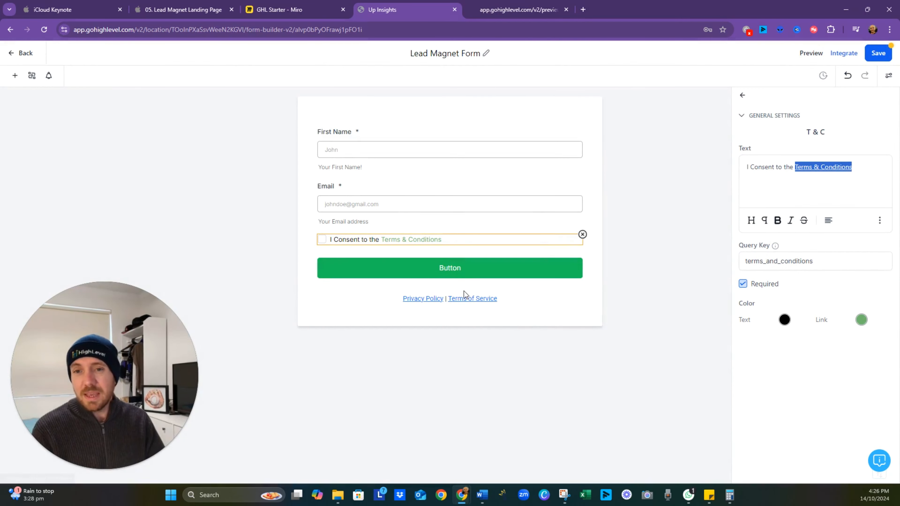
# - Change the consent checkbox's link color to the blue #1C43E1FF
pyautogui.click(862, 320)
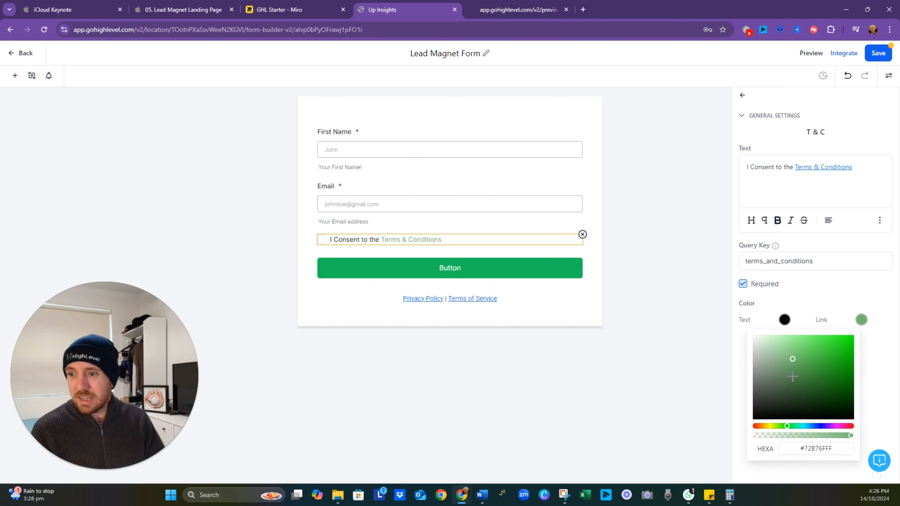
pyautogui.moveTo(789, 428); pyautogui.dragTo(819, 427)
pyautogui.moveTo(797, 363)
pyautogui.mouseDown()
pyautogui.moveTo(794, 354)
pyautogui.moveTo(840, 351)
pyautogui.moveTo(839, 359)
pyautogui.moveTo(842, 345)
pyautogui.mouseUp()
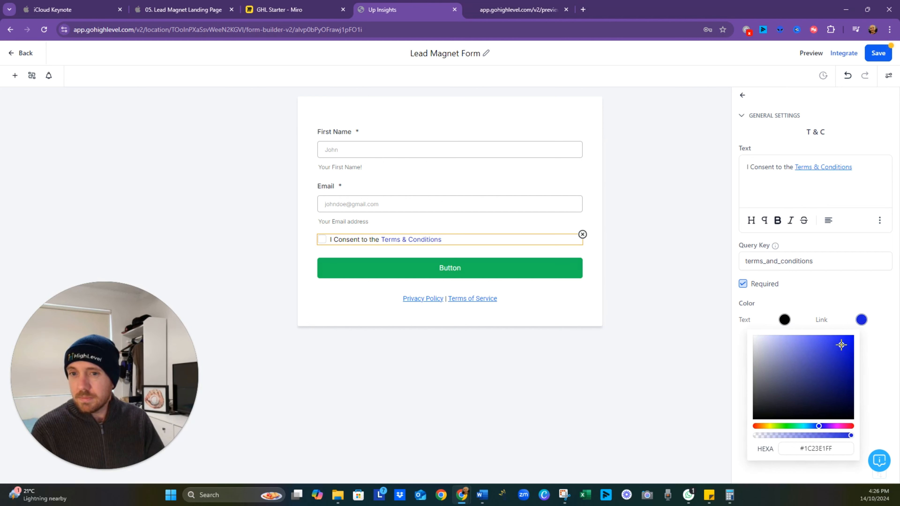
pyautogui.moveTo(818, 426); pyautogui.dragTo(816, 426)
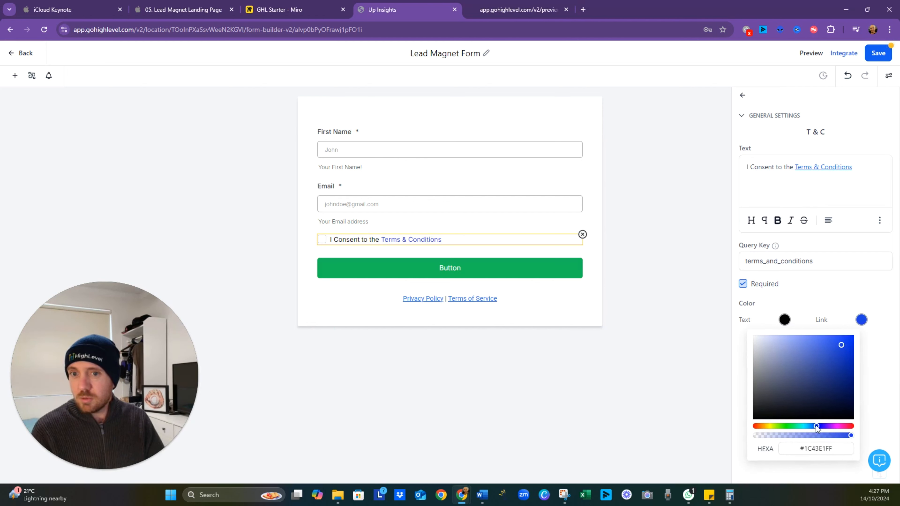
pyautogui.click(646, 423)
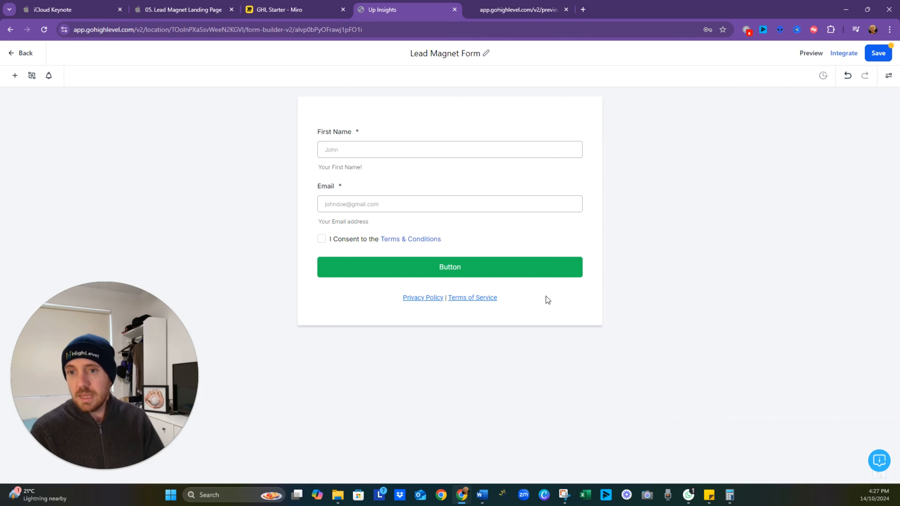
# - Delete the Privacy Policy and Terms of Service links element below the form's button
pyautogui.click(454, 292)
pyautogui.click(582, 286)
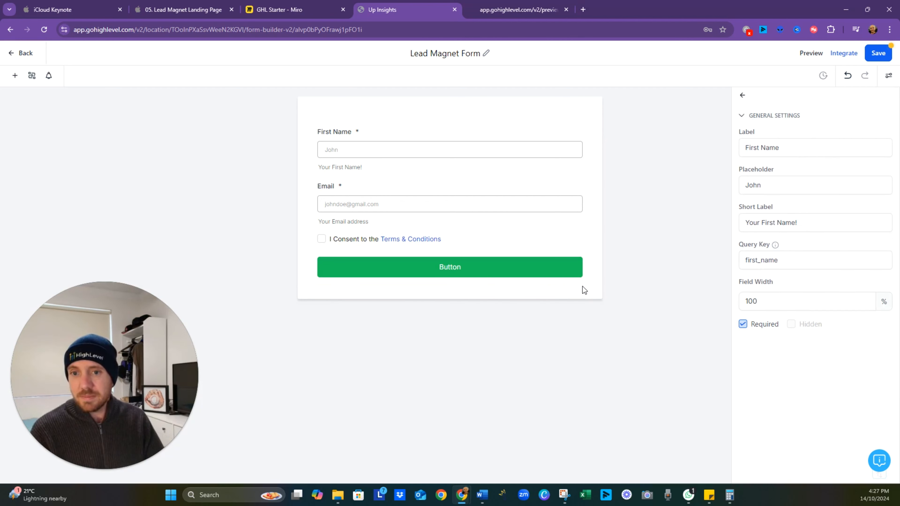
# - Set the form button's text to "Send me my Templates" and save the form
pyautogui.click(465, 270)
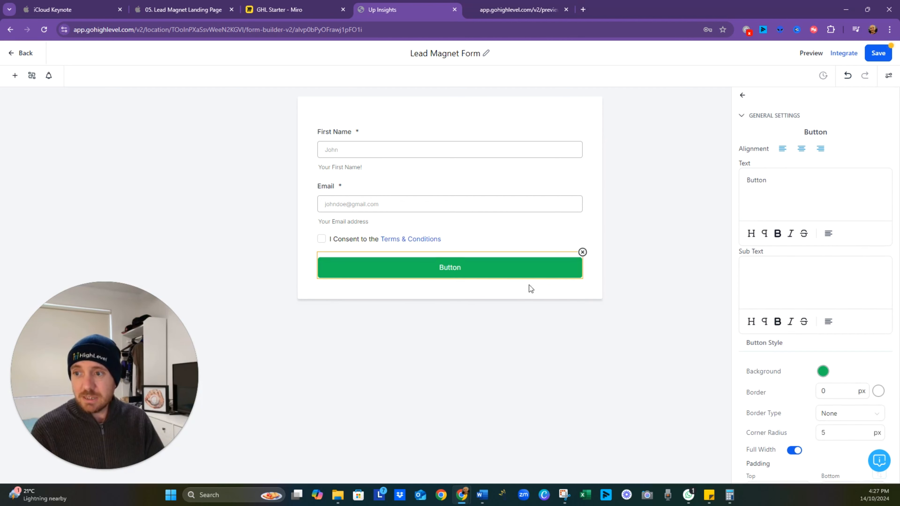
pyautogui.moveTo(768, 181); pyautogui.dragTo(719, 179)
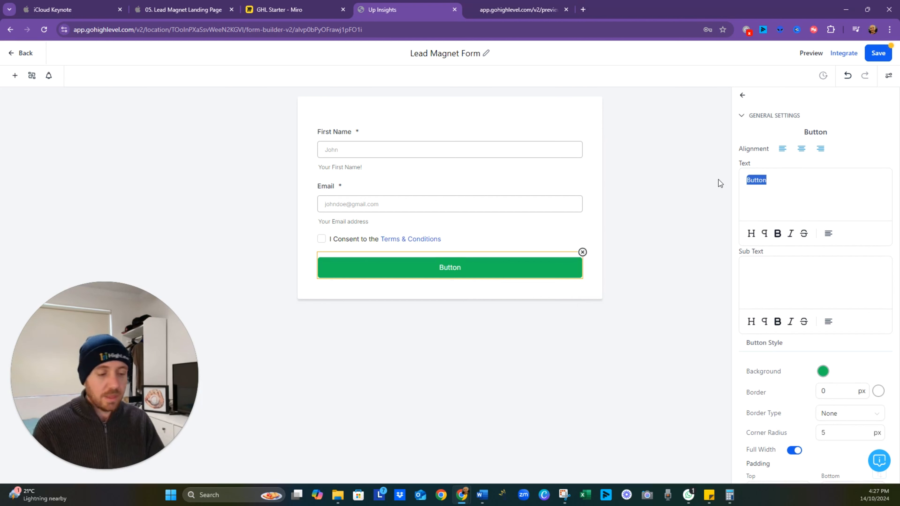
pyautogui.write('Send')
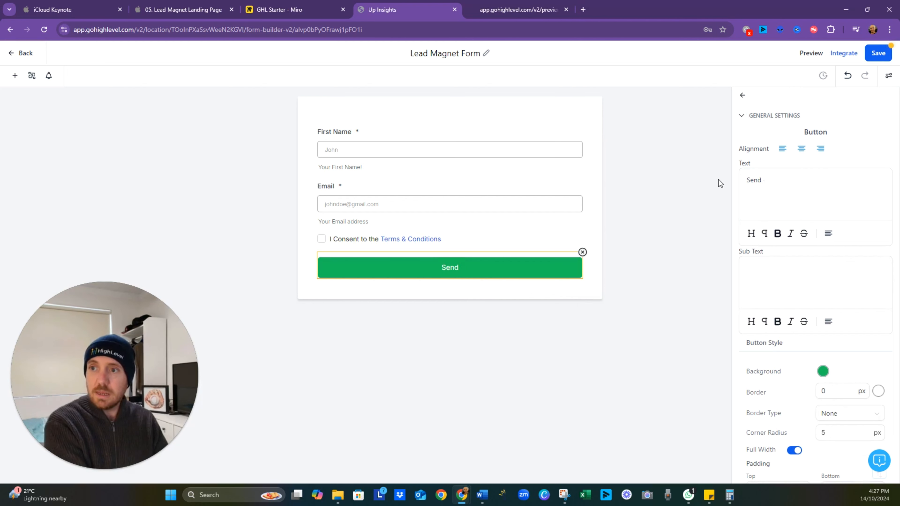
pyautogui.write(' me my templates')
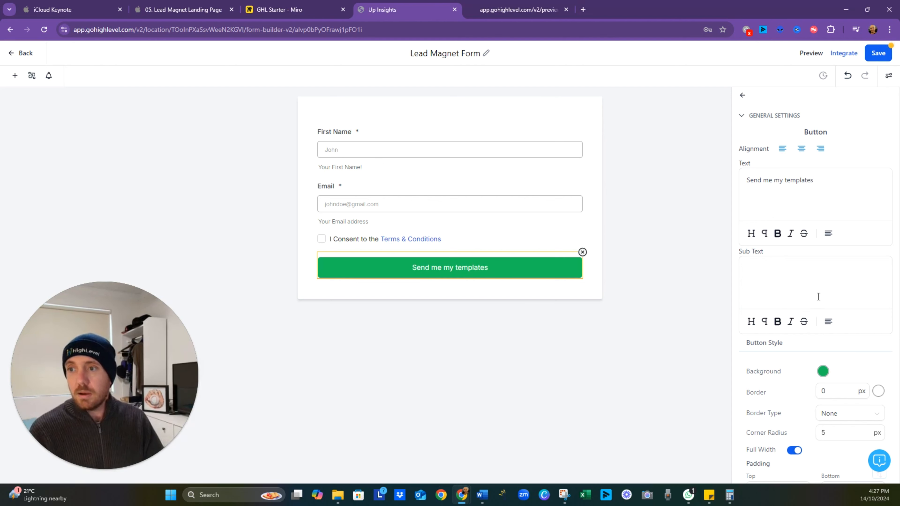
pyautogui.click(798, 273)
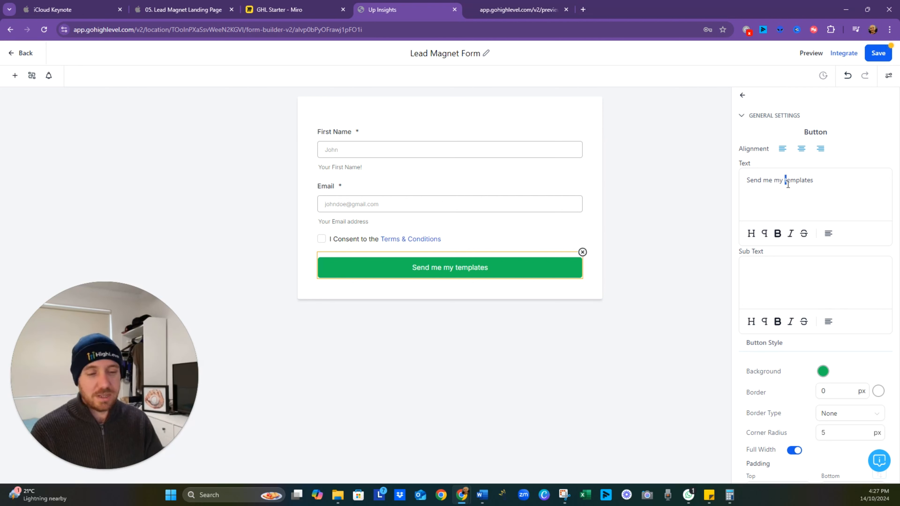
pyautogui.write('T')
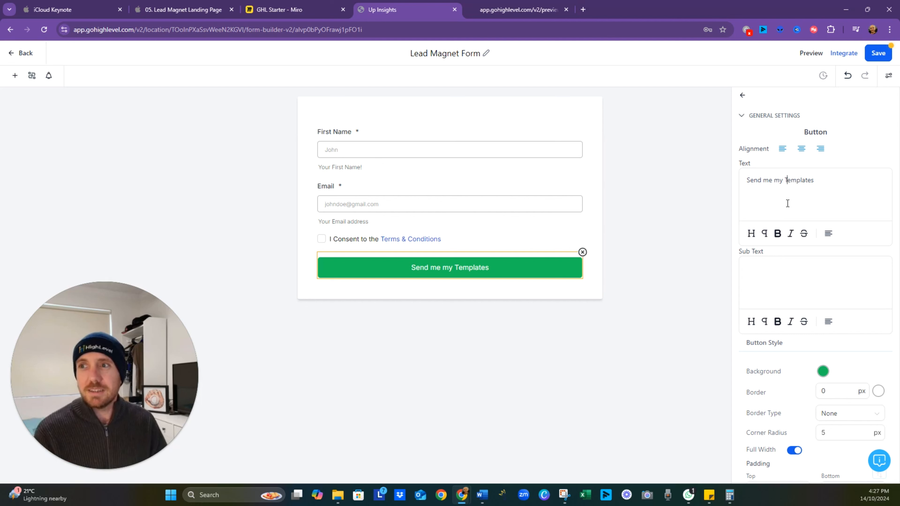
pyautogui.click(876, 56)
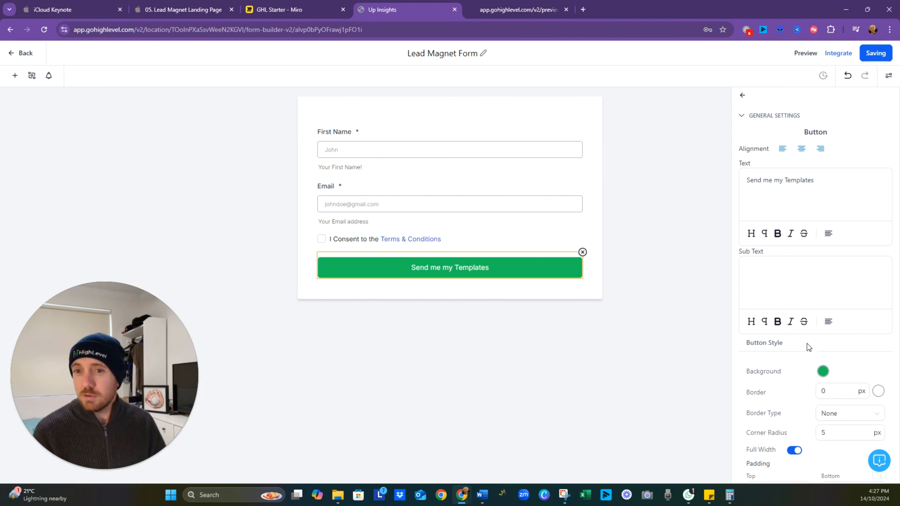
# - Change the form button's background color to the blue #1836BDFF and save the form
pyautogui.click(824, 373)
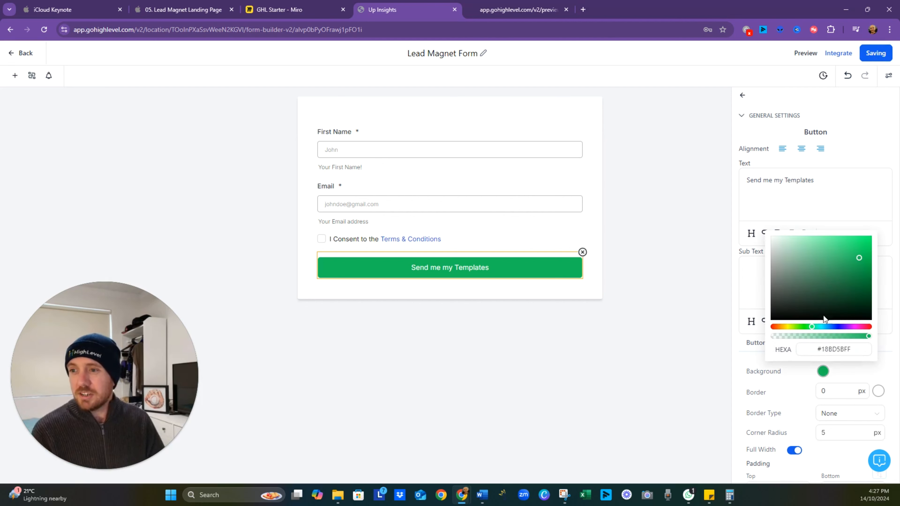
pyautogui.click(834, 327)
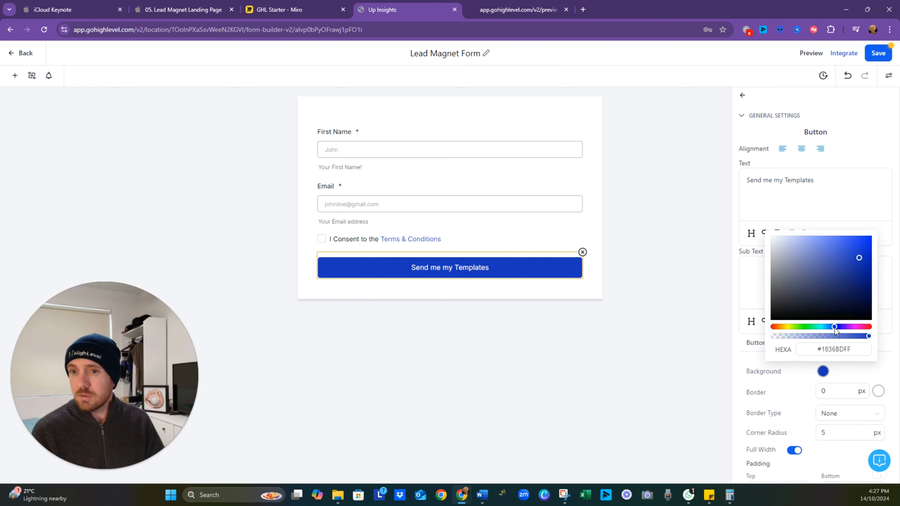
pyautogui.click(879, 54)
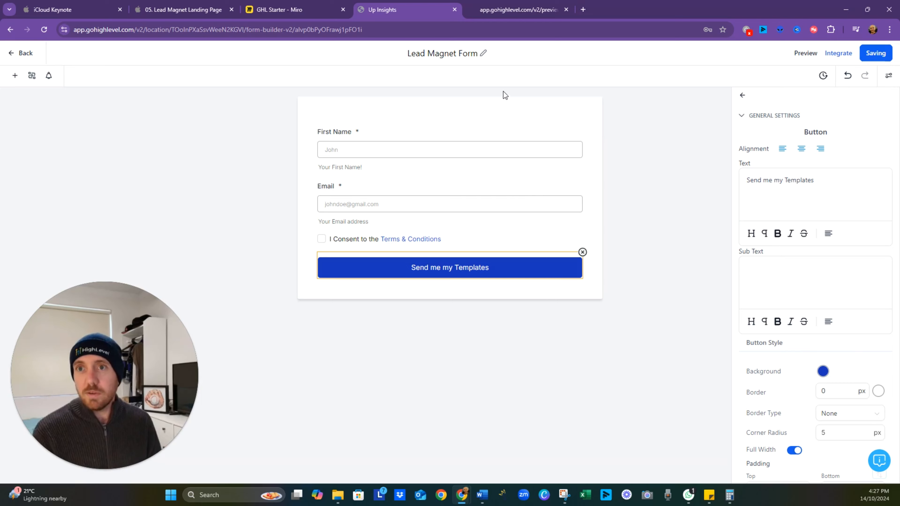
# - Look at the call-to-action button in the landing page preview, and review the form button's background, padding, shadow and text style settings
pyautogui.click(508, 14)
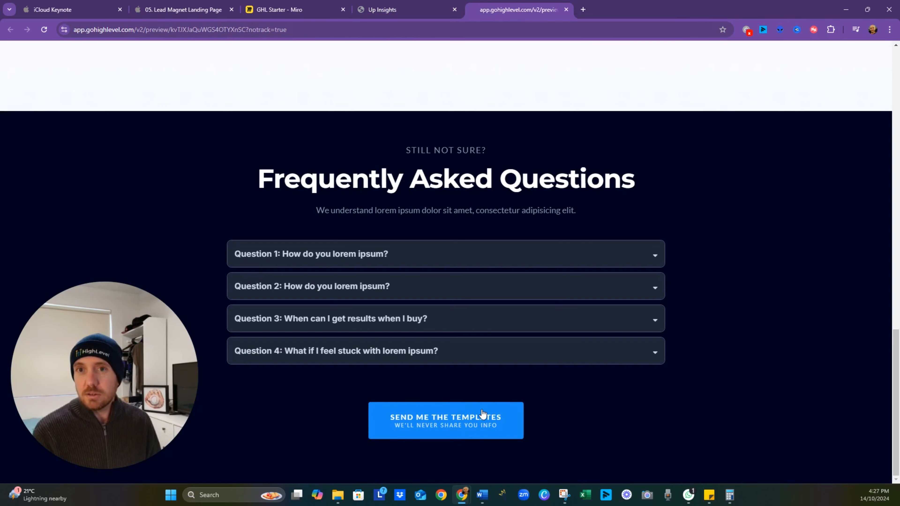
pyautogui.click(392, 8)
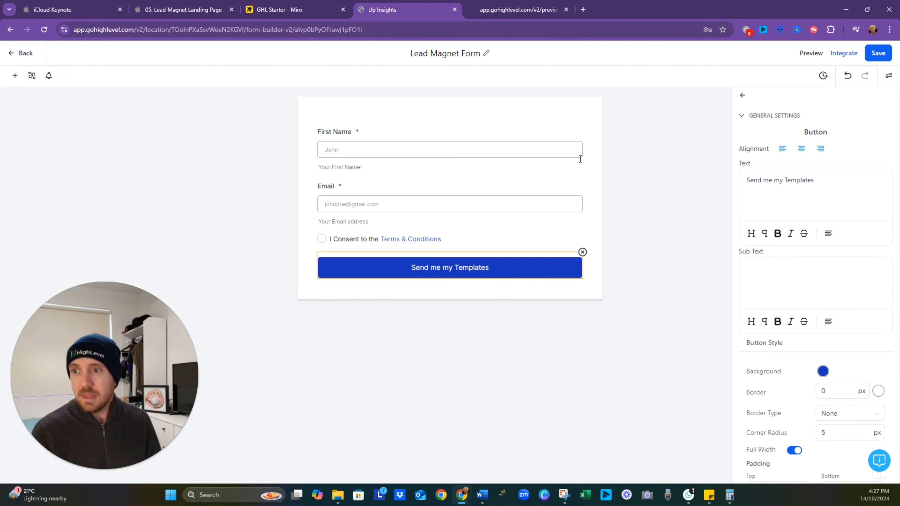
pyautogui.click(823, 371)
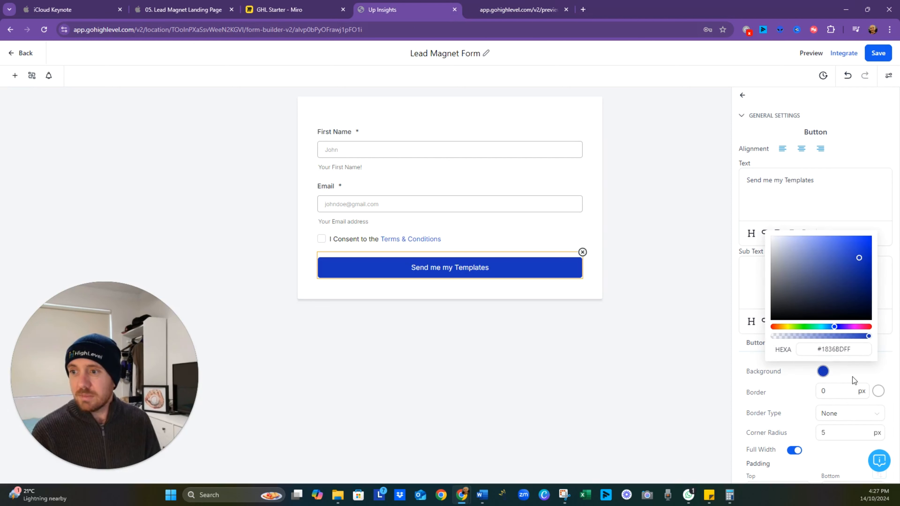
pyautogui.click(832, 374)
pyautogui.click(824, 373)
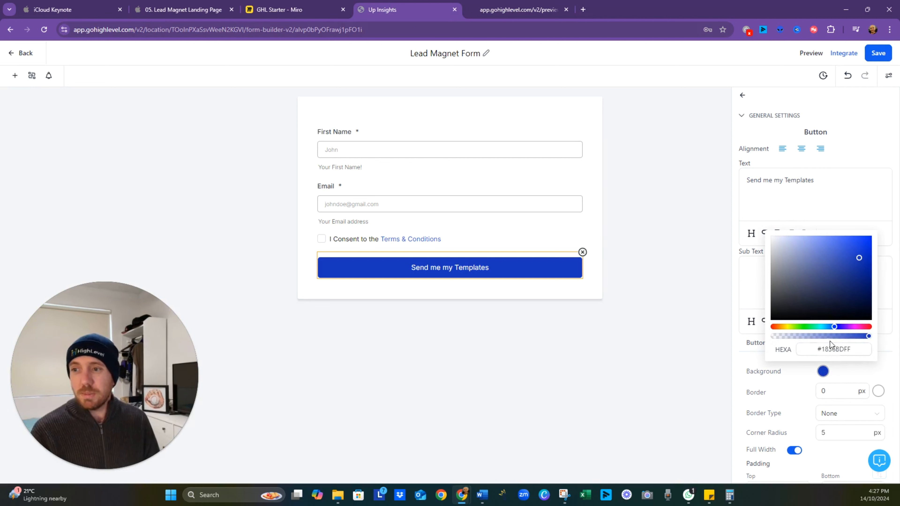
pyautogui.click(846, 379)
pyautogui.scroll(-8, 850, 378)
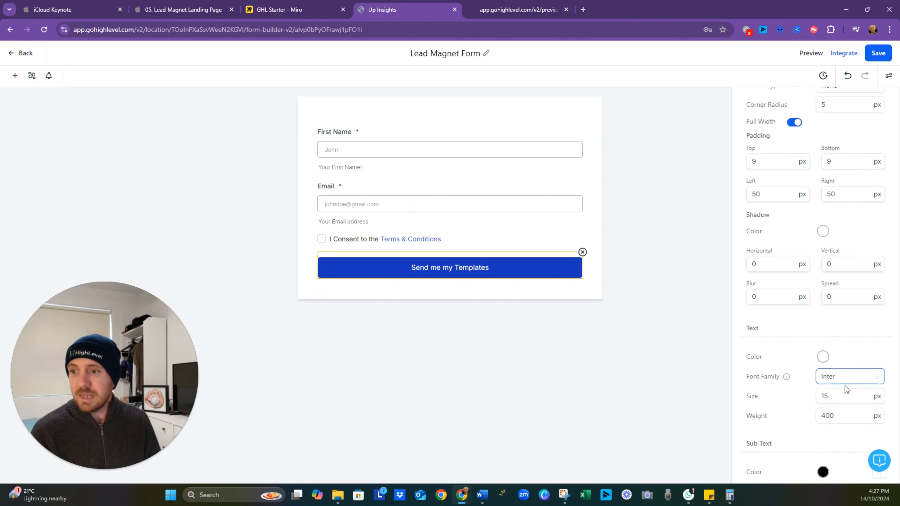
pyautogui.scroll(-2, 773, 366)
pyautogui.scroll(4, 816, 355)
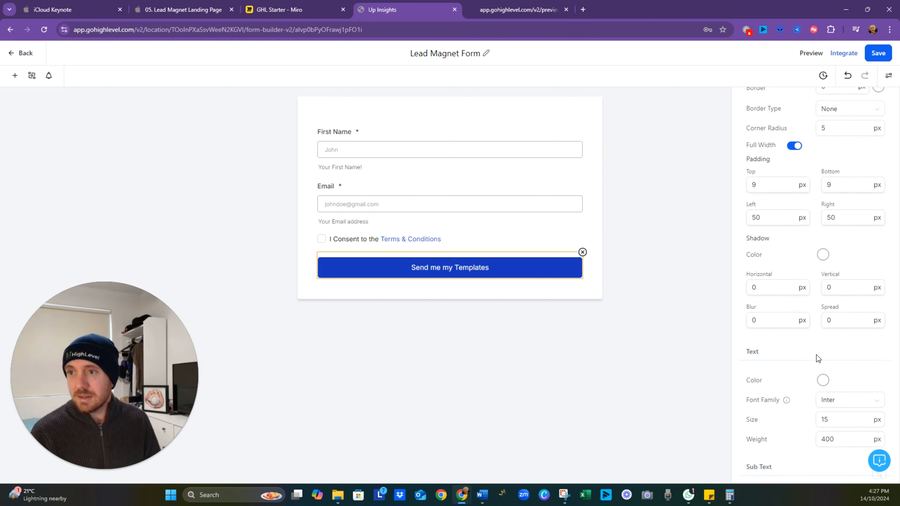
# - Turn off full width for the form's submit button, set its field width to 50%, and save the form
pyautogui.scroll(1, 785, 297)
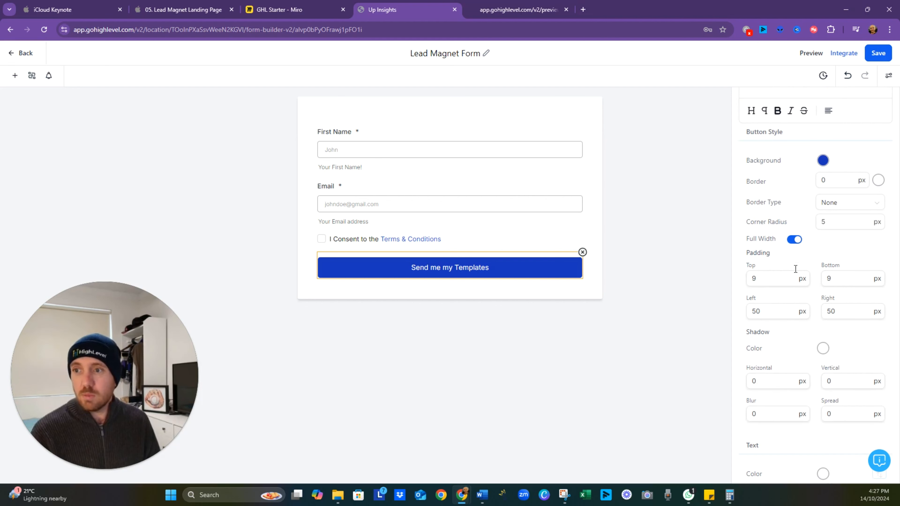
pyautogui.click(796, 240)
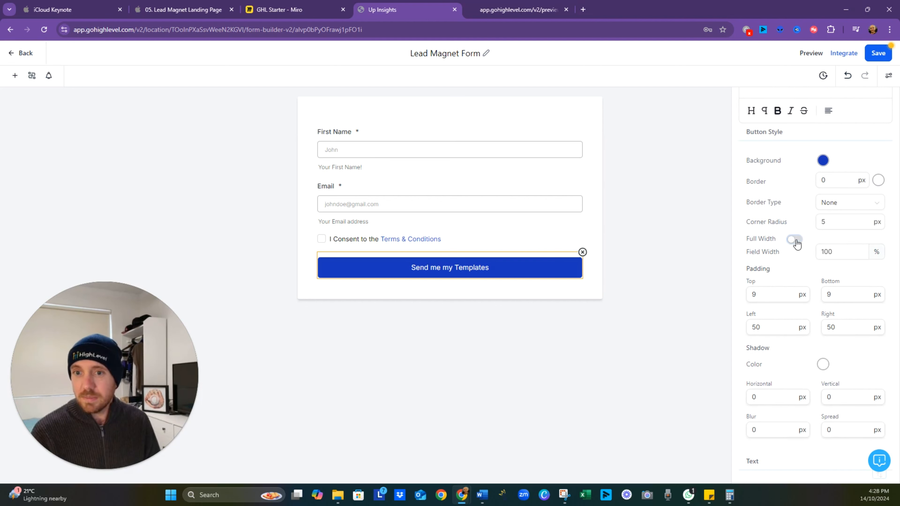
pyautogui.scroll(-1, 794, 248)
pyautogui.moveTo(834, 229); pyautogui.dragTo(767, 239)
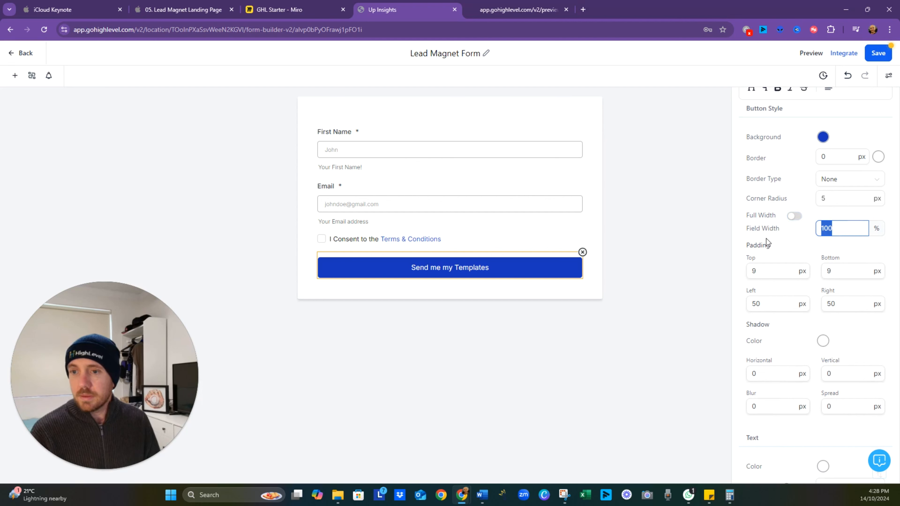
pyautogui.write('50')
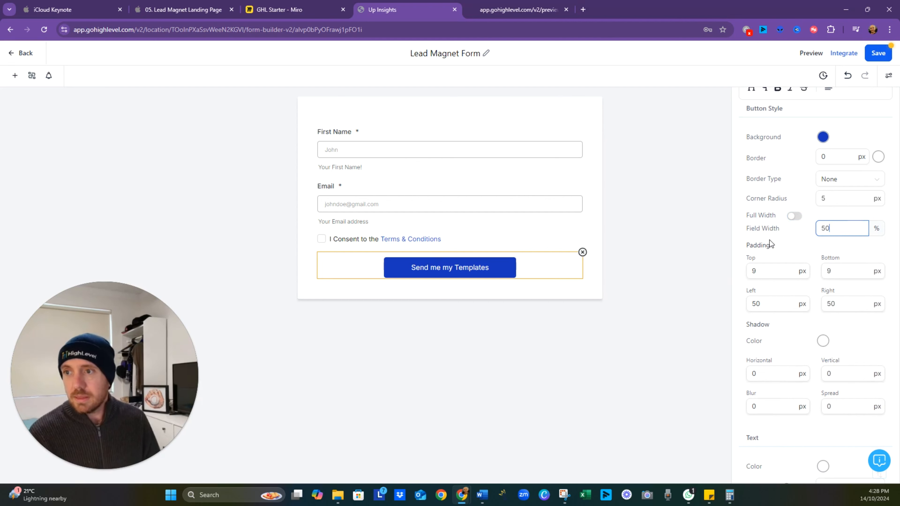
pyautogui.click(506, 343)
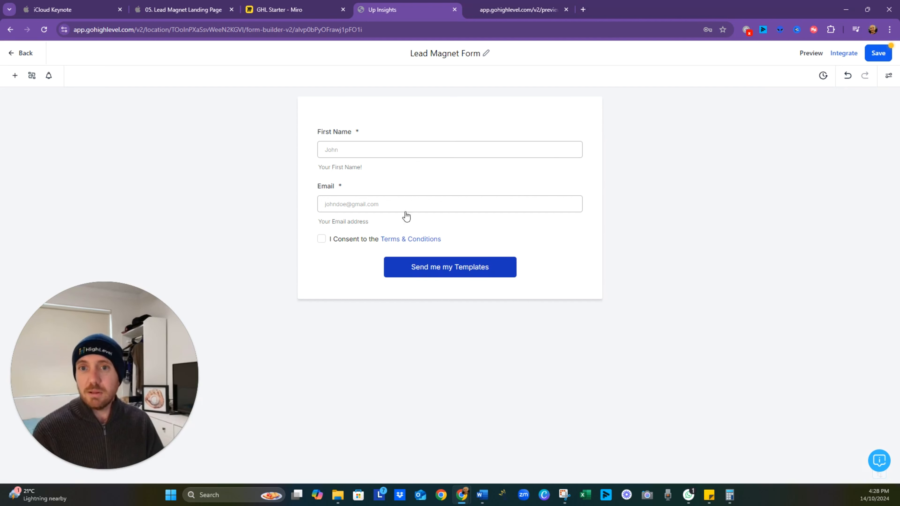
pyautogui.click(884, 56)
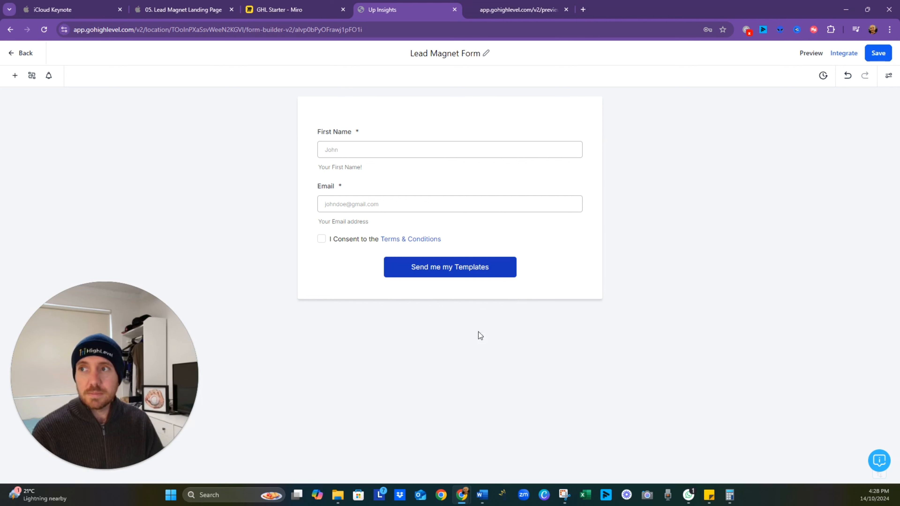
# - Leave the form builder and open the Lead Magnet funnel's Landing page for editing
pyautogui.click(24, 55)
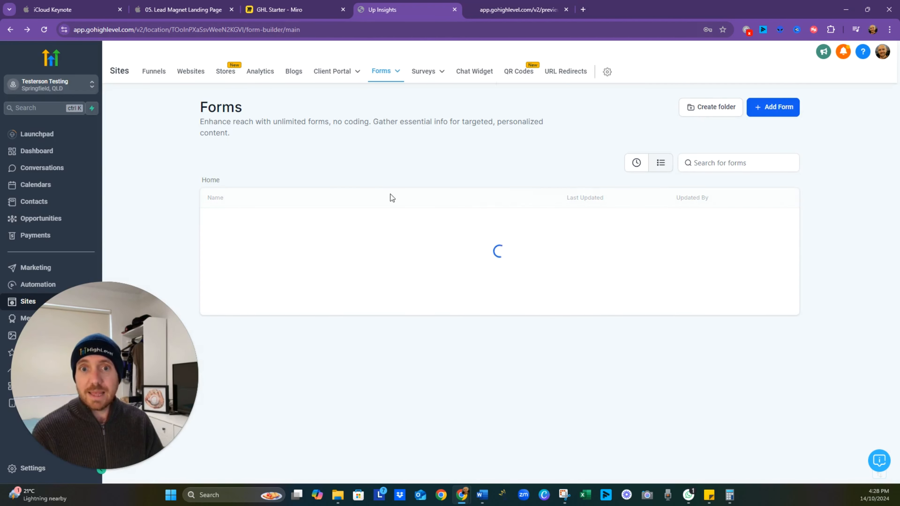
pyautogui.click(158, 78)
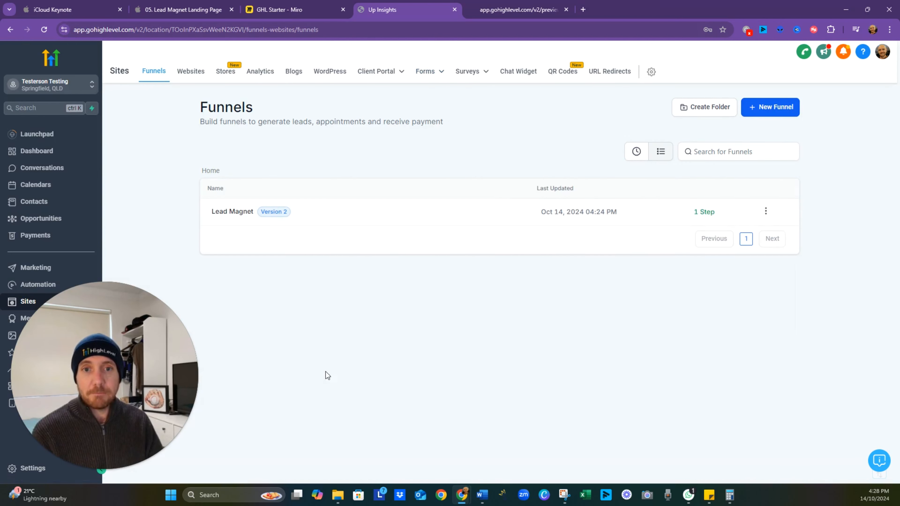
pyautogui.click(227, 214)
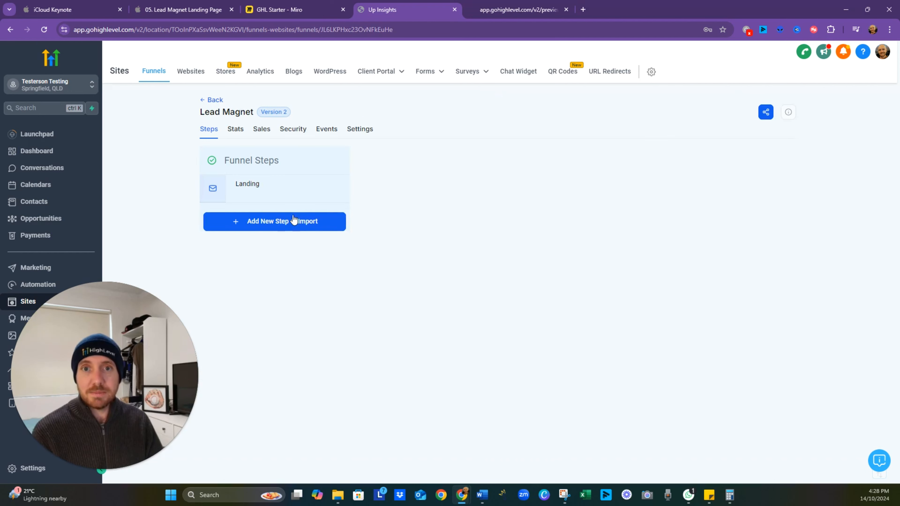
pyautogui.click(252, 188)
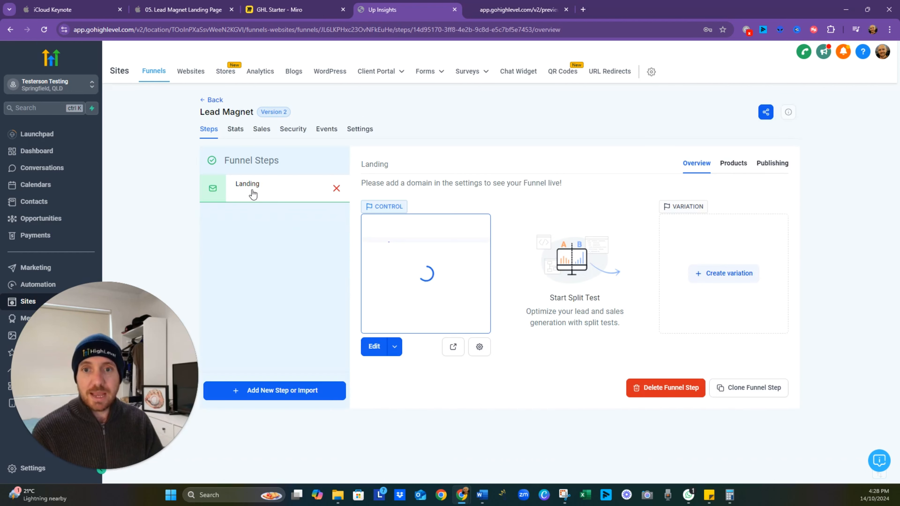
pyautogui.click(252, 192)
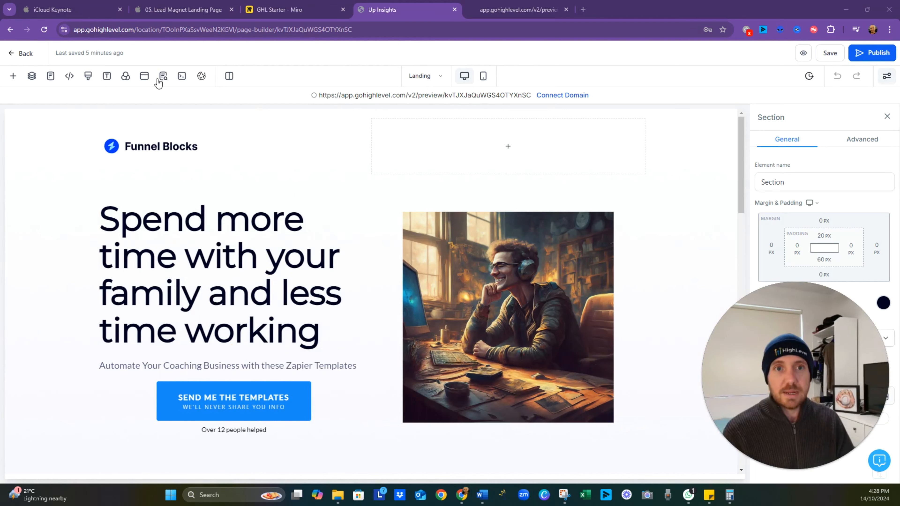
# - Open the landing page's popup and add a one-column row to it
pyautogui.click(149, 82)
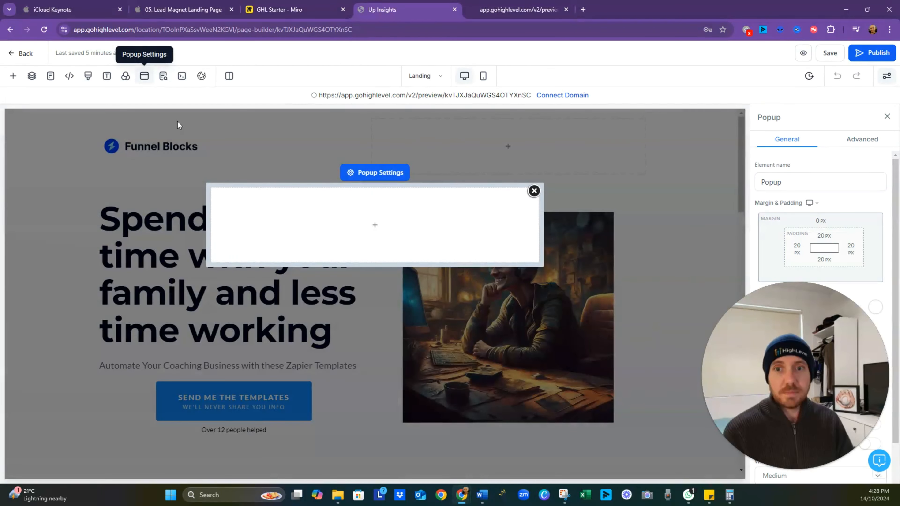
pyautogui.click(365, 229)
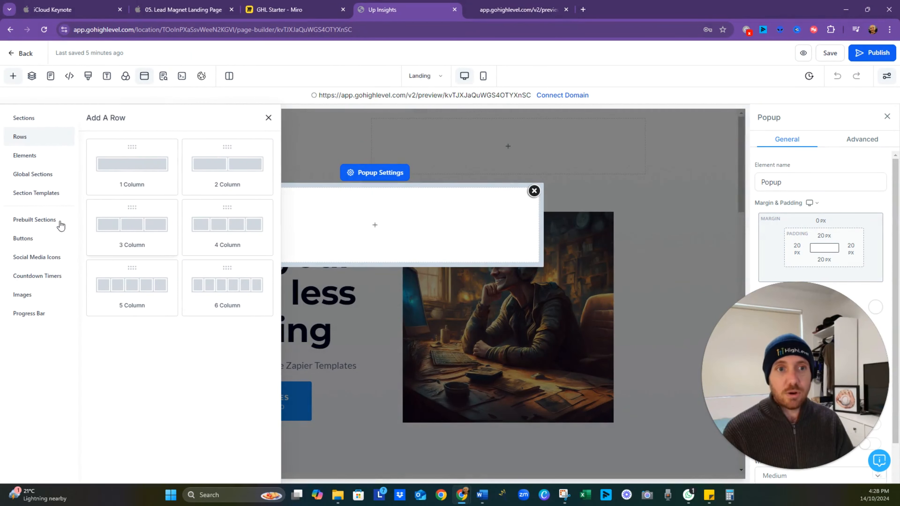
pyautogui.click(131, 173)
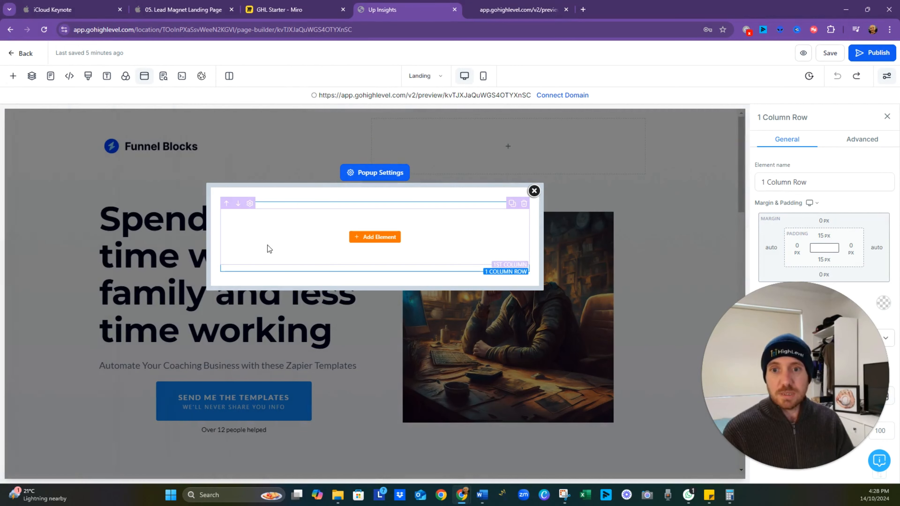
# - Add a form element using Lead Magnet Form to the popup's column, and save the page with its SEO meta data
pyautogui.click(369, 238)
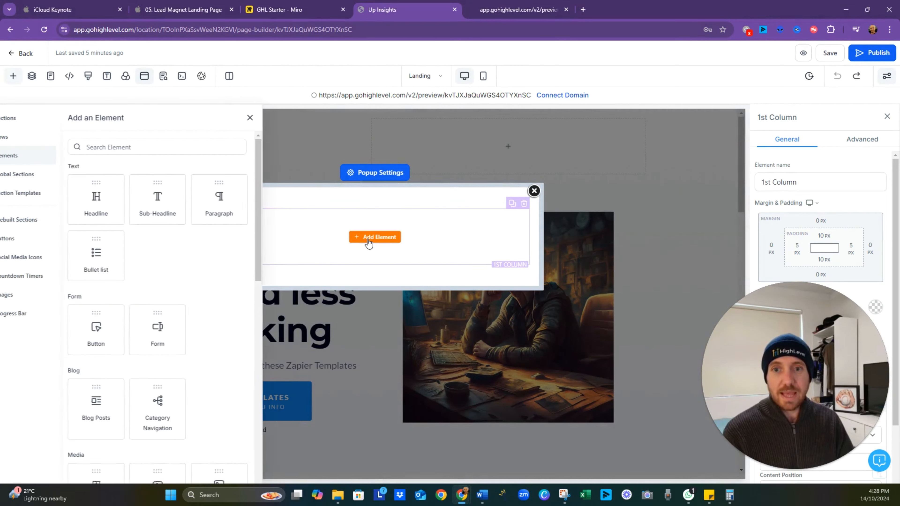
pyautogui.click(140, 142)
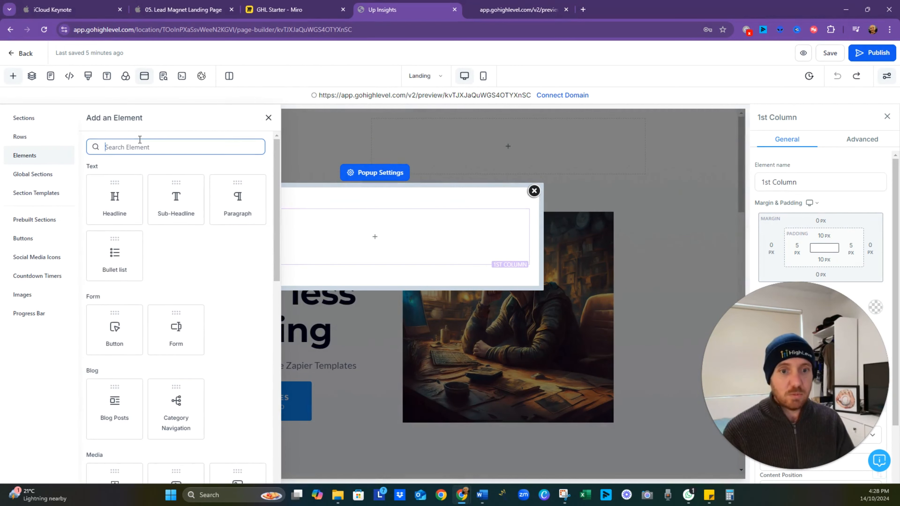
pyautogui.click(176, 323)
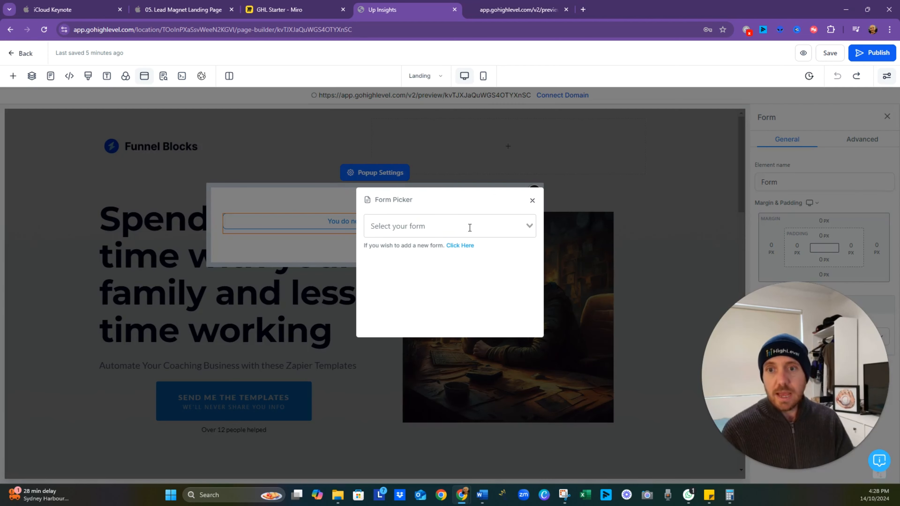
pyautogui.click(530, 227)
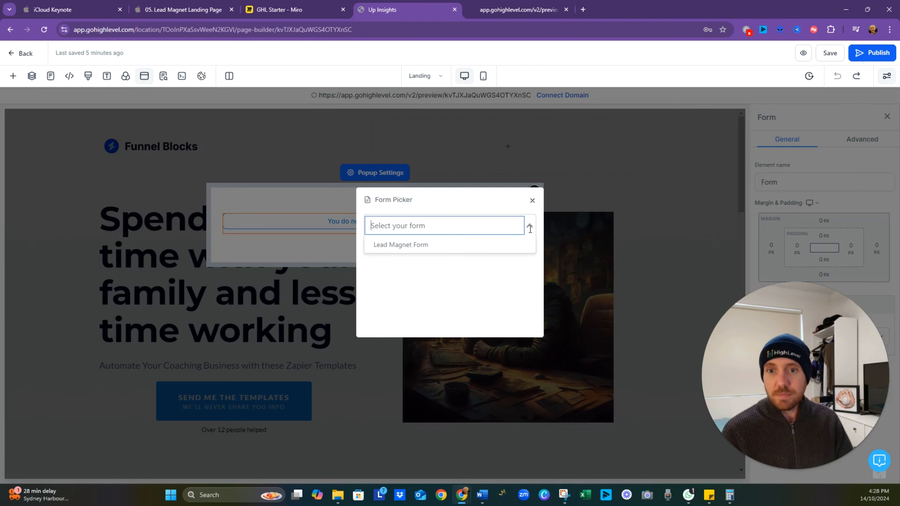
pyautogui.click(435, 250)
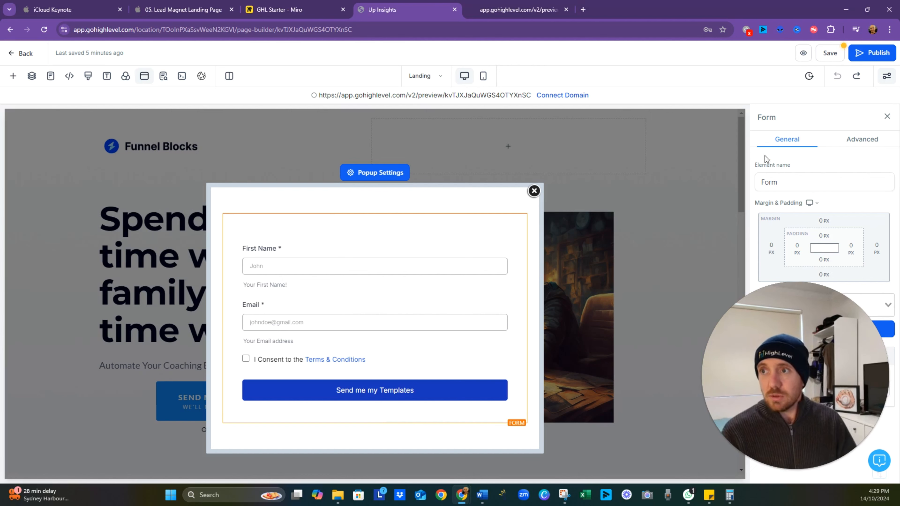
pyautogui.click(828, 56)
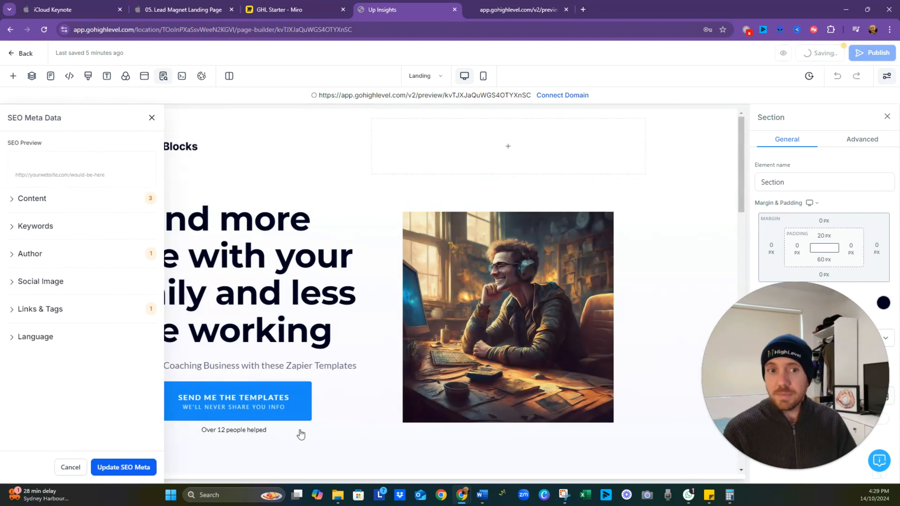
pyautogui.click(124, 472)
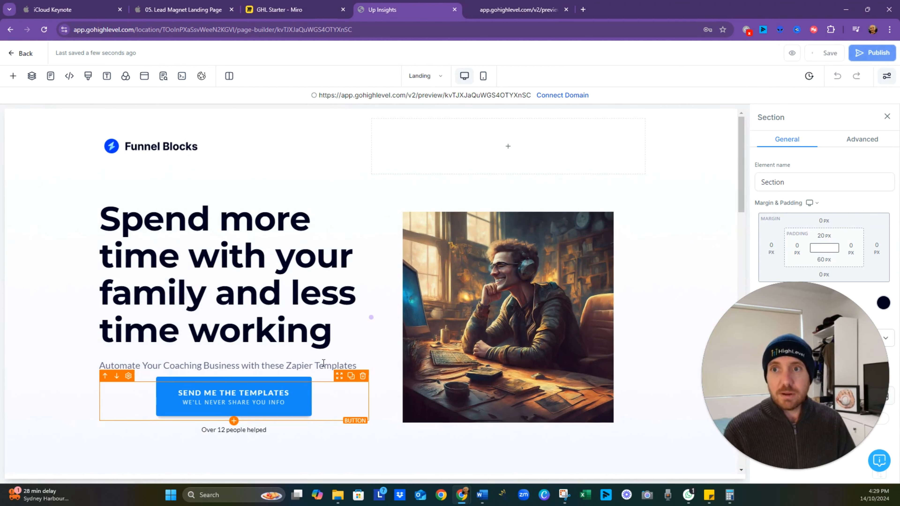
# - Preview the landing page and test that the hero's "Send me the templates" button opens the popup form
pyautogui.click(804, 53)
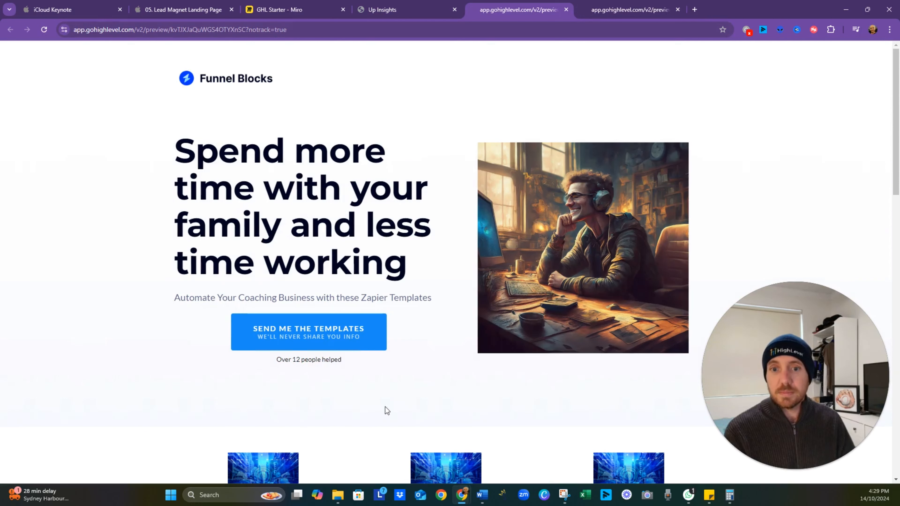
pyautogui.click(315, 328)
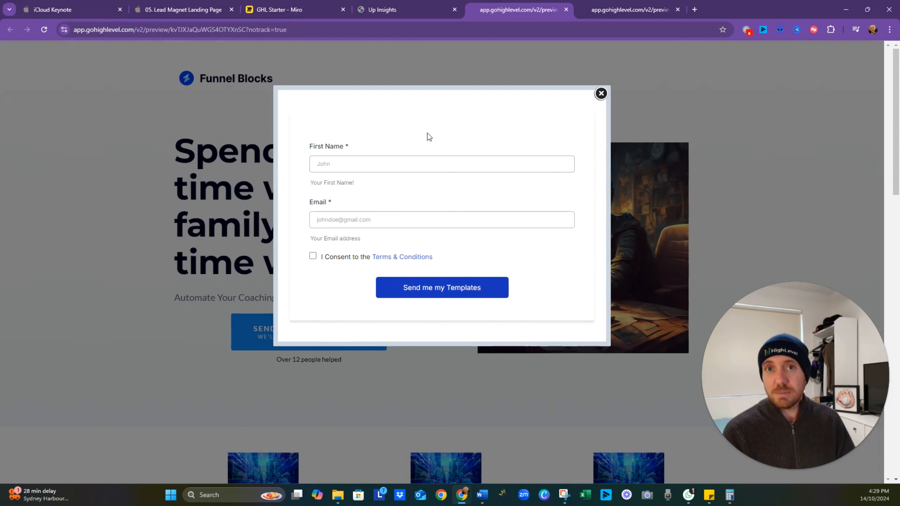
pyautogui.click(602, 94)
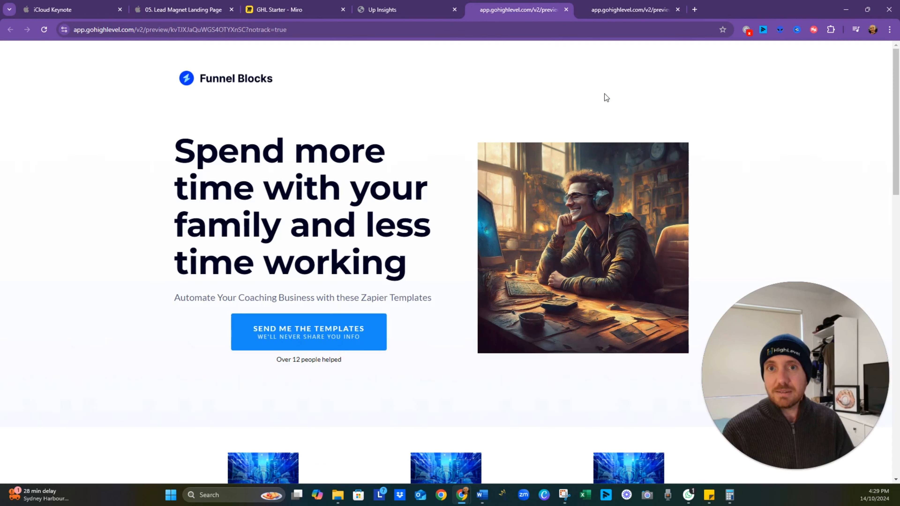
pyautogui.moveTo(408, 10)
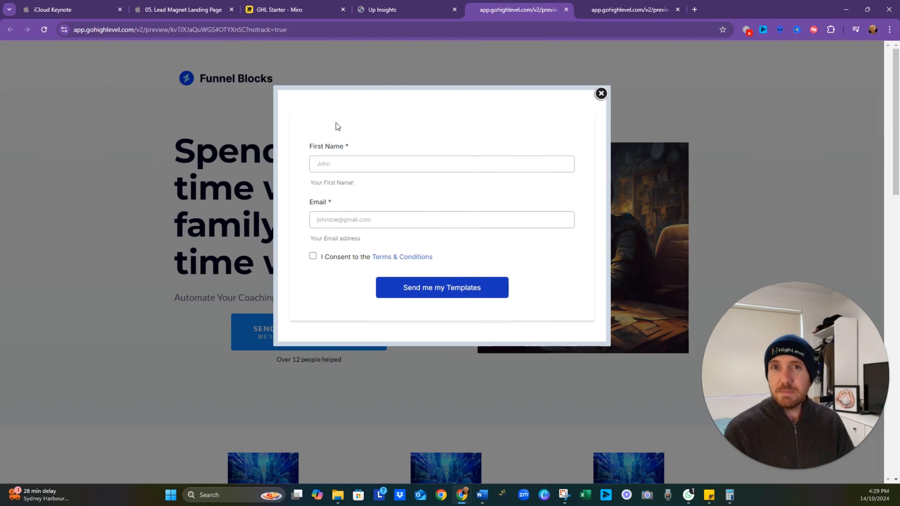
pyautogui.click(600, 100)
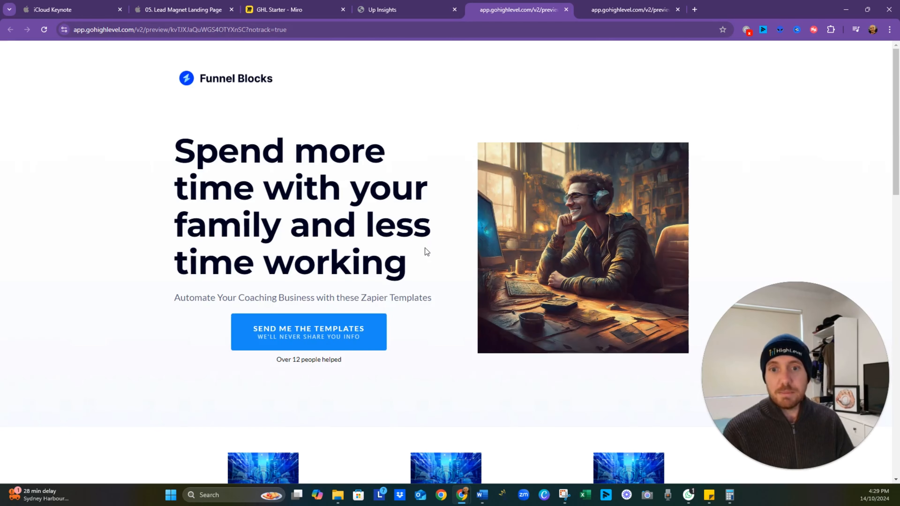
# - Test the "Send me the templates" button below the Frequently Asked Questions, close its popup, and look back over the previewed page
pyautogui.scroll(-15, 425, 250)
pyautogui.scroll(-4, 425, 247)
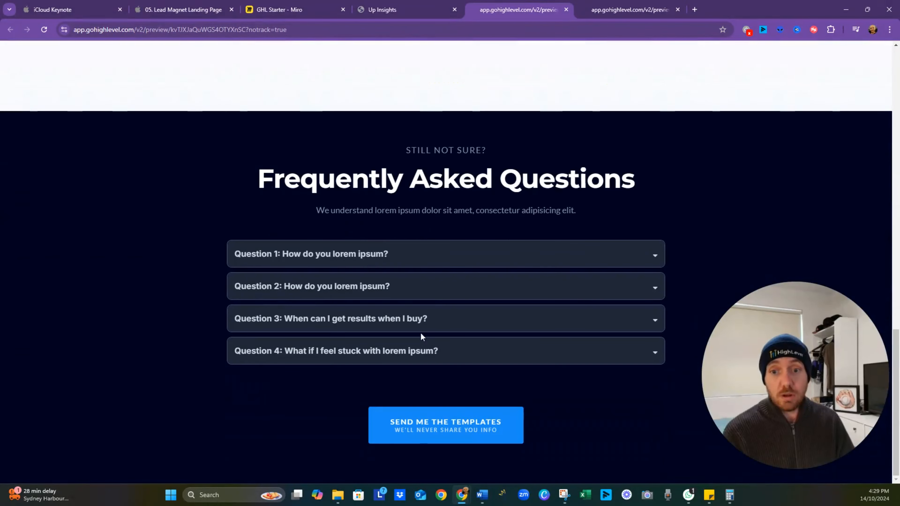
pyautogui.click(443, 430)
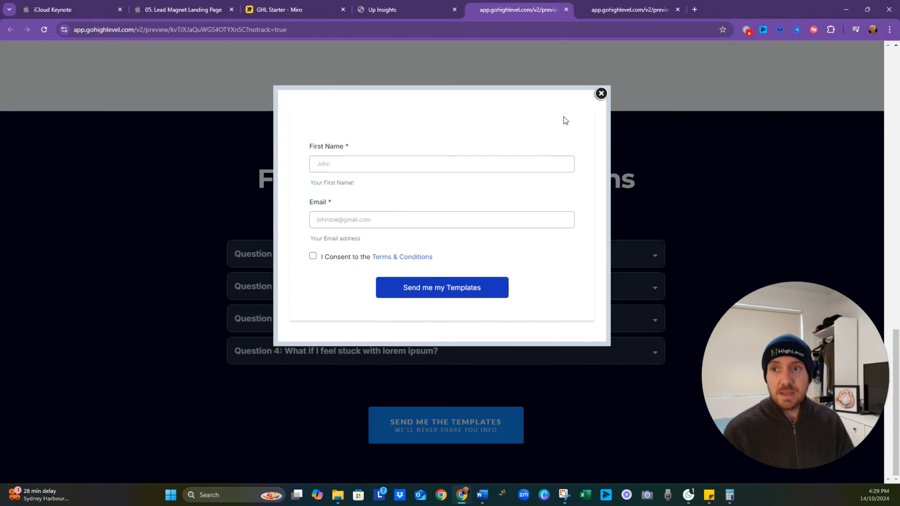
pyautogui.click(601, 93)
pyautogui.scroll(3, 475, 299)
pyautogui.scroll(8, 475, 300)
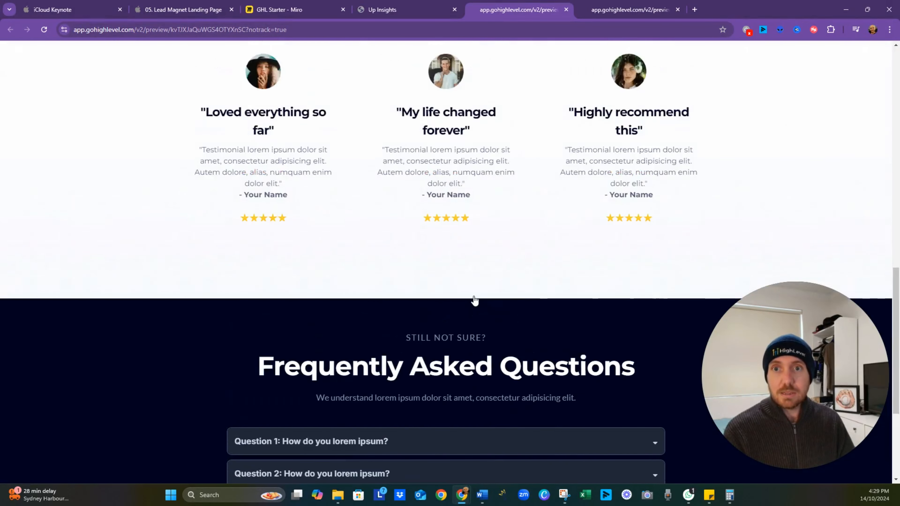
pyautogui.scroll(7, 360, 185)
pyautogui.scroll(3, 361, 186)
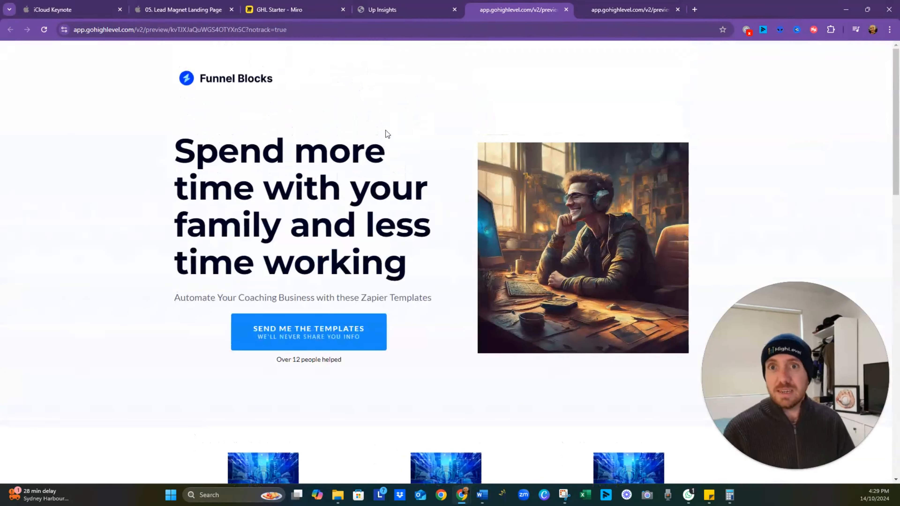
# - Return to the page builder and set the popup form's redirect action to "Go to Next step"
pyautogui.click(390, 10)
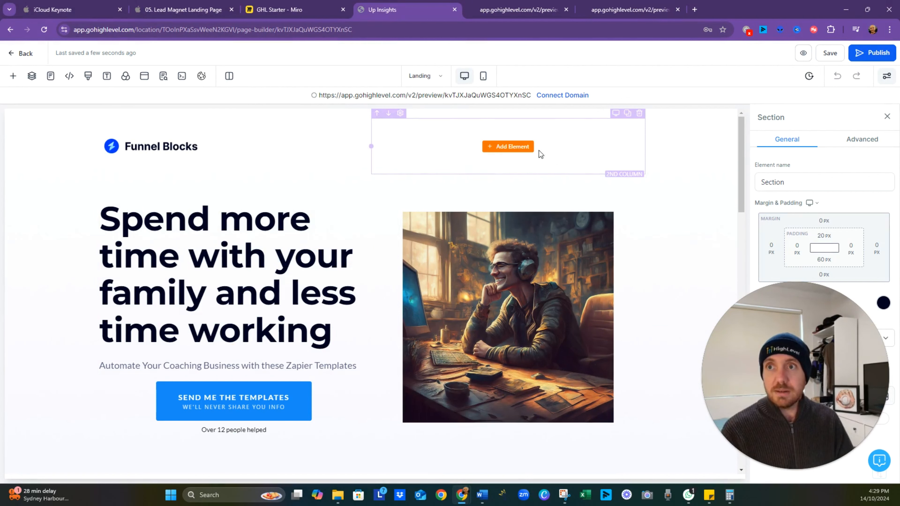
pyautogui.click(144, 76)
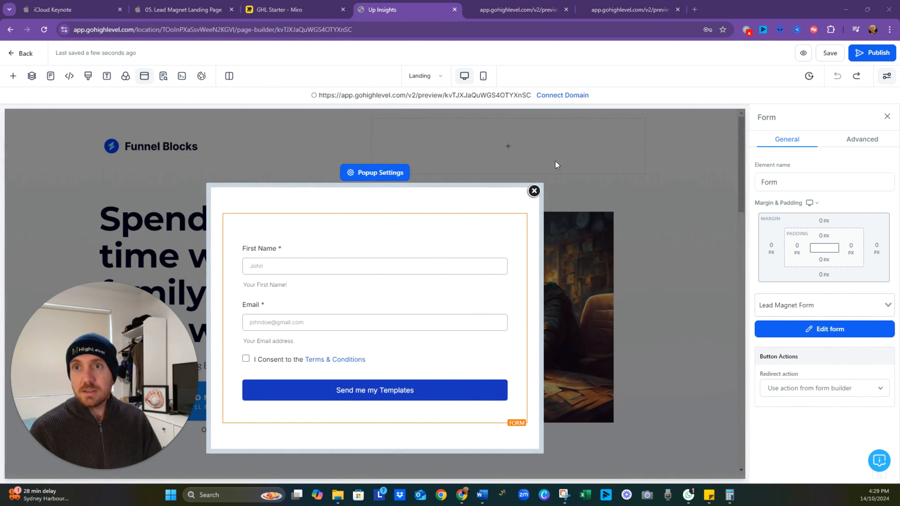
pyautogui.moveTo(518, 216)
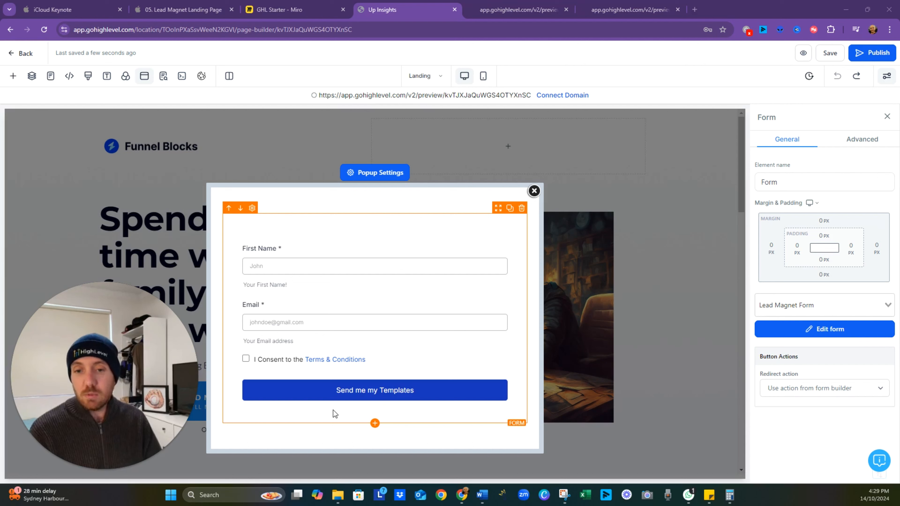
pyautogui.click(837, 389)
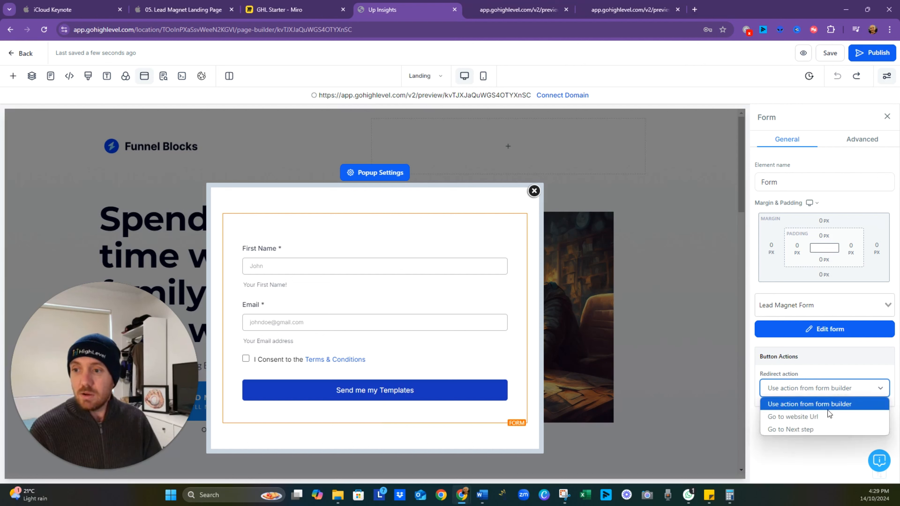
pyautogui.click(820, 429)
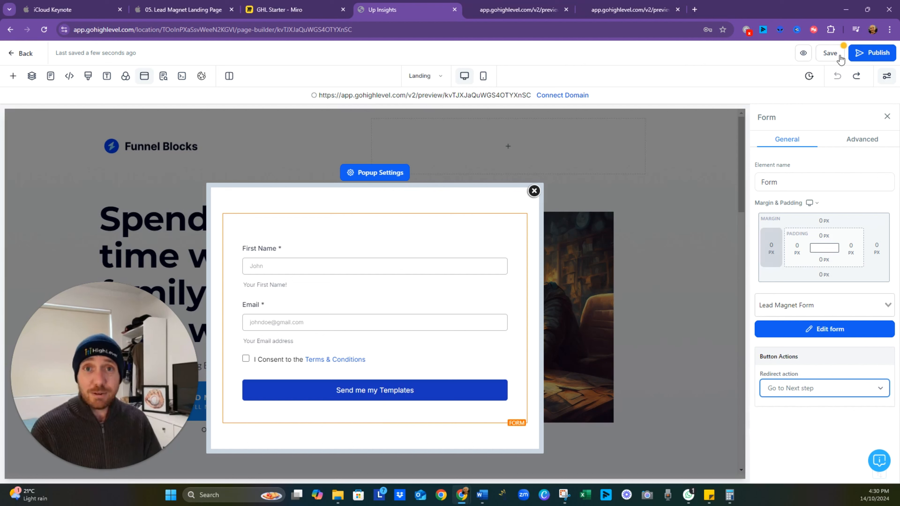
# - Close the popup, save the landing page, and go back to the Lead Magnet funnel's steps
pyautogui.click(828, 56)
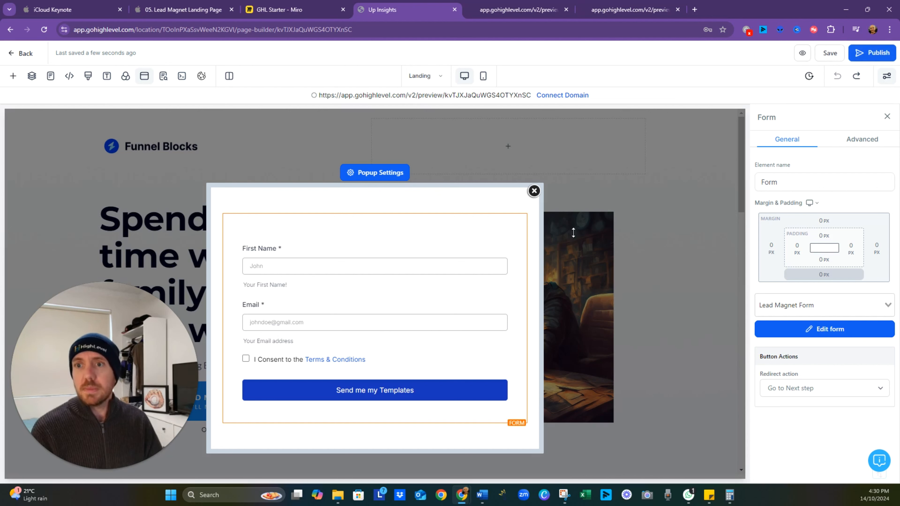
pyautogui.click(534, 192)
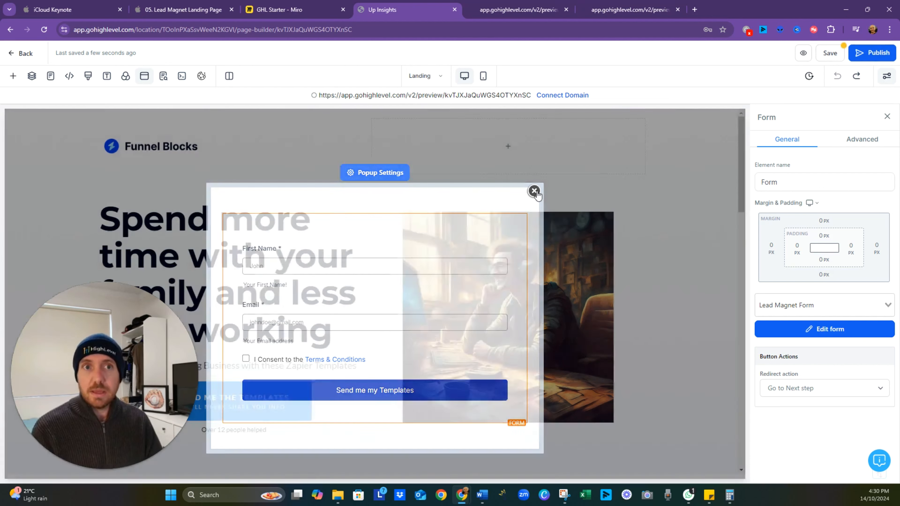
pyautogui.click(439, 78)
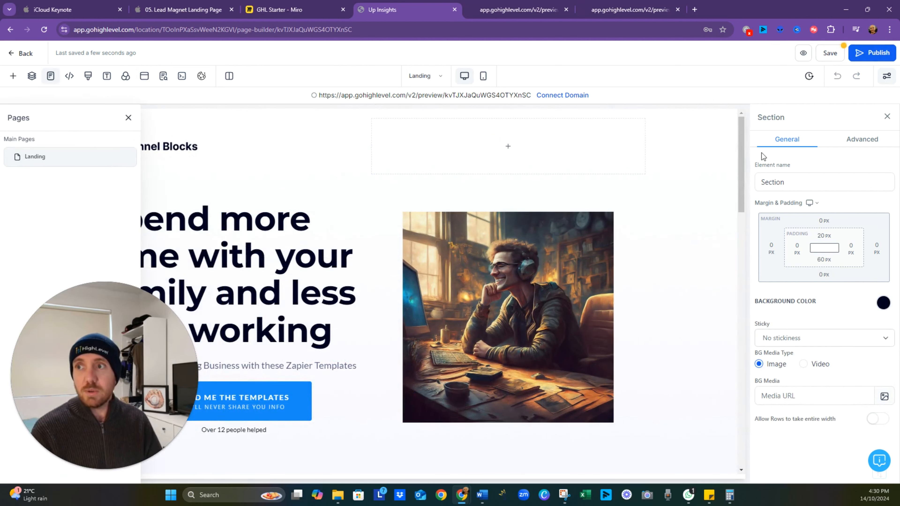
pyautogui.click(26, 53)
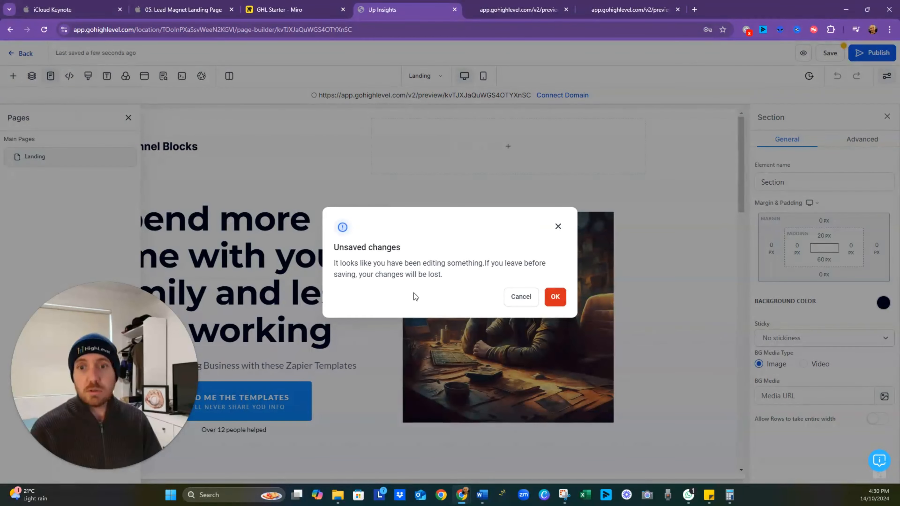
pyautogui.click(521, 296)
pyautogui.click(829, 54)
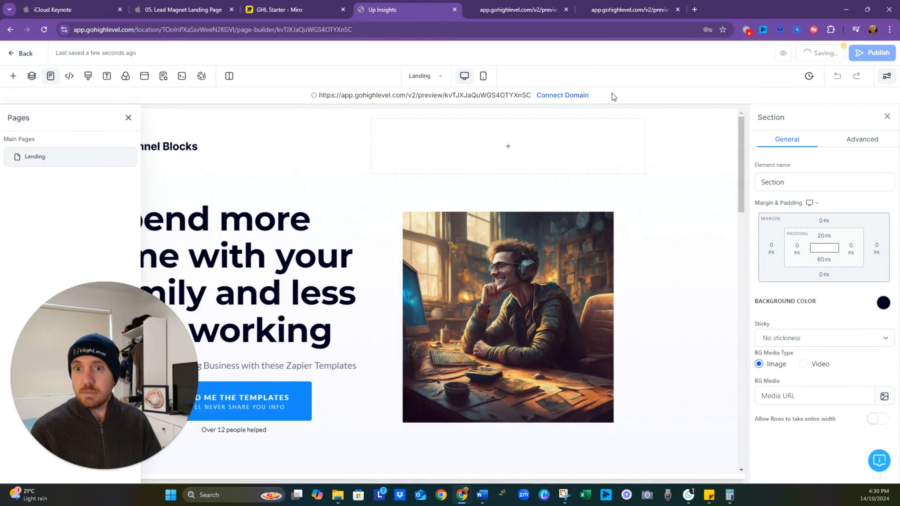
pyautogui.moveTo(97, 383); pyautogui.dragTo(724, 414)
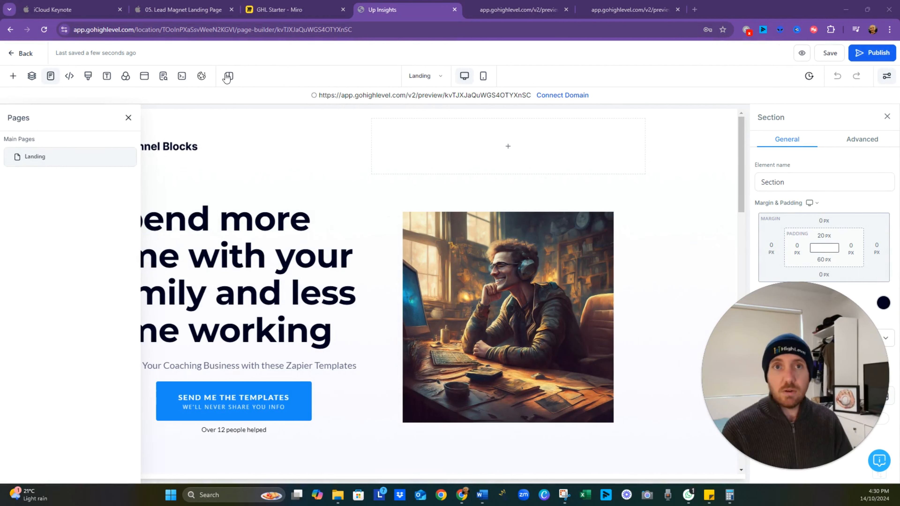
pyautogui.click(16, 54)
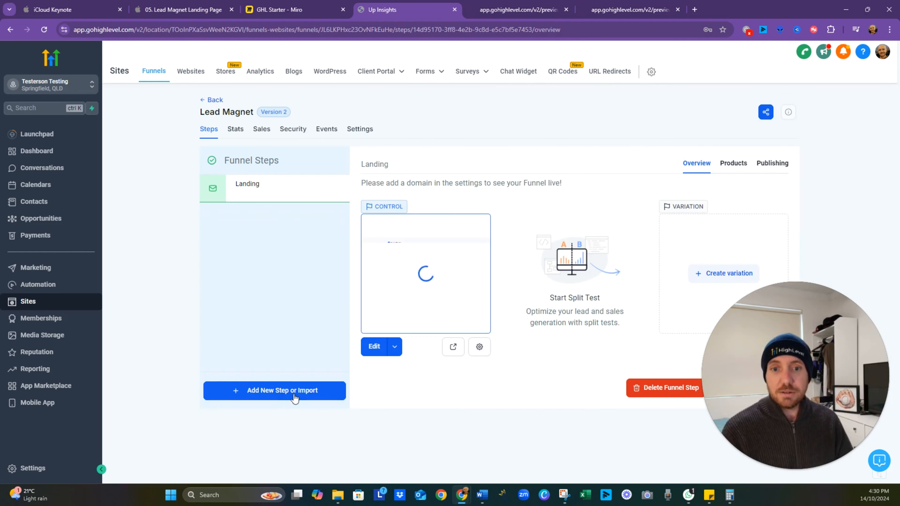
# - Create a new funnel step named ThankYou in the Lead Magnet funnel
pyautogui.click(296, 391)
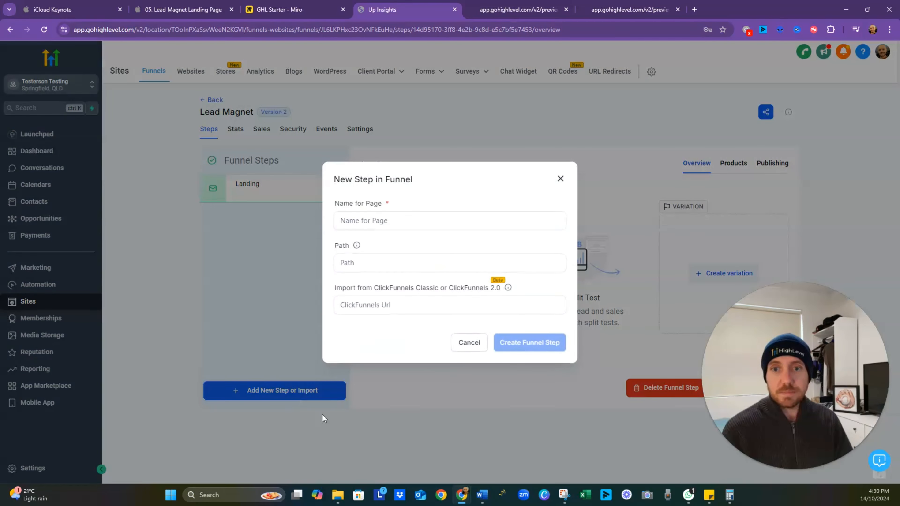
pyautogui.click(376, 223)
pyautogui.write('ThankYou')
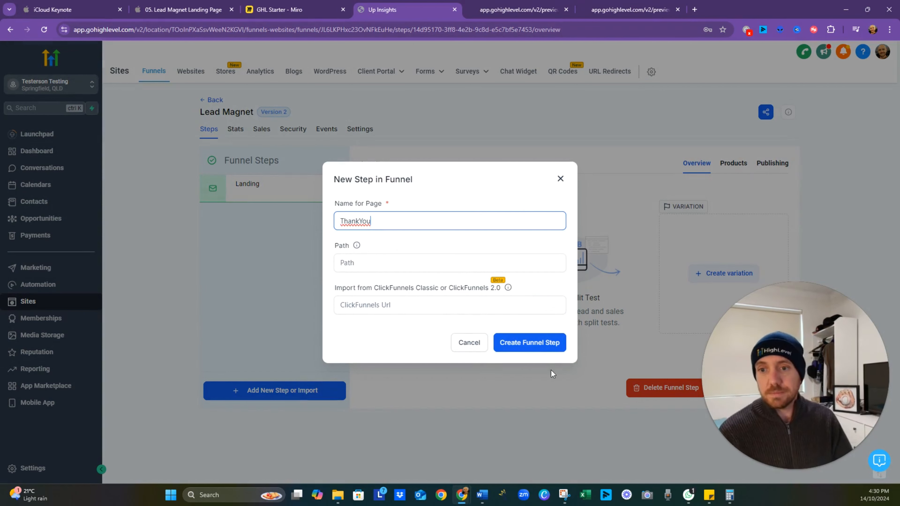
pyautogui.click(537, 347)
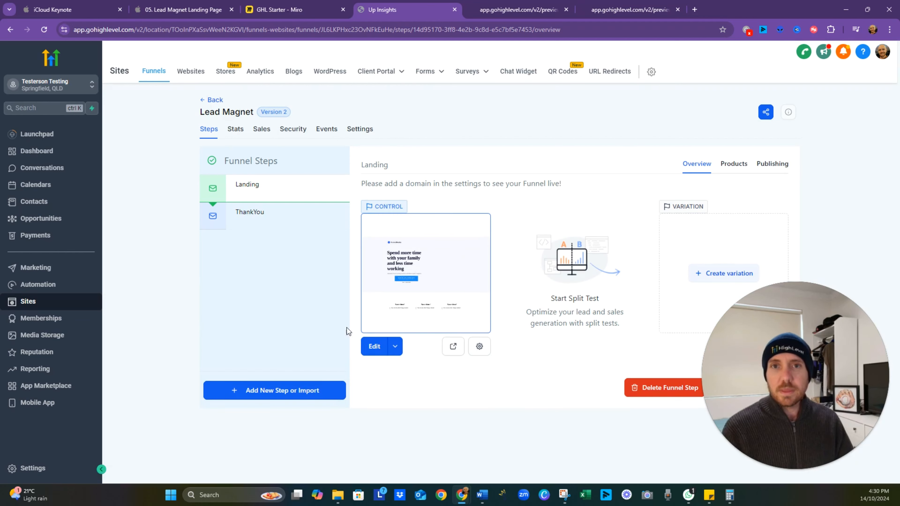
# - Import the Lead Magnet funnel's existing Landing page as the control page of the ThankYou step
pyautogui.click(278, 223)
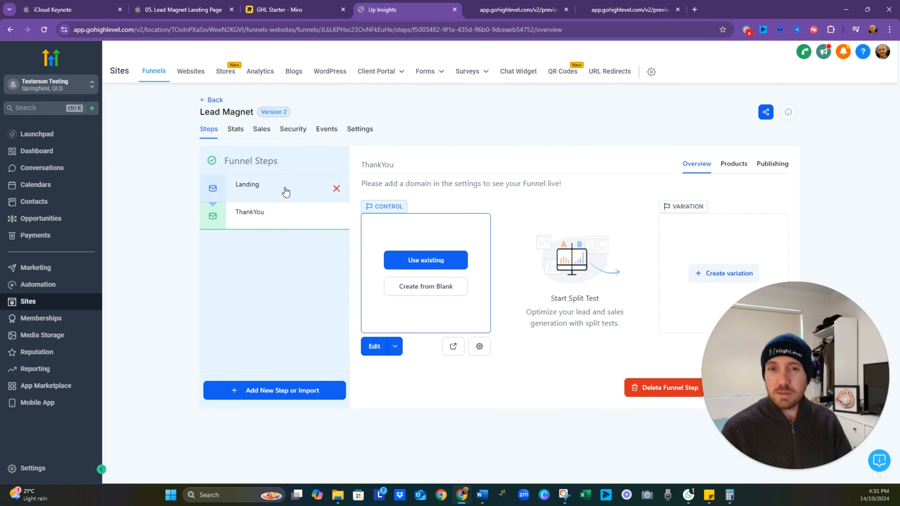
pyautogui.click(431, 263)
pyautogui.click(439, 269)
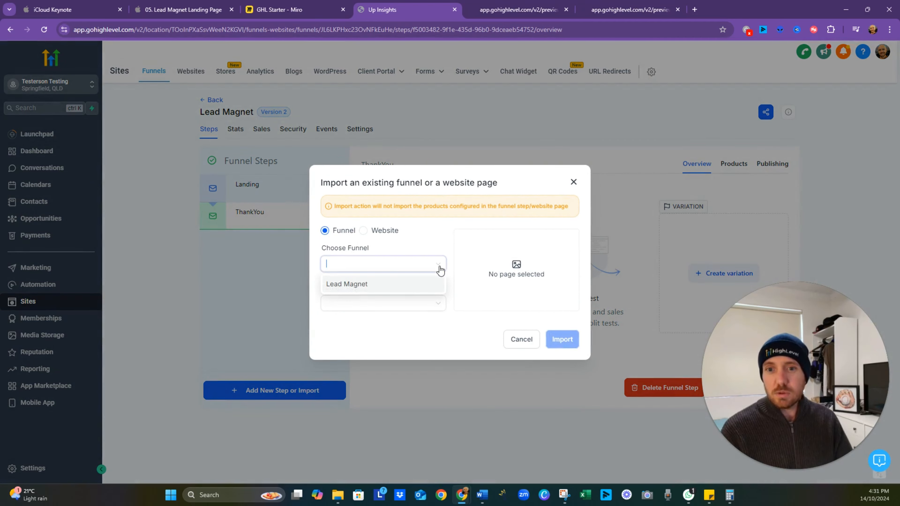
pyautogui.click(424, 289)
pyautogui.click(385, 303)
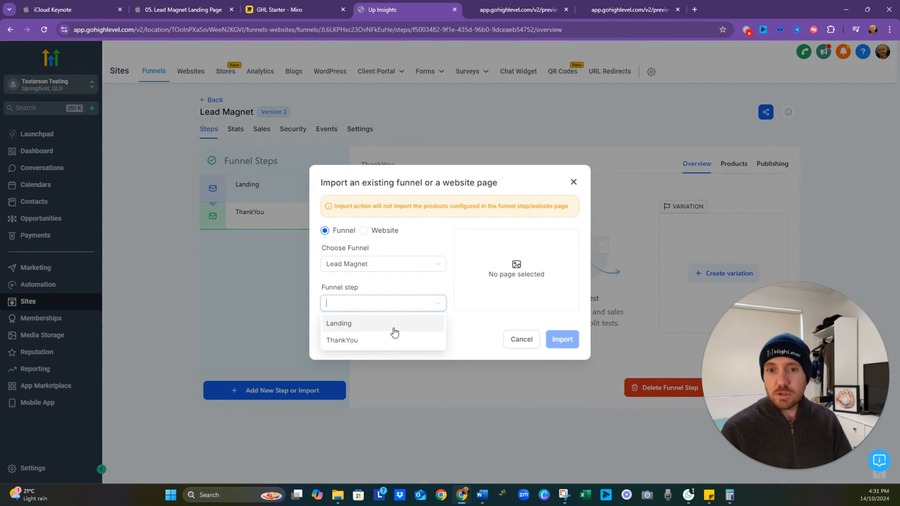
pyautogui.click(359, 329)
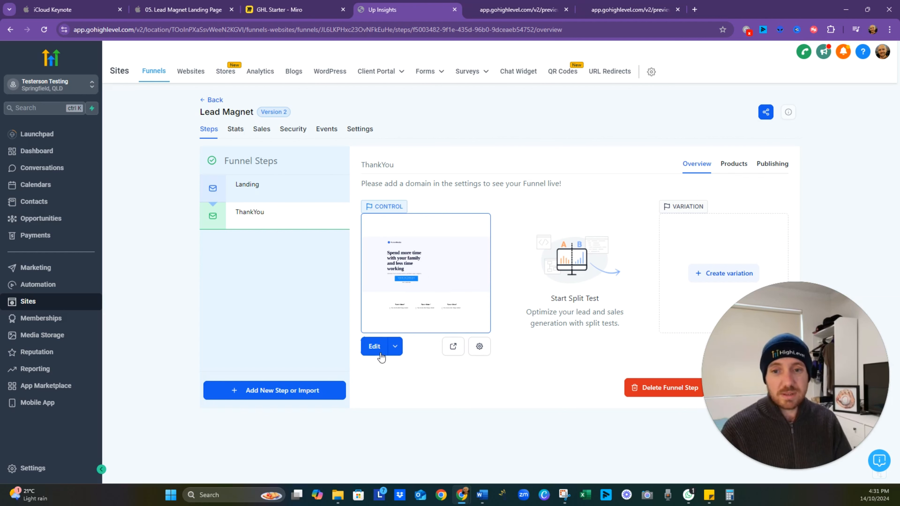
# - Edit the ThankYou page and delete the hero's image column, "Send me the templates" button and "Over 12 people helped" paragraph
pyautogui.click(374, 347)
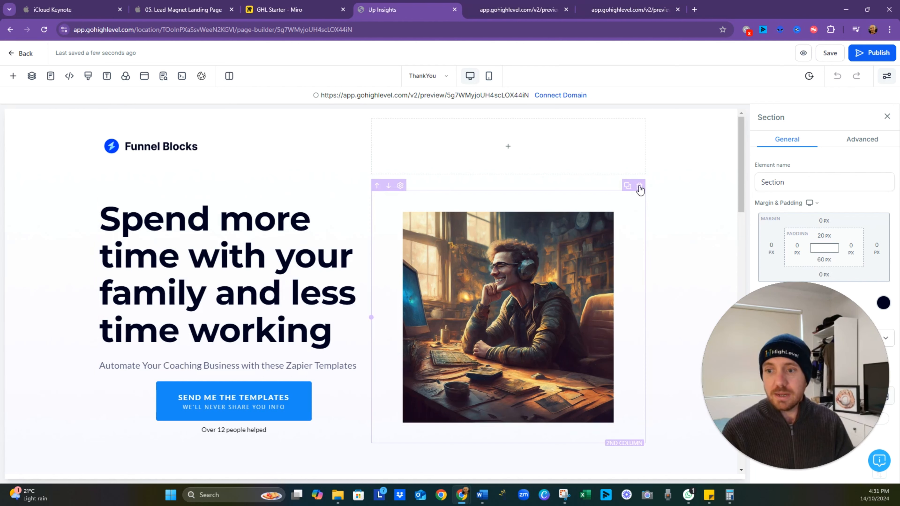
pyautogui.click(640, 187)
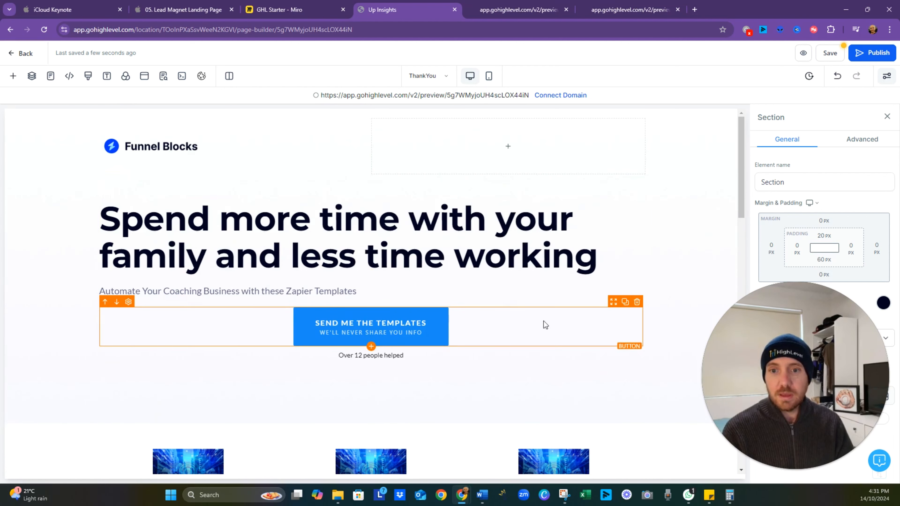
pyautogui.click(637, 302)
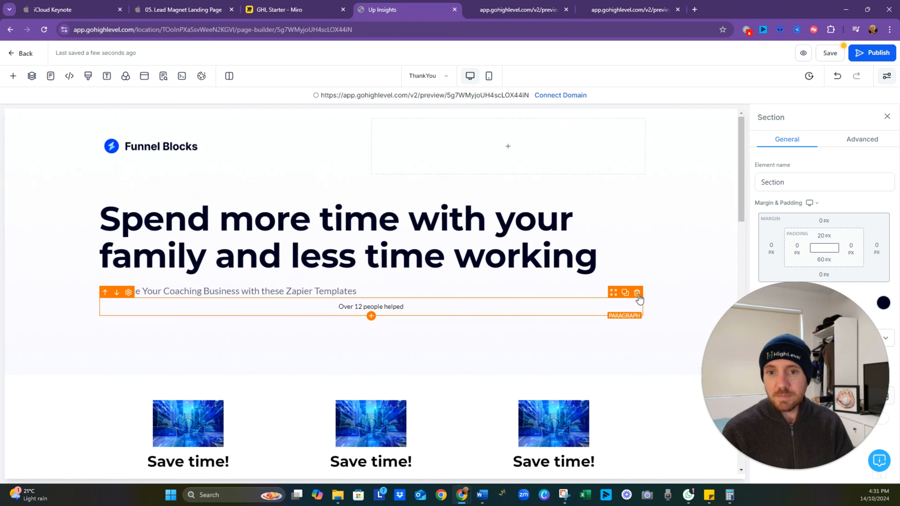
pyautogui.click(637, 294)
# - Delete the sections below the hero, including the "Save time!" benefits and the testimonials
pyautogui.scroll(-1, 504, 321)
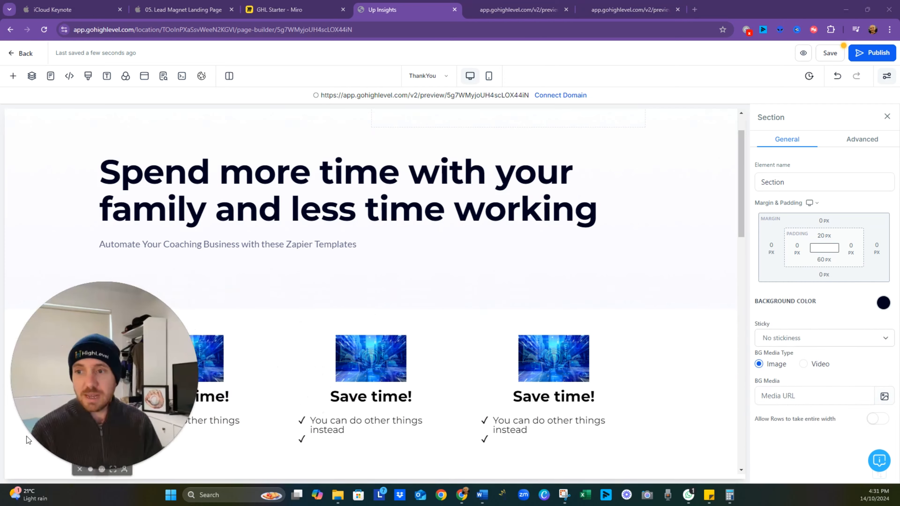
pyautogui.click(730, 342)
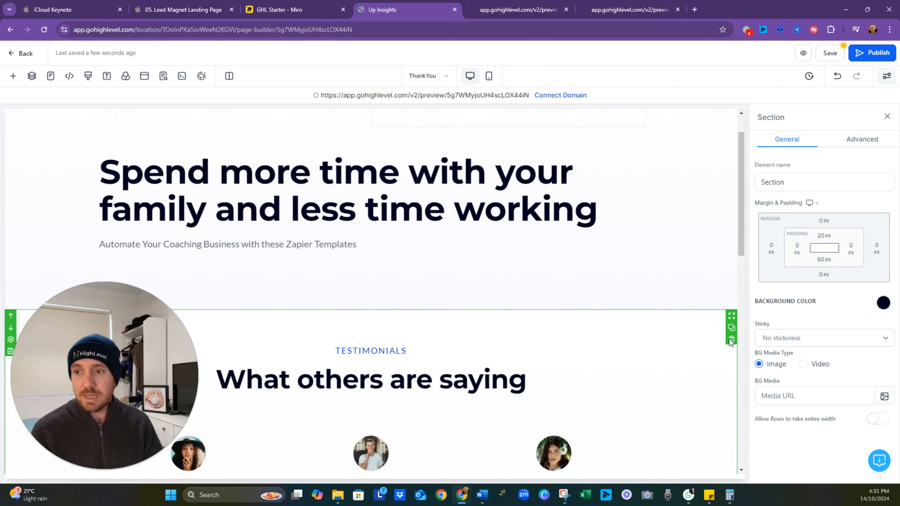
pyautogui.click(732, 342)
pyautogui.click(732, 340)
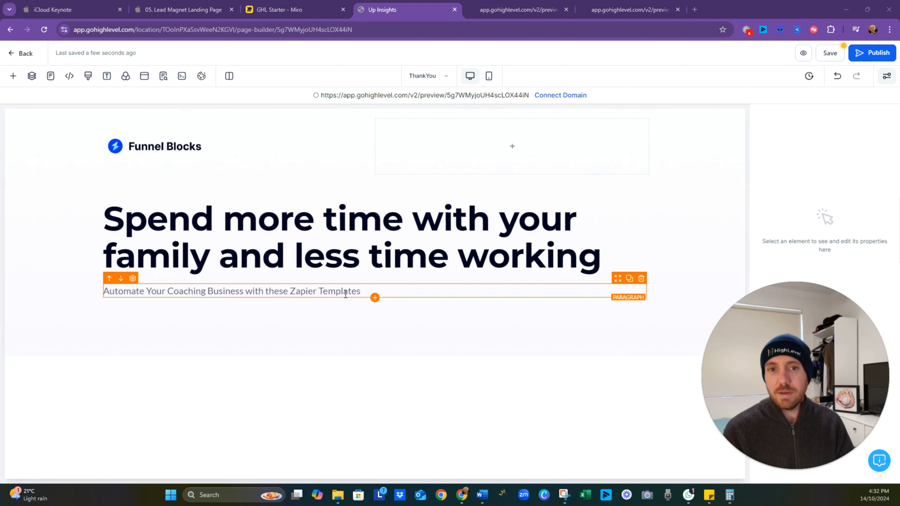
# - Replace the hero headline with "Thank You For Downloading The Templates"
pyautogui.tripleClick(373, 256)
pyautogui.write('Tah')
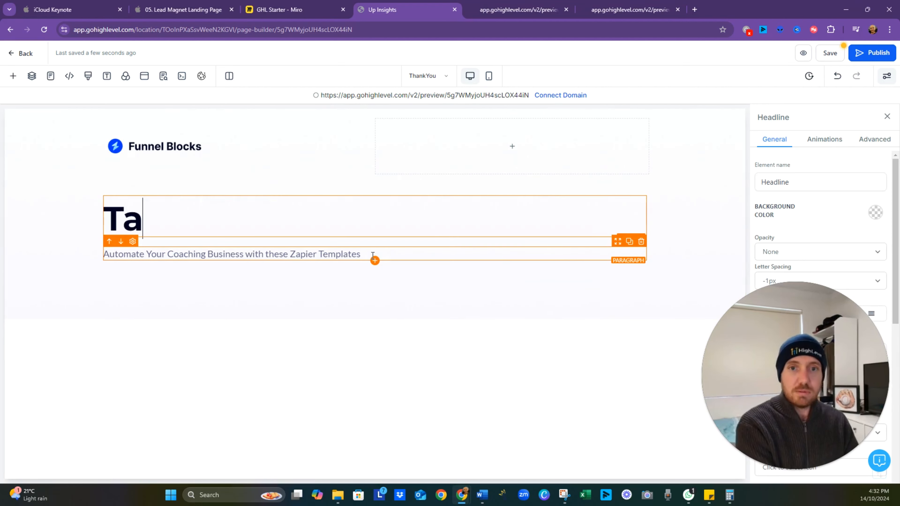
pyautogui.press('BackSpace')
pyautogui.press('BackSpace')
pyautogui.write('hank ')
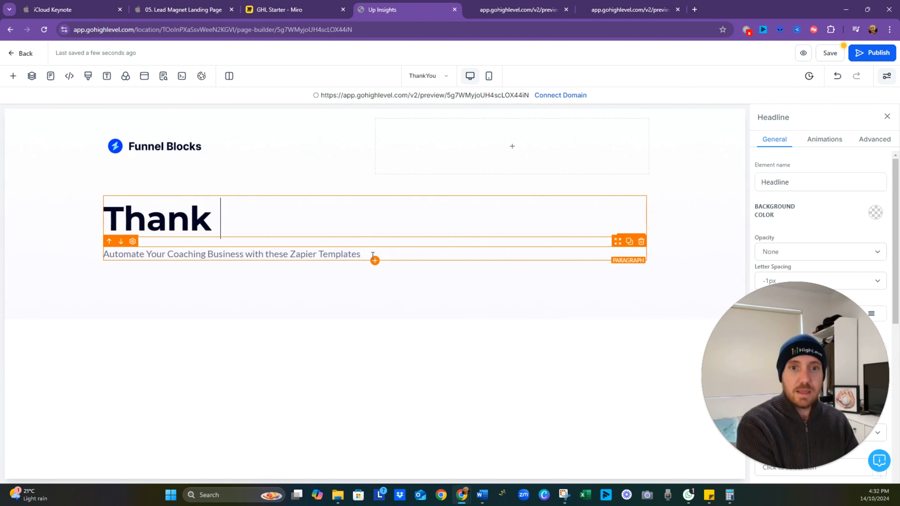
pyautogui.write('You For')
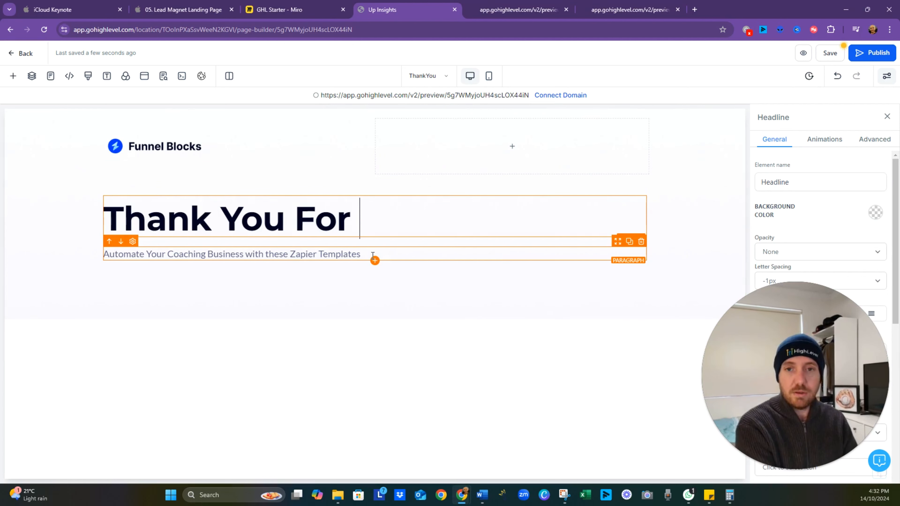
pyautogui.write(' Downloading T')
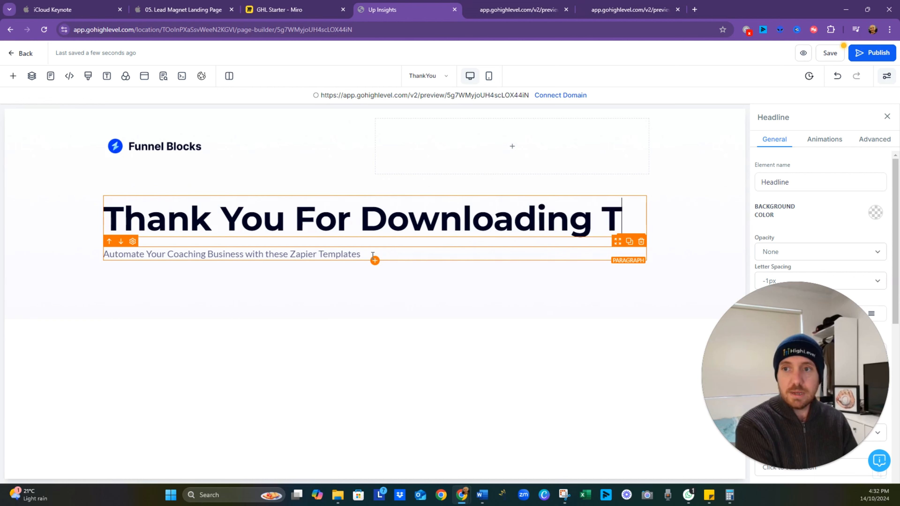
pyautogui.write('he Templates')
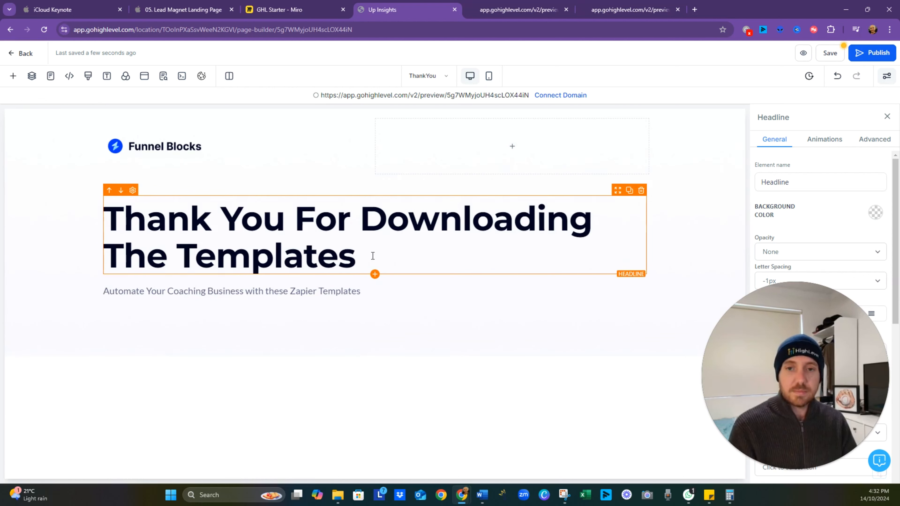
# - Replace the paragraph under the headline with "You will receive an email shortly. Please check your Spam Folder"
pyautogui.click(348, 292)
pyautogui.tripleClick(346, 293)
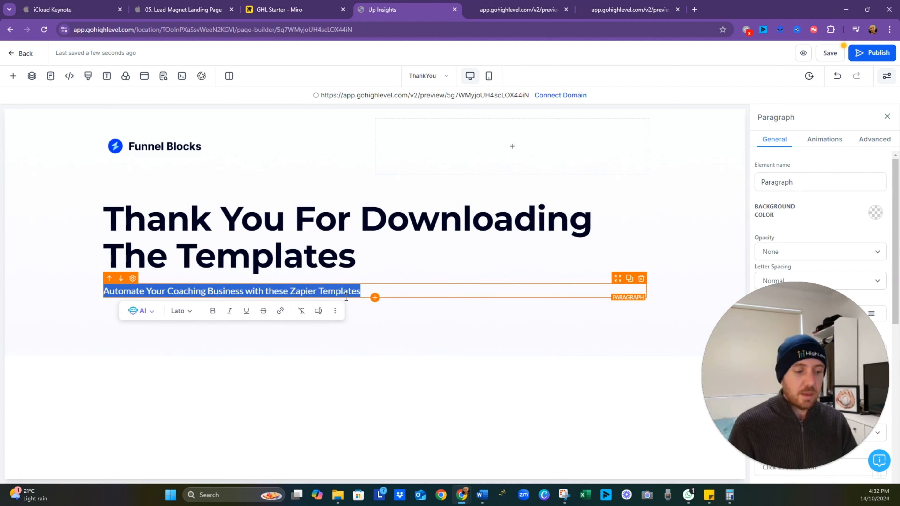
pyautogui.write('You will rec')
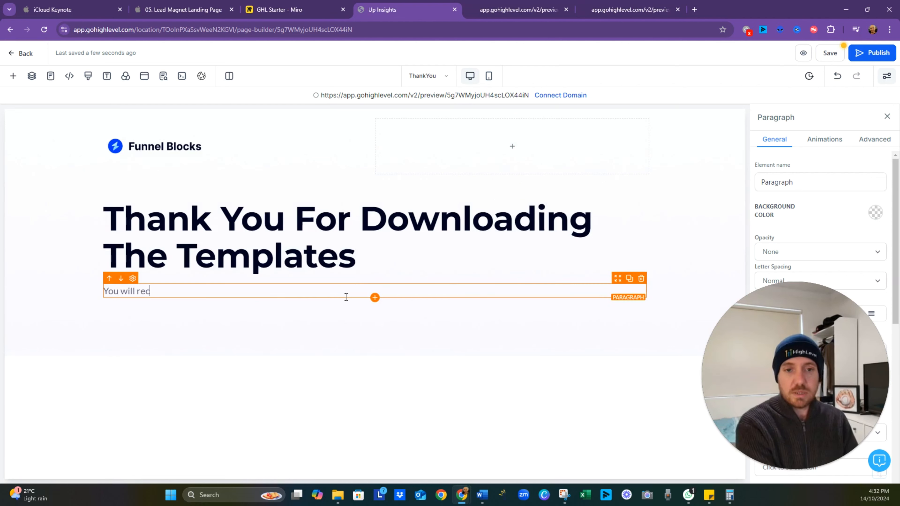
pyautogui.write('eive an email sh')
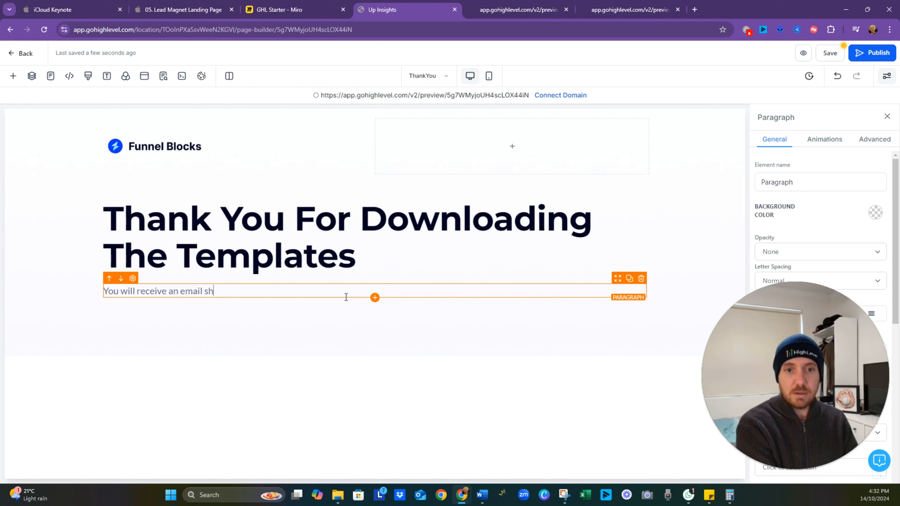
pyautogui.write('ortly. Please ')
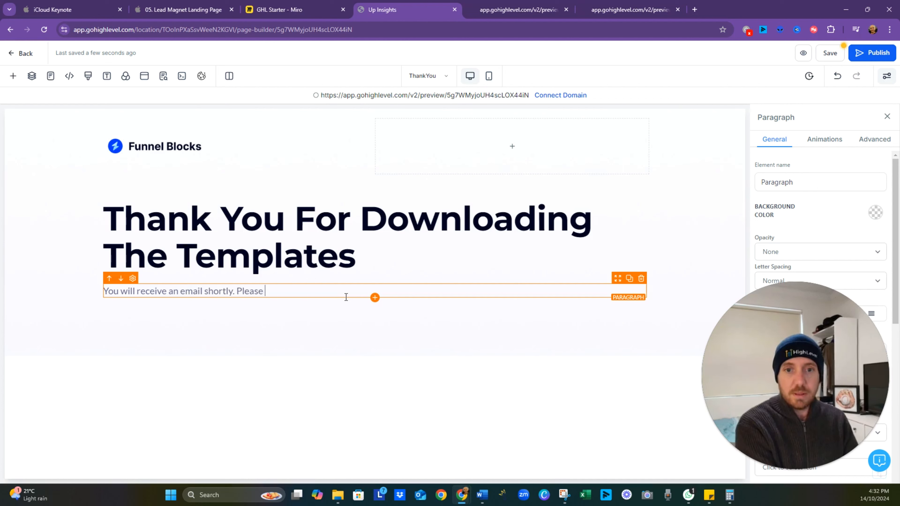
pyautogui.write('check you')
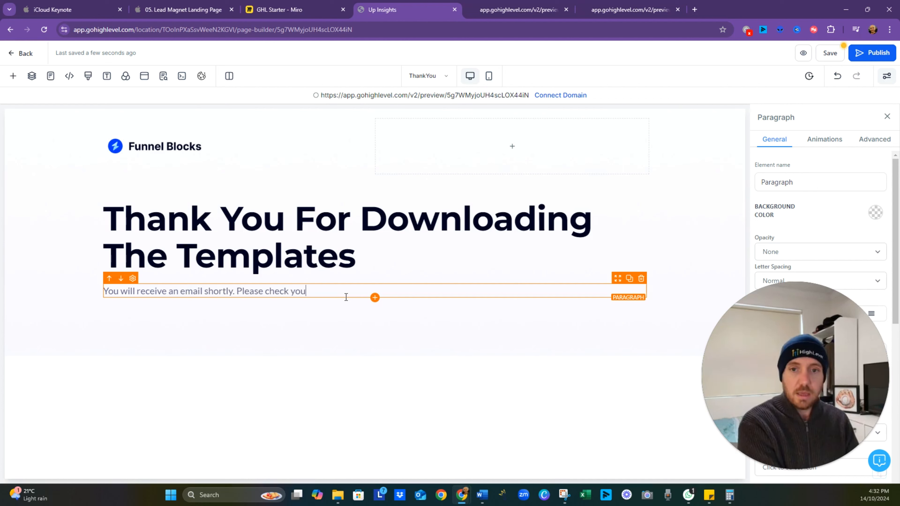
pyautogui.write('r Spam FOlde')
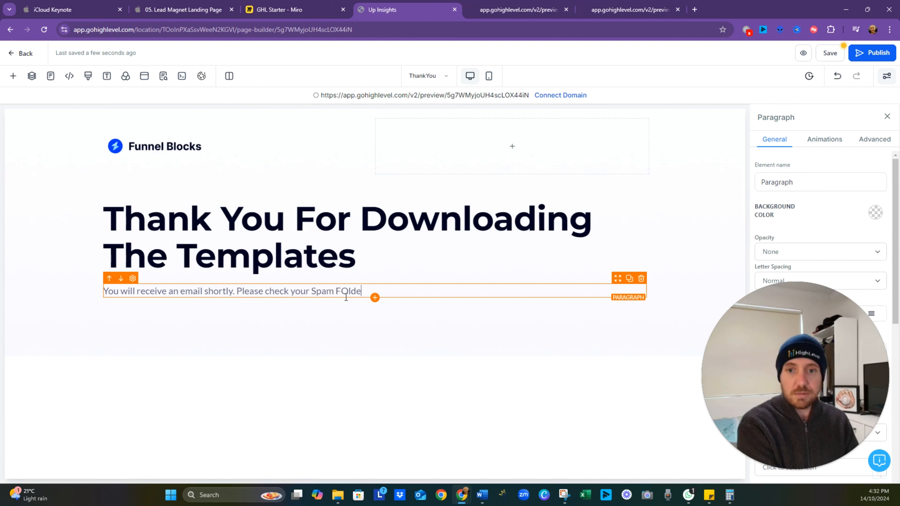
pyautogui.press('BackSpace')
pyautogui.press('BackSpace')
pyautogui.press('BackSpace')
pyautogui.press('BackSpace')
pyautogui.write('old')
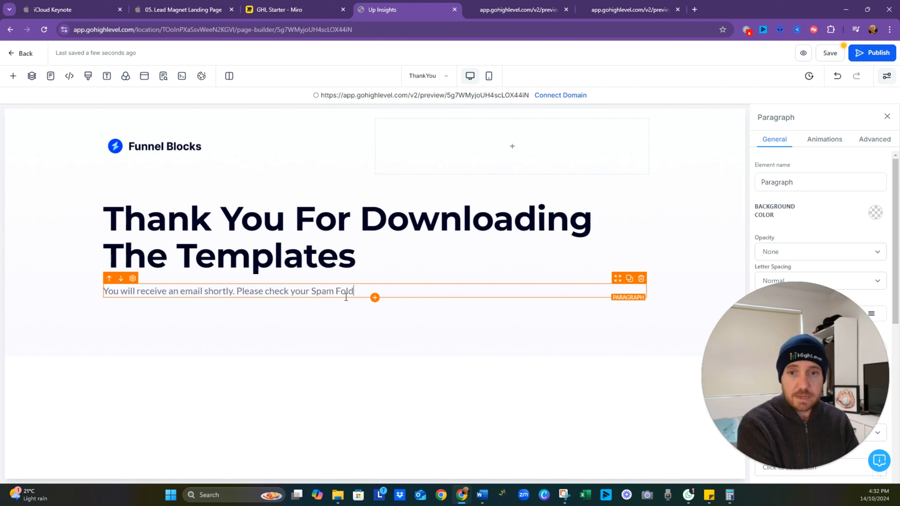
pyautogui.write('er')
# - Center-align the thank-you headline and the paragraph below it
pyautogui.click(411, 257)
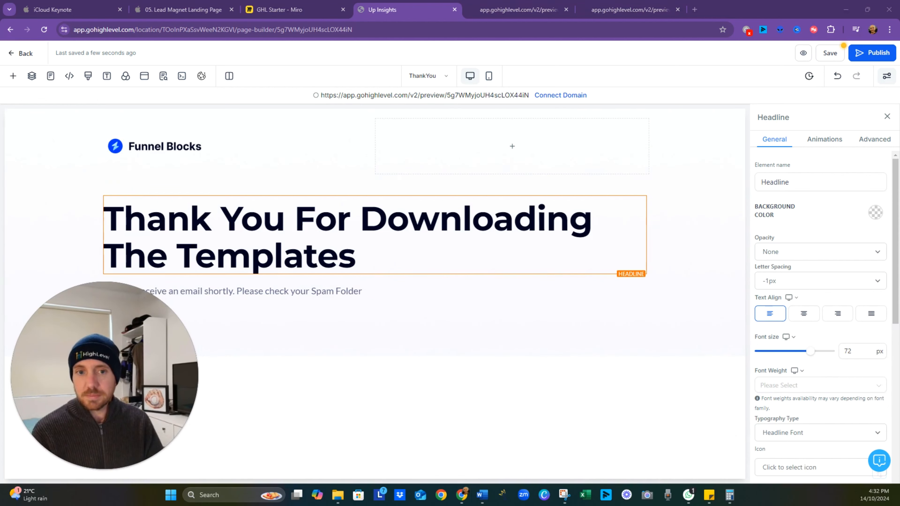
pyautogui.click(804, 315)
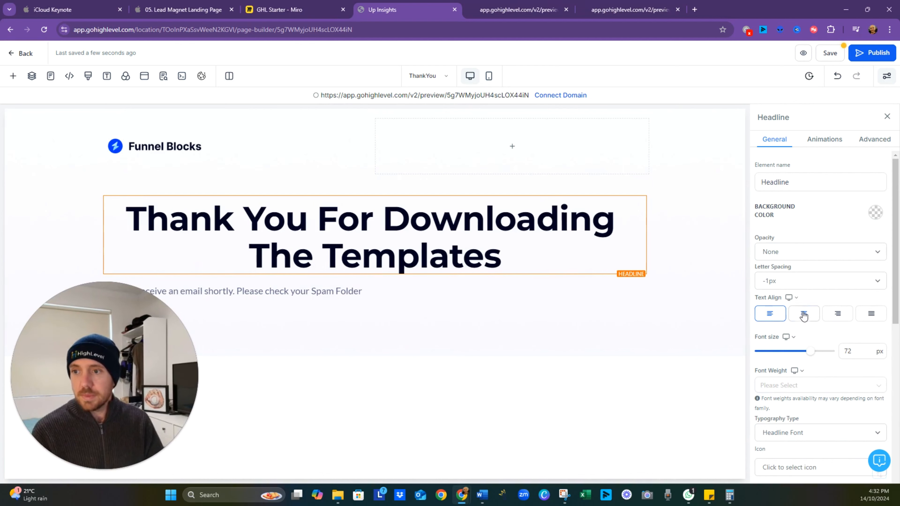
pyautogui.click(426, 289)
pyautogui.click(803, 315)
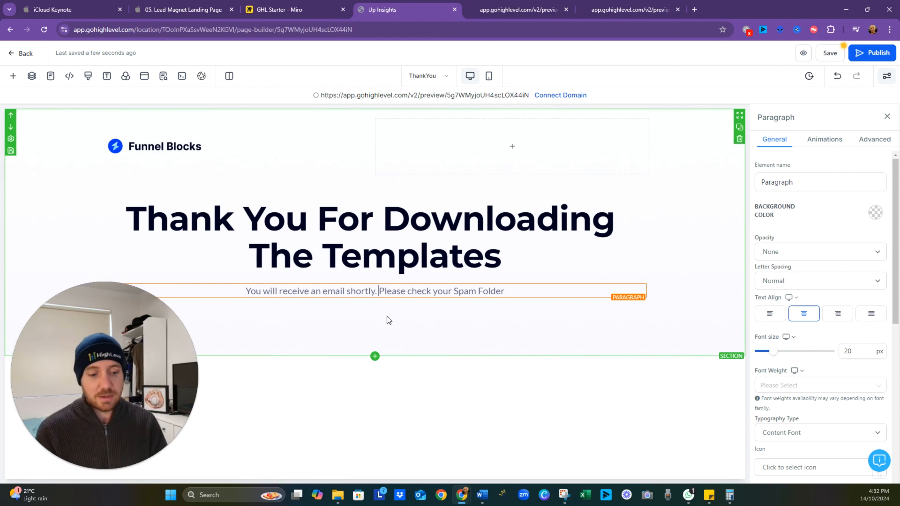
# - Split the thank-you paragraph into two lines separated by a blank line, removing the period after "shortly"
pyautogui.press('Return')
pyautogui.click(447, 293)
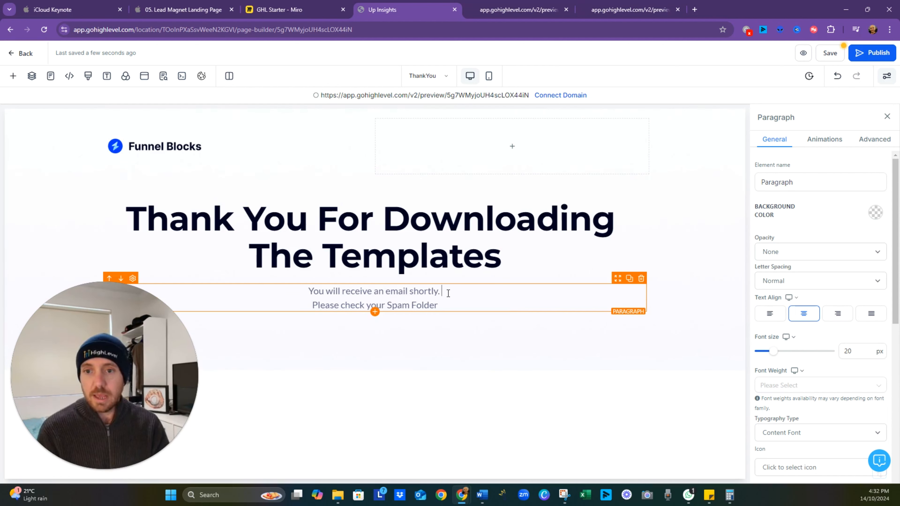
pyautogui.press('BackSpace')
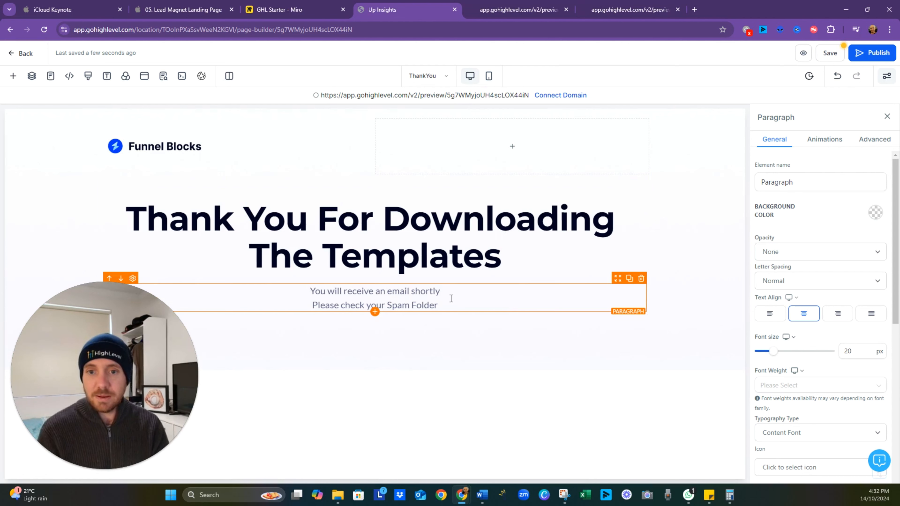
pyautogui.press('Return')
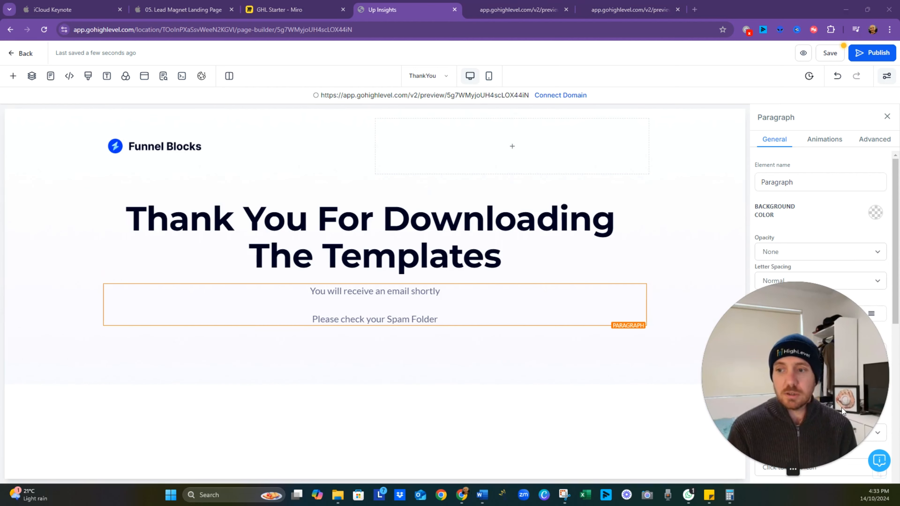
# - Add the Brand-style social media icons below the thank-you paragraph
pyautogui.click(14, 76)
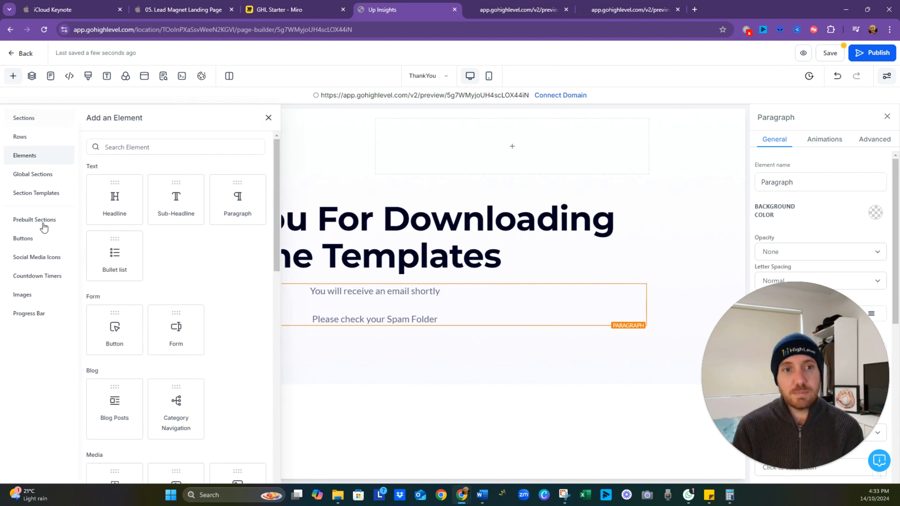
pyautogui.click(48, 197)
pyautogui.click(48, 221)
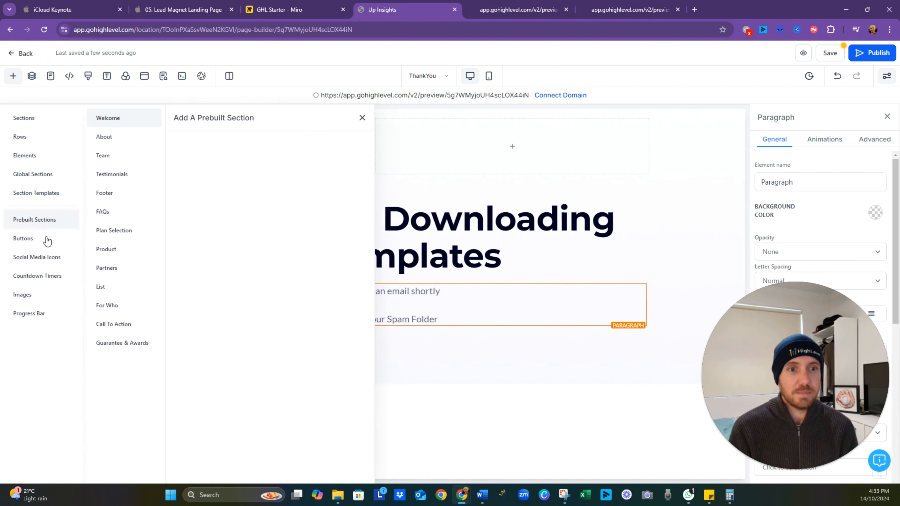
pyautogui.click(51, 257)
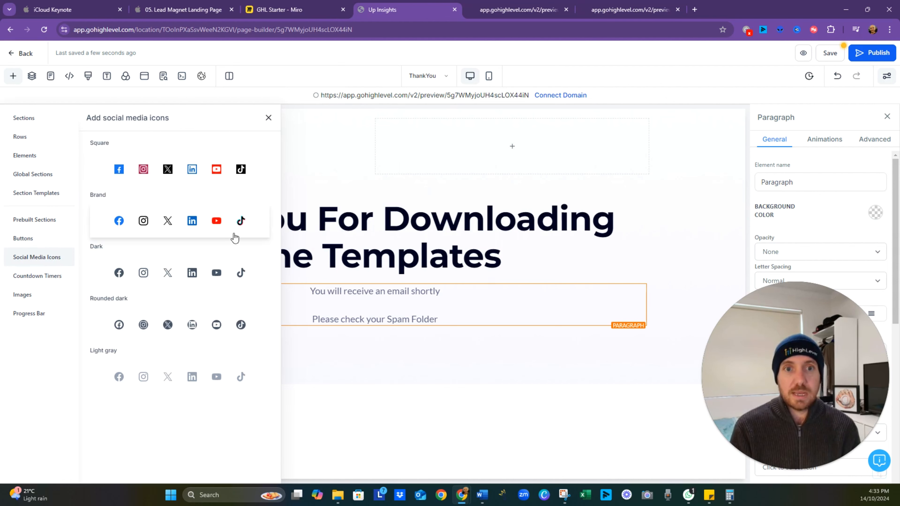
pyautogui.moveTo(235, 238); pyautogui.dragTo(397, 408)
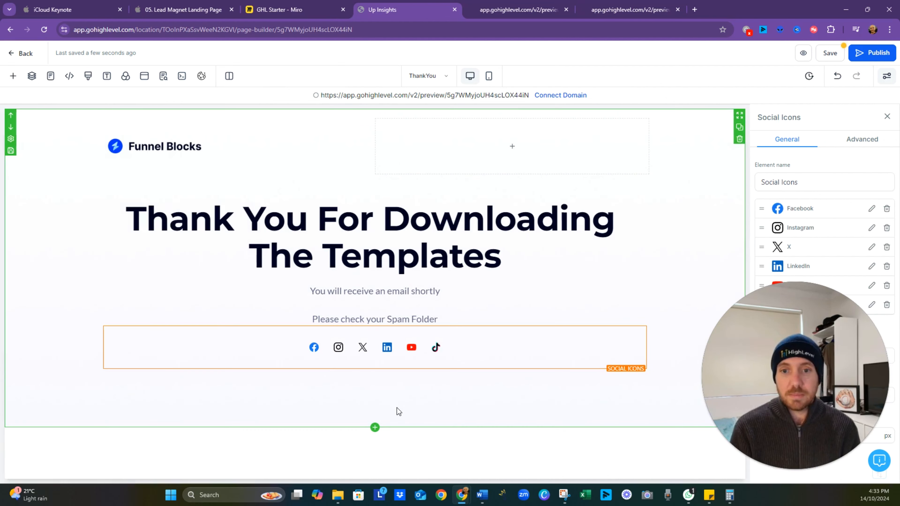
# - Check the Facebook icon's link settings in the social icons row, leaving them without making changes
pyautogui.click(312, 353)
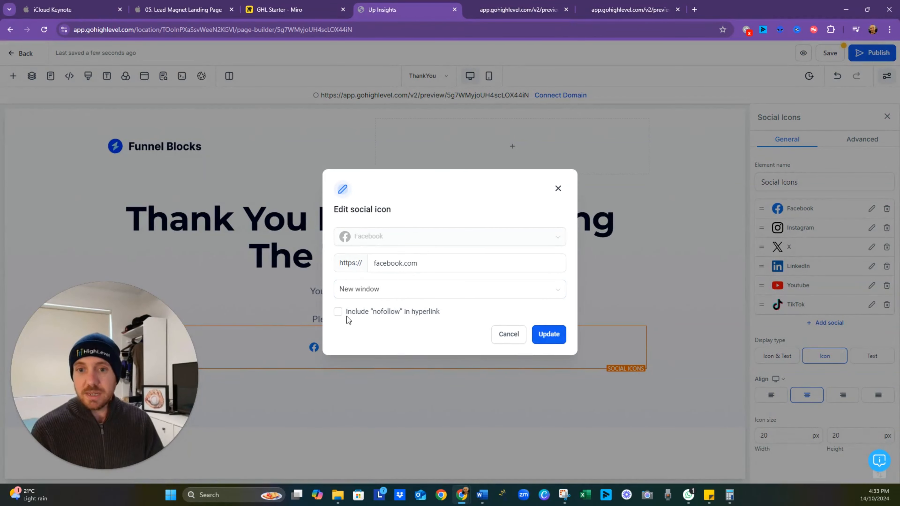
pyautogui.click(558, 189)
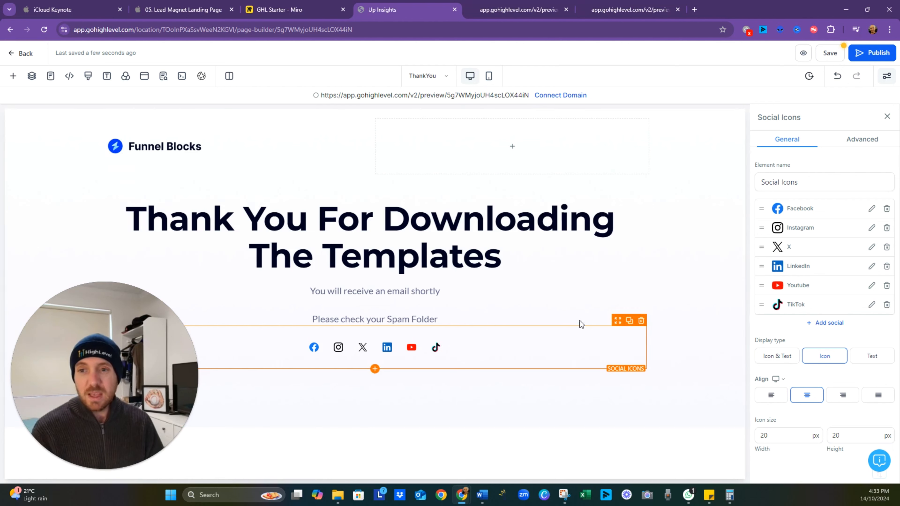
pyautogui.click(668, 239)
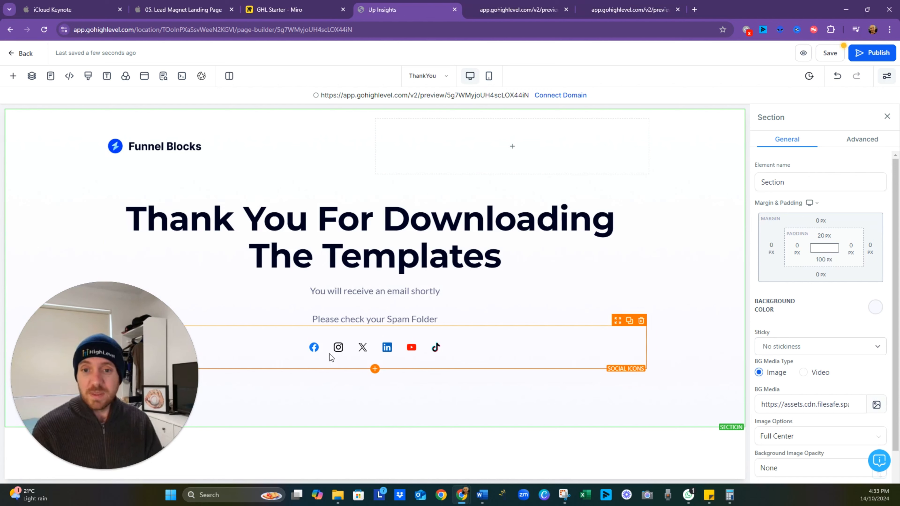
pyautogui.moveTo(162, 403); pyautogui.dragTo(874, 430)
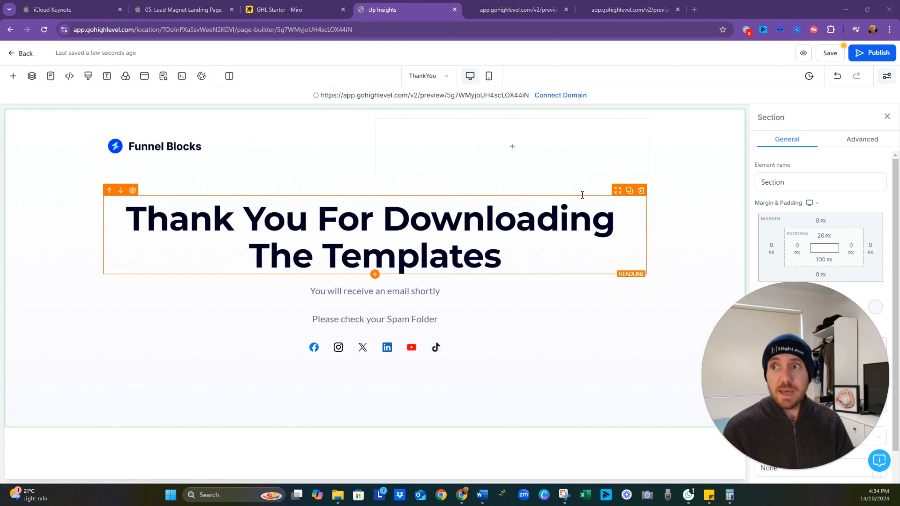
# - Save the ThankYou page and update its SEO meta data
pyautogui.click(831, 53)
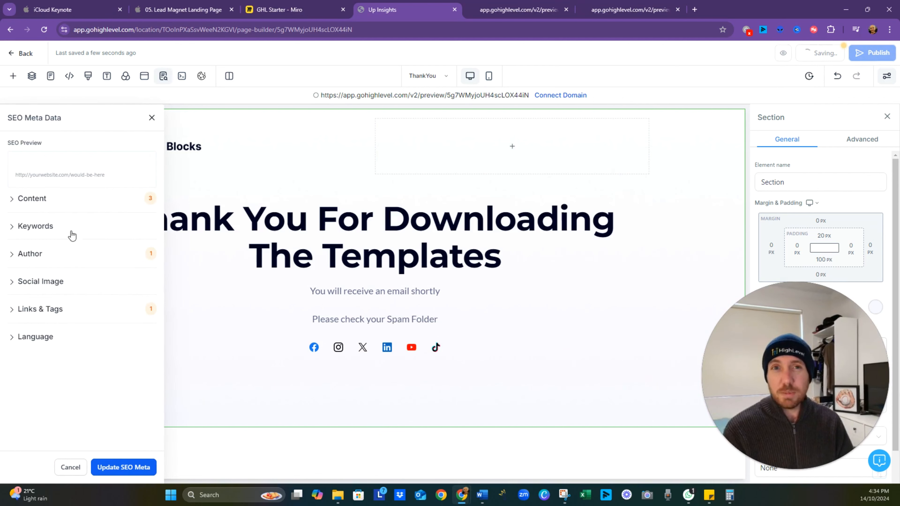
pyautogui.click(123, 468)
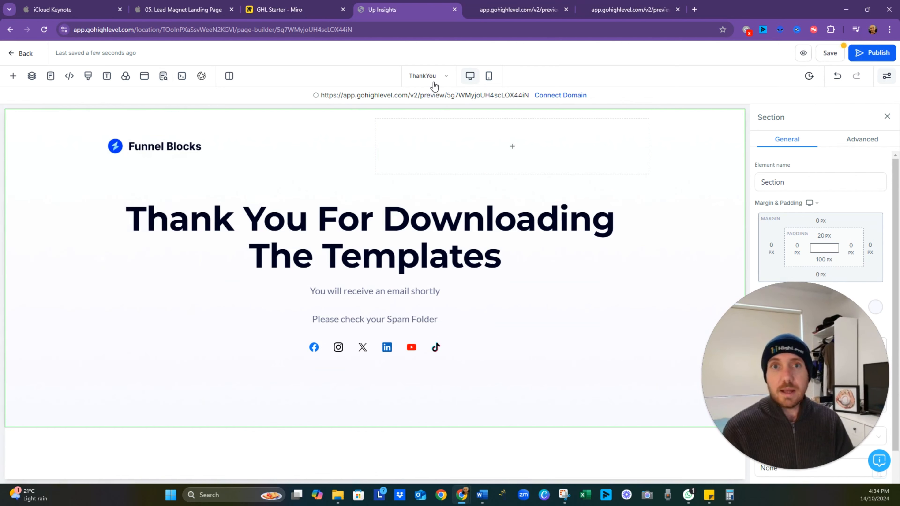
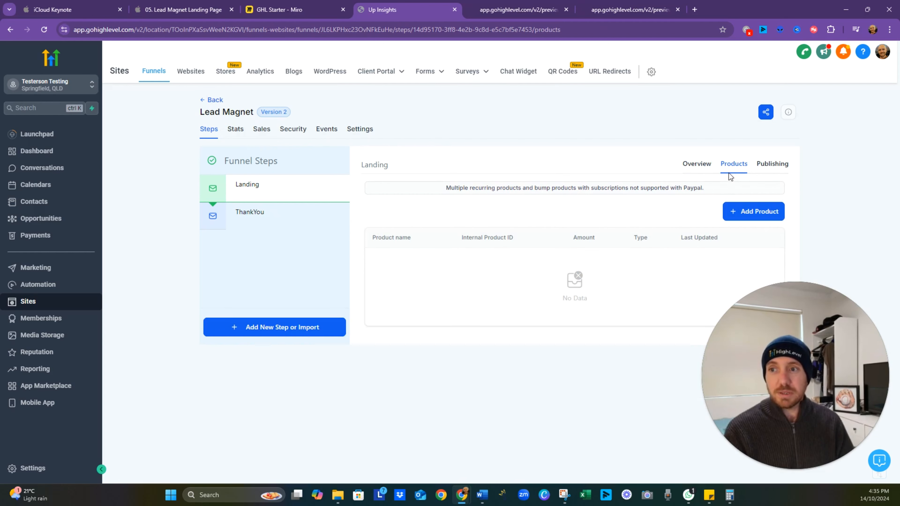
# - Set the Landing step's URL path to /templates in its publishing settings and update the step
pyautogui.click(767, 170)
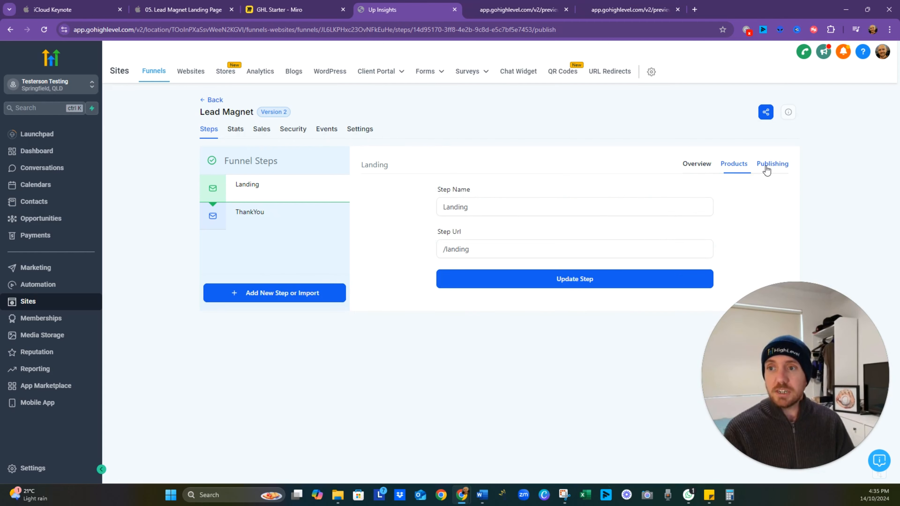
pyautogui.click(461, 251)
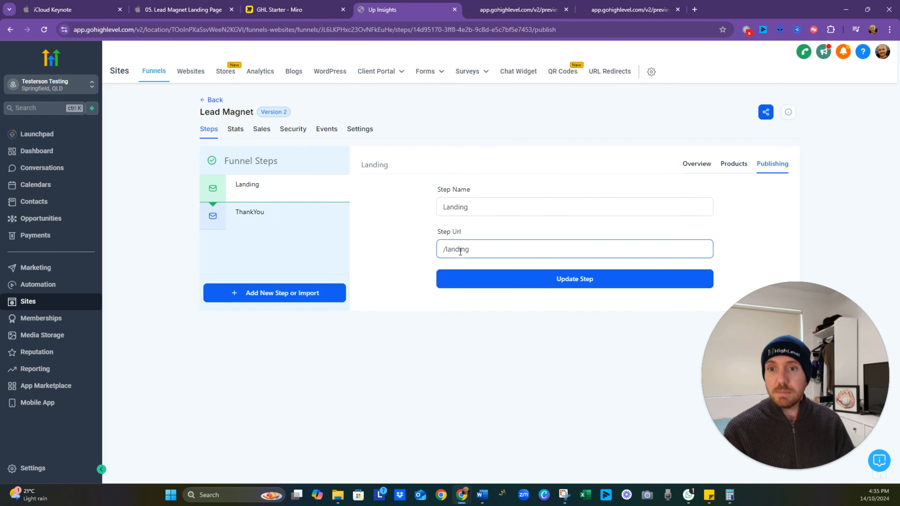
pyautogui.moveTo(515, 255); pyautogui.dragTo(448, 263)
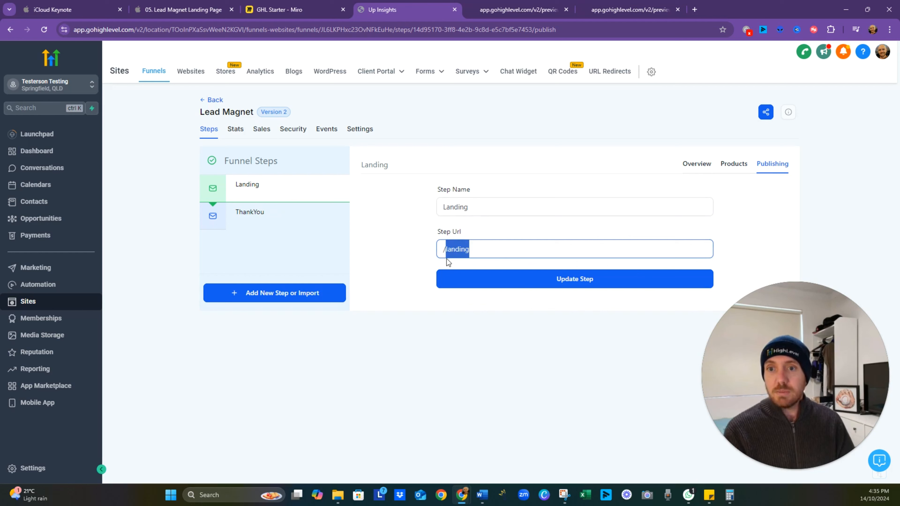
pyautogui.write('templates')
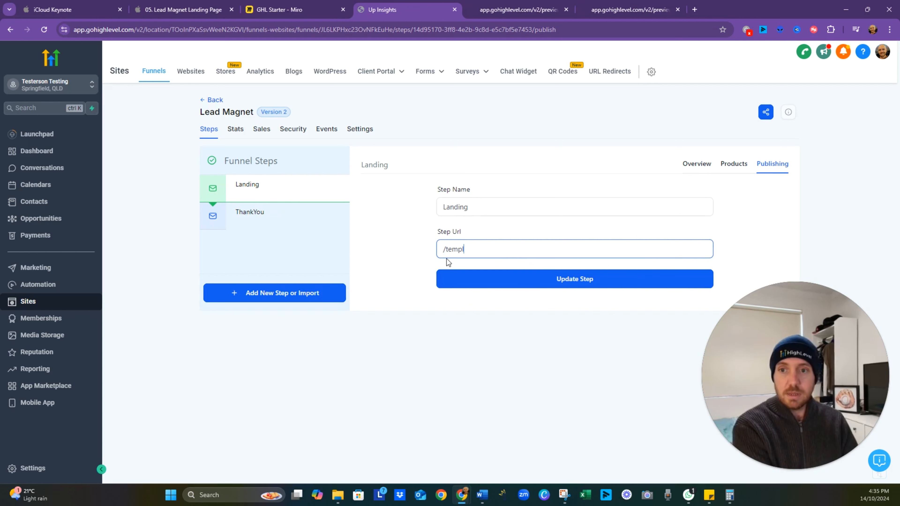
pyautogui.click(460, 279)
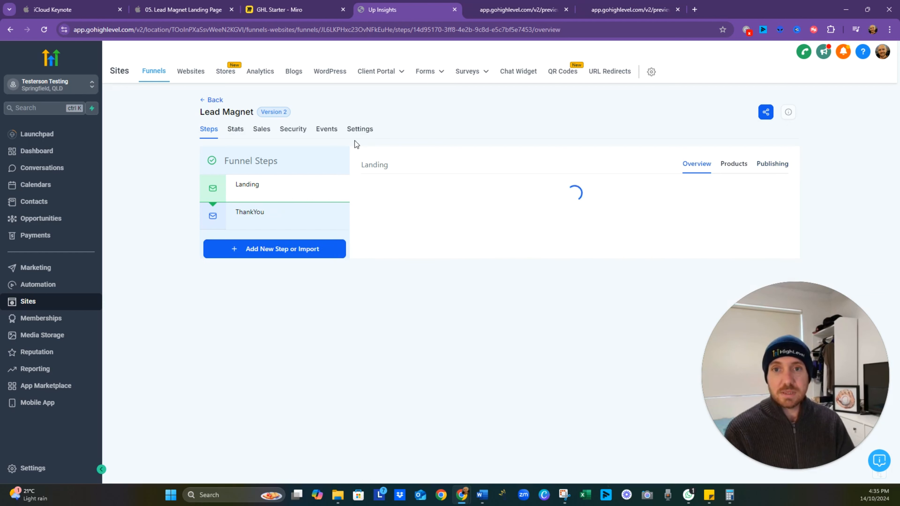
# - Assign the root domain without www to the Lead Magnet funnel in the funnel settings
pyautogui.click(359, 131)
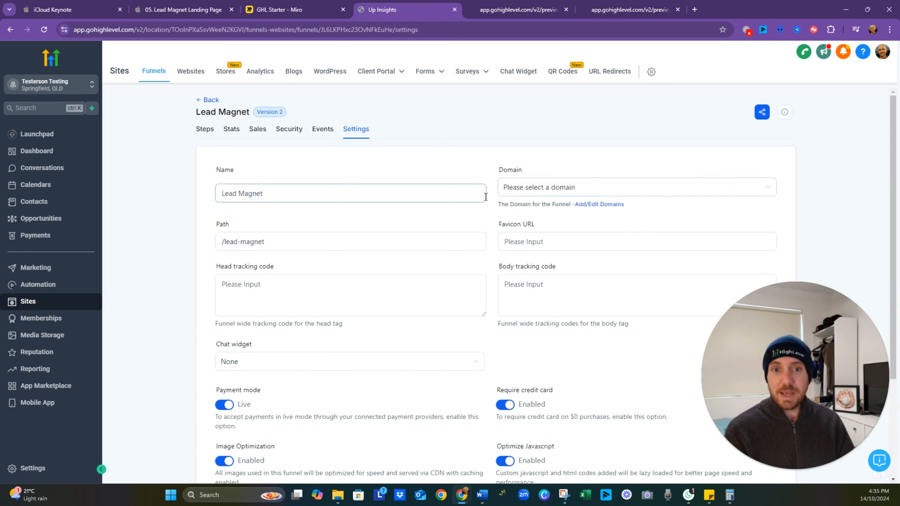
pyautogui.click(660, 195)
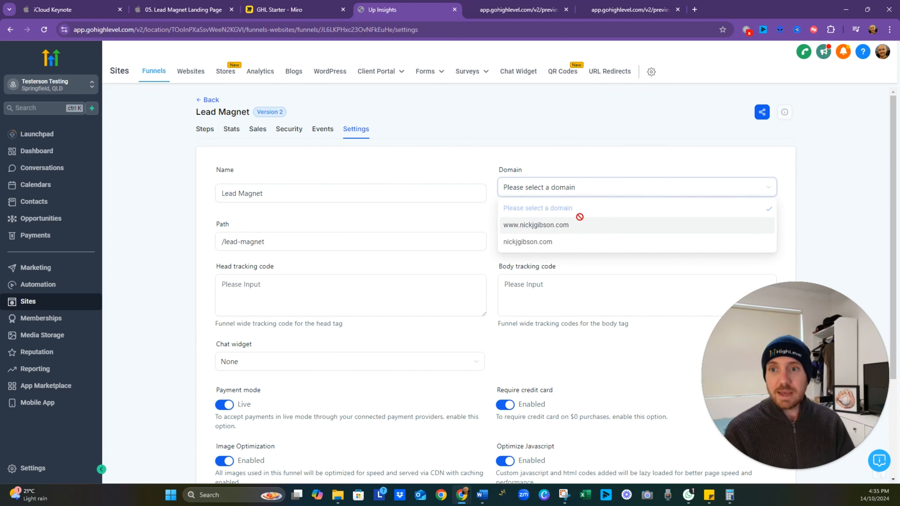
pyautogui.click(561, 251)
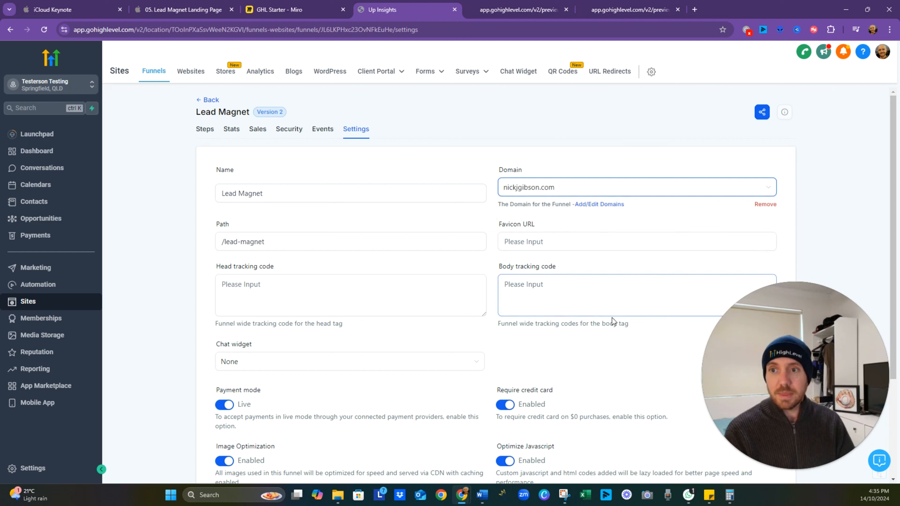
# - Close the two page preview tabs and open a duplicate of the funnel settings page in a new tab
pyautogui.click(543, 238)
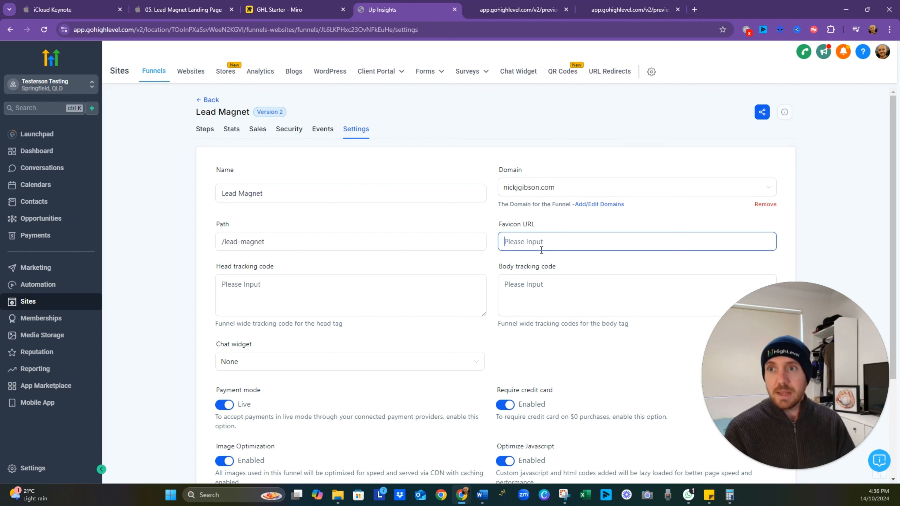
pyautogui.click(566, 10)
pyautogui.click(566, 9)
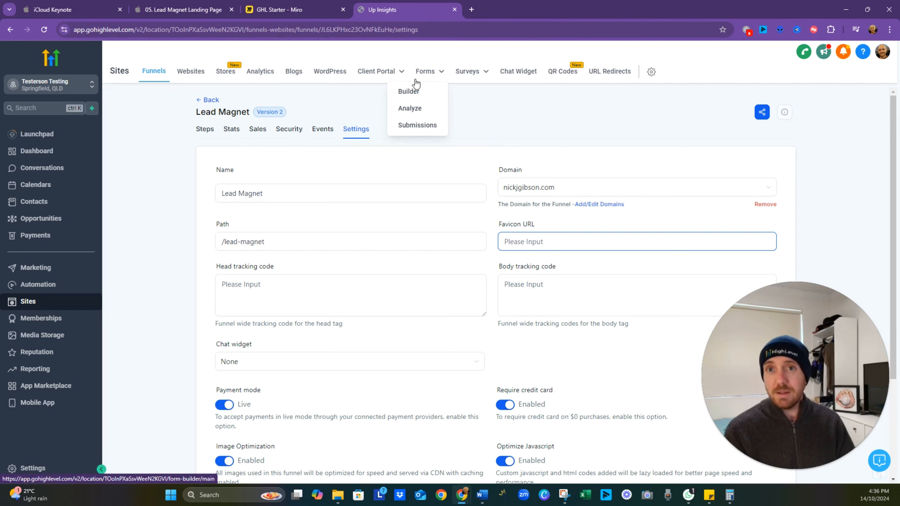
pyautogui.rightClick(422, 14)
pyautogui.press('Escape')
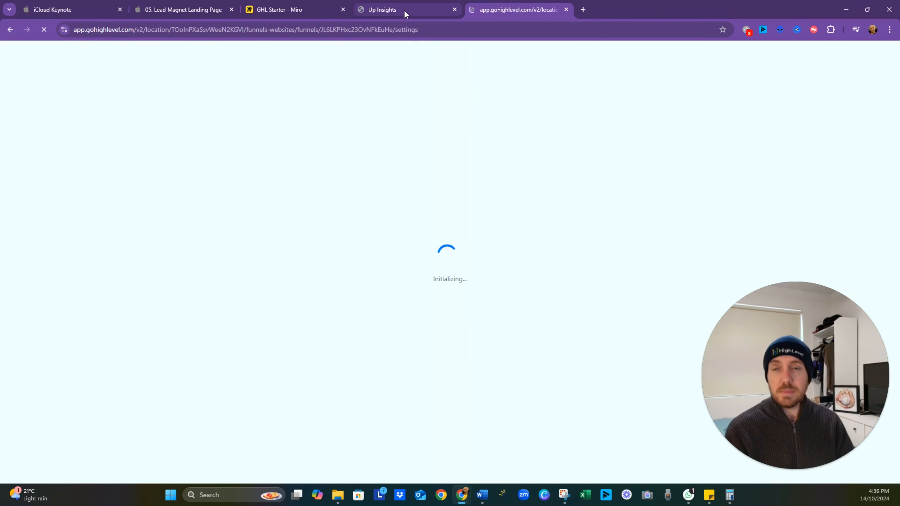
pyautogui.moveTo(402, 15)
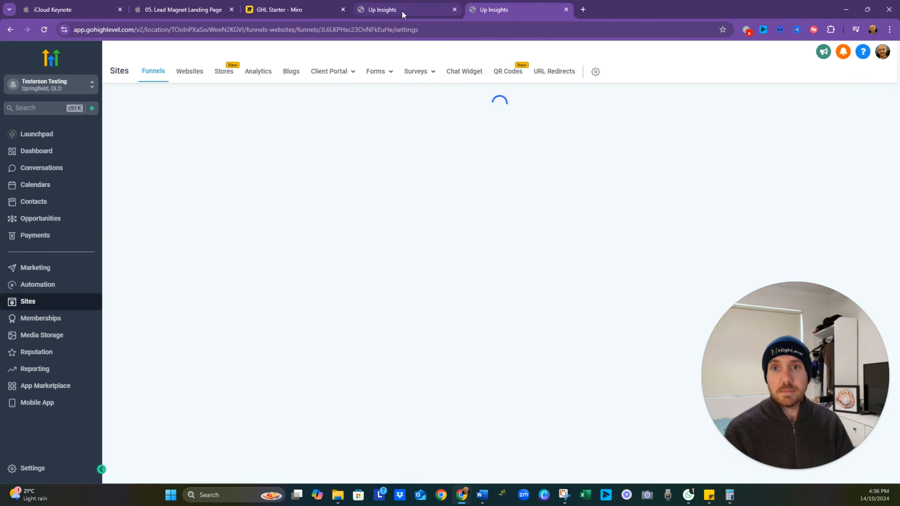
pyautogui.click(493, 10)
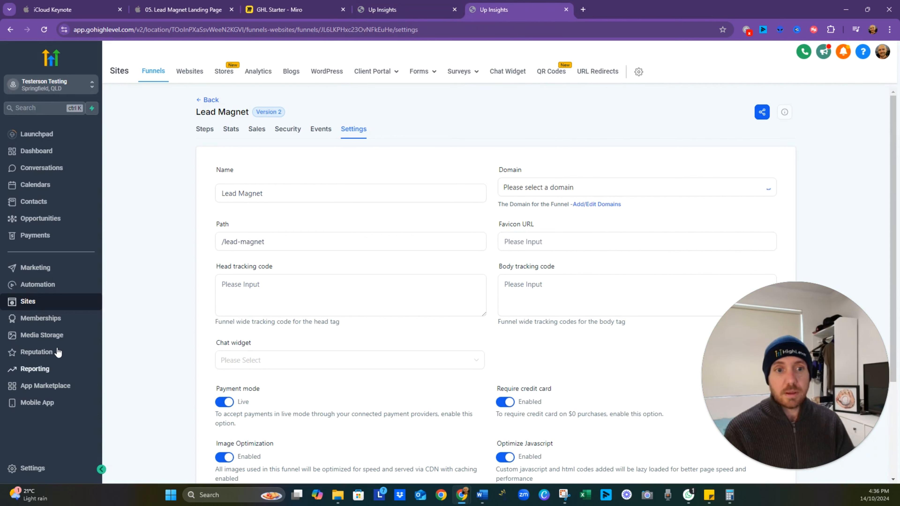
# - Copy the link of the UP FAVICON.png file from Media Storage
pyautogui.click(57, 336)
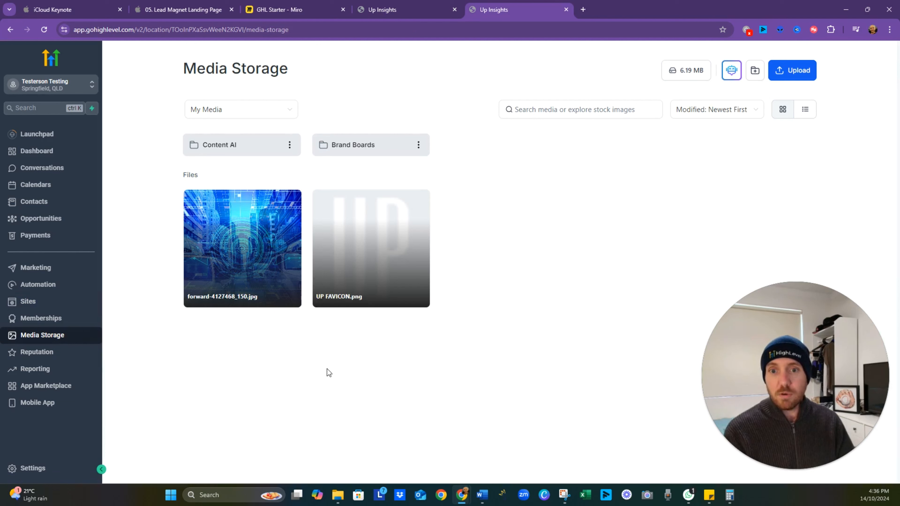
pyautogui.moveTo(328, 298)
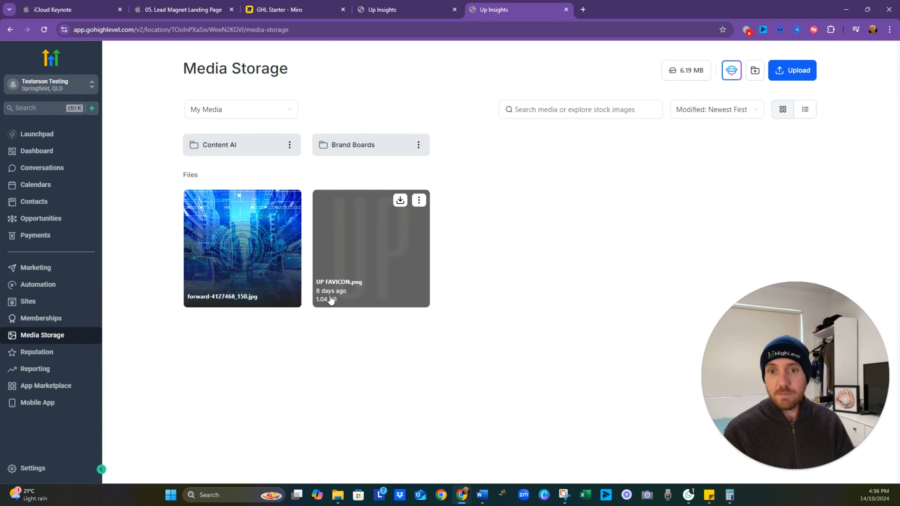
pyautogui.click(418, 204)
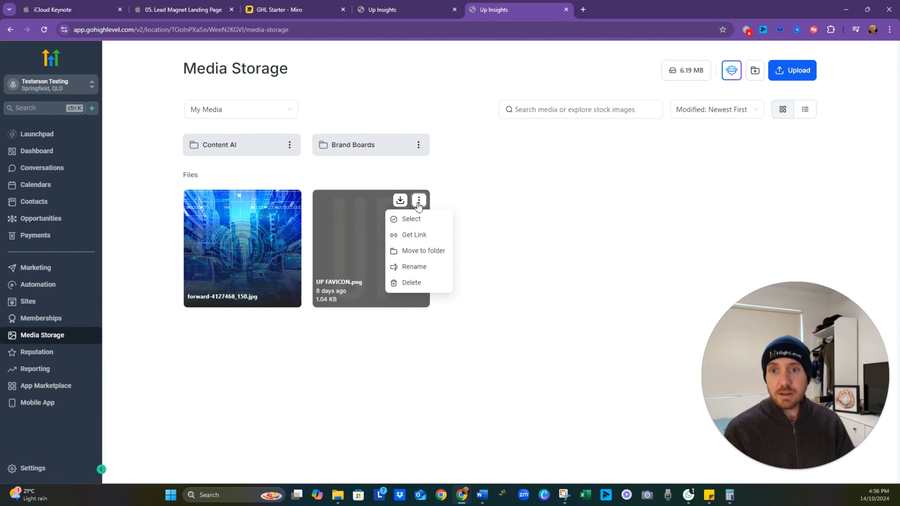
pyautogui.click(414, 235)
# - Paste the copied image link as the Lead Magnet funnel's Favicon URL and save the funnel settings
pyautogui.click(408, 10)
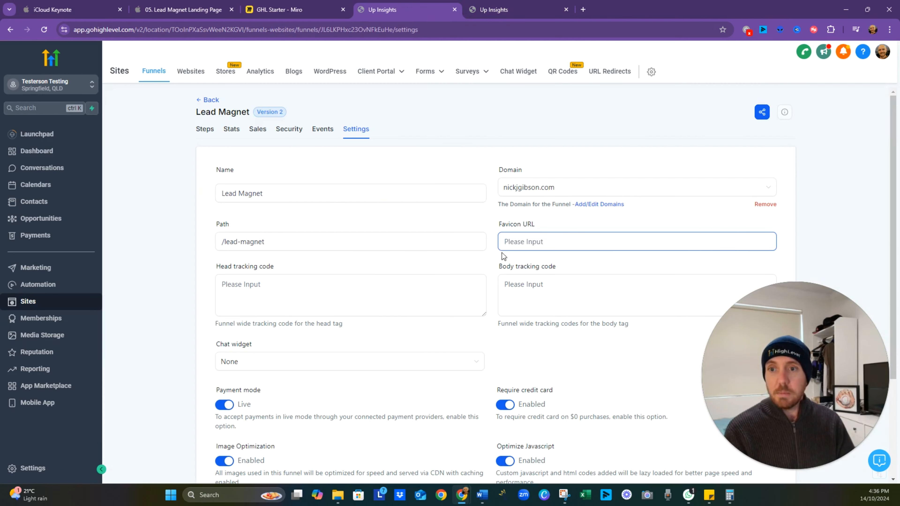
pyautogui.hotkey('ctrl', 'v')
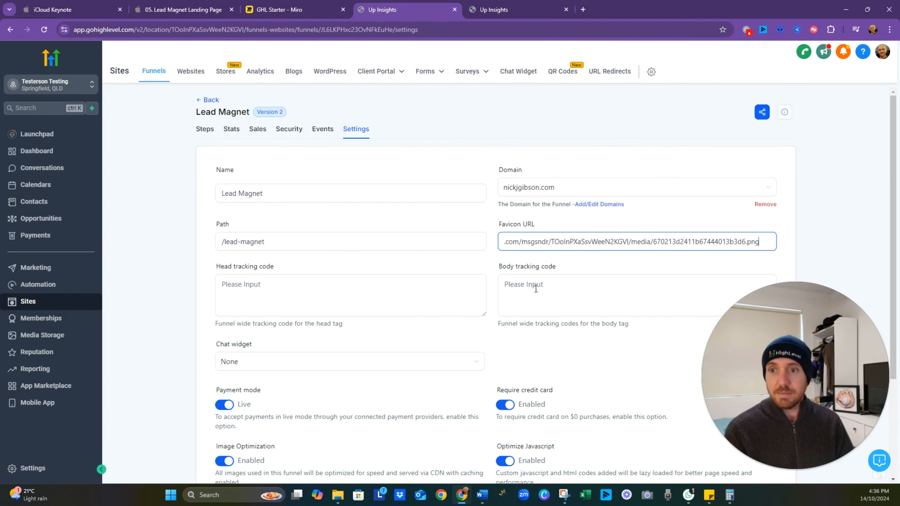
pyautogui.click(613, 372)
pyautogui.scroll(-1, 621, 336)
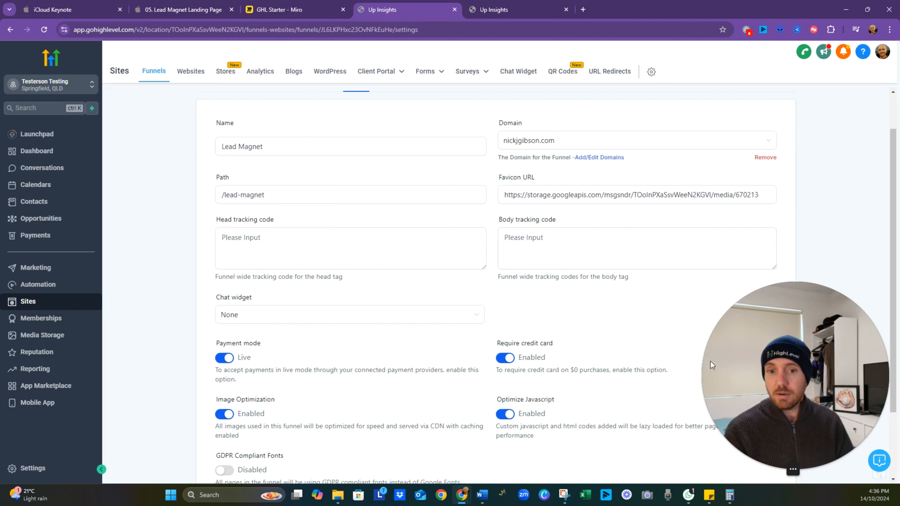
pyautogui.click(793, 451)
pyautogui.scroll(-2, 651, 390)
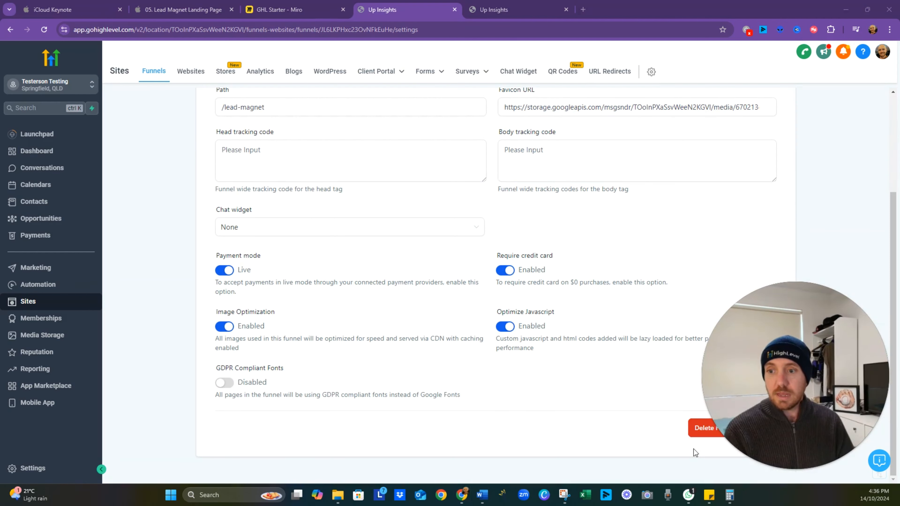
pyautogui.click(761, 429)
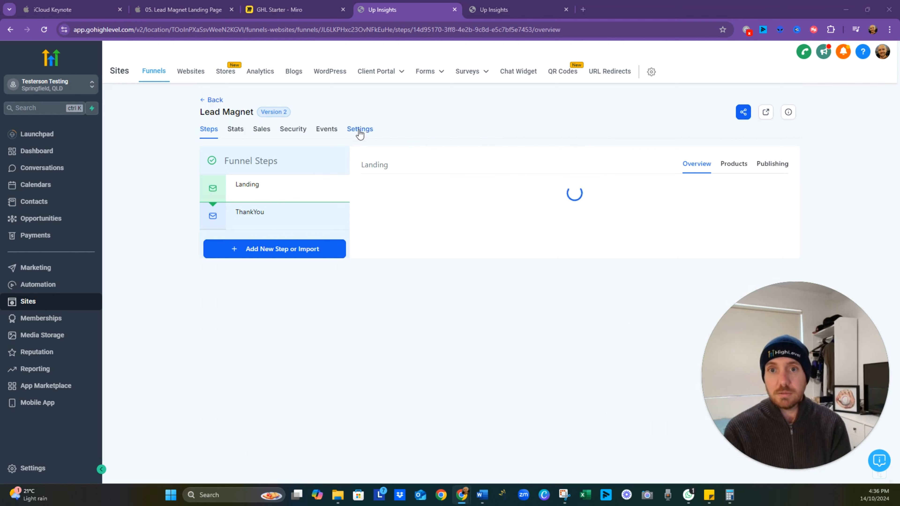
# - Enable GDPR Compliant Fonts in the funnel settings and save
pyautogui.click(359, 129)
pyautogui.scroll(-4, 319, 397)
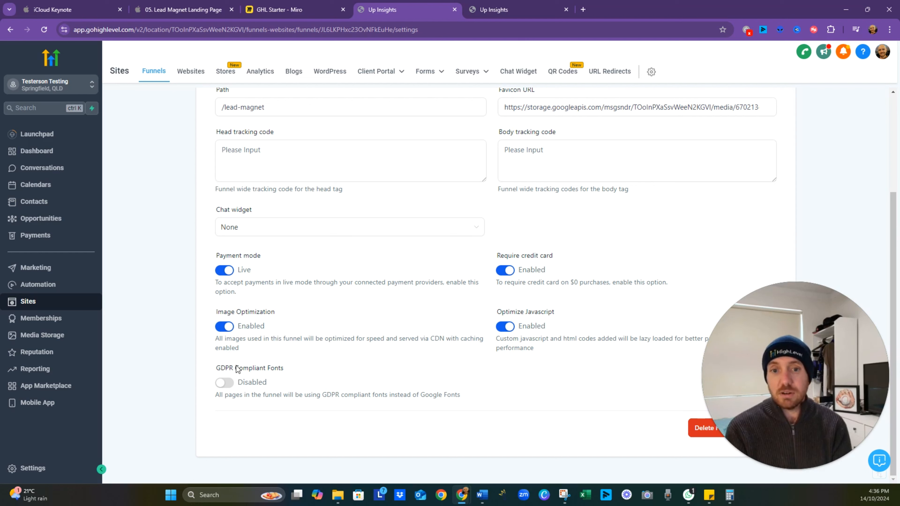
pyautogui.click(226, 384)
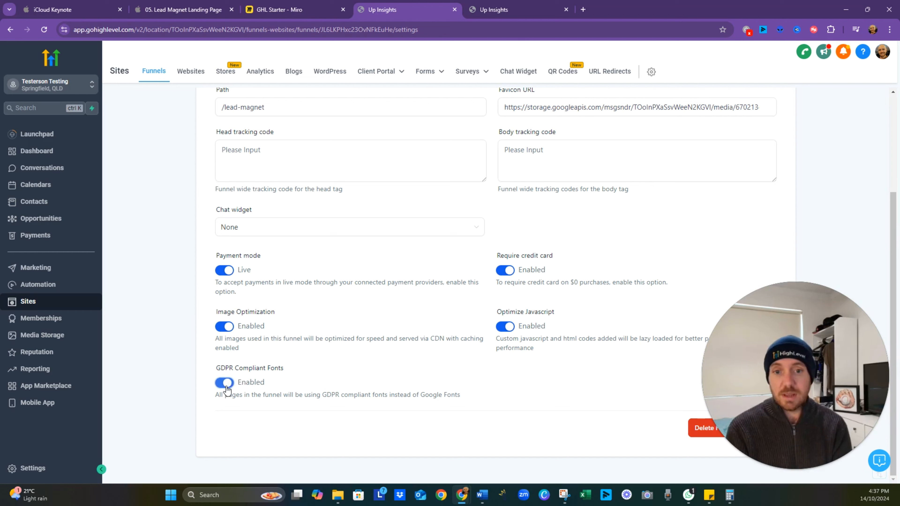
pyautogui.click(765, 429)
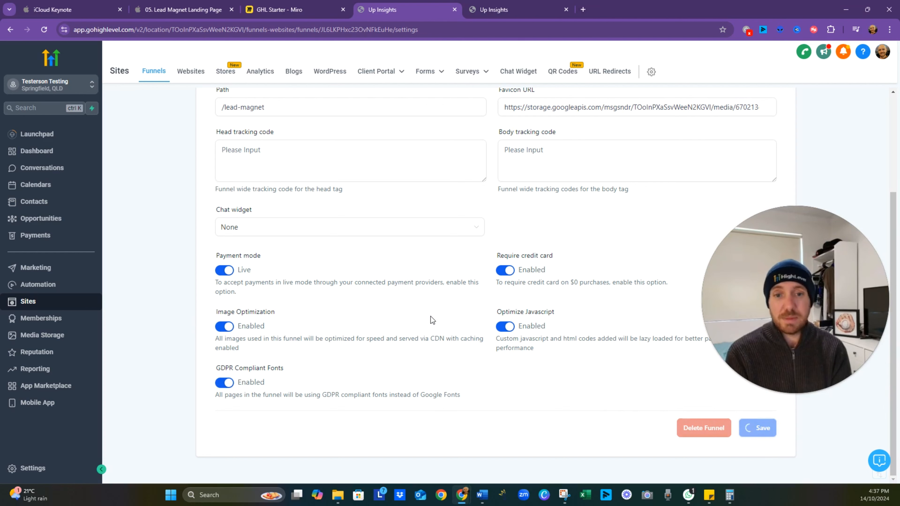
pyautogui.moveTo(814, 371); pyautogui.dragTo(814, 447)
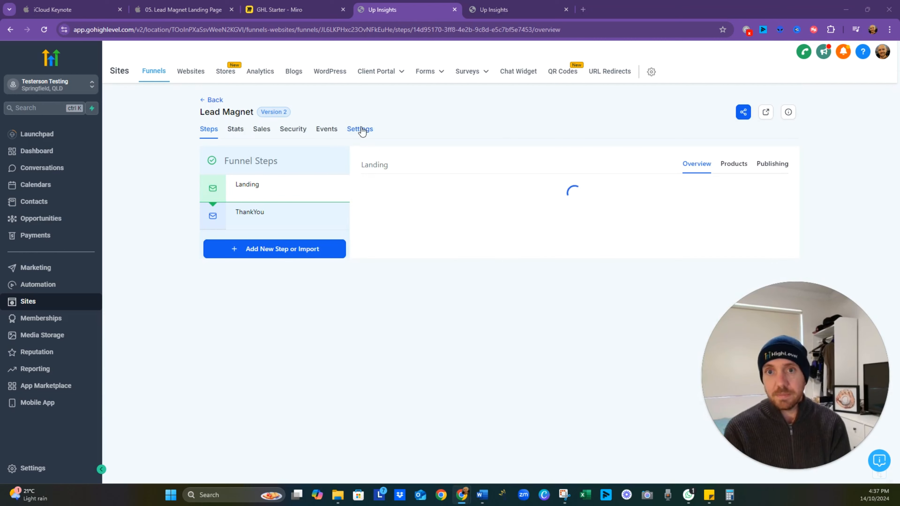
# - Review the funnel's favicon and tracking code settings and the Landing step's full page URL
pyautogui.click(358, 130)
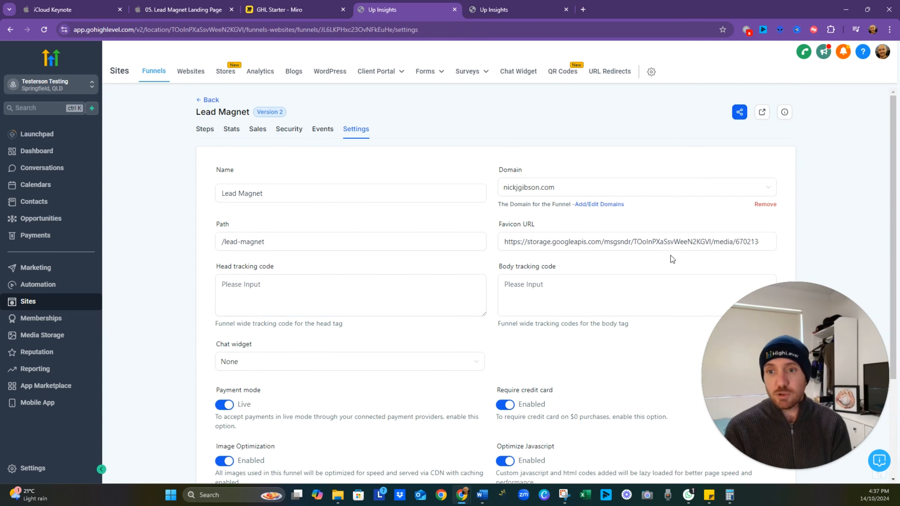
pyautogui.click(396, 299)
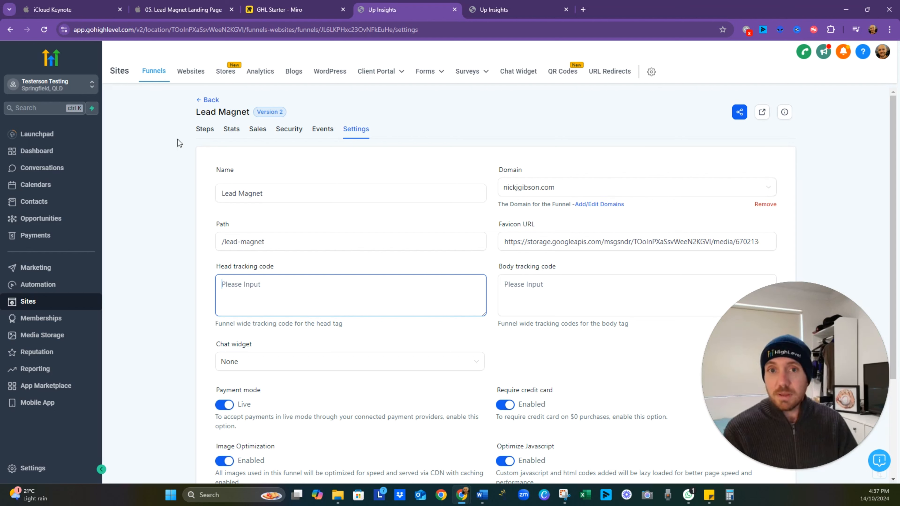
pyautogui.click(206, 130)
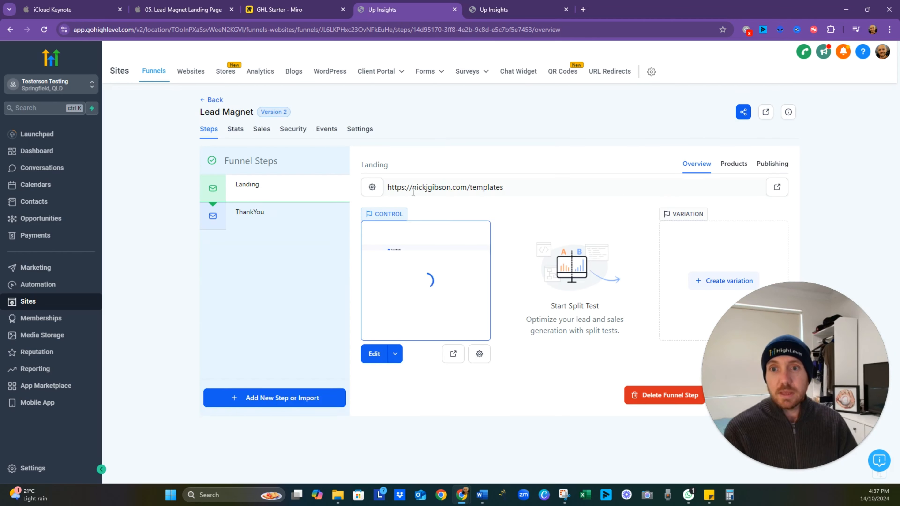
pyautogui.moveTo(388, 188); pyautogui.dragTo(553, 190)
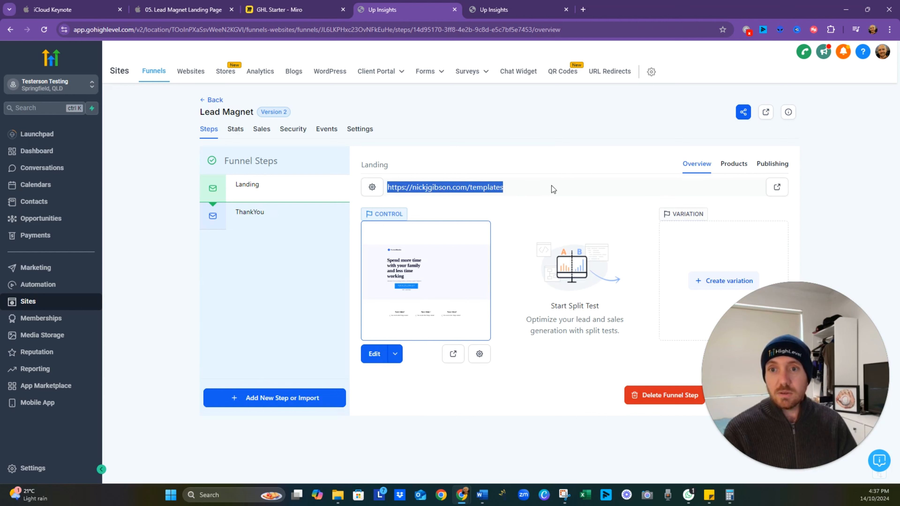
pyautogui.click(571, 196)
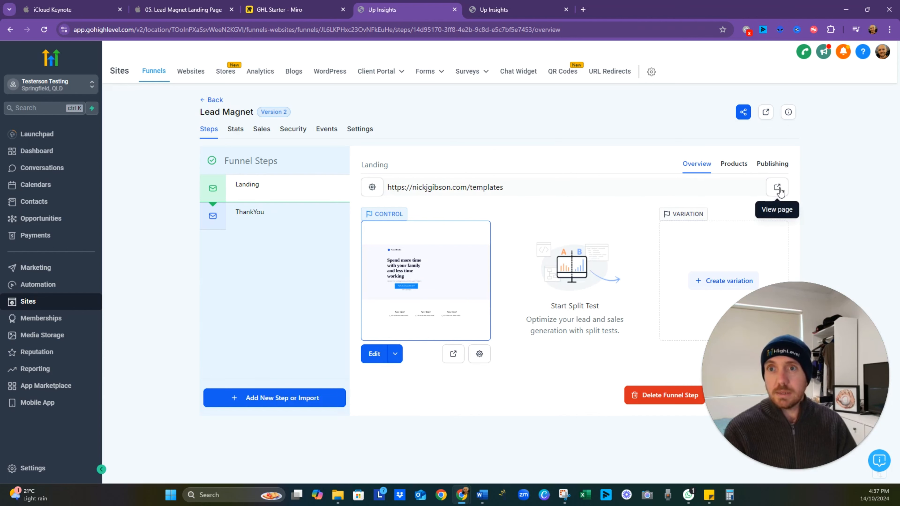
# - View the live landing page, dismissing its popup form and looking through the content down to the FAQ section
pyautogui.click(778, 188)
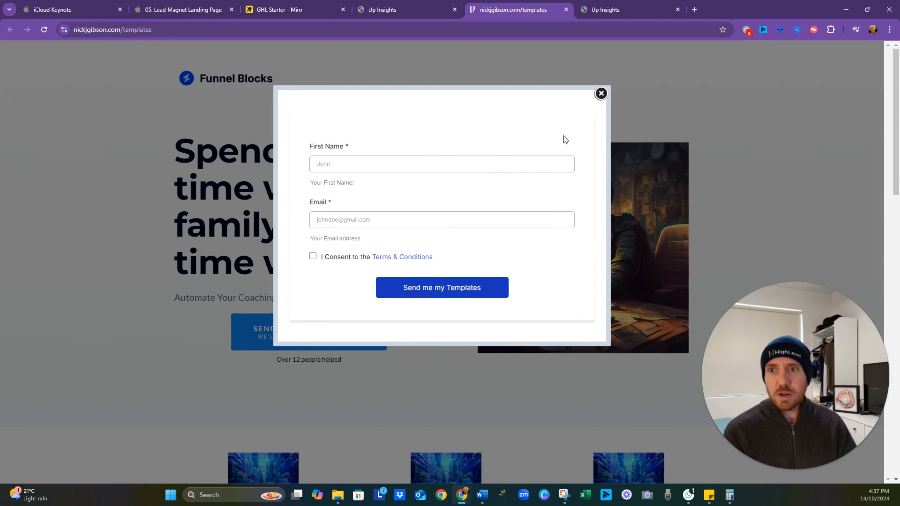
pyautogui.click(601, 94)
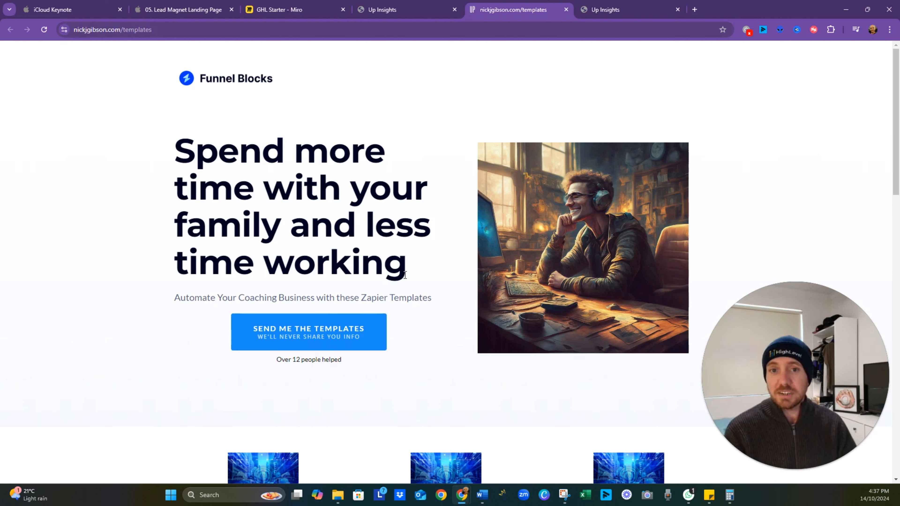
pyautogui.scroll(-6, 352, 235)
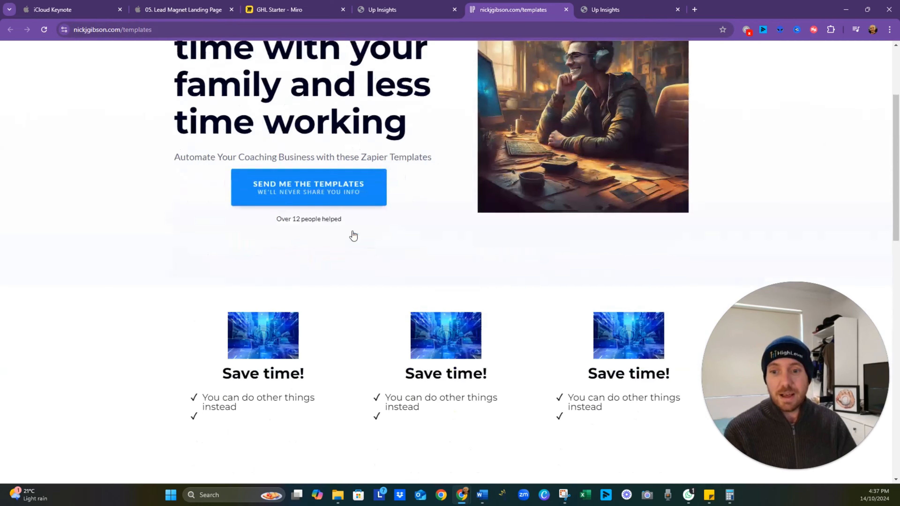
pyautogui.scroll(-15, 352, 231)
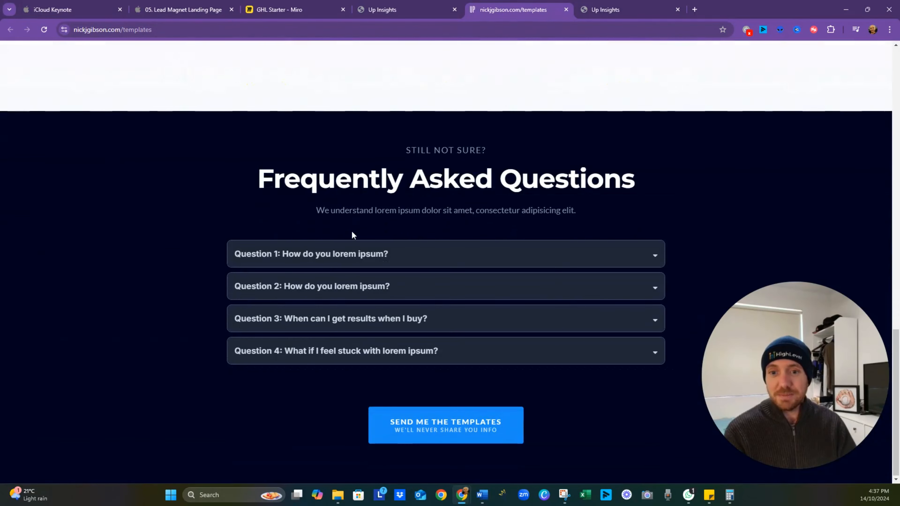
pyautogui.scroll(20, 381, 280)
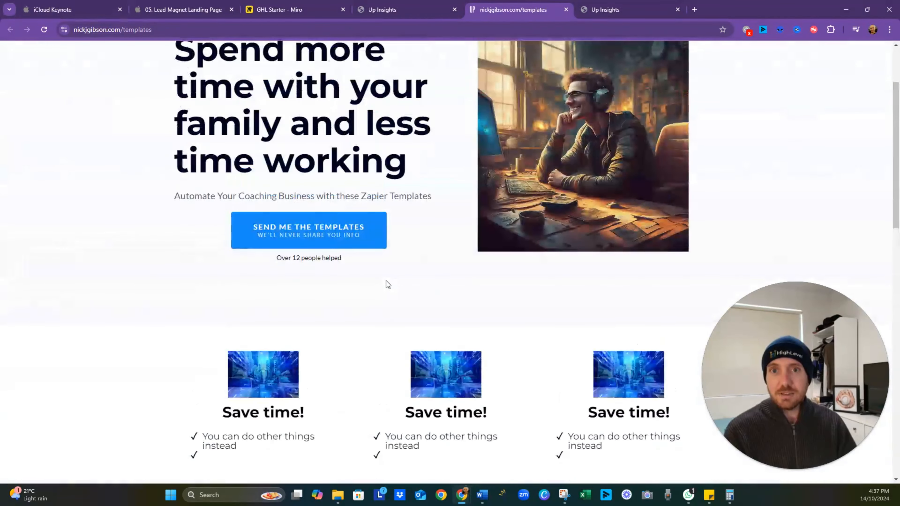
# - Open the landing page's popup settings in the page builder and review the options for when the popup shows
pyautogui.click(436, 10)
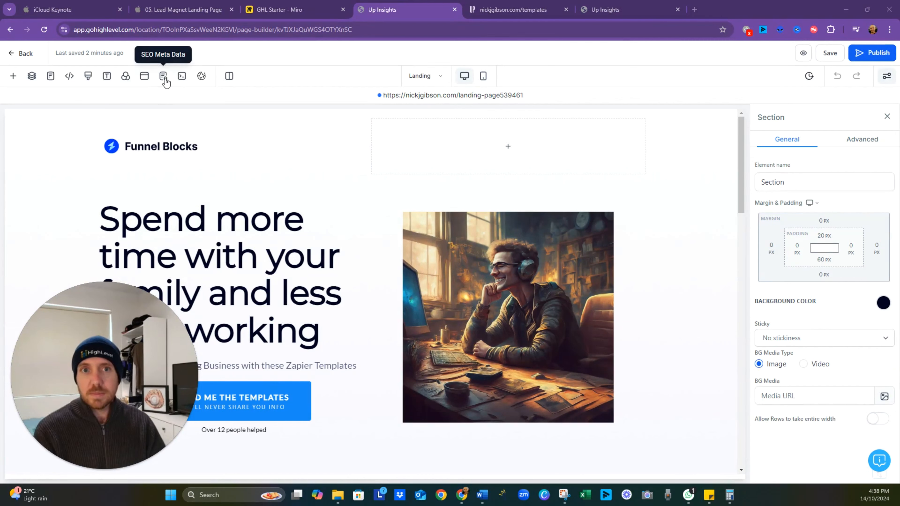
pyautogui.click(145, 79)
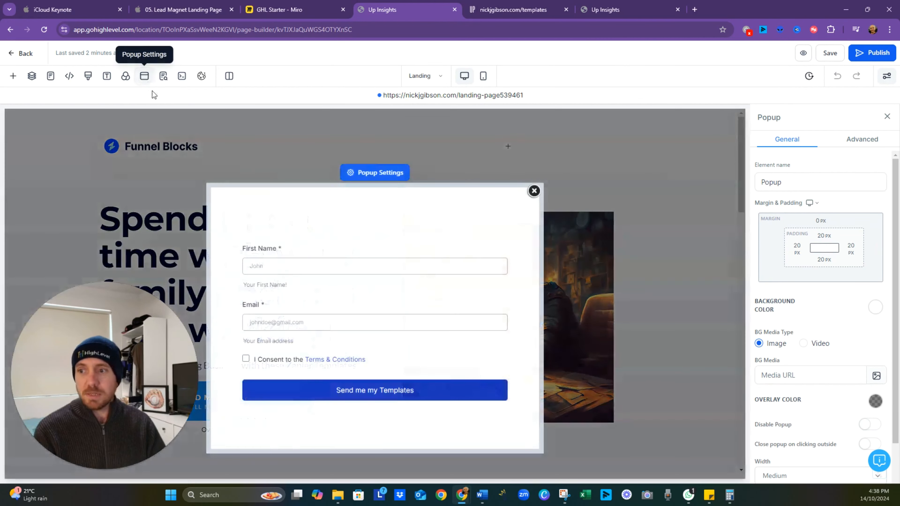
pyautogui.scroll(-1, 833, 287)
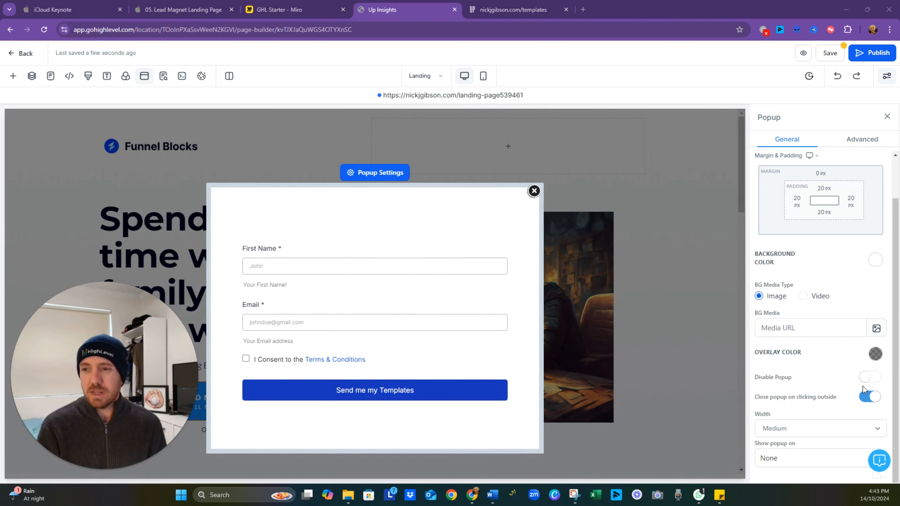
pyautogui.click(828, 458)
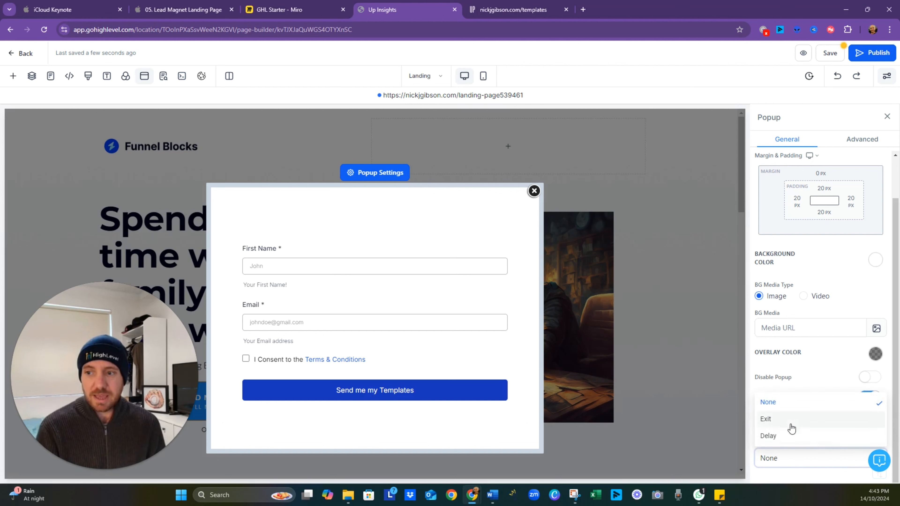
pyautogui.click(812, 371)
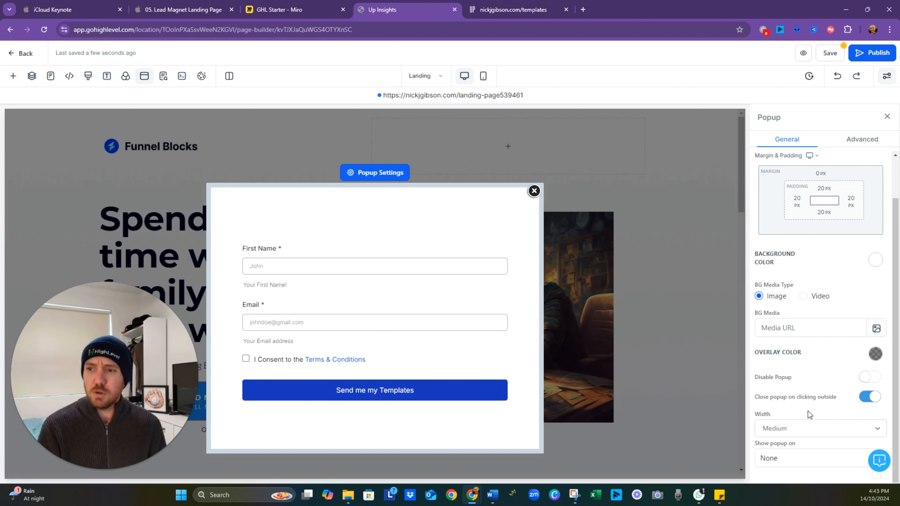
# - Test the popup on the live page by opening it from the templates button, dismissing it from outside, and reopening it
pyautogui.click(507, 10)
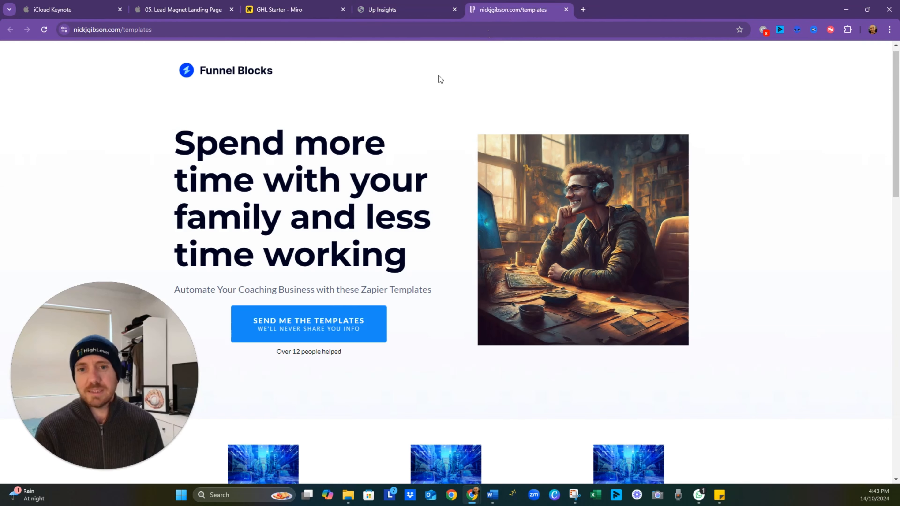
pyautogui.click(329, 325)
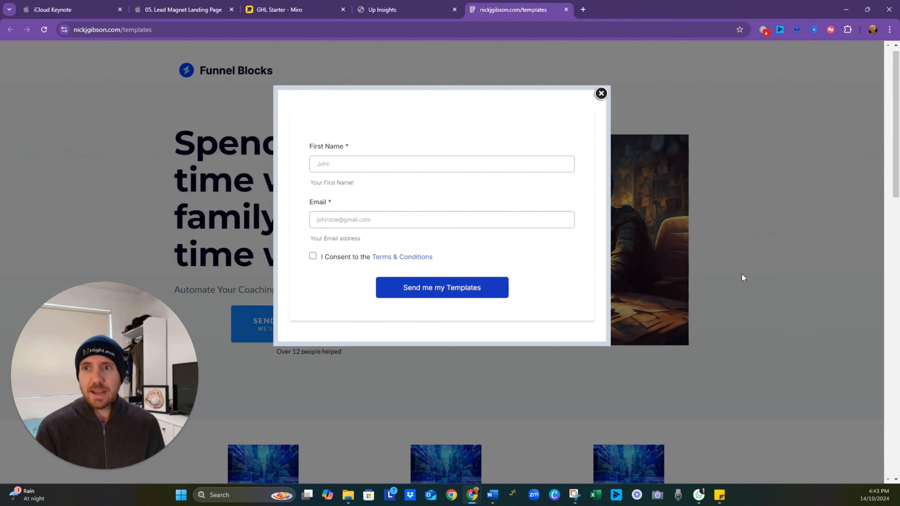
pyautogui.click(777, 217)
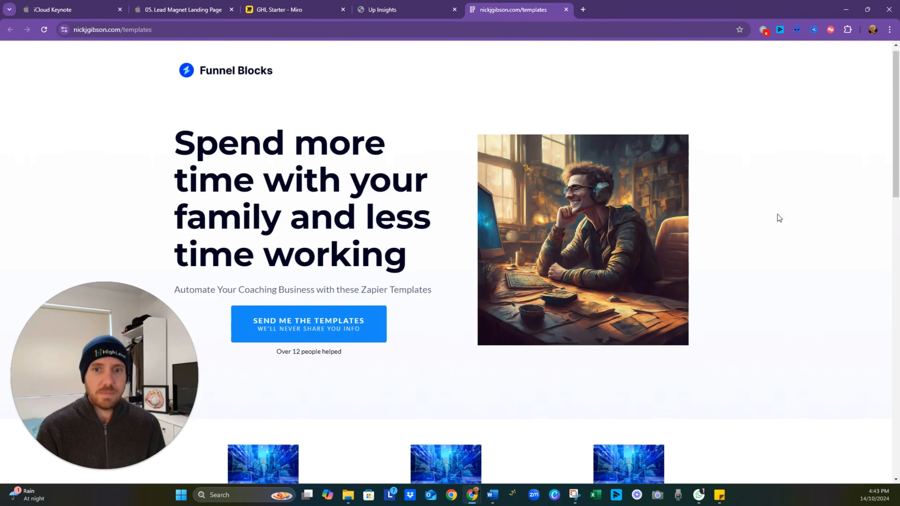
pyautogui.click(358, 318)
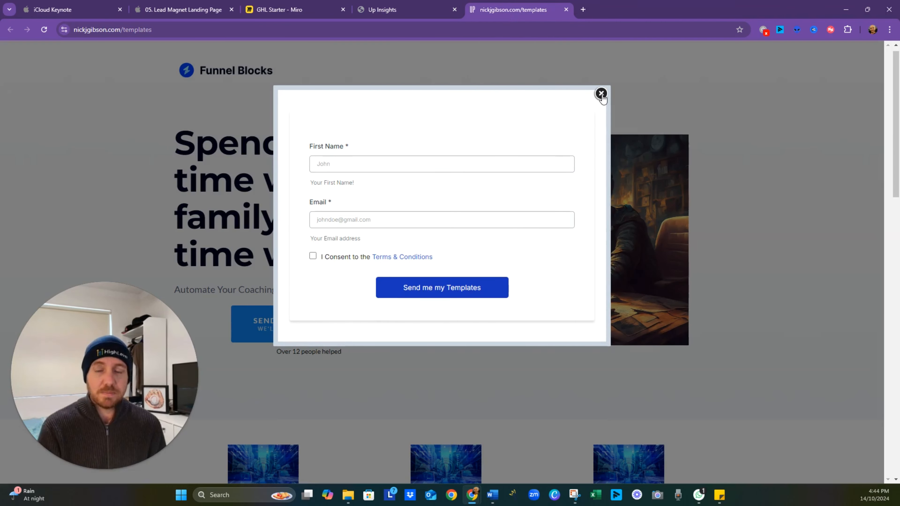
# - Disable closing the popup on clicking outside in the page builder and save the landing page
pyautogui.click(401, 5)
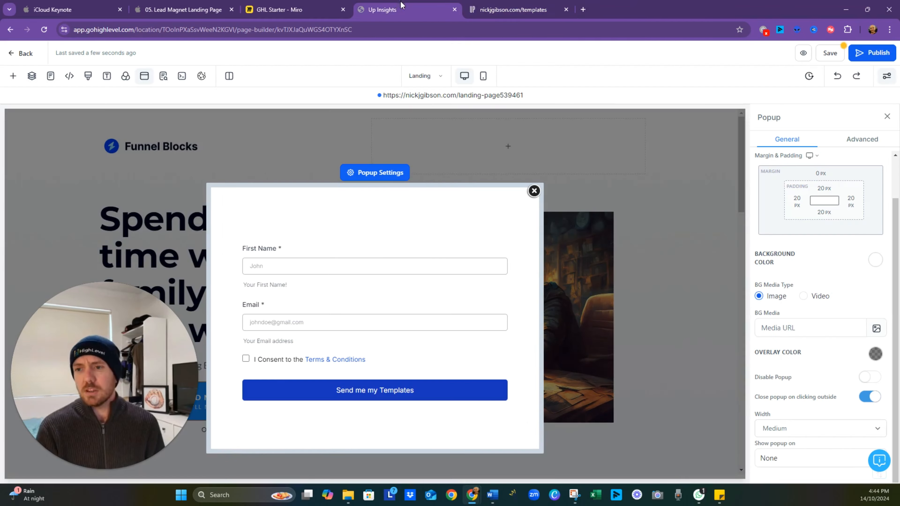
pyautogui.click(865, 398)
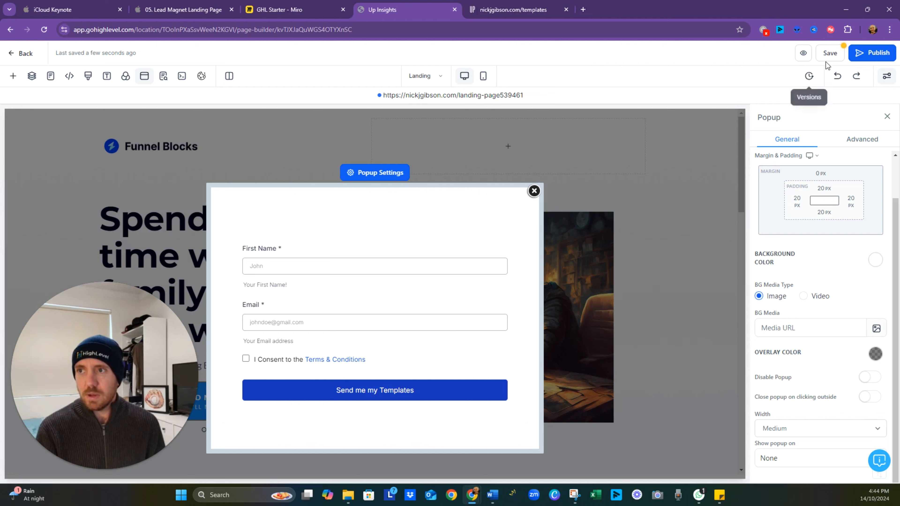
pyautogui.click(829, 54)
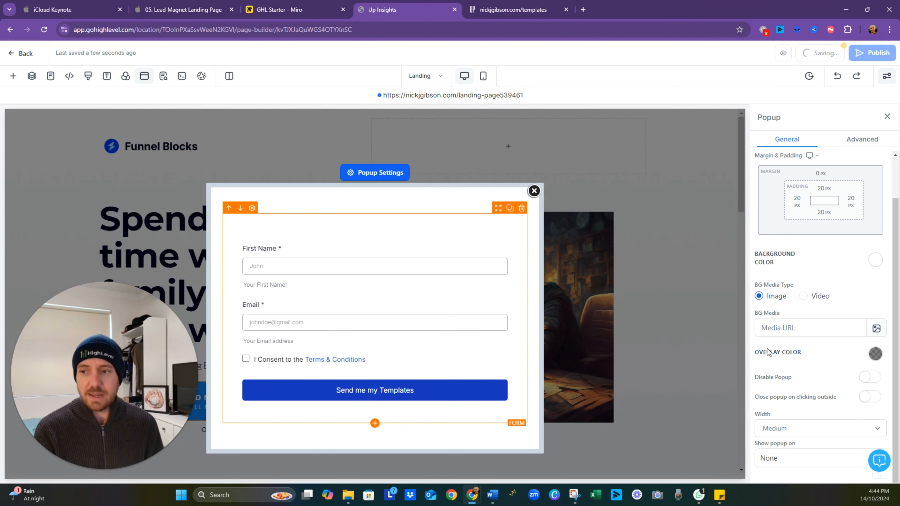
pyautogui.click(473, 12)
pyautogui.click(411, 11)
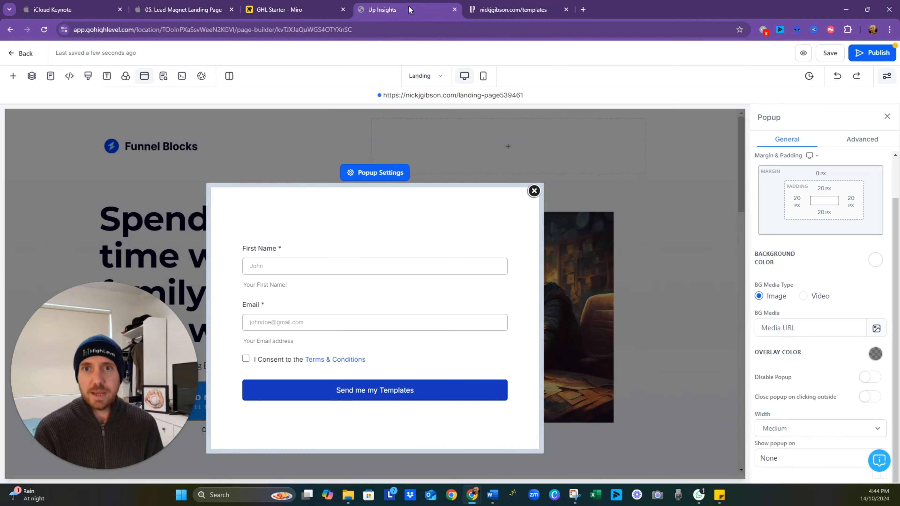
# - Submit the live page's popup form with a first name, an email address and consent to the terms
pyautogui.click(475, 11)
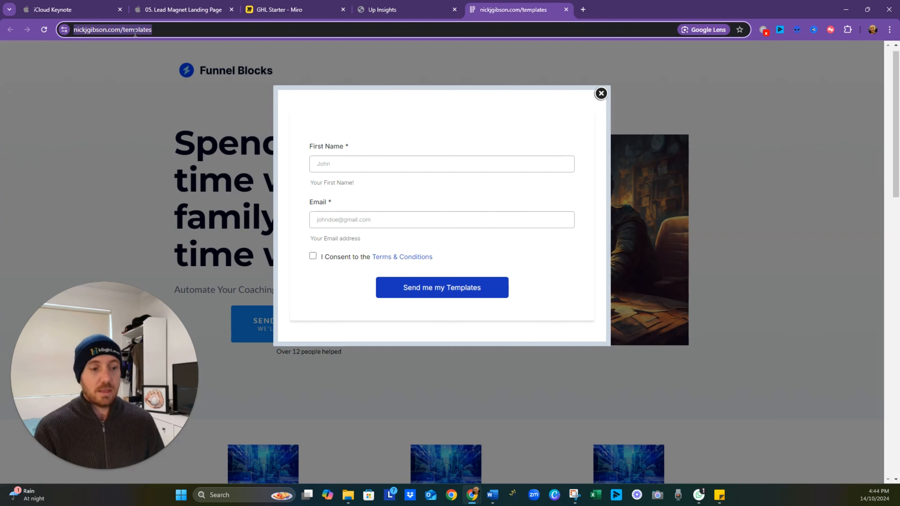
pyautogui.click(377, 158)
pyautogui.click(385, 192)
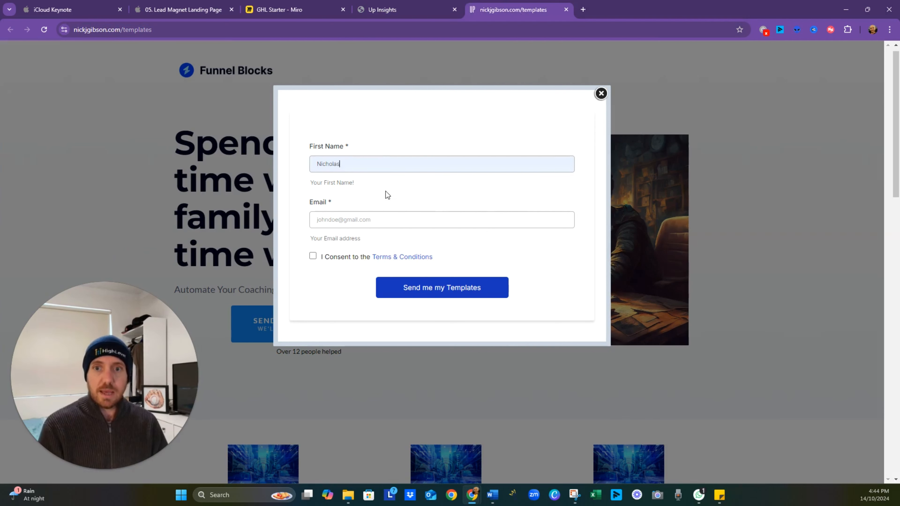
pyautogui.click(386, 219)
pyautogui.click(391, 242)
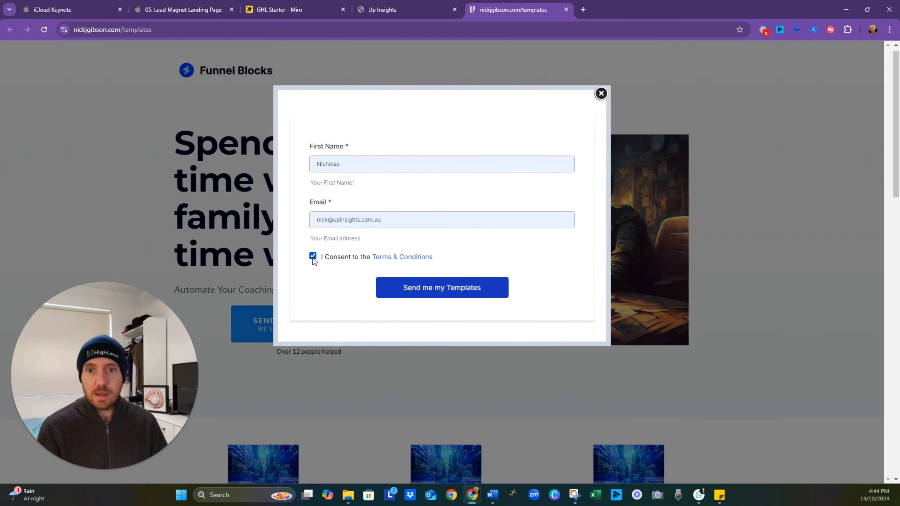
pyautogui.click(449, 292)
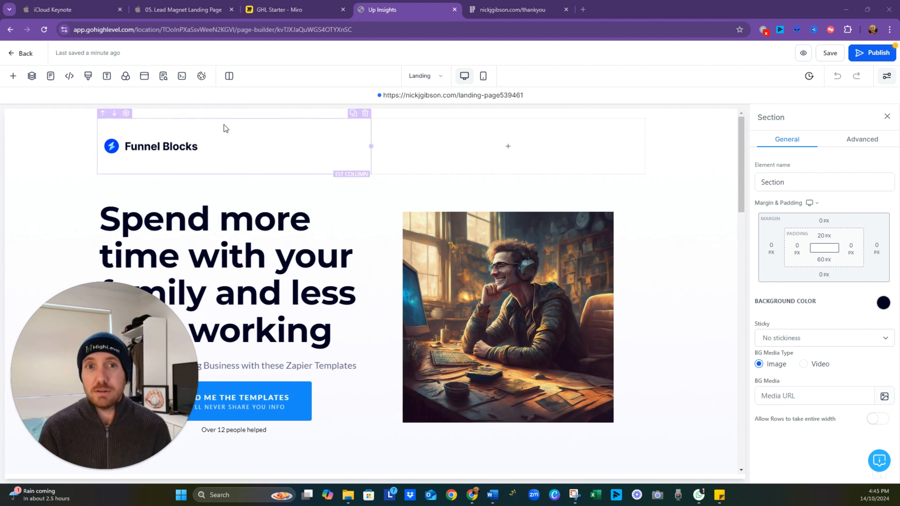
# - Set the landing page's SEO title to the owner's first name in possessive form followed by "Awesome Zapier Templates"
pyautogui.click(164, 79)
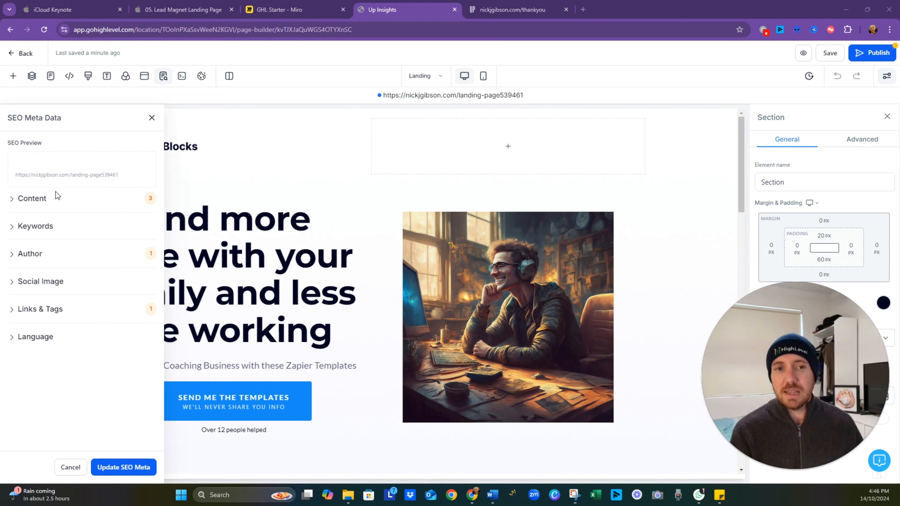
pyautogui.click(47, 208)
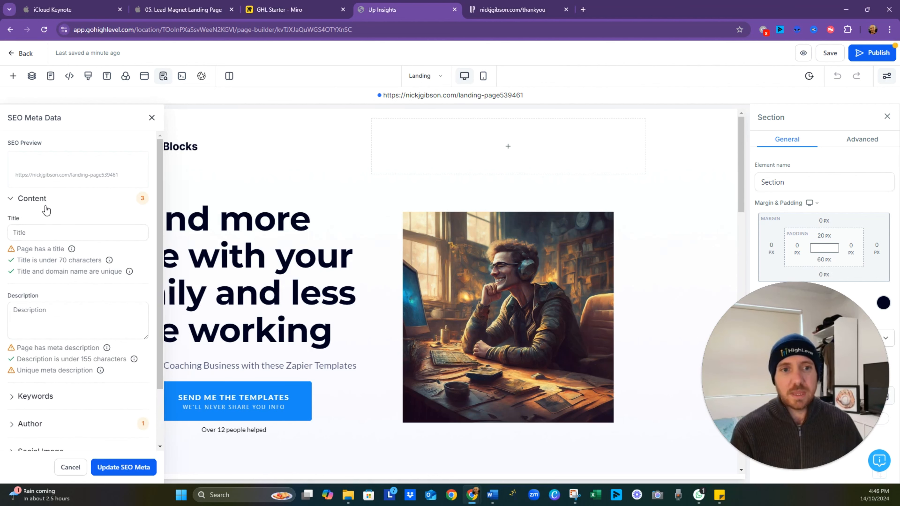
pyautogui.click(41, 232)
pyautogui.write('Nick')
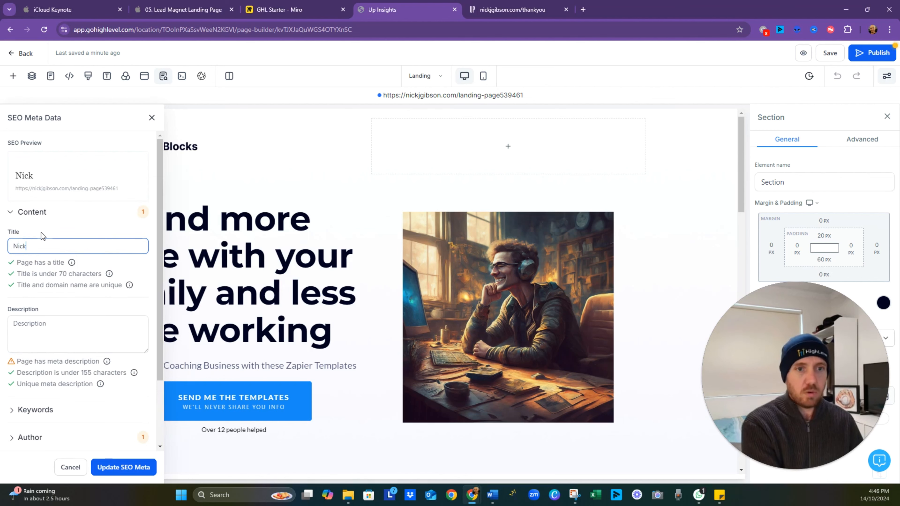
pyautogui.write("'s Awese")
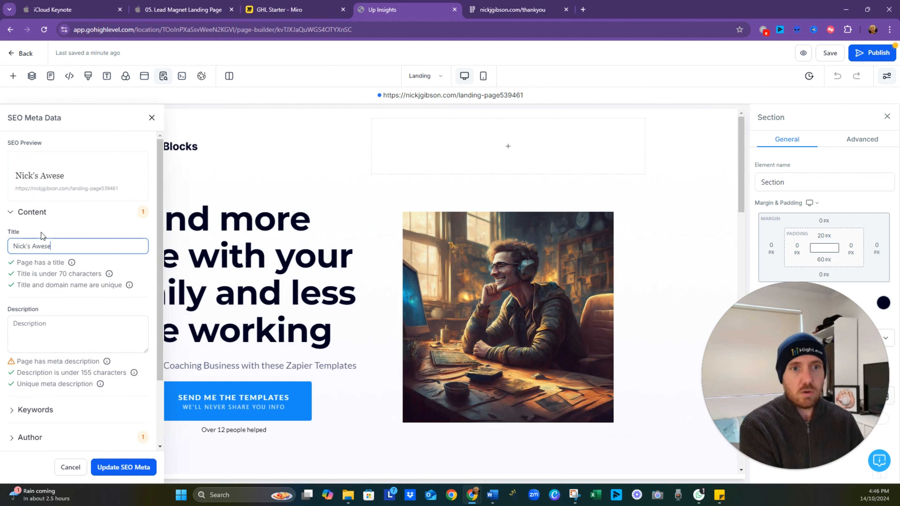
pyautogui.press('BackSpace')
pyautogui.write('ome')
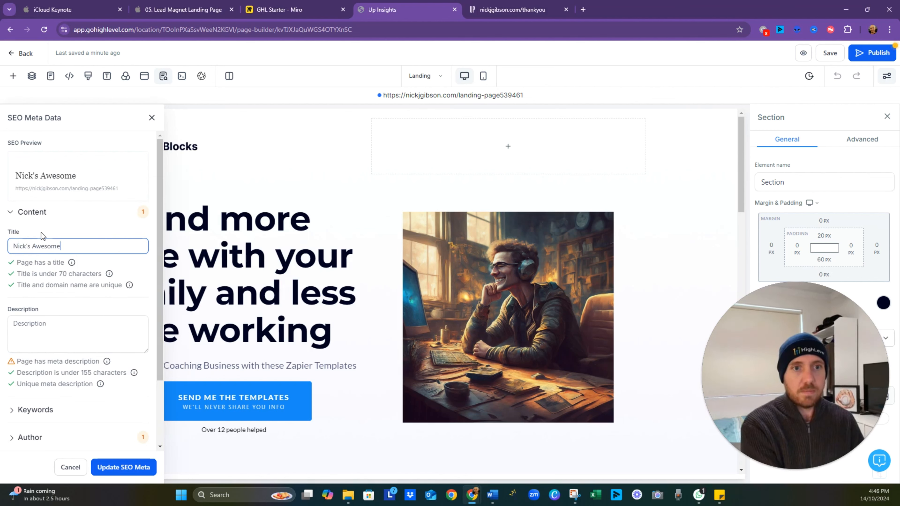
pyautogui.write(' Zapier Te')
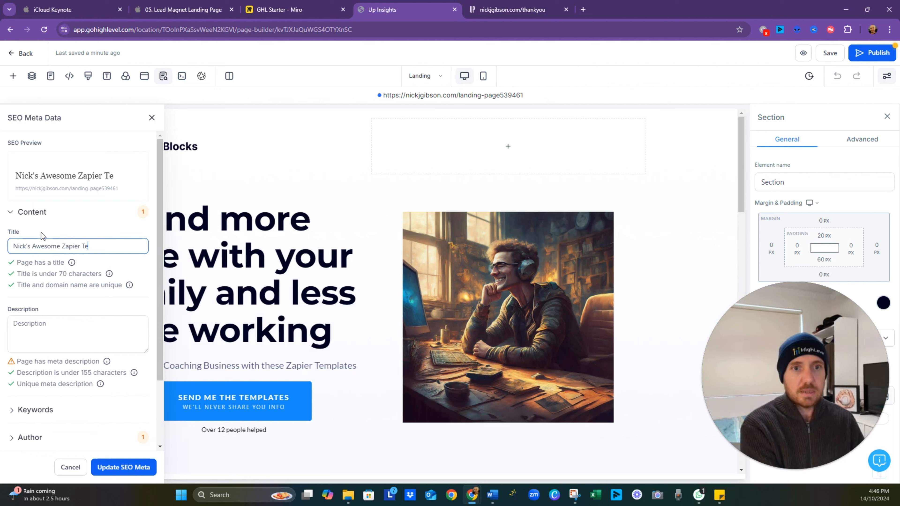
pyautogui.write('mplates')
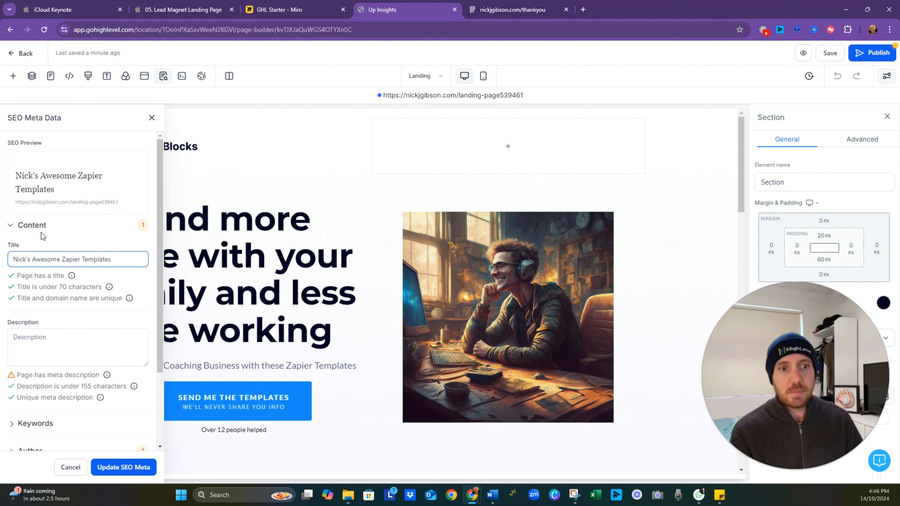
# - Set the landing page's SEO meta description to "These are zapier templates for coaches"
pyautogui.click(63, 351)
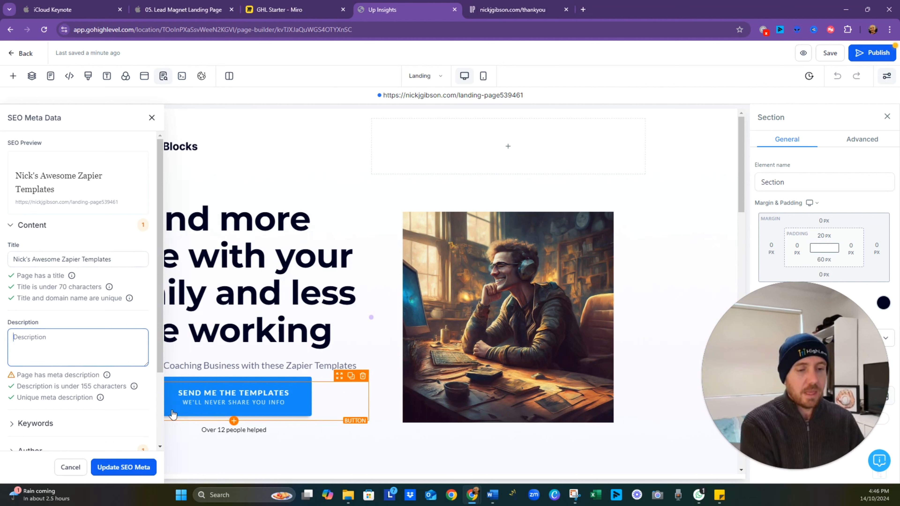
pyautogui.write('These')
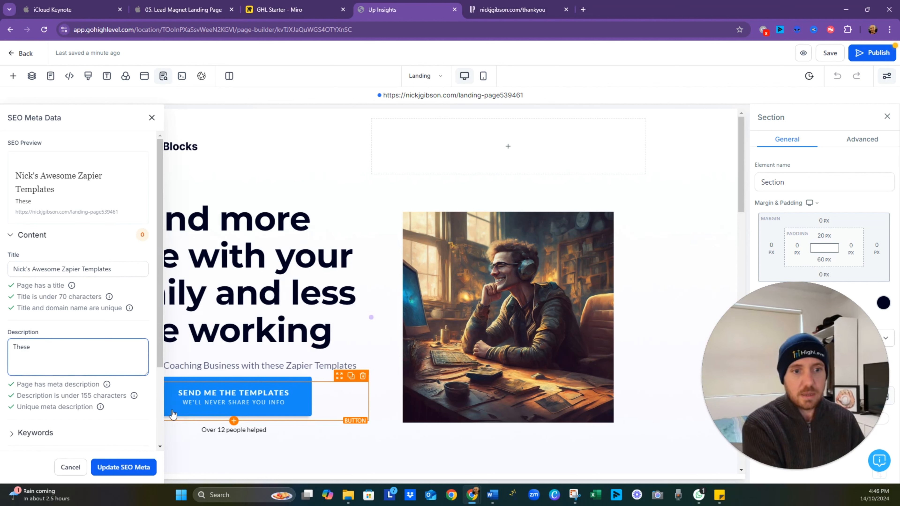
pyautogui.write(' are zapier')
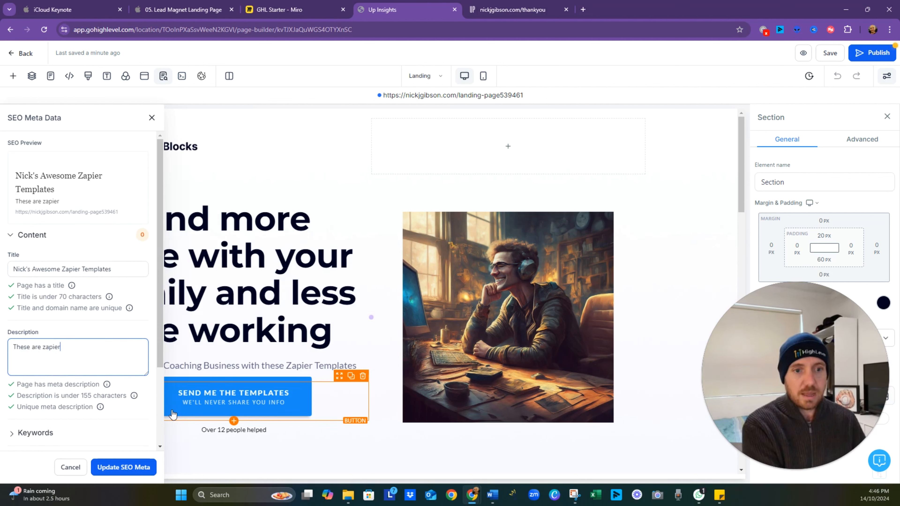
pyautogui.write(' templae')
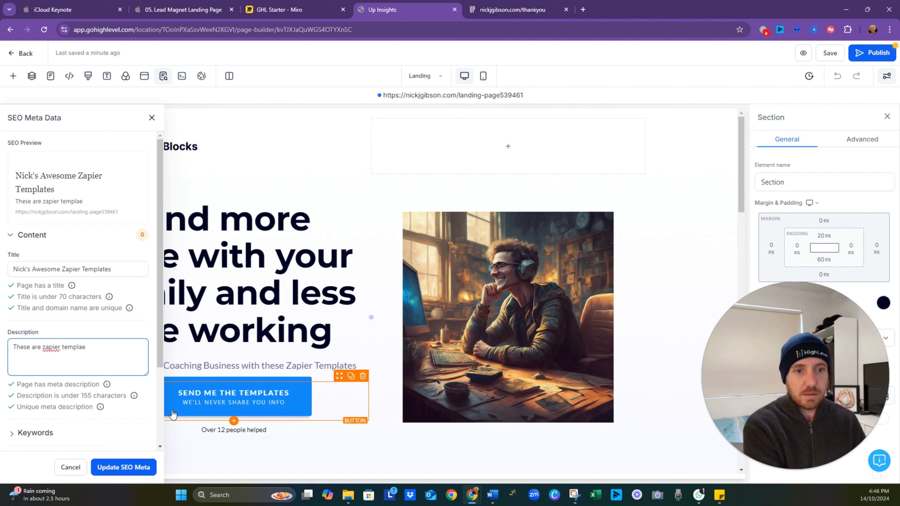
pyautogui.write('tcoaches')
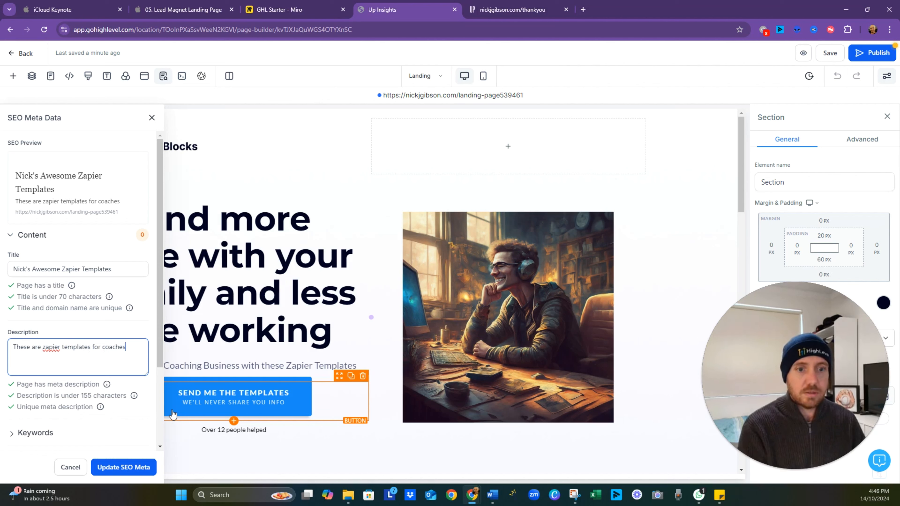
# - Enter "zapier, automation, coaching" as the landing page's SEO keywords
pyautogui.scroll(-3, 113, 362)
pyautogui.click(41, 341)
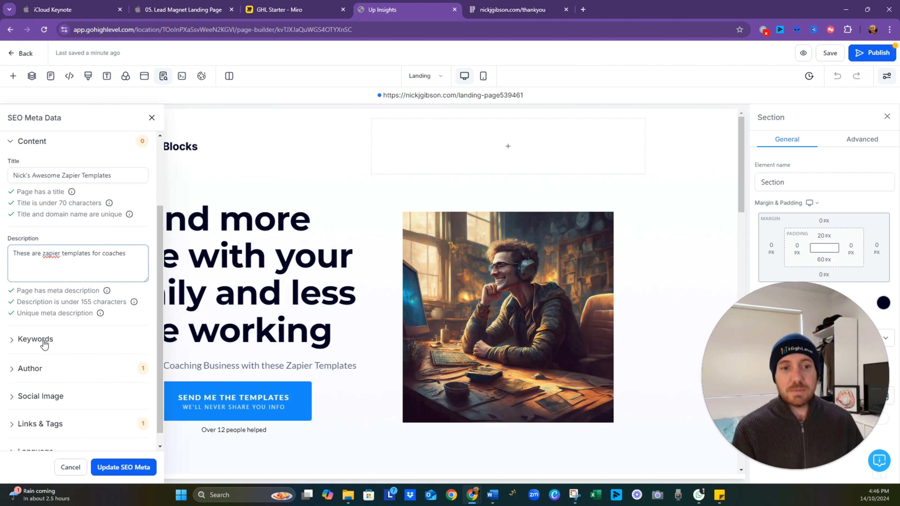
pyautogui.click(60, 374)
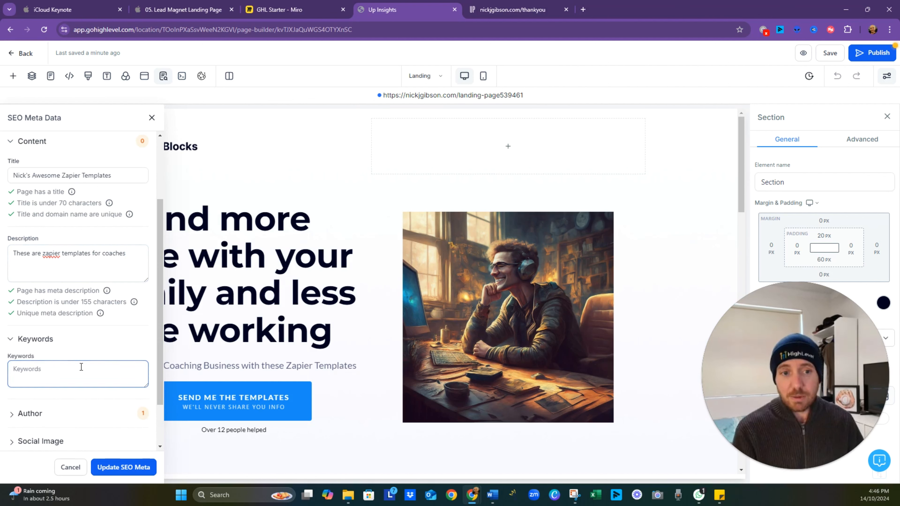
pyautogui.write('za')
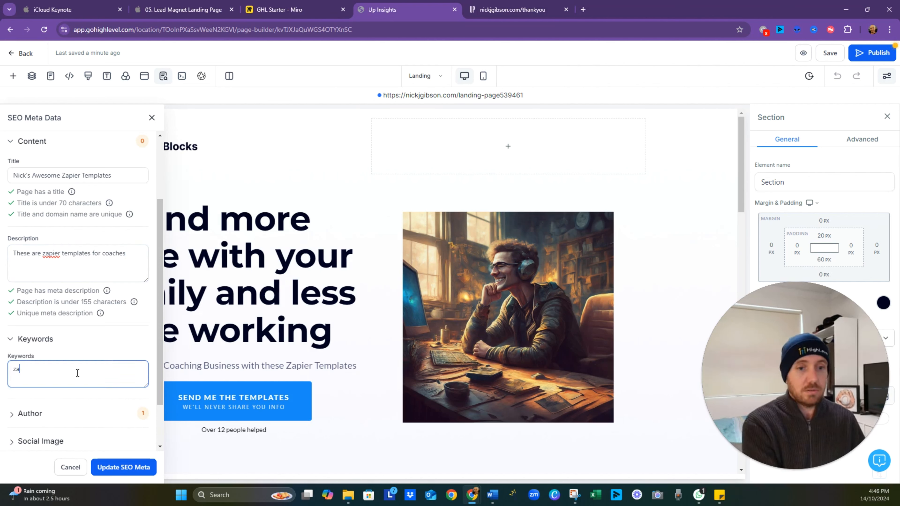
pyautogui.write('pie')
pyautogui.press('BackSpace')
pyautogui.write('ie')
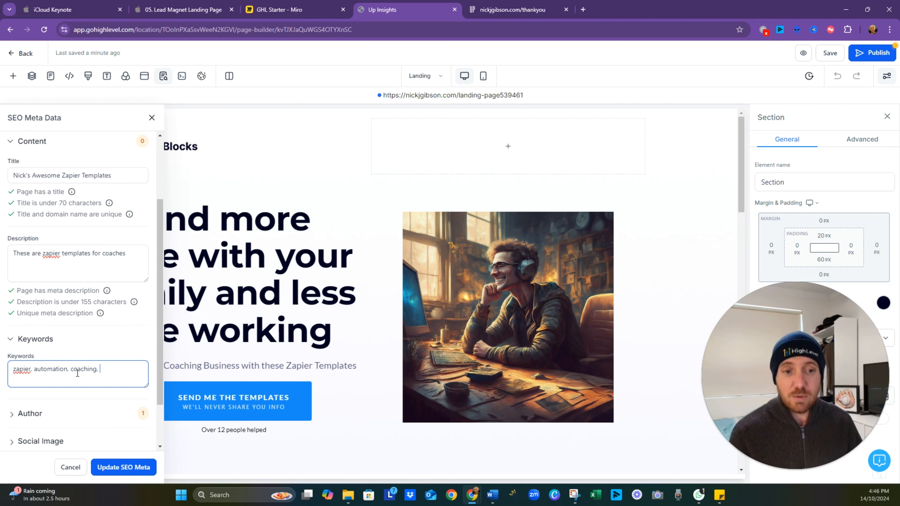
# - Fill in the author's full name in the landing page's SEO meta data
pyautogui.scroll(-2, 61, 391)
pyautogui.click(29, 367)
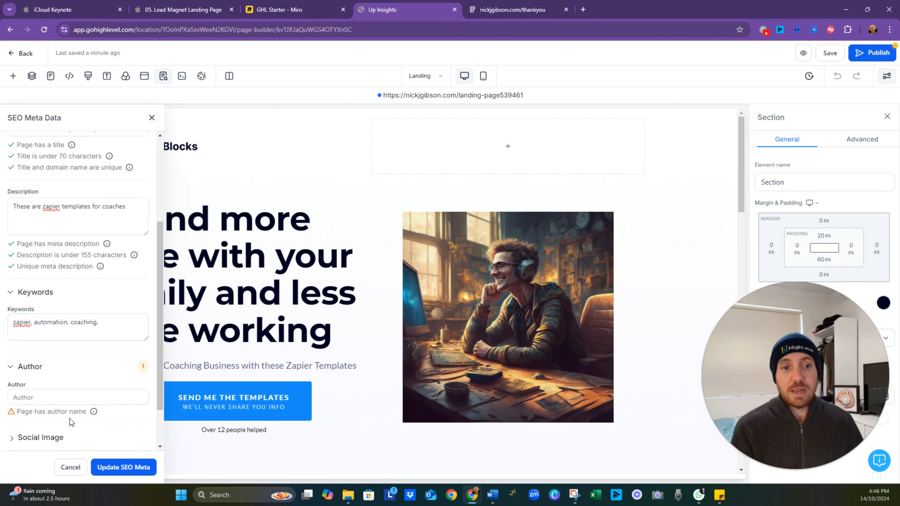
pyautogui.click(48, 395)
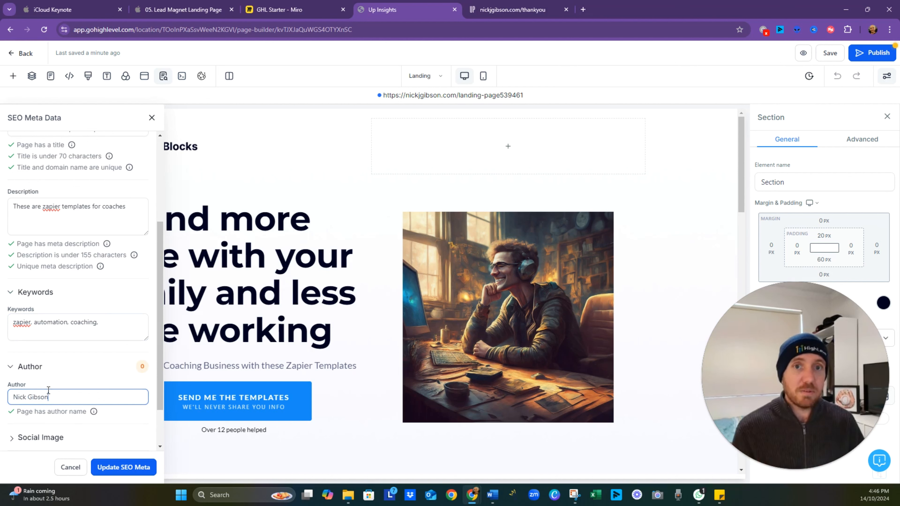
# - Set forward-4127468_150.jpg from the media storage as the landing page's social image and check the SEO preview
pyautogui.scroll(-2, 52, 426)
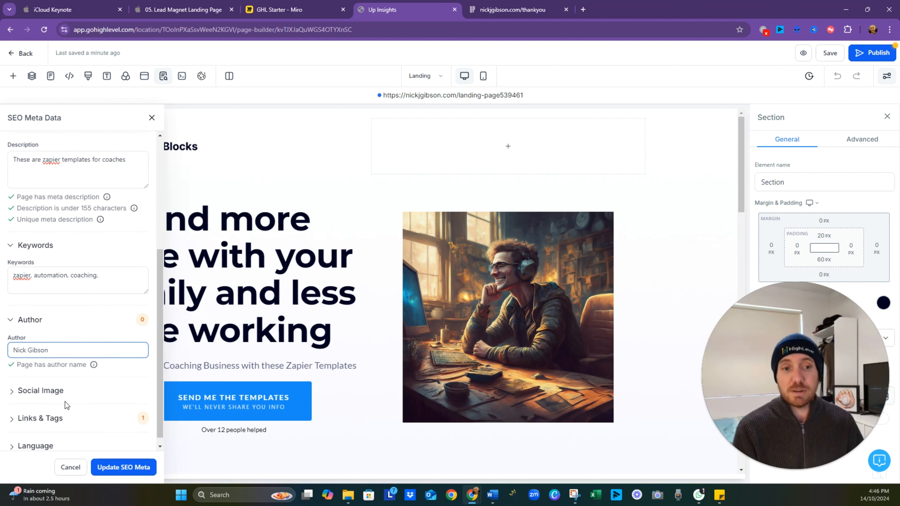
pyautogui.scroll(-1, 74, 399)
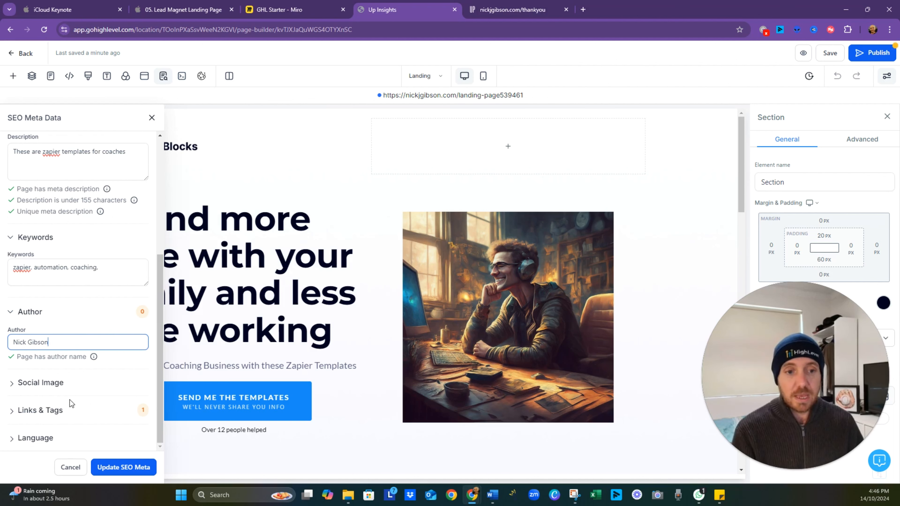
pyautogui.click(54, 389)
pyautogui.scroll(-1, 78, 383)
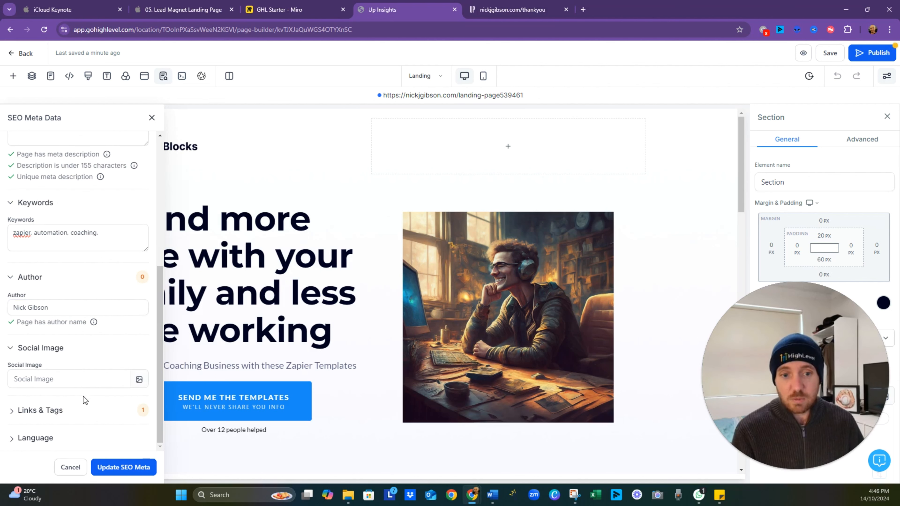
pyautogui.click(139, 380)
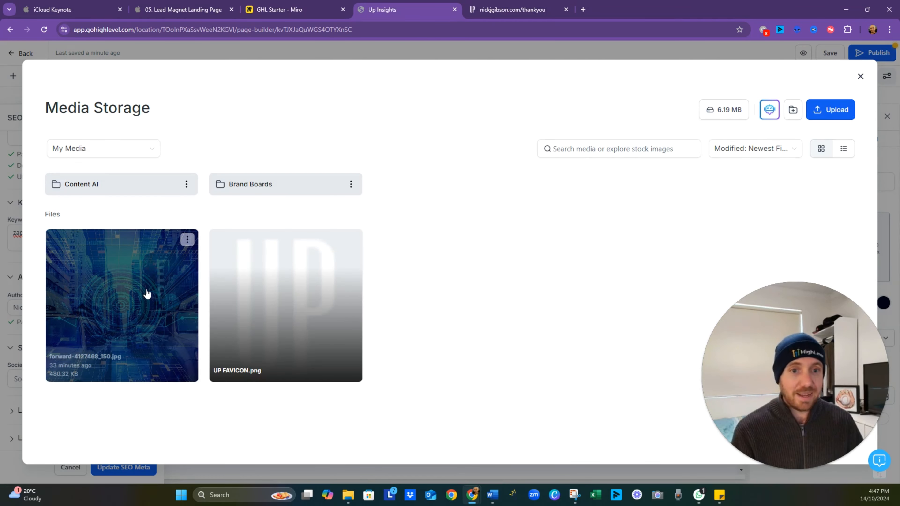
pyautogui.click(143, 293)
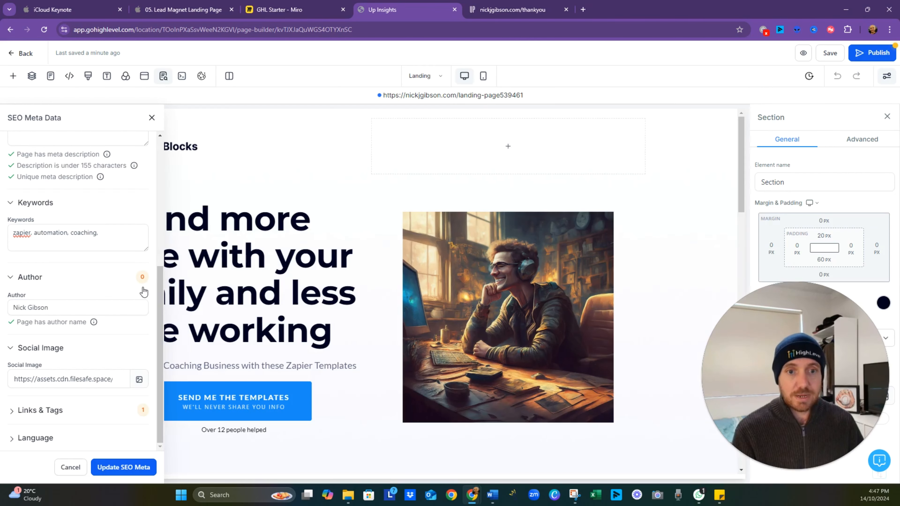
pyautogui.click(101, 308)
pyautogui.click(102, 371)
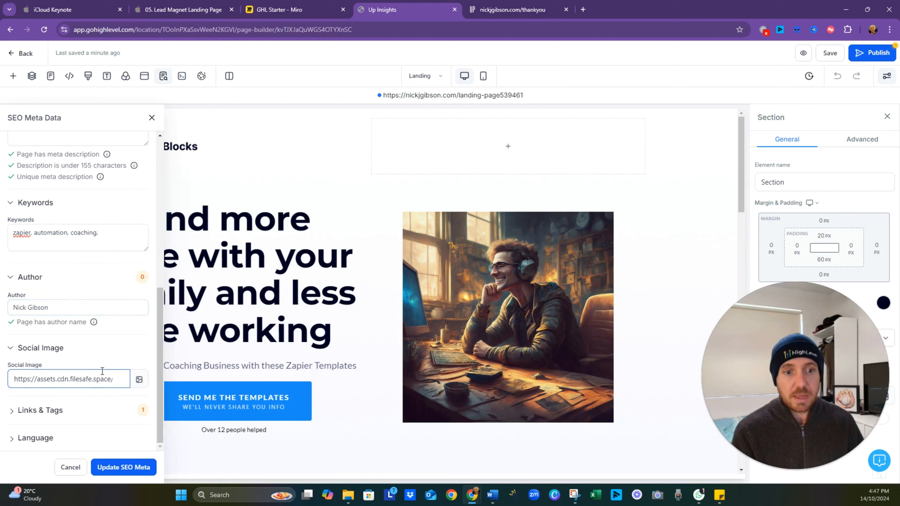
pyautogui.scroll(10, 104, 371)
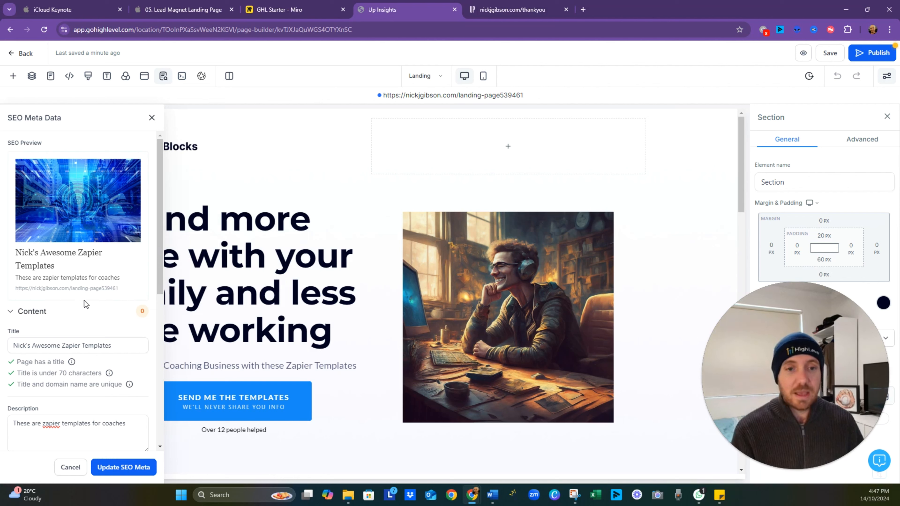
pyautogui.scroll(-6, 103, 300)
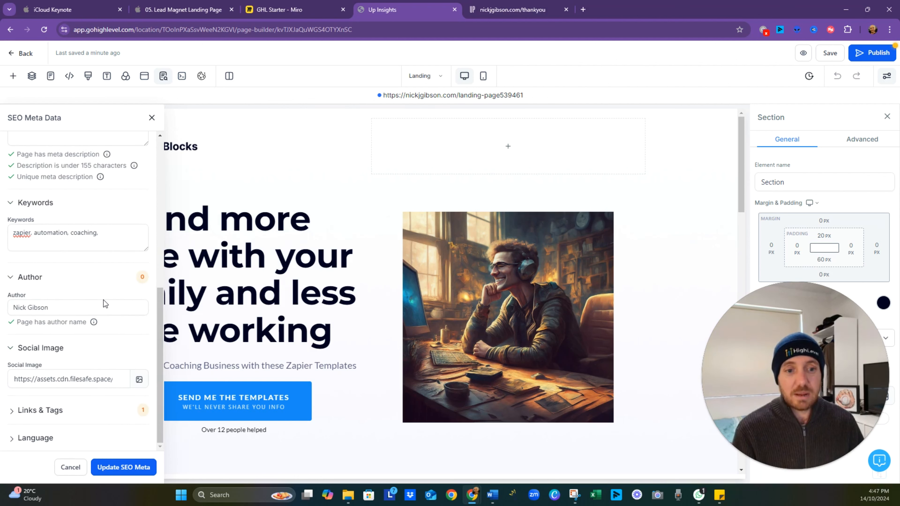
# - Review the Links & Tags options in the SEO meta data and set the page language to en-au - English (Australia)
pyautogui.click(28, 413)
pyautogui.scroll(-3, 116, 366)
pyautogui.moveTo(112, 370)
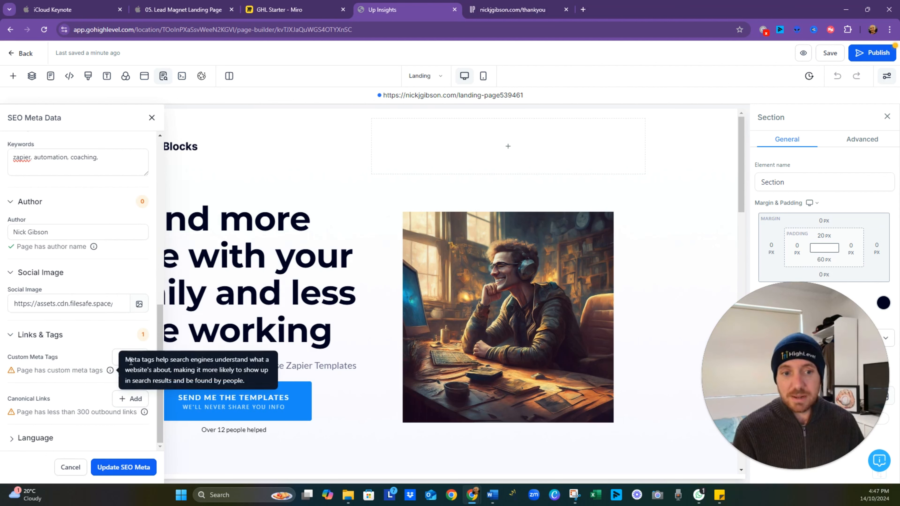
pyautogui.click(35, 439)
pyautogui.click(78, 440)
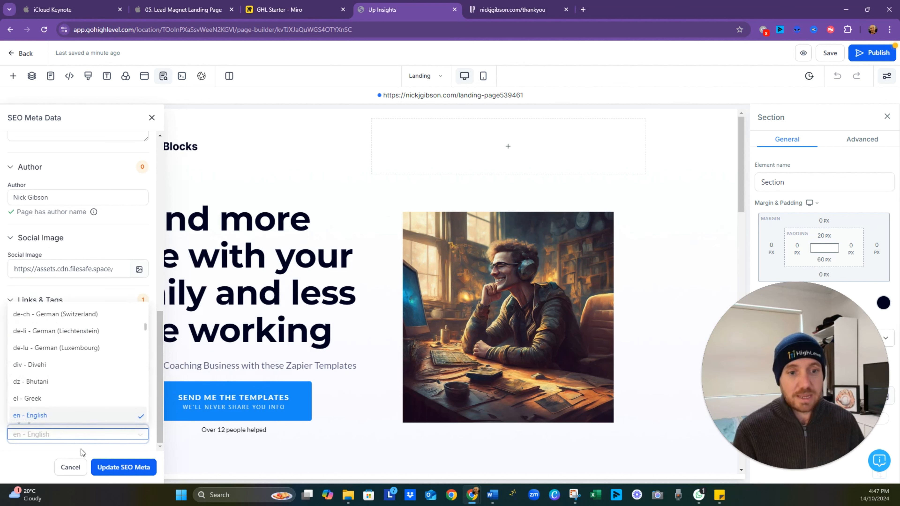
pyautogui.scroll(-1, 78, 368)
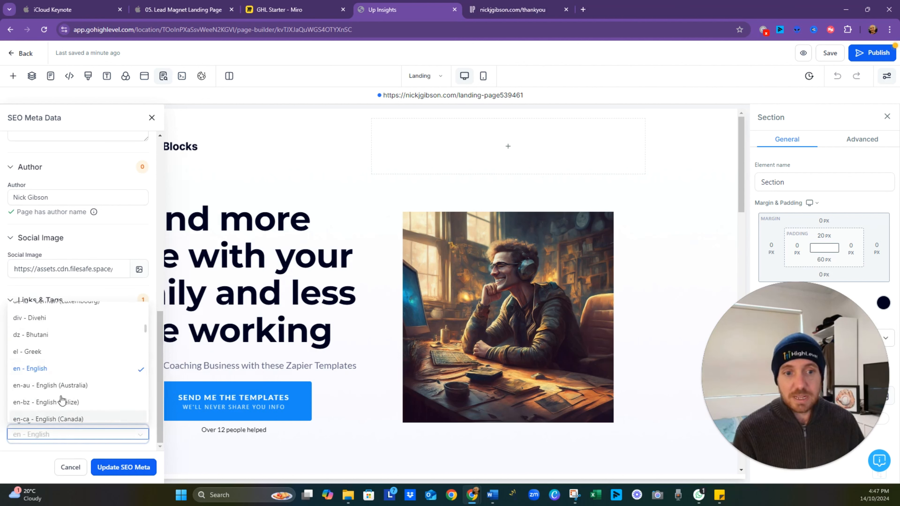
pyautogui.click(69, 392)
# - Update the landing page's SEO meta data, then save and publish the page
pyautogui.click(112, 471)
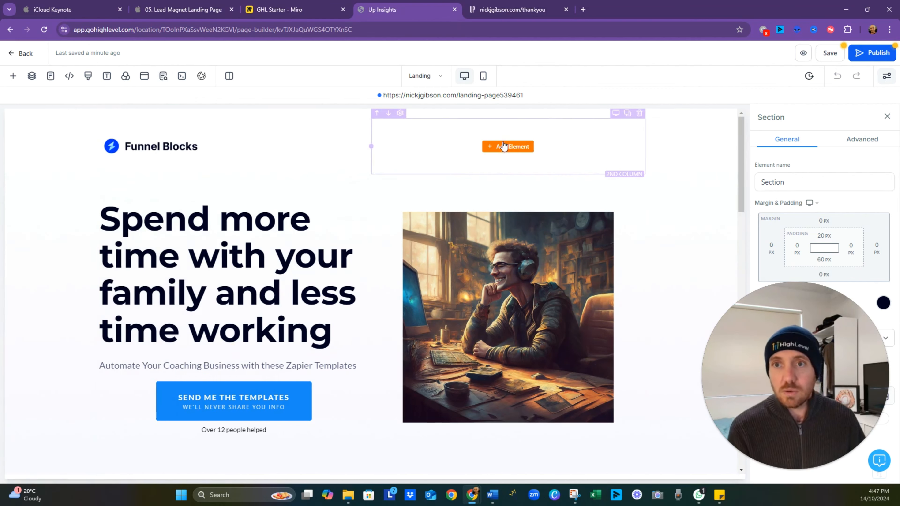
pyautogui.click(829, 53)
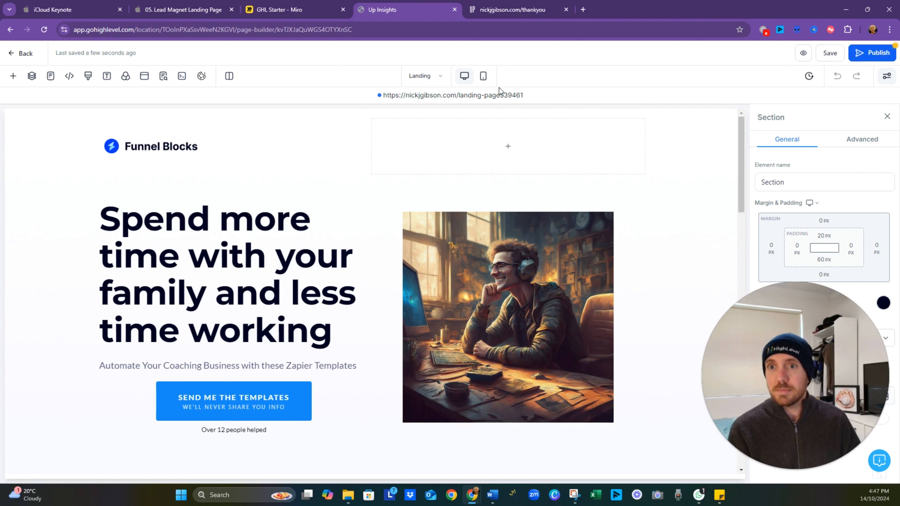
pyautogui.click(871, 54)
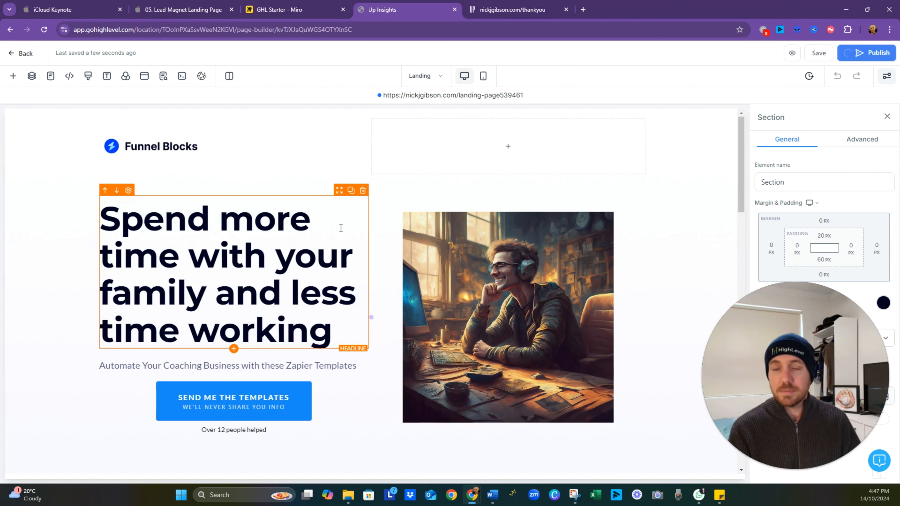
# - Switch to the ThankYou page and check which global sections are available in the funnel
pyautogui.click(440, 79)
pyautogui.click(61, 176)
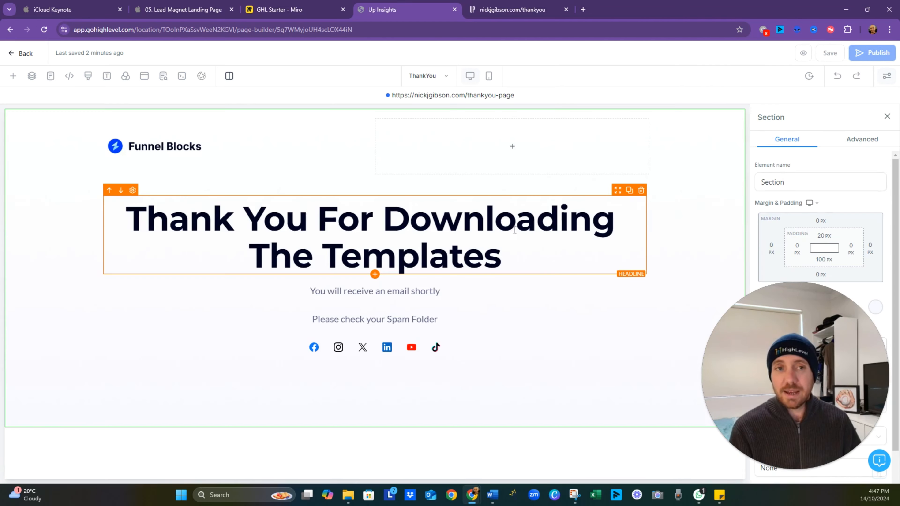
pyautogui.click(475, 353)
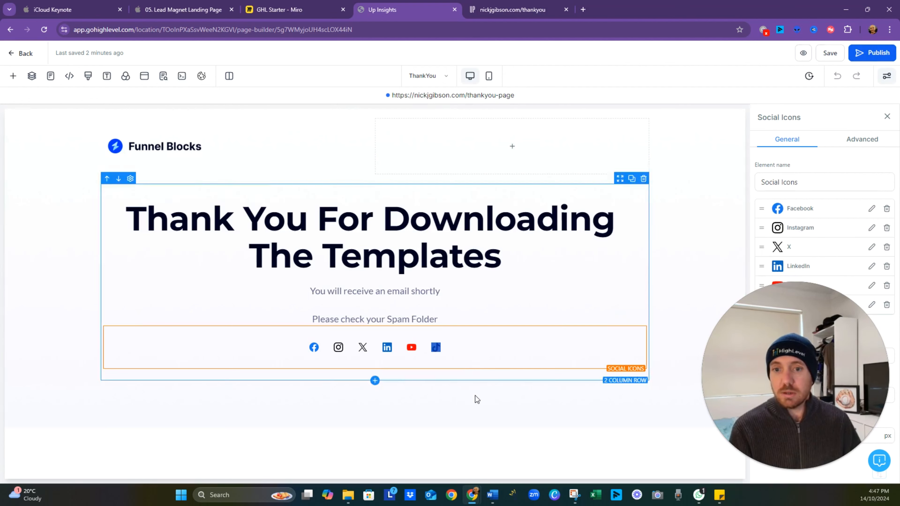
pyautogui.click(476, 424)
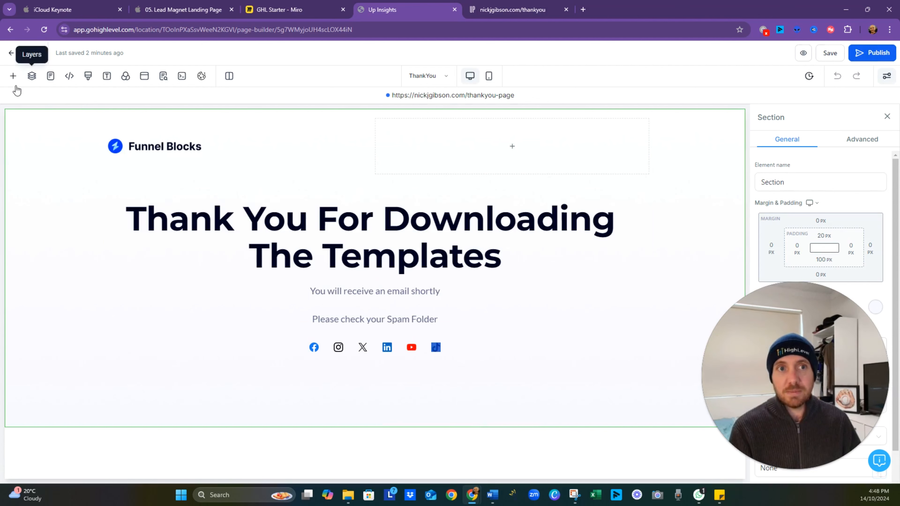
pyautogui.click(13, 76)
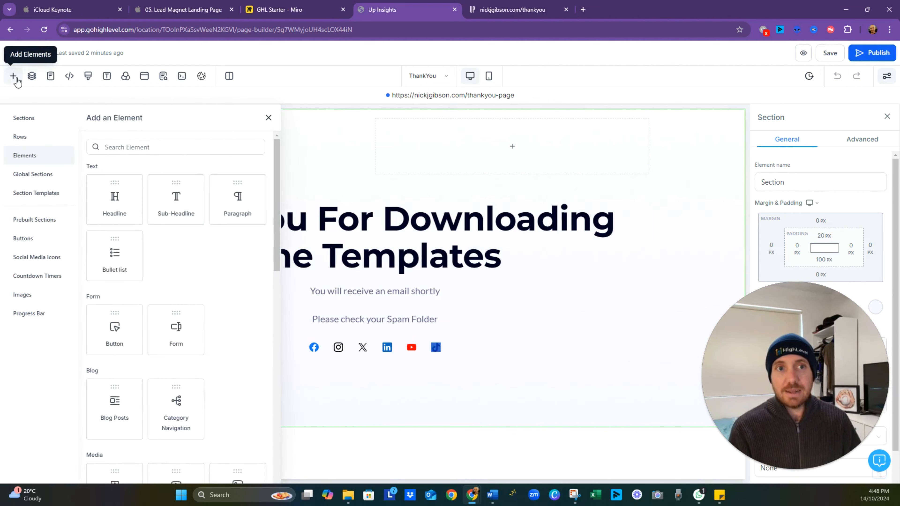
pyautogui.click(50, 177)
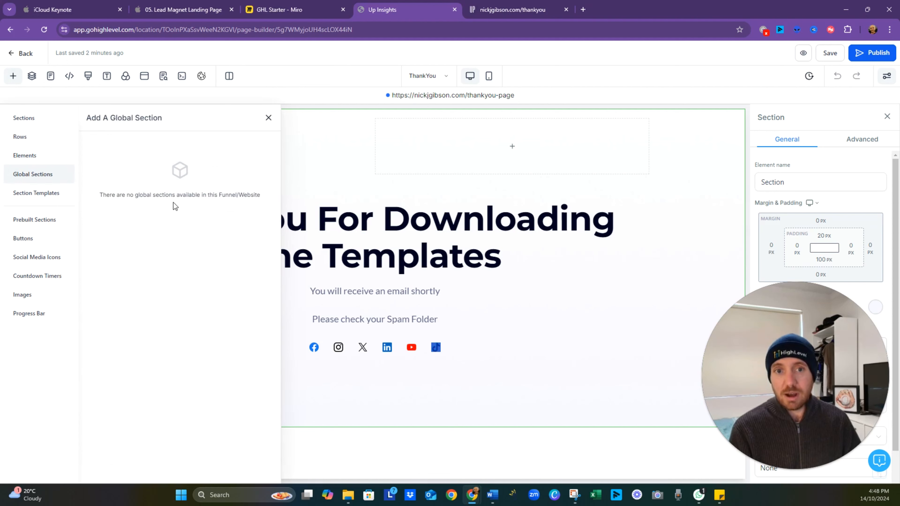
# - Add a section with a 1 Column row below the thank-you content and move the social icons into it
pyautogui.click(27, 120)
pyautogui.moveTo(103, 162); pyautogui.dragTo(408, 454)
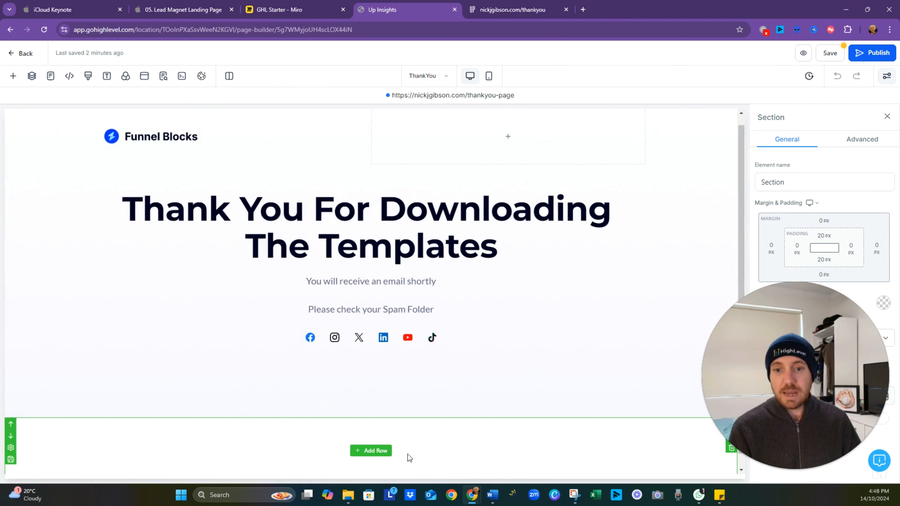
pyautogui.click(380, 453)
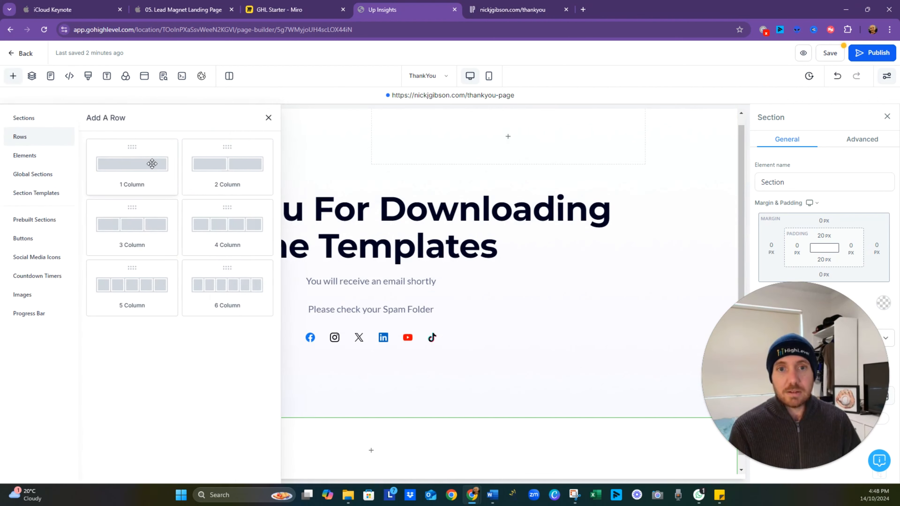
pyautogui.click(153, 163)
pyautogui.click(362, 337)
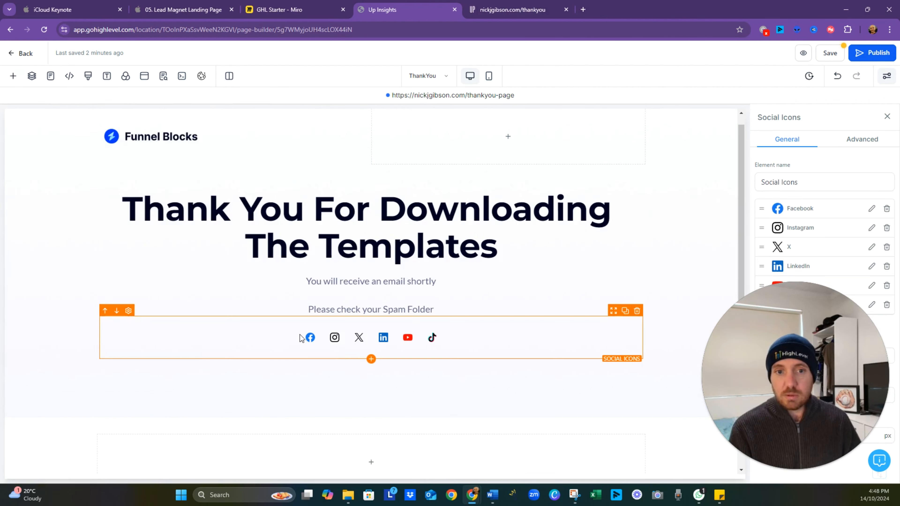
pyautogui.moveTo(617, 318); pyautogui.dragTo(568, 430)
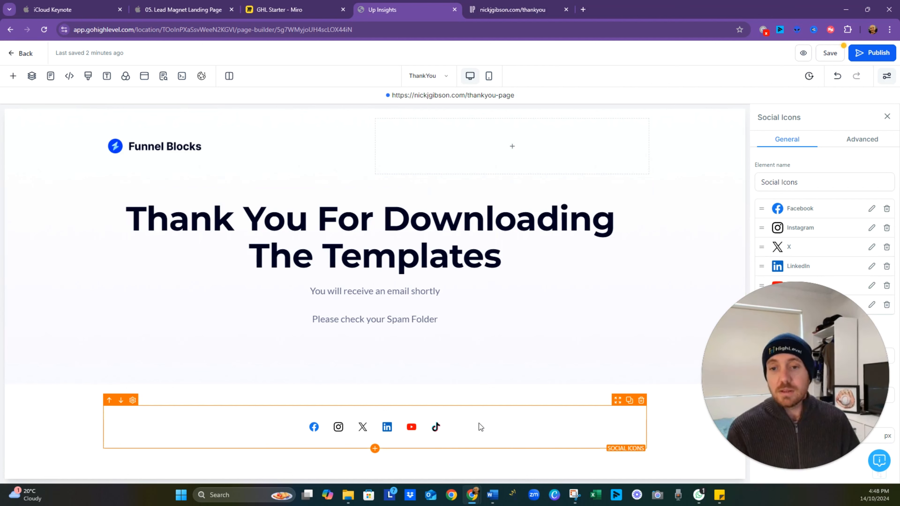
# - Set the Facebook social icon's link to facebook.com/upinsights
pyautogui.click(871, 208)
pyautogui.click(438, 263)
pyautogui.write('/')
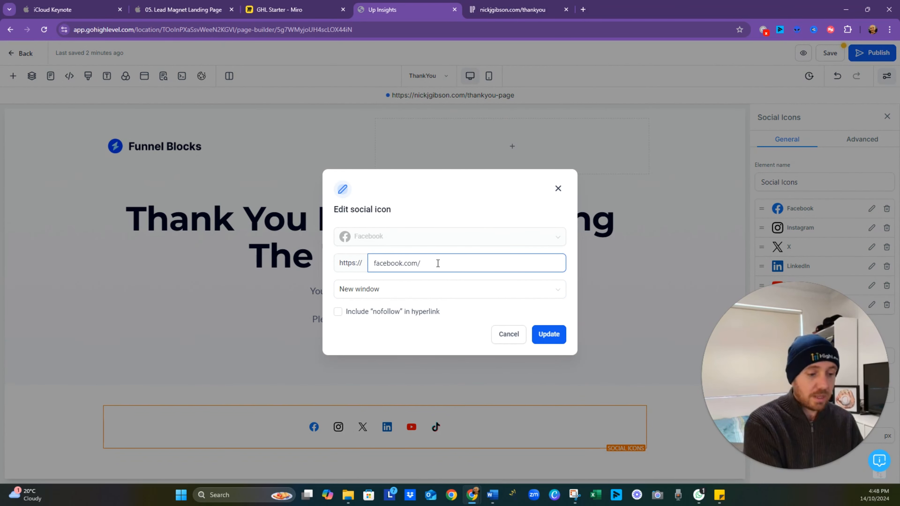
pyautogui.write('upinsights')
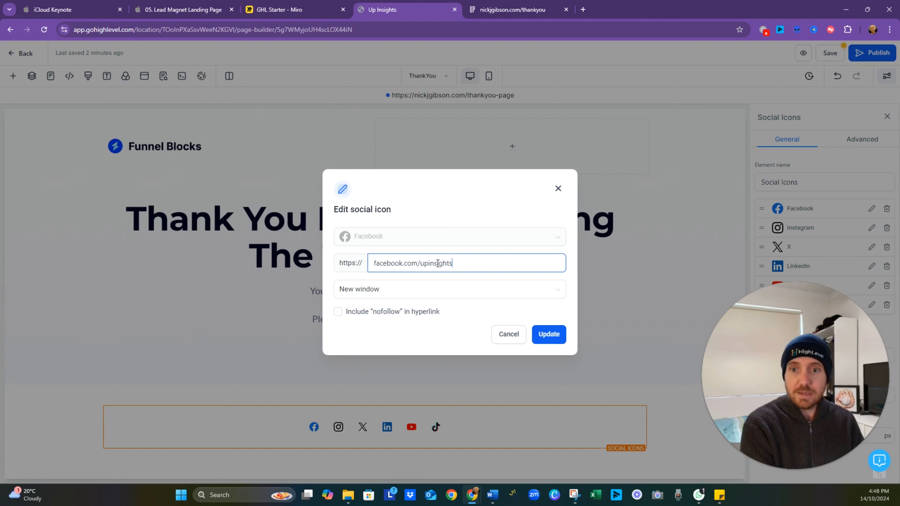
pyautogui.click(550, 336)
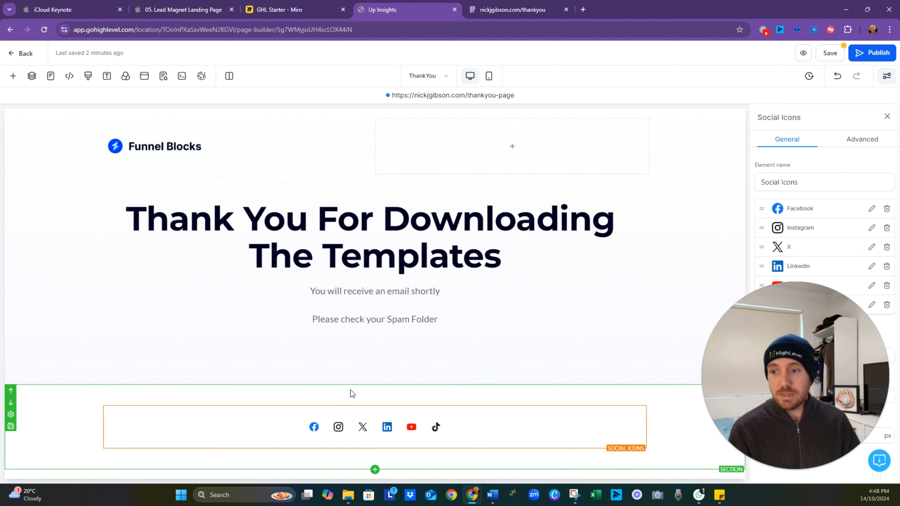
# - Save the section containing the social icons as an asset named "Social Links" in Global Sections
pyautogui.click(350, 390)
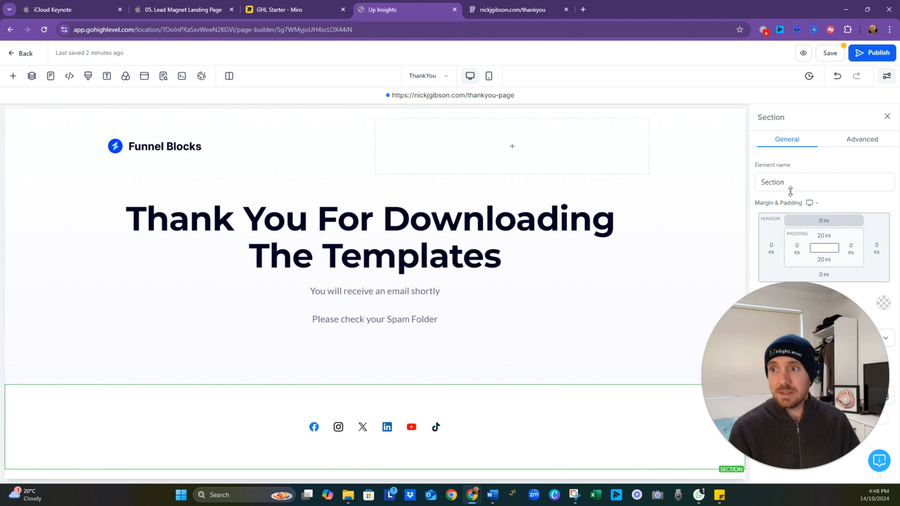
pyautogui.moveTo(749, 407); pyautogui.dragTo(60, 480)
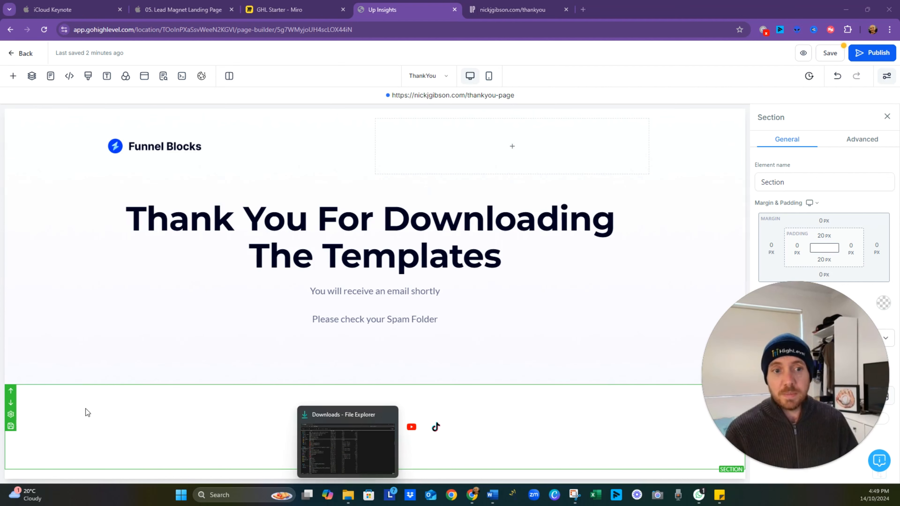
pyautogui.click(11, 427)
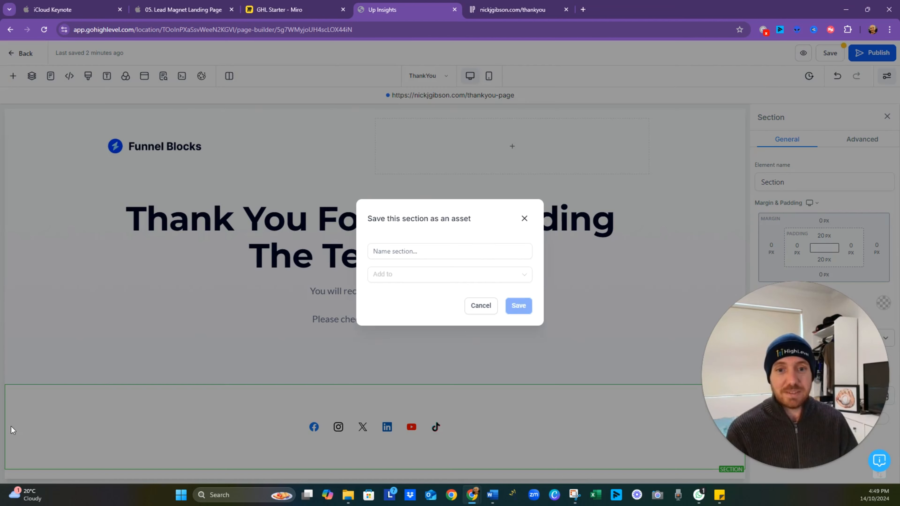
pyautogui.click(443, 255)
pyautogui.write('S')
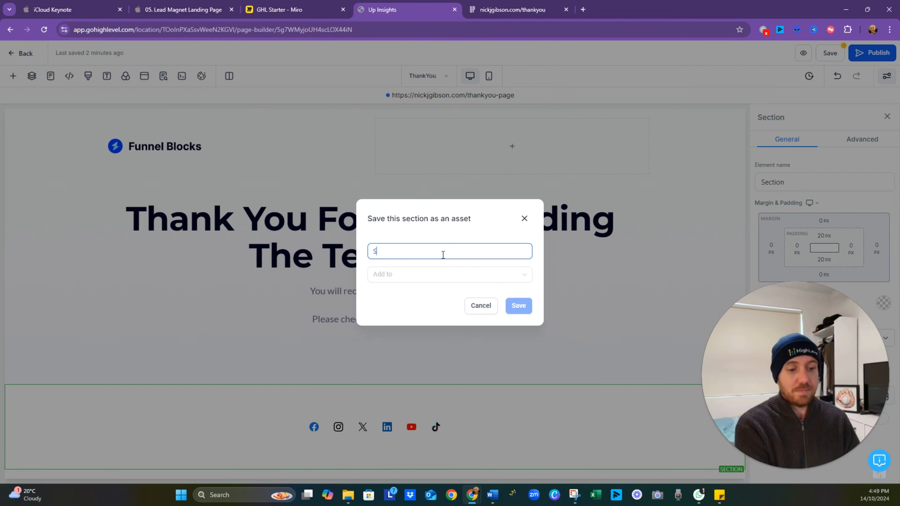
pyautogui.write('oiial ')
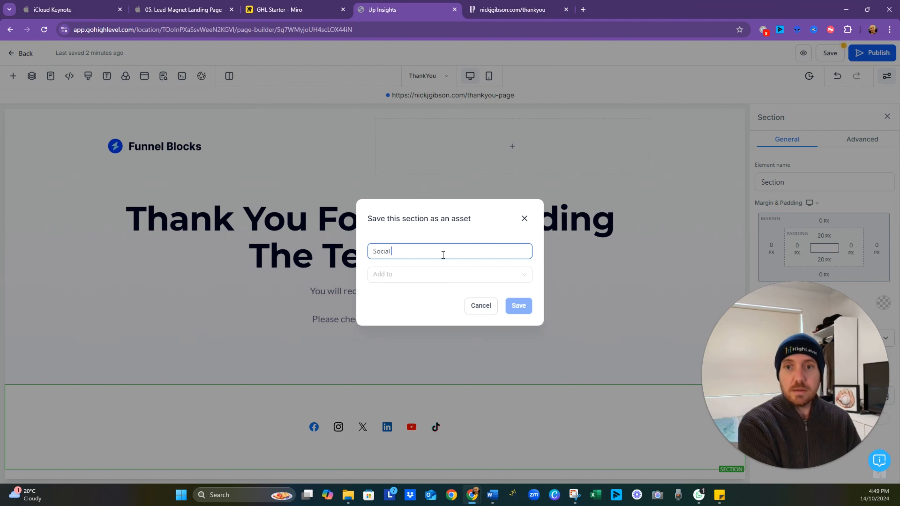
pyautogui.write('Links')
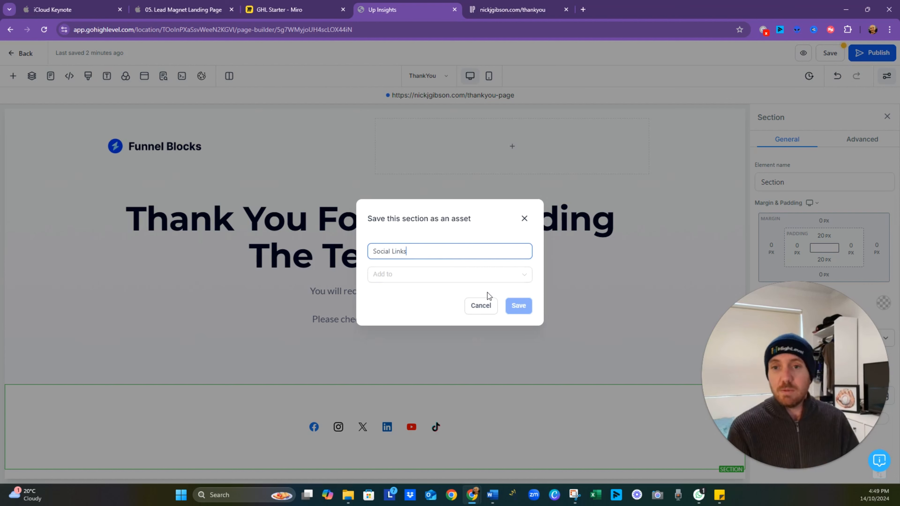
pyautogui.click(495, 276)
pyautogui.click(422, 313)
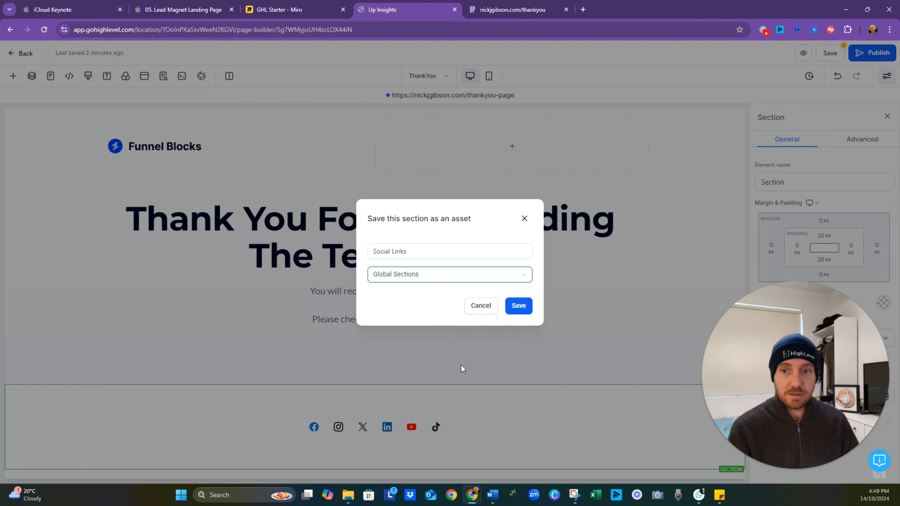
pyautogui.click(520, 307)
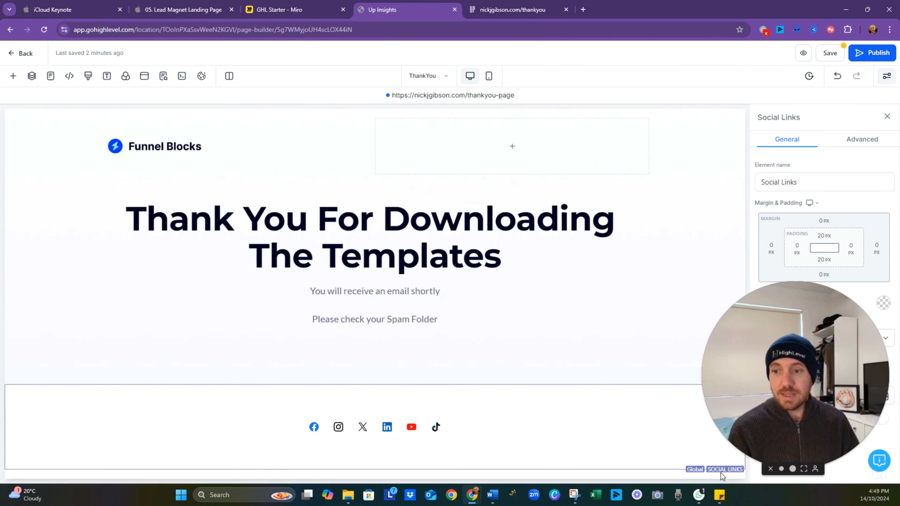
# - Open the funnel's global sections to check for the saved Social Links section
pyautogui.click(12, 80)
pyautogui.click(43, 174)
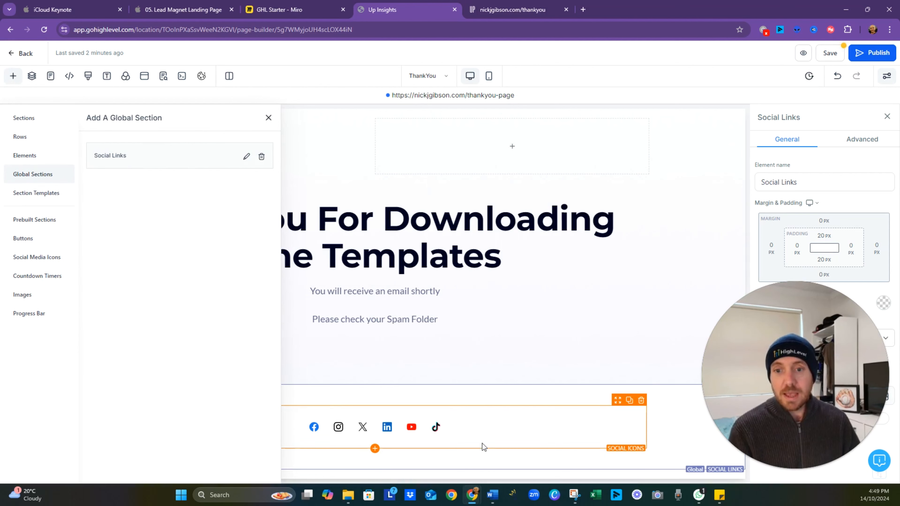
# - Delete the X icon from the social icons in the ThankYou page's Social Links section
pyautogui.click(488, 433)
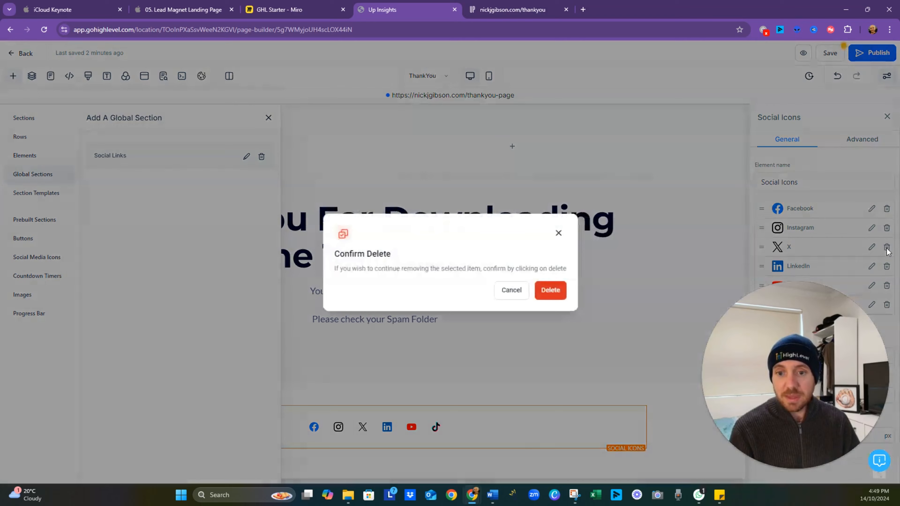
pyautogui.click(887, 248)
pyautogui.click(553, 291)
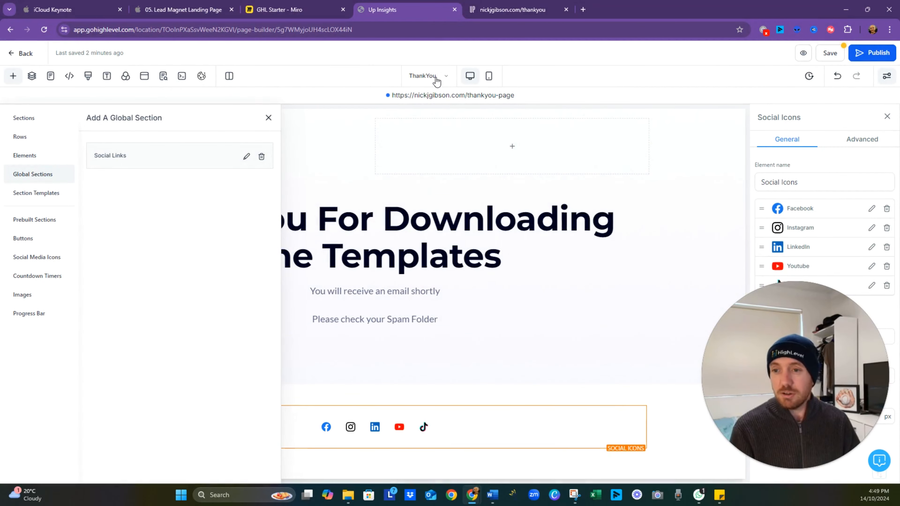
# - Save the ThankYou page's changes and switch to the Landing page for editing
pyautogui.click(436, 81)
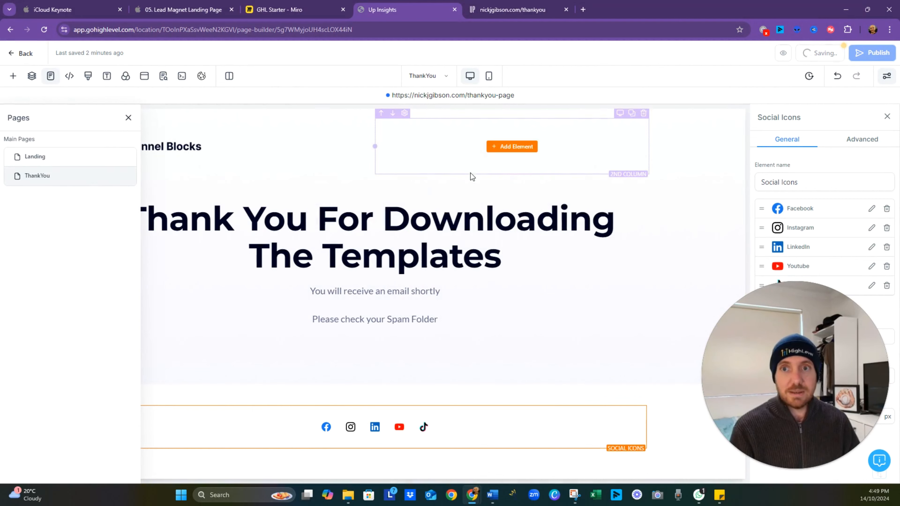
pyautogui.click(63, 159)
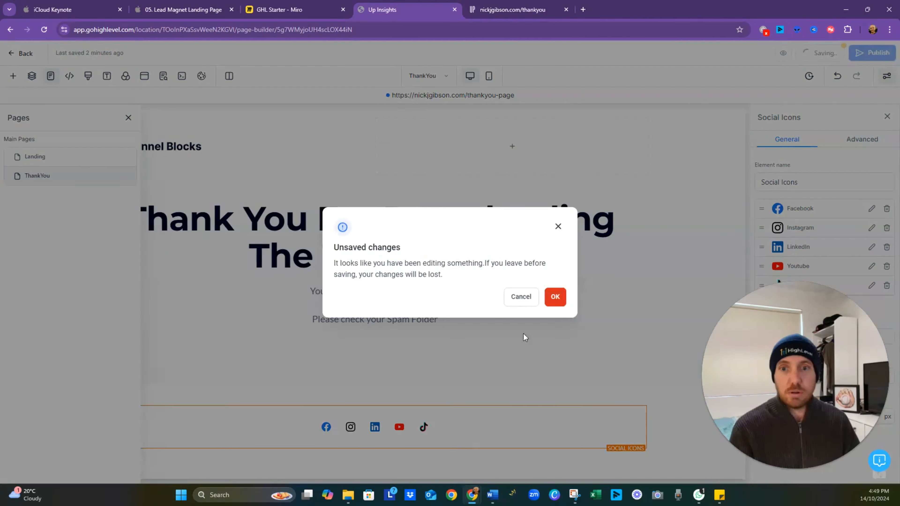
pyautogui.click(521, 300)
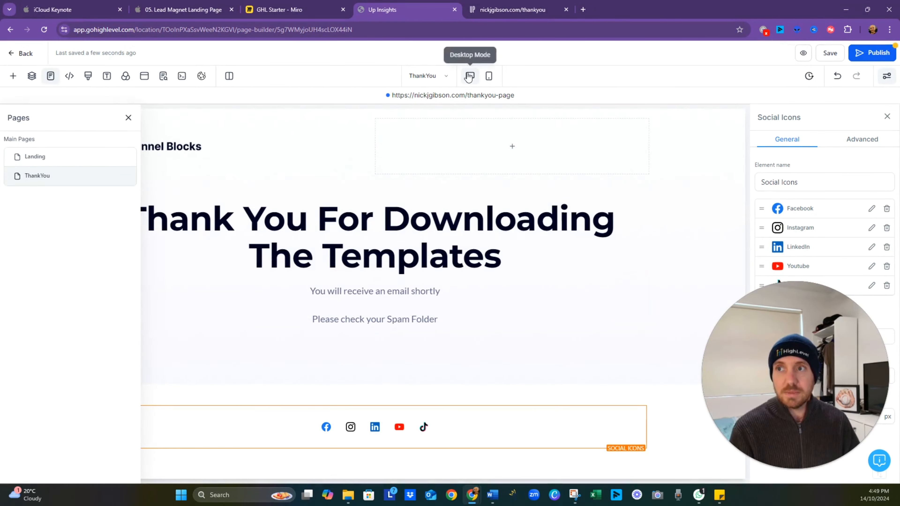
pyautogui.click(47, 161)
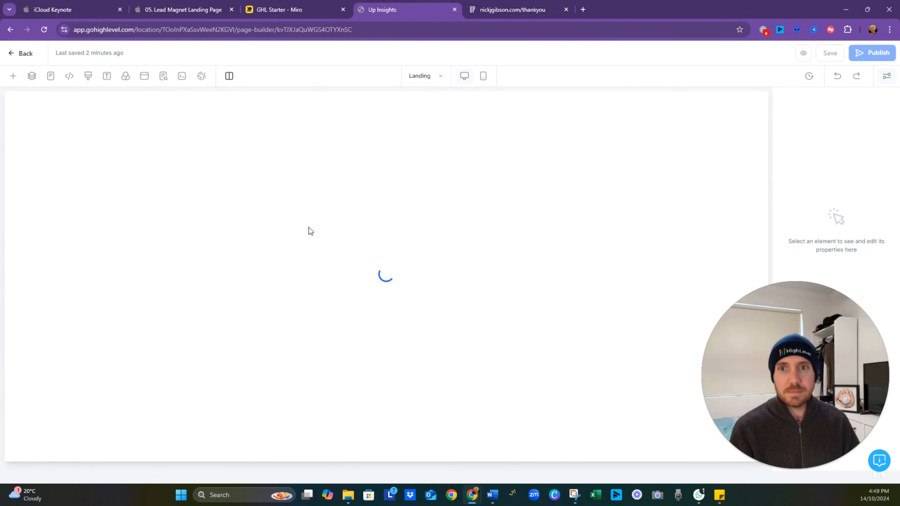
# - Insert the Social Links global section on the Landing page between the hero section and the "Save time!" columns
pyautogui.click(100, 122)
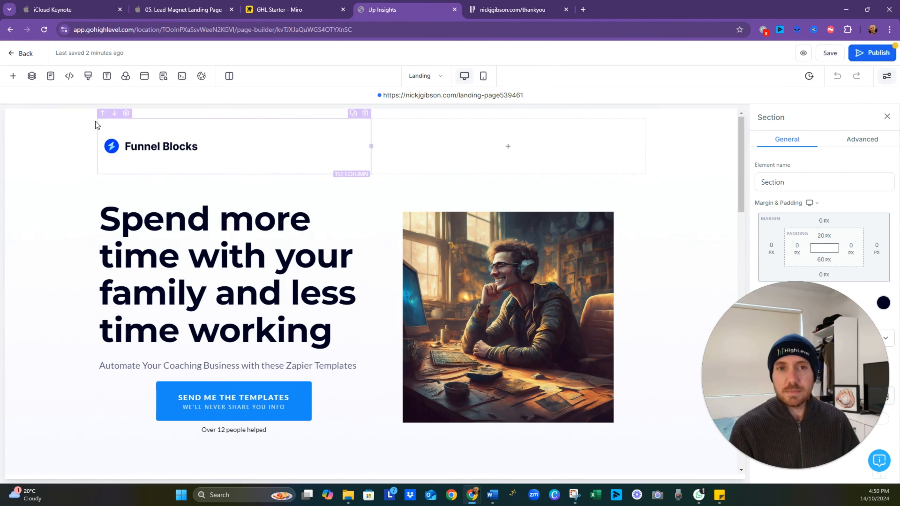
pyautogui.scroll(-4, 49, 109)
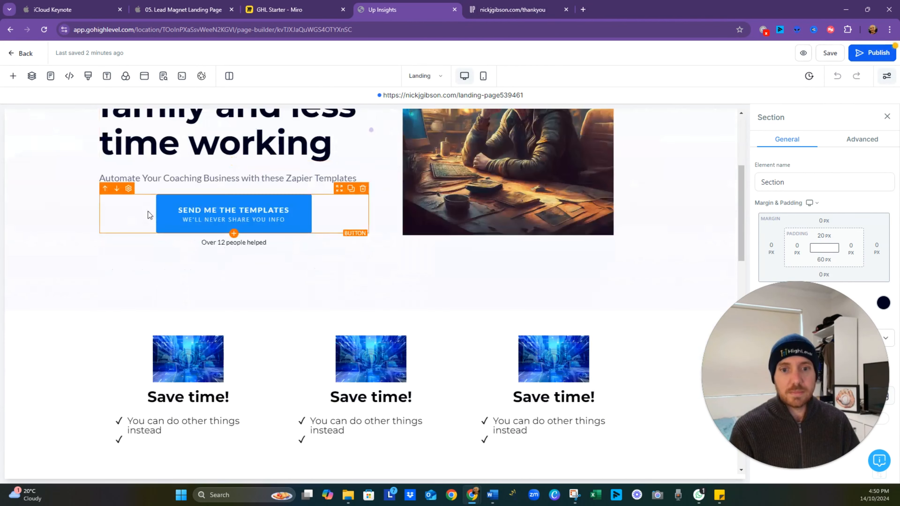
pyautogui.click(12, 76)
pyautogui.moveTo(112, 156); pyautogui.dragTo(418, 326)
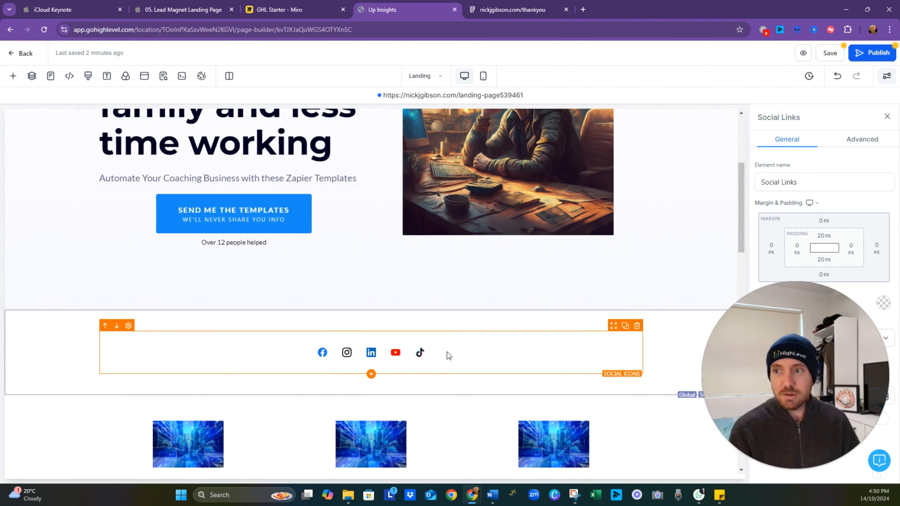
# - Delete the TikTok icon from the Landing page's Social Links section, and save and publish the global section change
pyautogui.click(537, 370)
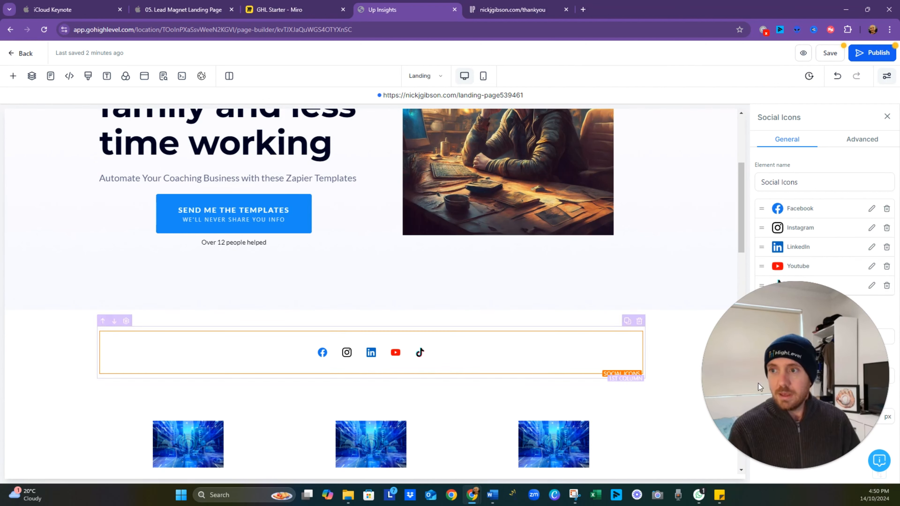
pyautogui.click(887, 286)
pyautogui.click(549, 290)
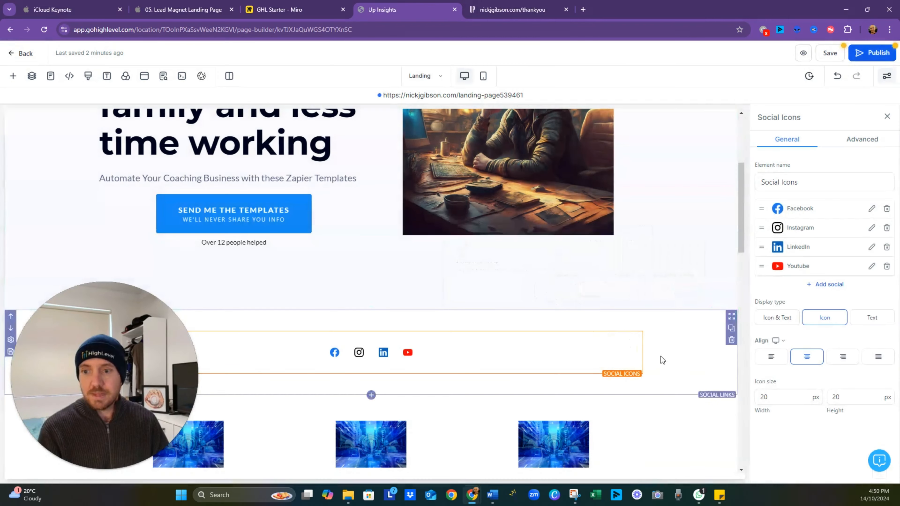
pyautogui.hotkey('ctrl', 's')
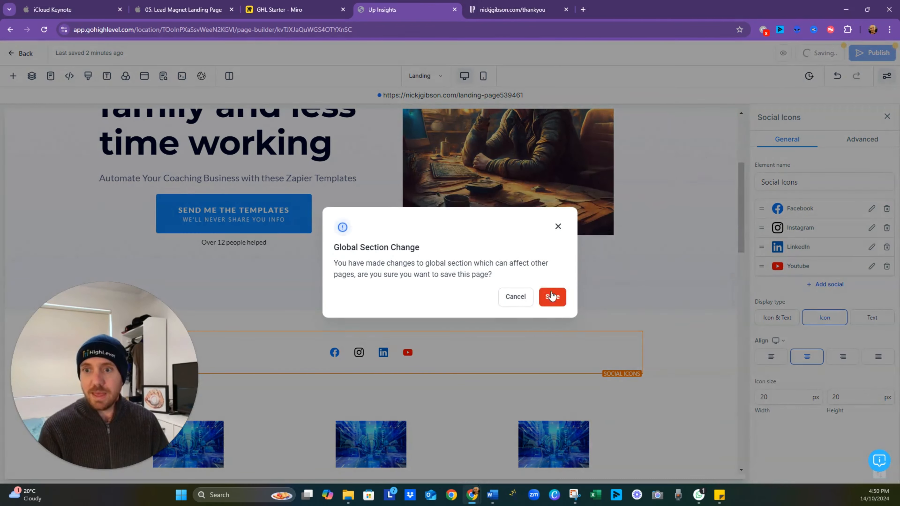
pyautogui.click(551, 296)
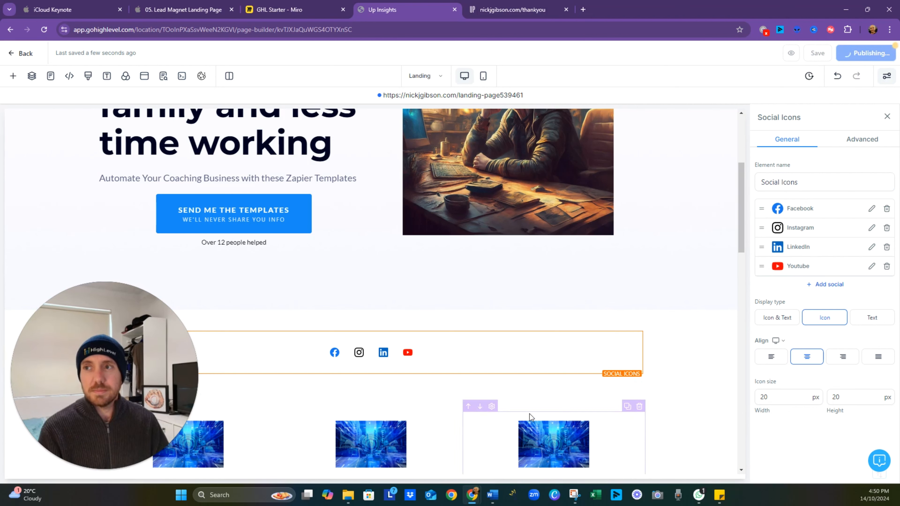
# - Check the social icons on the live thank-you page and in the page builder, and return to the iCloud Keynote presentation
pyautogui.click(510, 10)
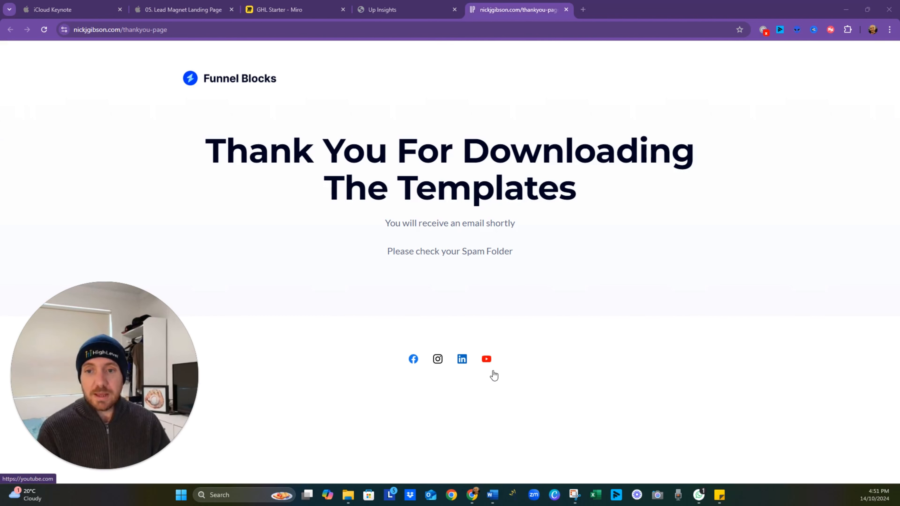
pyautogui.click(386, 10)
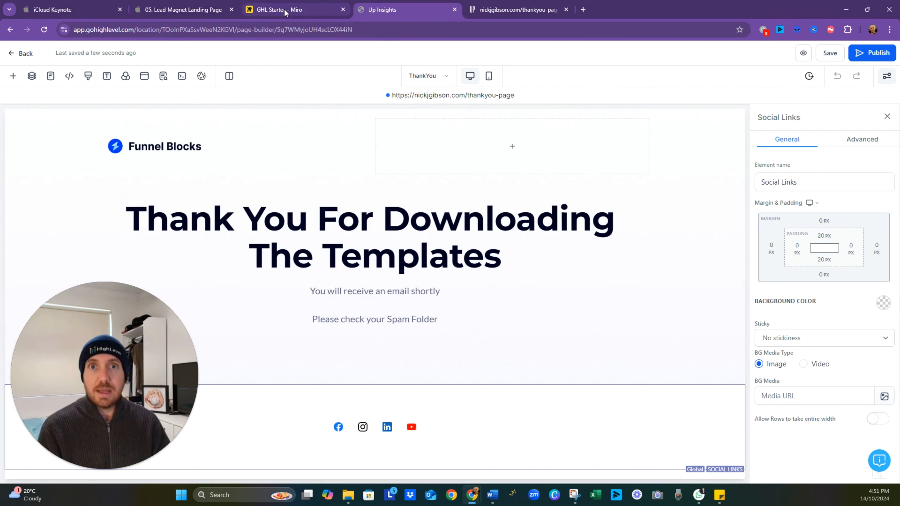
pyautogui.click(204, 5)
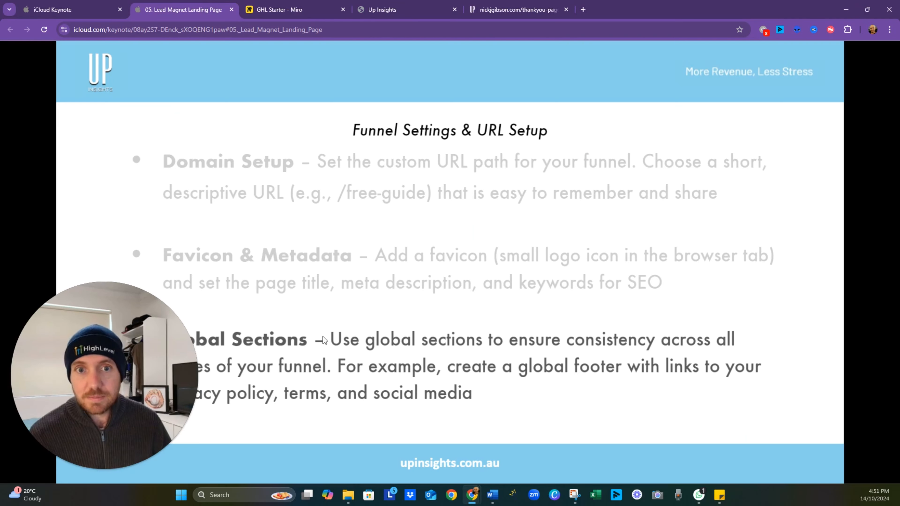
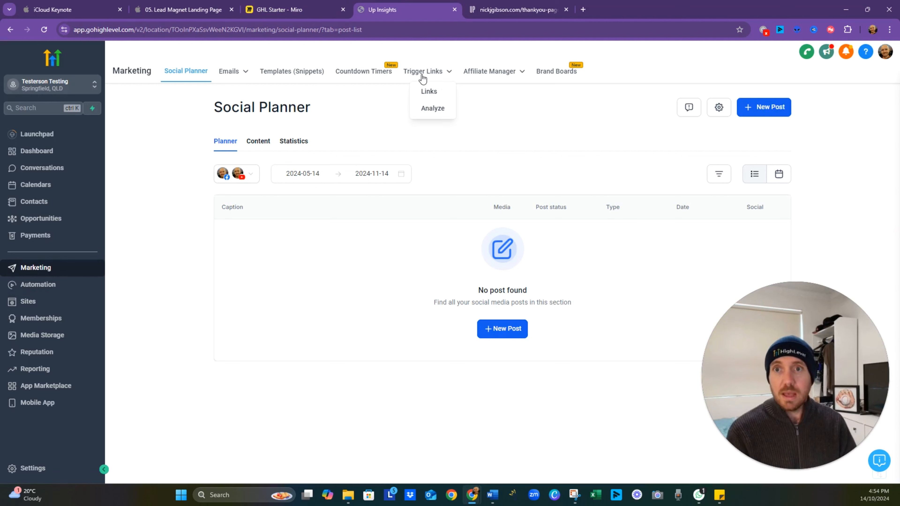
pyautogui.click(441, 94)
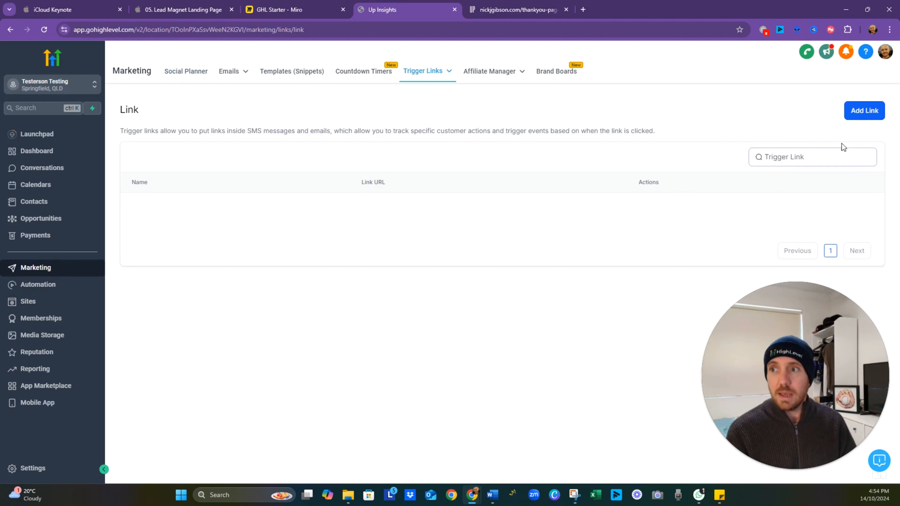
pyautogui.click(864, 110)
pyautogui.click(453, 287)
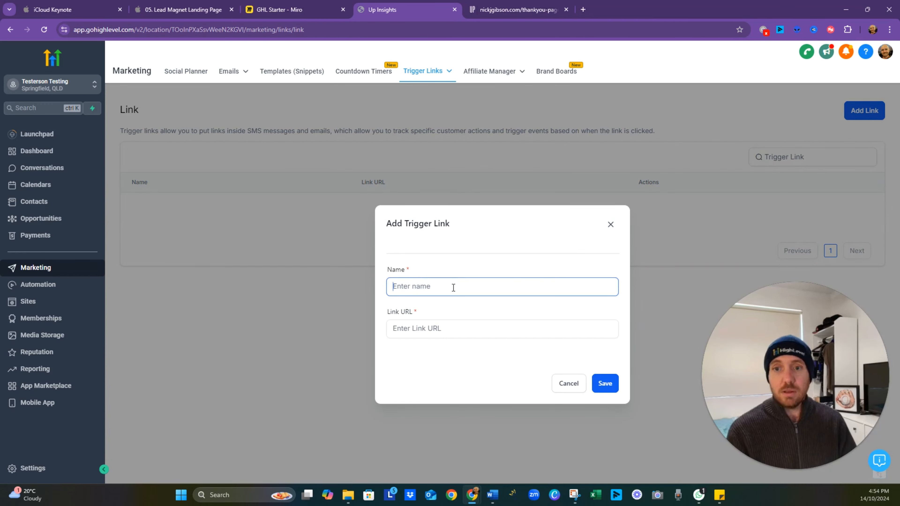
pyautogui.write('Lead Mange')
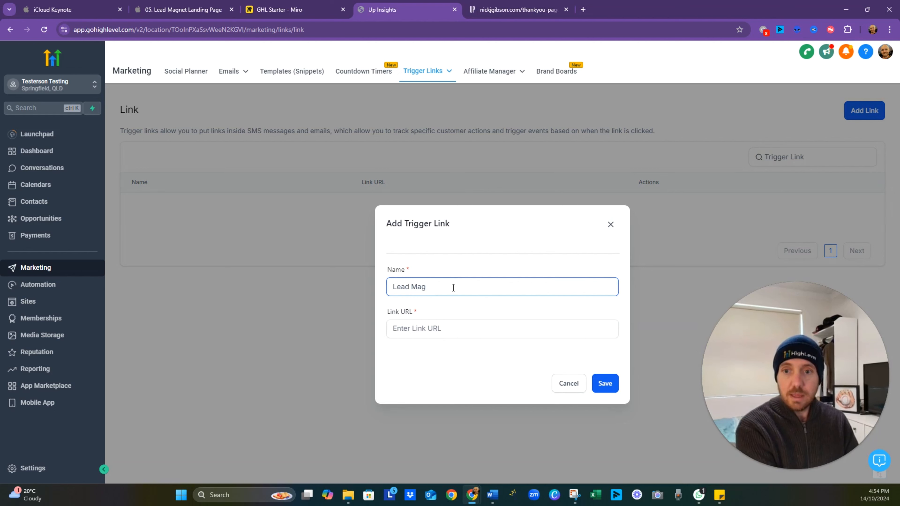
pyautogui.press('Tab')
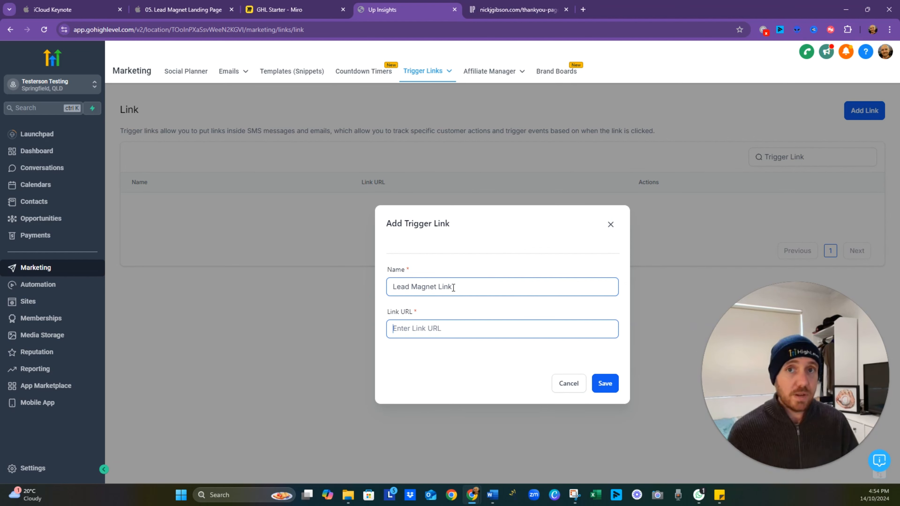
pyautogui.write('w.google.com')
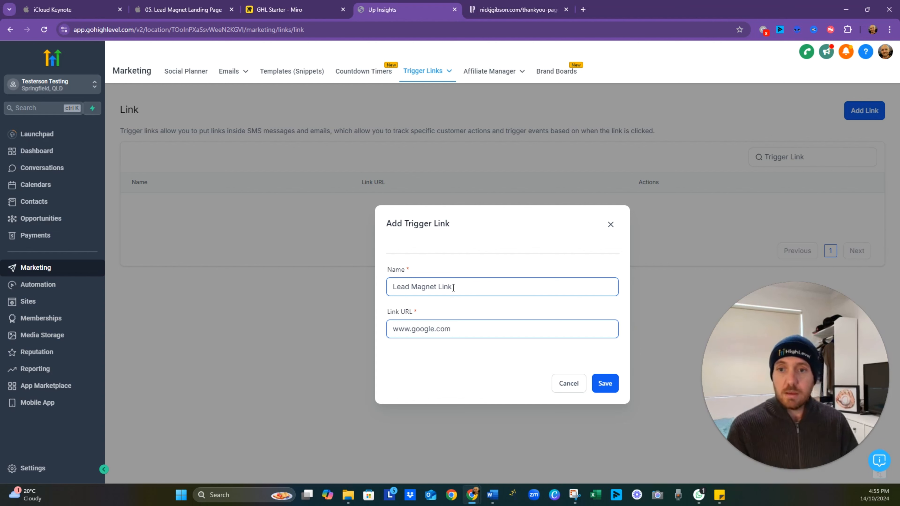
pyautogui.click(604, 383)
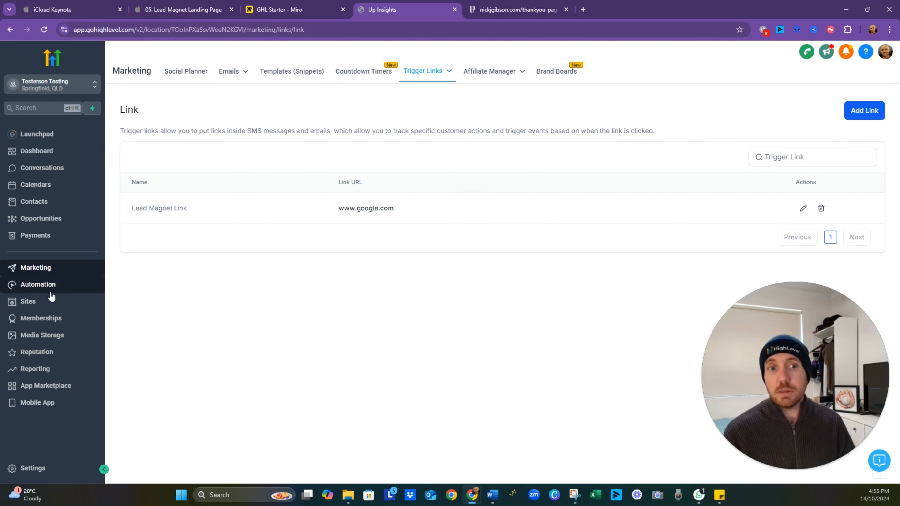
# - Create a new automation workflow from scratch and name it "Lead Magnet Delivery"
pyautogui.click(57, 289)
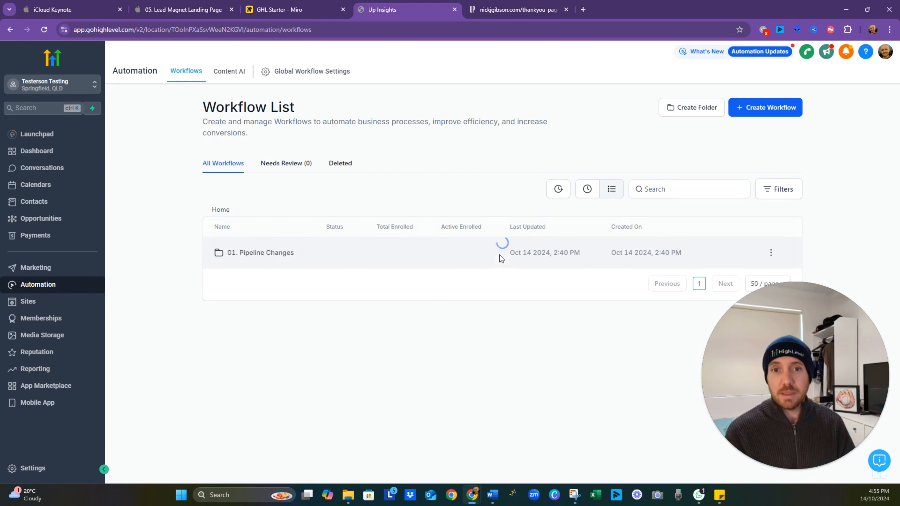
pyautogui.click(756, 110)
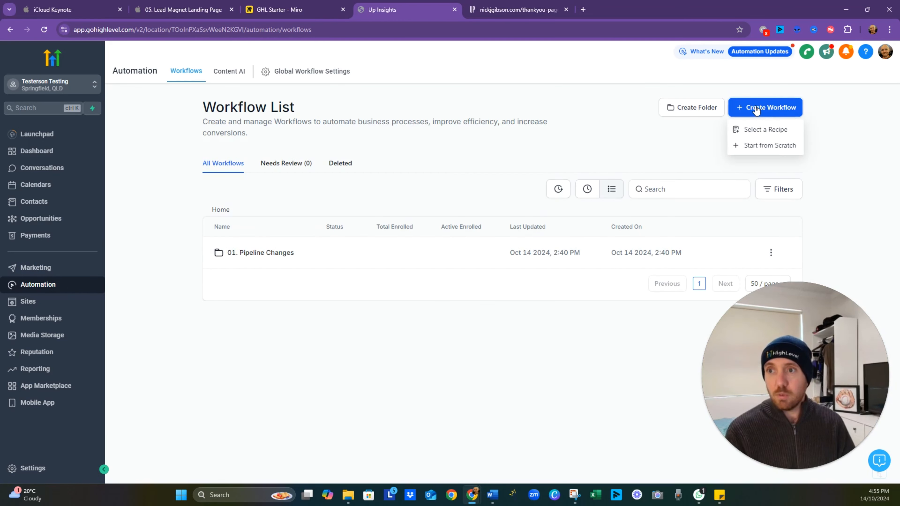
pyautogui.click(767, 148)
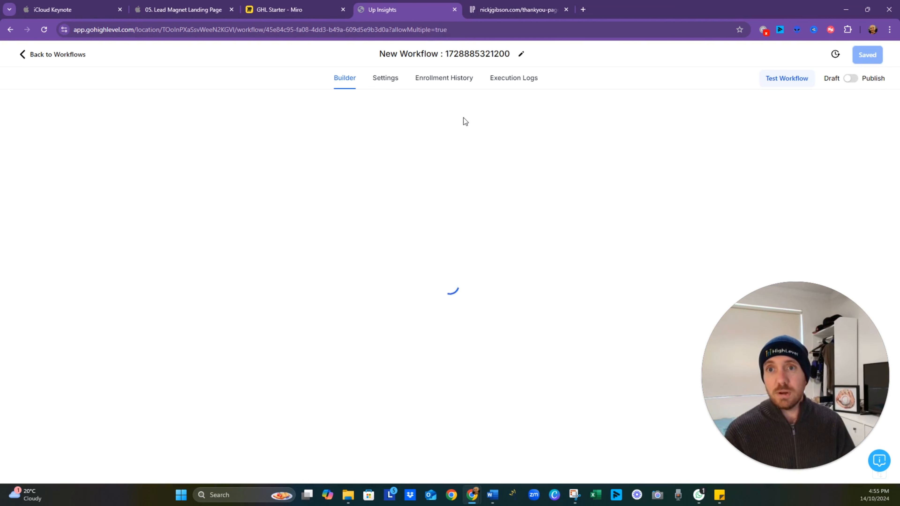
pyautogui.click(442, 53)
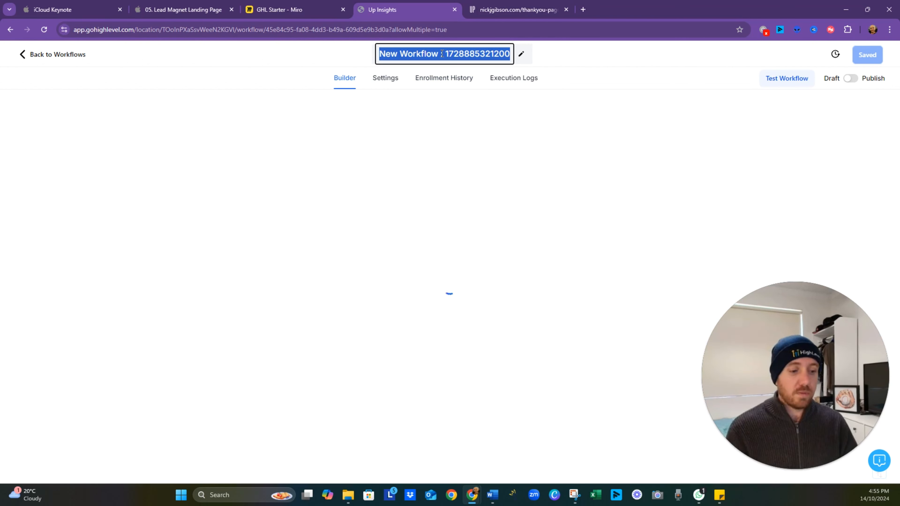
pyautogui.write('Lead')
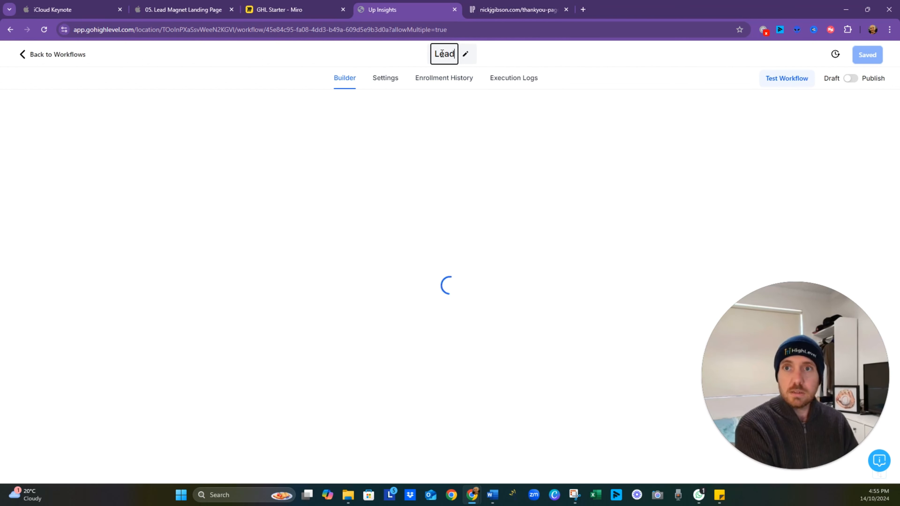
pyautogui.write(' Magnet')
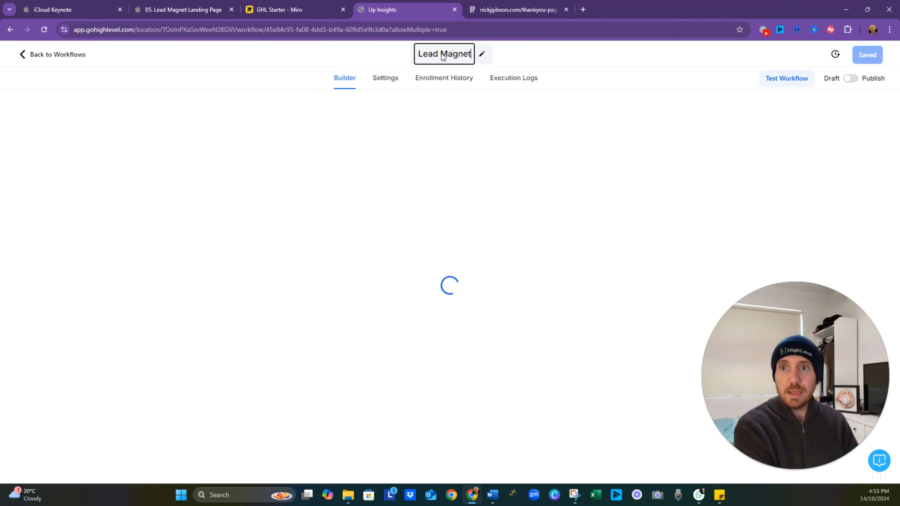
pyautogui.write(' Delivery')
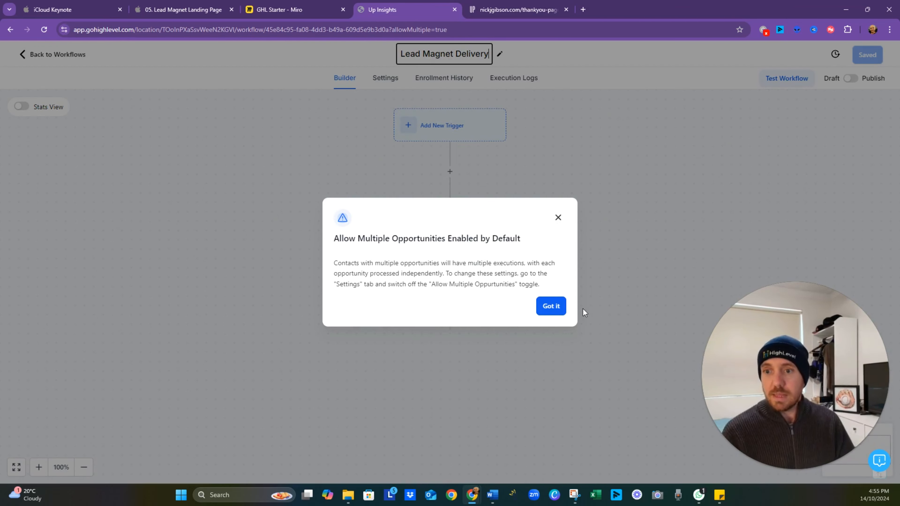
pyautogui.click(561, 310)
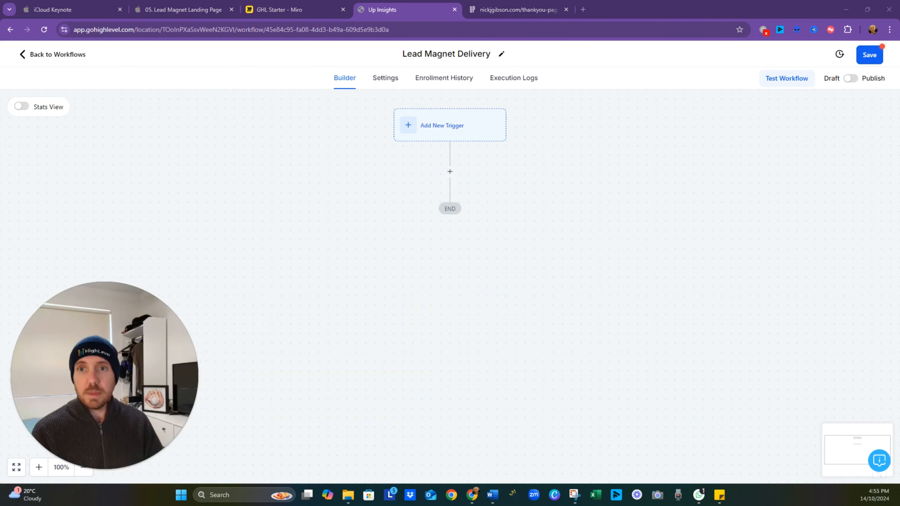
# - Add a Form Submitted trigger to the workflow, filtered so that the form is Lead Magnet Form
pyautogui.click(449, 134)
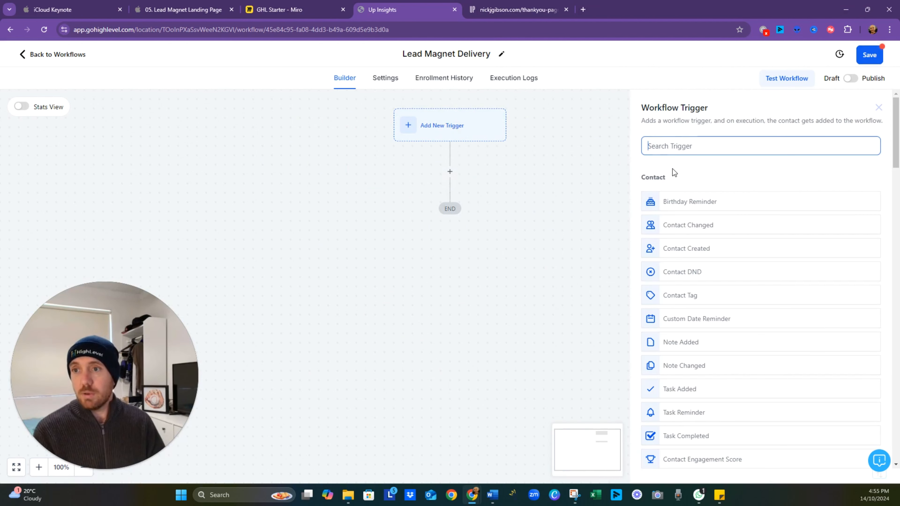
pyautogui.write('f')
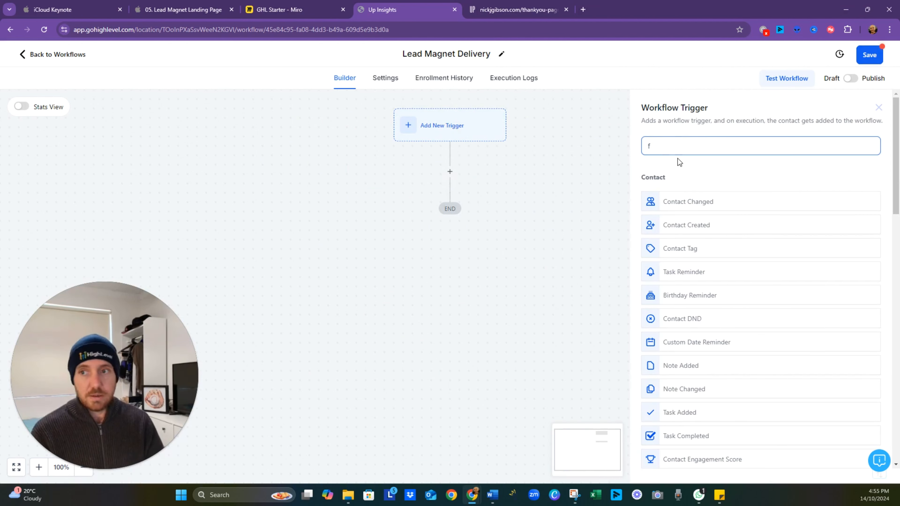
pyautogui.write('or')
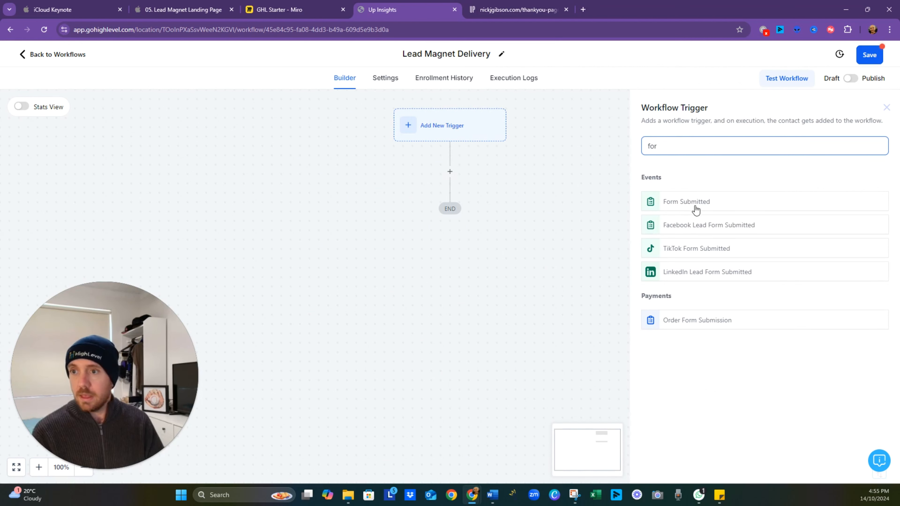
pyautogui.click(700, 202)
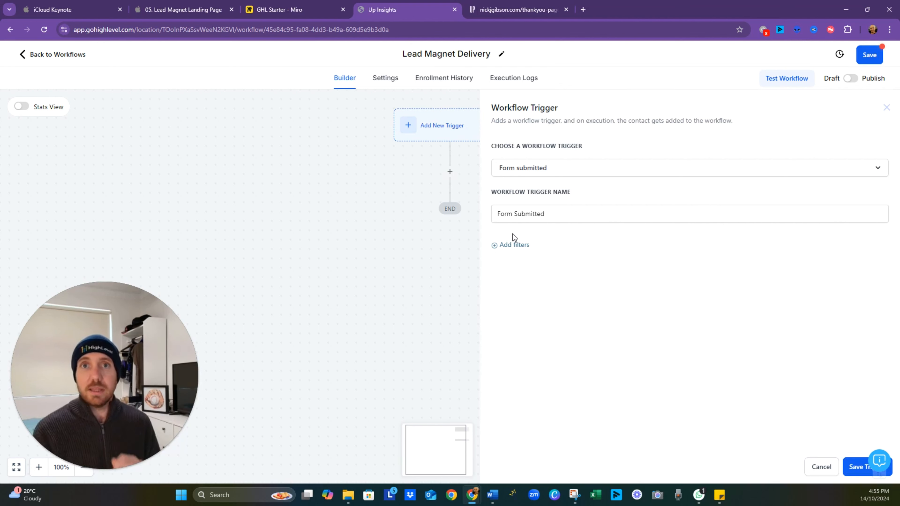
pyautogui.click(496, 247)
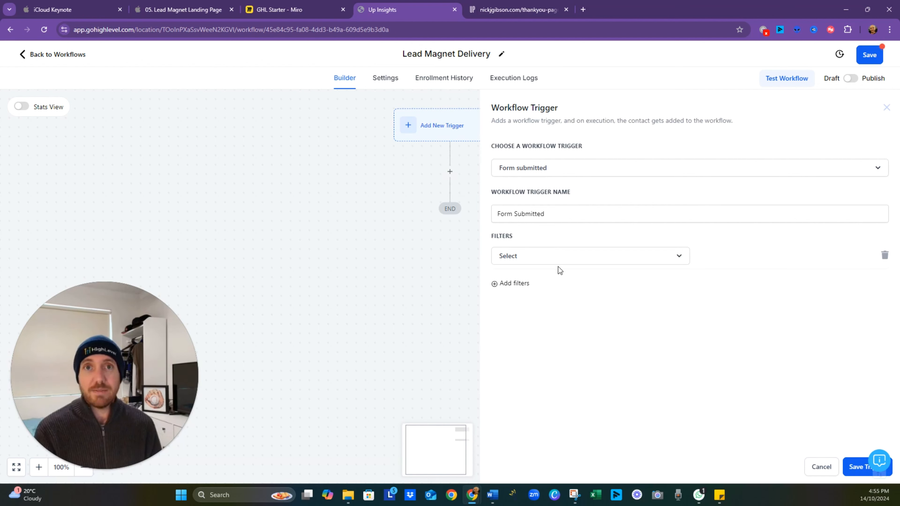
pyautogui.click(561, 257)
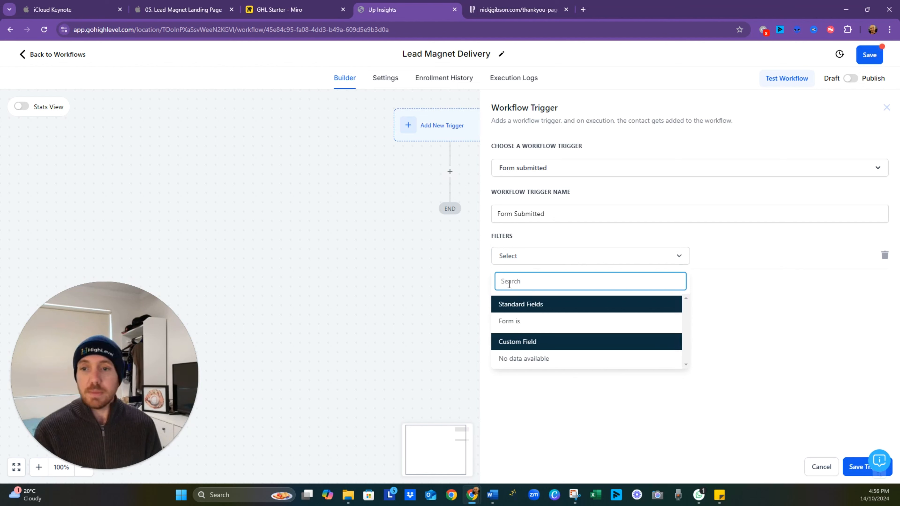
pyautogui.click(518, 321)
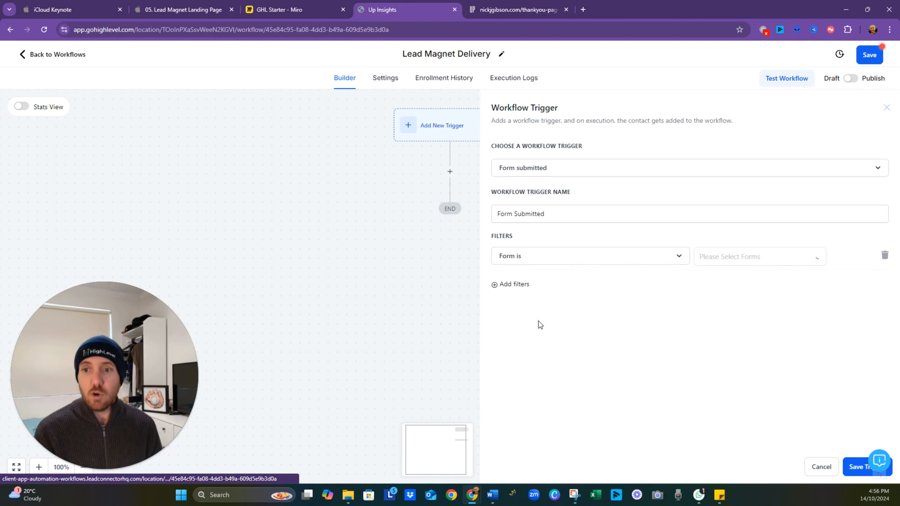
pyautogui.click(755, 263)
pyautogui.click(742, 279)
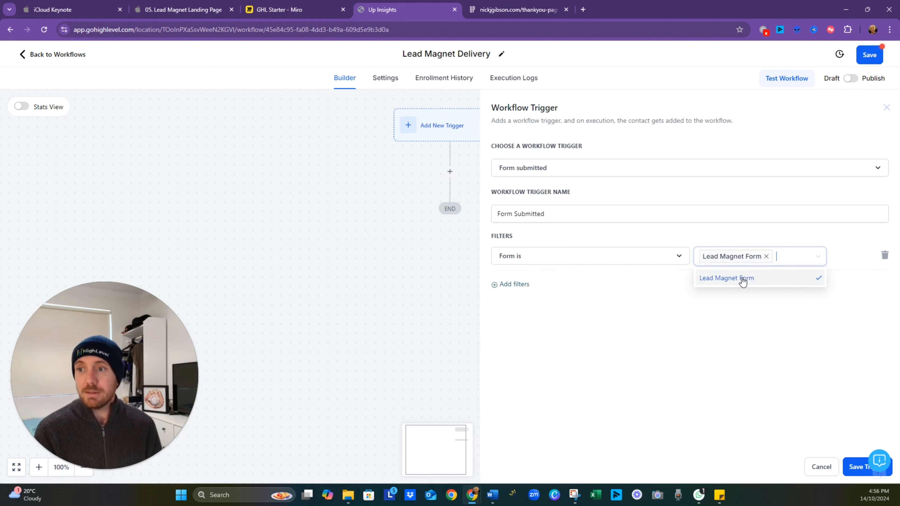
pyautogui.click(737, 350)
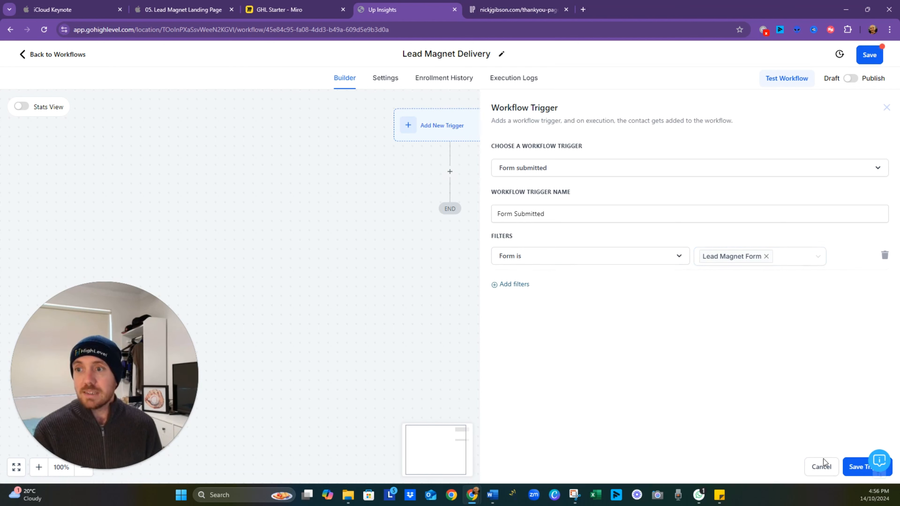
pyautogui.click(848, 469)
# - Rename the workflow's trigger to "Lead Magnet Form Submitted" and save the workflow
pyautogui.click(405, 137)
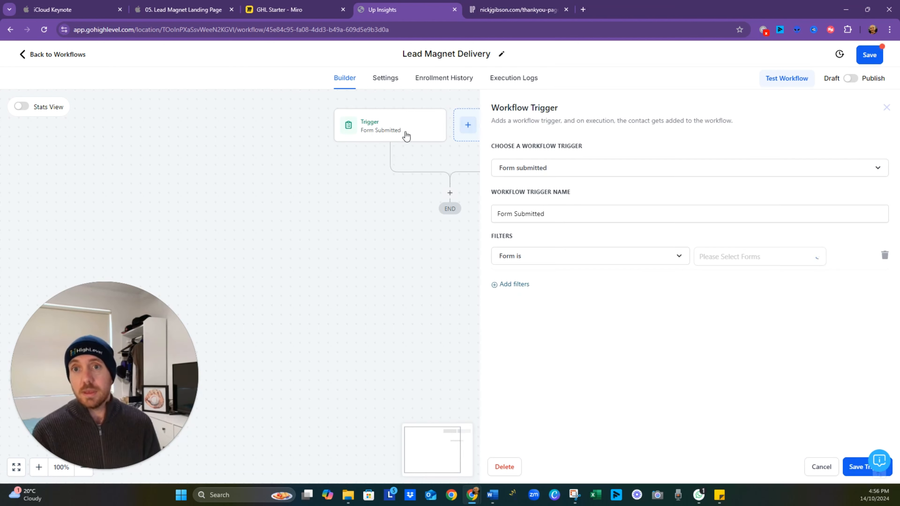
pyautogui.click(559, 218)
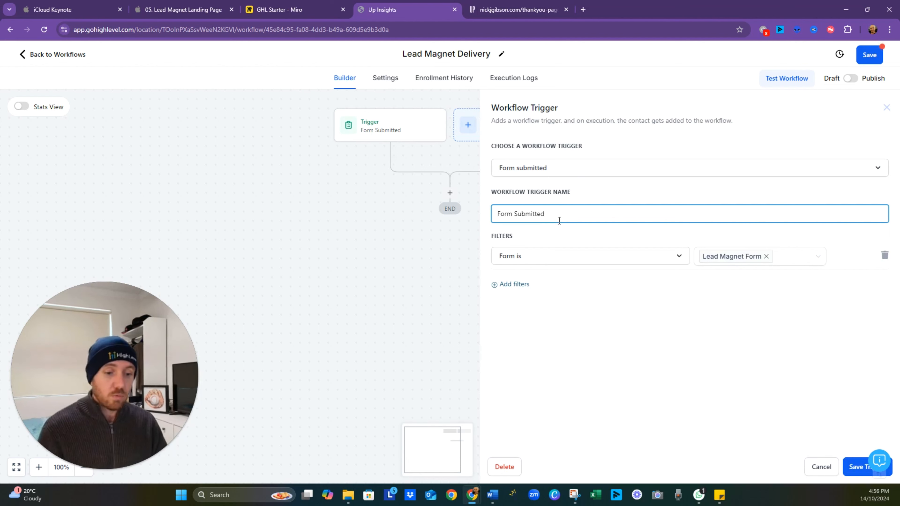
pyautogui.write('Lead ')
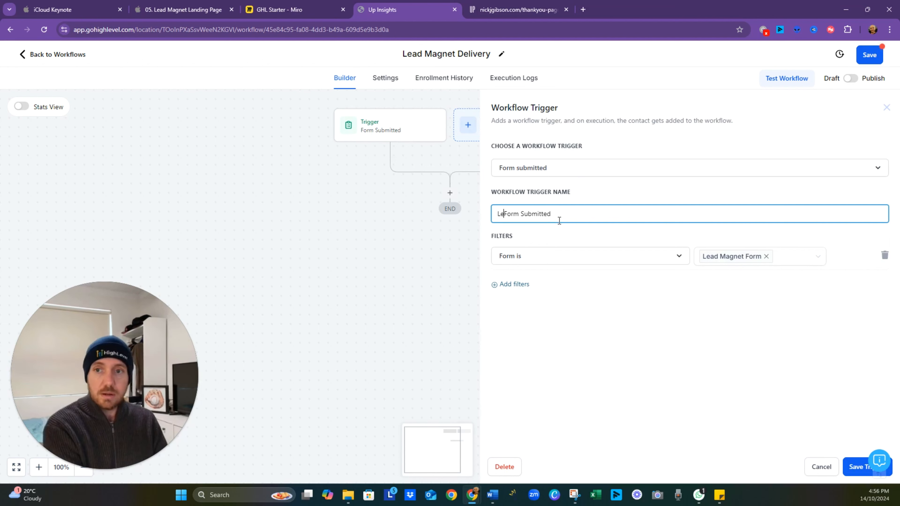
pyautogui.write('Magnet')
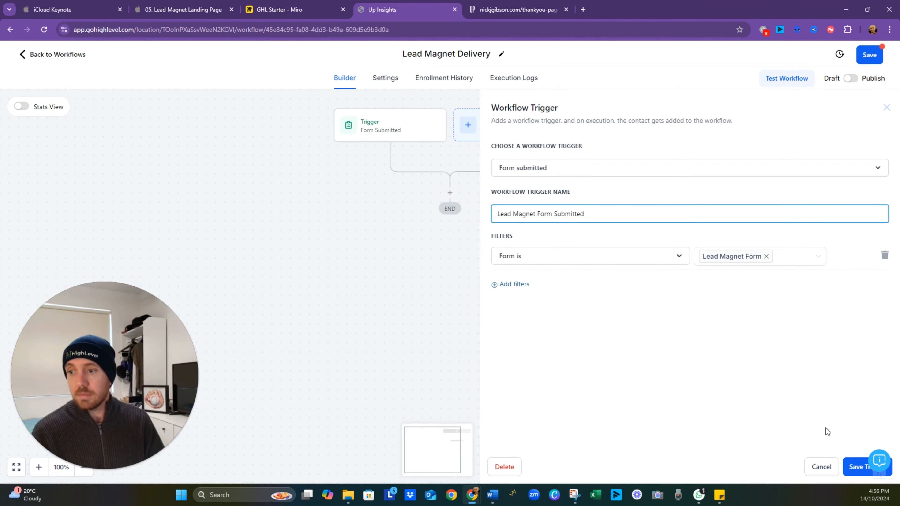
pyautogui.click(854, 469)
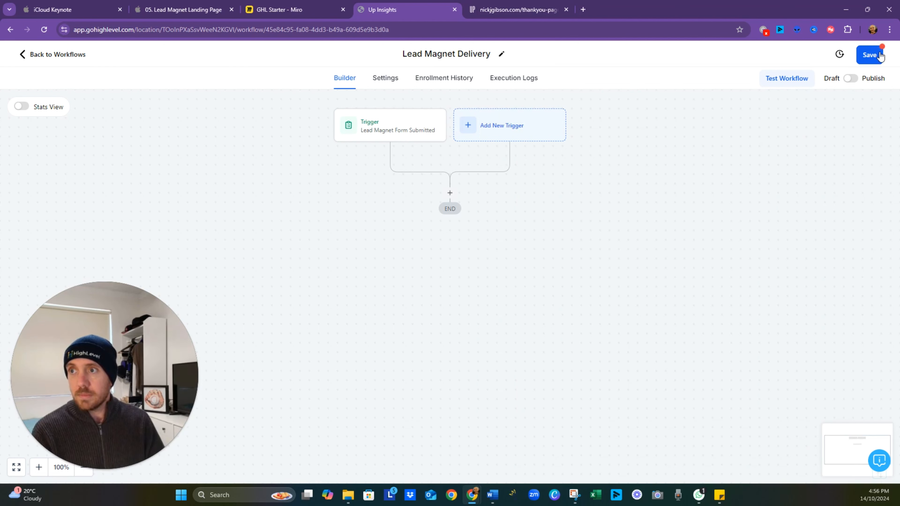
pyautogui.click(870, 55)
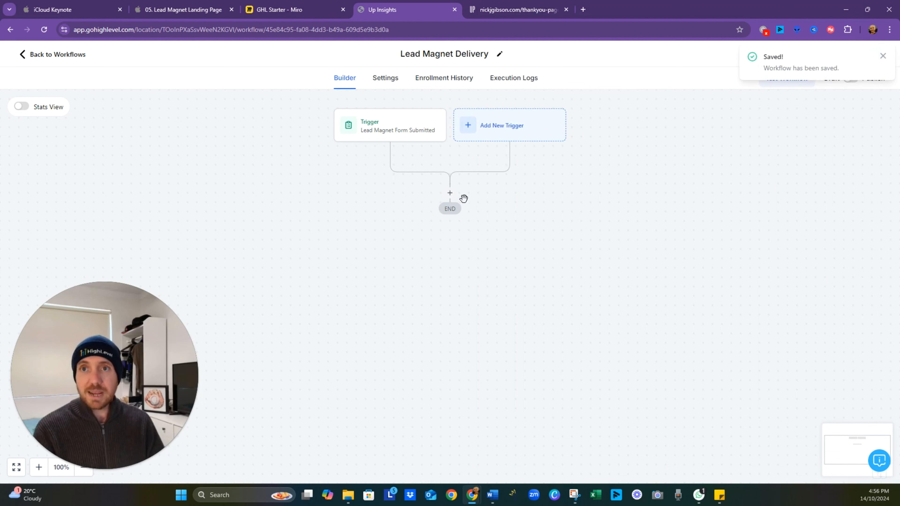
# - Consult the GHL Starter board in Miro and return to the HighLevel workflow
pyautogui.click(291, 11)
pyautogui.moveTo(323, 168); pyautogui.dragTo(537, 409)
pyautogui.click(423, 10)
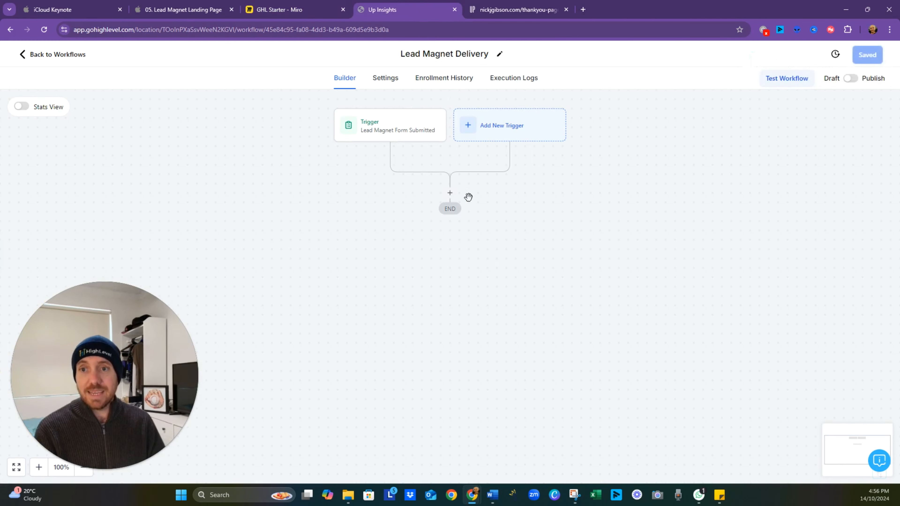
# - Add an Add Contact Tag action below the form trigger and create a new tag named "lead" in it
pyautogui.click(450, 200)
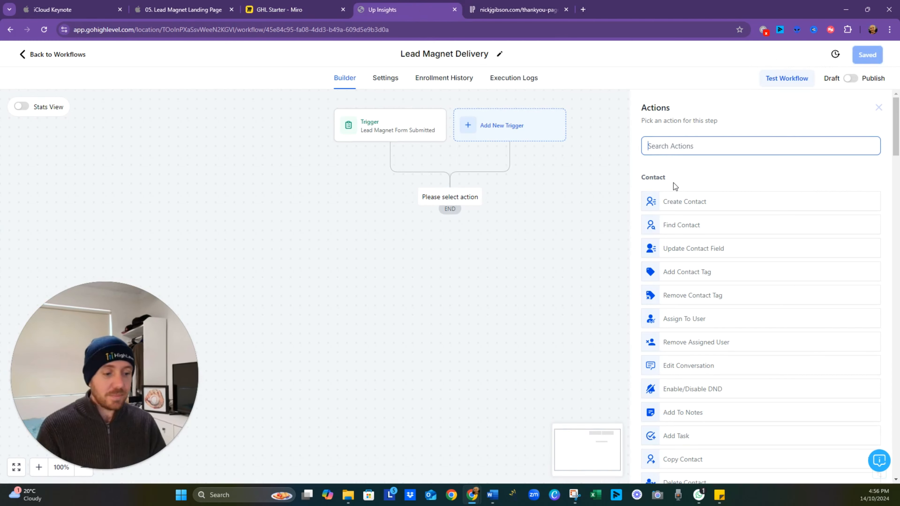
pyautogui.write('tag')
pyautogui.click(674, 196)
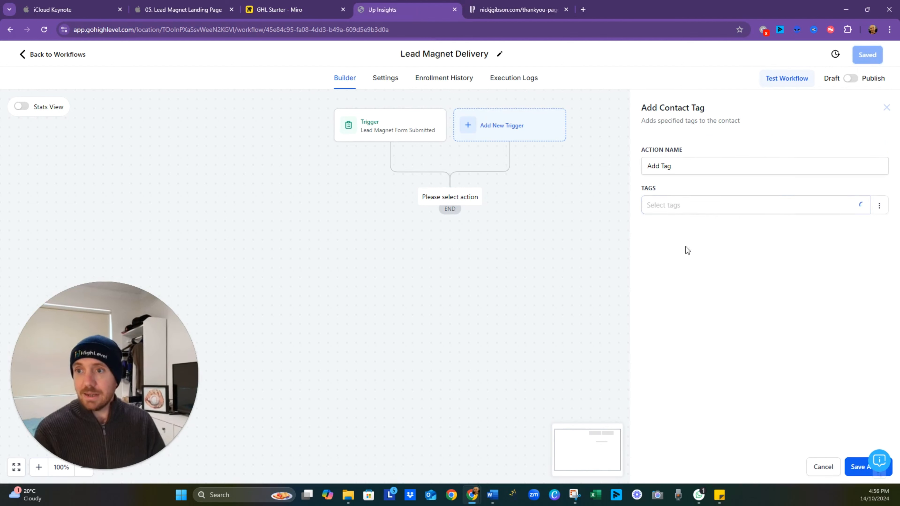
pyautogui.click(694, 206)
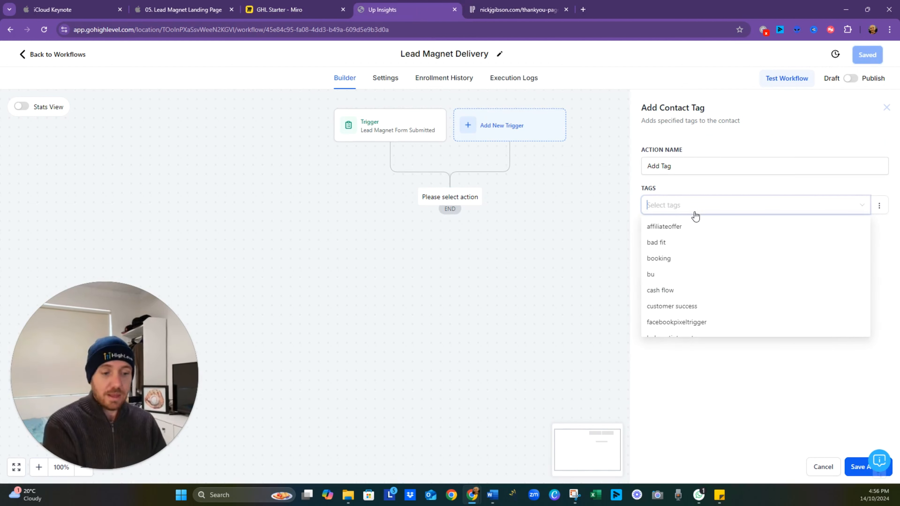
pyautogui.write('lead')
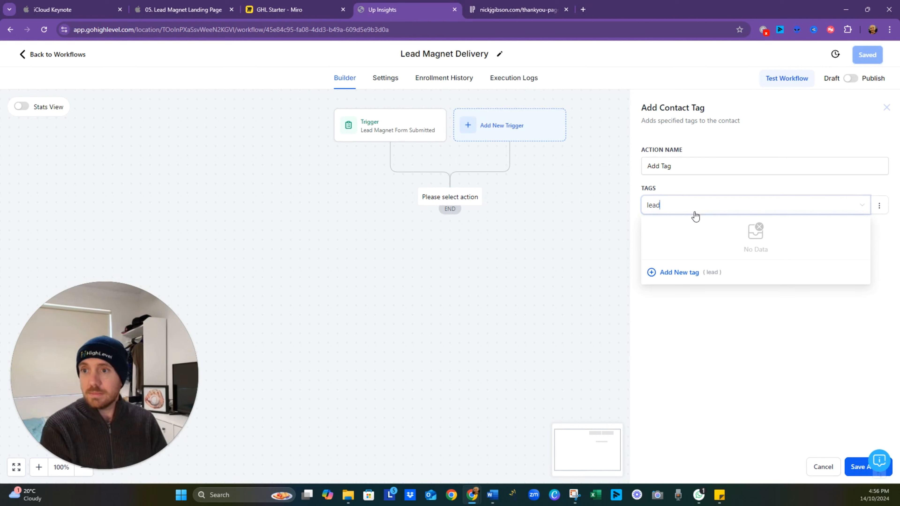
pyautogui.click(686, 278)
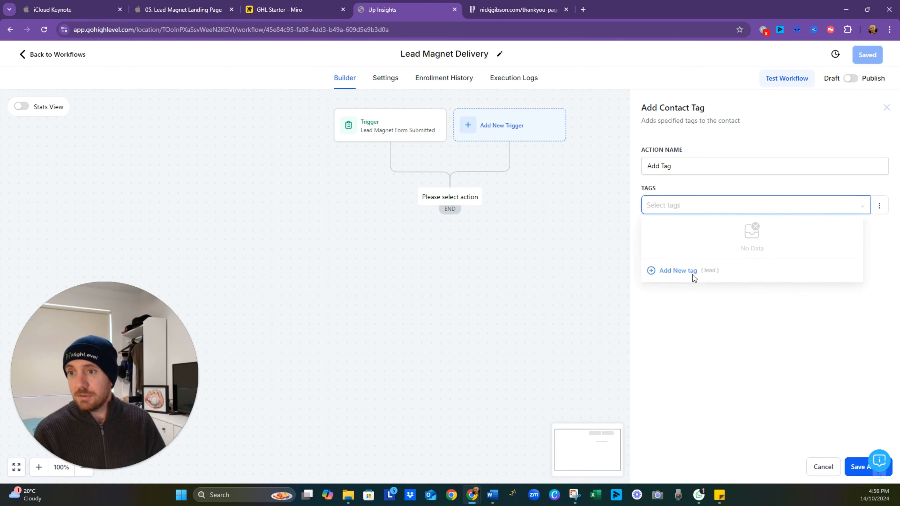
# - Select the "lead" tag for the Add Tag action and save the action
pyautogui.click(695, 209)
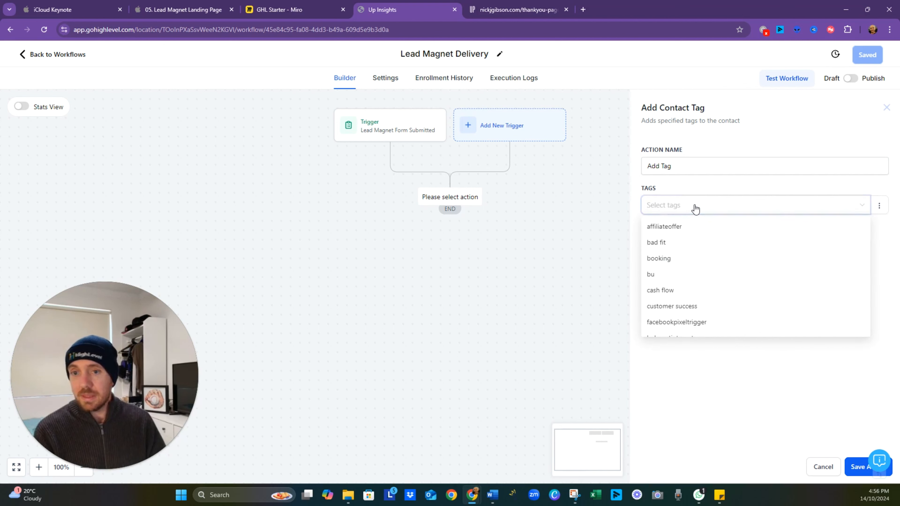
pyautogui.write('lead')
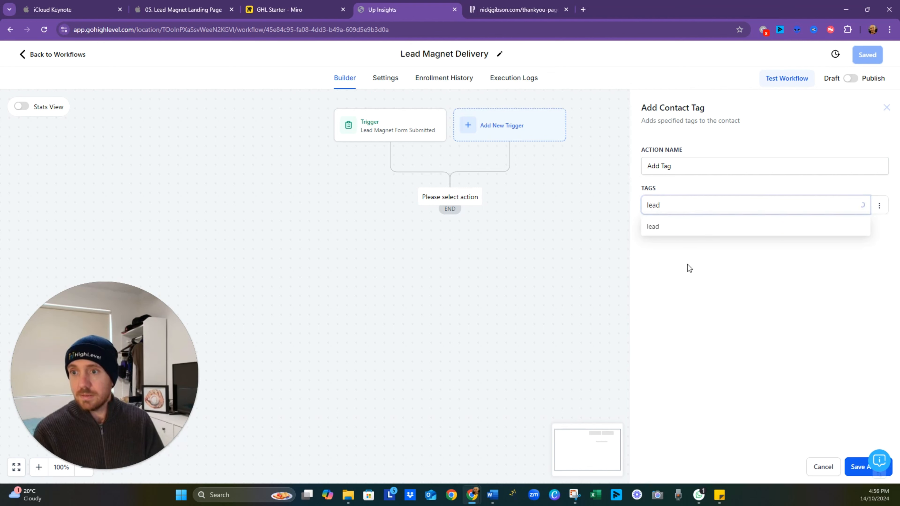
pyautogui.click(669, 229)
pyautogui.click(854, 468)
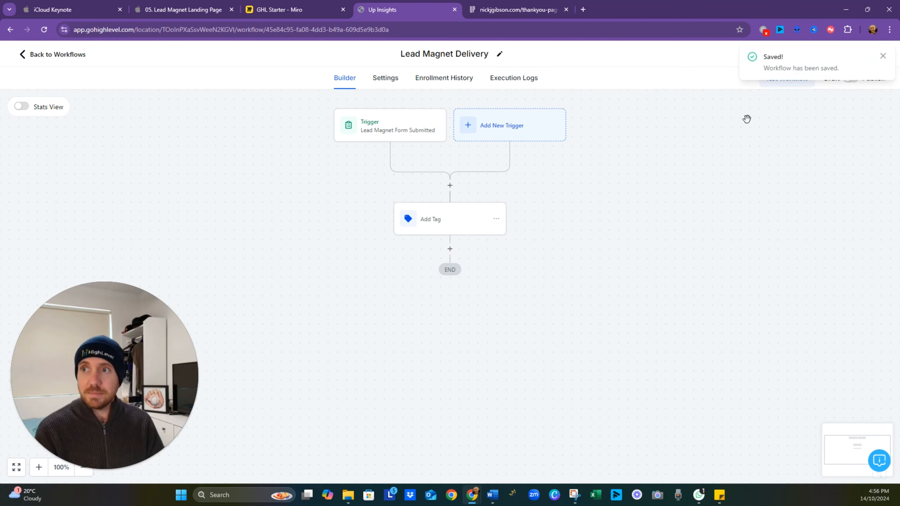
pyautogui.click(882, 57)
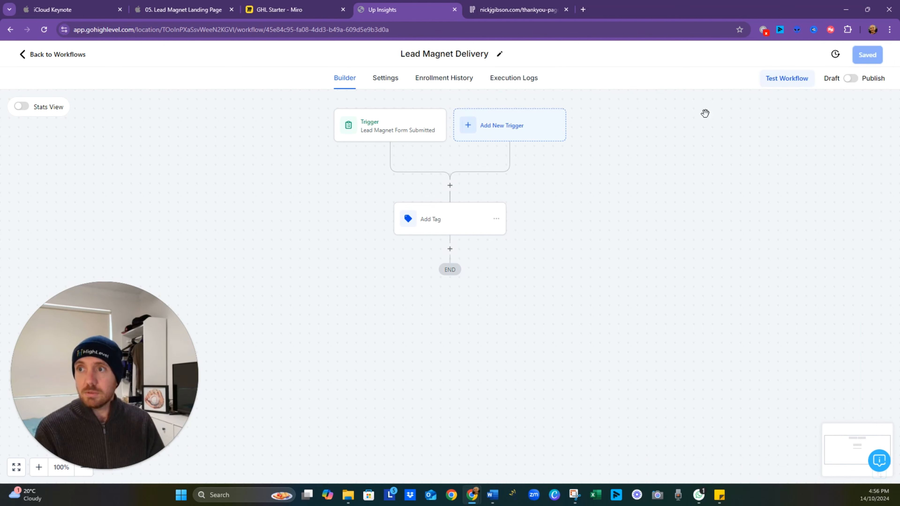
# - Add a Create/Update Opportunity action after Add Tag, using the Leads Pipeline and the New Lead stage
pyautogui.click(449, 249)
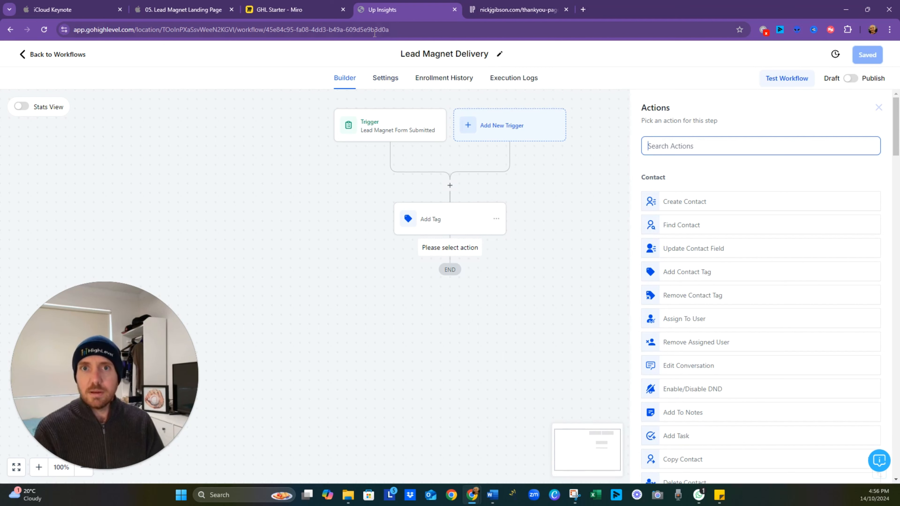
pyautogui.click(333, 10)
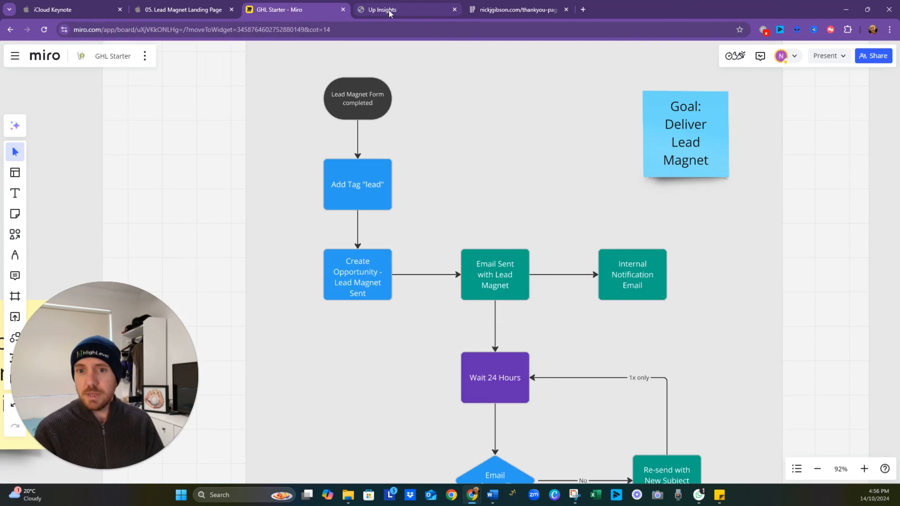
pyautogui.click(390, 10)
pyautogui.write('opp')
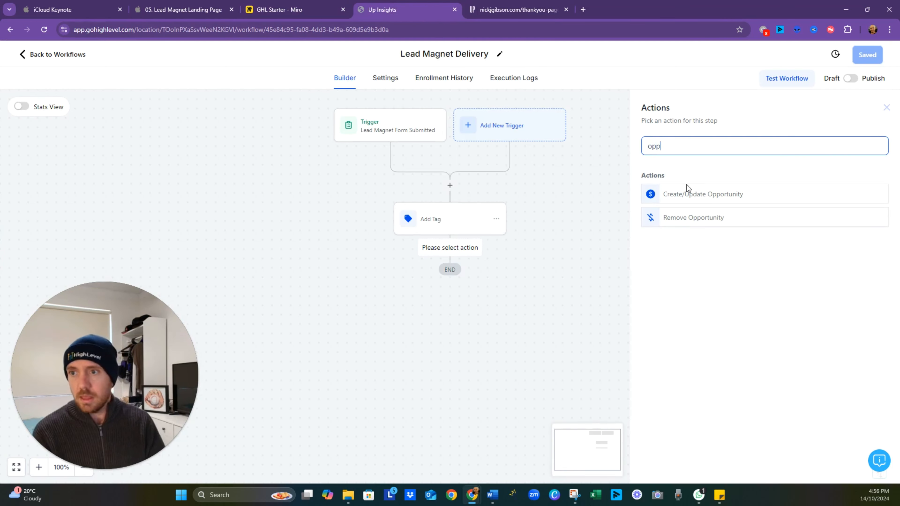
pyautogui.click(703, 198)
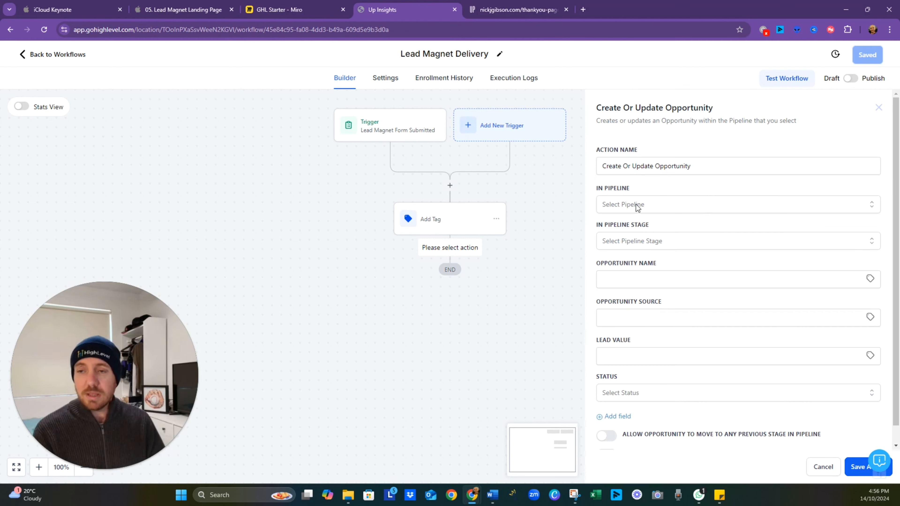
pyautogui.click(636, 203)
pyautogui.click(635, 265)
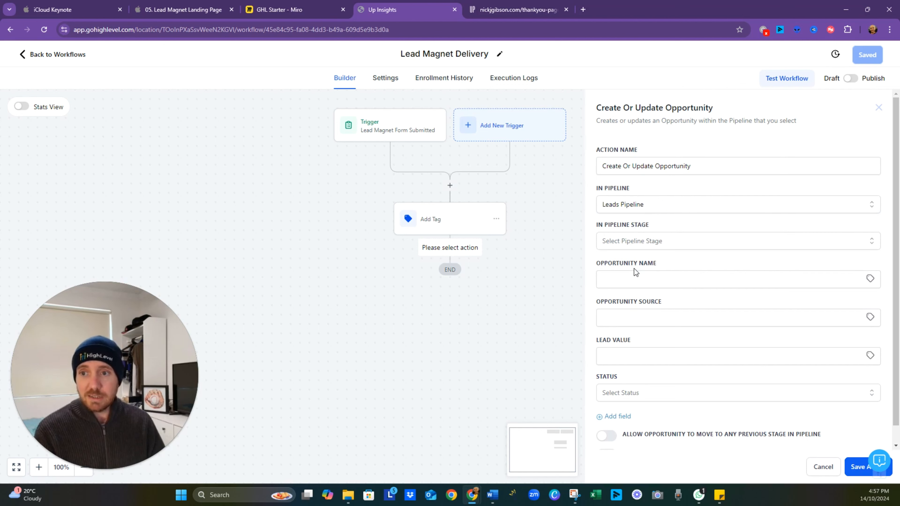
pyautogui.click(671, 243)
pyautogui.click(648, 284)
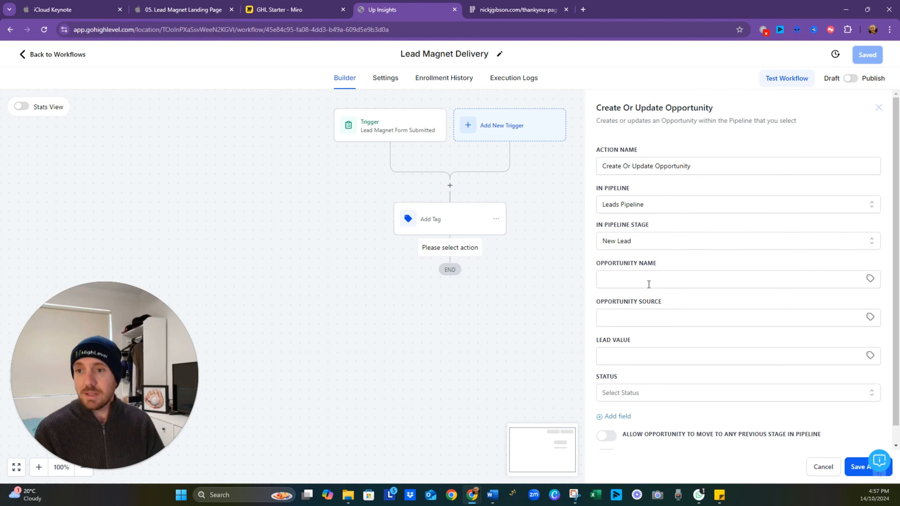
# - Set the opportunity name to {{contact.name}} and the opportunity source to "Lead Form"
pyautogui.click(649, 284)
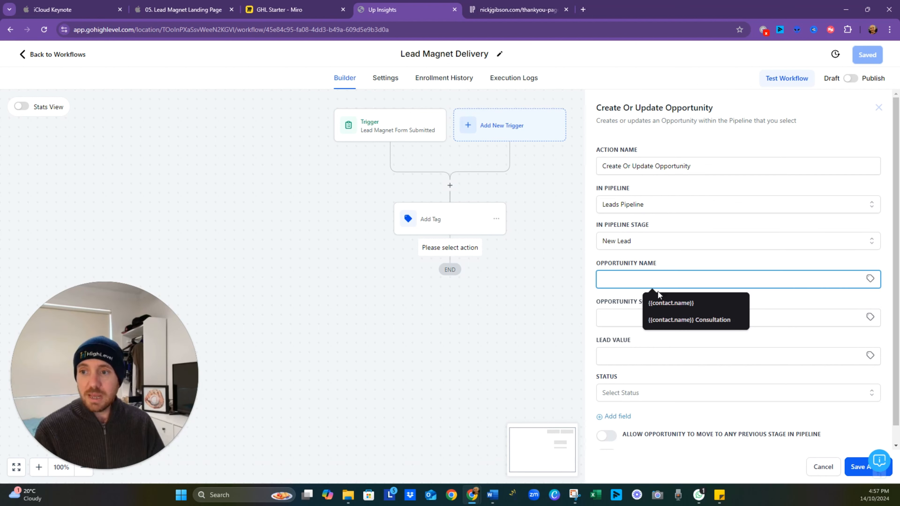
pyautogui.click(668, 301)
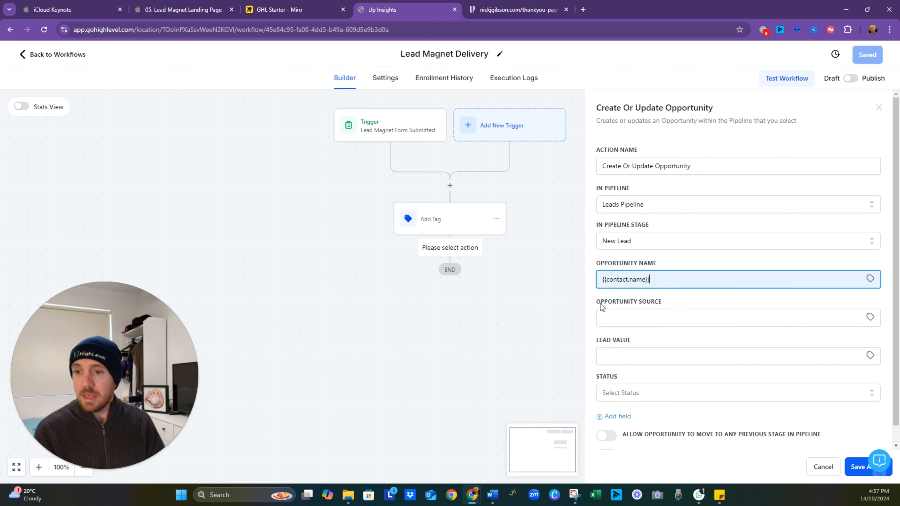
pyautogui.click(643, 320)
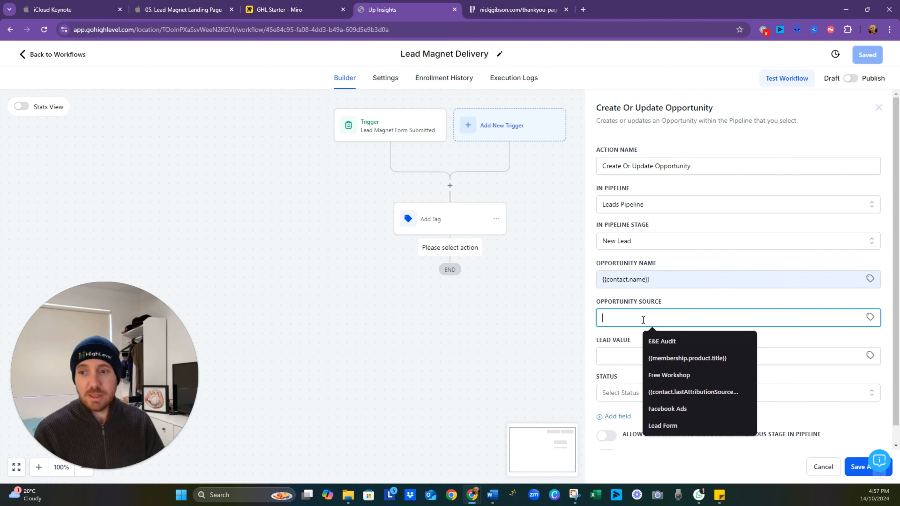
pyautogui.write('L')
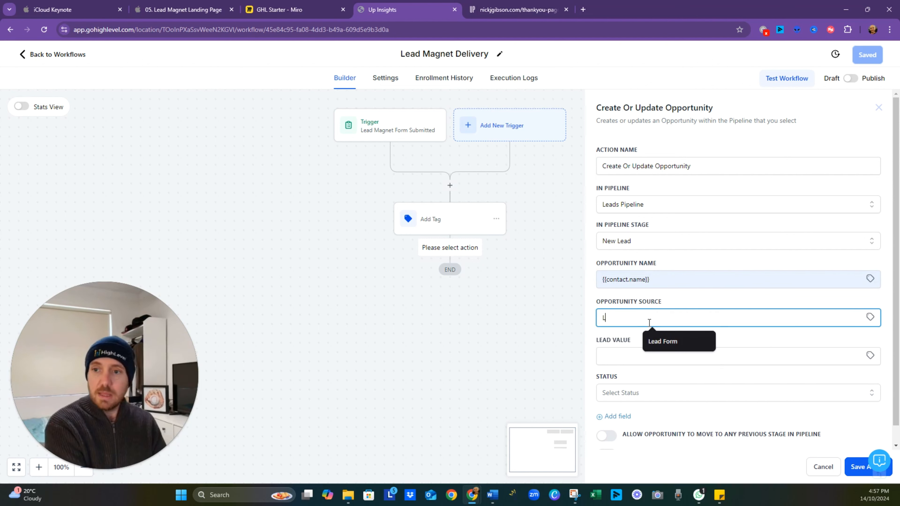
pyautogui.write('ead')
pyautogui.press('BackSpace')
pyautogui.write('Fo')
pyautogui.press('BackSpace')
pyautogui.press('BackSpace')
pyautogui.write('Form')
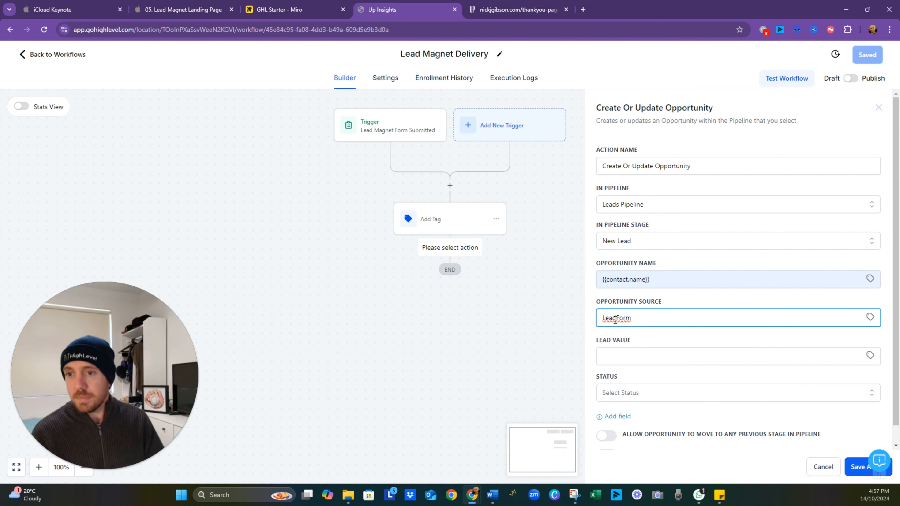
pyautogui.click(651, 341)
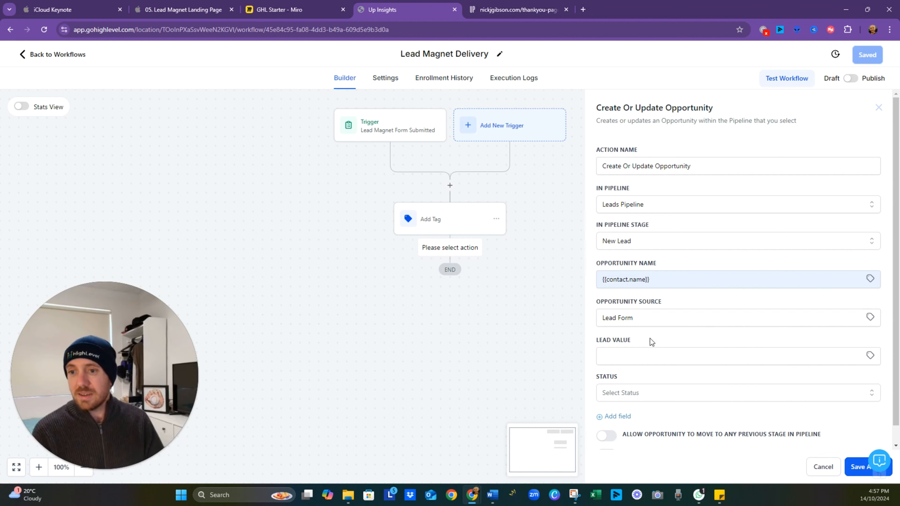
pyautogui.click(645, 361)
pyautogui.write('2000')
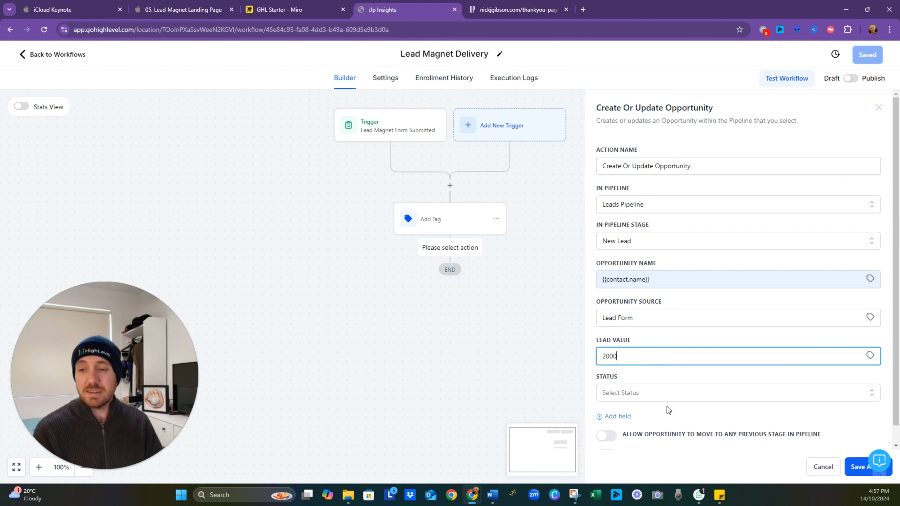
pyautogui.click(666, 379)
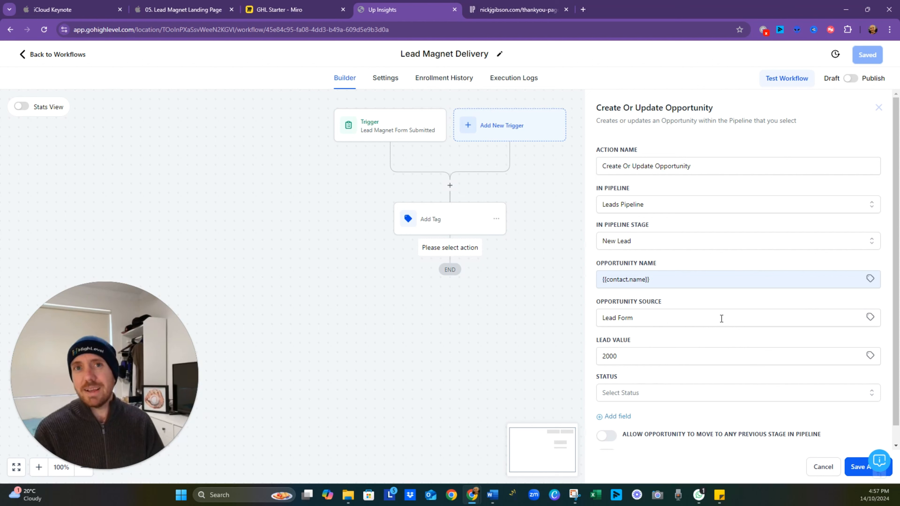
pyautogui.scroll(-1, 691, 355)
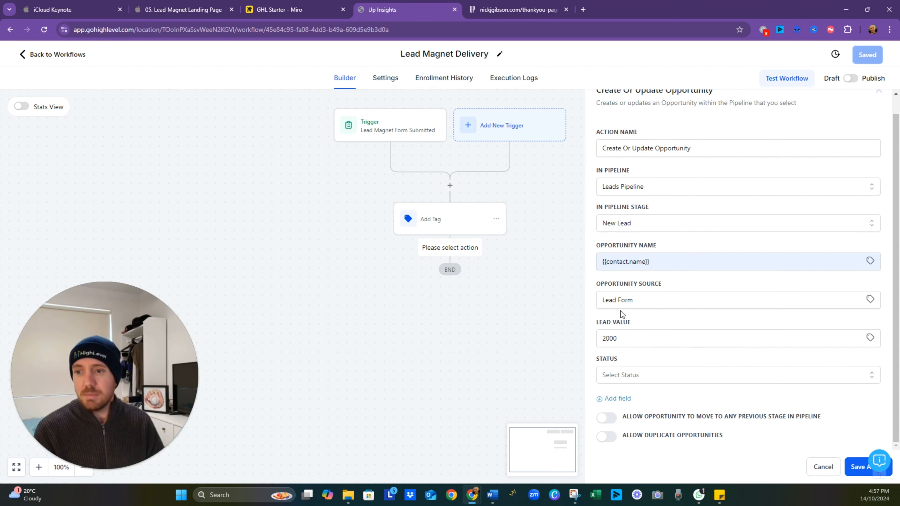
pyautogui.moveTo(637, 336); pyautogui.dragTo(512, 337)
pyautogui.press('BackSpace')
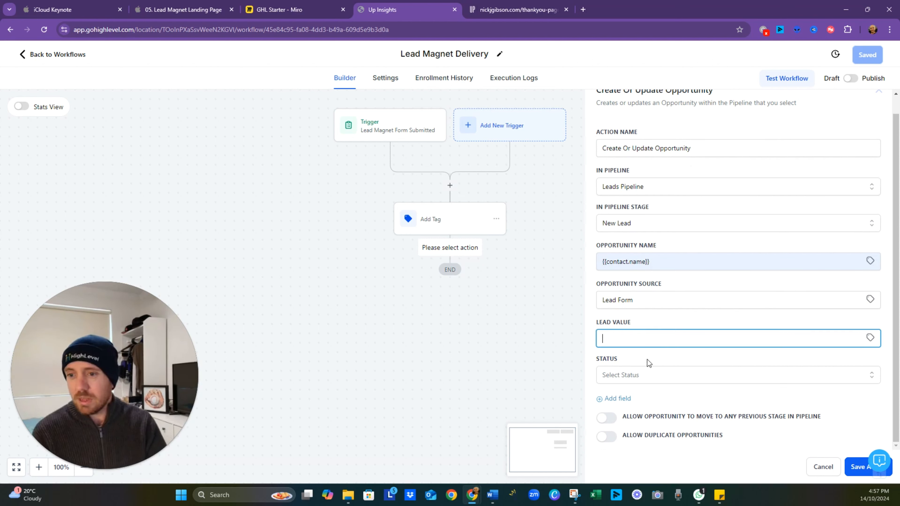
pyautogui.click(649, 363)
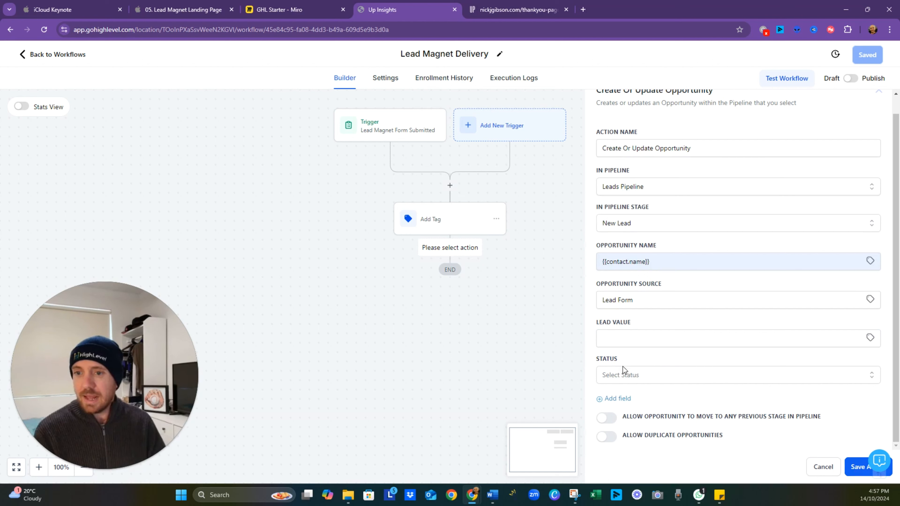
# - Set the opportunity status to open and save the Create Or Update Opportunity action
pyautogui.click(703, 376)
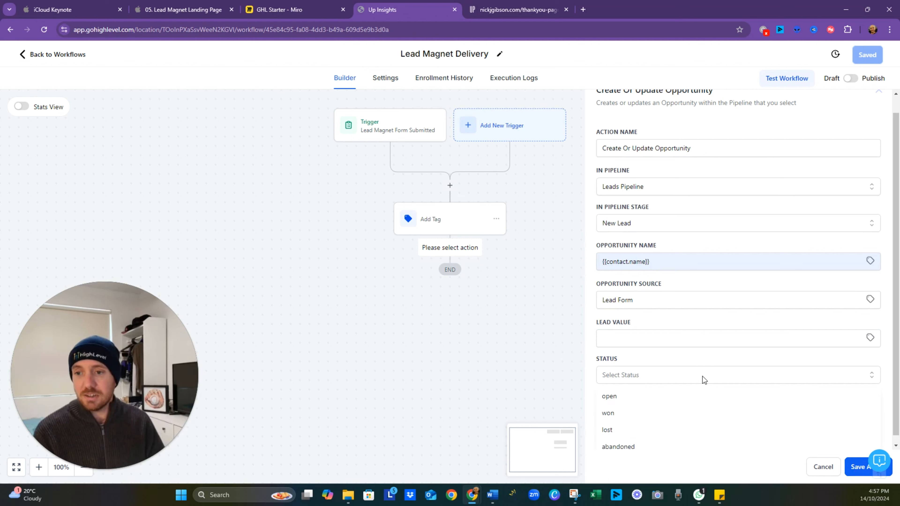
pyautogui.click(634, 397)
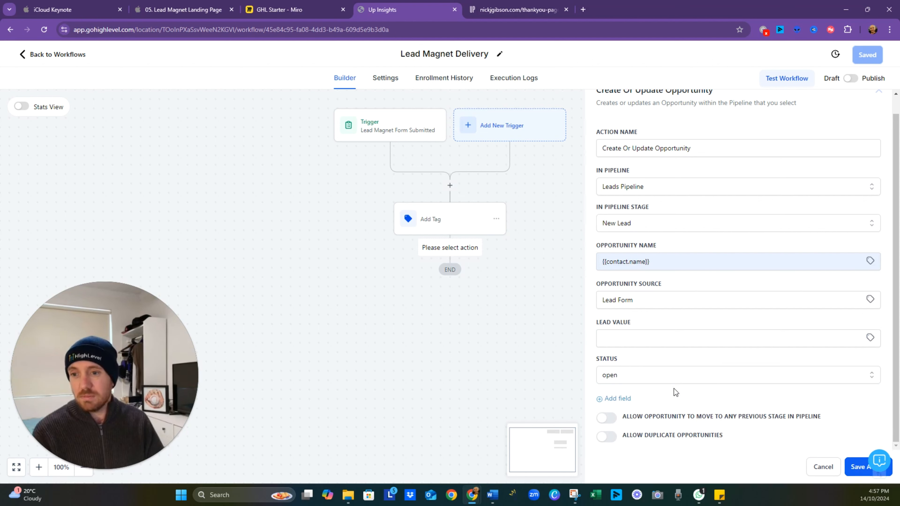
pyautogui.click(857, 467)
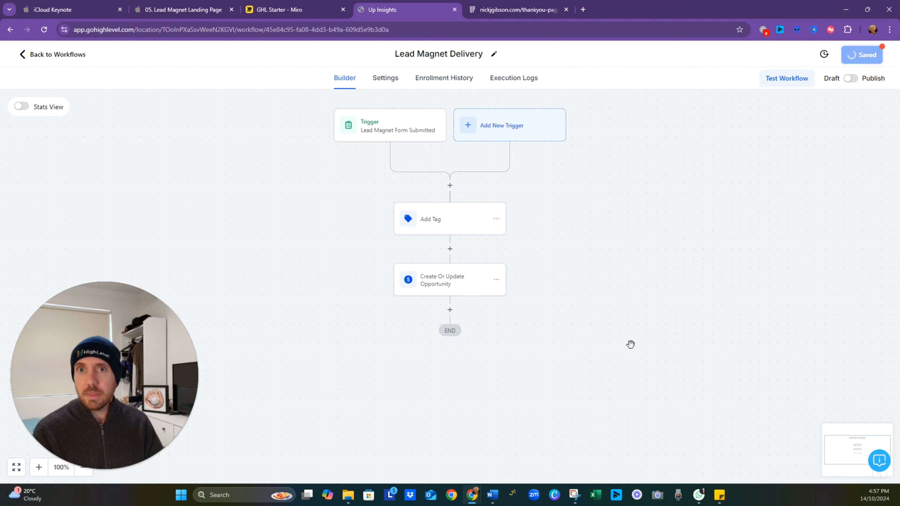
# - Check the next stage in the Miro flowchart and add a Send Email action after Create Or Update Opportunity
pyautogui.click(298, 18)
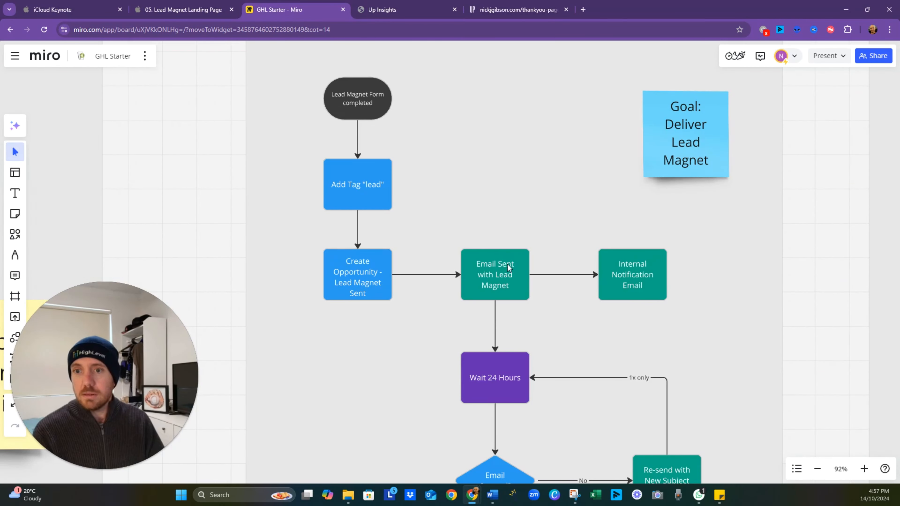
pyautogui.click(416, 12)
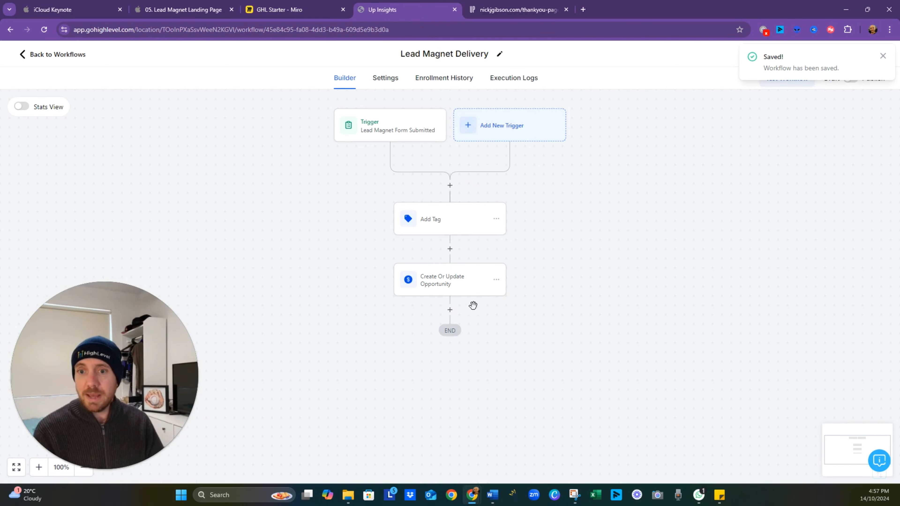
pyautogui.click(449, 310)
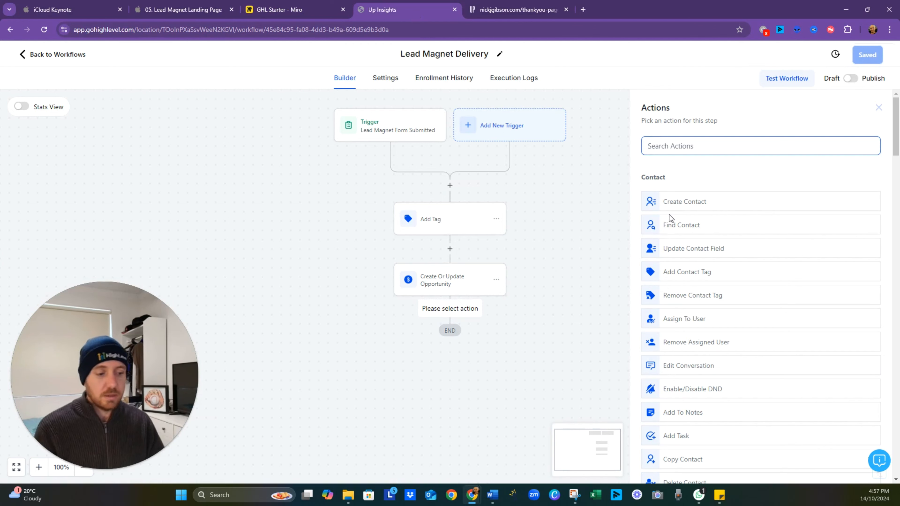
pyautogui.write('email')
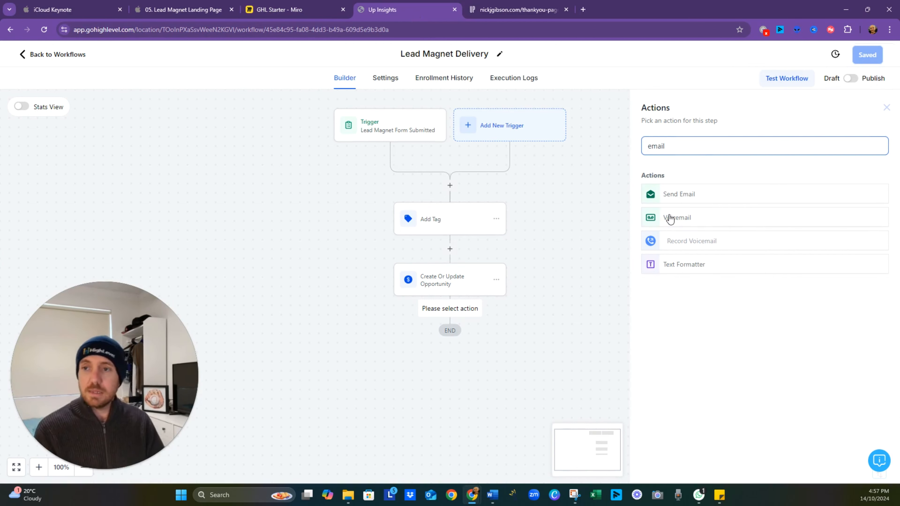
pyautogui.click(678, 195)
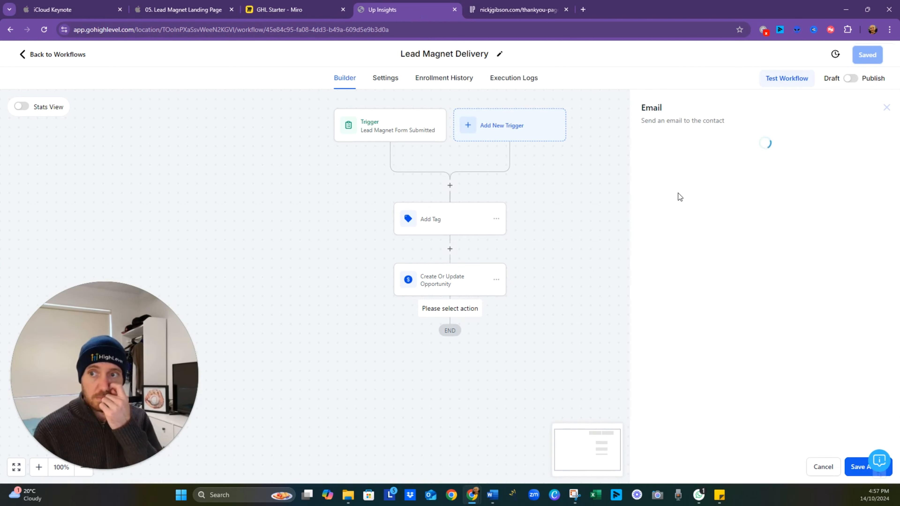
# - Name the email action "Email With Lead Magnet"
pyautogui.click(713, 273)
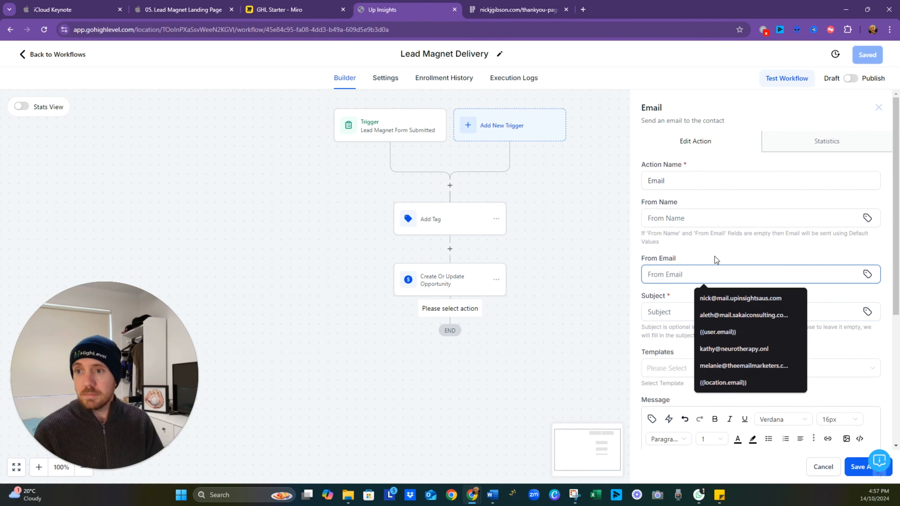
pyautogui.click(685, 180)
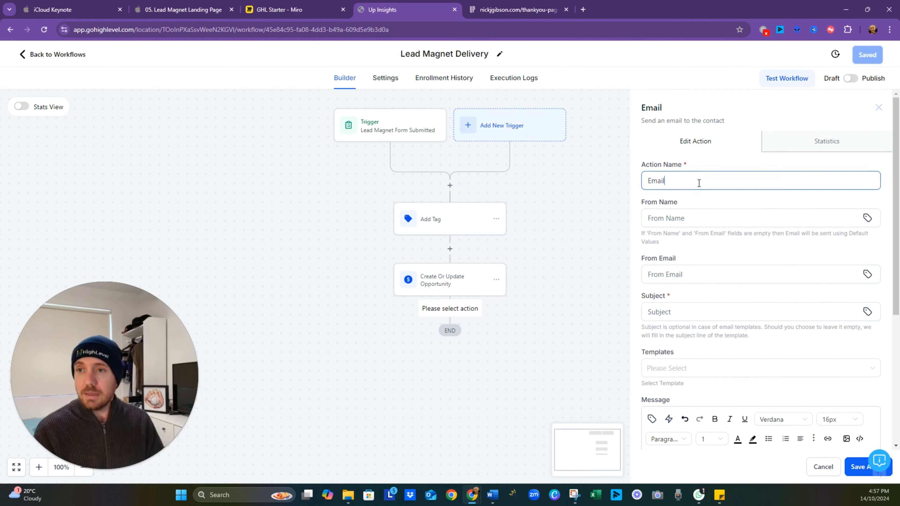
pyautogui.write('Wi')
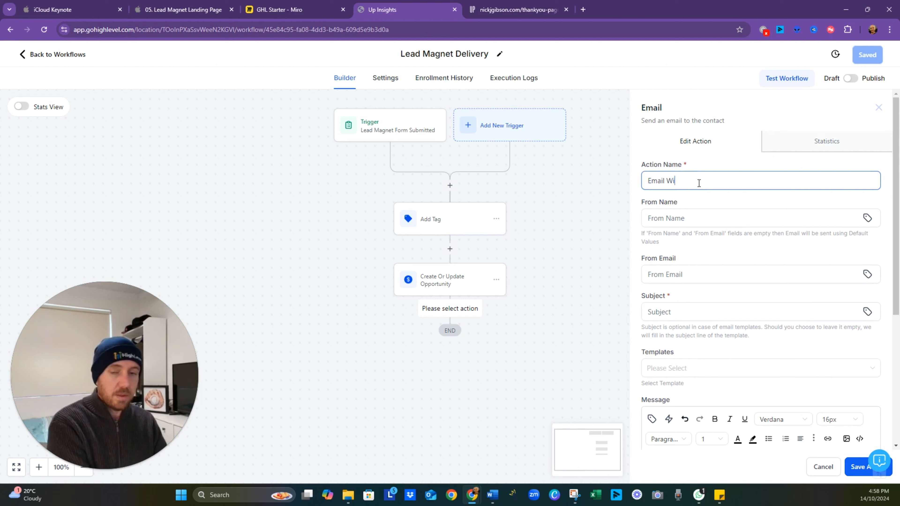
pyautogui.write('th Lead Man')
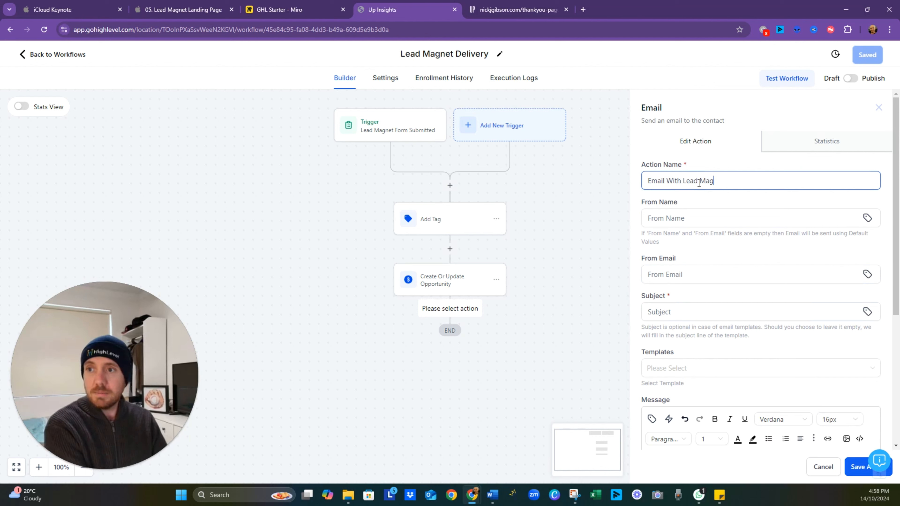
# - Set the email subject to "Here's your template , {{contact.first_name}}", using the contact's First Name custom value
pyautogui.click(709, 312)
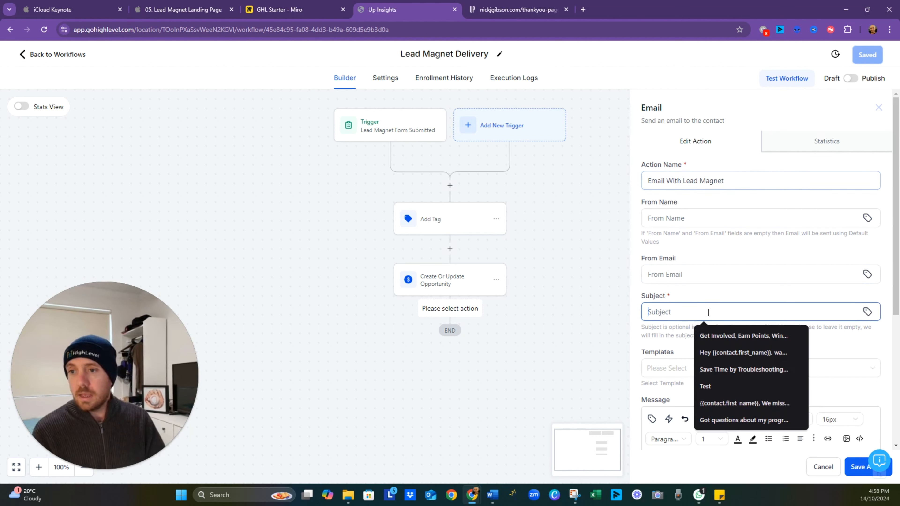
pyautogui.write("Here's y")
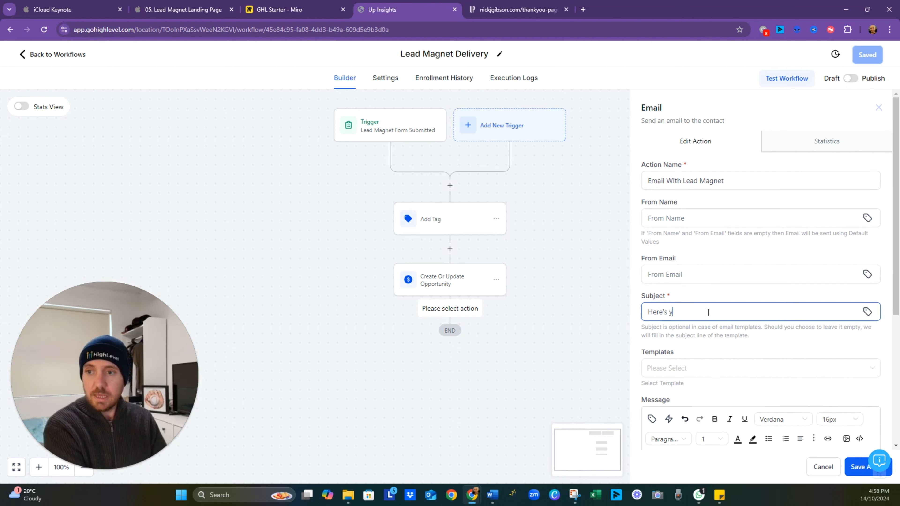
pyautogui.write('our templa')
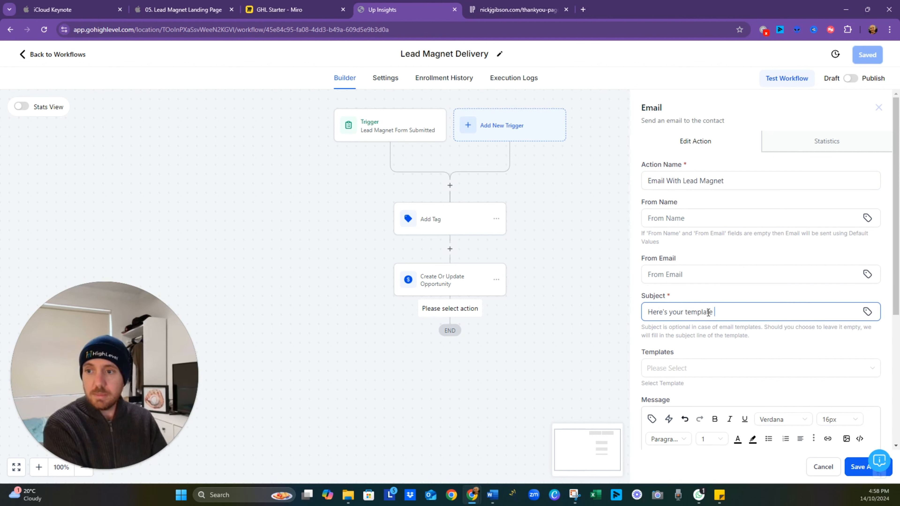
pyautogui.write('te ,')
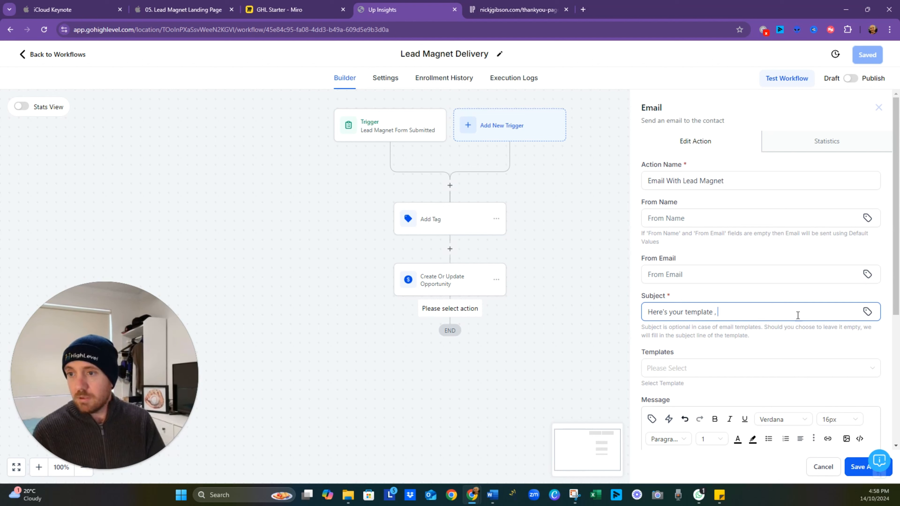
pyautogui.click(867, 312)
pyautogui.click(766, 146)
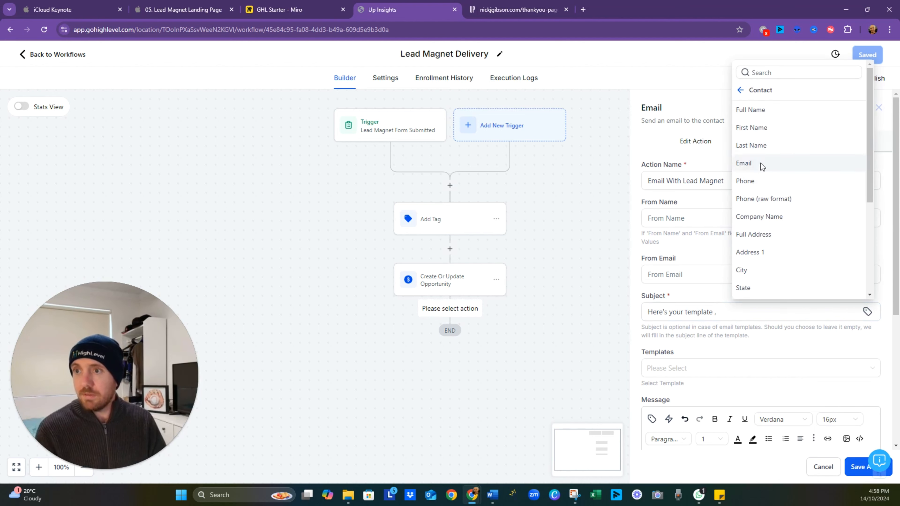
pyautogui.click(768, 122)
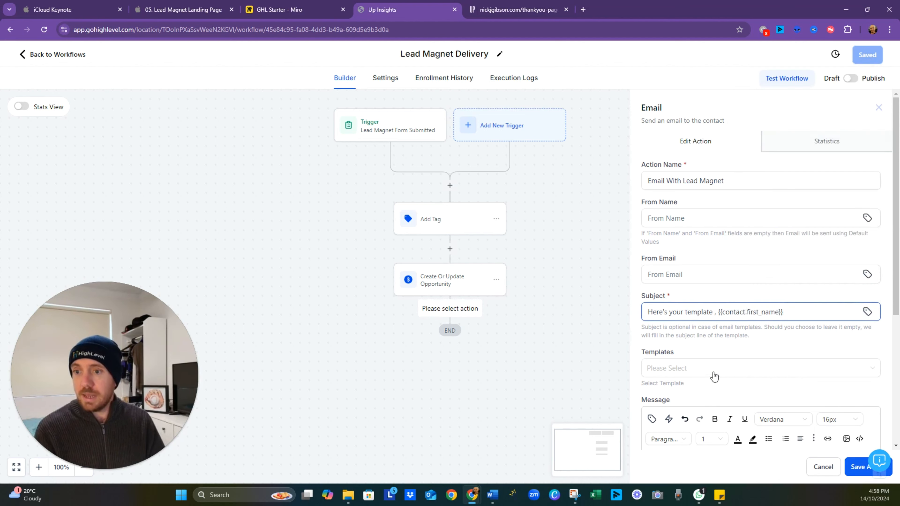
# - Write the email message as "Hey,", "Here are your templates" and "LINK" on separate lines
pyautogui.scroll(-4, 694, 383)
pyautogui.click(698, 362)
pyautogui.write('Hey,  ')
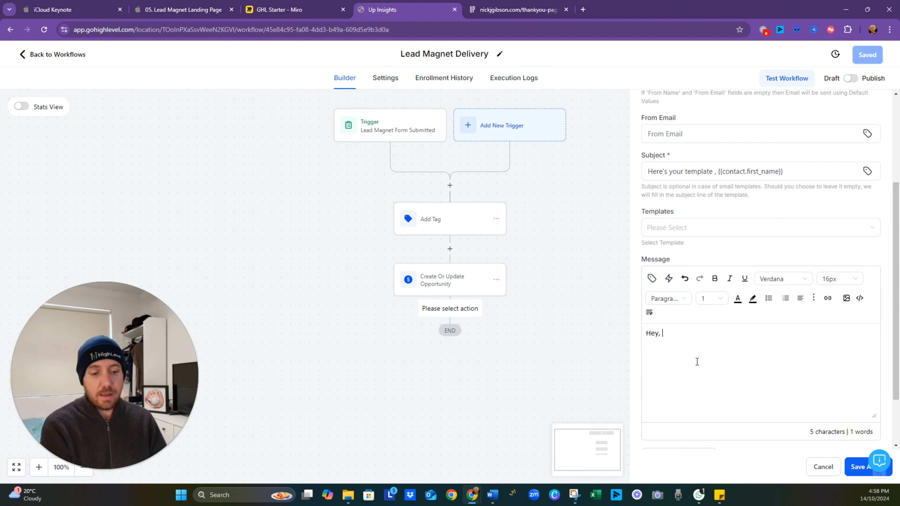
pyautogui.write('Here')
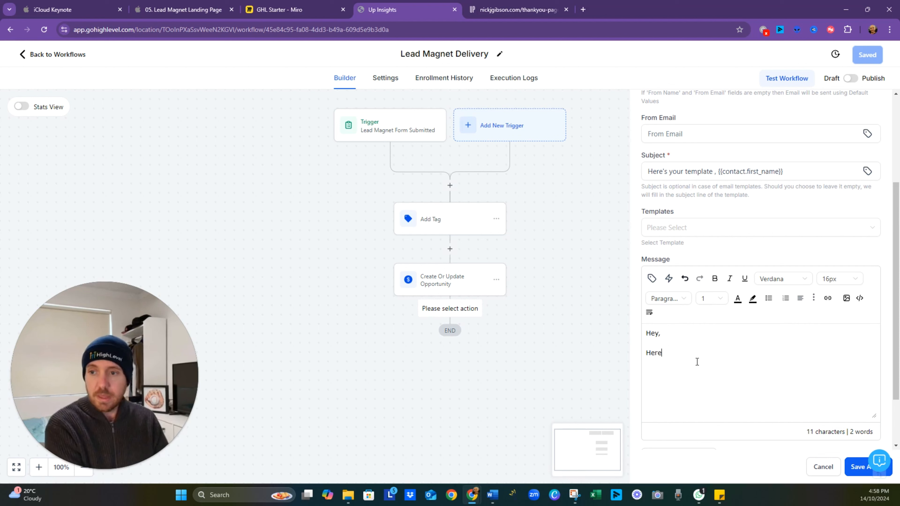
pyautogui.write(' are your templates  ')
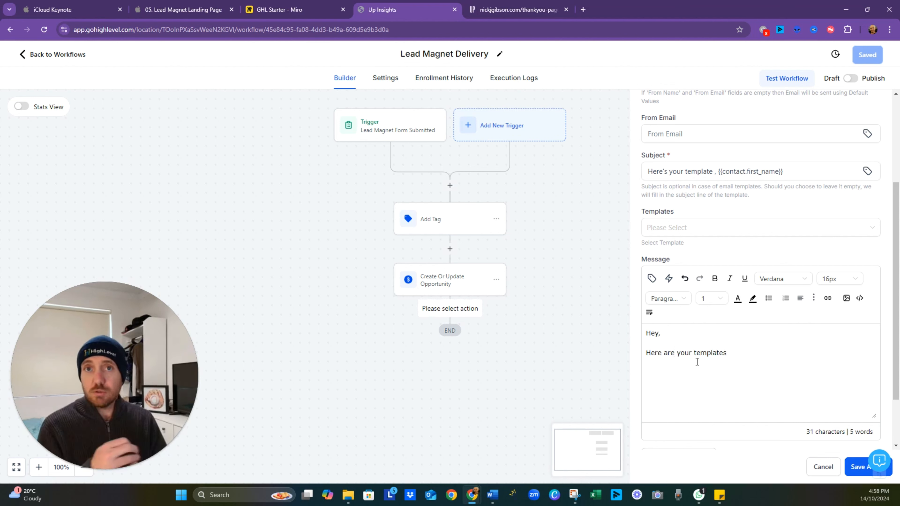
pyautogui.write('LINK')
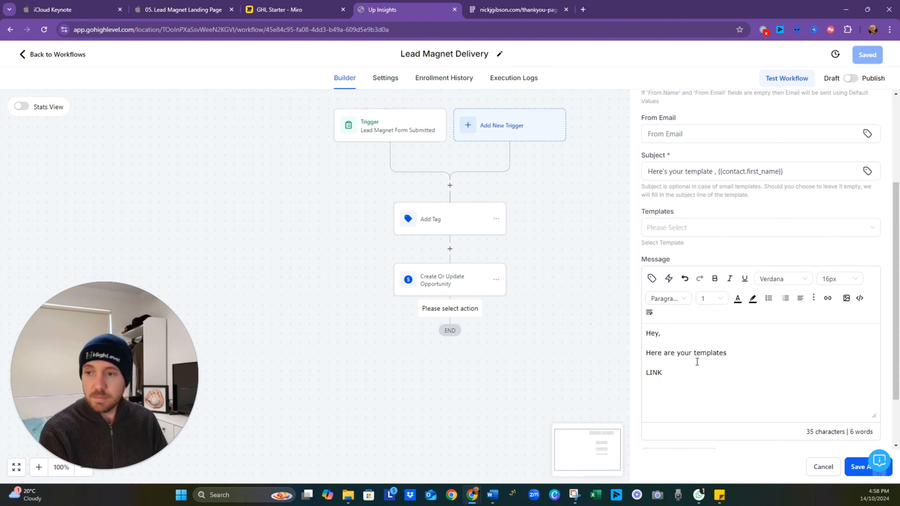
# - Insert the trigger link after "LINK" in the message and cut its code to the clipboard
pyautogui.click(669, 279)
pyautogui.click(648, 258)
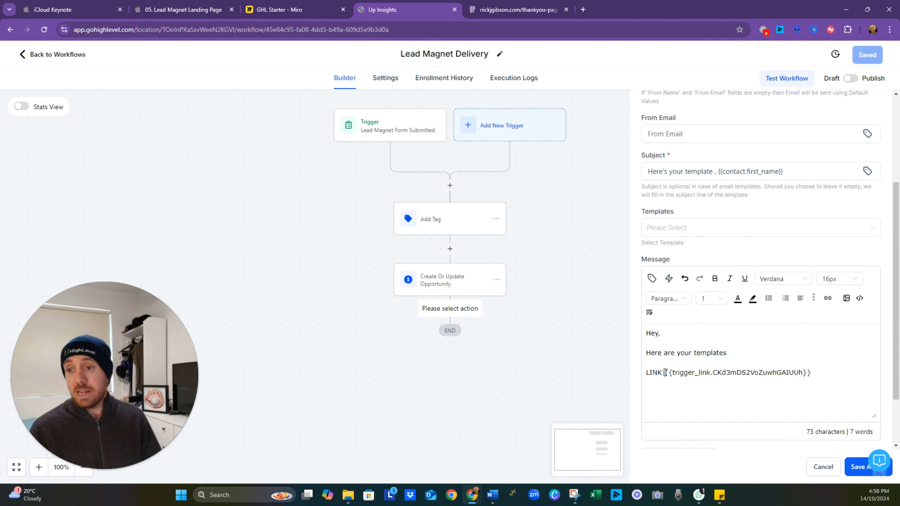
pyautogui.moveTo(665, 372); pyautogui.dragTo(824, 371)
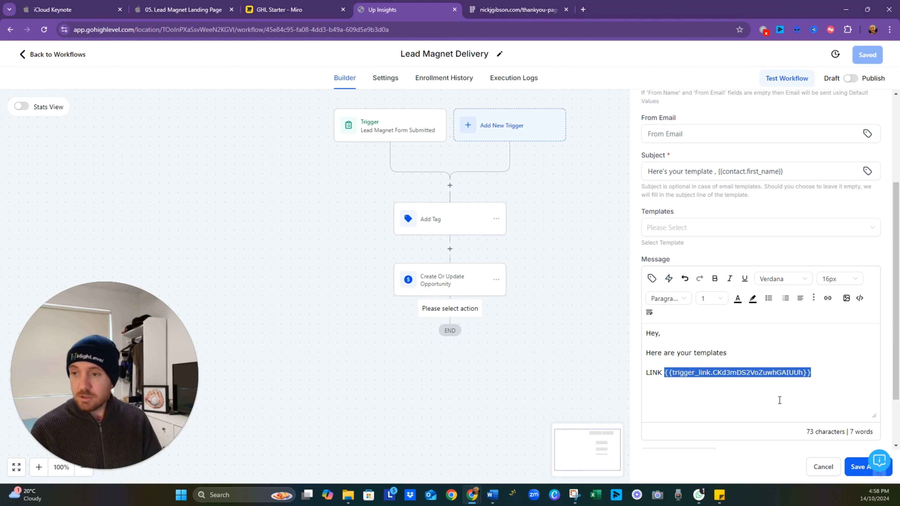
pyautogui.rightClick(733, 369)
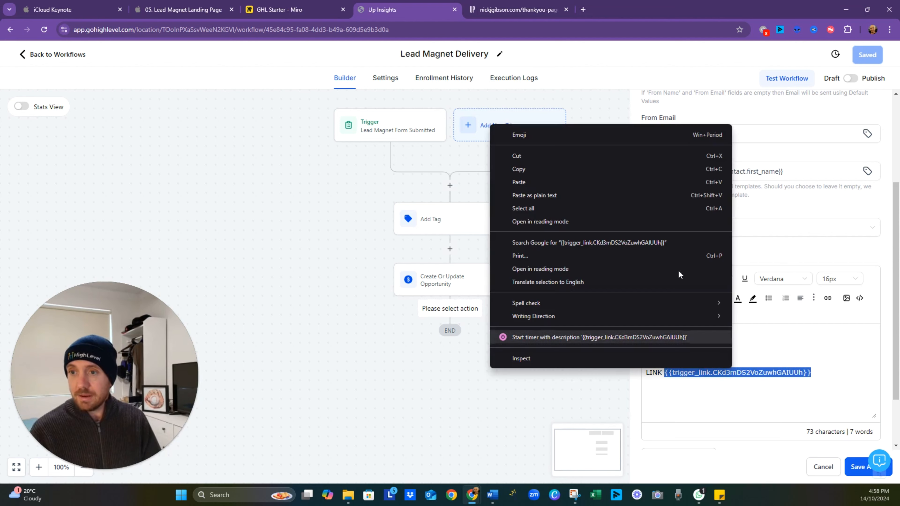
pyautogui.click(567, 158)
# - Embed the copied trigger link code as the URL of the word "LINK", set to open in a new window
pyautogui.moveTo(667, 371); pyautogui.dragTo(644, 374)
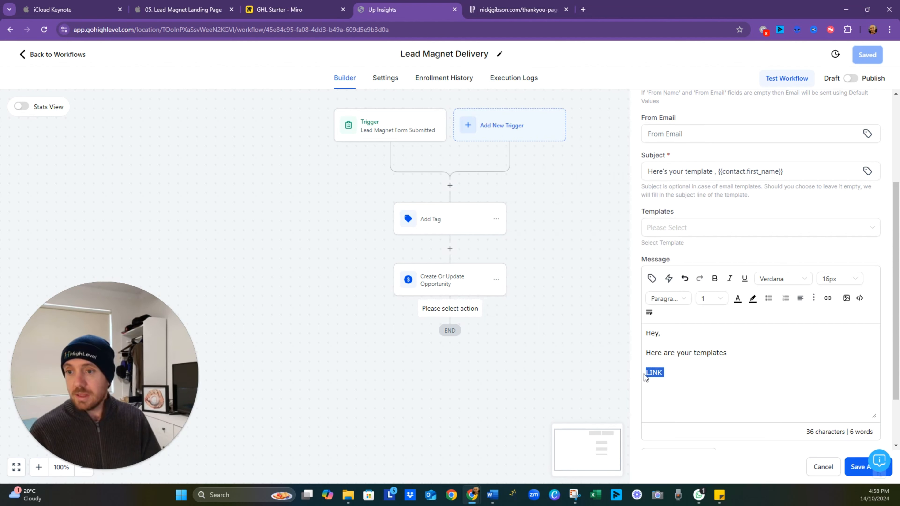
pyautogui.click(830, 299)
pyautogui.click(387, 223)
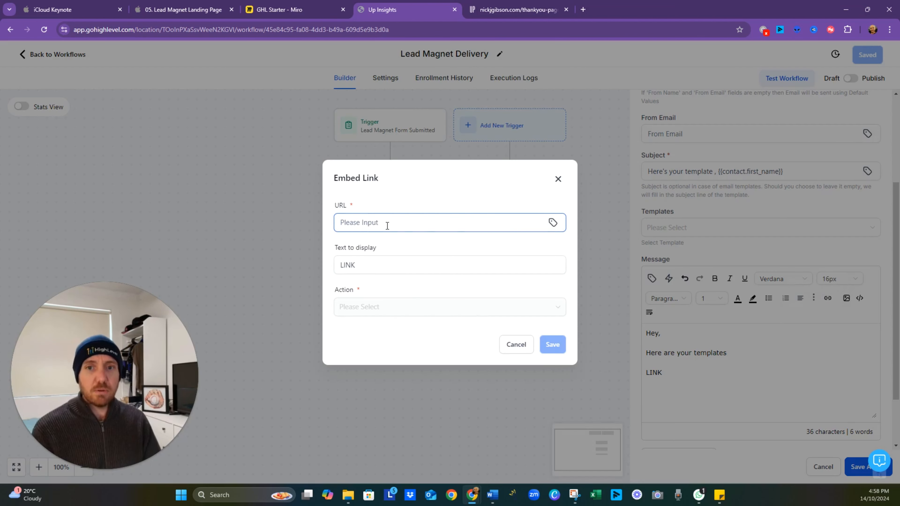
pyautogui.hotkey('ctrl', 'v')
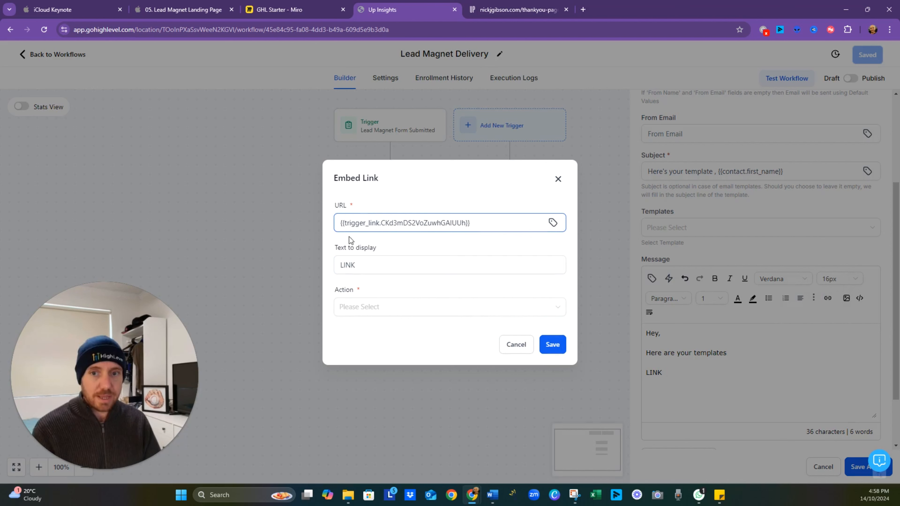
pyautogui.click(381, 307)
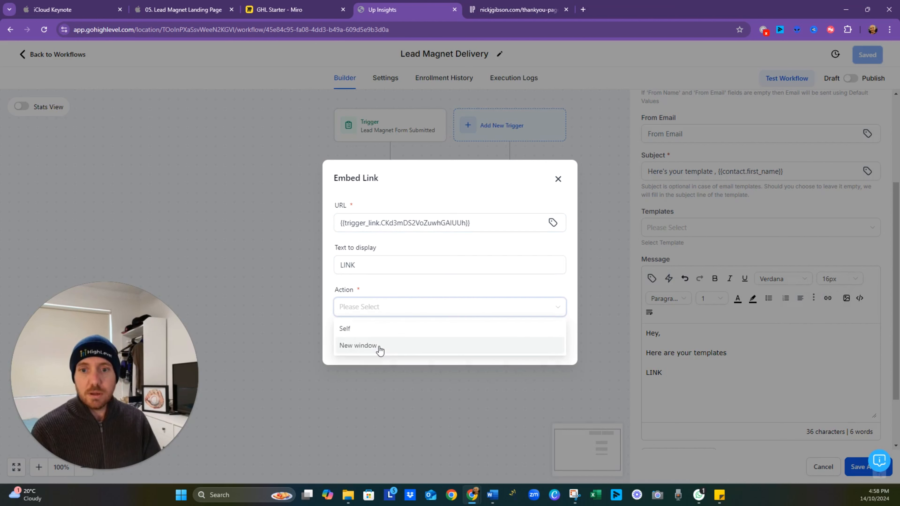
pyautogui.click(379, 347)
pyautogui.click(552, 345)
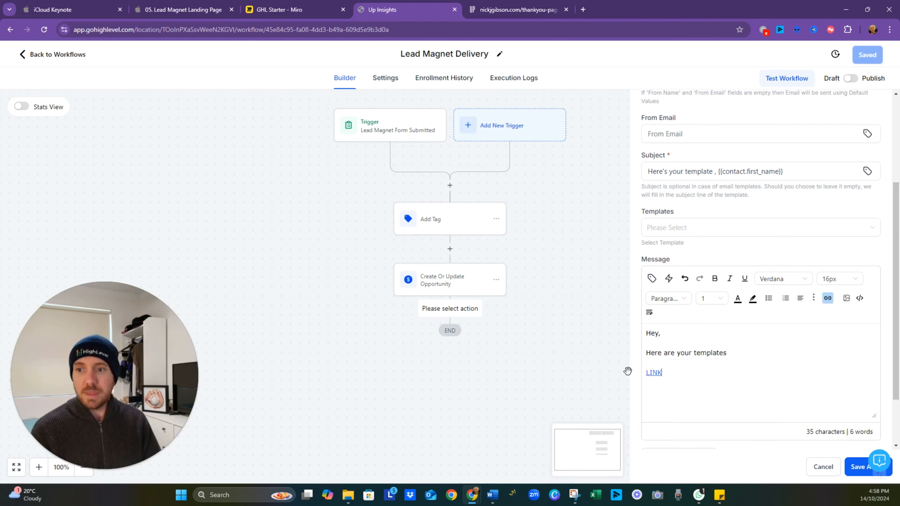
# - Replace the linked text "LINK" in the message with "Templates"
pyautogui.moveTo(662, 372); pyautogui.dragTo(646, 373)
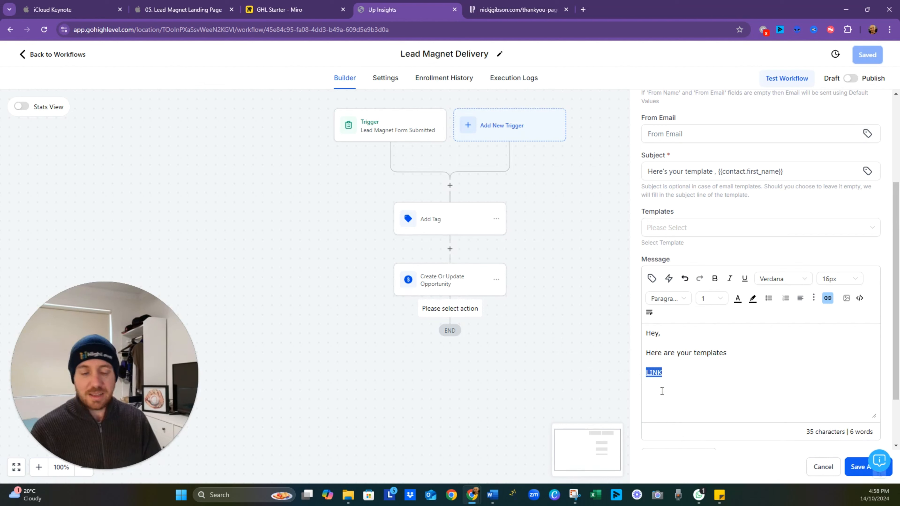
pyautogui.write('I')
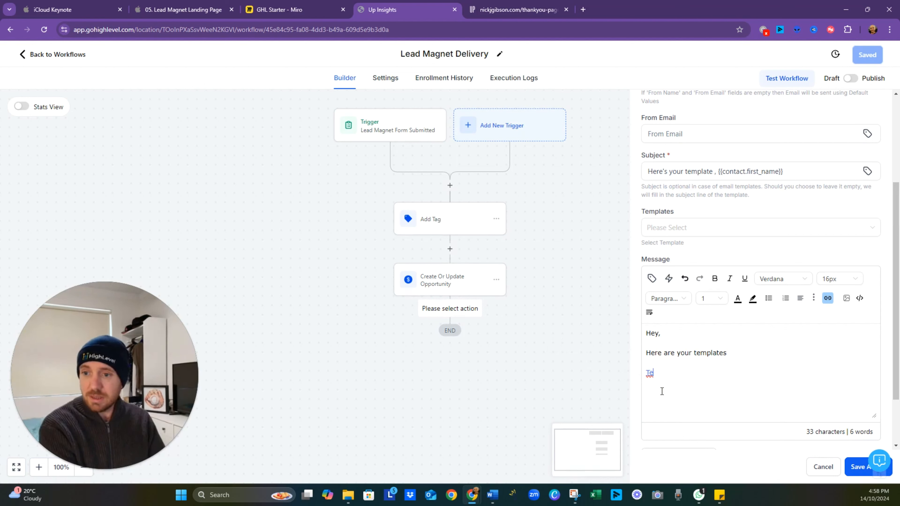
pyautogui.write('emplastes')
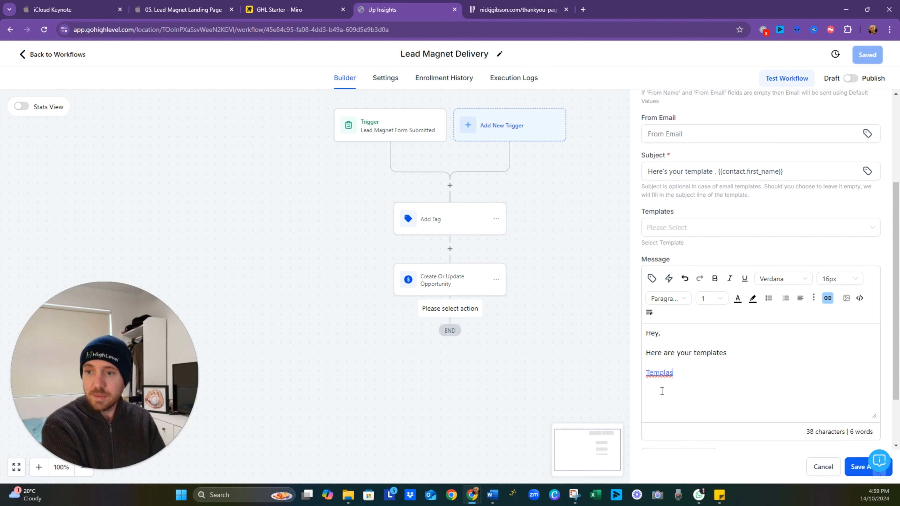
pyautogui.press('BackSpace')
pyautogui.press('BackSpace')
pyautogui.press('BackSpace')
pyautogui.press('BackSpace')
pyautogui.write('tes')
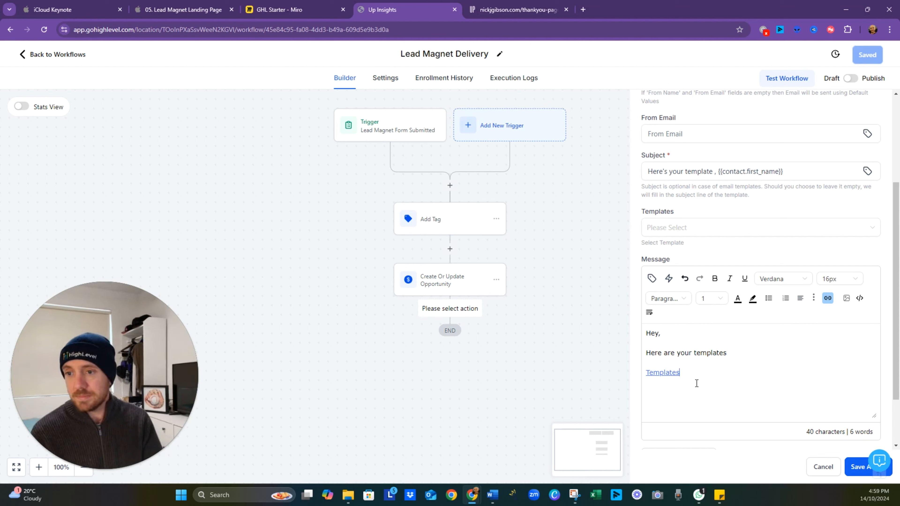
# - Sign off the message with "Thanks" and the sender's first name, and save the email action and the workflow
pyautogui.press('Return')
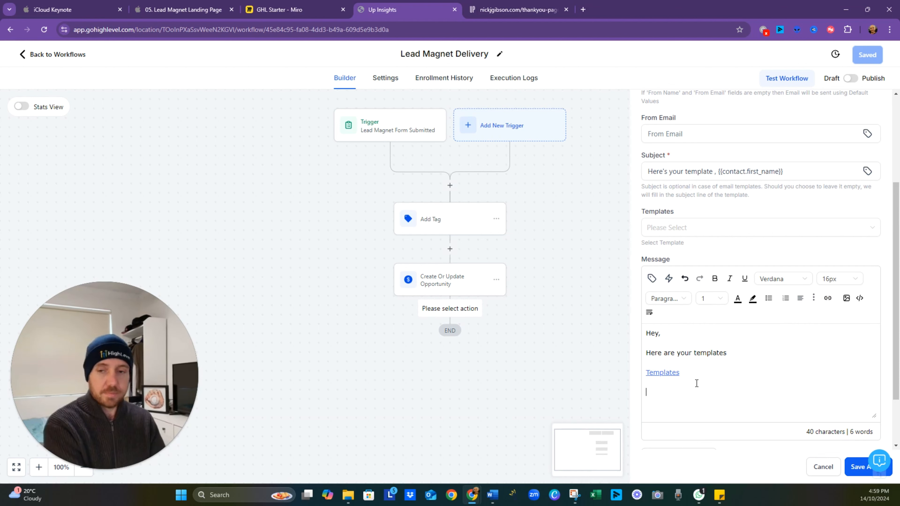
pyautogui.write('Thanks ')
pyautogui.write('Nick')
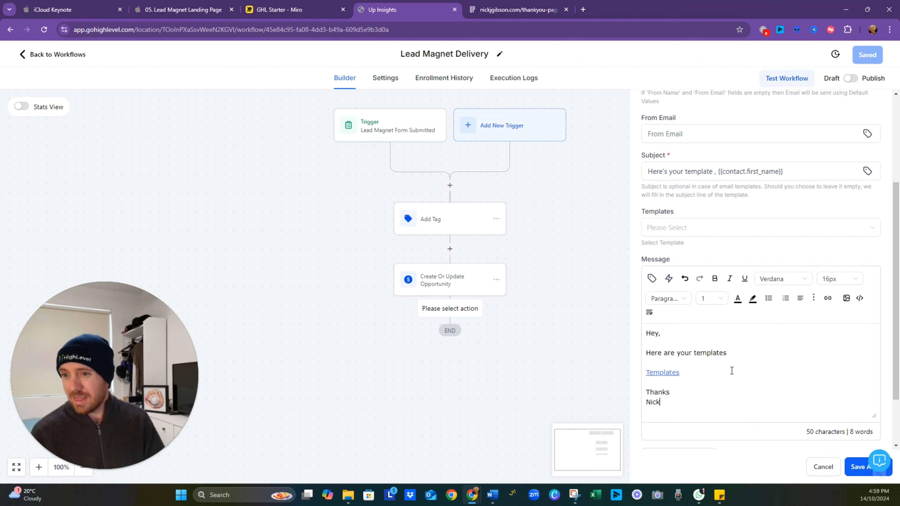
pyautogui.click(862, 469)
pyautogui.click(873, 59)
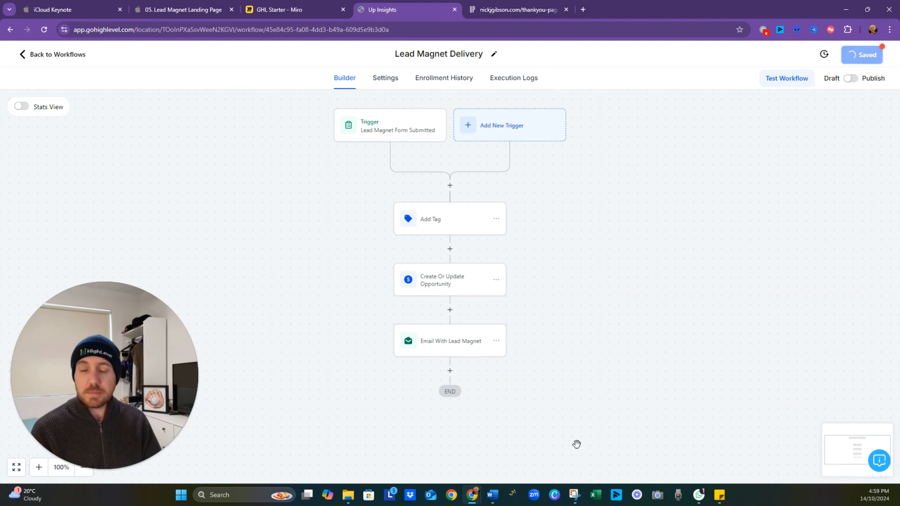
# - Add a Send Internal Notification action after the Email With Lead Magnet step and set its notification type to Email
pyautogui.click(451, 371)
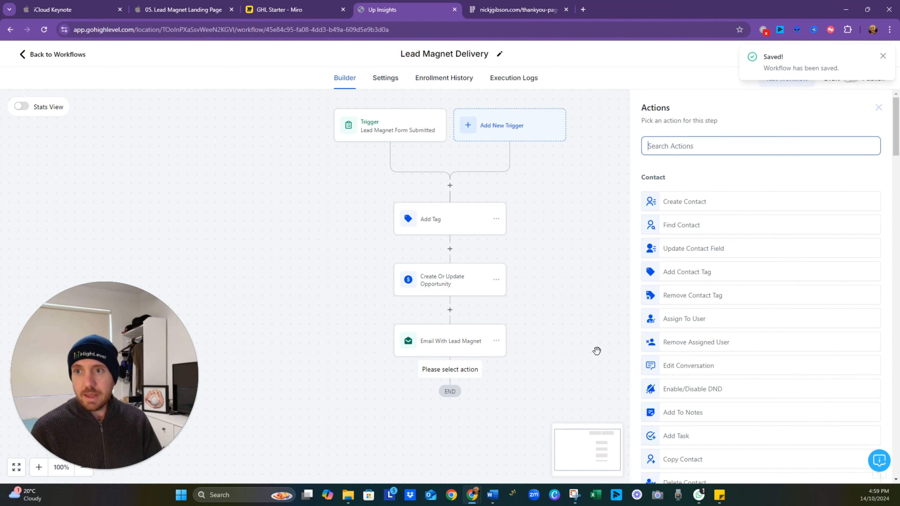
pyautogui.write('internal')
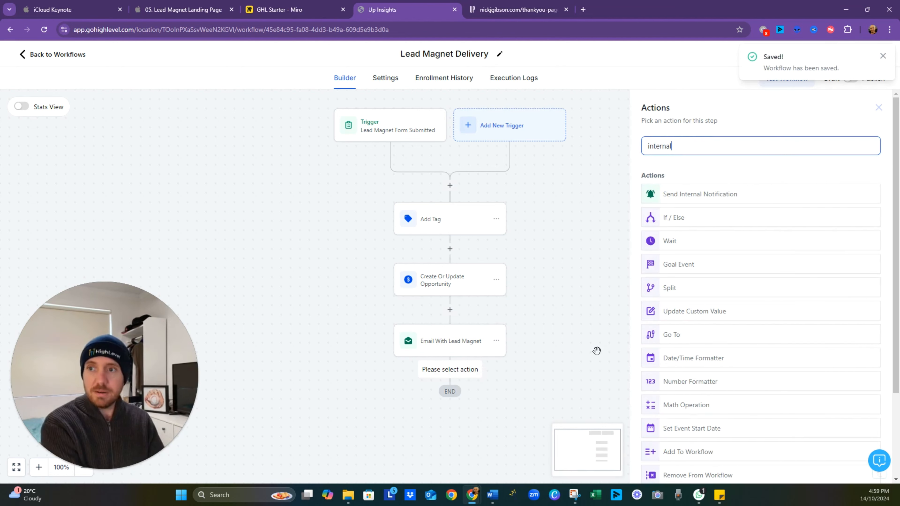
pyautogui.click(709, 195)
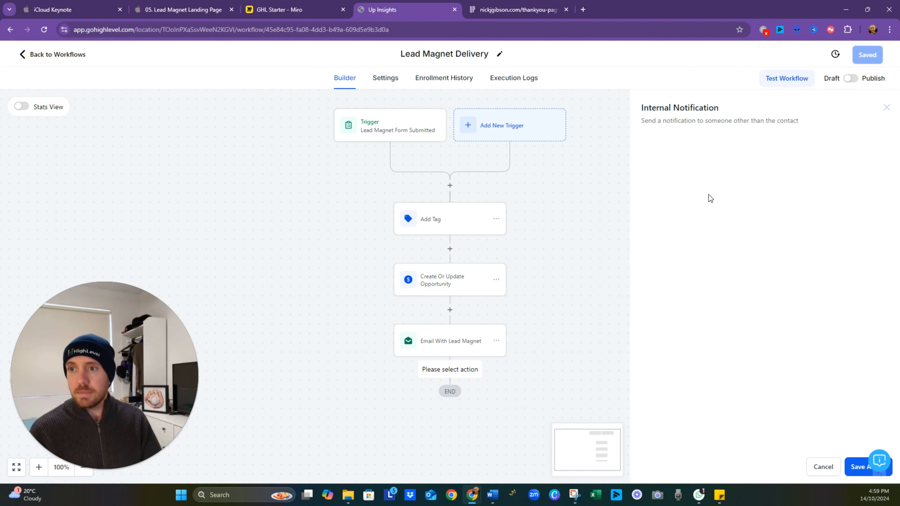
pyautogui.click(698, 208)
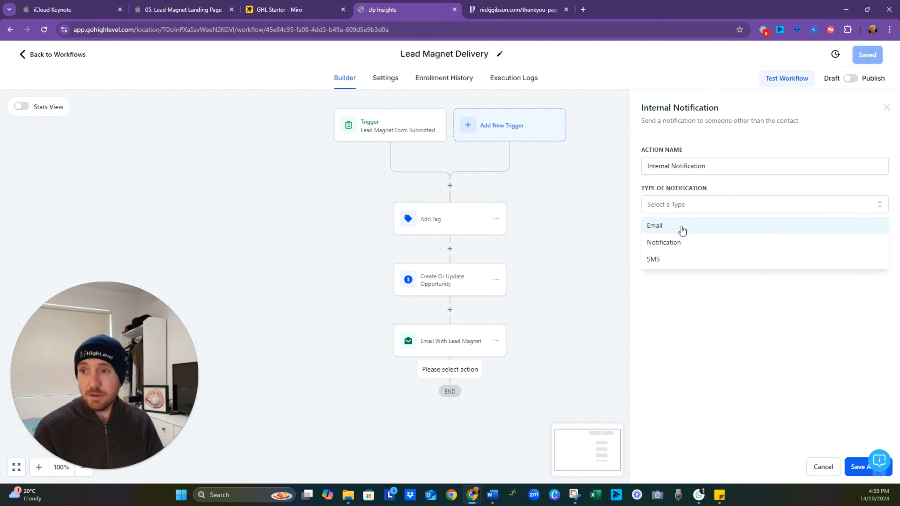
pyautogui.click(668, 233)
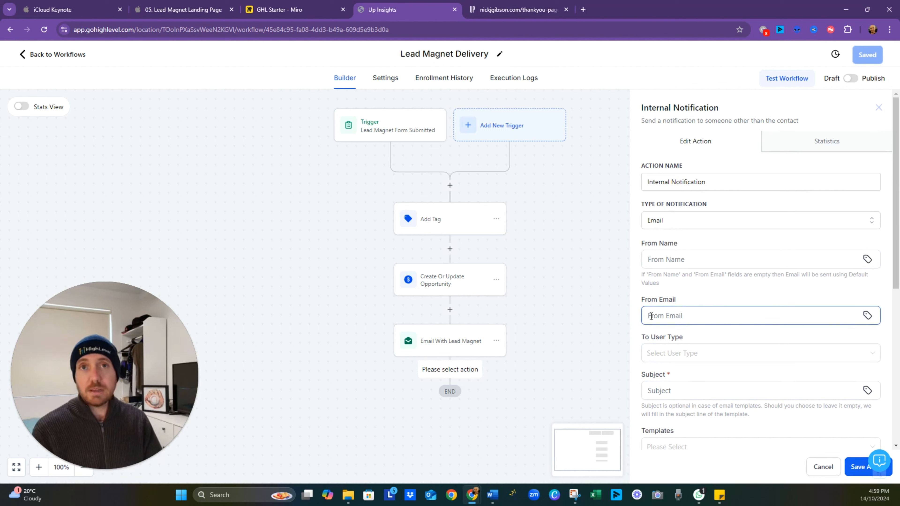
# - Address the internal notification to a Particular User and select the account owner as the recipient
pyautogui.click(683, 357)
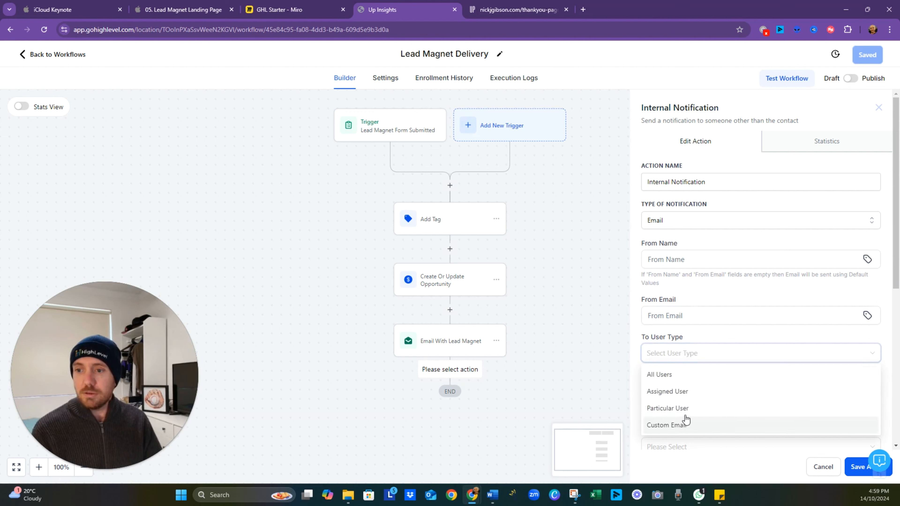
pyautogui.click(669, 408)
pyautogui.click(689, 394)
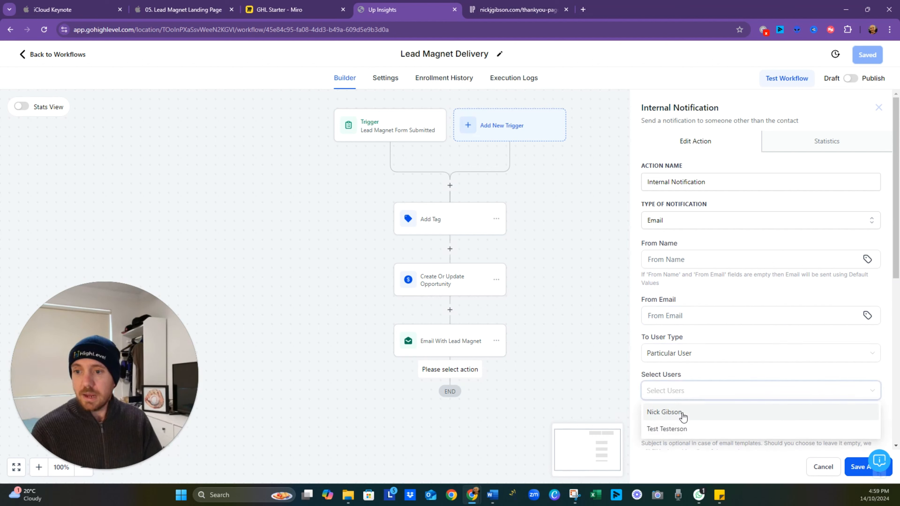
pyautogui.click(681, 415)
pyautogui.click(736, 368)
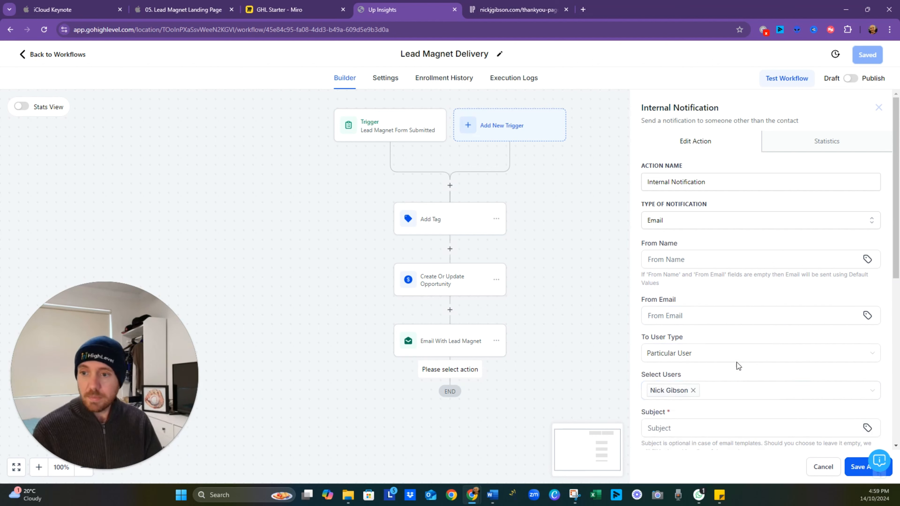
# - Insert the contact's full name custom value {{contact.name}} at the start of the notification's subject
pyautogui.scroll(-3, 738, 362)
pyautogui.click(706, 341)
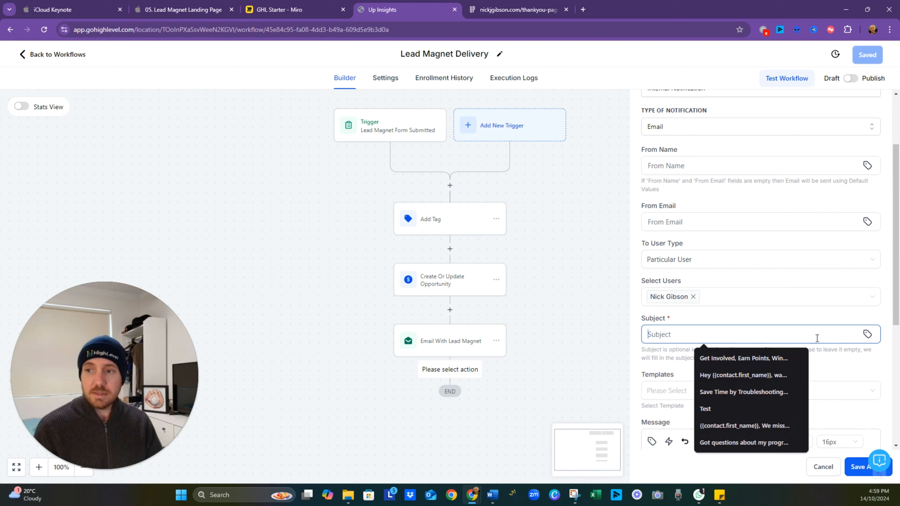
pyautogui.click(868, 334)
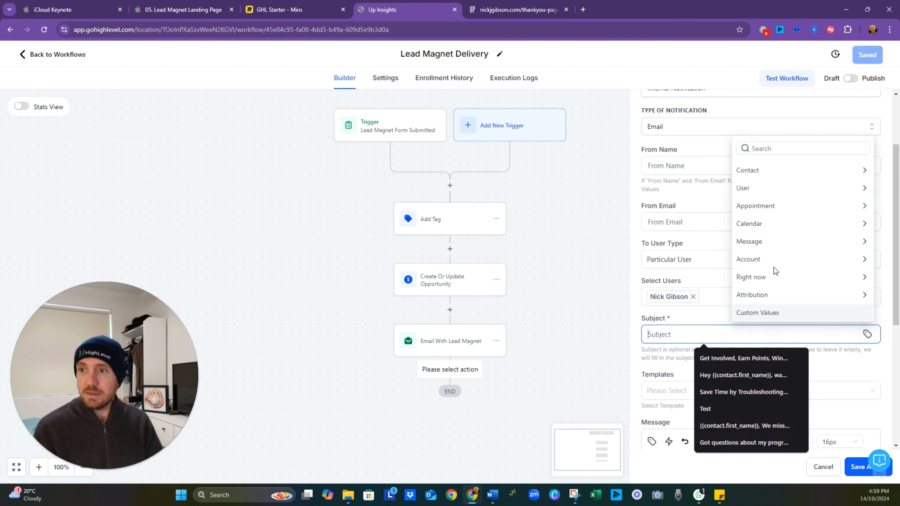
pyautogui.click(766, 170)
pyautogui.click(757, 134)
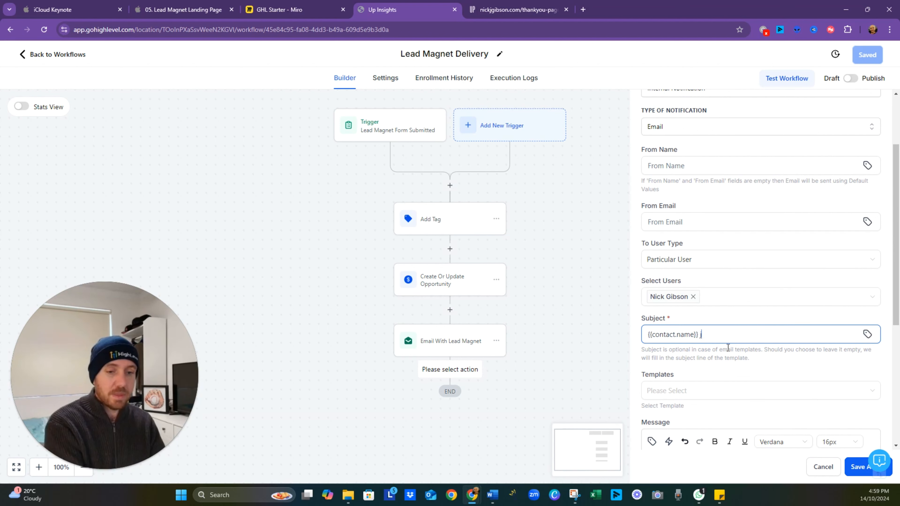
# - Complete the notification's subject after the contact name with "just requested the Zapier Templates"
pyautogui.write('just d')
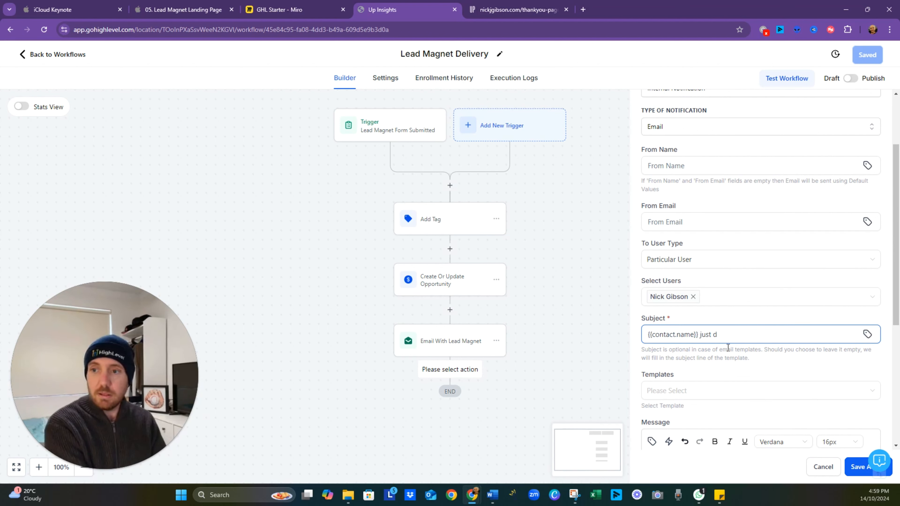
pyautogui.write('pwp')
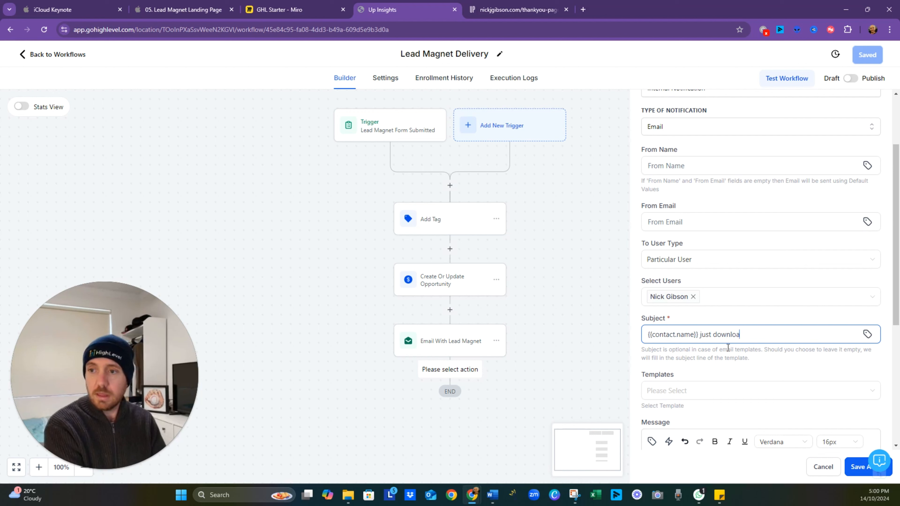
pyautogui.press('BackSpace')
pyautogui.press('BackSpace')
pyautogui.press('BackSpace')
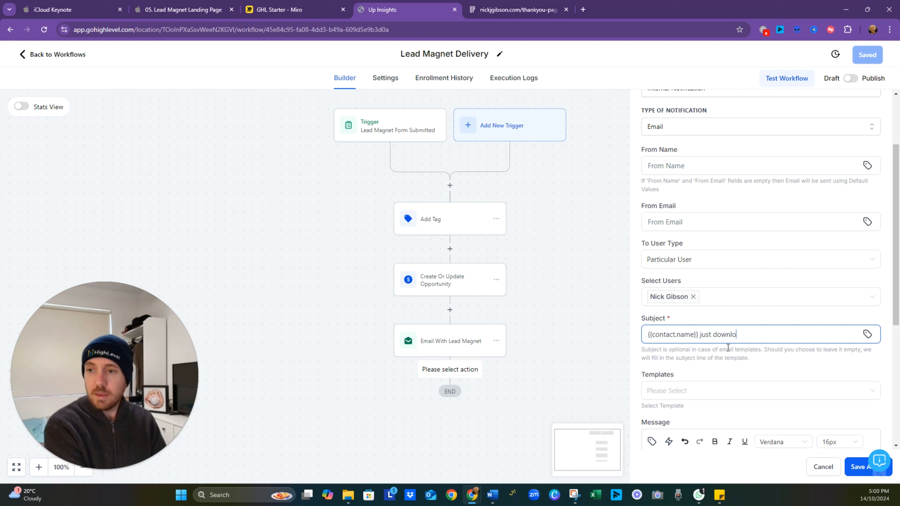
pyautogui.press('BackSpace')
pyautogui.press('BackSpace')
pyautogui.press('BackSpace')
pyautogui.press('BackSpace')
pyautogui.press('BackSpace')
pyautogui.write('requ')
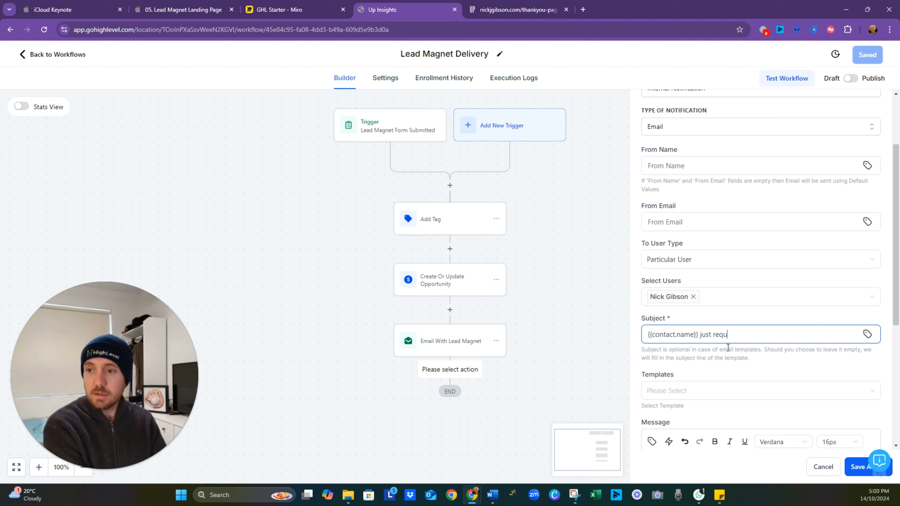
pyautogui.write('ested th')
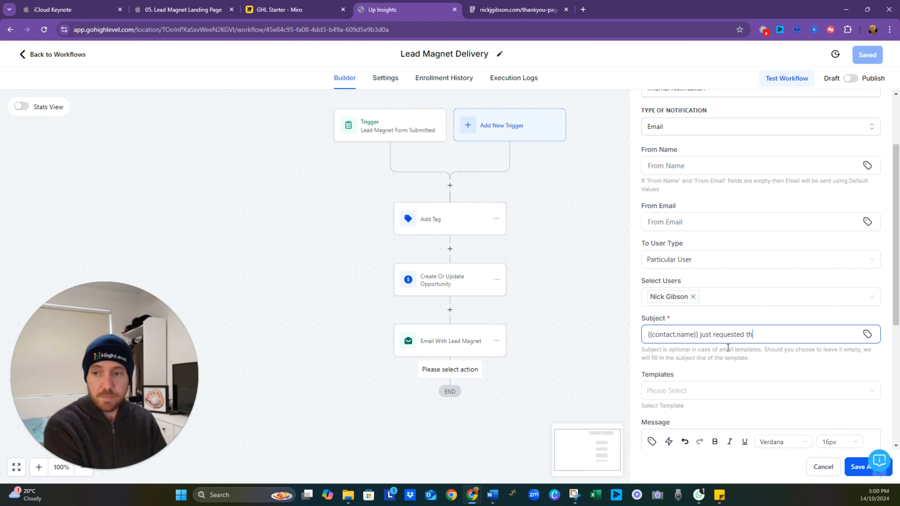
pyautogui.write('e A')
pyautogui.press('BackSpace')
pyautogui.write('Zapier')
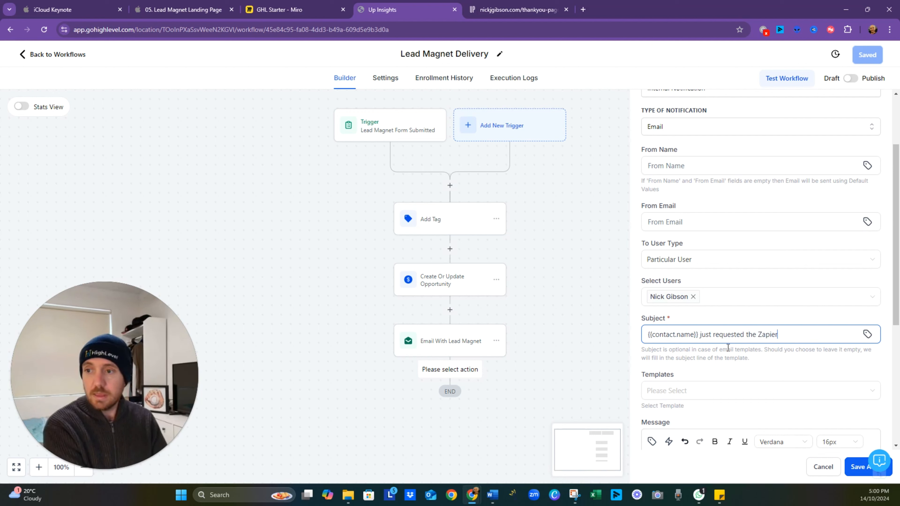
pyautogui.write(' Templates')
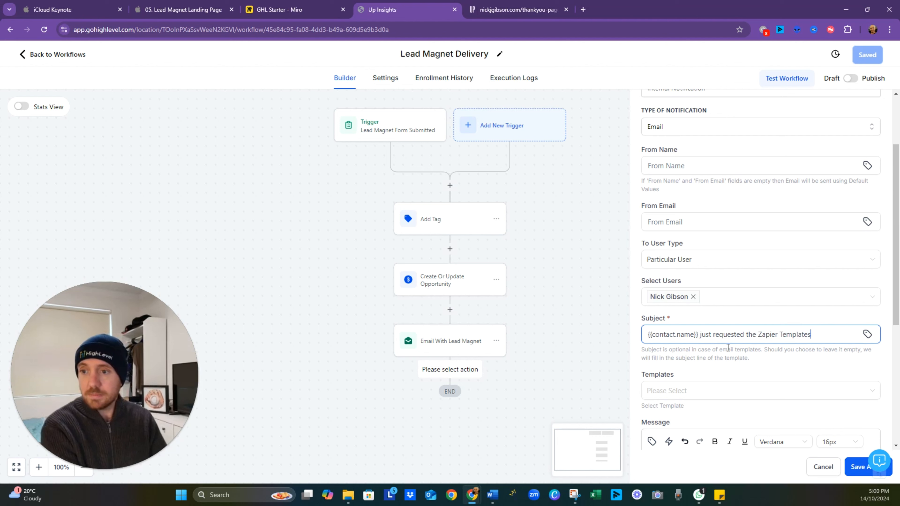
# - Copy the whole subject text into the notification's message body and try to save the action
pyautogui.scroll(-5, 680, 344)
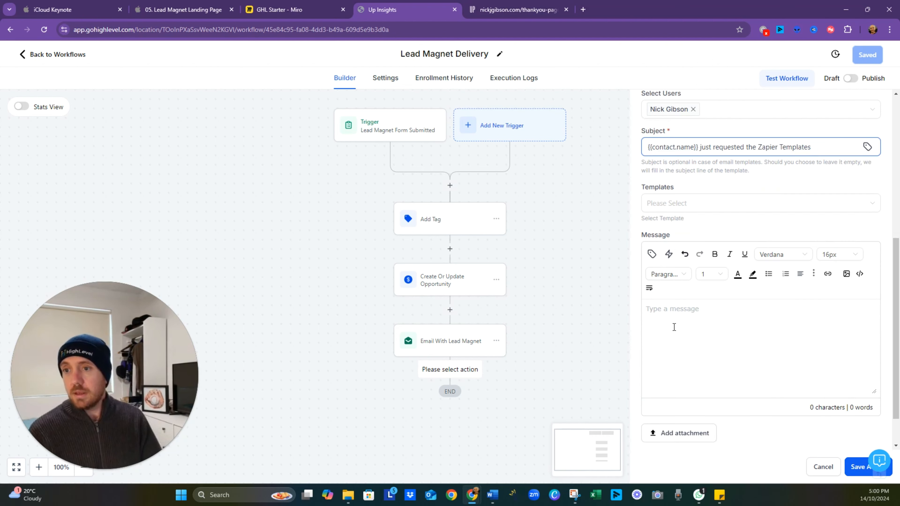
pyautogui.click(675, 330)
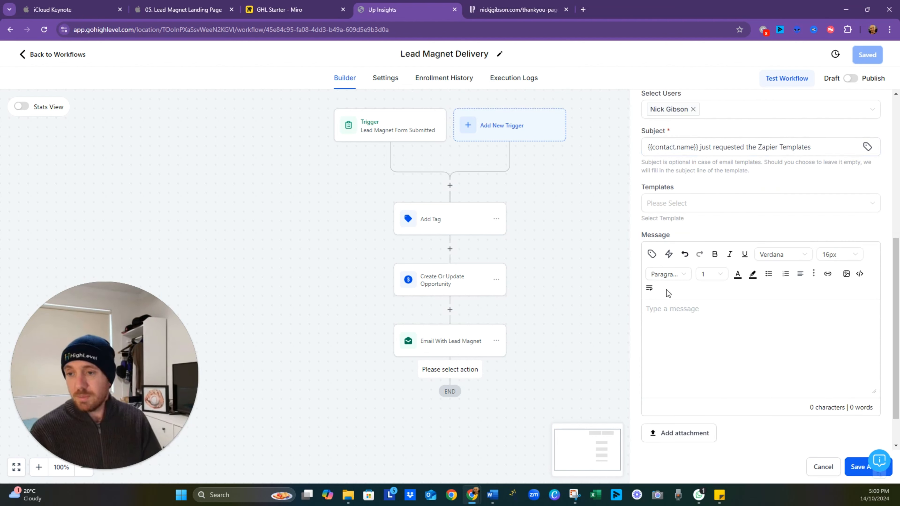
pyautogui.click(652, 255)
pyautogui.click(780, 411)
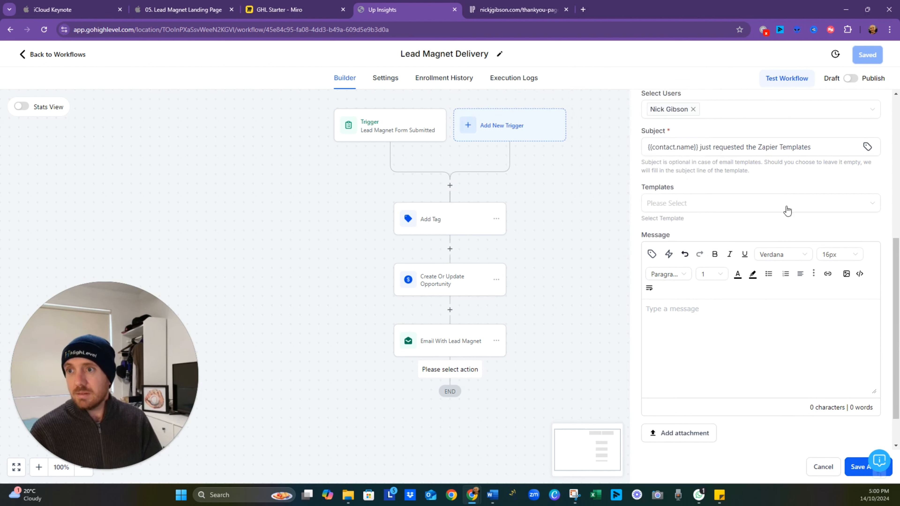
pyautogui.click(819, 147)
pyautogui.hotkey('ctrl', 'a')
pyautogui.hotkey('ctrl', 'c')
pyautogui.click(676, 345)
pyautogui.hotkey('ctrl', 'v')
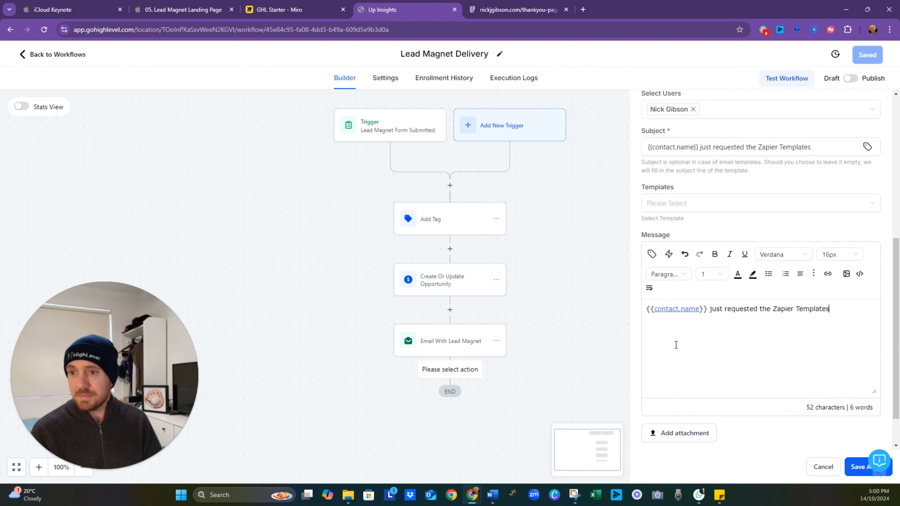
pyautogui.click(857, 474)
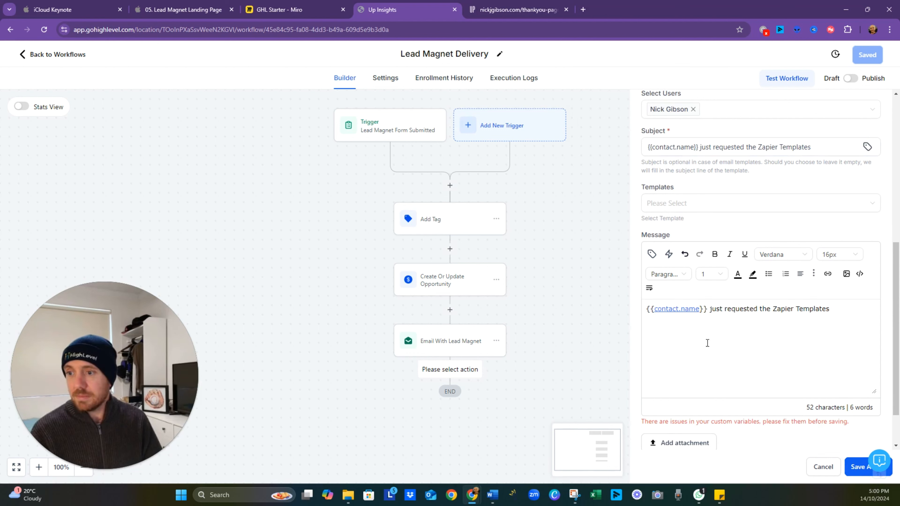
# - Remove the embedded link from {{contact.name}} in the notification message, keeping it as plain text
pyautogui.moveTo(708, 310); pyautogui.dragTo(640, 312)
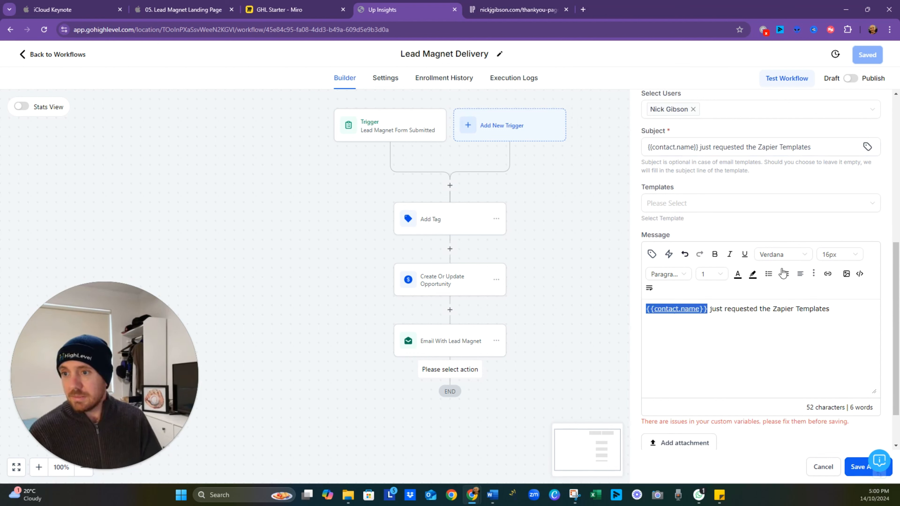
pyautogui.click(828, 274)
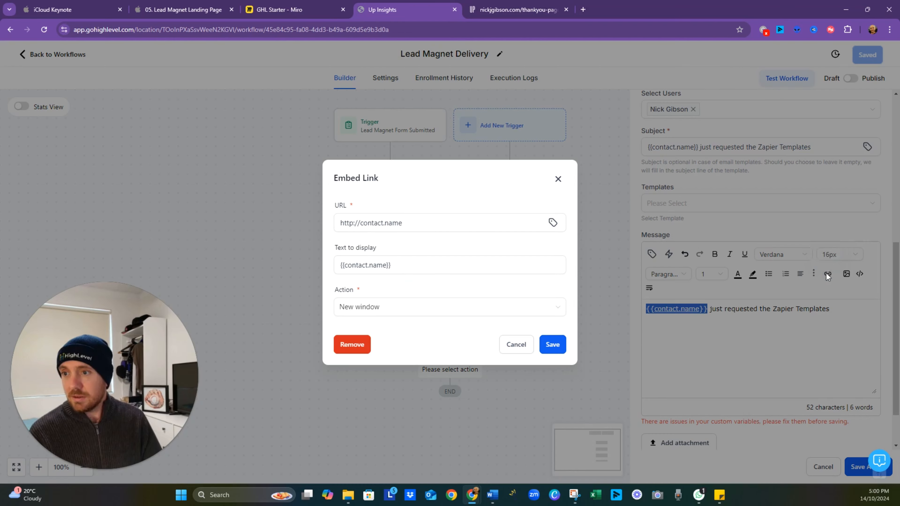
pyautogui.click(444, 272)
pyautogui.moveTo(425, 225); pyautogui.dragTo(267, 229)
pyautogui.press('BackSpace')
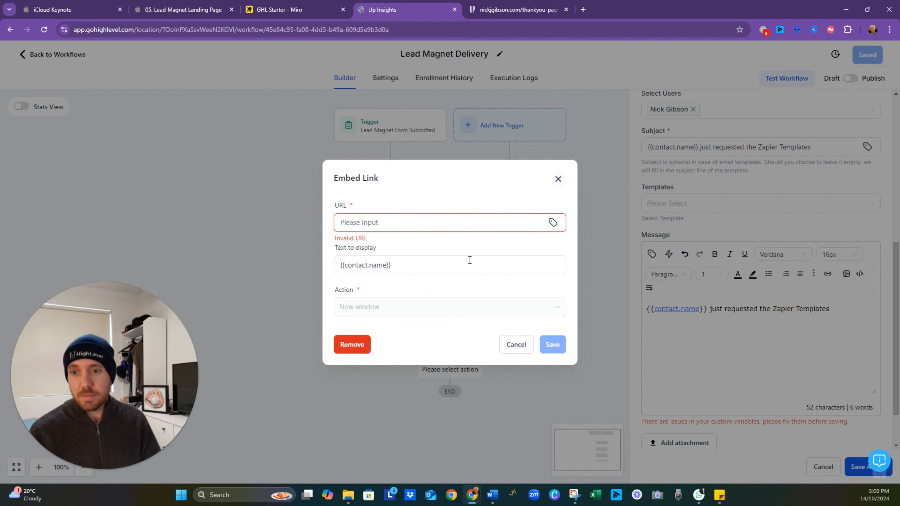
pyautogui.click(354, 345)
pyautogui.click(734, 373)
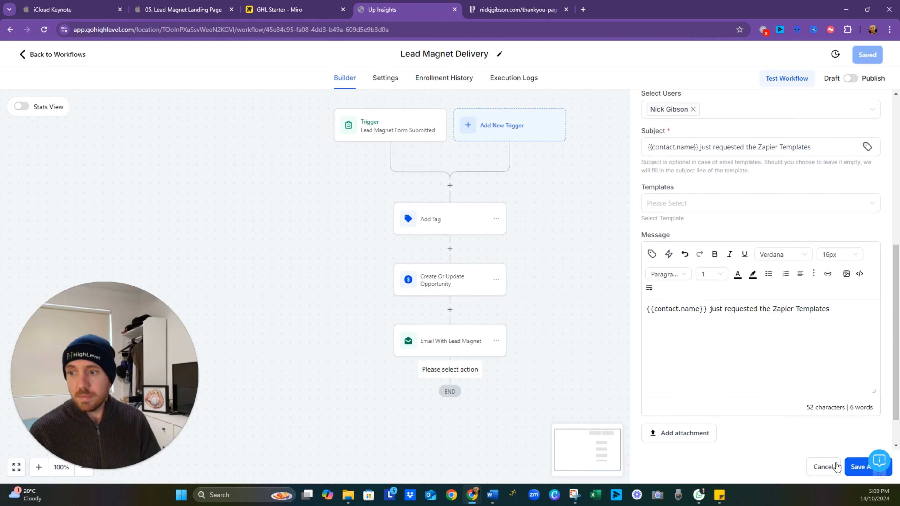
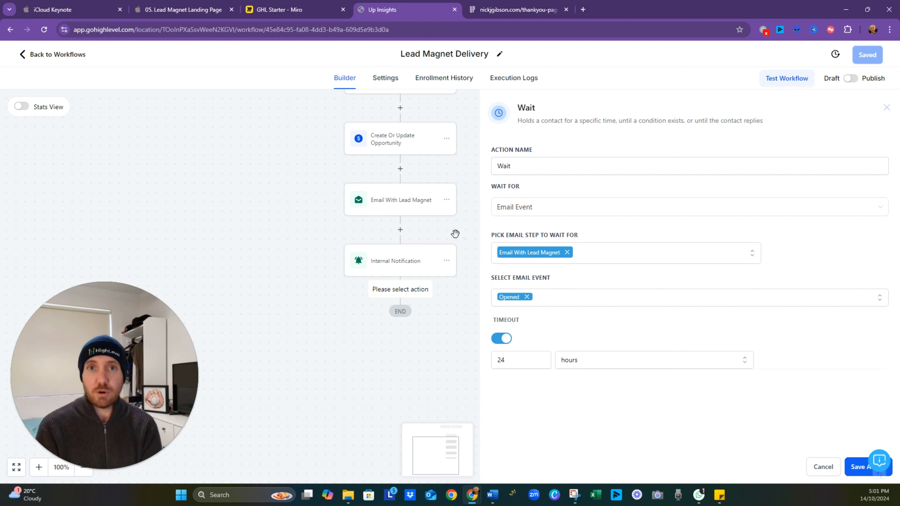
# - Save the Wait action and paste a copy of the Email With Lead Magnet action under its Time Out branch
pyautogui.click(858, 467)
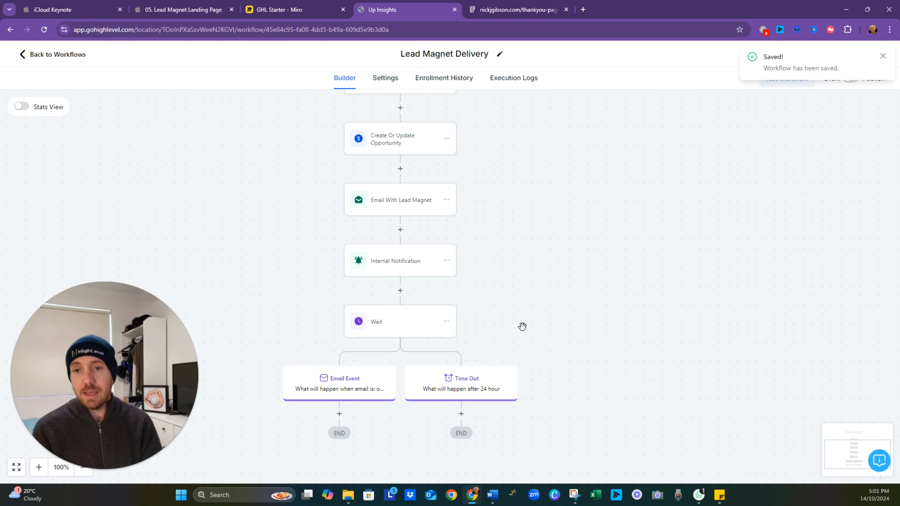
pyautogui.moveTo(522, 325); pyautogui.dragTo(541, 262)
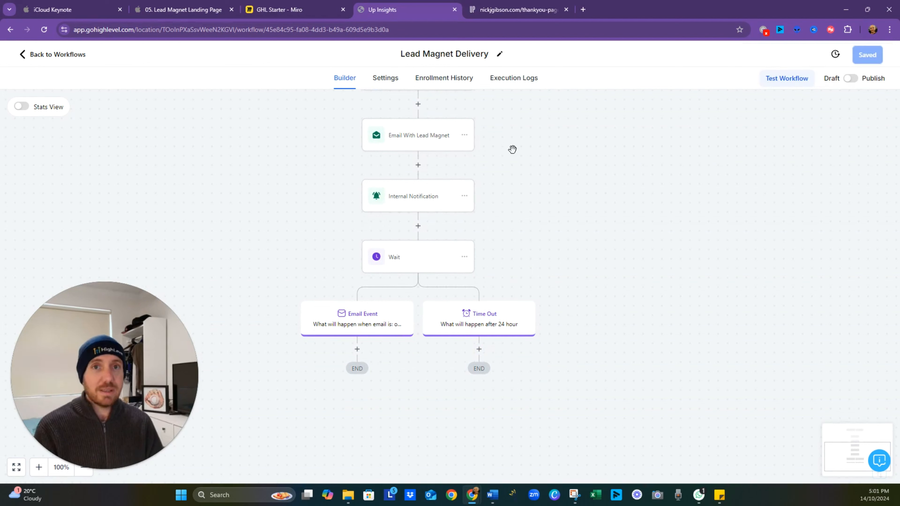
pyautogui.click(465, 135)
pyautogui.moveTo(499, 172)
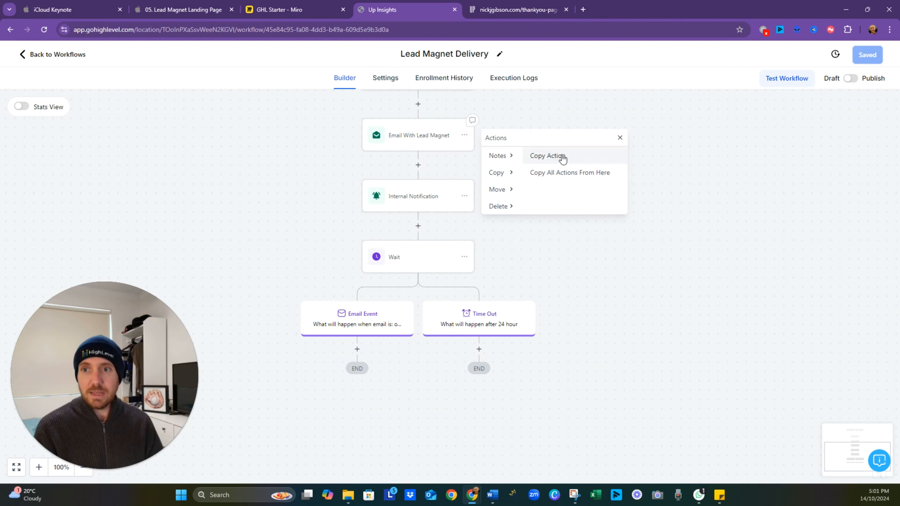
pyautogui.click(560, 156)
pyautogui.click(479, 348)
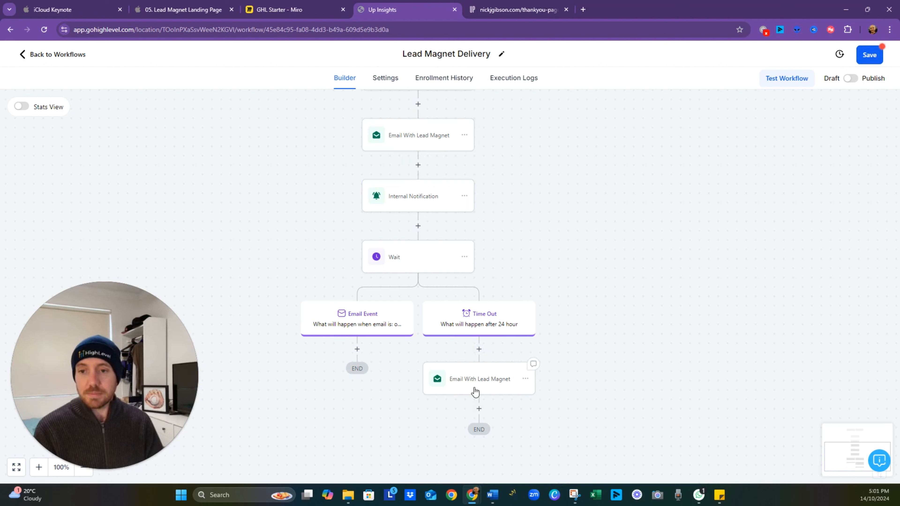
# - Replace the copied email's subject text before {{contact.first_name}} with "Zap it up", keeping the comma, and save the action and workflow
pyautogui.click(483, 388)
pyautogui.click(779, 312)
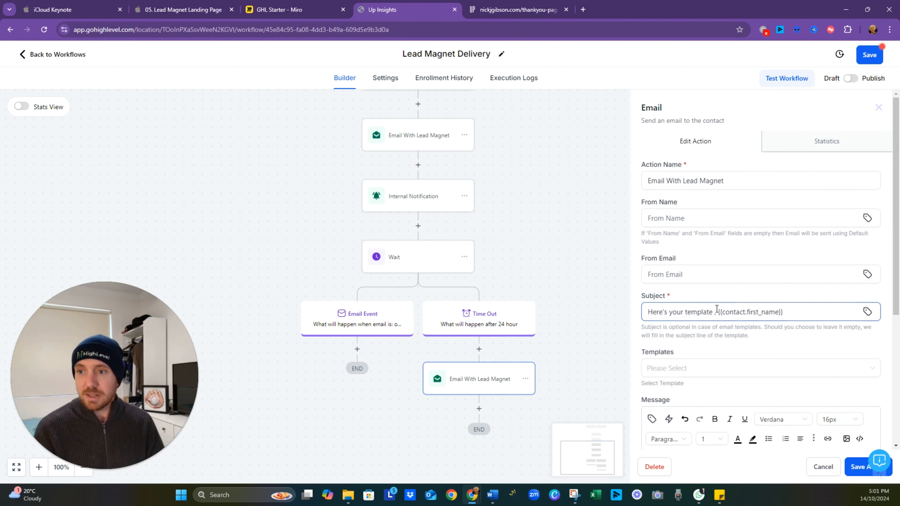
pyautogui.moveTo(714, 312); pyautogui.dragTo(610, 315)
pyautogui.write('Zap it')
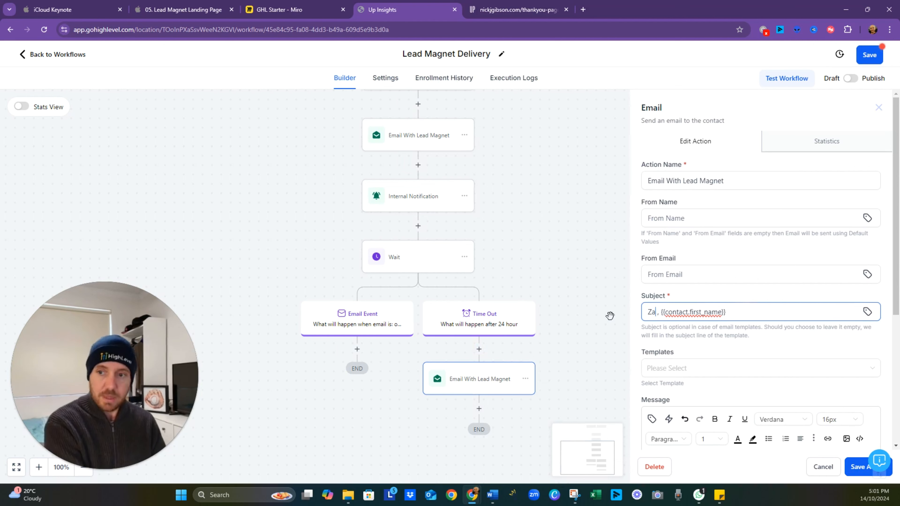
pyautogui.write(' up')
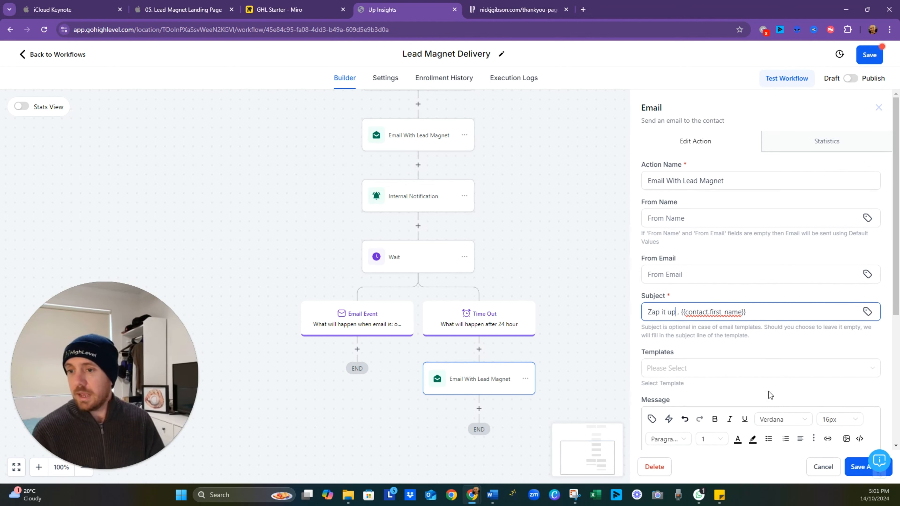
pyautogui.scroll(-4, 745, 400)
pyautogui.click(858, 468)
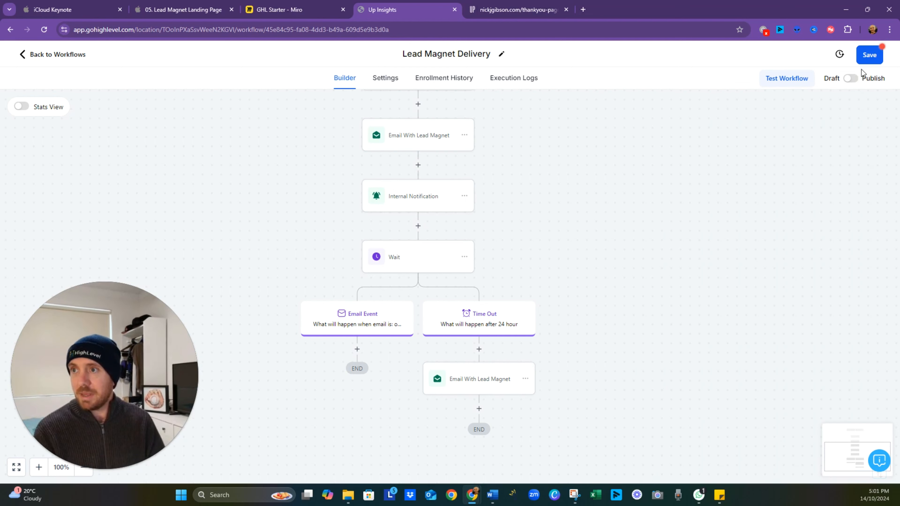
pyautogui.click(869, 56)
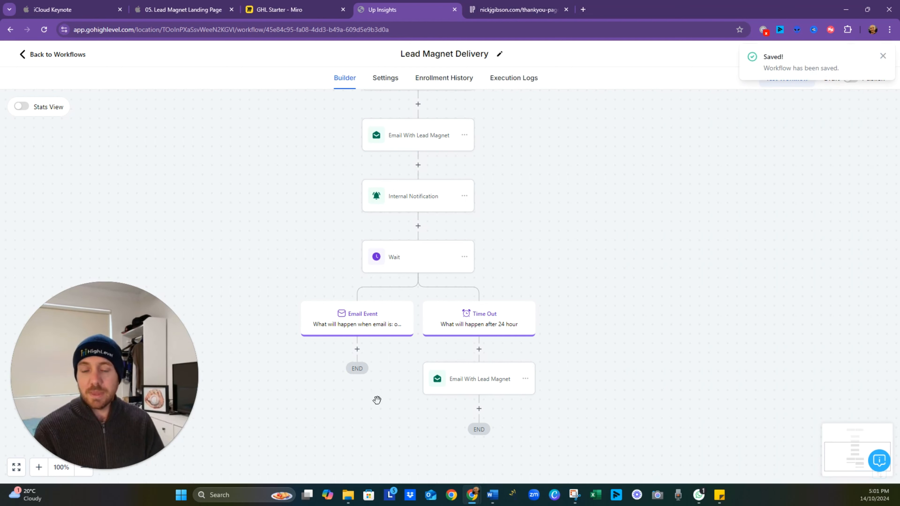
# - Add a Wait action after the copied email that waits for an Email Event on the Email With Lead Magnet step
pyautogui.click(479, 411)
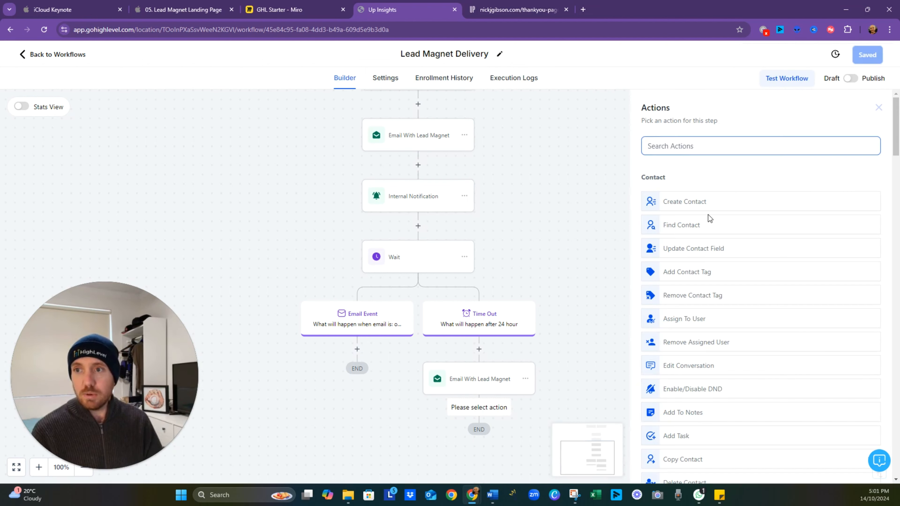
pyautogui.write('wa')
pyautogui.click(683, 198)
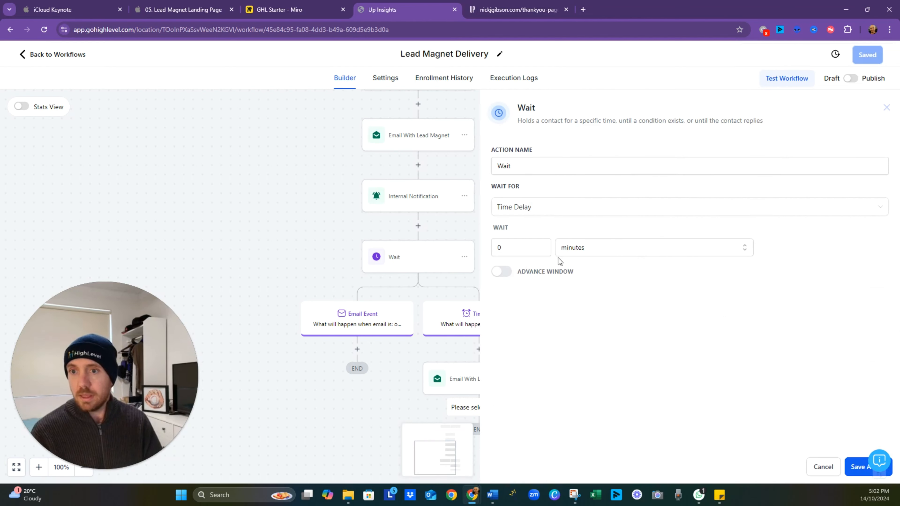
pyautogui.click(539, 213)
pyautogui.scroll(-5, 545, 278)
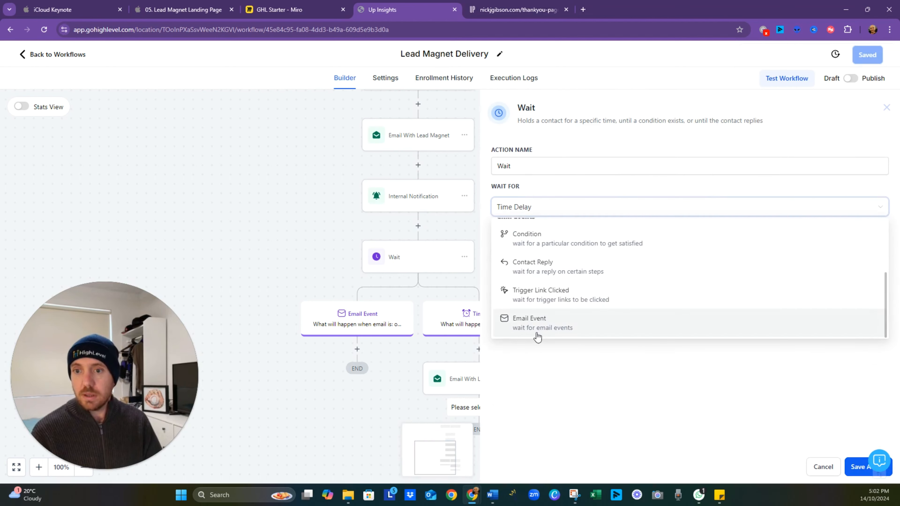
pyautogui.click(538, 332)
pyautogui.click(548, 258)
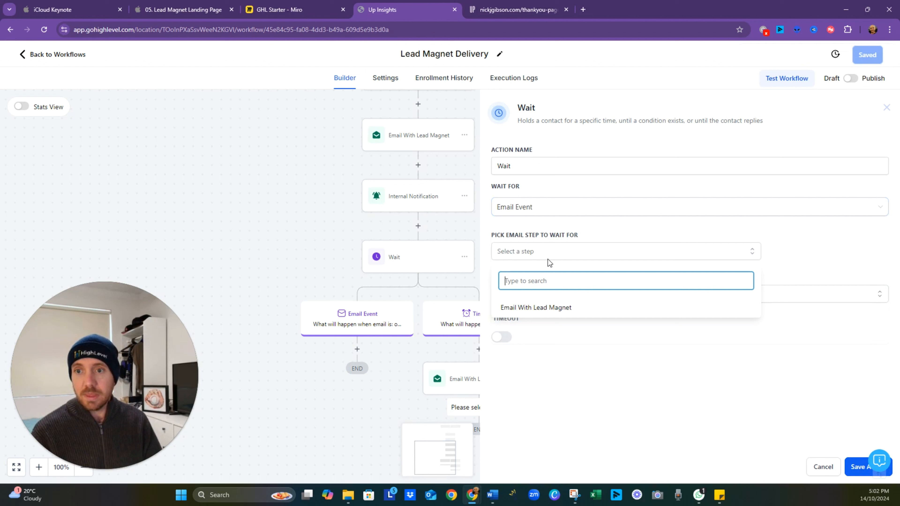
pyautogui.click(536, 312)
pyautogui.click(532, 366)
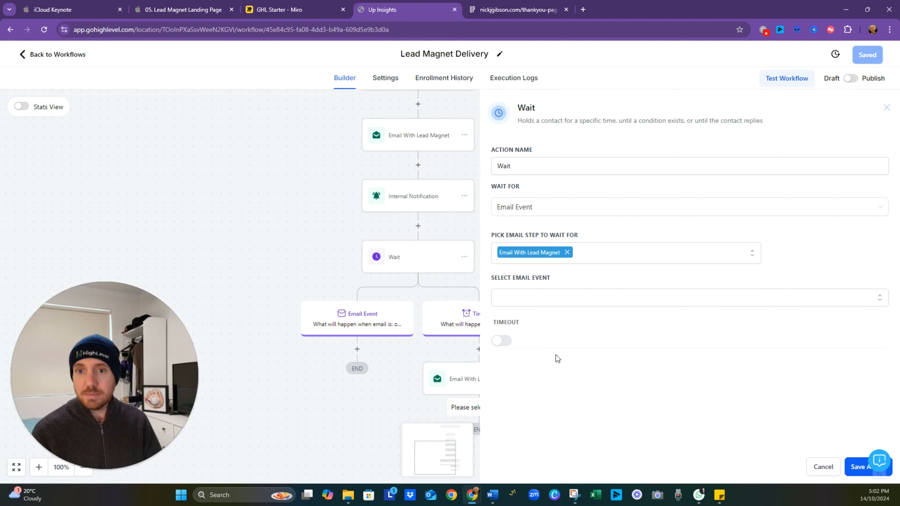
pyautogui.click(525, 300)
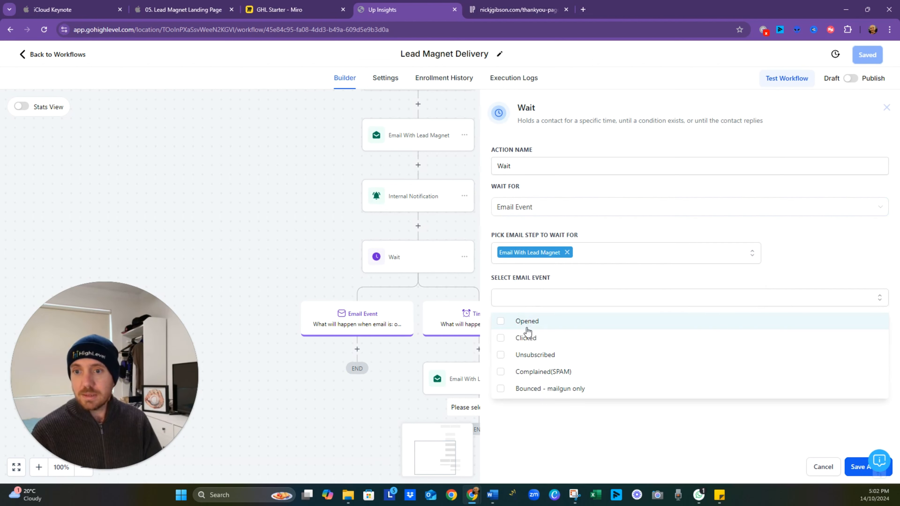
pyautogui.click(531, 329)
pyautogui.click(534, 374)
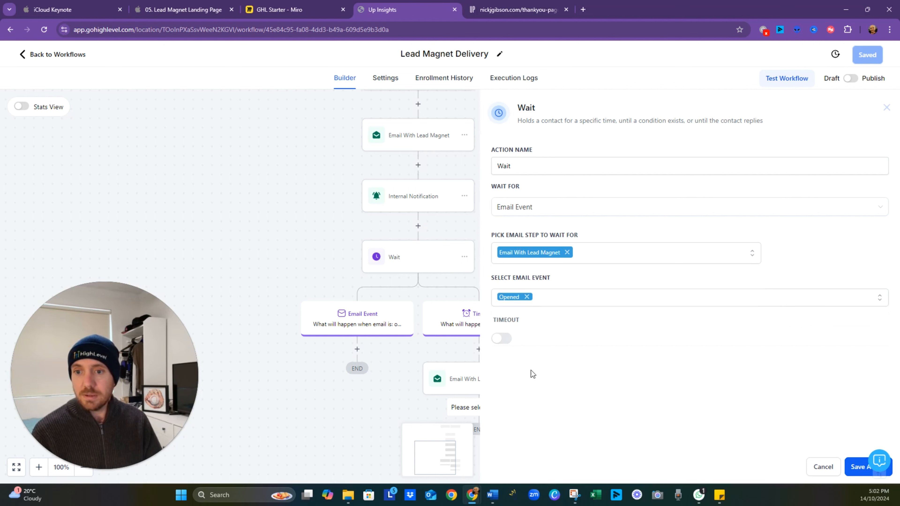
pyautogui.click(507, 344)
pyautogui.write('24')
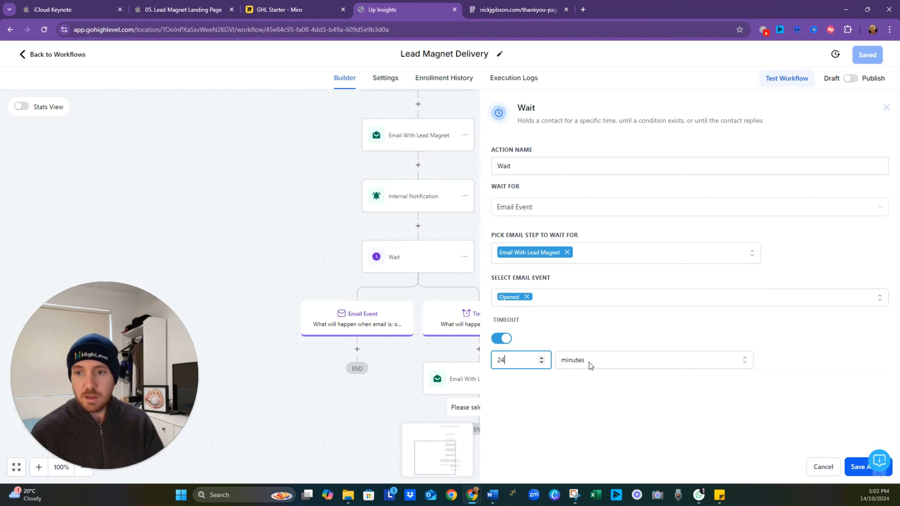
pyautogui.click(589, 363)
pyautogui.click(601, 400)
pyautogui.click(860, 472)
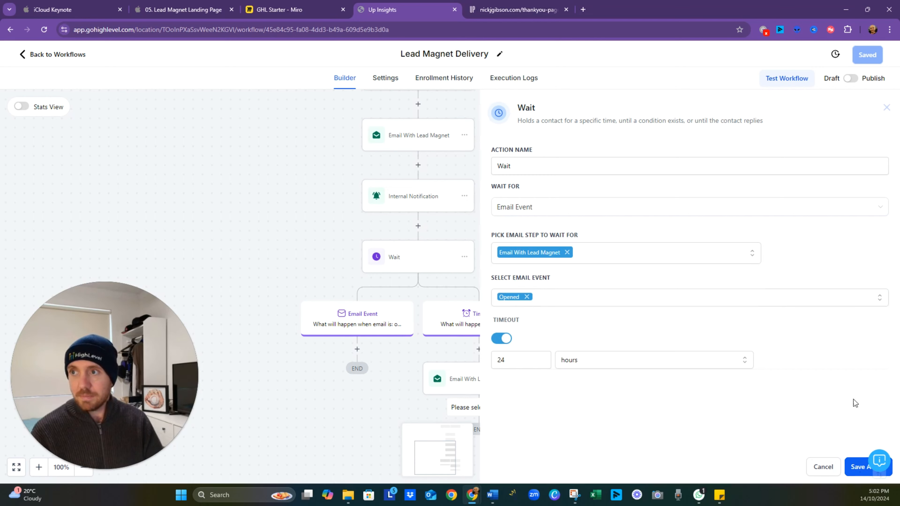
pyautogui.click(865, 57)
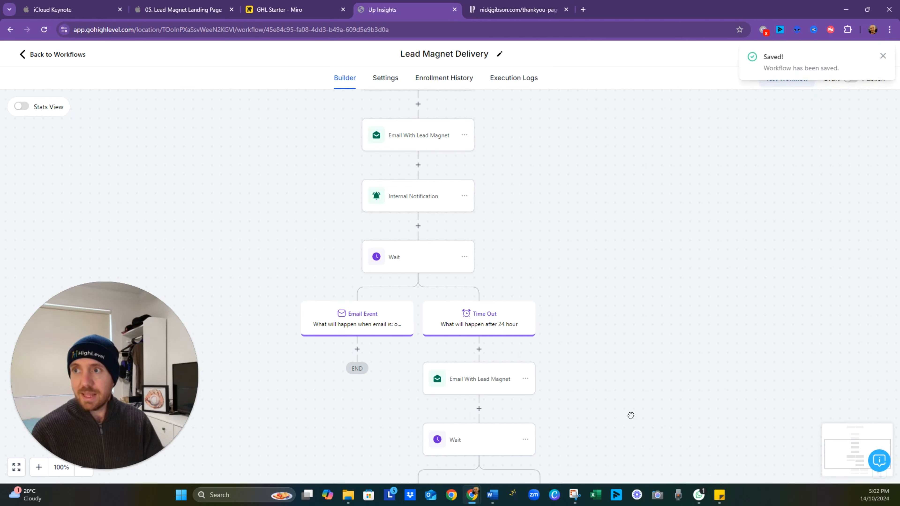
# - Rename the copied email action as "Email With Lead Magnet 2", save it, and check the email step selected in the Wait below it
pyautogui.moveTo(631, 416); pyautogui.dragTo(645, 334)
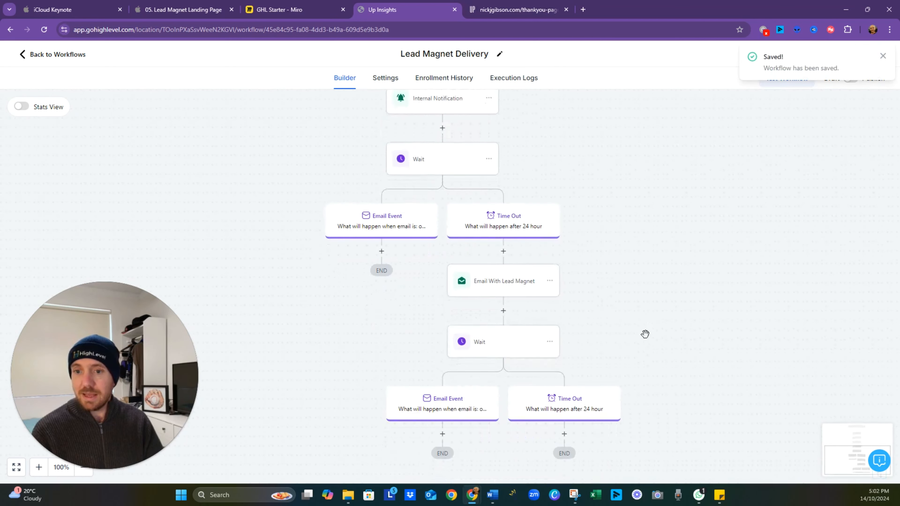
pyautogui.click(515, 285)
pyautogui.click(741, 184)
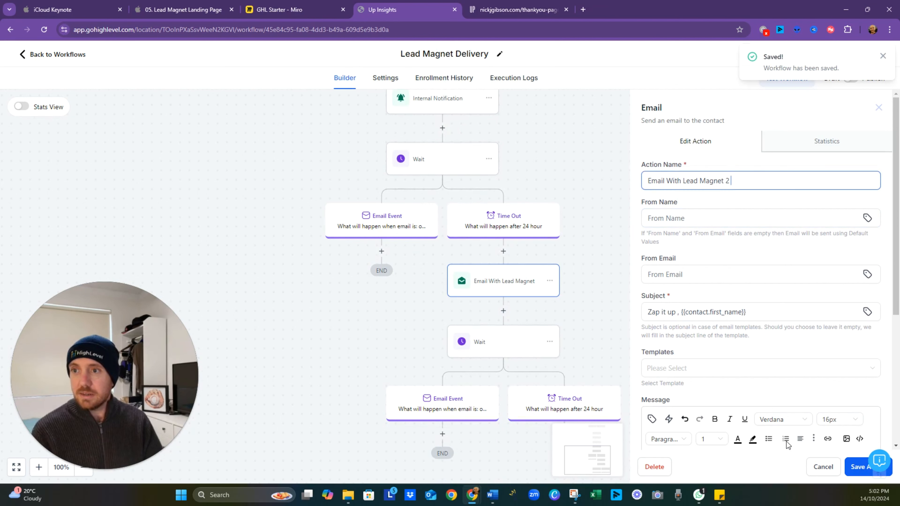
pyautogui.click(858, 467)
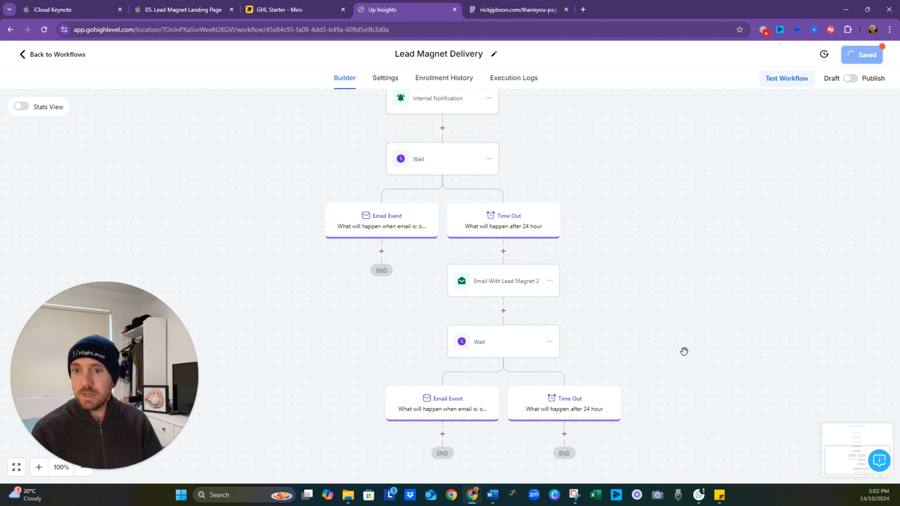
pyautogui.click(516, 355)
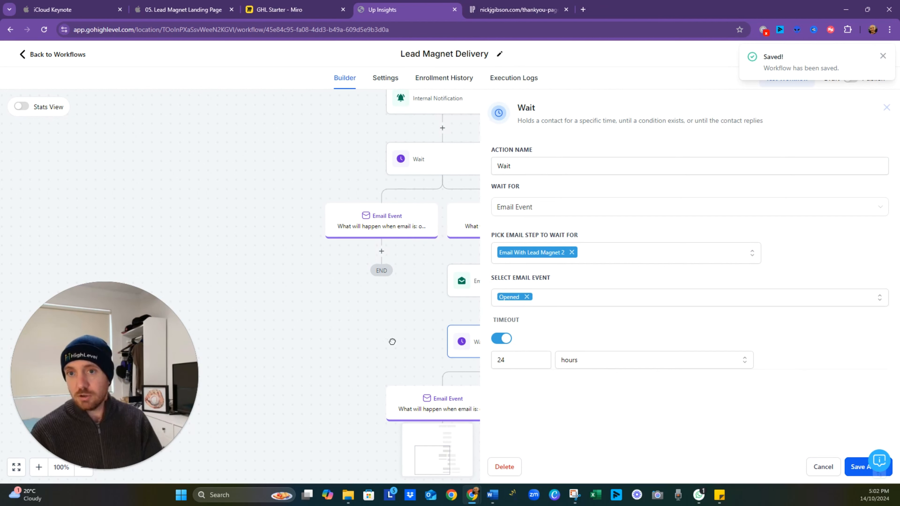
pyautogui.click(400, 341)
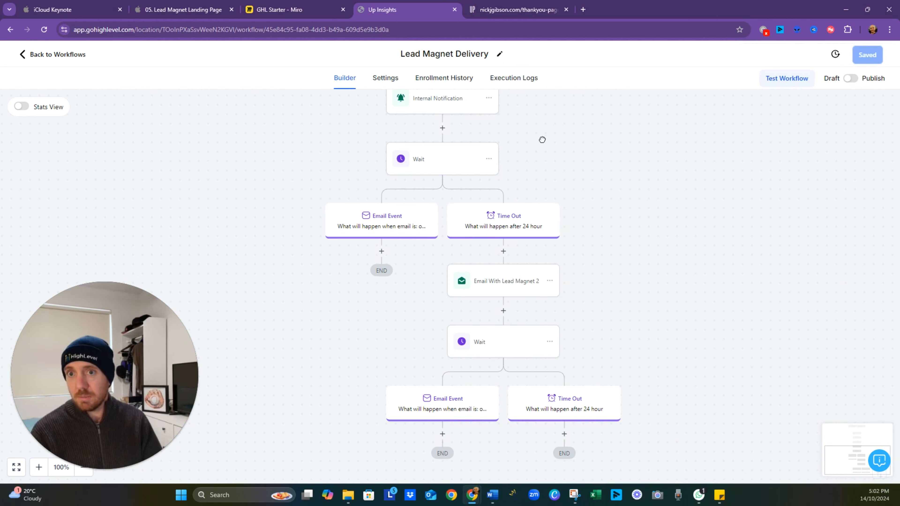
# - Add a Wait action under the first Wait's Email Event branch and set it to wait for Trigger Link Clicked
pyautogui.moveTo(542, 140); pyautogui.dragTo(578, 234)
pyautogui.moveTo(627, 315); pyautogui.dragTo(592, 229)
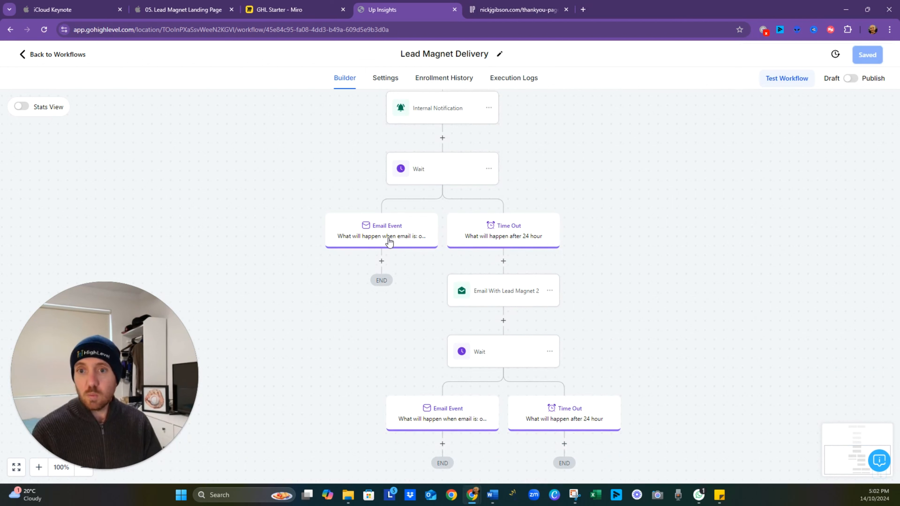
pyautogui.click(382, 262)
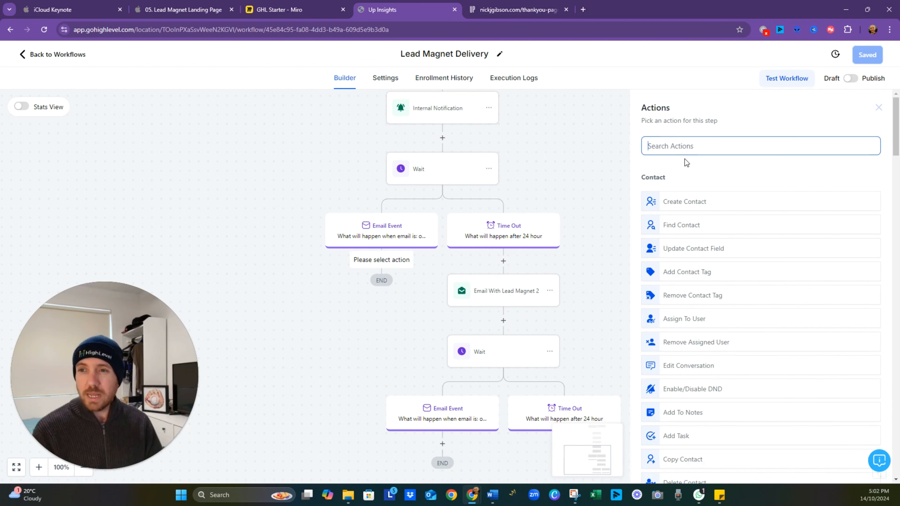
pyautogui.write('wait')
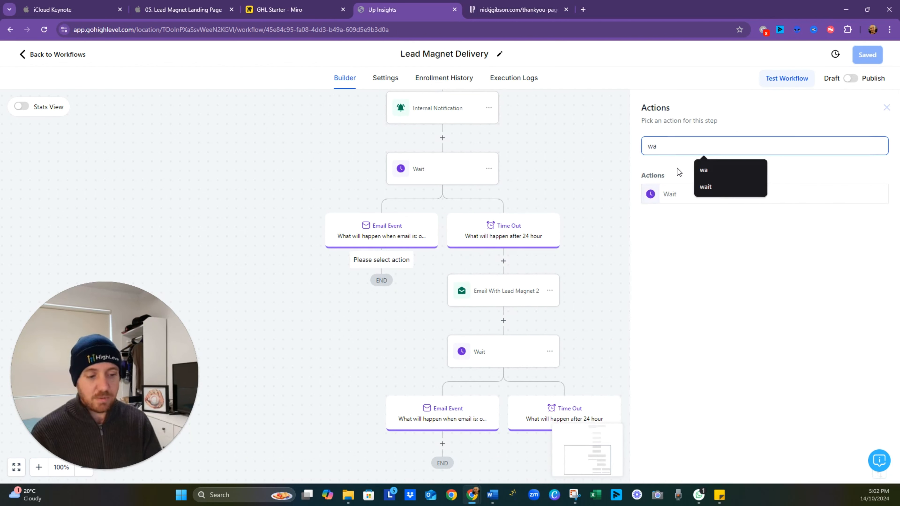
pyautogui.click(670, 195)
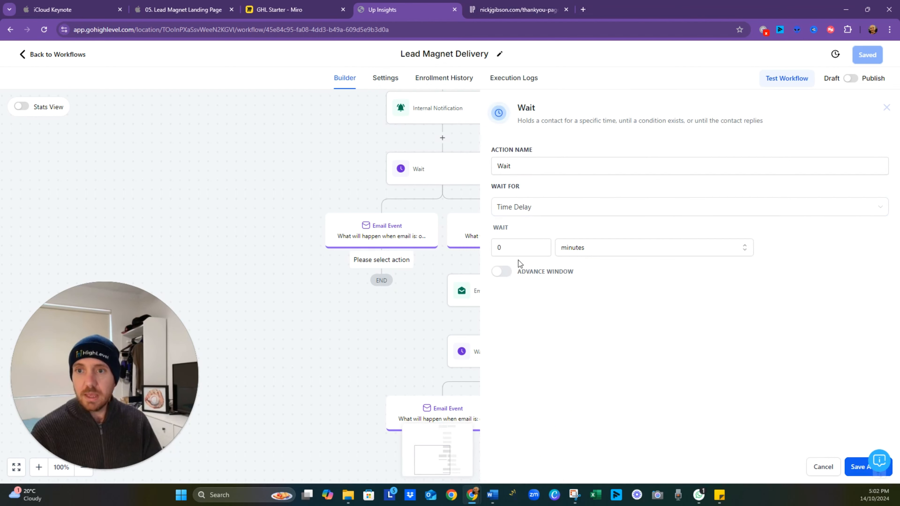
pyautogui.click(549, 215)
pyautogui.scroll(-3, 546, 281)
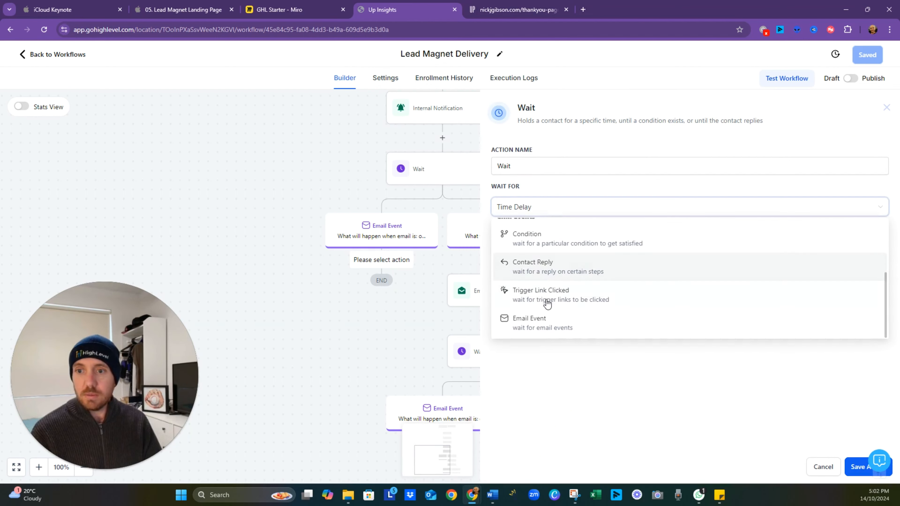
pyautogui.click(557, 301)
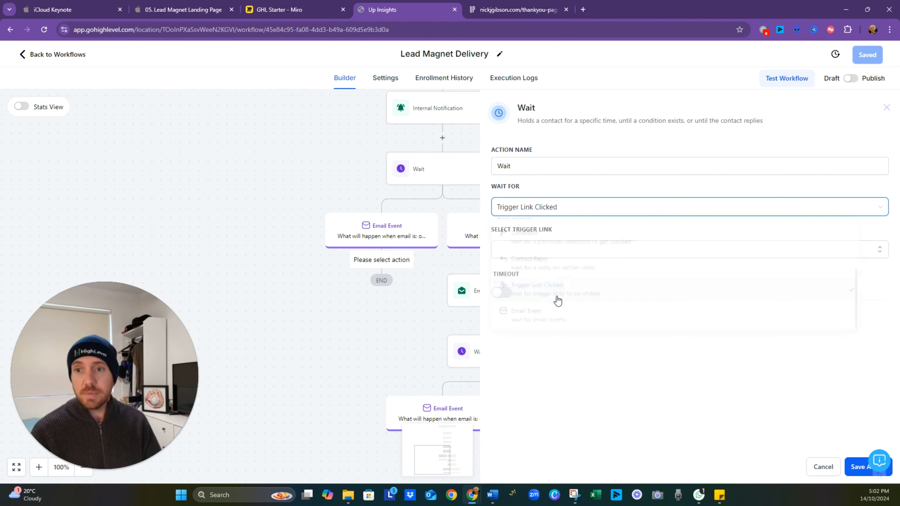
# - Choose Lead Magnet Link as the Wait's trigger link, enable a 60 minutes timeout, and save the action
pyautogui.click(573, 247)
pyautogui.click(541, 273)
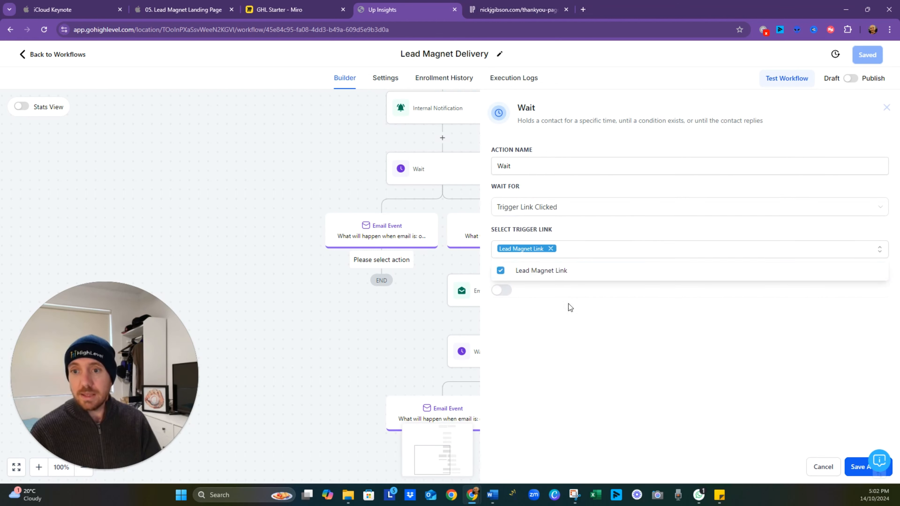
pyautogui.click(501, 290)
pyautogui.click(523, 319)
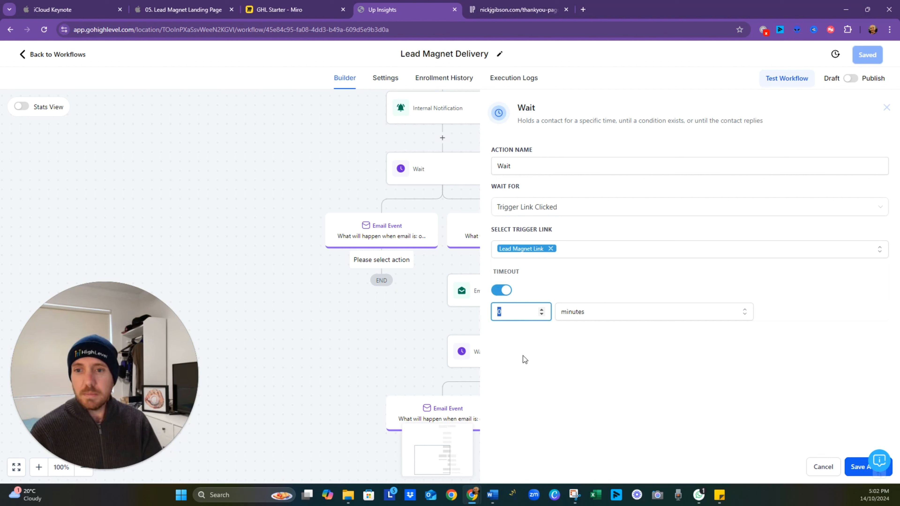
pyautogui.write('60')
pyautogui.click(559, 355)
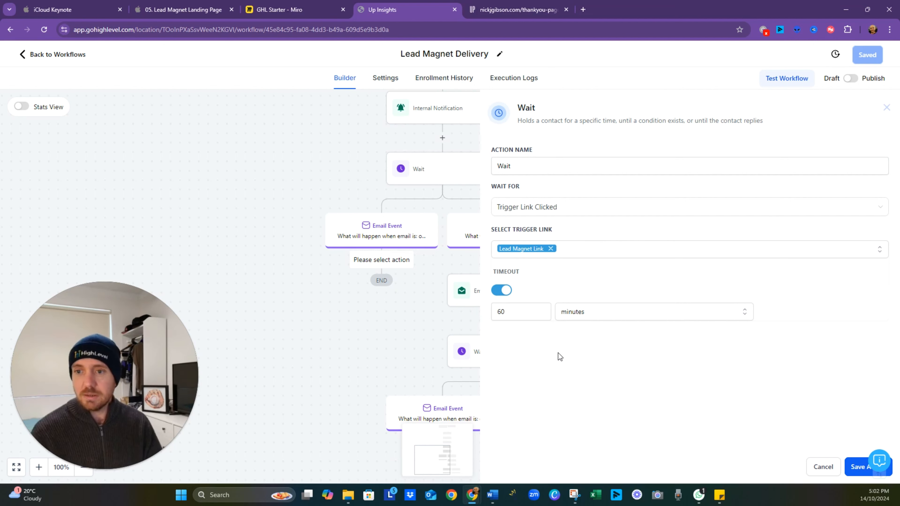
pyautogui.click(860, 467)
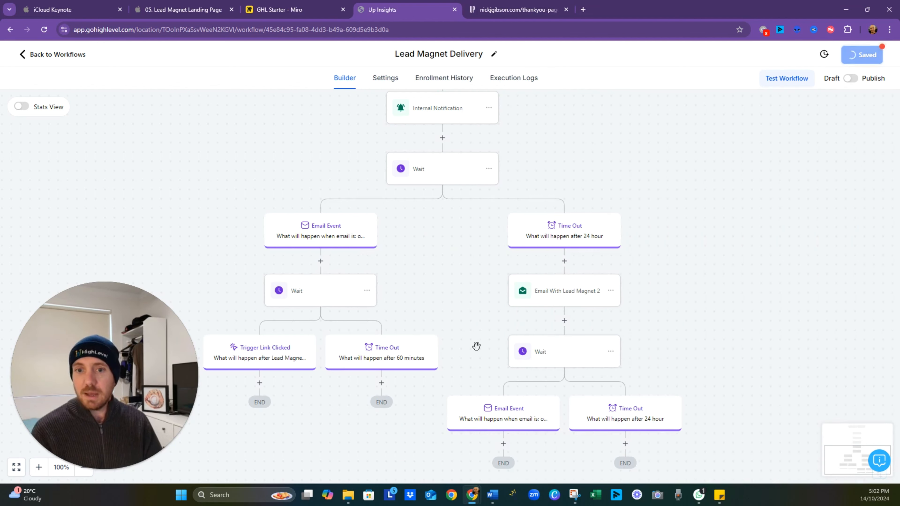
pyautogui.moveTo(477, 346); pyautogui.dragTo(557, 240)
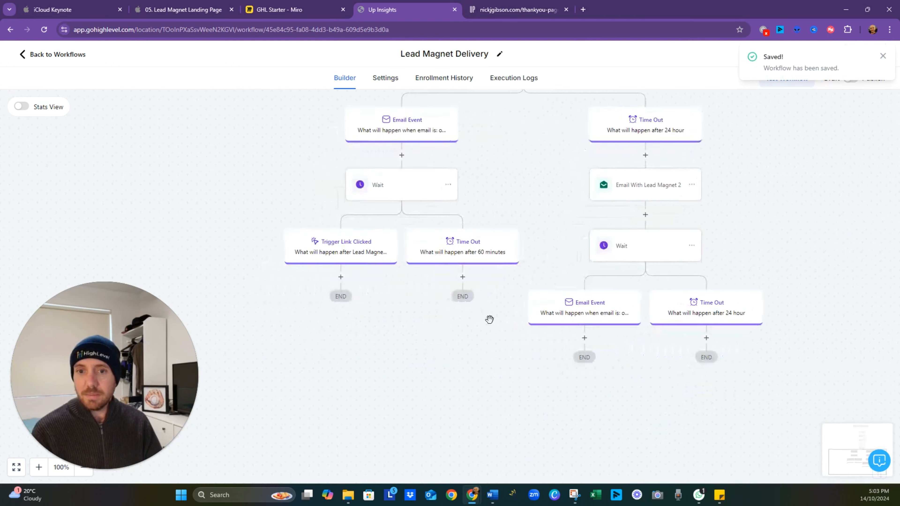
# - Check the link-clicked stage on the Miro flowchart and start an Add Contact Tag action under the workflow's Trigger Link Clicked branch
pyautogui.click(341, 277)
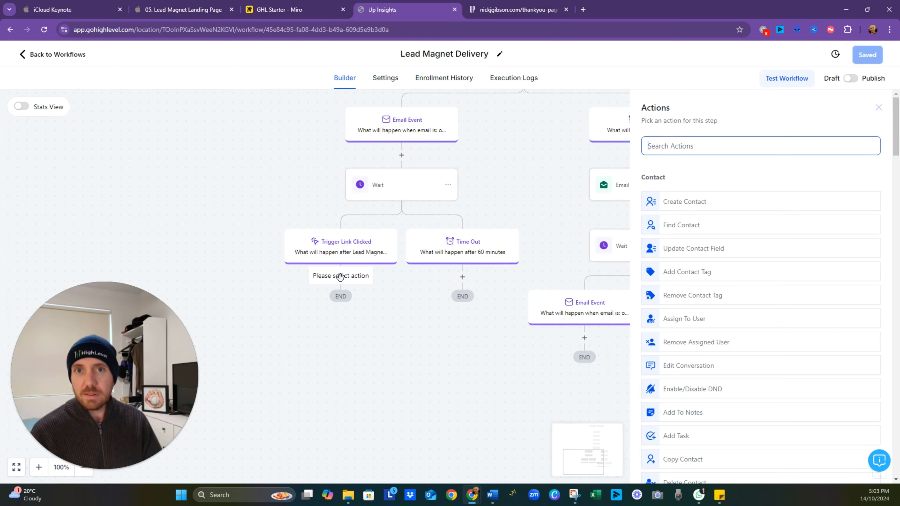
pyautogui.click(280, 10)
pyautogui.scroll(-5, 368, 238)
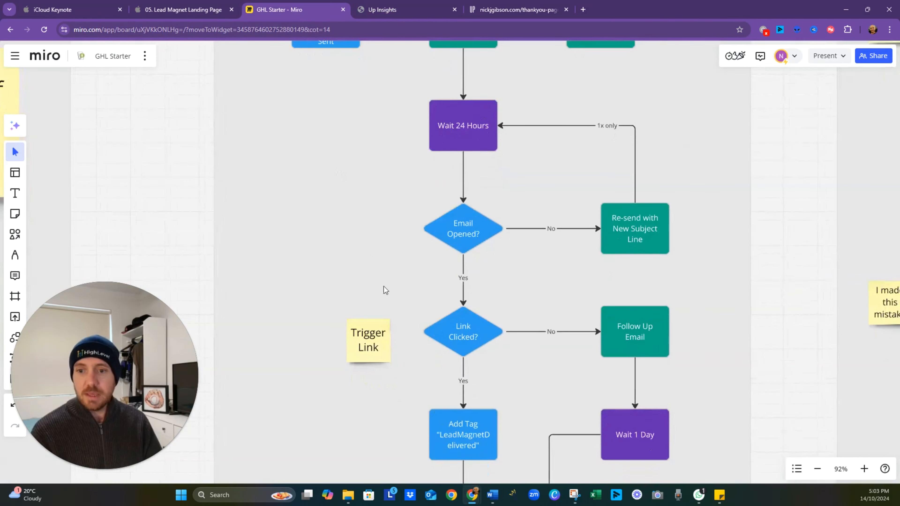
pyautogui.scroll(-3, 386, 290)
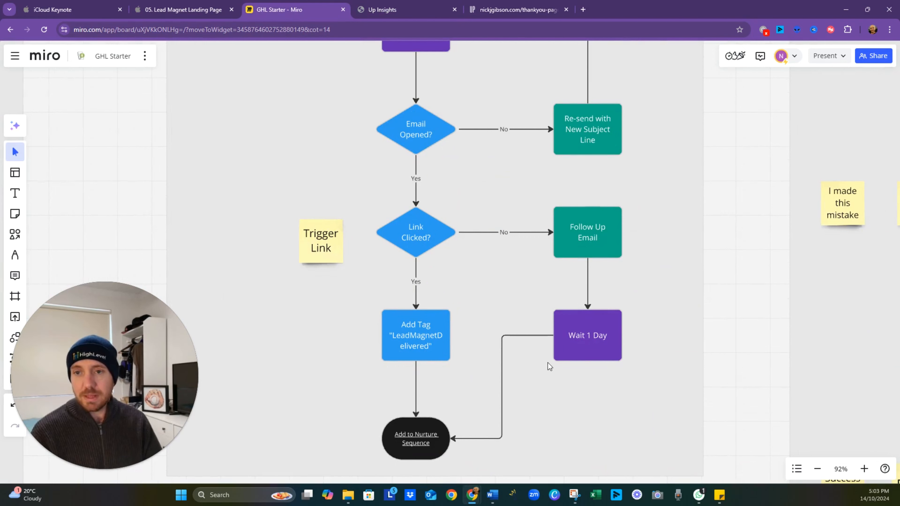
pyautogui.click(399, 9)
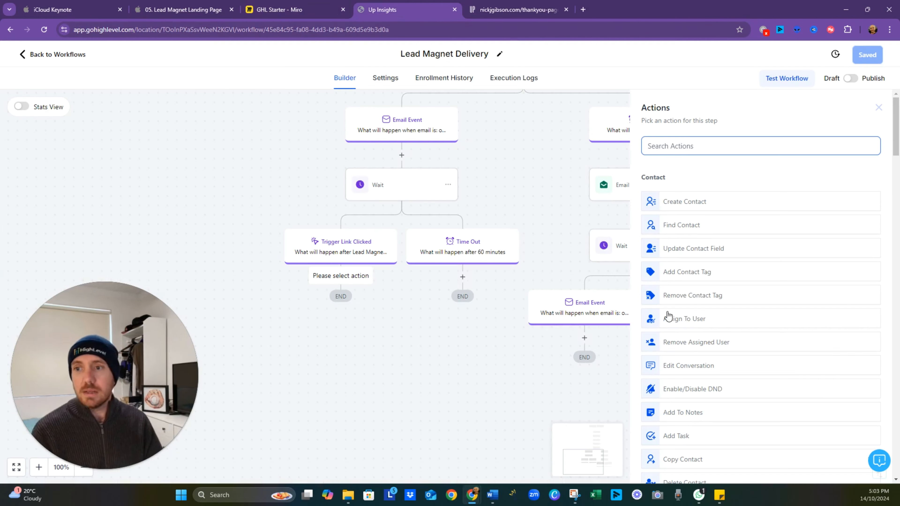
pyautogui.click(691, 274)
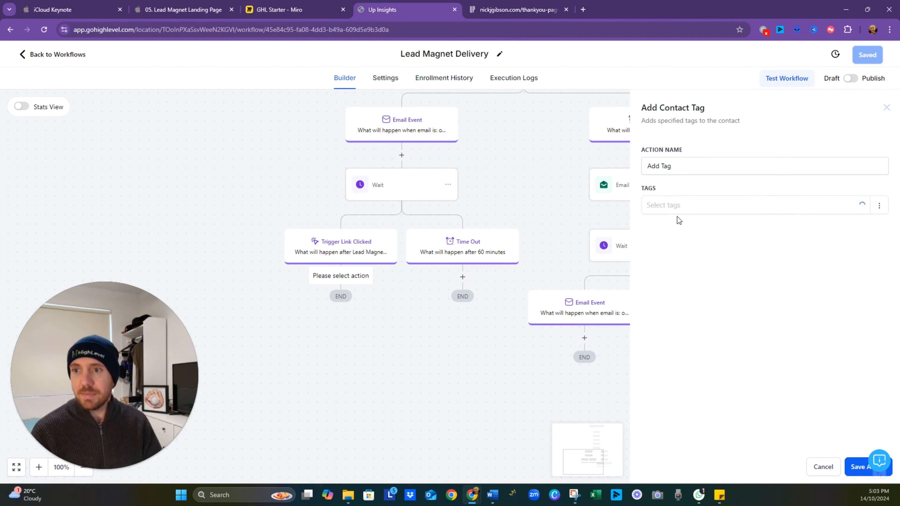
# - Copy the tag name LeadMagnetDelivered from the Add Tag box in the Miro flowchart and return to the HighLevel workflow
pyautogui.click(280, 9)
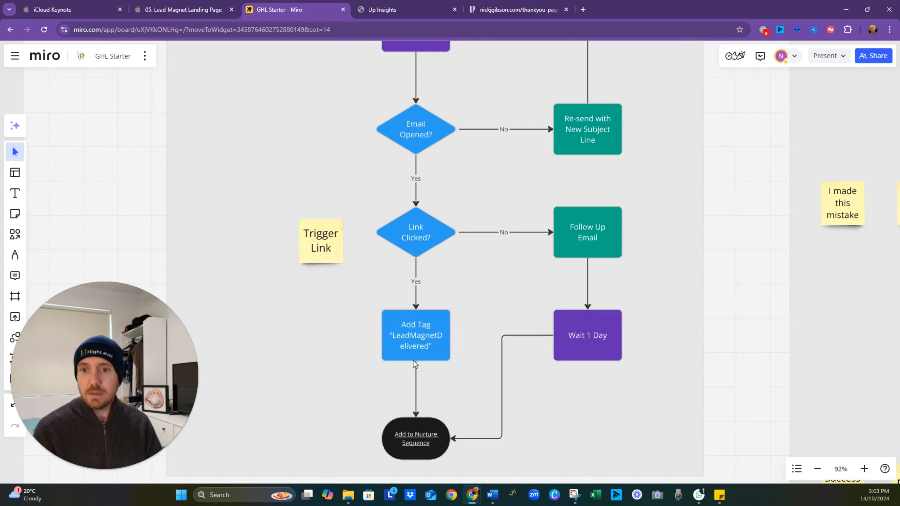
pyautogui.click(425, 348)
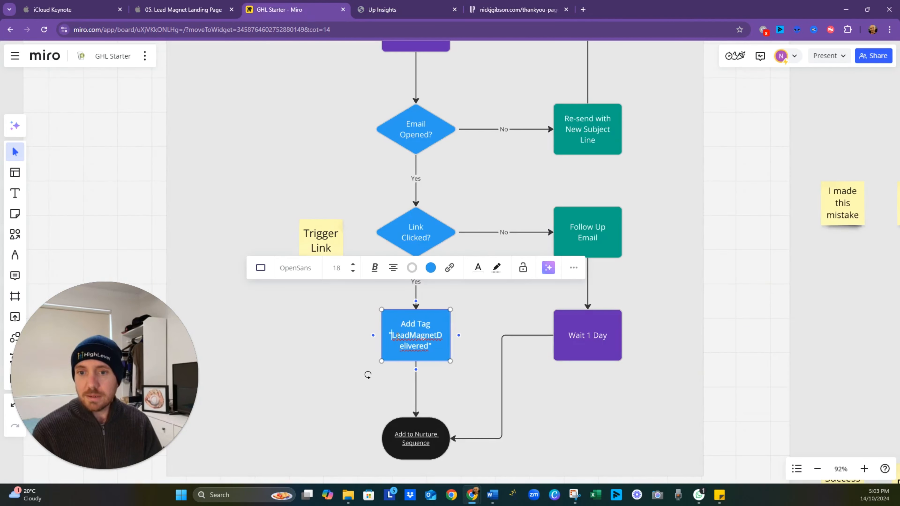
pyautogui.moveTo(393, 335); pyautogui.dragTo(428, 347)
pyautogui.hotkey('ctrl', 'c')
pyautogui.click(390, 10)
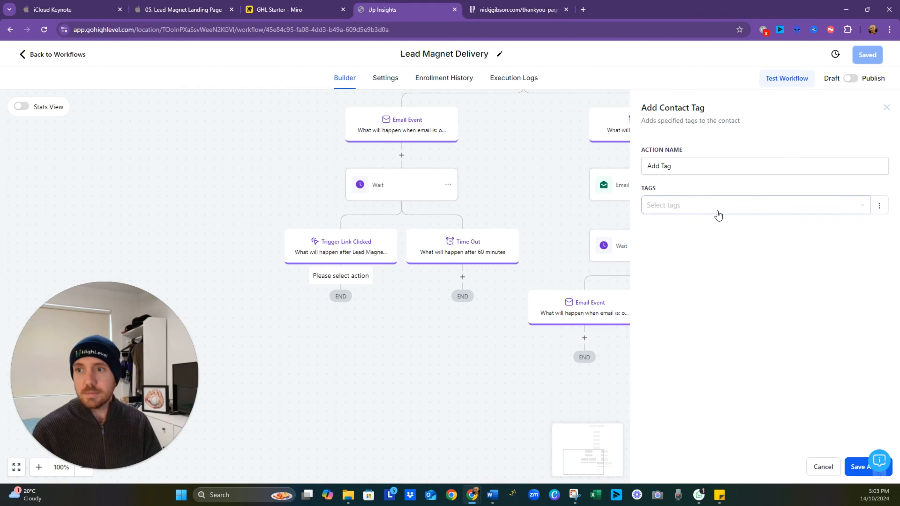
# - Create the tag leadmagnetdelivered, assign it in the Add Tag action, and save both the action and the workflow
pyautogui.click(693, 205)
pyautogui.hotkey('ctrl', 'v')
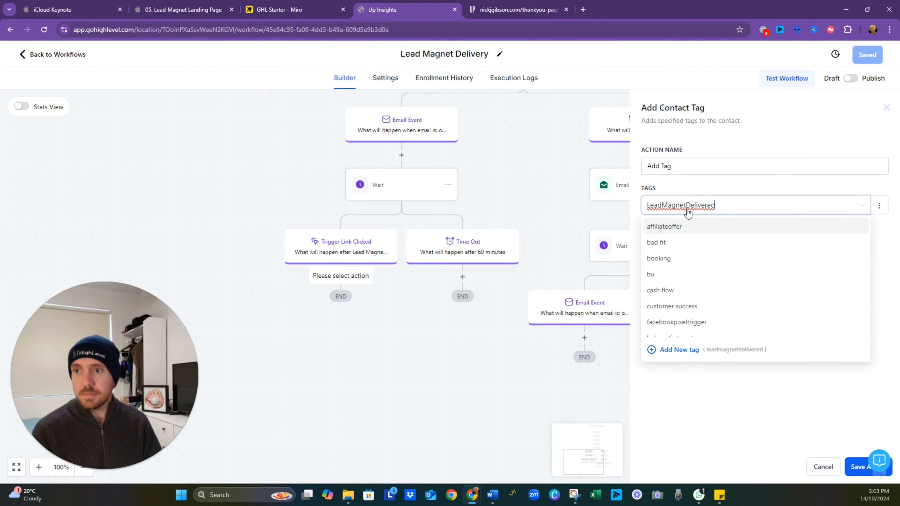
pyautogui.click(684, 273)
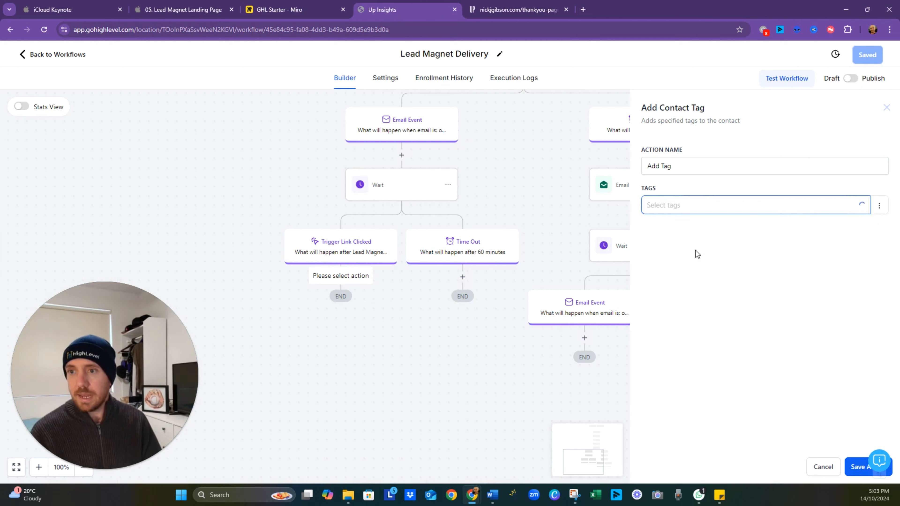
pyautogui.click(687, 207)
pyautogui.hotkey('ctrl', 'v')
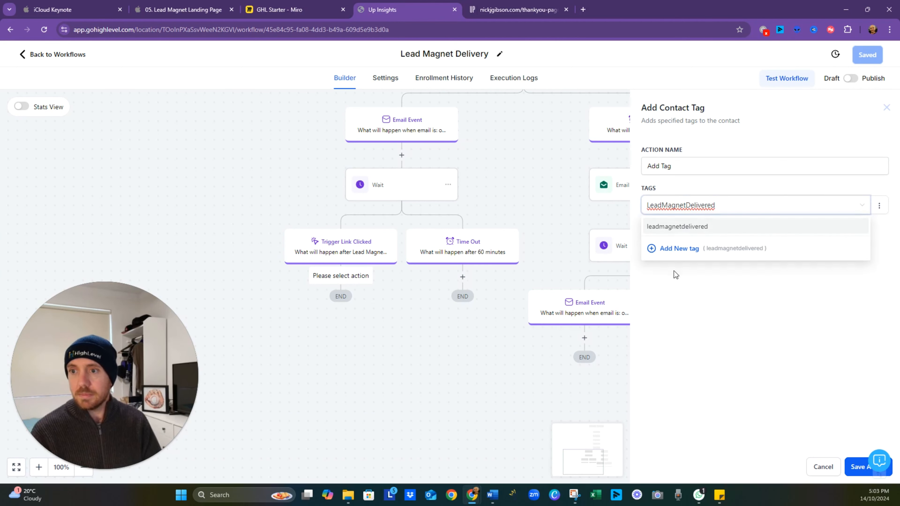
pyautogui.click(682, 227)
pyautogui.click(865, 467)
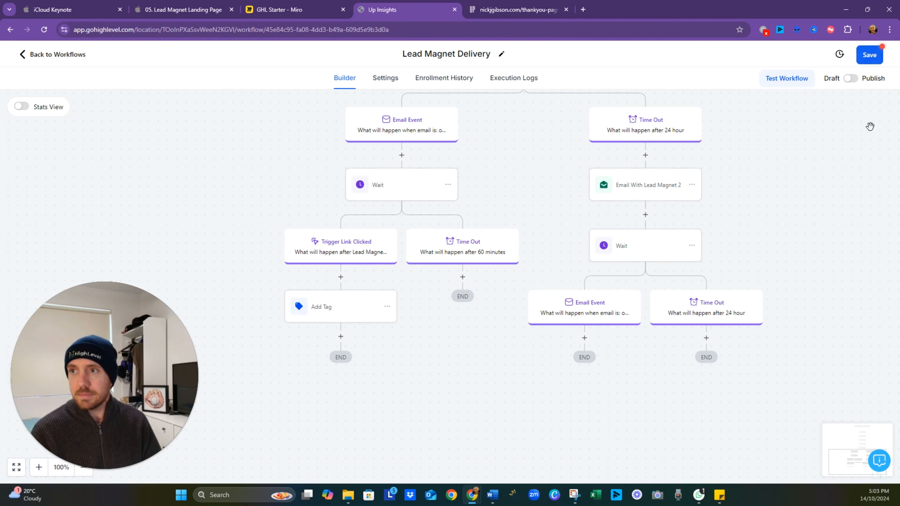
pyautogui.click(873, 57)
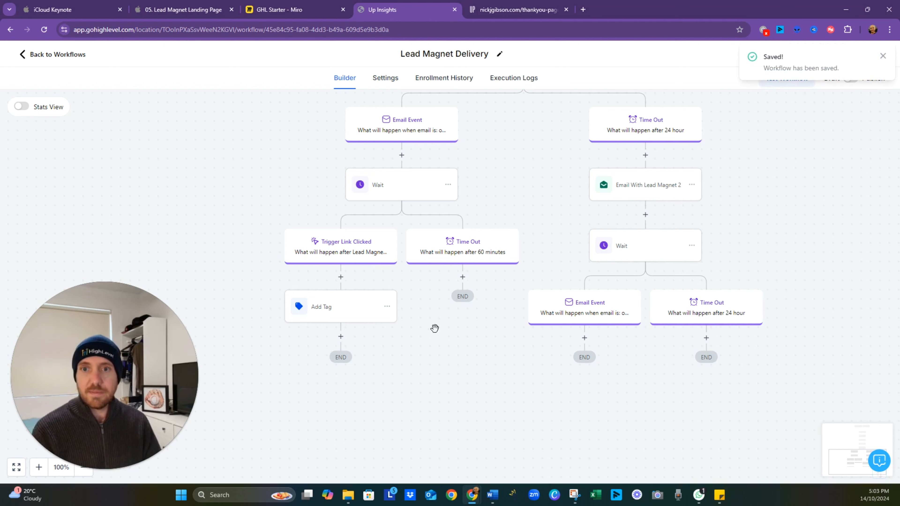
# - Add a Send Email action under the 60 minutes Time Out branch
pyautogui.rightClick(434, 376)
pyautogui.click(410, 414)
pyautogui.moveTo(468, 340); pyautogui.dragTo(511, 387)
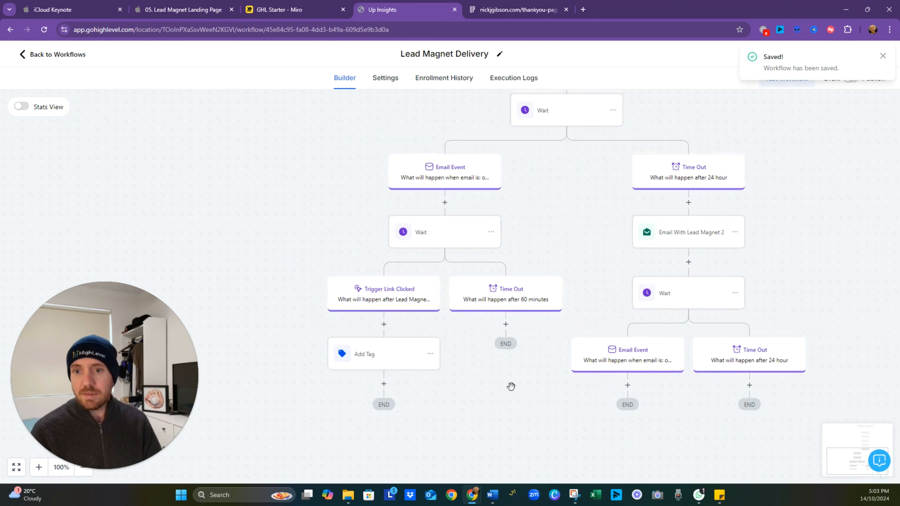
pyautogui.click(506, 324)
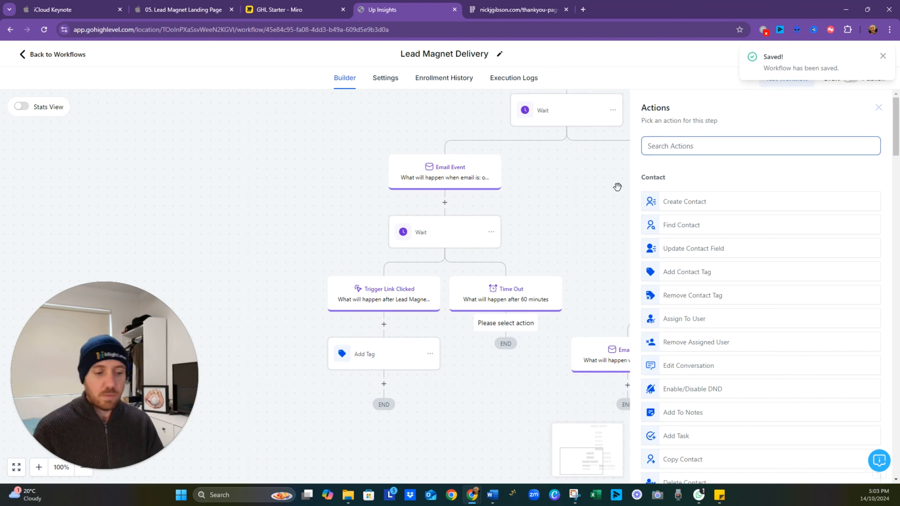
pyautogui.write('email')
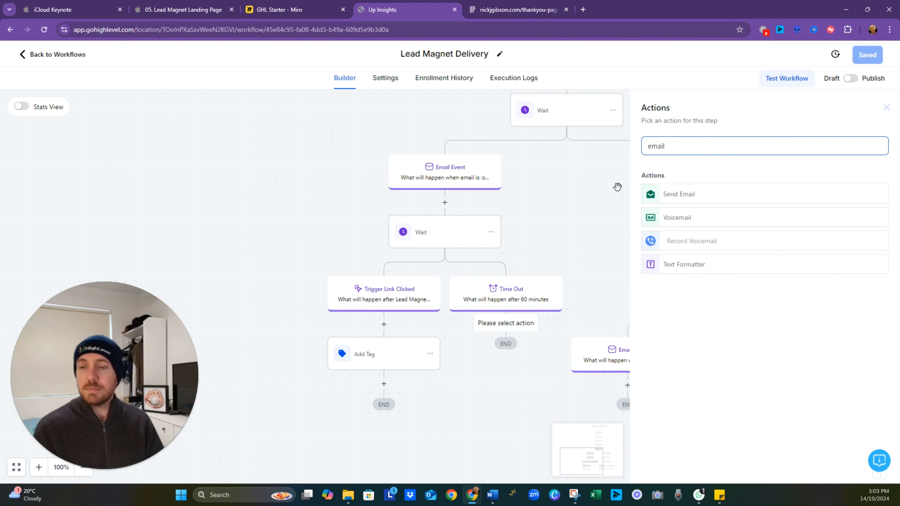
pyautogui.click(695, 194)
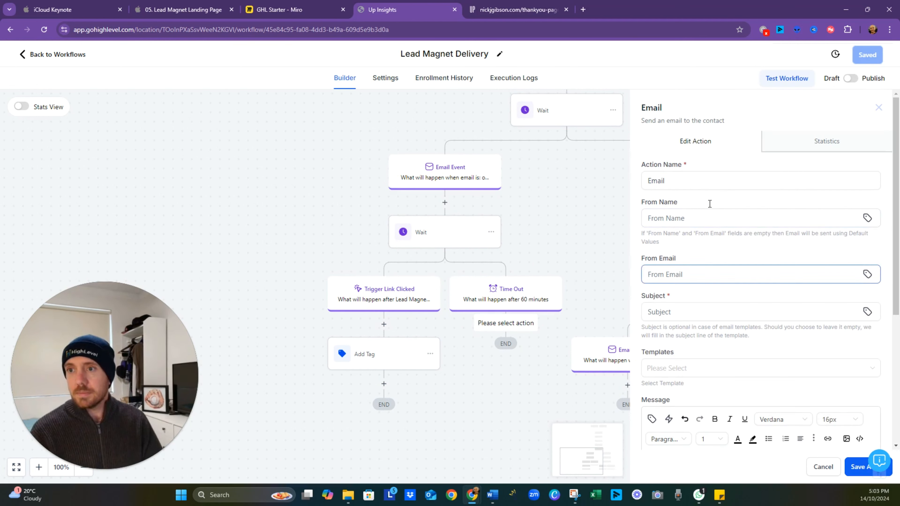
# - Set the new email's subject to "Get the Zapier Templates?"
pyautogui.click(692, 184)
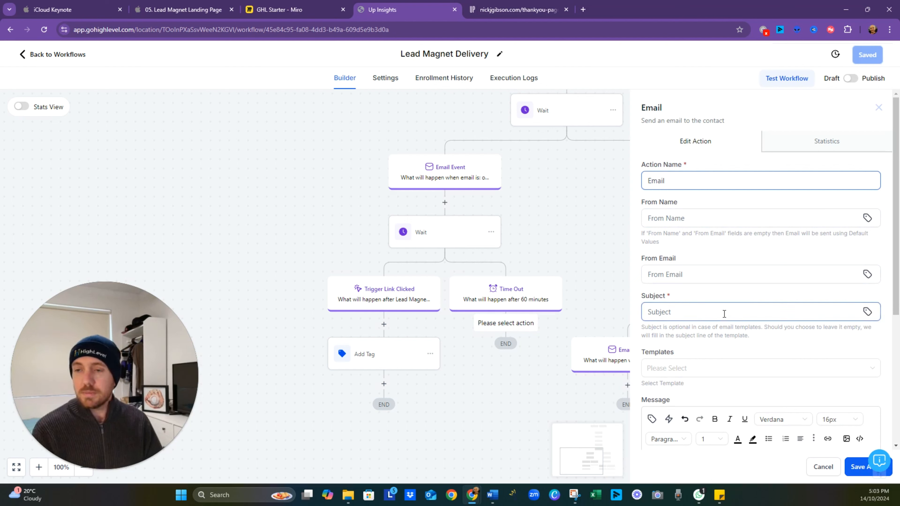
pyautogui.click(694, 312)
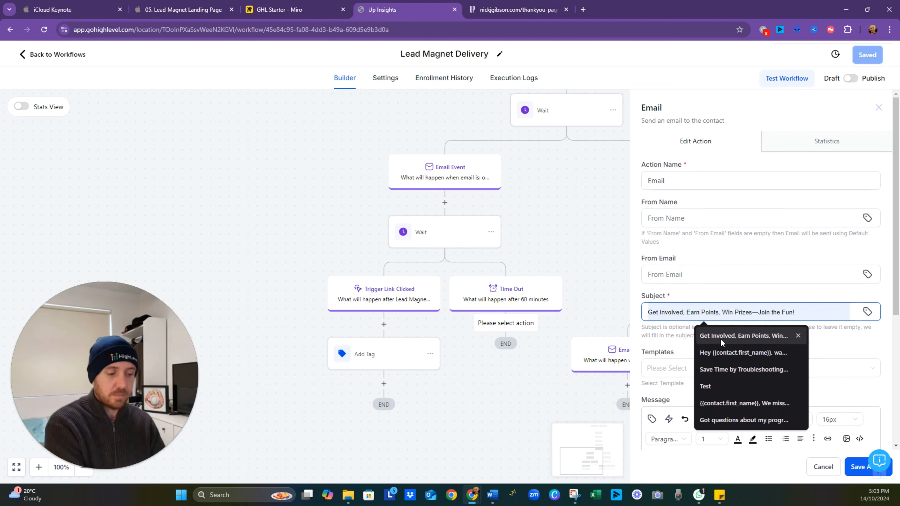
pyautogui.write('Get the Zpae')
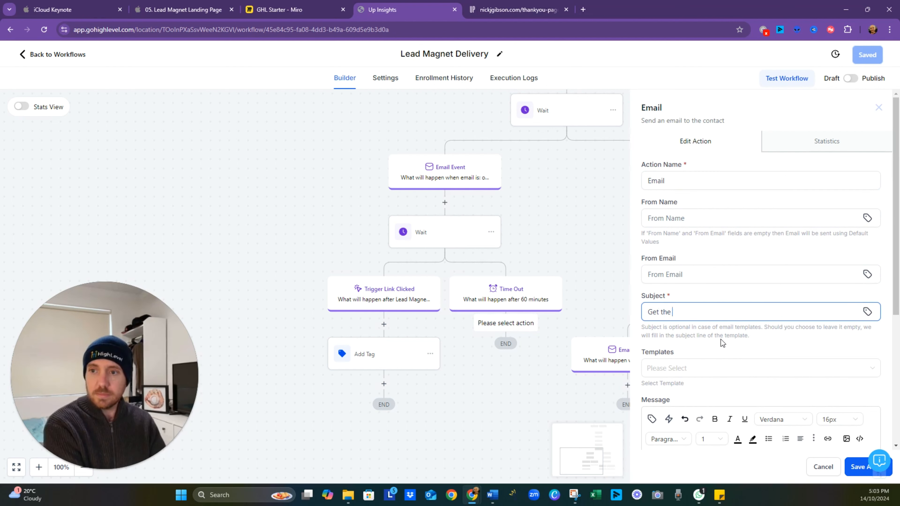
pyautogui.press('BackSpace')
pyautogui.press('BackSpace')
pyautogui.press('BackSpace')
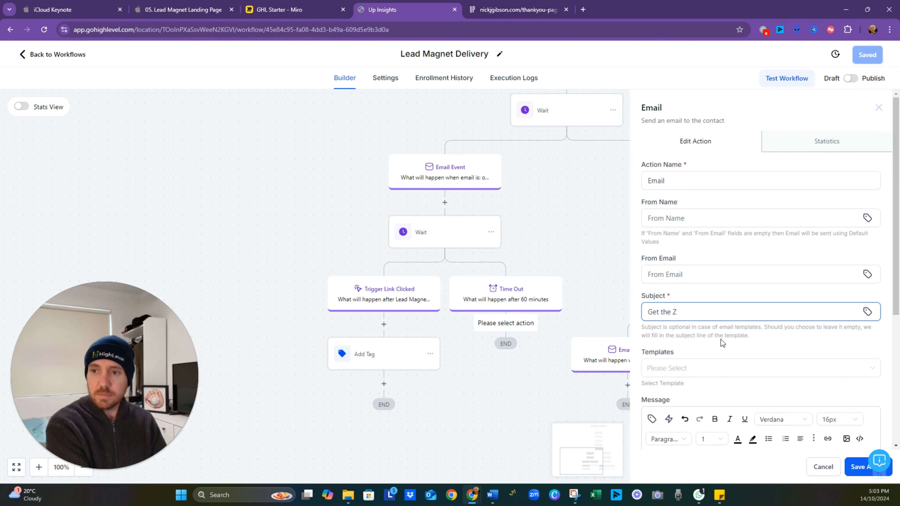
pyautogui.write('apier Templates')
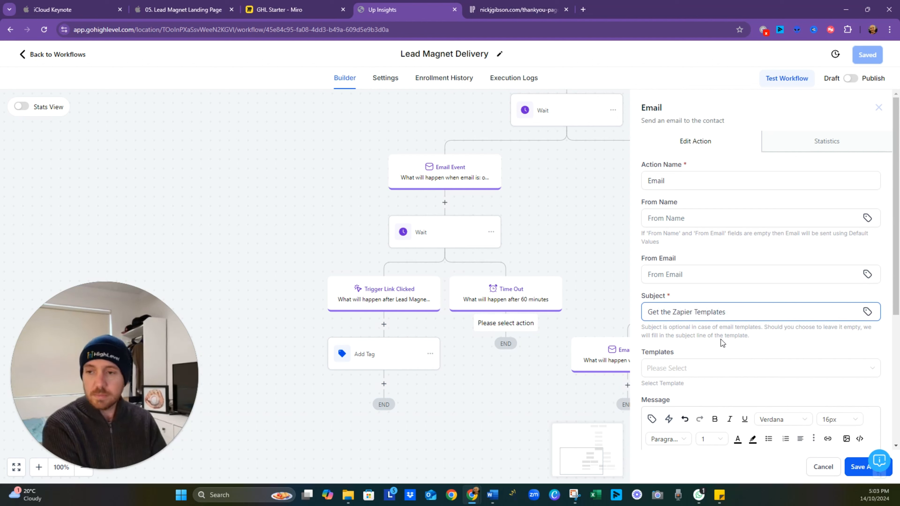
# - Write the email message "Did you check out the templates?" followed by "Here they are again" on a separate line, and save the action
pyautogui.scroll(-3, 721, 339)
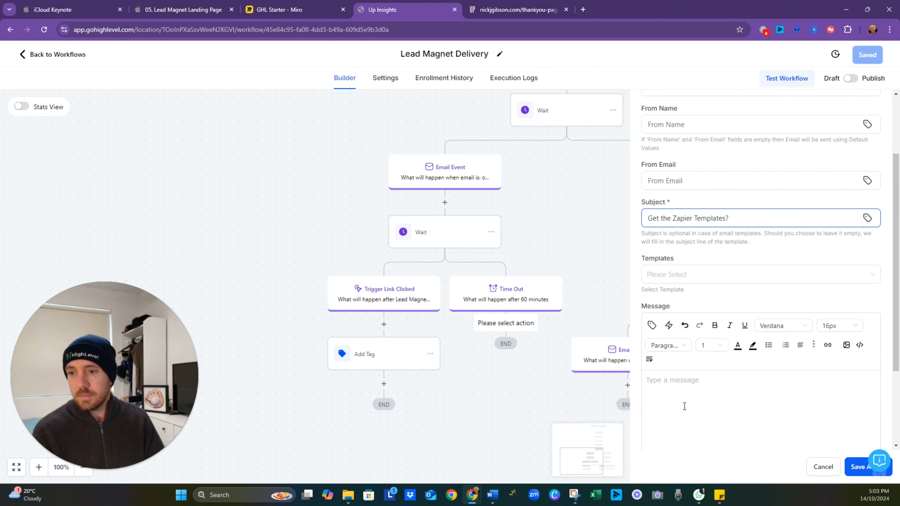
pyautogui.click(684, 407)
pyautogui.write('Did you check out the temp')
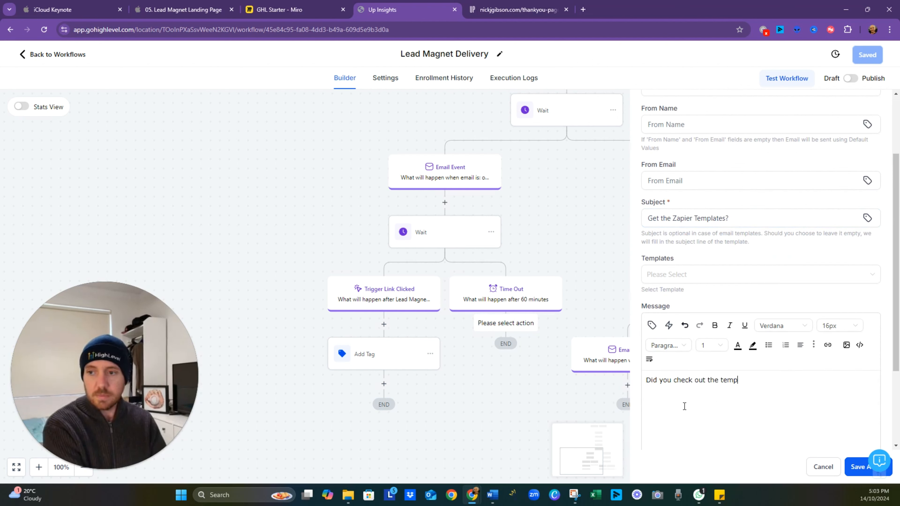
pyautogui.write('lates')
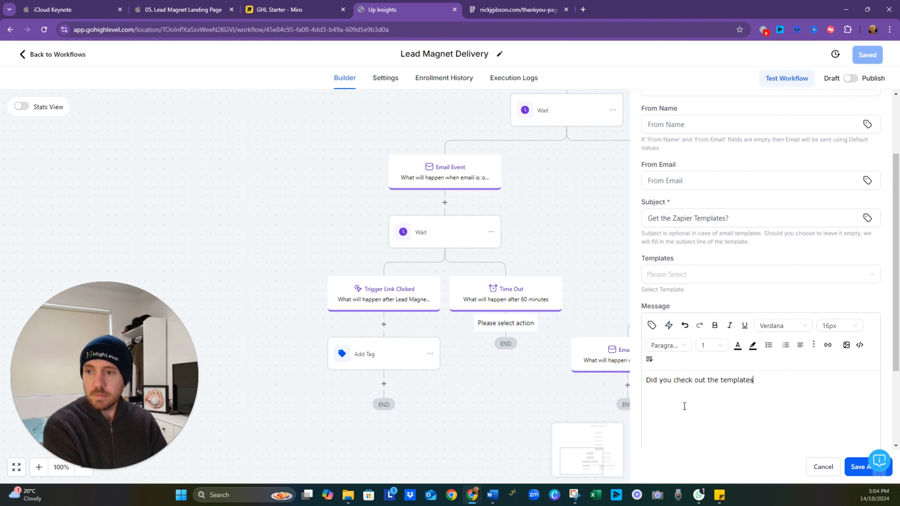
pyautogui.write('?  Here th')
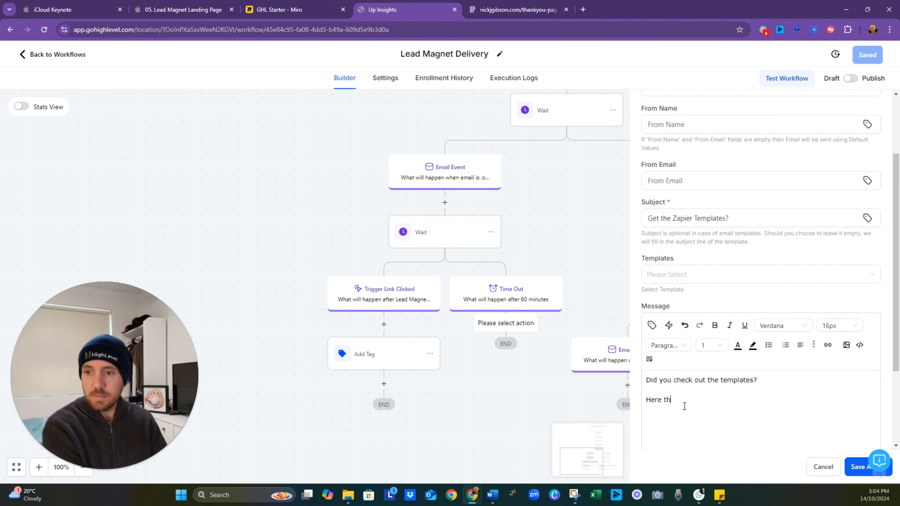
pyautogui.write('ey are again')
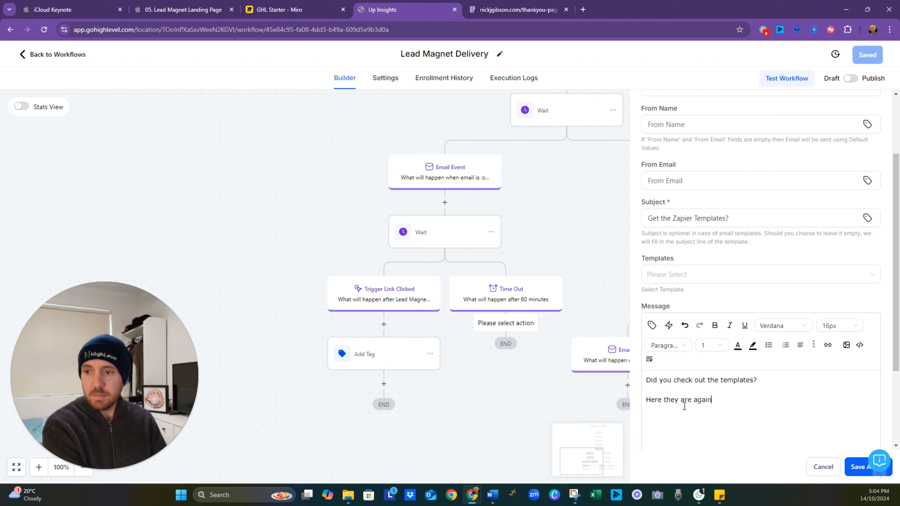
pyautogui.scroll(-3, 814, 367)
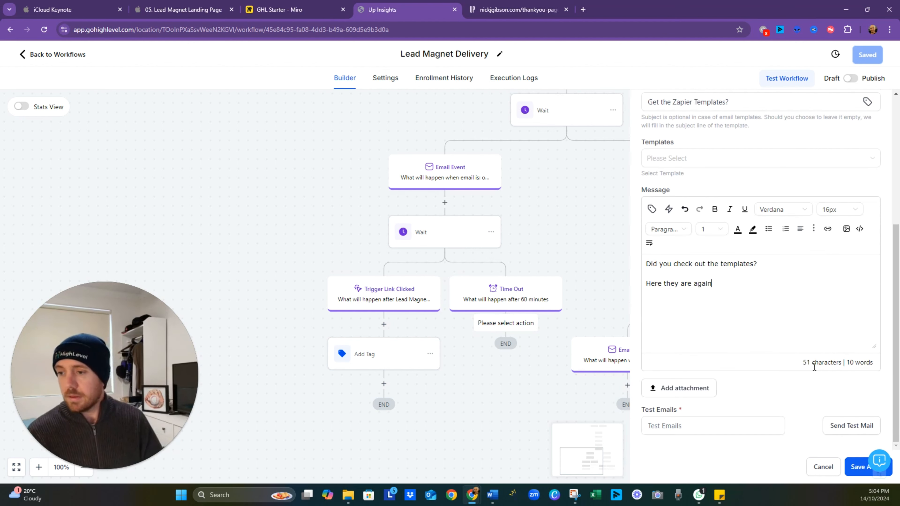
pyautogui.click(852, 470)
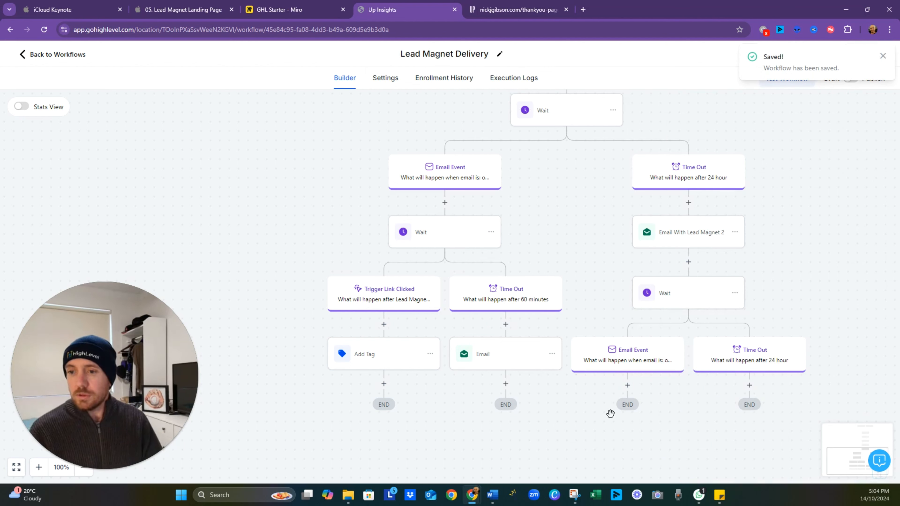
# - Review the whole workflow from the Lead Magnet Form Submitted trigger down through its email event, link click and timeout branches
pyautogui.click(627, 386)
pyautogui.click(578, 238)
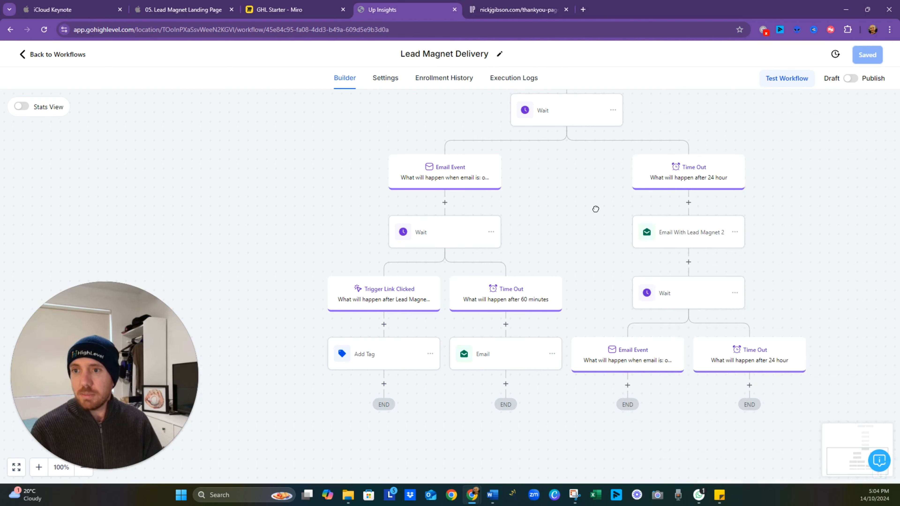
pyautogui.moveTo(596, 209); pyautogui.dragTo(537, 359)
pyautogui.moveTo(530, 134); pyautogui.dragTo(494, 330)
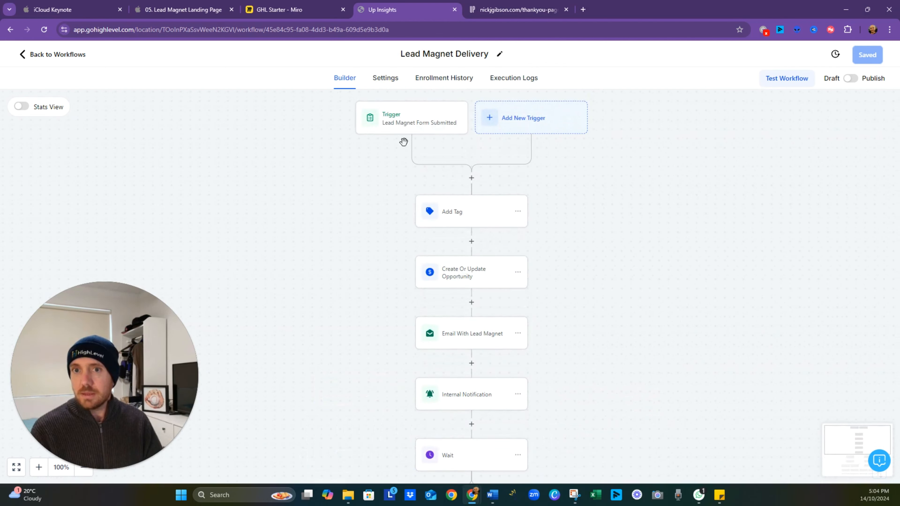
pyautogui.moveTo(411, 392); pyautogui.dragTo(541, 202)
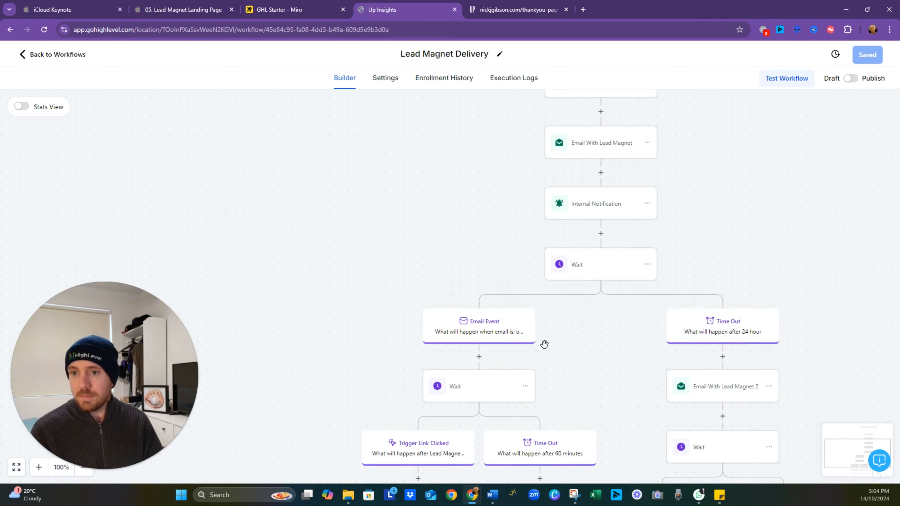
pyautogui.moveTo(468, 386); pyautogui.dragTo(574, 262)
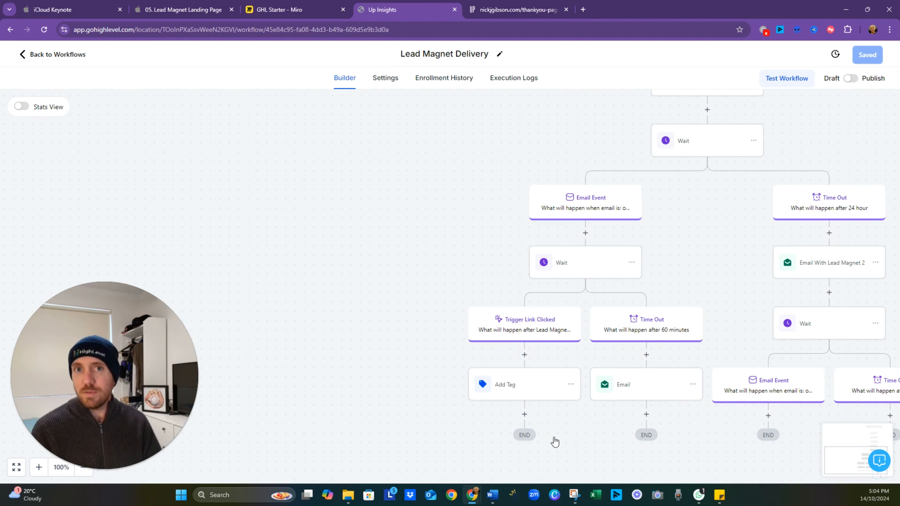
pyautogui.moveTo(548, 432); pyautogui.dragTo(417, 413)
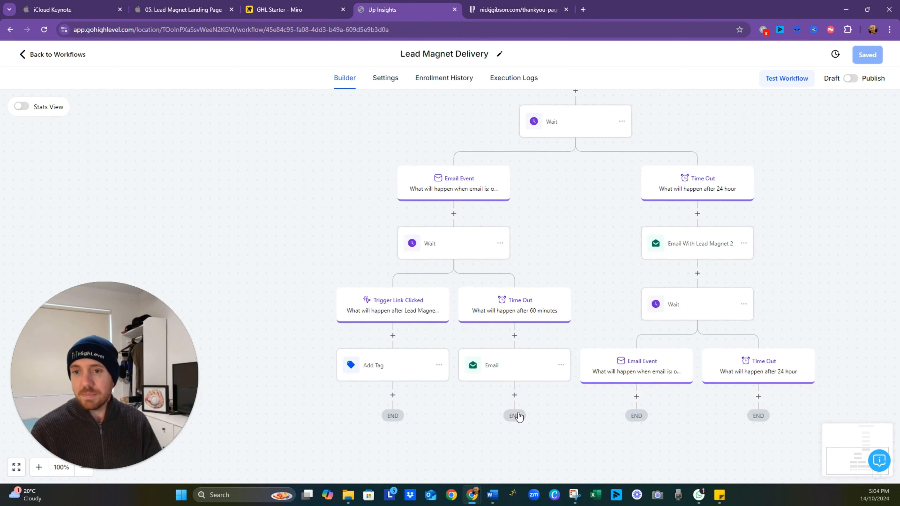
pyautogui.moveTo(528, 420); pyautogui.dragTo(418, 389)
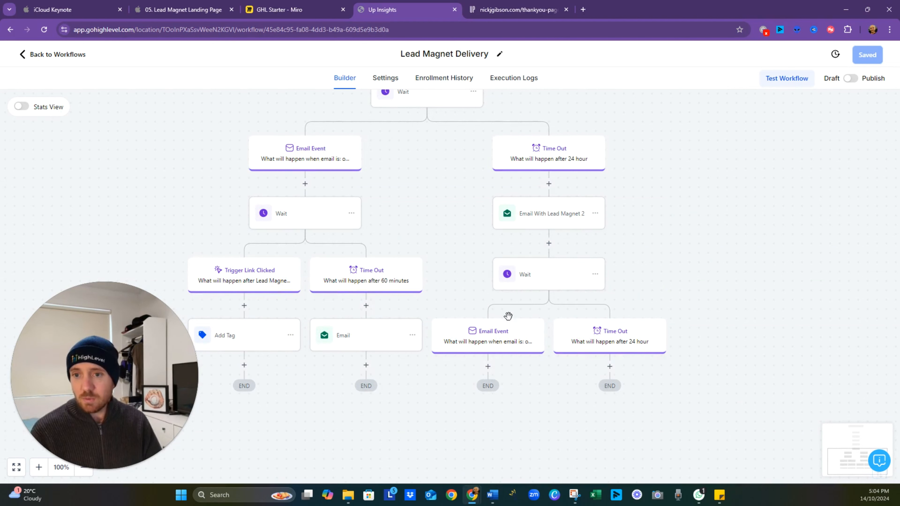
# - Add a Go To action under the second wait's Email Event branch, pointing to the Wait step in the first Email Event branch
pyautogui.click(488, 367)
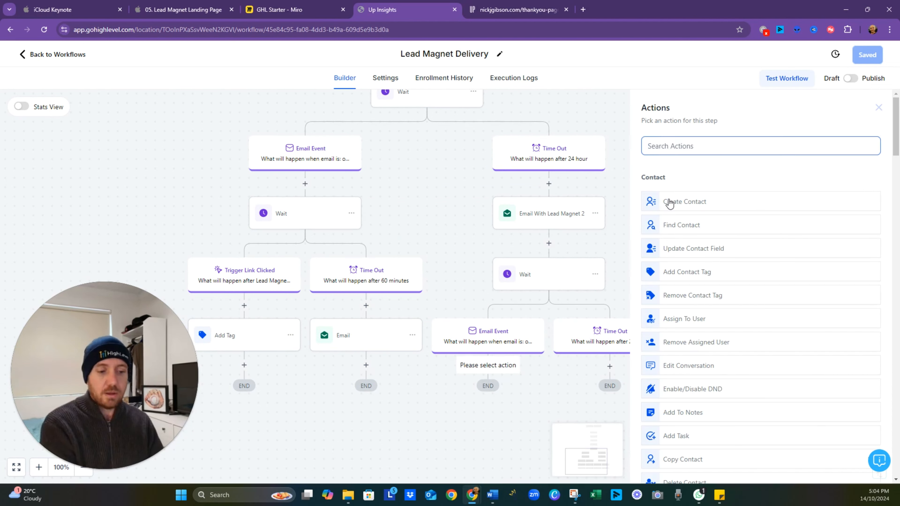
pyautogui.write('go')
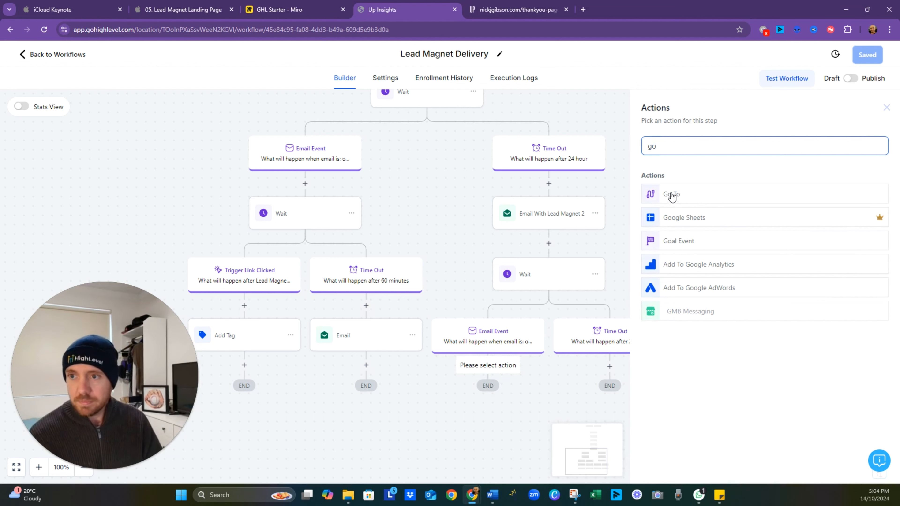
pyautogui.click(669, 201)
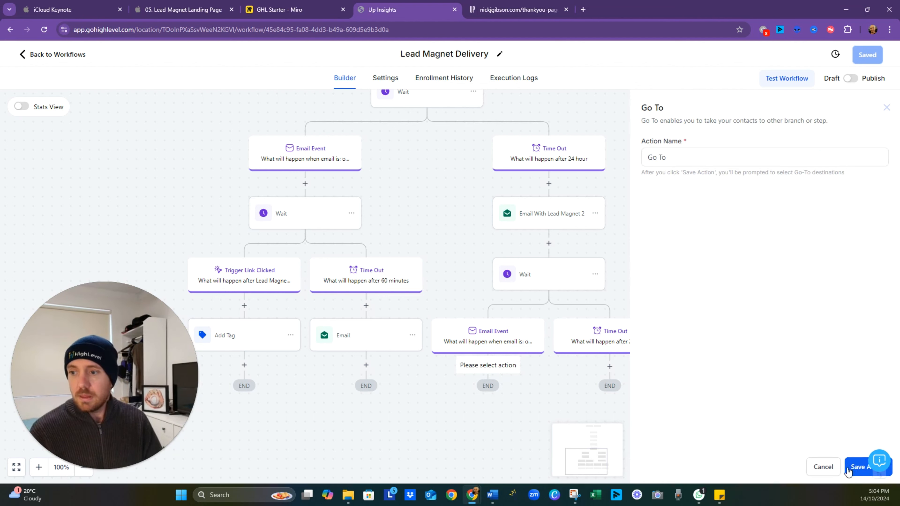
pyautogui.click(848, 476)
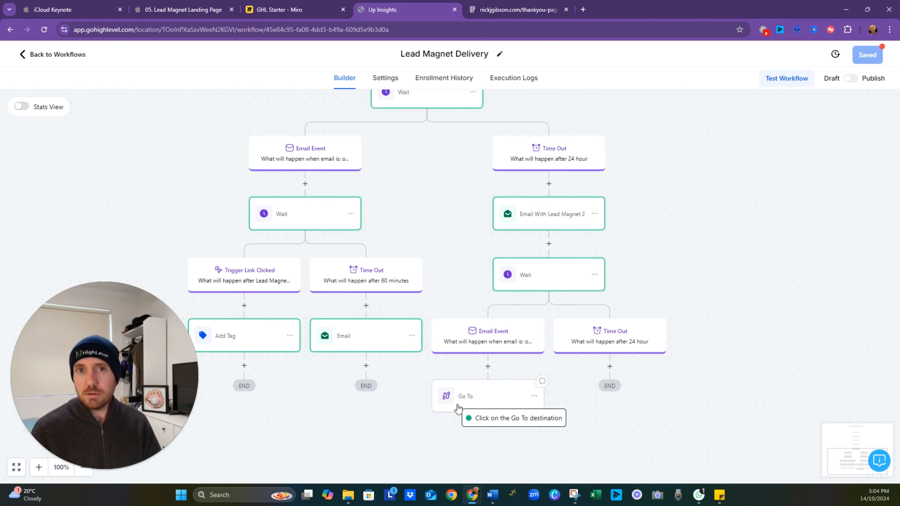
pyautogui.click(321, 222)
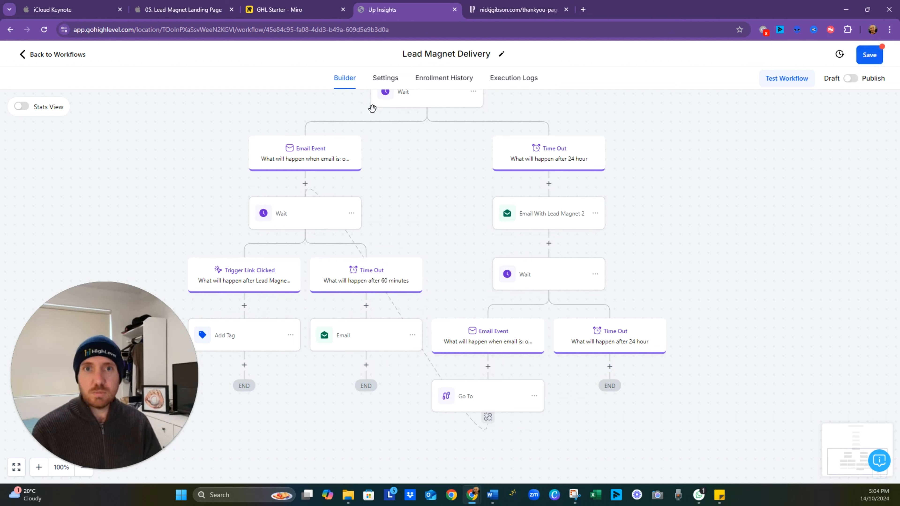
# - Consult the Miro flowchart's ending and add an Add to Workflow action for Pipeline Lead Creation after Add Tag in the Trigger Link Clicked branch
pyautogui.click(296, 14)
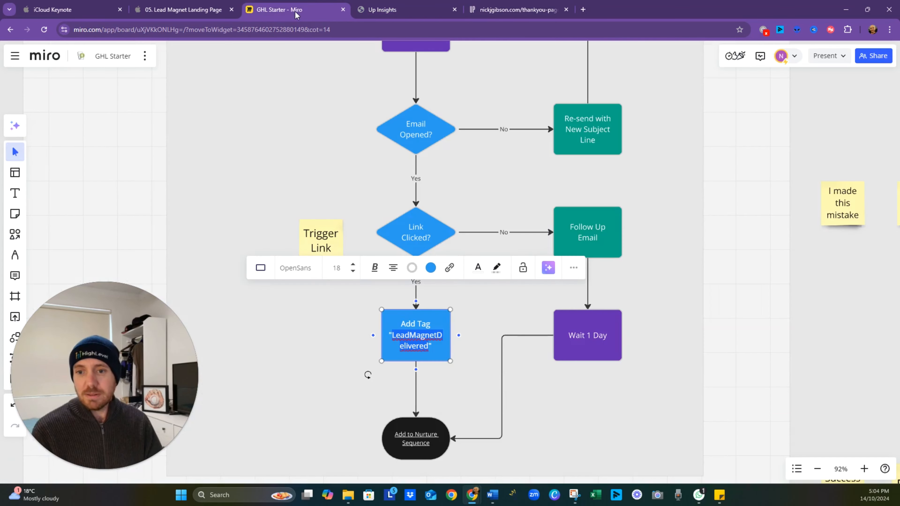
pyautogui.click(468, 413)
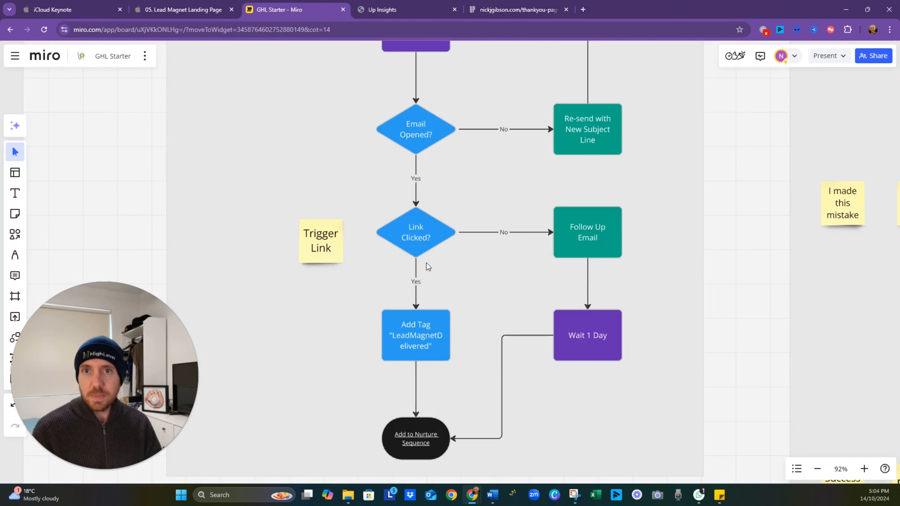
pyautogui.click(397, 15)
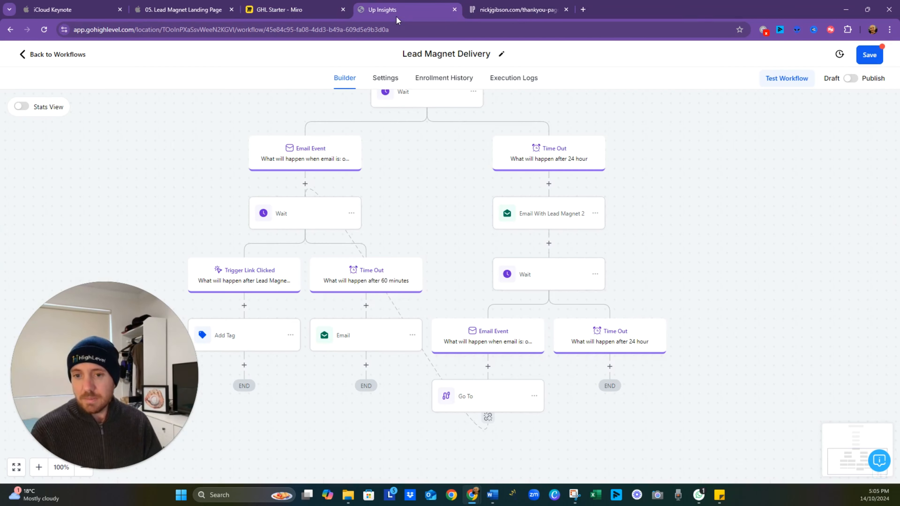
pyautogui.moveTo(331, 431); pyautogui.dragTo(442, 327)
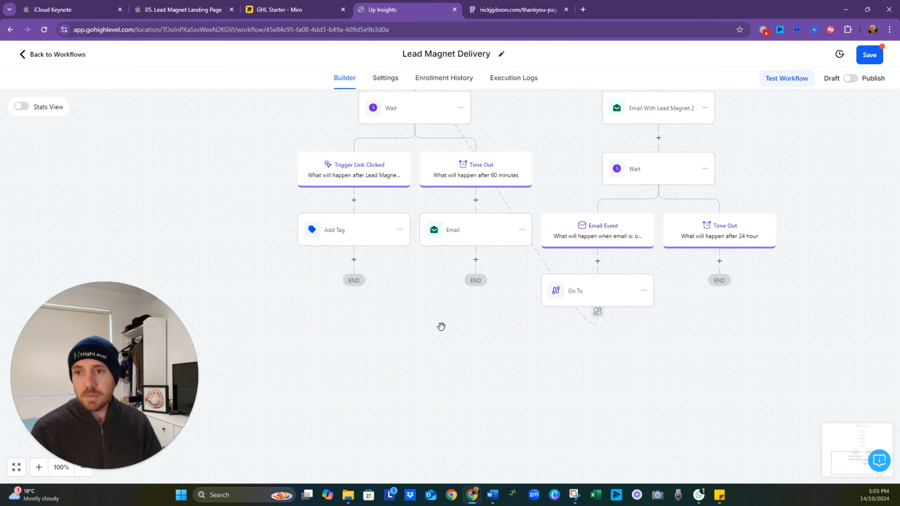
pyautogui.click(354, 261)
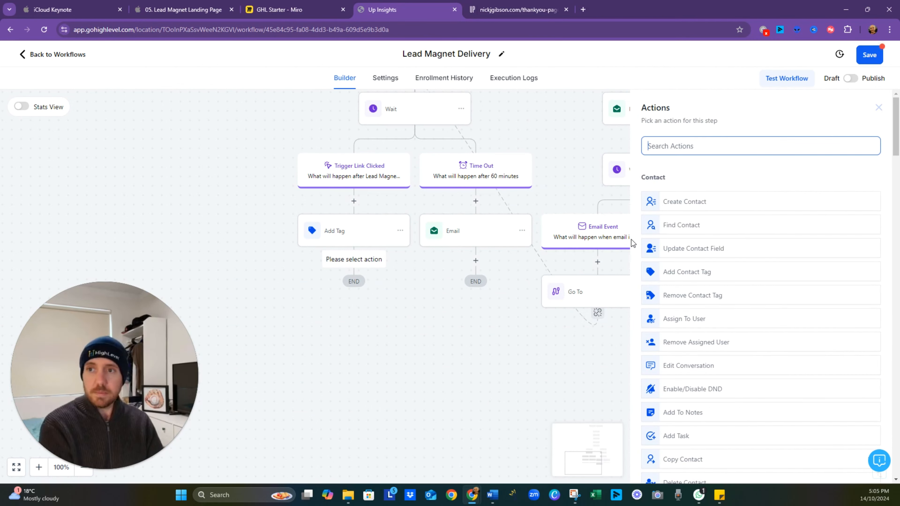
pyautogui.write('add to')
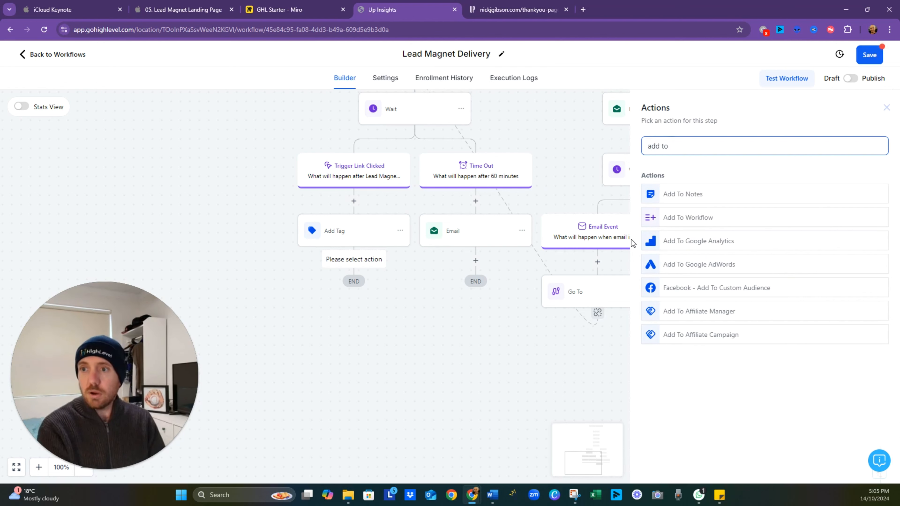
pyautogui.click(665, 218)
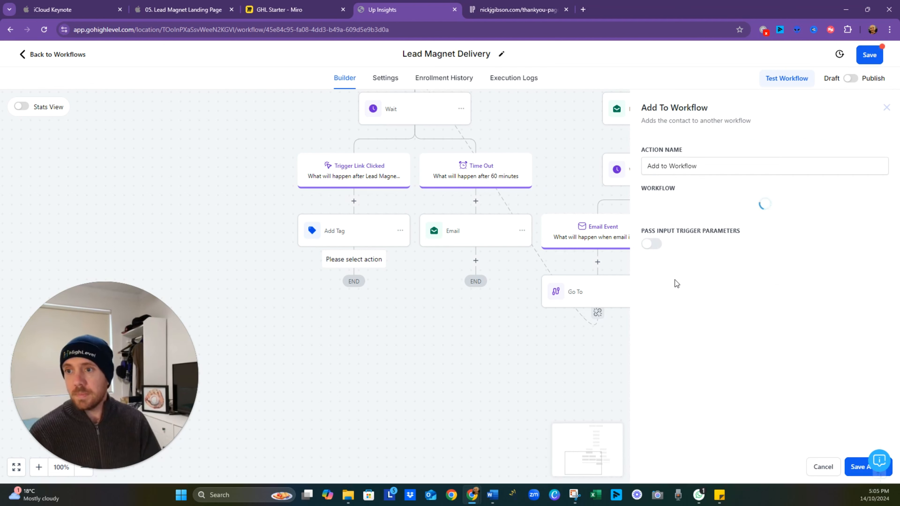
pyautogui.click(714, 208)
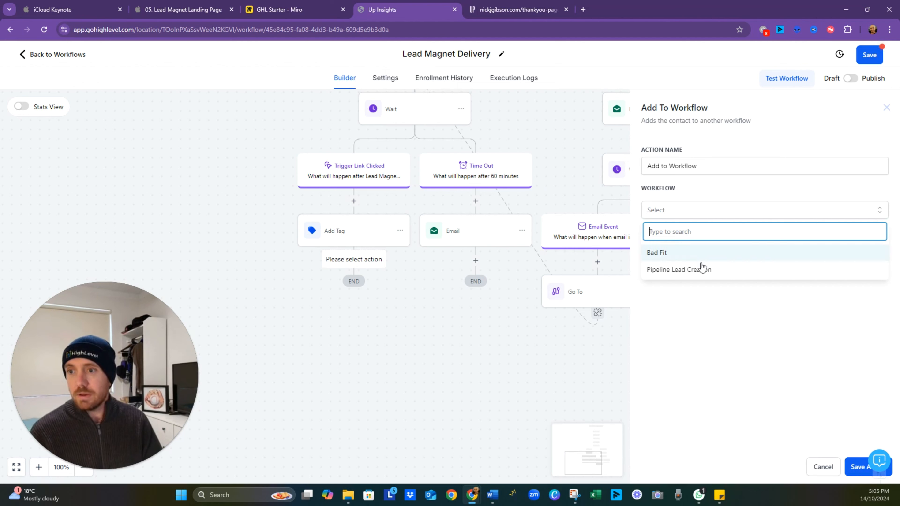
pyautogui.click(675, 270)
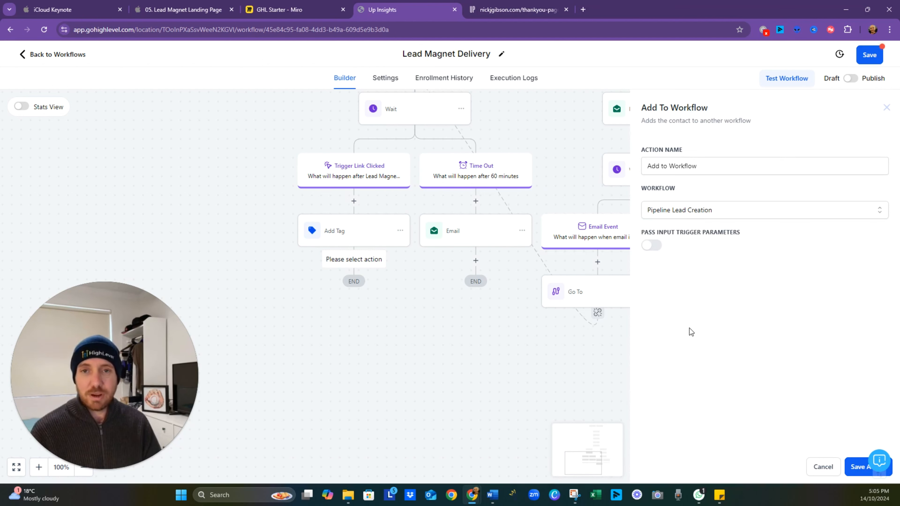
pyautogui.click(854, 467)
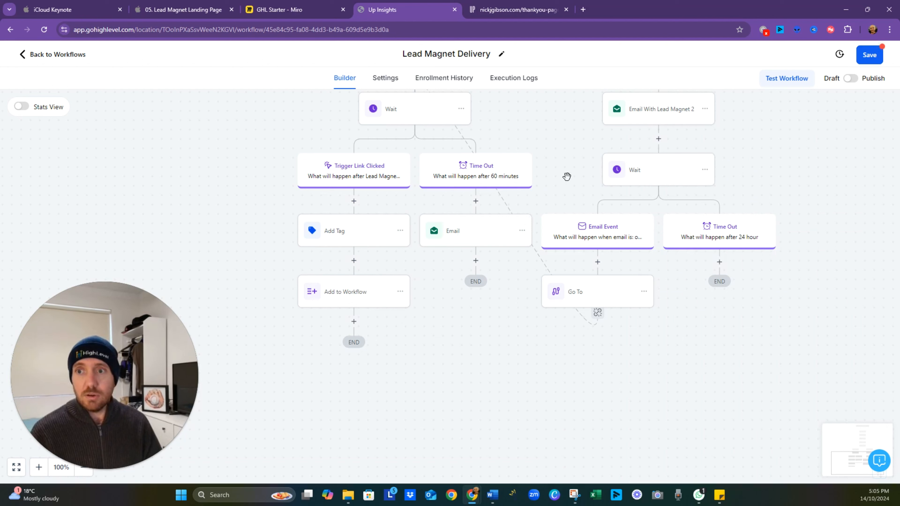
# - Add a Go To action after the Email in the 60 minutes Time Out branch, pointing to the Add to Workflow step
pyautogui.click(476, 262)
pyautogui.write('go')
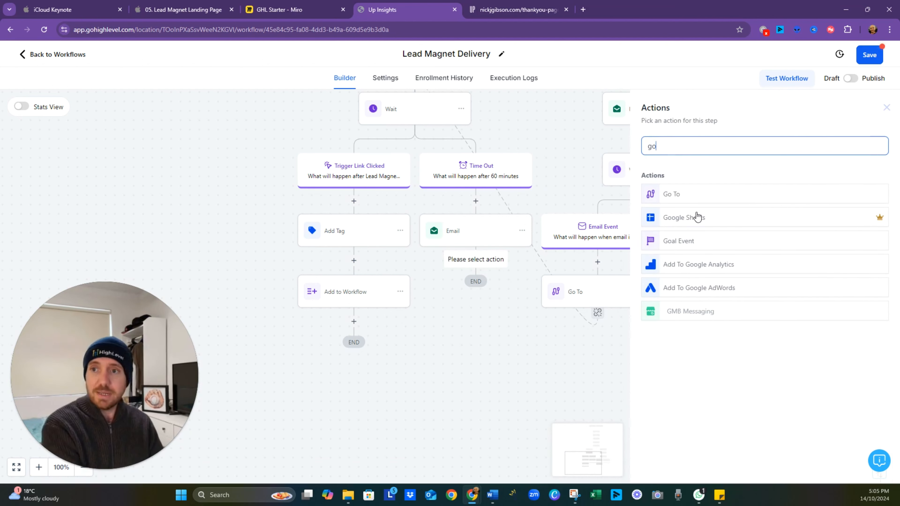
pyautogui.click(687, 195)
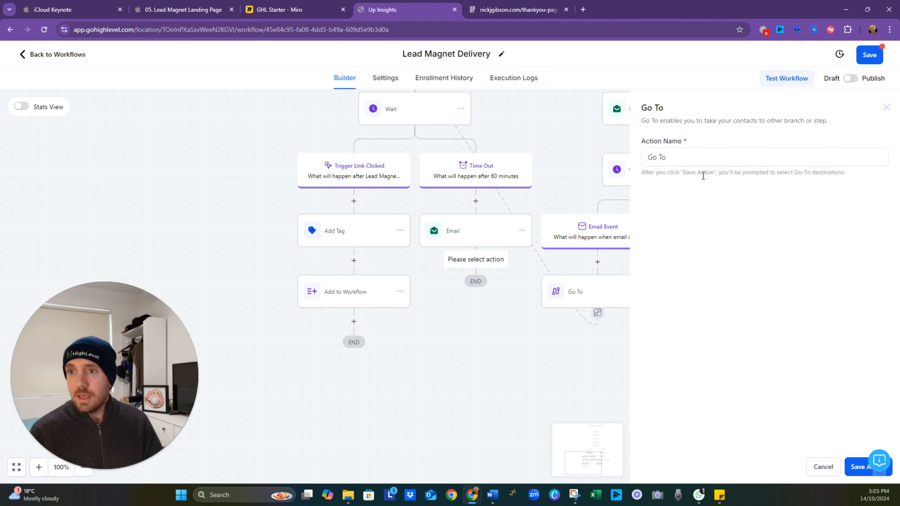
pyautogui.click(859, 467)
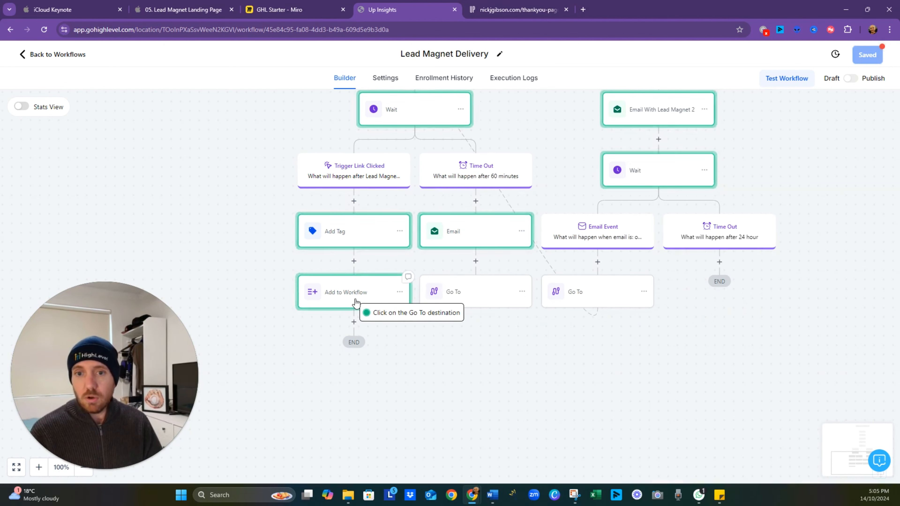
pyautogui.click(356, 303)
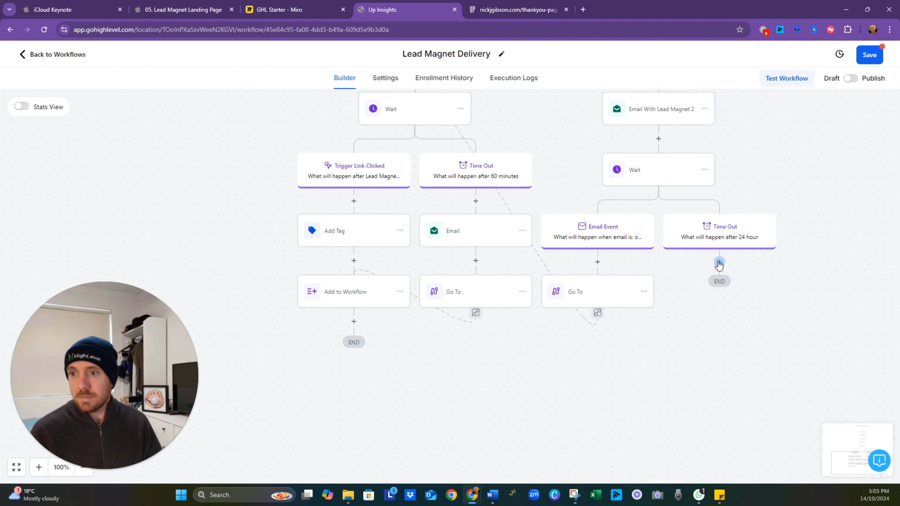
pyautogui.click(522, 291)
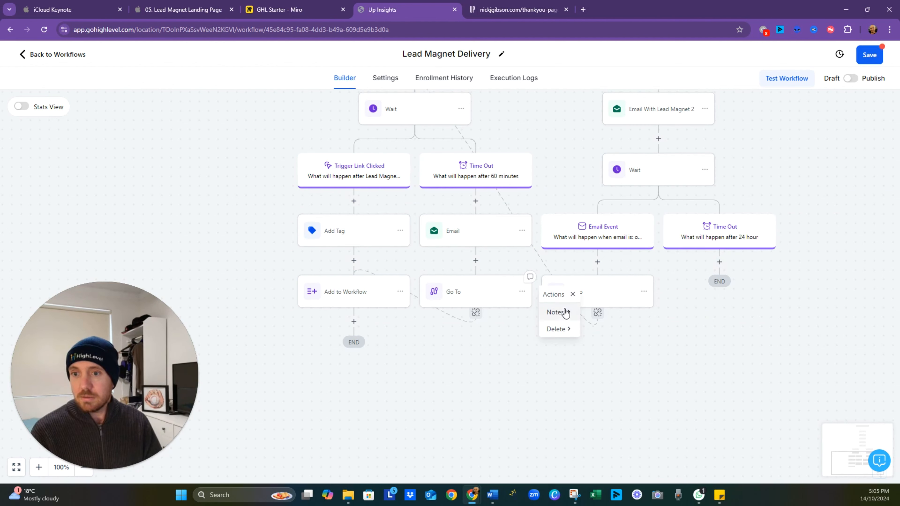
pyautogui.click(822, 356)
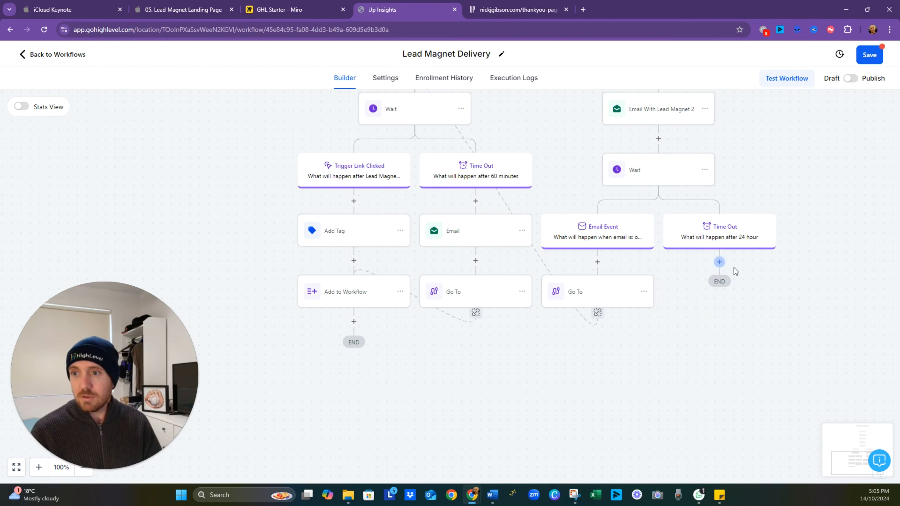
# - Add a Go To action under the second wait's 24 hour Time Out branch, pointing to the Add to Workflow step
pyautogui.click(719, 262)
pyautogui.write('go')
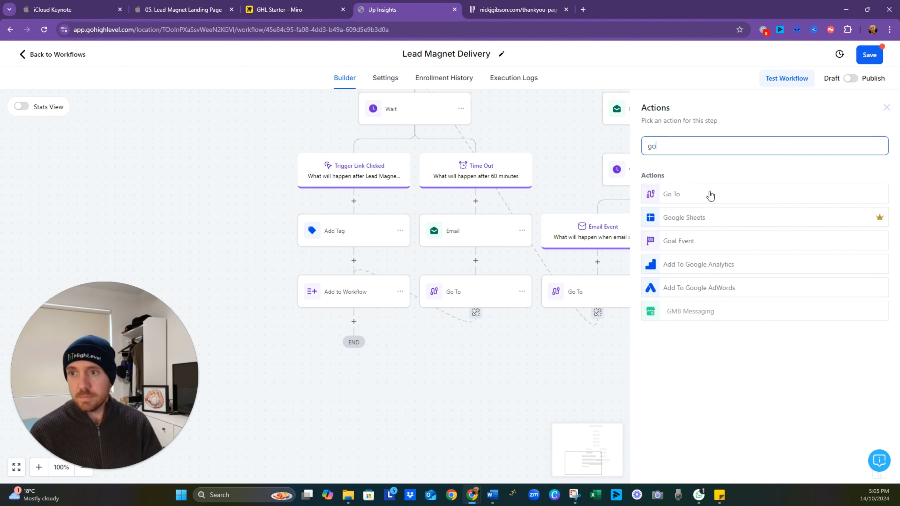
pyautogui.click(708, 195)
pyautogui.click(856, 471)
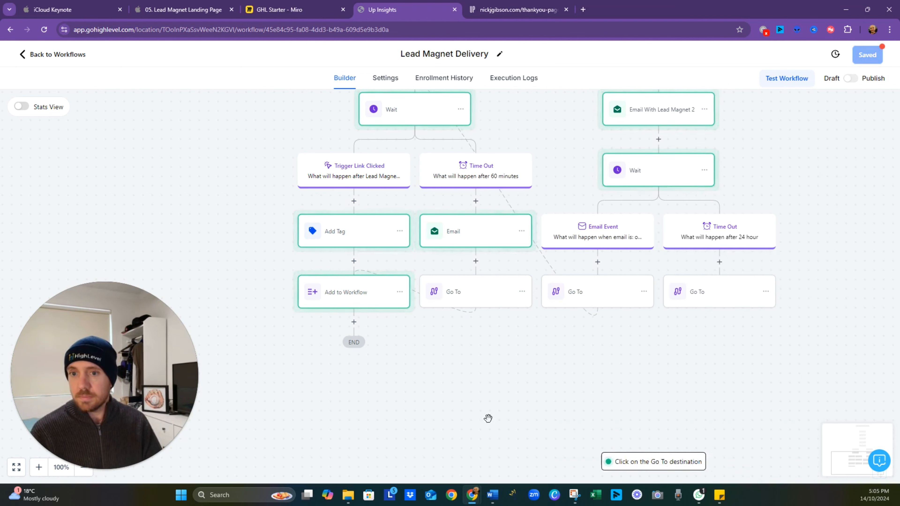
pyautogui.click(372, 301)
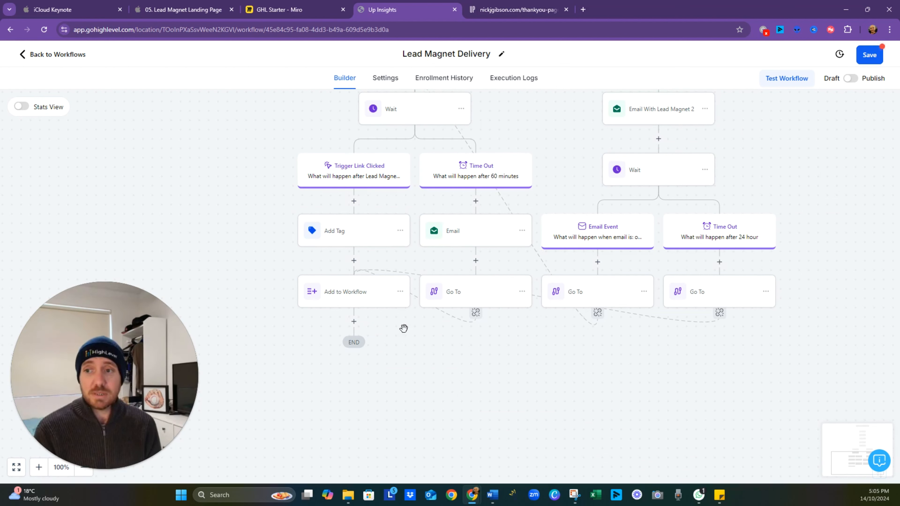
# - Review the workflow's upper steps and compare them with the Deliver Lead Magnet flowchart in Miro, from form completion to the nurture sequence
pyautogui.scroll(7, 590, 352)
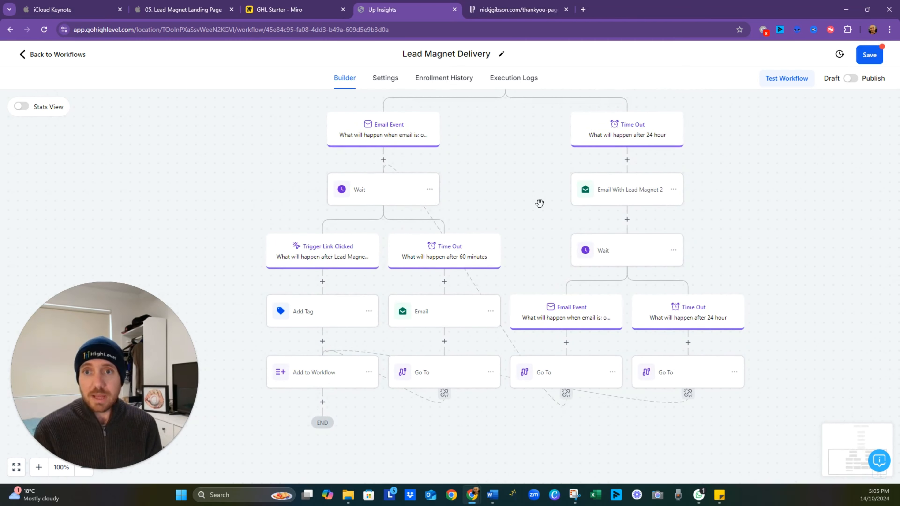
pyautogui.scroll(2, 537, 317)
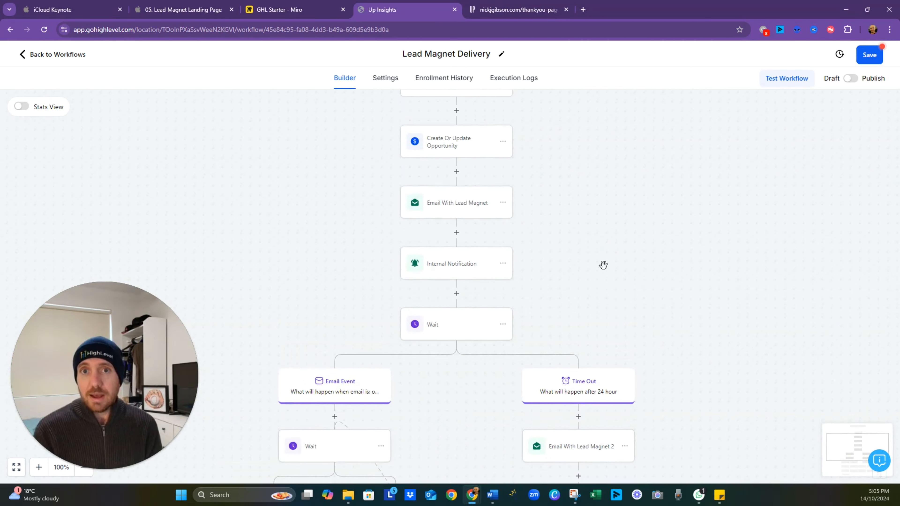
pyautogui.click(321, 14)
pyautogui.scroll(-4, 454, 211)
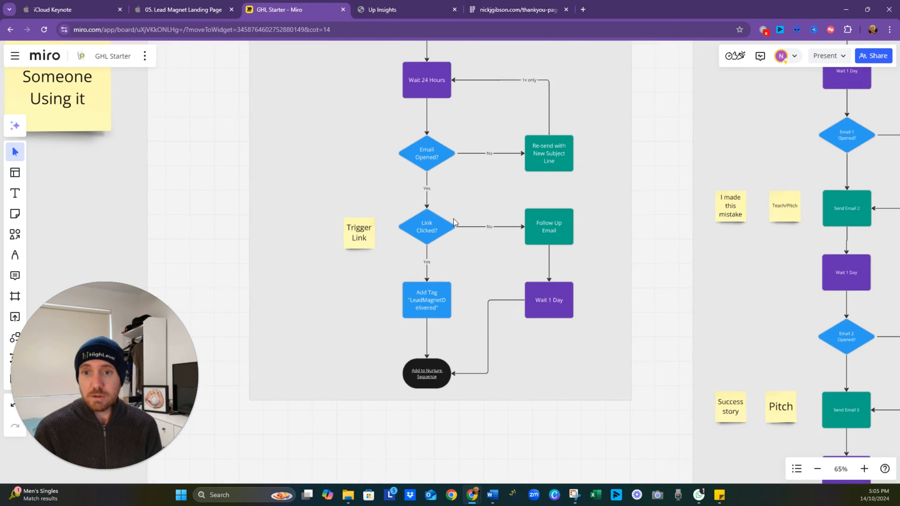
pyautogui.moveTo(468, 185); pyautogui.dragTo(483, 368)
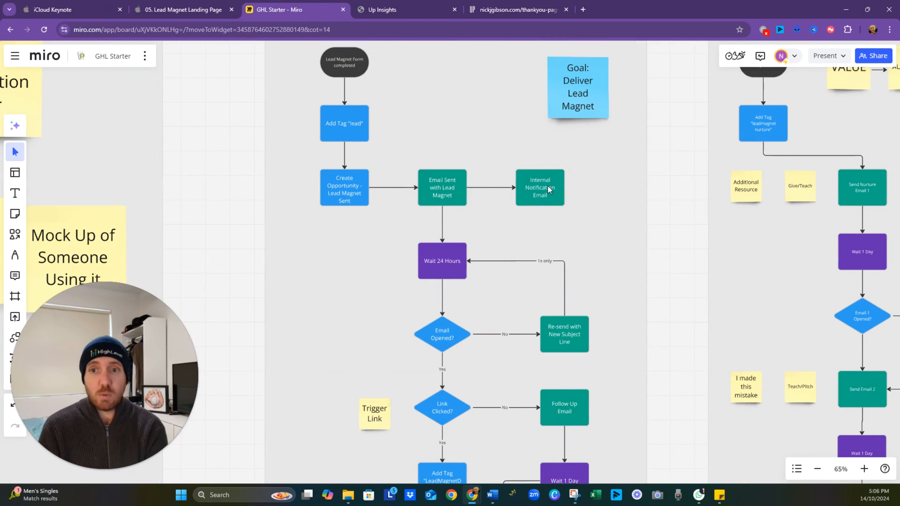
pyautogui.scroll(-1, 531, 234)
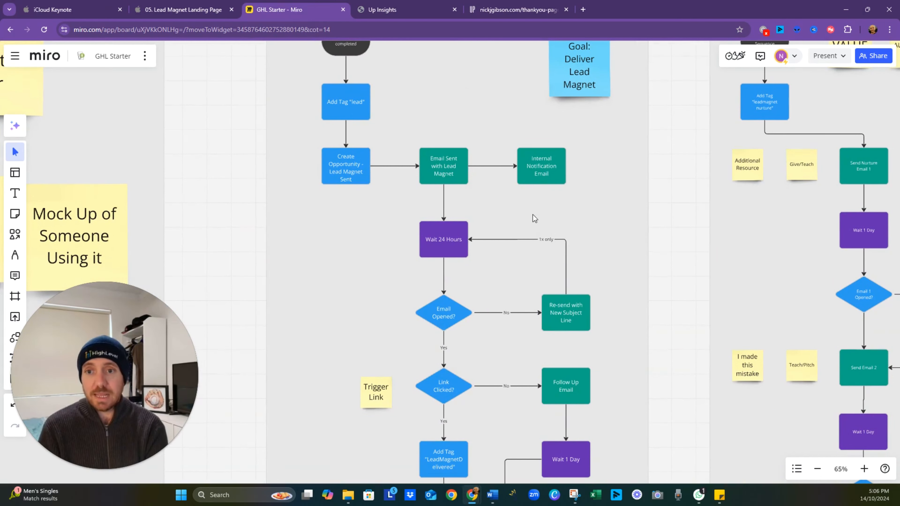
pyautogui.moveTo(497, 291); pyautogui.dragTo(477, 254)
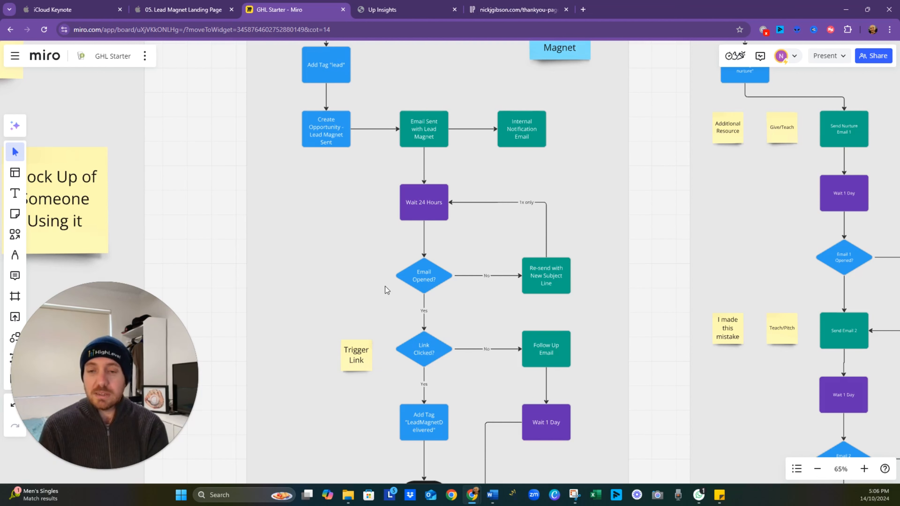
pyautogui.moveTo(385, 287); pyautogui.dragTo(351, 233)
pyautogui.moveTo(443, 279); pyautogui.dragTo(467, 245)
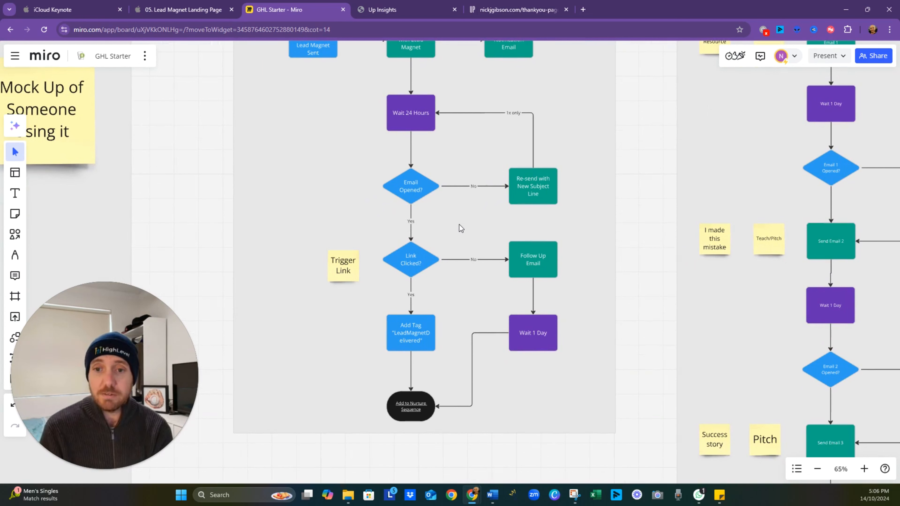